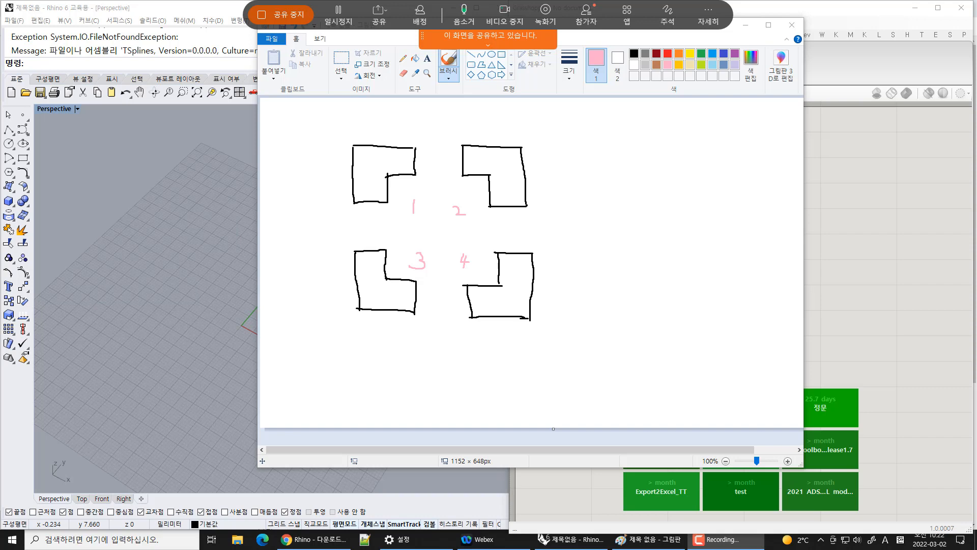
Outline the missing corner square of each of the four L-shapes in light blue
mouse_move(976, 35)
mouse_down()
mouse_move(477, 86)
mouse_move(976, 86)
mouse_up()
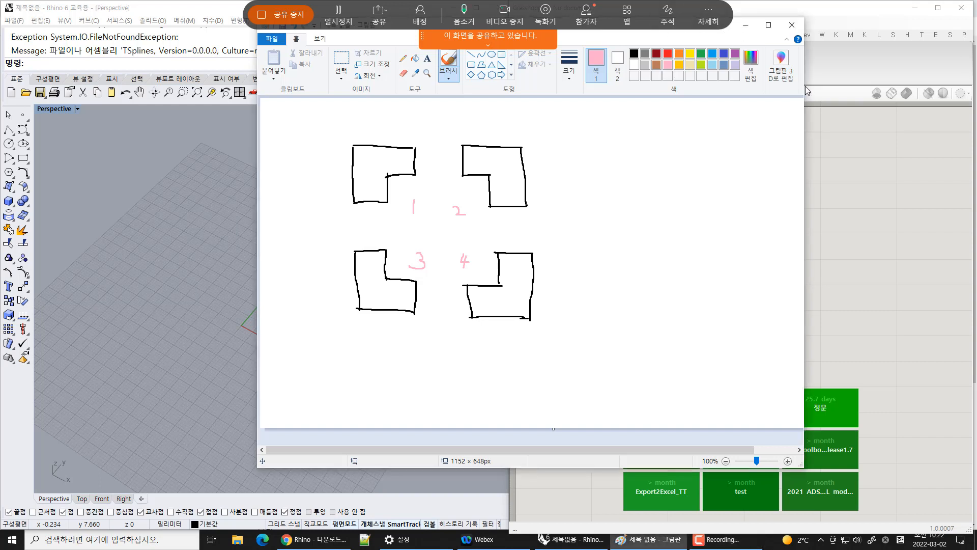
drag(630, 28, 750, 37)
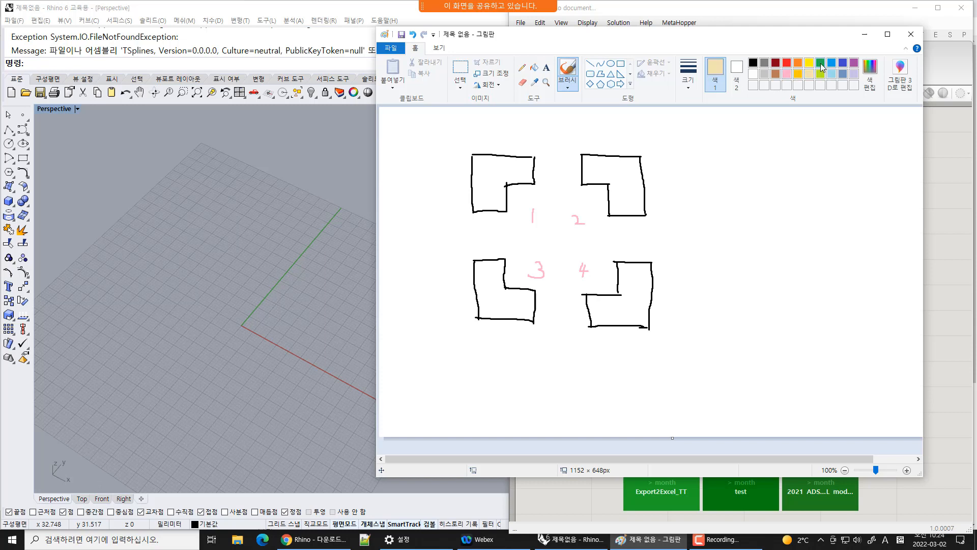
click(820, 62)
click(832, 74)
mouse_move(536, 183)
mouse_down()
mouse_move(536, 210)
mouse_move(507, 214)
mouse_up()
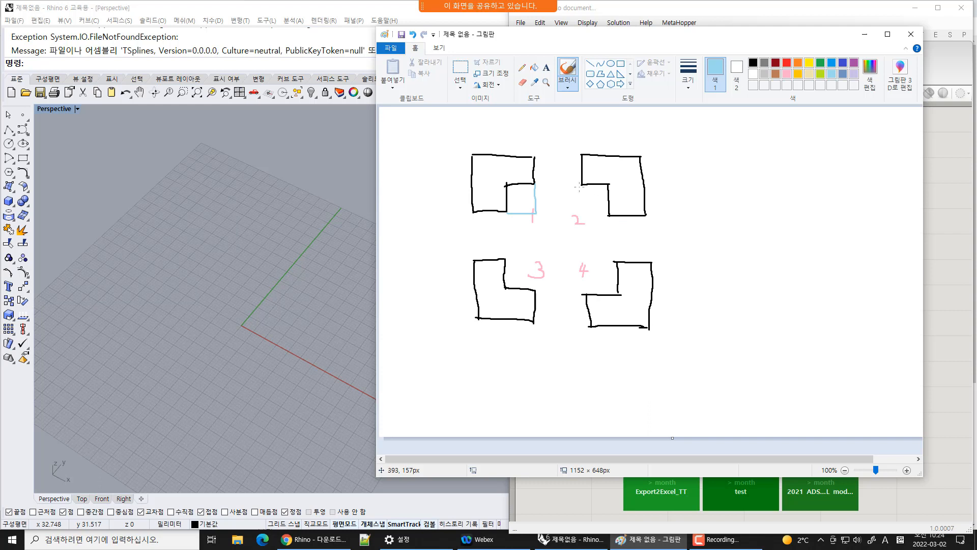
mouse_move(580, 184)
mouse_down()
mouse_move(580, 212)
mouse_move(606, 215)
mouse_up()
mouse_move(618, 261)
mouse_down()
mouse_move(587, 258)
mouse_move(586, 287)
mouse_up()
mouse_move(505, 259)
mouse_down()
mouse_move(533, 257)
mouse_move(537, 290)
mouse_up()
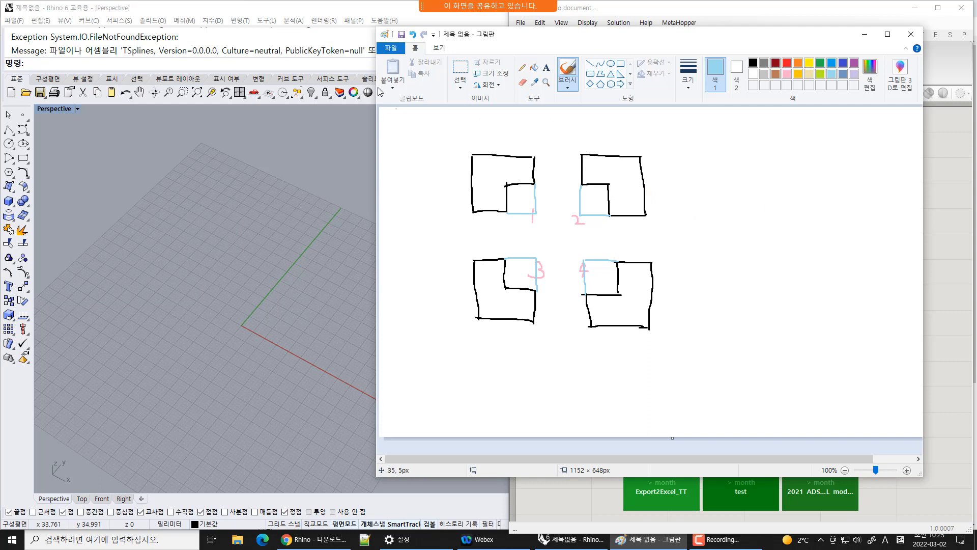
Split shape 1 into quadrants with orange cross lines and hatch its lower-right quadrant in orange
click(800, 63)
drag(450, 185, 554, 186)
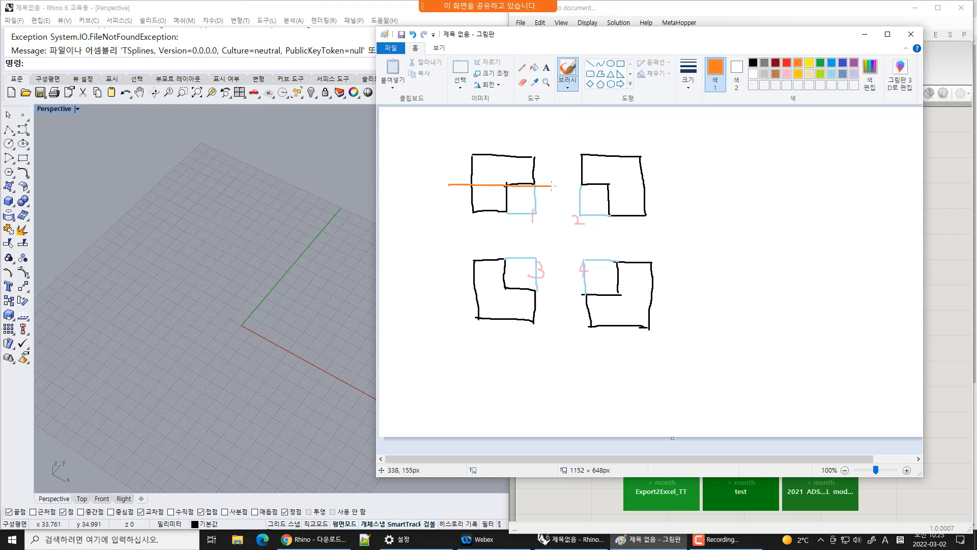
drag(506, 148, 508, 229)
drag(515, 188, 535, 213)
click(649, 281)
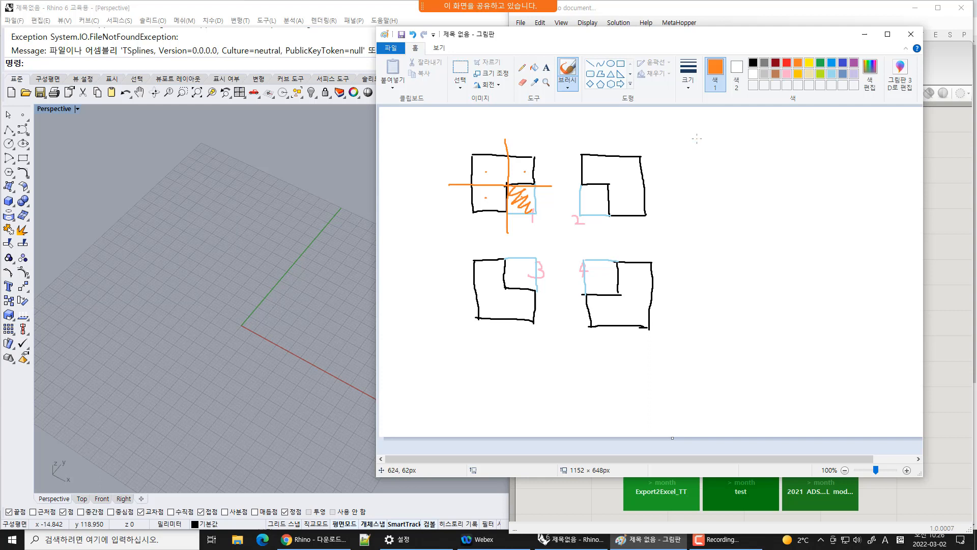
Write an orange list '1. 도형', '2. 배치', '3. 제어' beside the shapes, with sub-items a and b under the first
drag(697, 139, 695, 153)
click(703, 154)
click(774, 232)
mouse_move(715, 162)
mouse_down()
mouse_move(729, 162)
mouse_move(745, 141)
mouse_move(753, 178)
mouse_move(745, 175)
mouse_move(770, 157)
mouse_up()
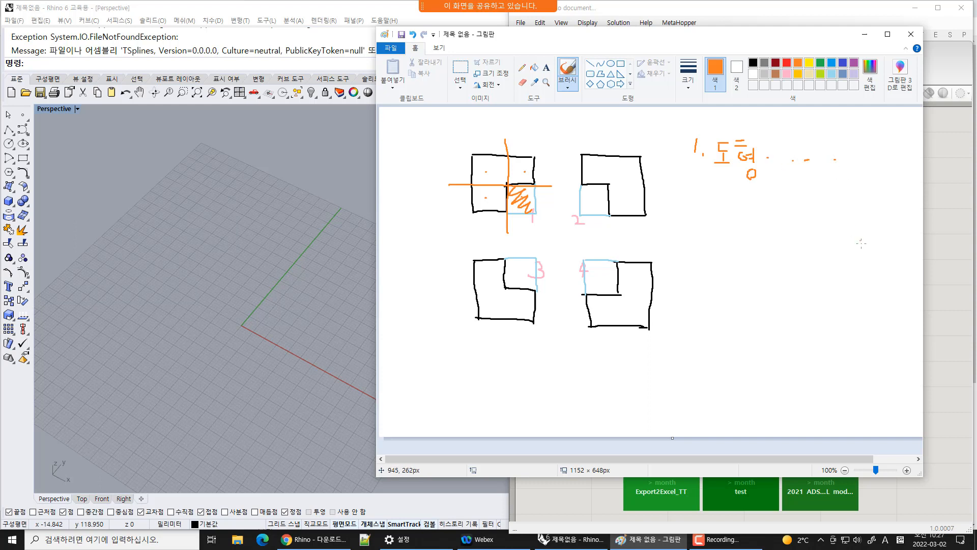
click(746, 210)
mouse_move(696, 220)
mouse_down()
mouse_move(706, 235)
mouse_move(739, 233)
mouse_up()
mouse_move(739, 223)
mouse_down()
mouse_move(746, 237)
mouse_move(758, 229)
mouse_up()
drag(752, 233, 765, 247)
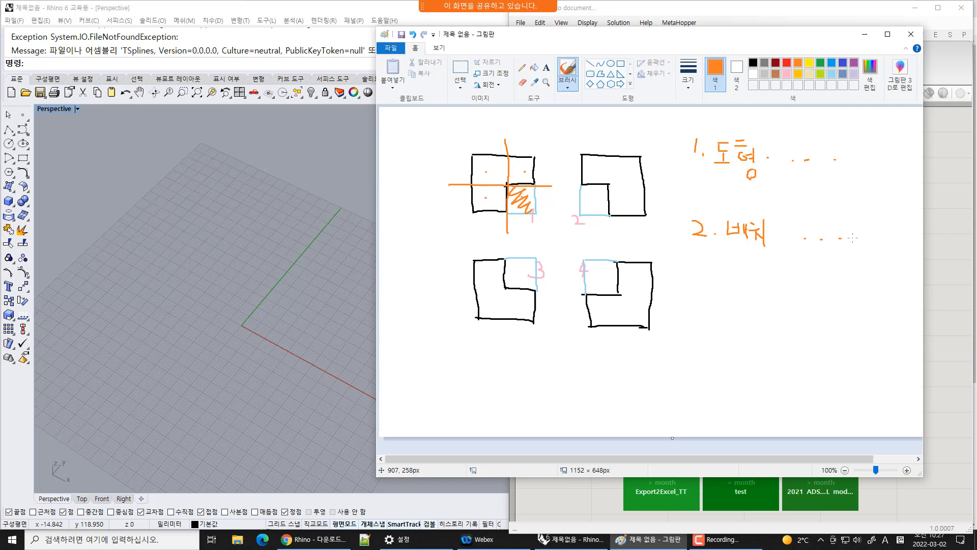
click(887, 420)
drag(697, 310, 704, 324)
mouse_move(736, 310)
mouse_down()
mouse_move(747, 314)
mouse_move(741, 324)
mouse_move(763, 320)
mouse_move(768, 329)
mouse_move(777, 311)
mouse_move(785, 334)
mouse_up()
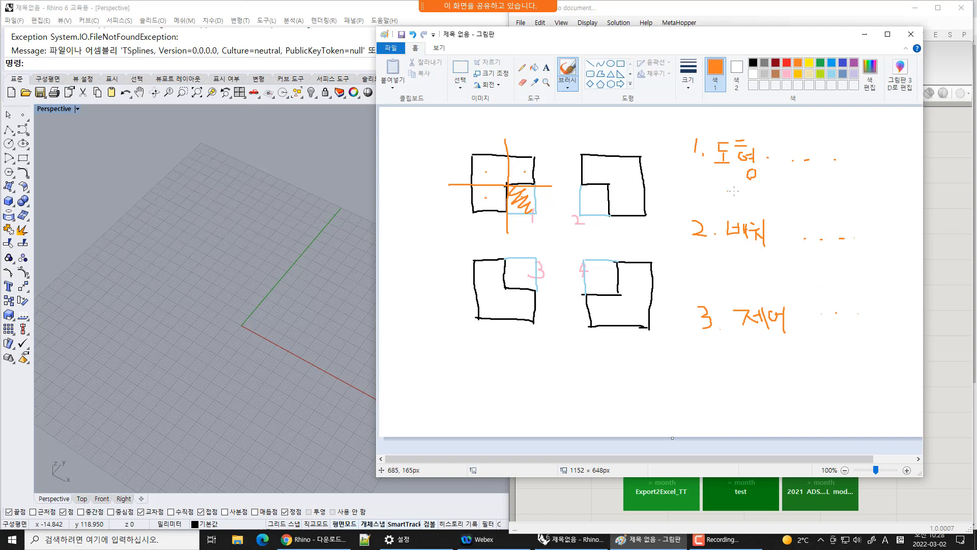
drag(722, 182, 740, 222)
In yellow-green, hatch shape 1's remaining quadrants and draw vertical and horizontal axes through the shapes
click(820, 74)
mouse_move(509, 158)
mouse_down()
mouse_move(529, 183)
mouse_move(485, 169)
mouse_move(501, 180)
mouse_move(503, 203)
mouse_move(508, 194)
mouse_move(529, 203)
mouse_move(537, 220)
mouse_up()
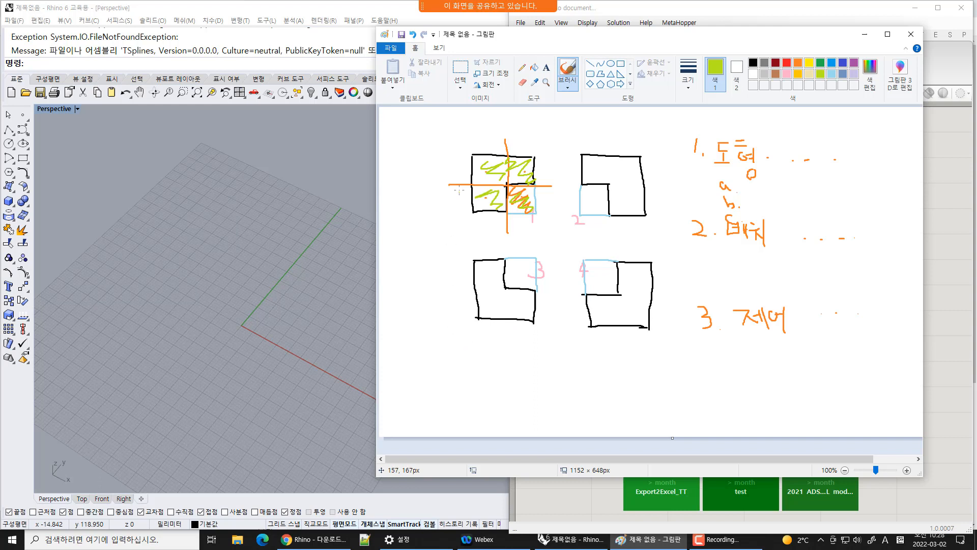
drag(505, 123, 507, 377)
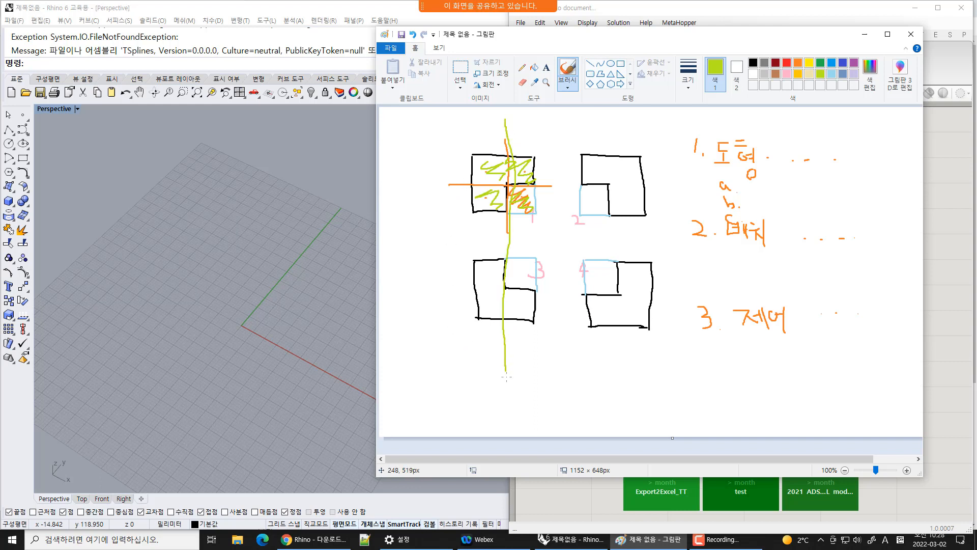
drag(421, 291, 726, 306)
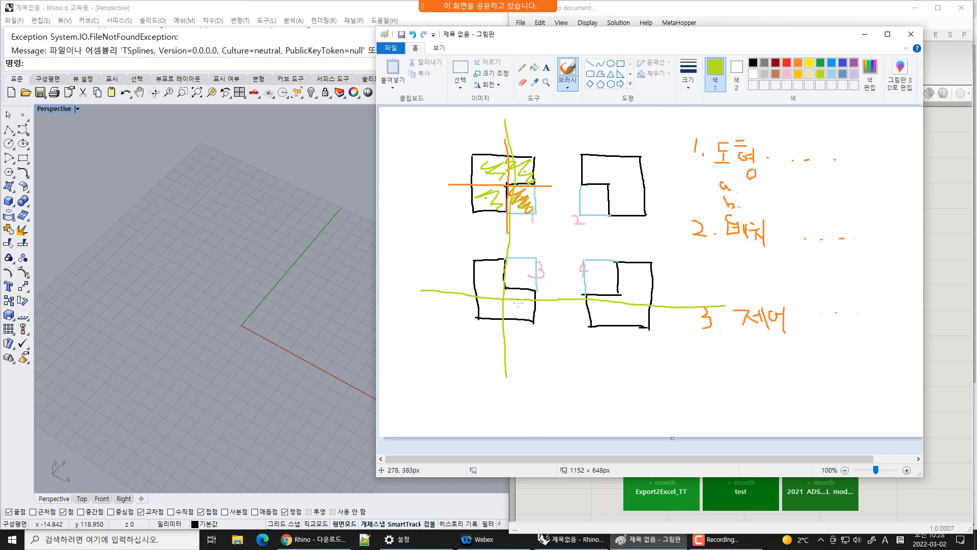
Mark the axis intersections and list items with small yellow-green circles and ticks
drag(499, 299, 507, 293)
drag(617, 301, 617, 298)
drag(606, 190, 607, 188)
drag(715, 307, 719, 303)
drag(803, 304, 805, 304)
drag(886, 305, 887, 305)
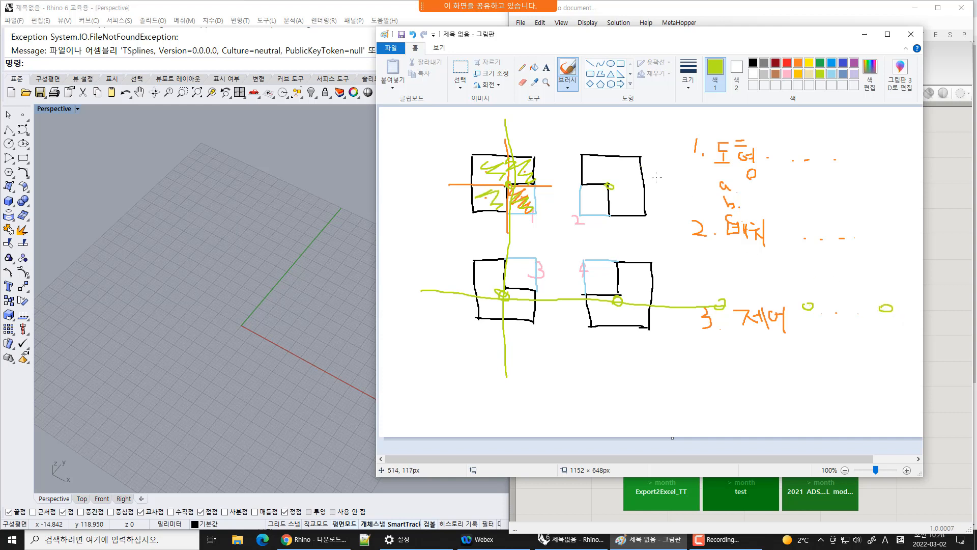
drag(704, 183, 704, 186)
drag(582, 200, 596, 190)
Hatch the light blue corner square of all four shapes in purple
click(854, 62)
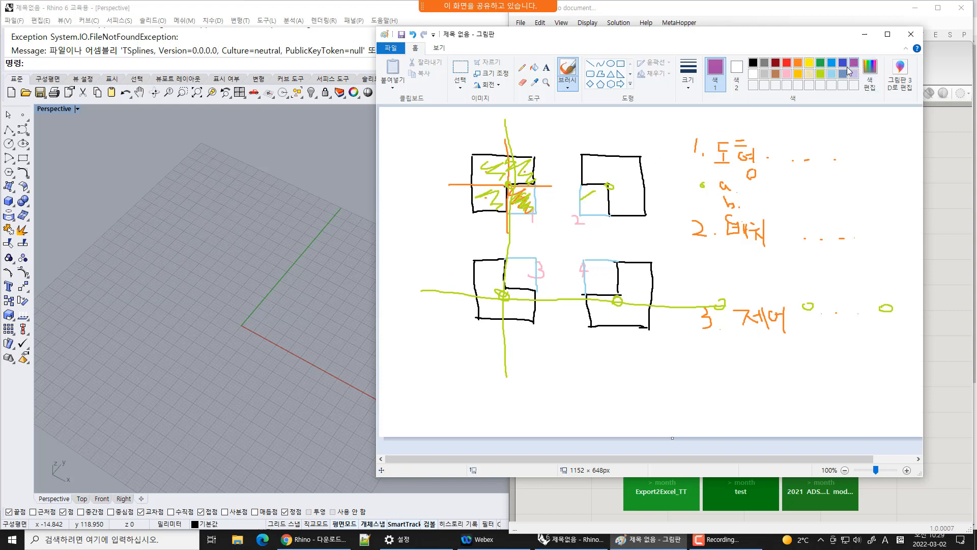
drag(515, 189, 532, 212)
mouse_move(593, 184)
mouse_down()
mouse_move(580, 194)
mouse_move(607, 204)
mouse_move(599, 214)
mouse_up()
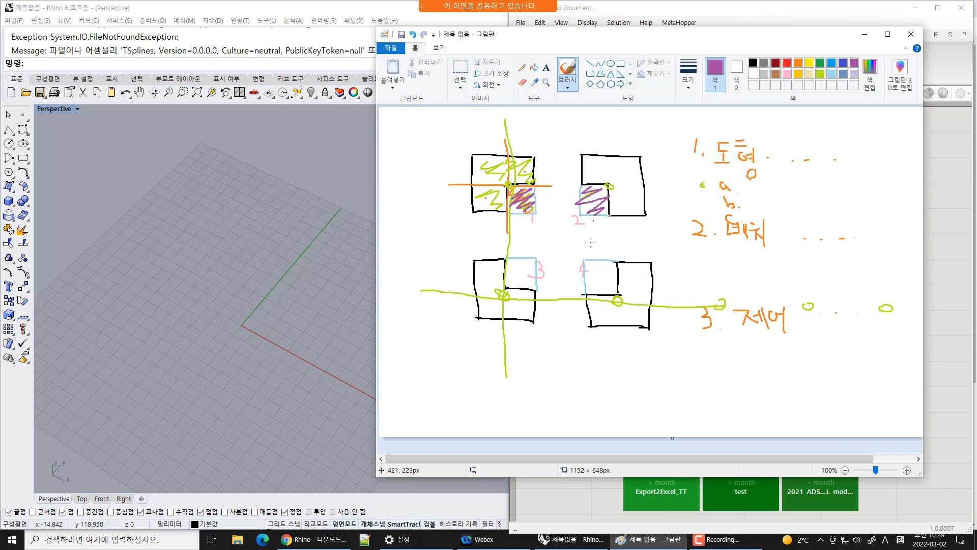
drag(592, 260, 610, 283)
mouse_move(523, 258)
mouse_down()
mouse_move(510, 271)
mouse_move(541, 286)
mouse_up()
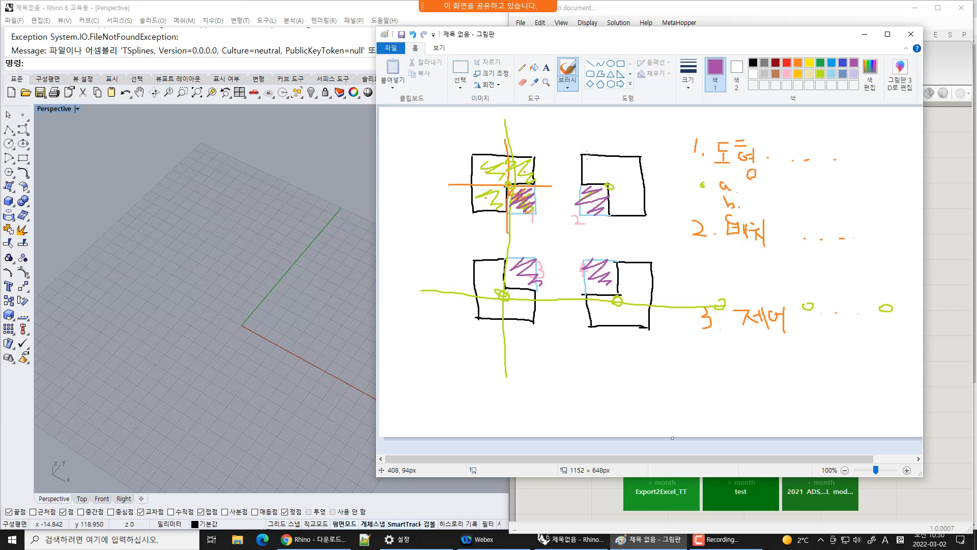
Outline shape 2 in purple and sketch a purple L-shape below the four shapes
mouse_move(588, 156)
mouse_down()
mouse_move(581, 176)
mouse_move(645, 217)
mouse_move(657, 163)
mouse_move(577, 152)
mouse_move(613, 184)
mouse_move(618, 208)
mouse_up()
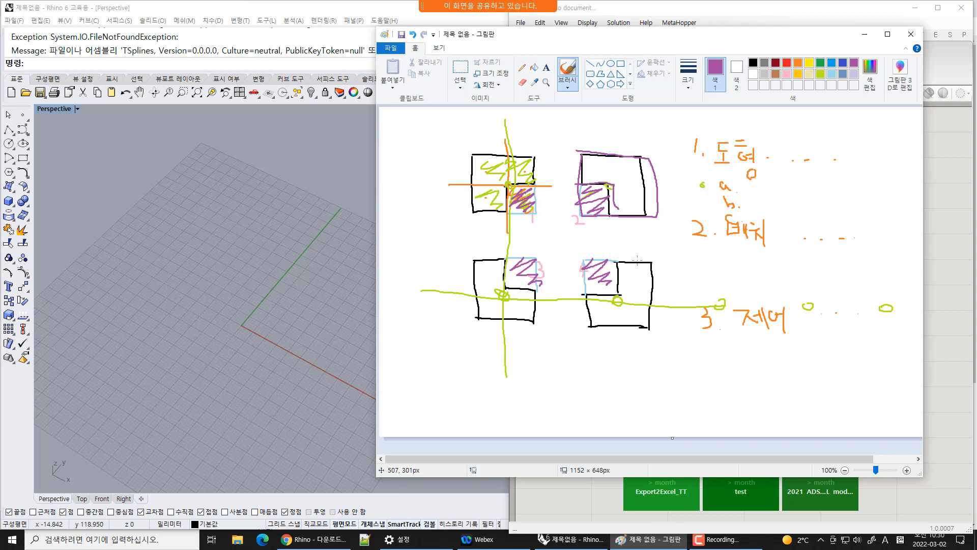
mouse_move(553, 365)
mouse_down()
mouse_move(557, 402)
mouse_move(601, 407)
mouse_move(571, 364)
mouse_move(585, 388)
mouse_move(605, 389)
mouse_move(606, 403)
mouse_up()
mouse_move(577, 363)
mouse_down()
mouse_move(624, 367)
mouse_move(627, 403)
mouse_move(600, 408)
mouse_up()
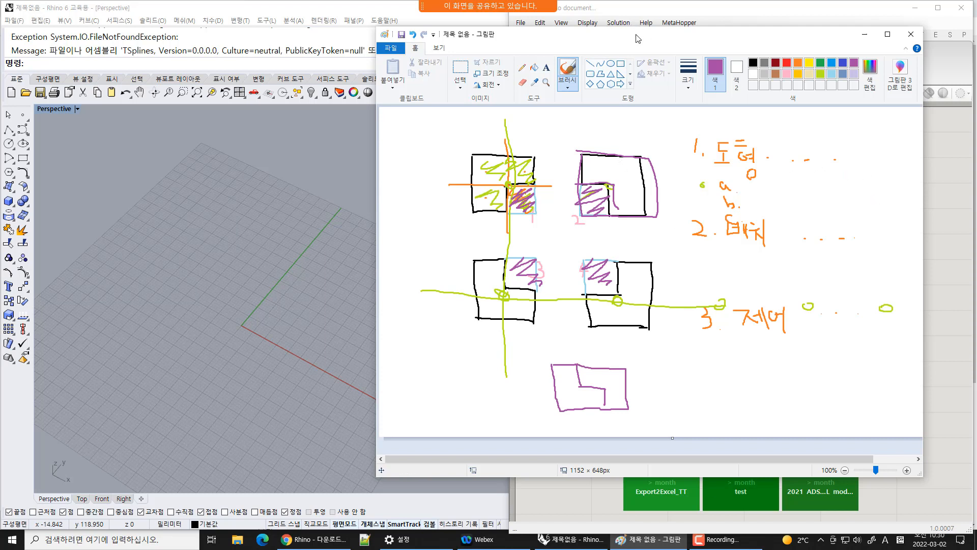
drag(644, 38, 577, 46)
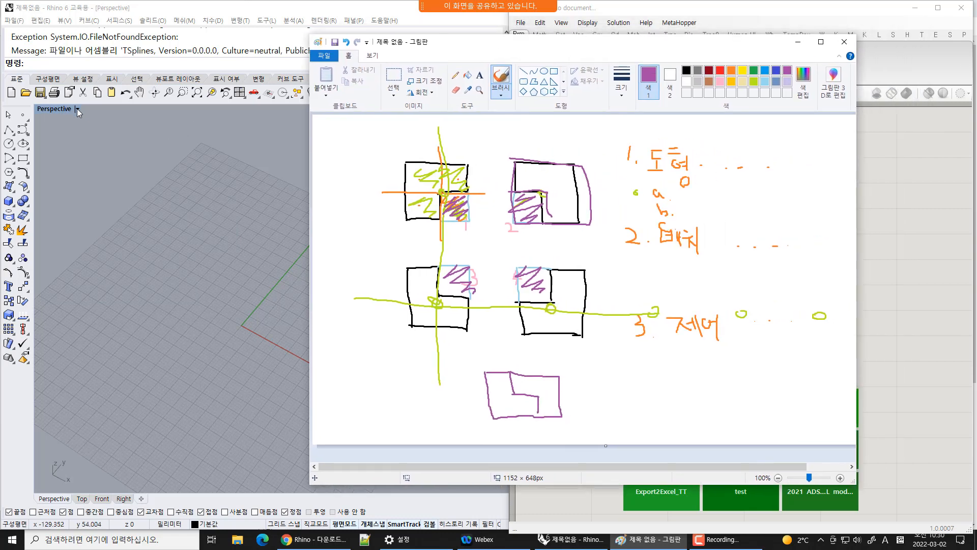
Draw an open control-point curve through eight points in the maximized Top viewport
double_click(54, 109)
double_click(42, 109)
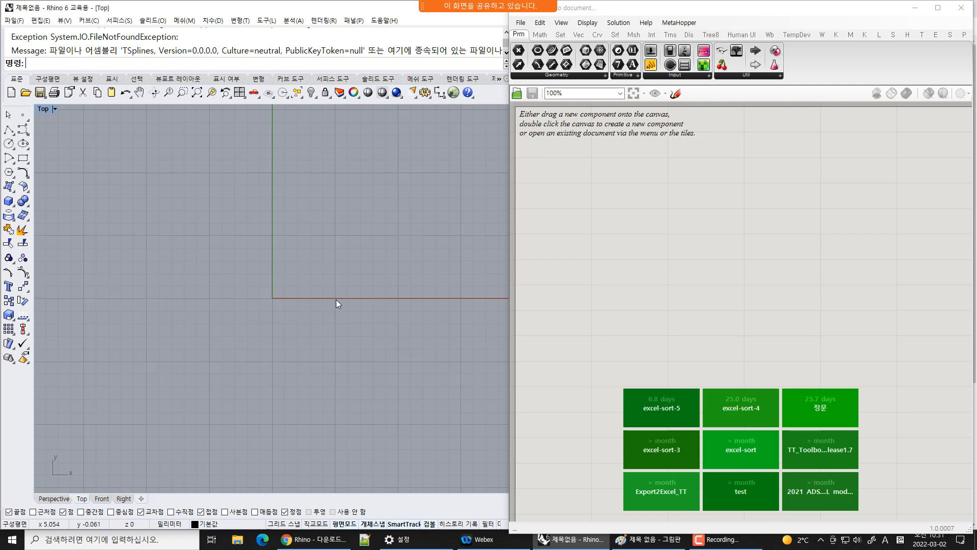
click(21, 132)
click(260, 322)
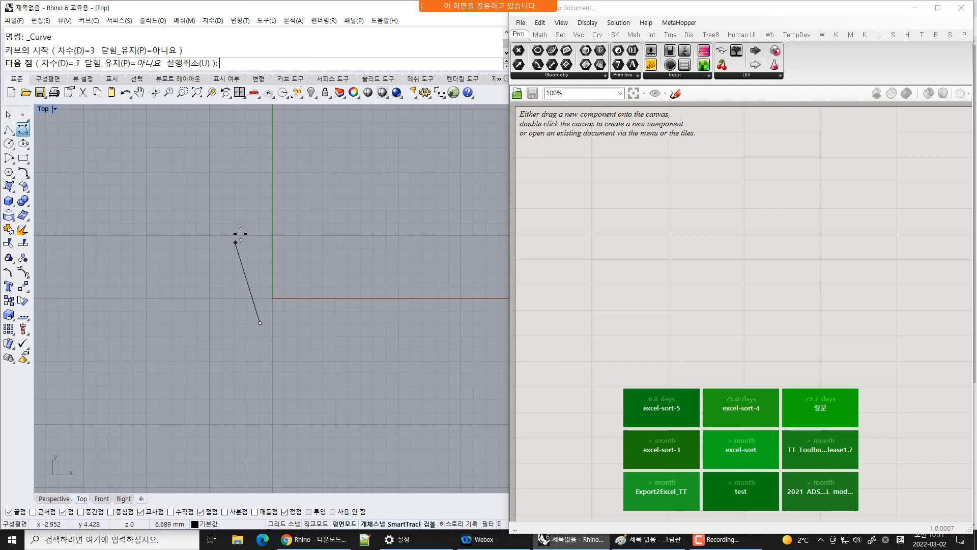
click(244, 230)
click(319, 246)
click(350, 298)
click(431, 285)
click(435, 218)
click(393, 175)
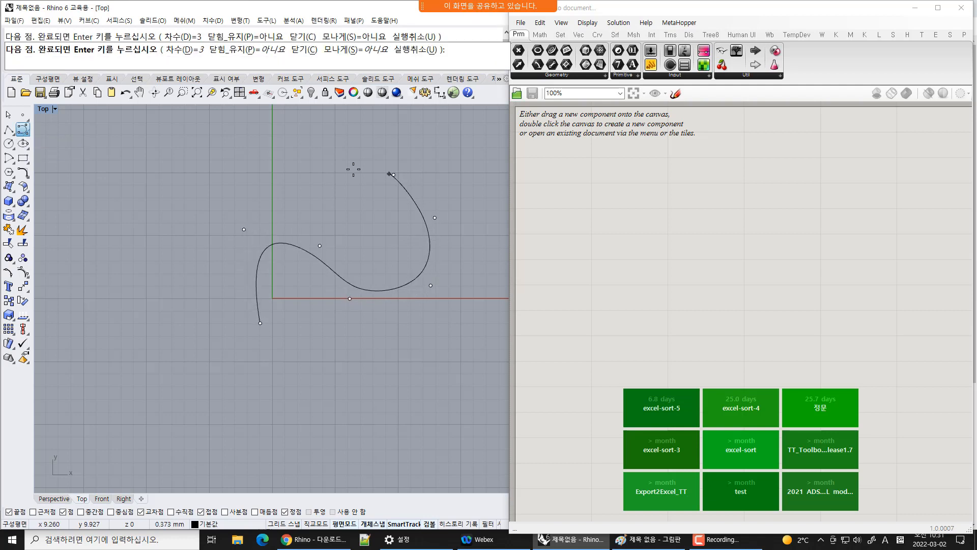
click(318, 169)
key(Return)
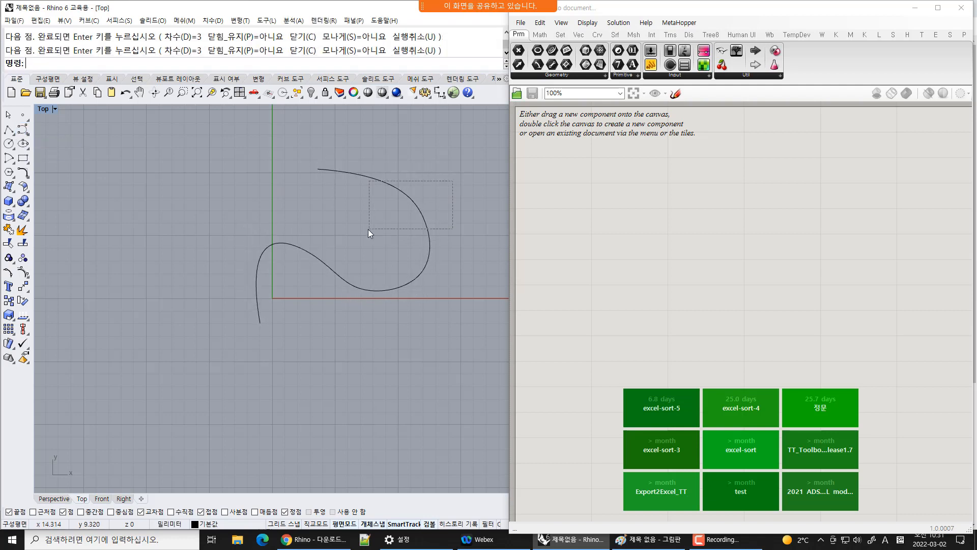
Select the curve and reposition it near the origin with the move gizmo
drag(368, 229, 408, 244)
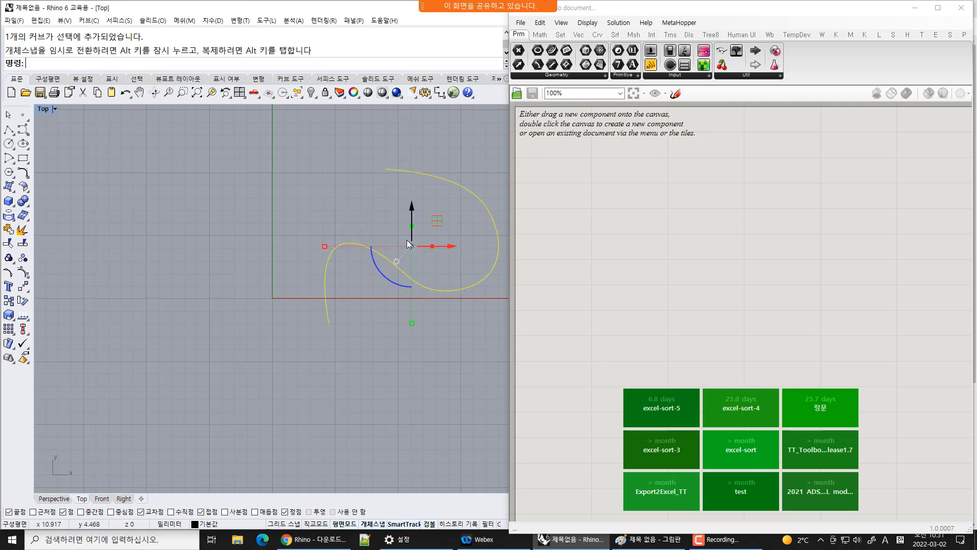
drag(411, 210, 412, 150)
drag(448, 192, 428, 192)
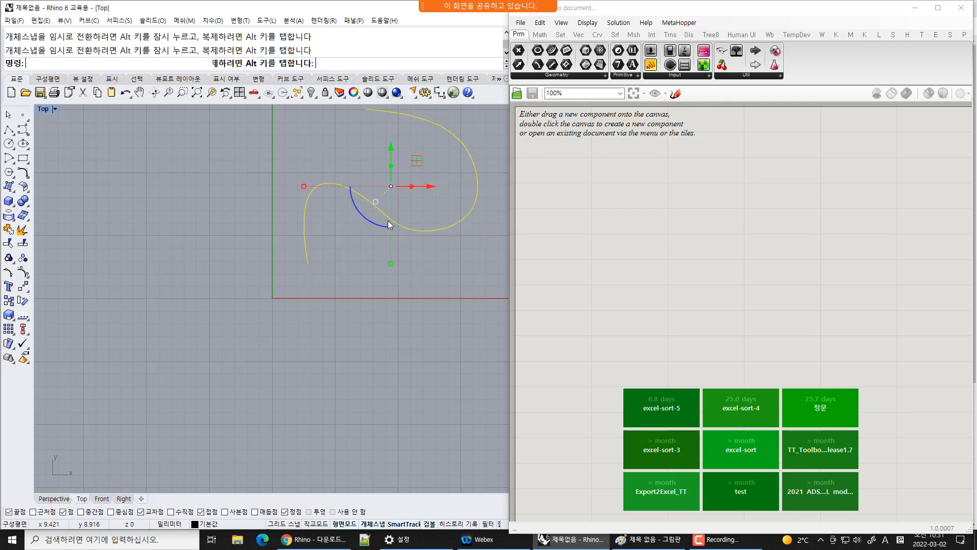
drag(304, 187, 343, 186)
click(424, 291)
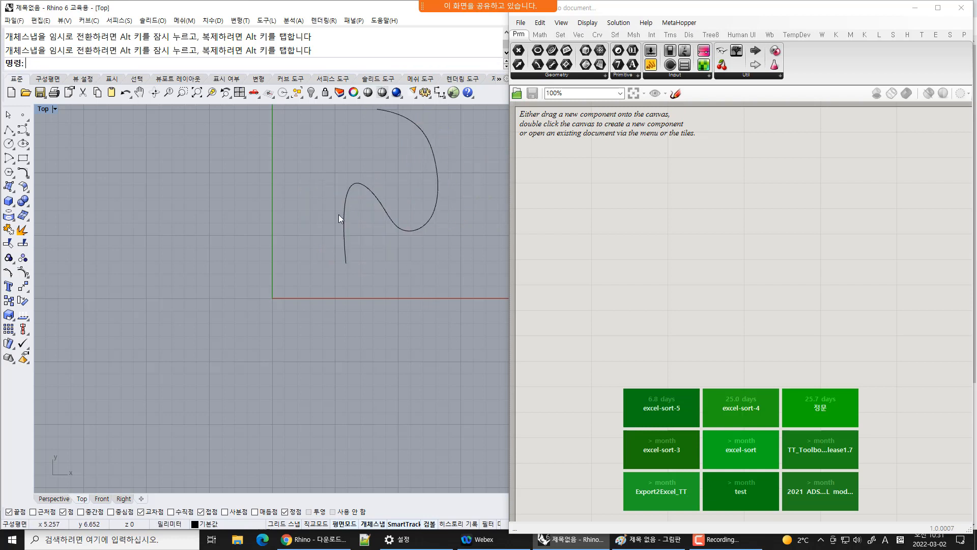
drag(398, 217, 320, 290)
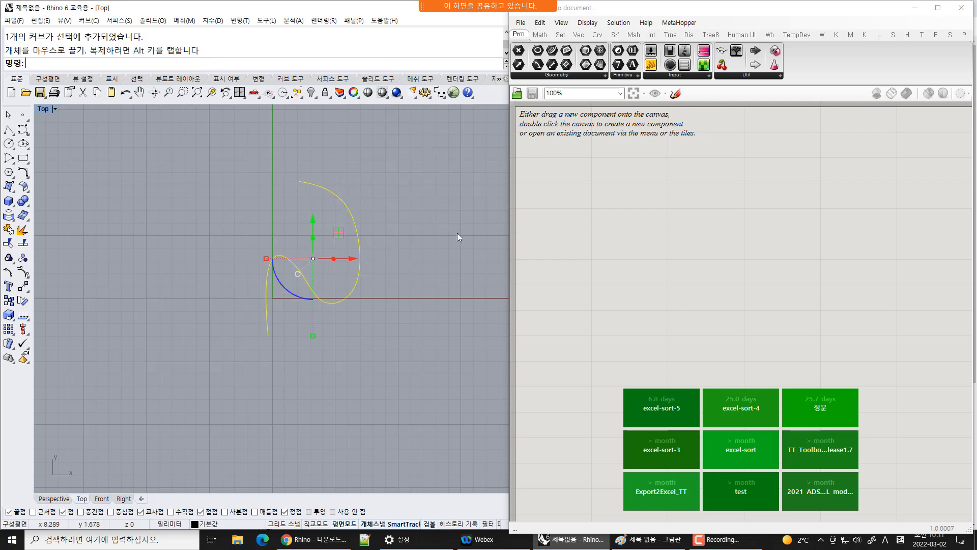
click(457, 234)
Place a Curve parameter on the Grasshopper canvas and set it to the drawn curve
drag(552, 50, 603, 177)
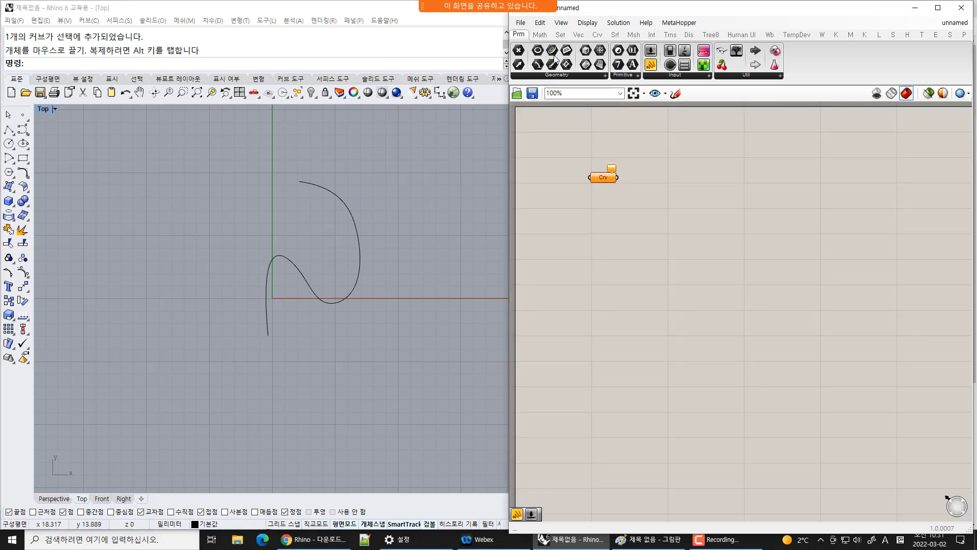
right_click(604, 179)
click(642, 316)
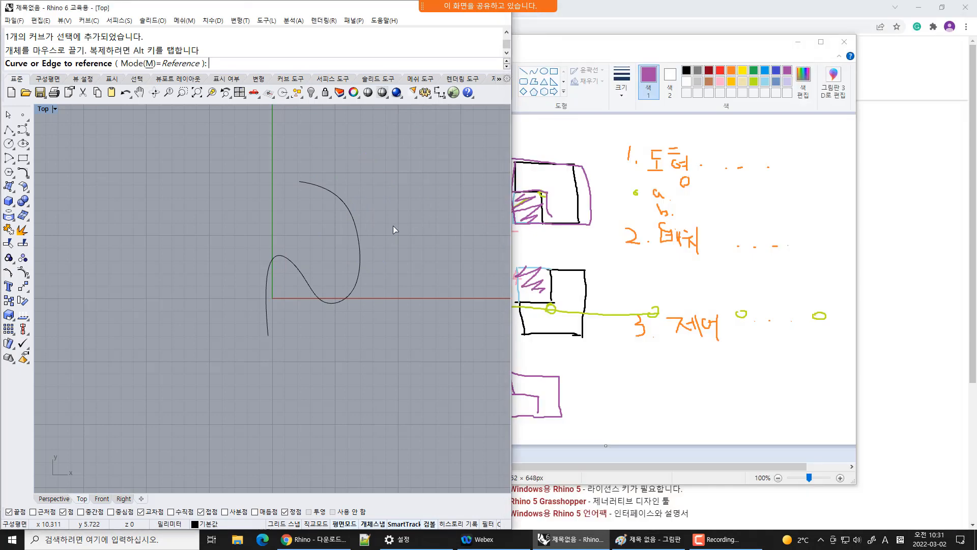
click(296, 271)
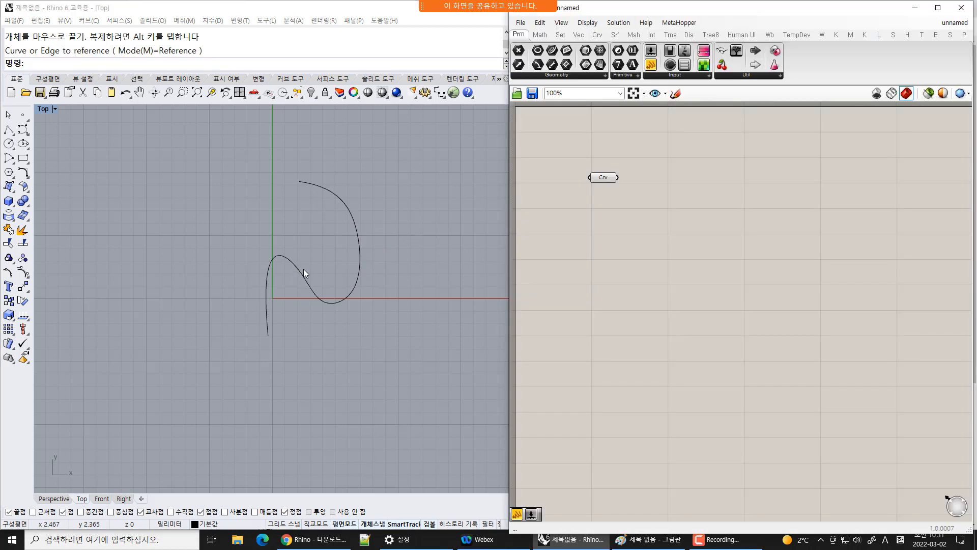
drag(607, 180, 605, 196)
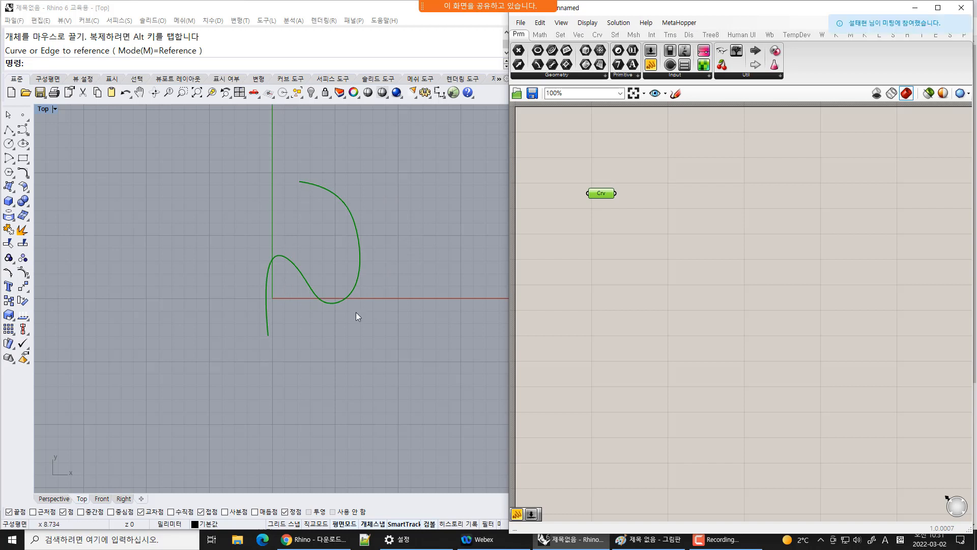
Move the curve to the left of the origin with the gizmo
drag(434, 235, 305, 338)
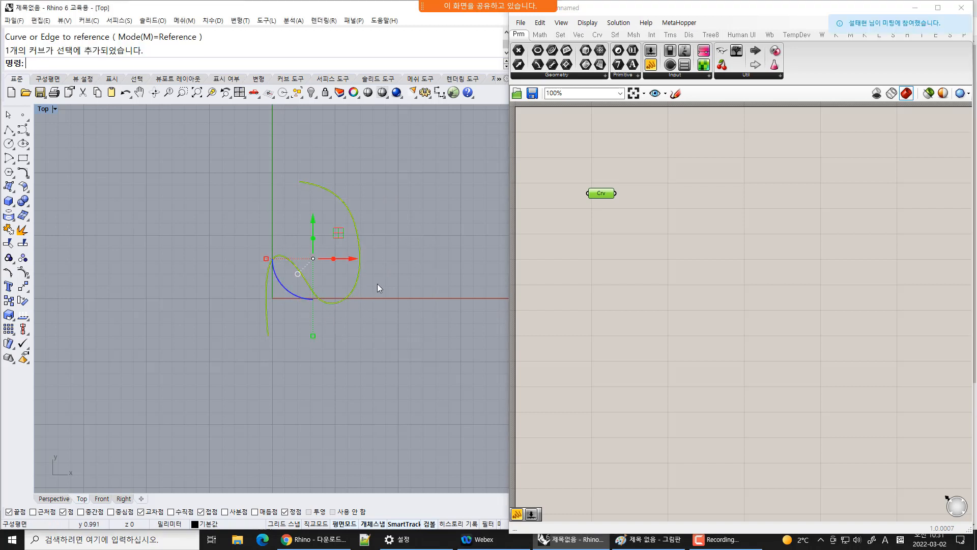
drag(338, 233, 461, 234)
drag(275, 210, 136, 260)
click(397, 252)
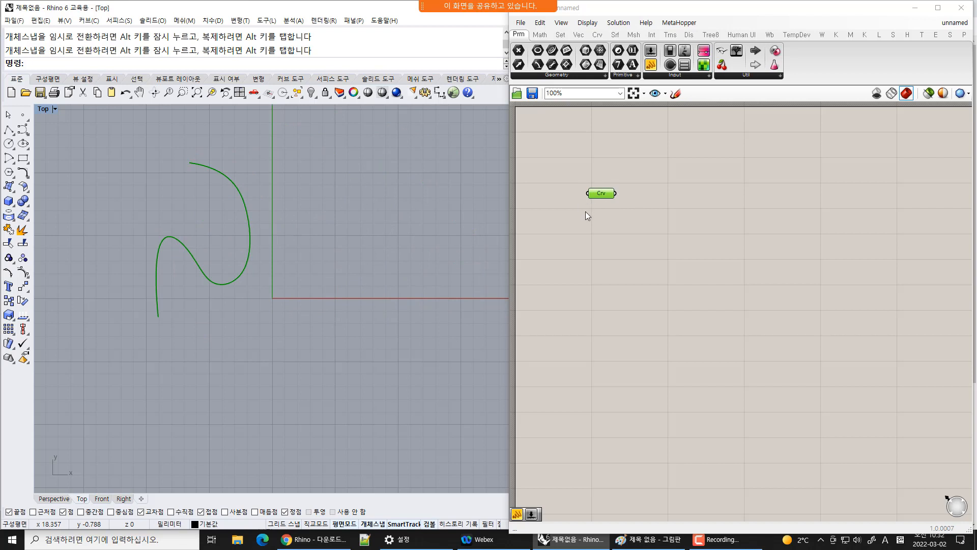
Add a Divide Curve component next to the Curve parameter
click(597, 35)
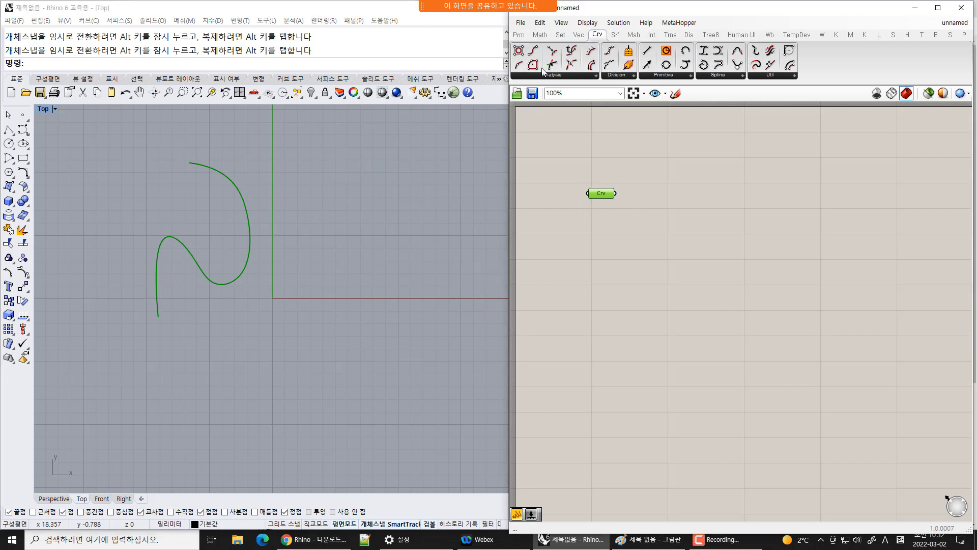
drag(610, 51, 687, 206)
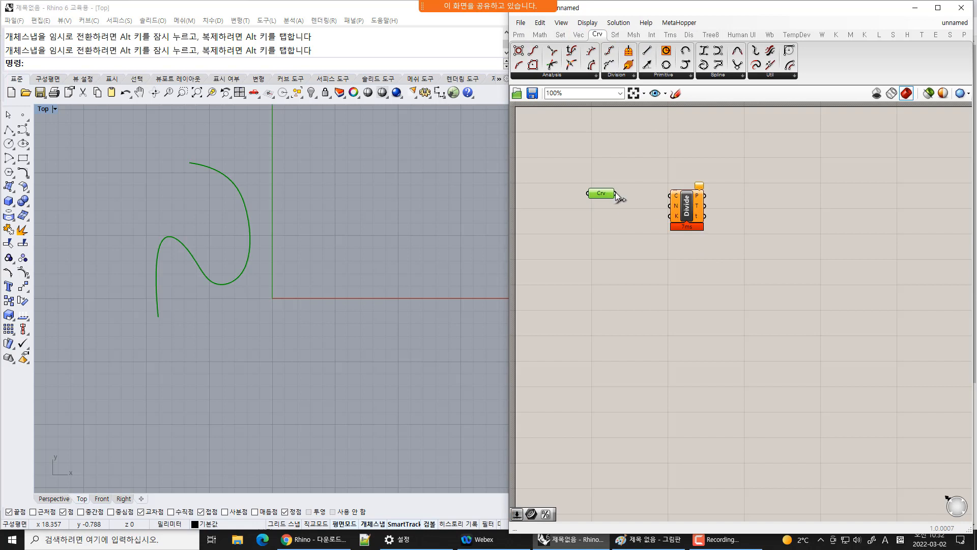
Connect the Curve parameter's output to the Divide Curve component's curve input
drag(617, 196, 677, 207)
click(714, 275)
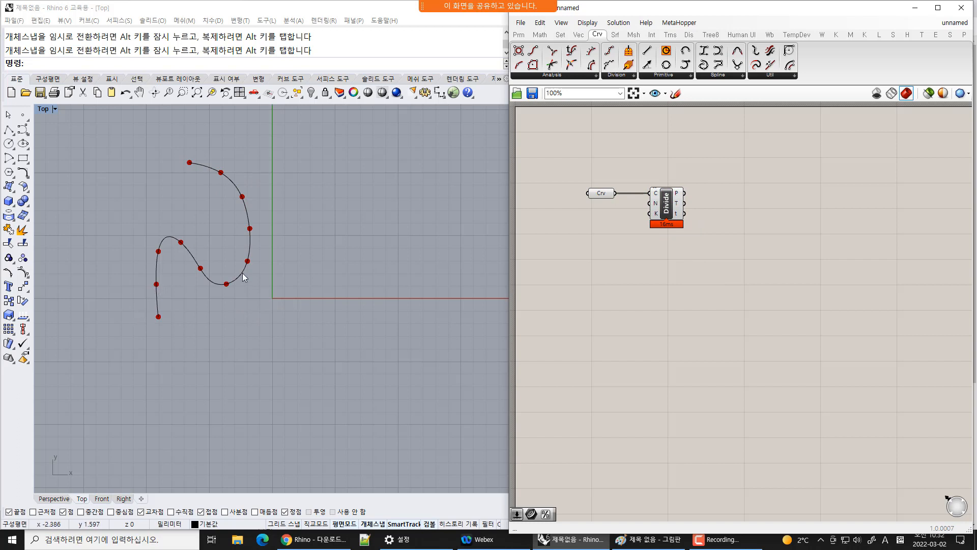
Select the curve and move it to the right so its lower part crosses the horizontal axis
drag(165, 143, 289, 312)
drag(127, 148, 303, 375)
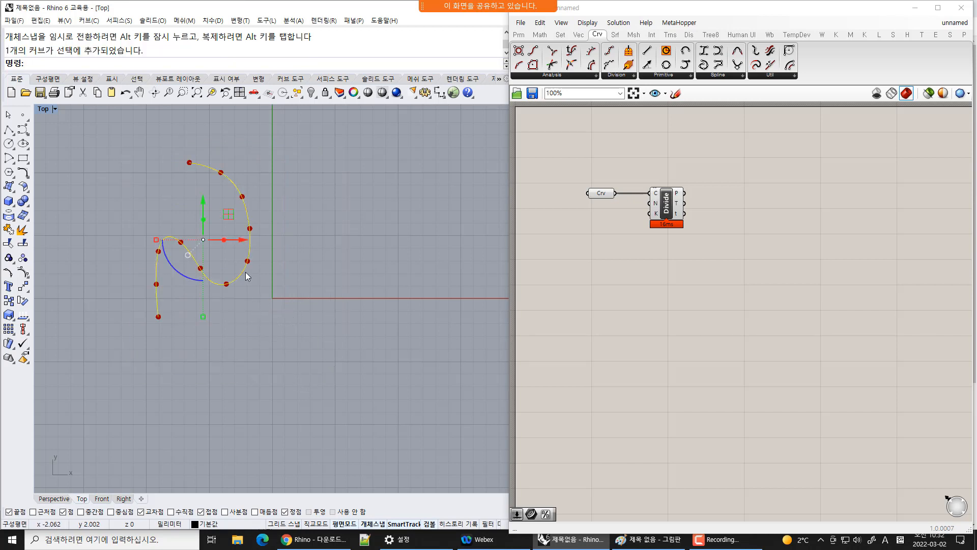
drag(248, 275, 388, 310)
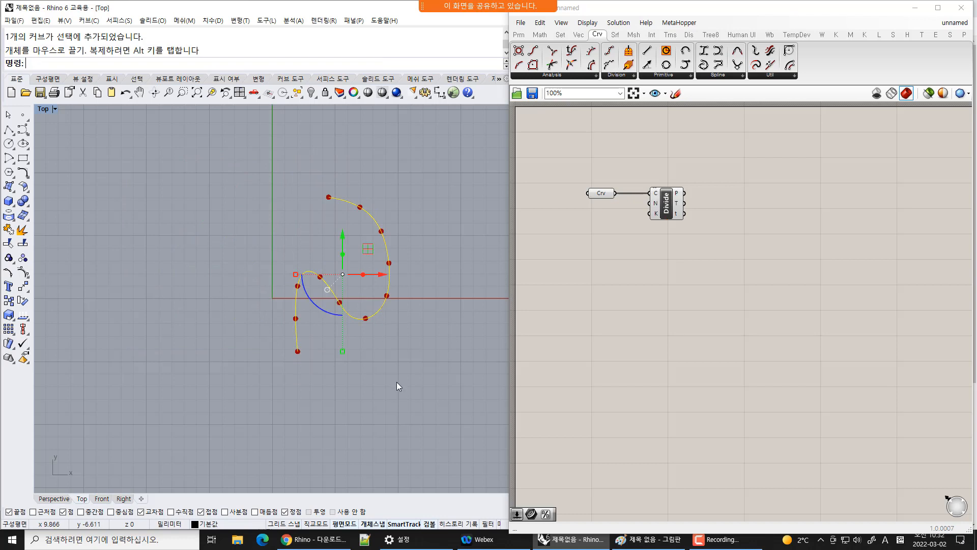
click(378, 358)
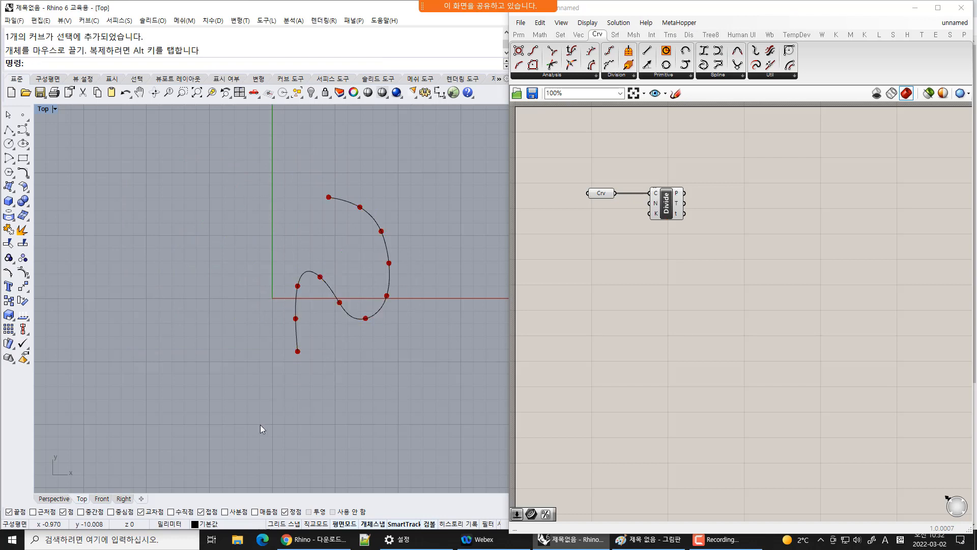
Reshape the curve by dragging its lower end control point far to the left, using the curve's control points
click(350, 317)
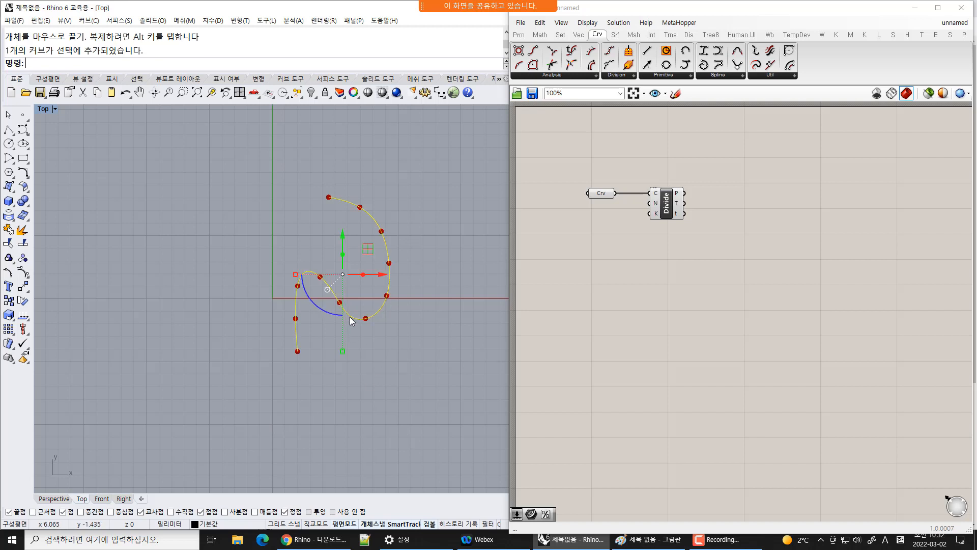
key(F10)
drag(249, 328, 335, 389)
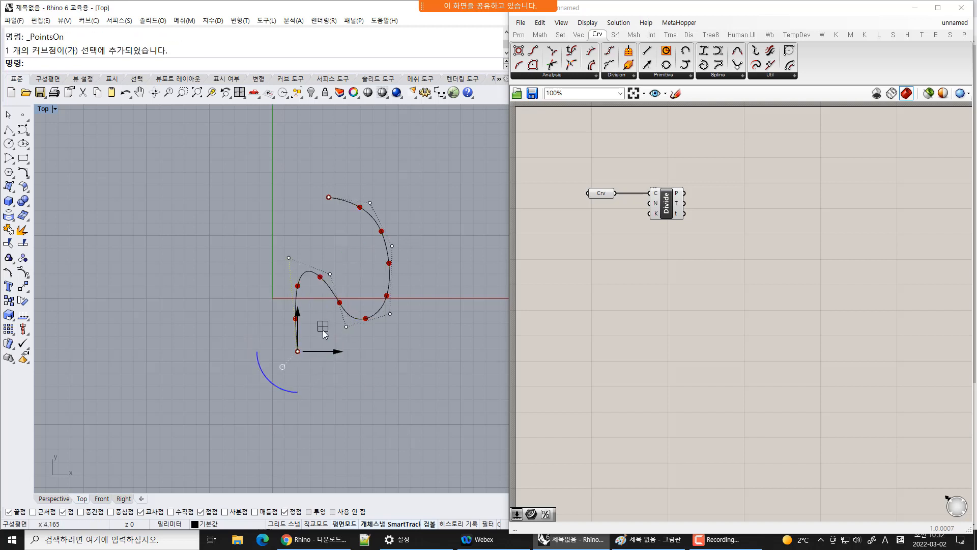
drag(324, 329, 174, 257)
click(317, 369)
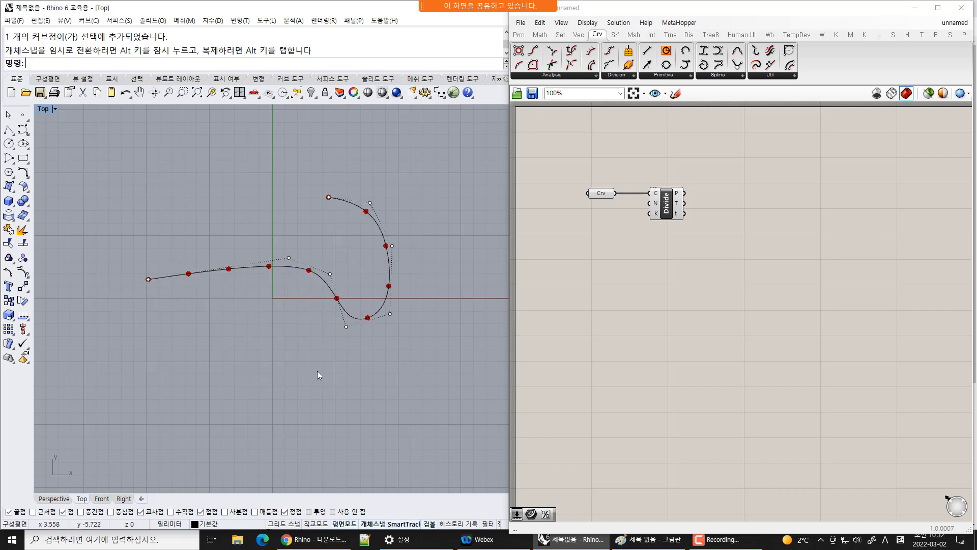
key(F11)
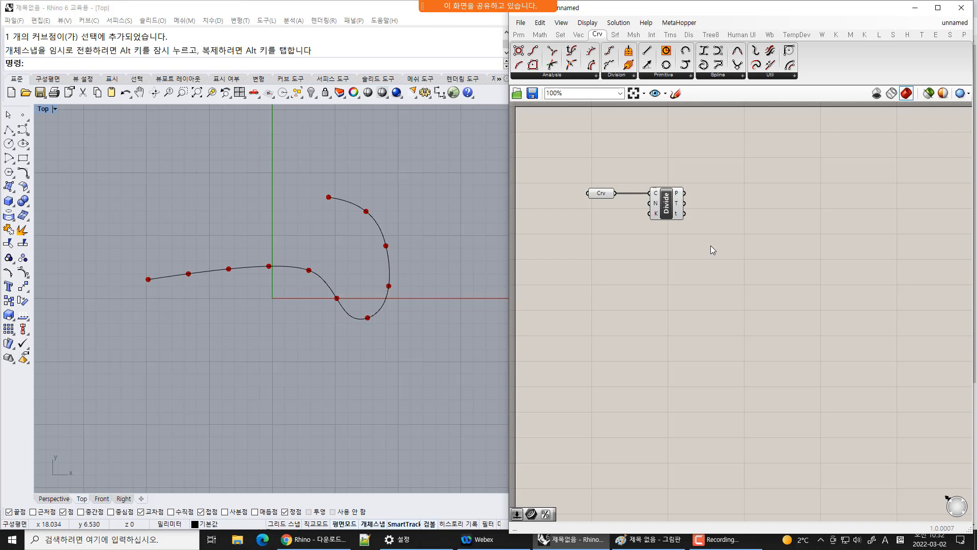
Add a Point parameter beside Divide Curve and connect the points output to it
drag(667, 205, 657, 205)
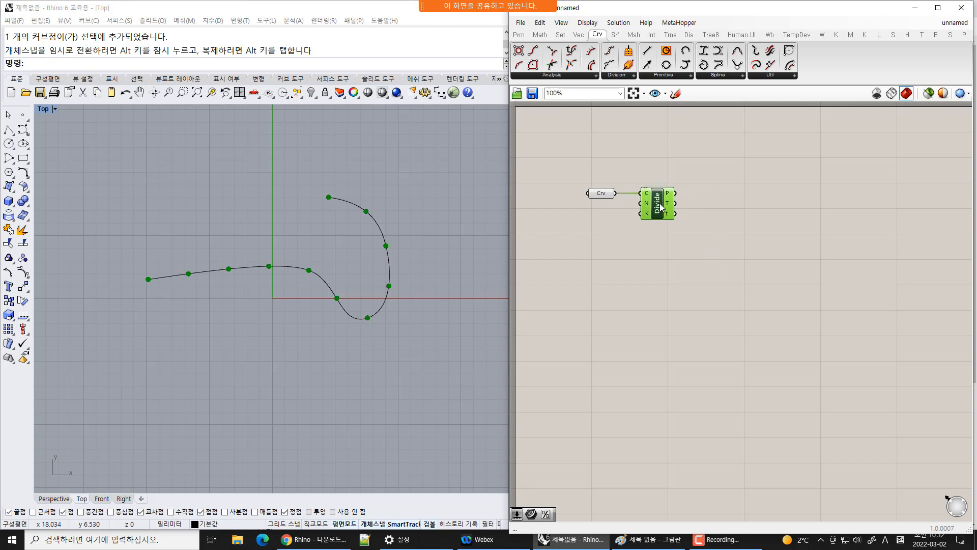
click(520, 34)
drag(519, 50, 718, 192)
drag(675, 193, 715, 194)
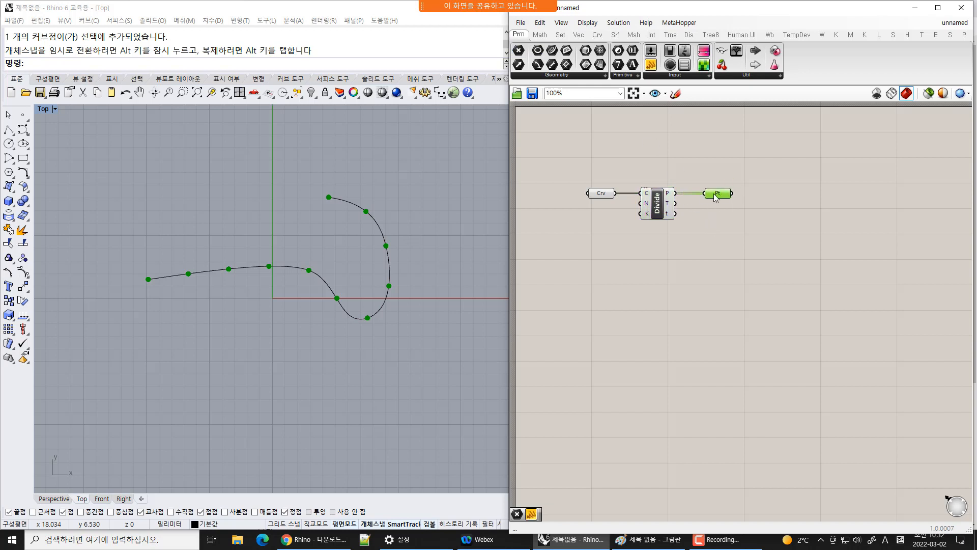
mouse_move(716, 196)
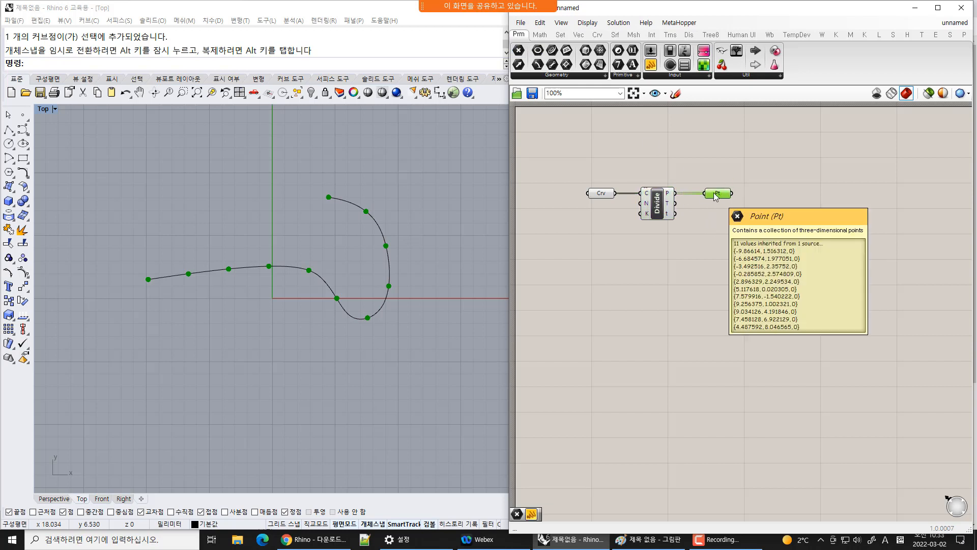
Reassign the Curve parameter to the drawn curve using Set Multiple Curves
click(602, 194)
right_click(601, 193)
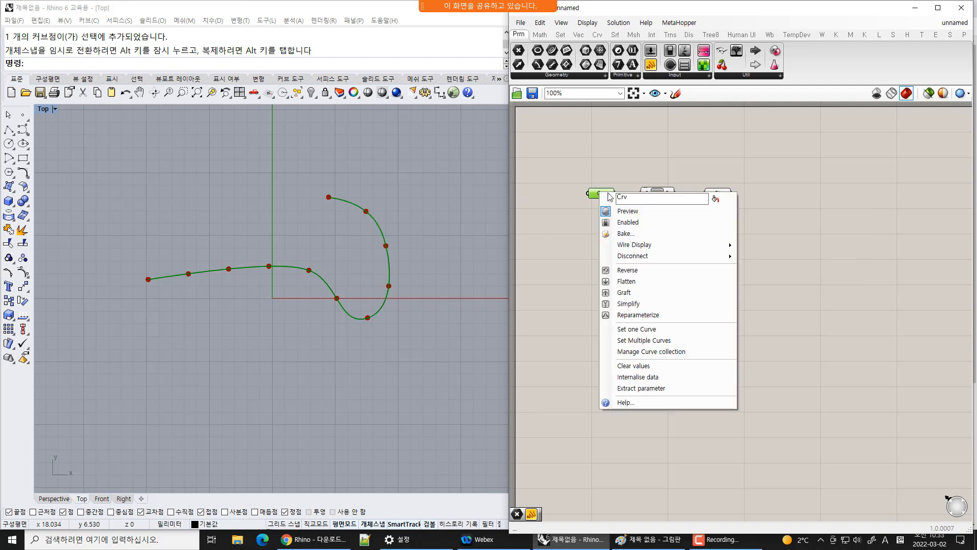
click(675, 340)
click(355, 221)
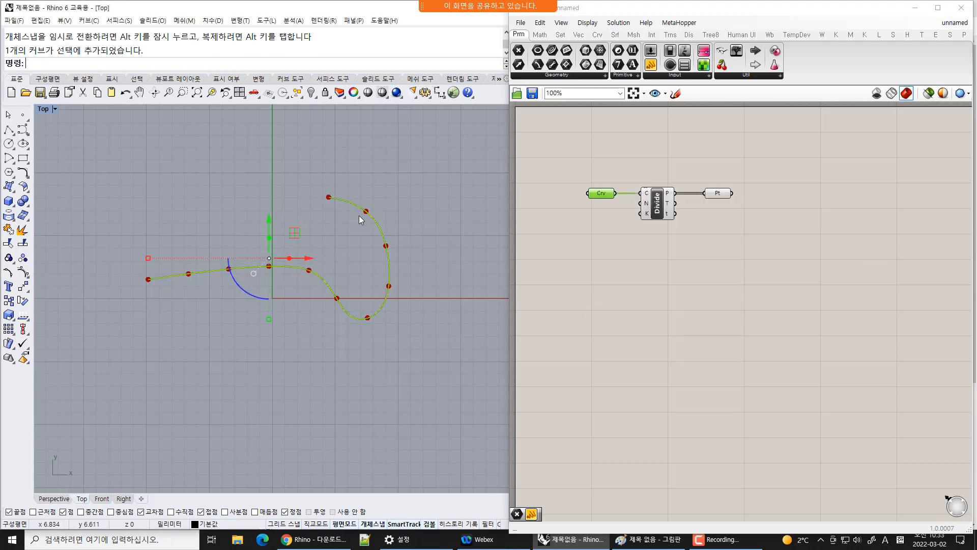
Delete the referenced curve in the viewport, then undo the deletion
key(Delete)
click(617, 206)
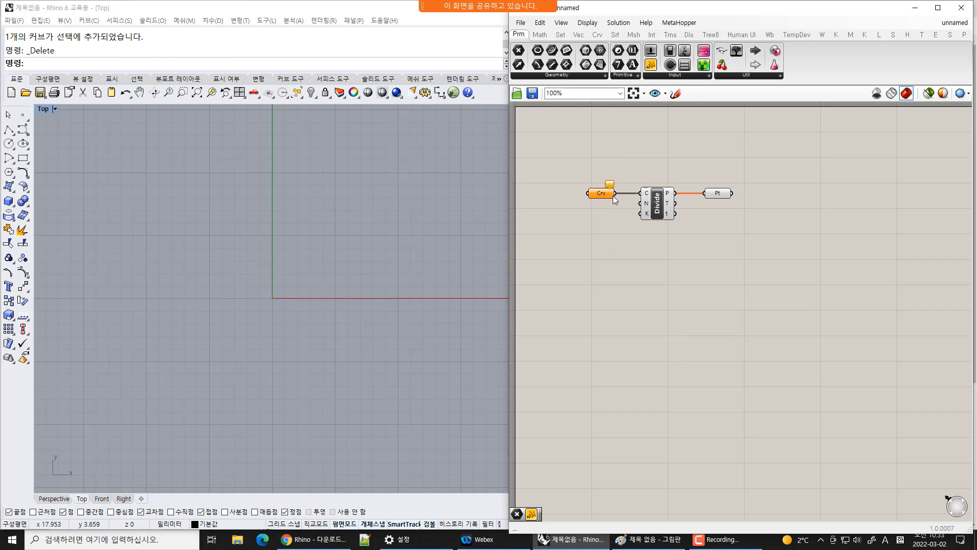
mouse_move(598, 198)
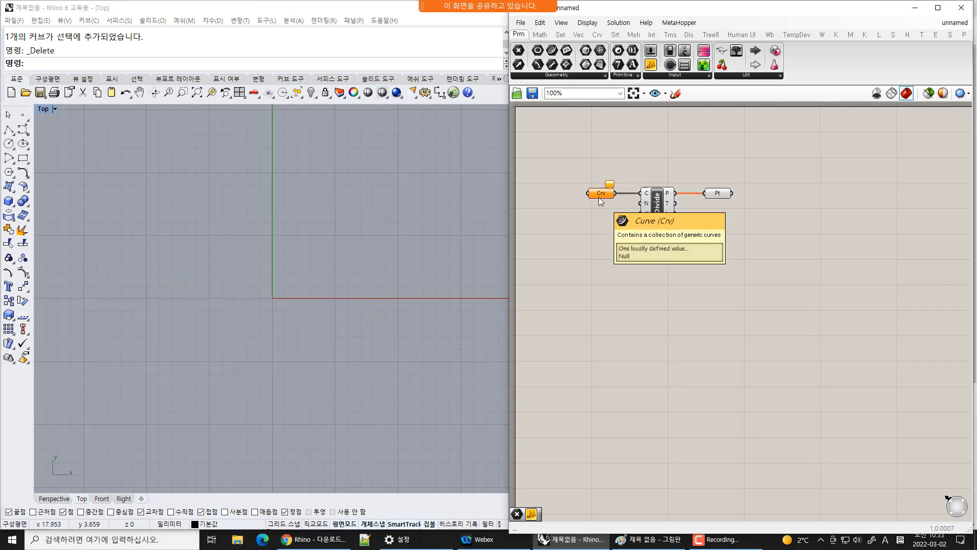
scroll(611, 192, up, 3)
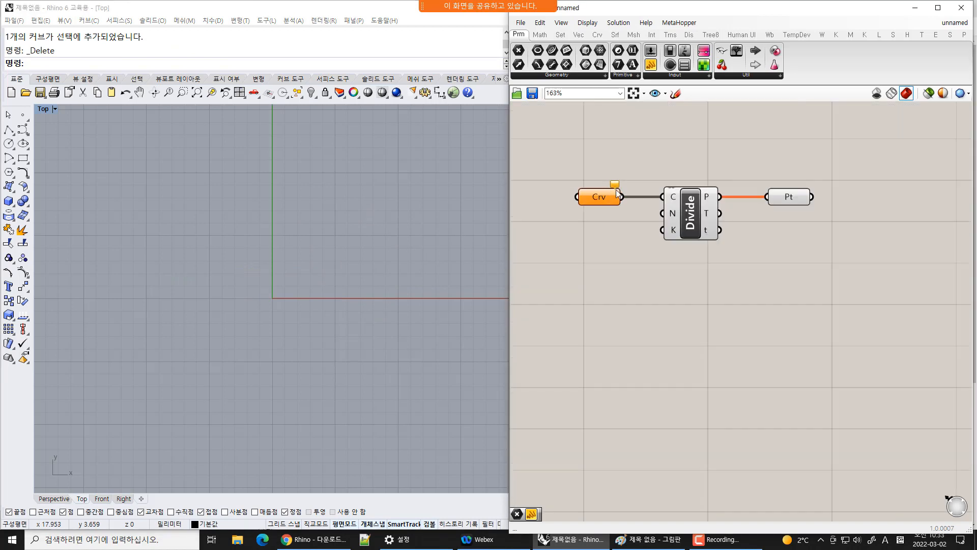
click(367, 217)
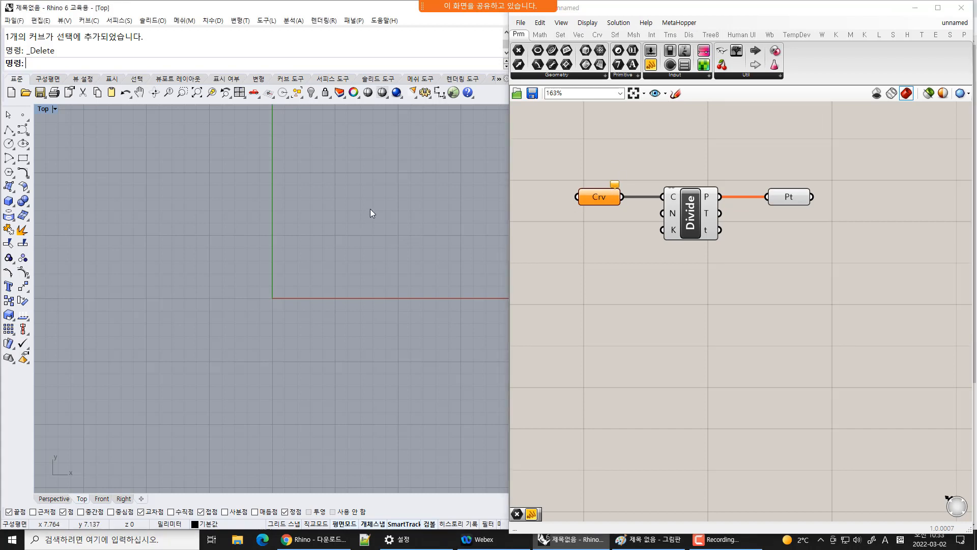
key(ctrl+z)
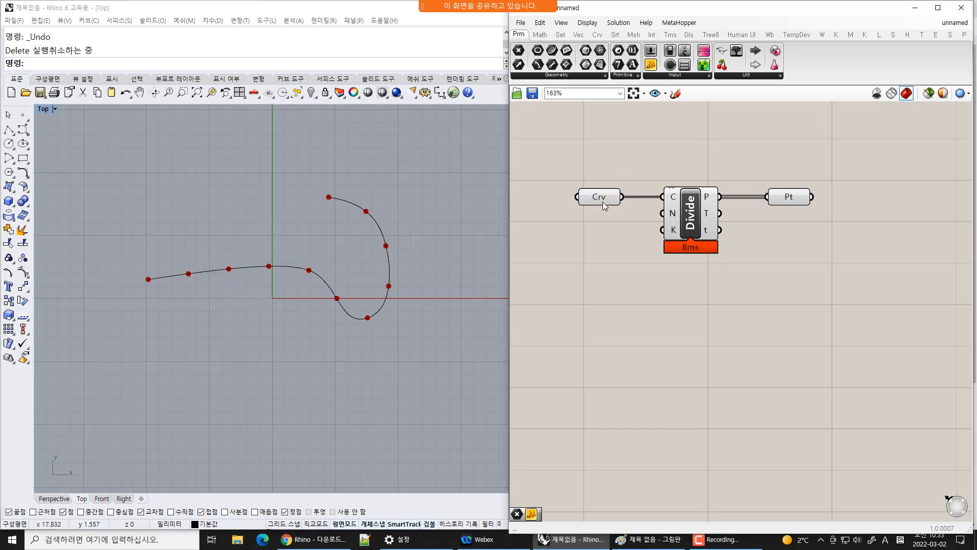
Bake the division points from the Point parameter into the Rhino document
click(605, 205)
click(613, 277)
click(422, 251)
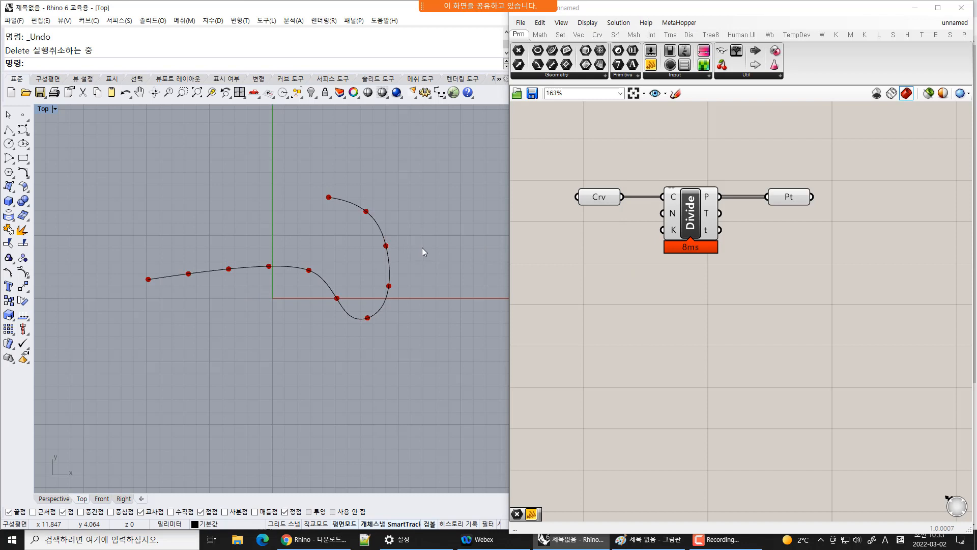
drag(402, 230, 343, 263)
click(493, 264)
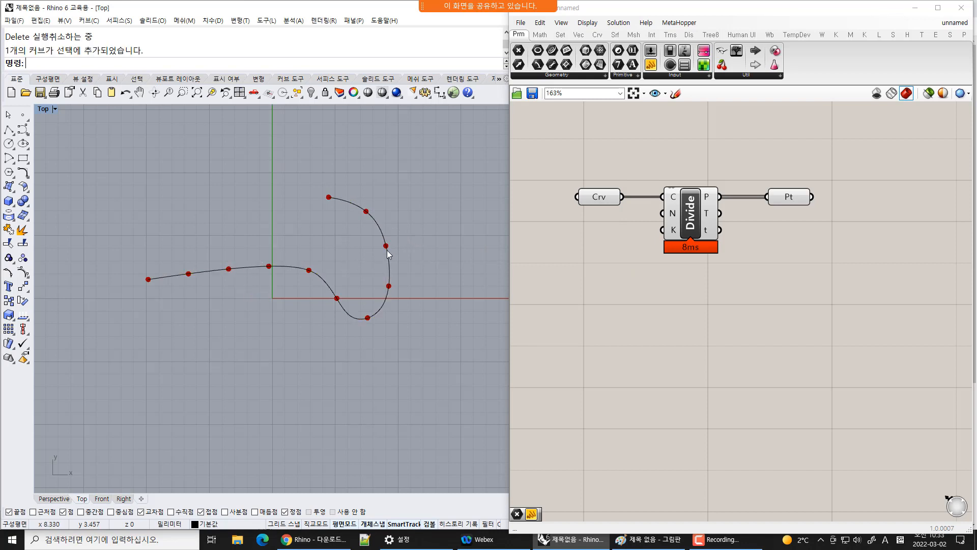
click(692, 223)
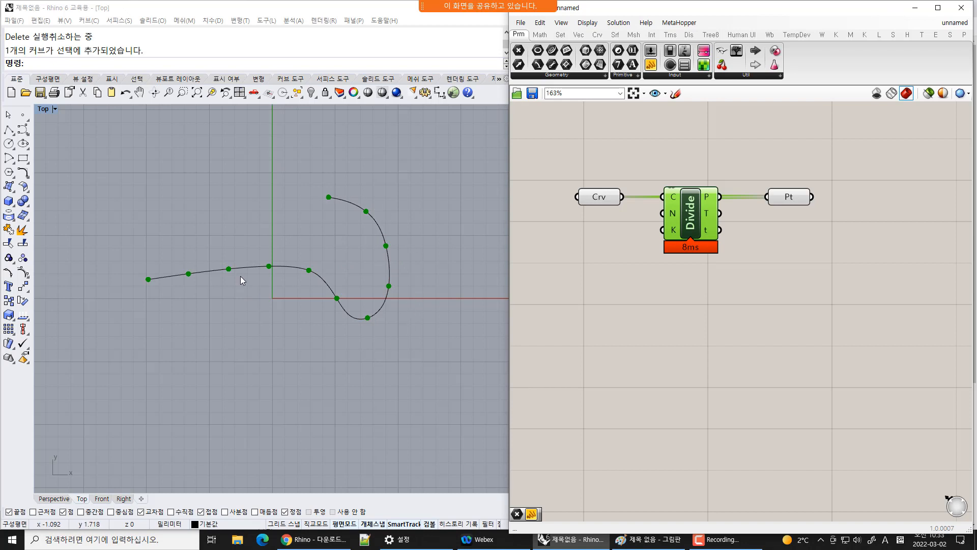
click(792, 197)
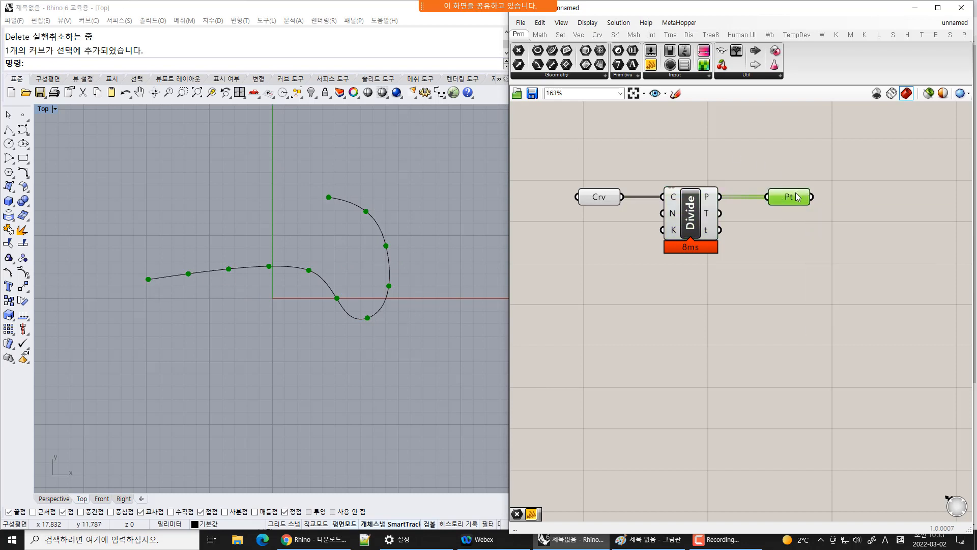
mouse_move(796, 207)
right_click(791, 199)
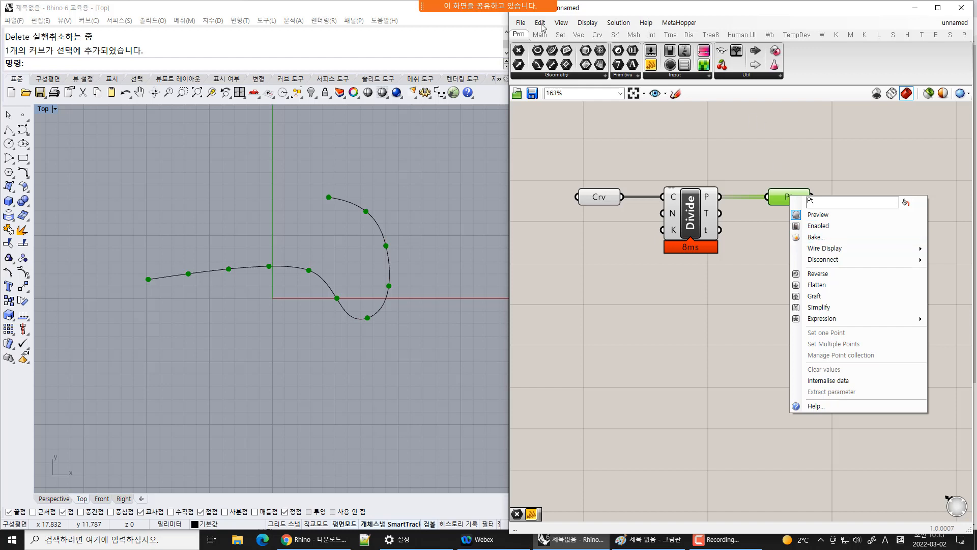
click(558, 23)
mouse_move(617, 25)
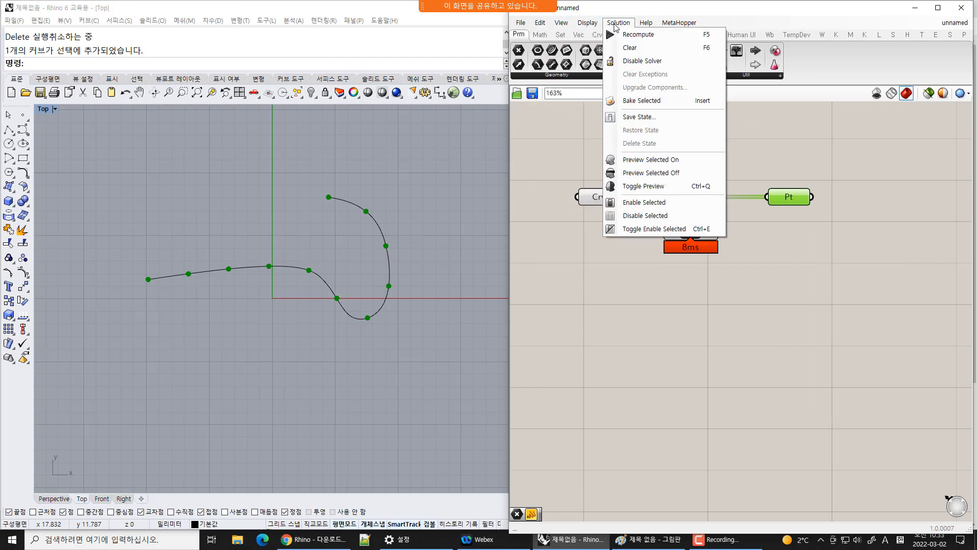
click(673, 100)
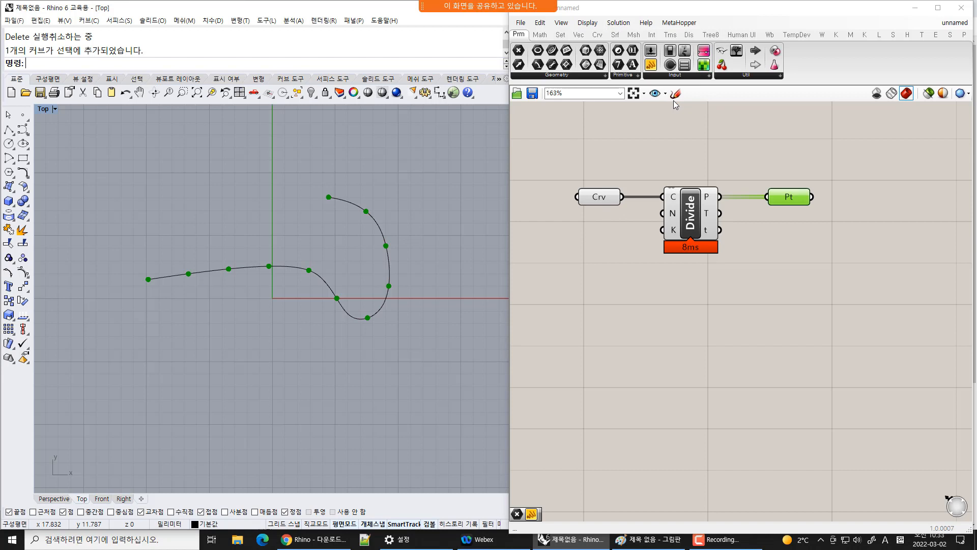
Move the curve down and to the right, away from the baked points
click(842, 292)
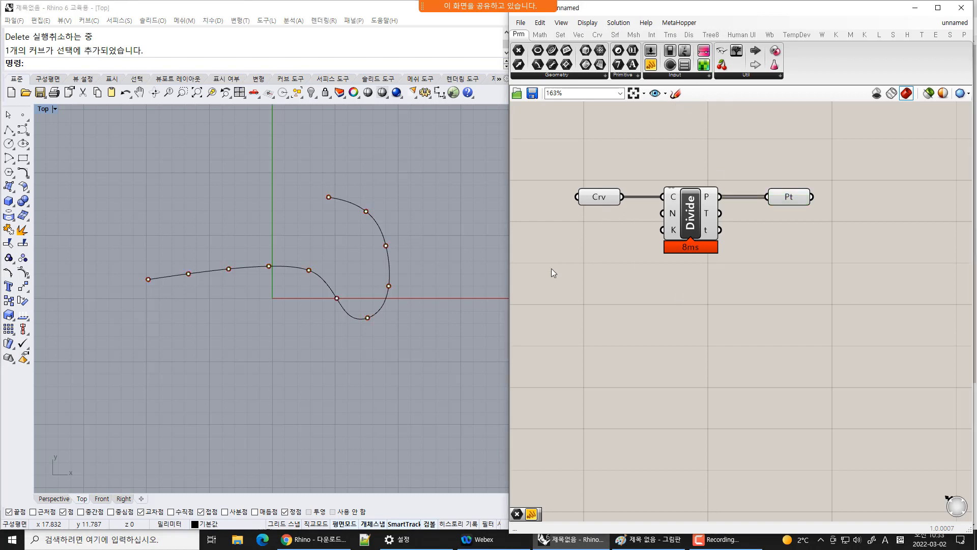
click(388, 263)
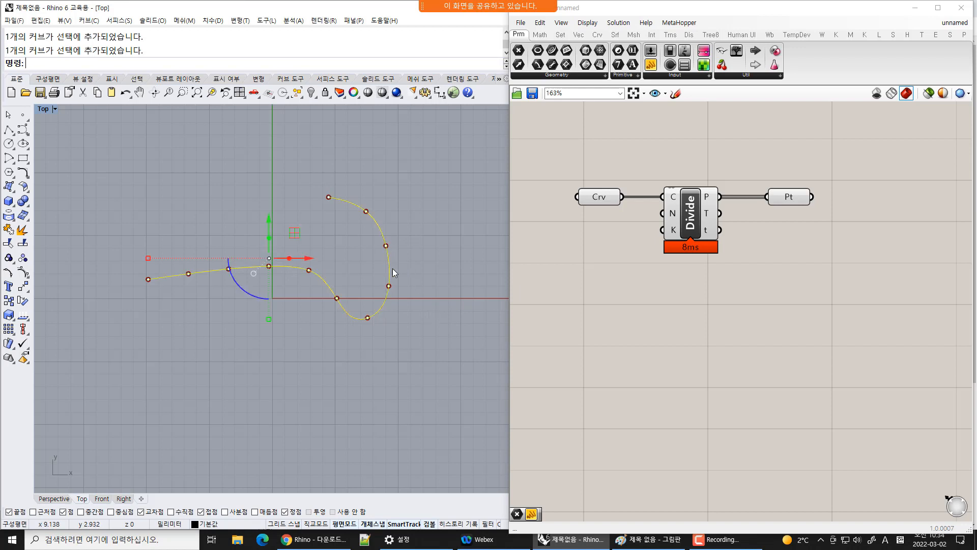
drag(393, 268, 485, 385)
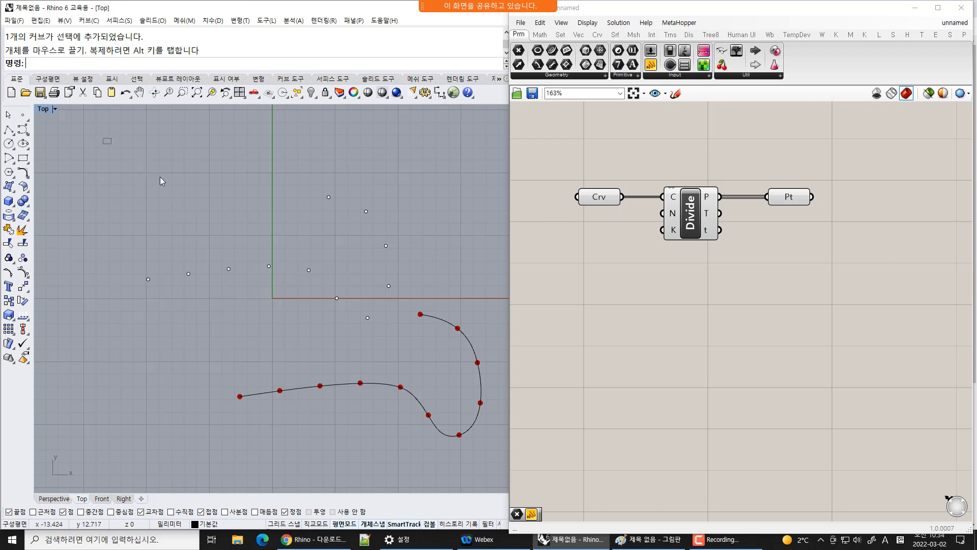
Drag several of the baked points to new positions in the viewport
drag(102, 137, 421, 354)
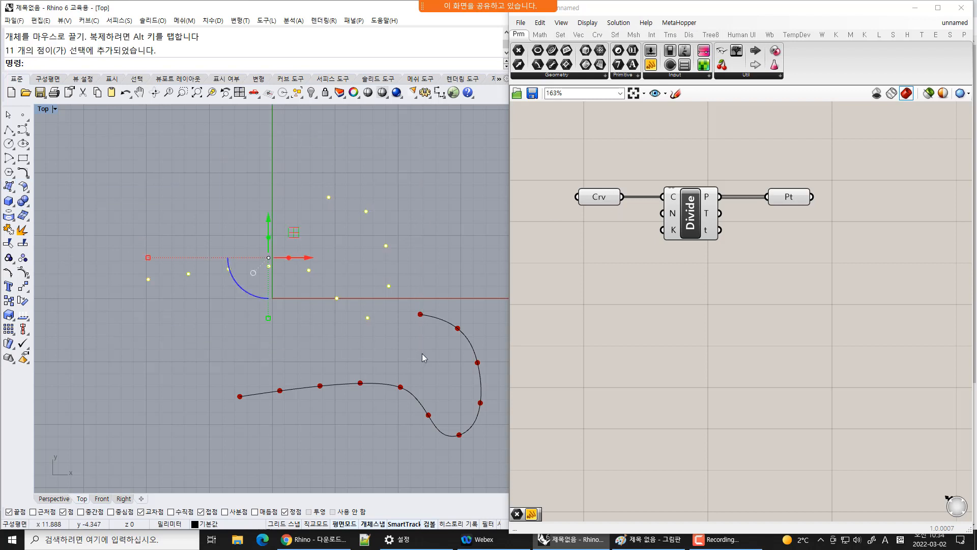
click(422, 358)
drag(299, 179, 410, 243)
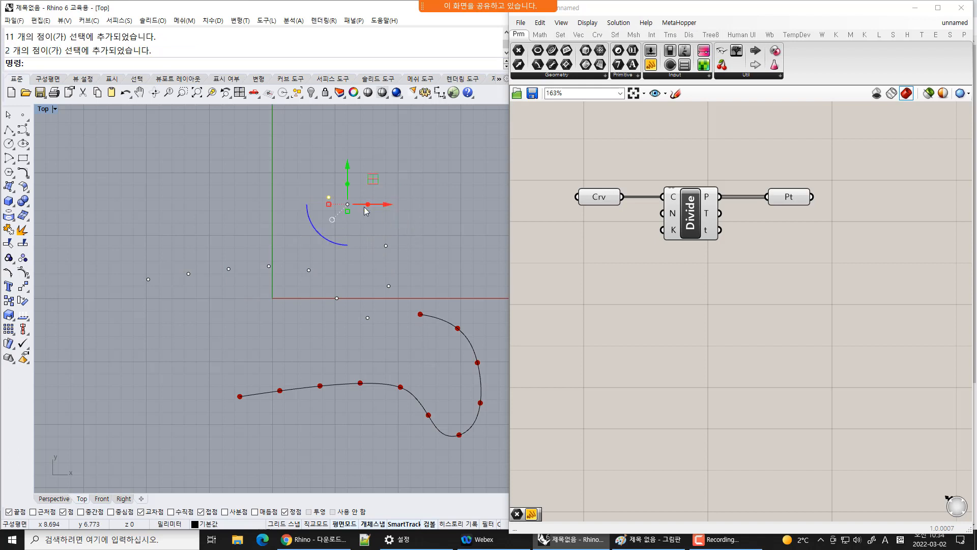
drag(373, 179, 462, 137)
click(428, 228)
drag(342, 216, 432, 277)
drag(386, 245, 450, 208)
click(412, 254)
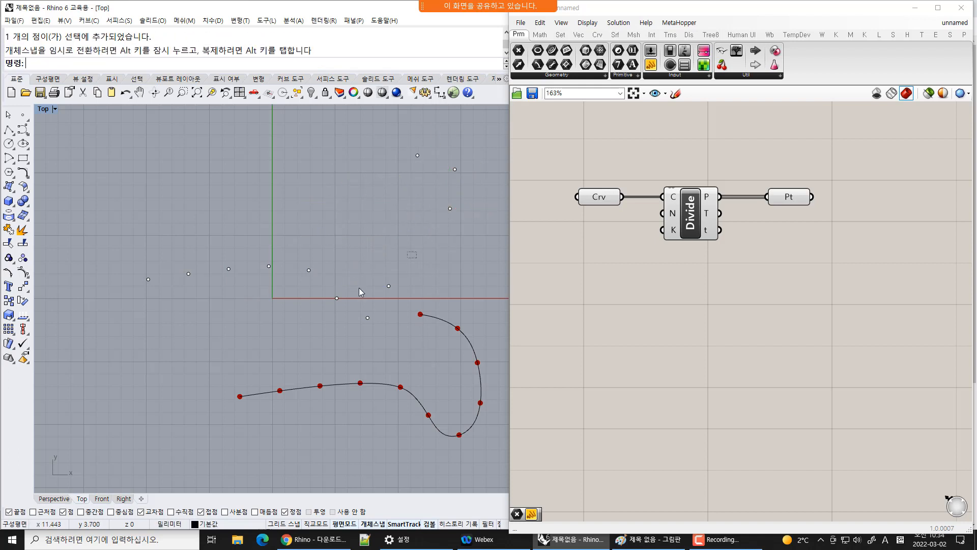
drag(416, 252, 330, 334)
drag(363, 301, 414, 249)
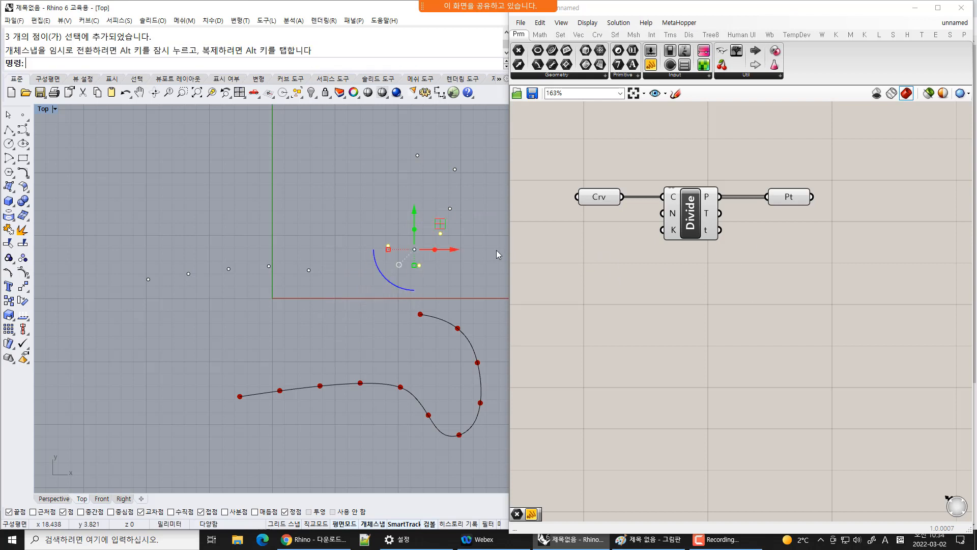
Select all the baked points and delete them
drag(94, 118, 484, 301)
key(Delete)
Move the curve up and to the left so the division points follow it
click(606, 197)
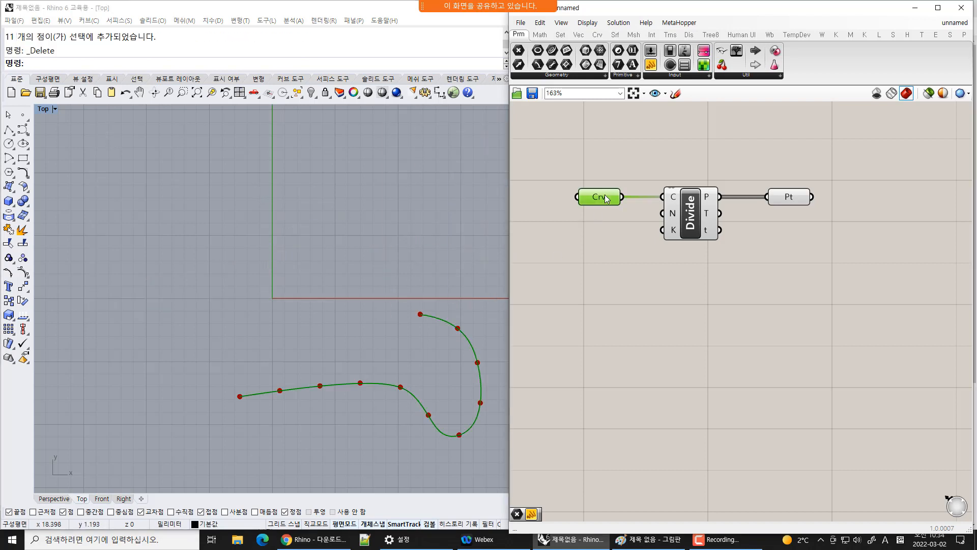
click(797, 201)
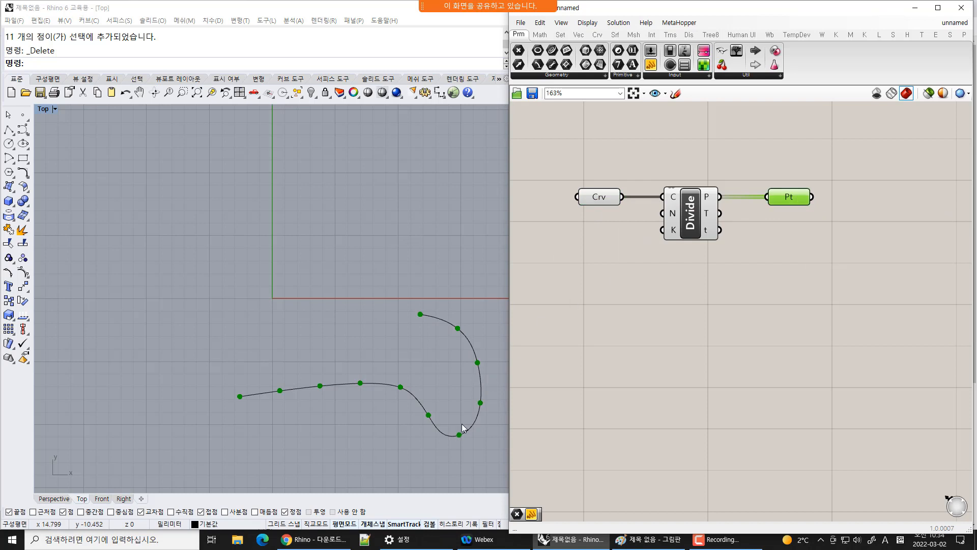
drag(481, 385, 345, 312)
click(442, 336)
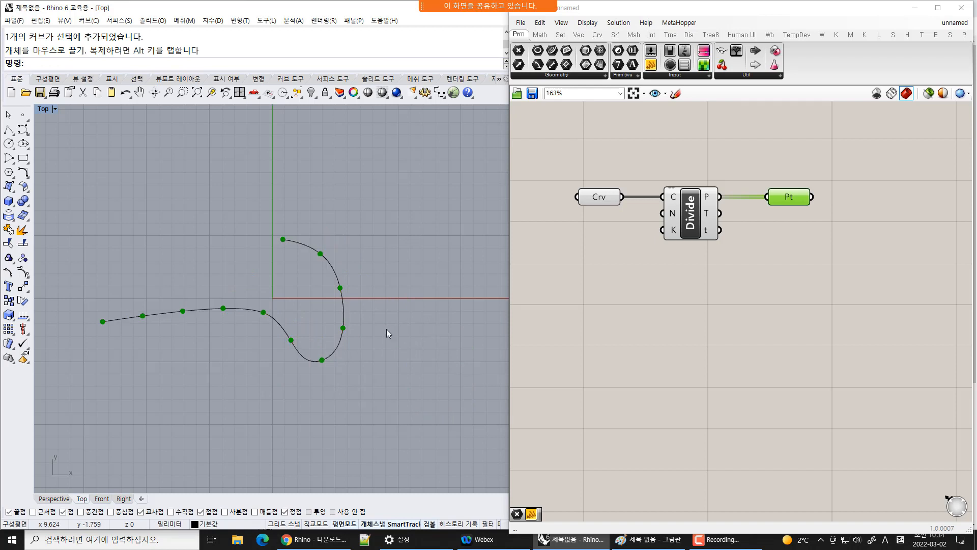
drag(344, 309, 364, 241)
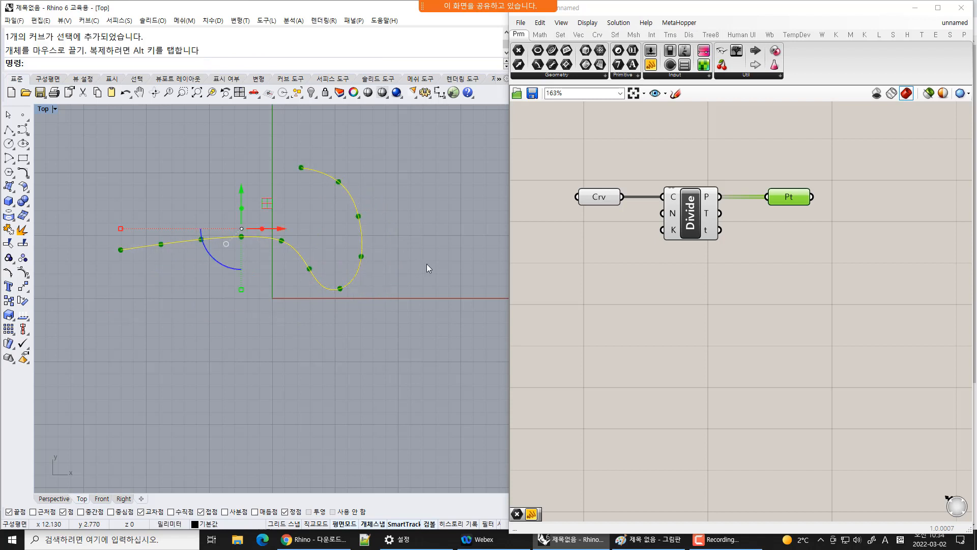
Select the curve together with all its division points and delete them
drag(356, 275, 359, 279)
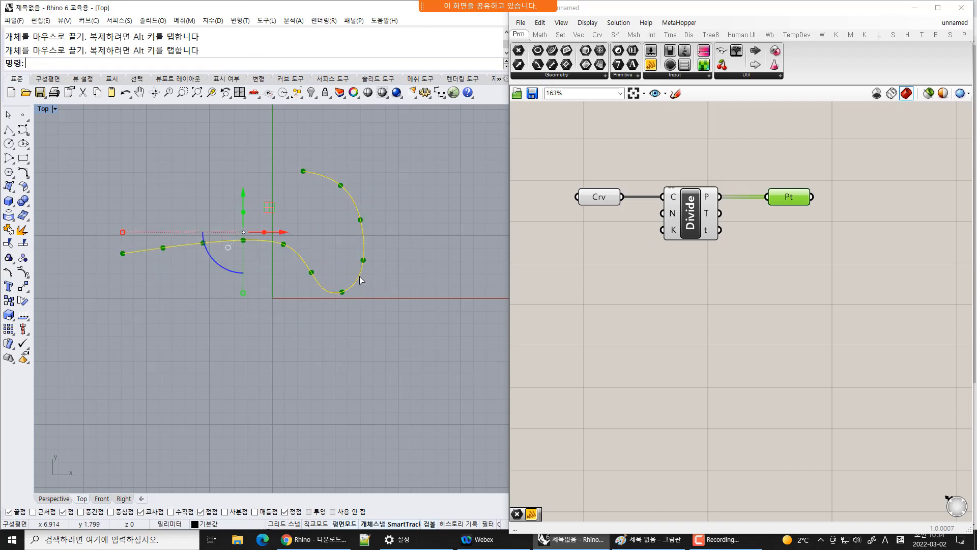
click(375, 310)
drag(410, 227, 318, 245)
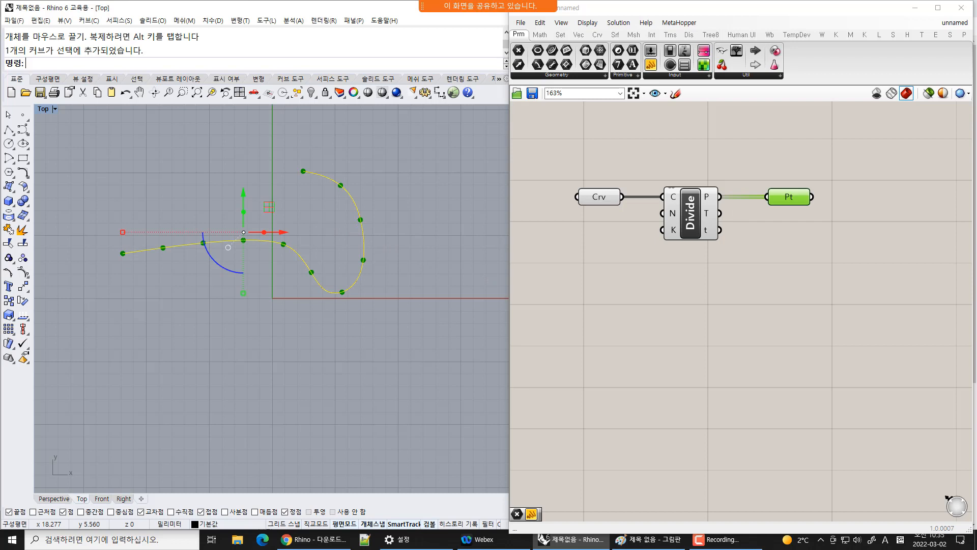
drag(359, 181, 94, 333)
key(Delete)
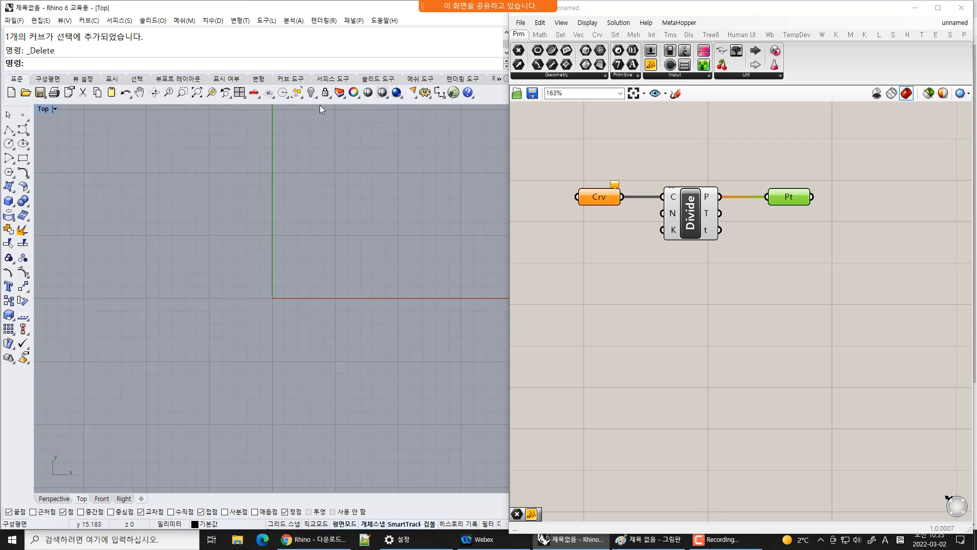
Draw a new twelve-point control-point curve that sweeps up and curls back into a loop
click(24, 130)
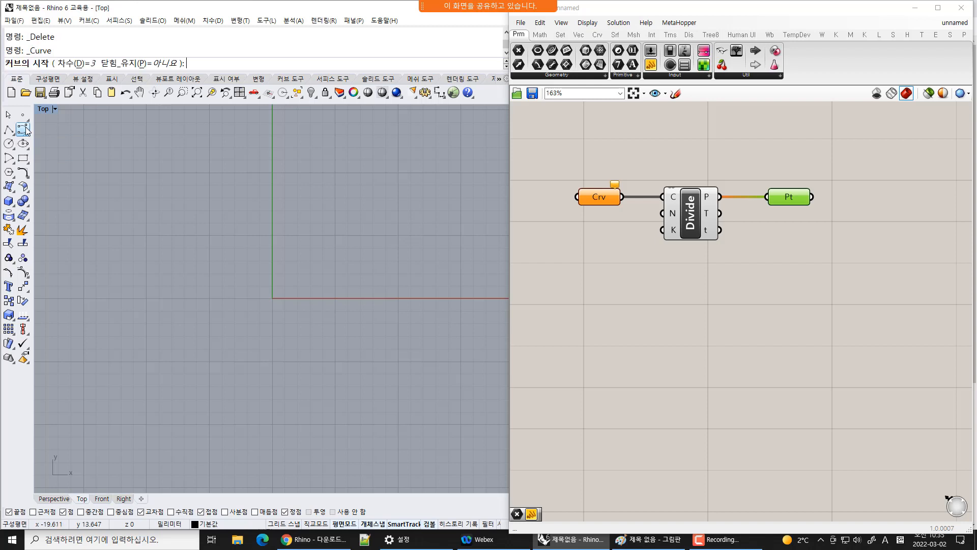
key(Escape)
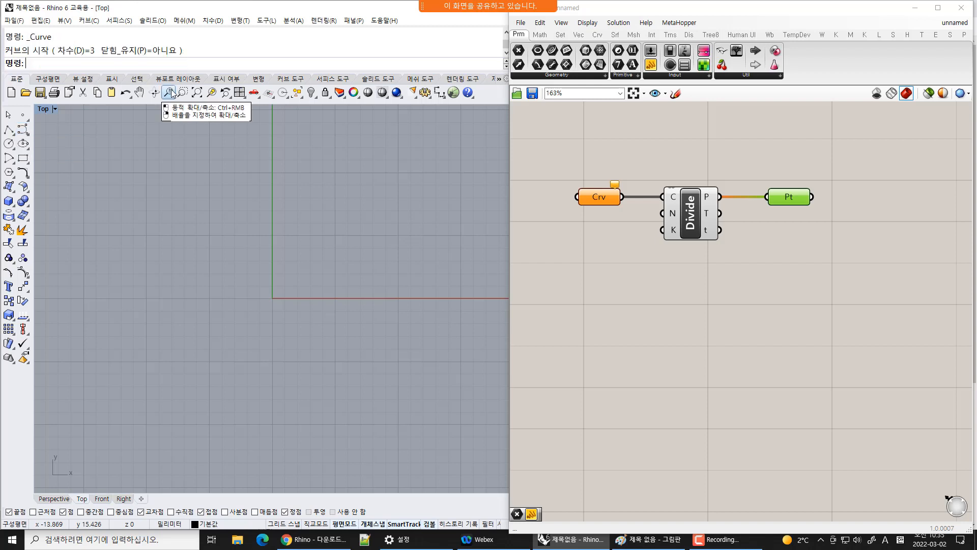
text(Curve)
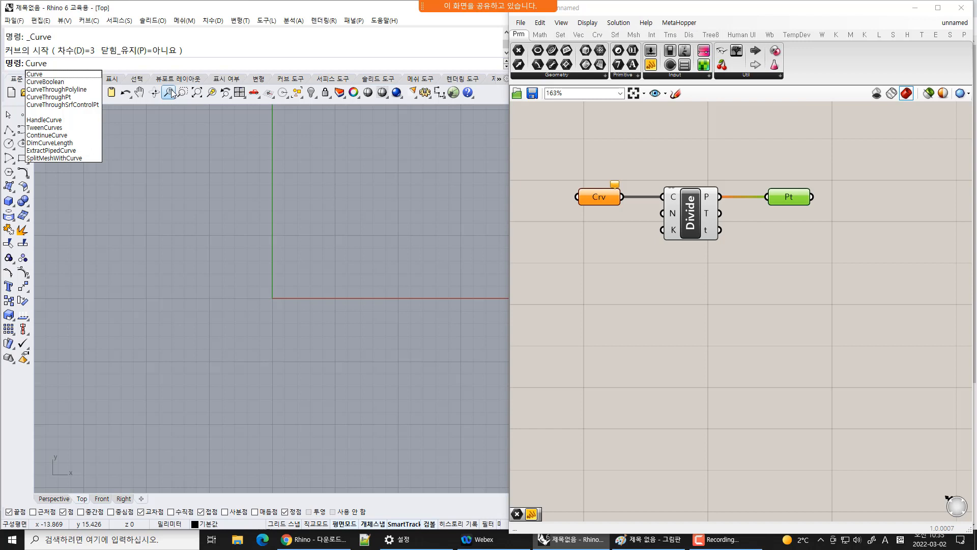
key(Return)
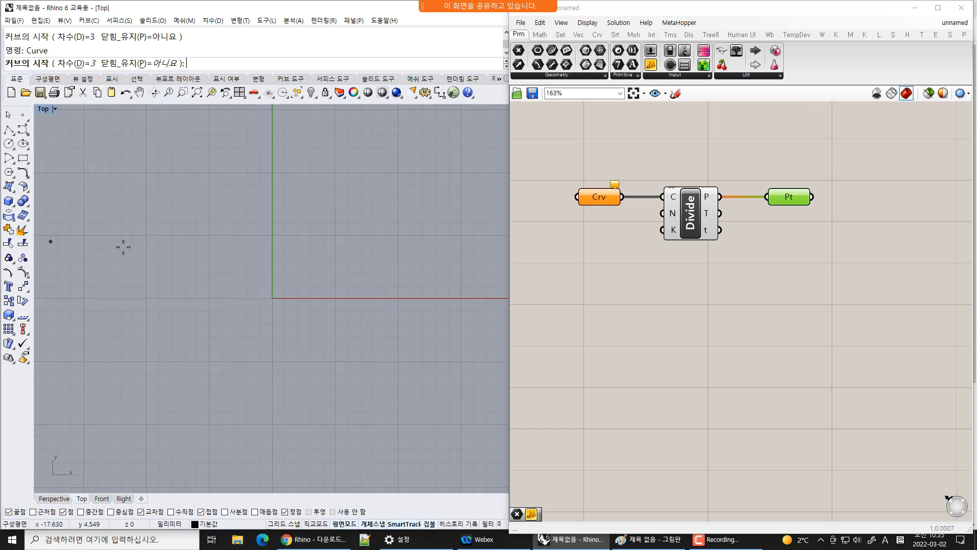
click(145, 329)
click(174, 196)
click(275, 214)
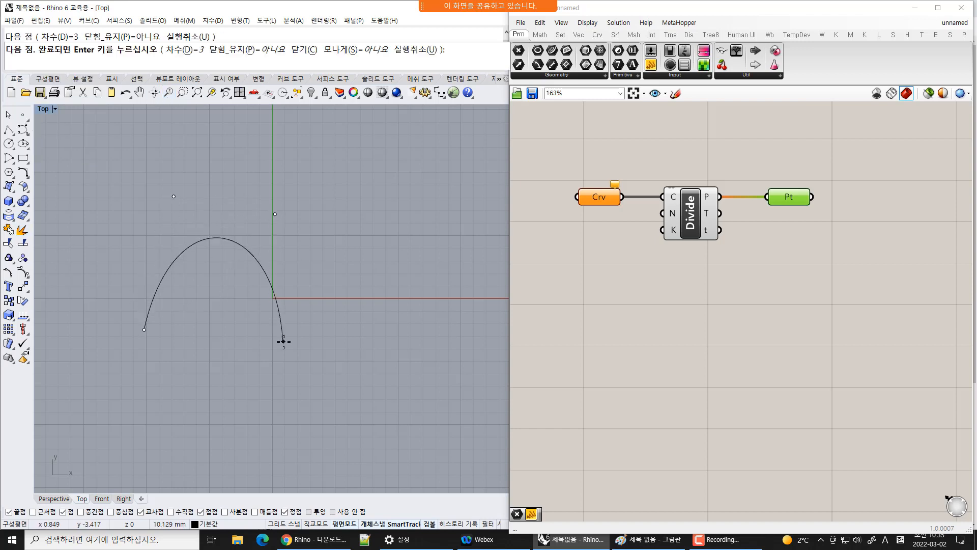
click(284, 341)
click(404, 337)
click(462, 232)
click(408, 179)
click(319, 148)
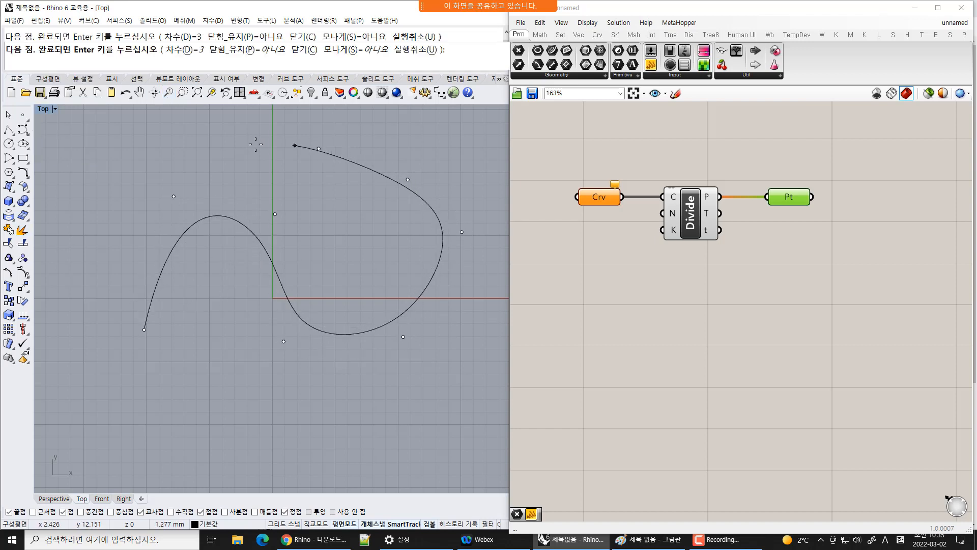
click(221, 143)
click(314, 192)
click(374, 248)
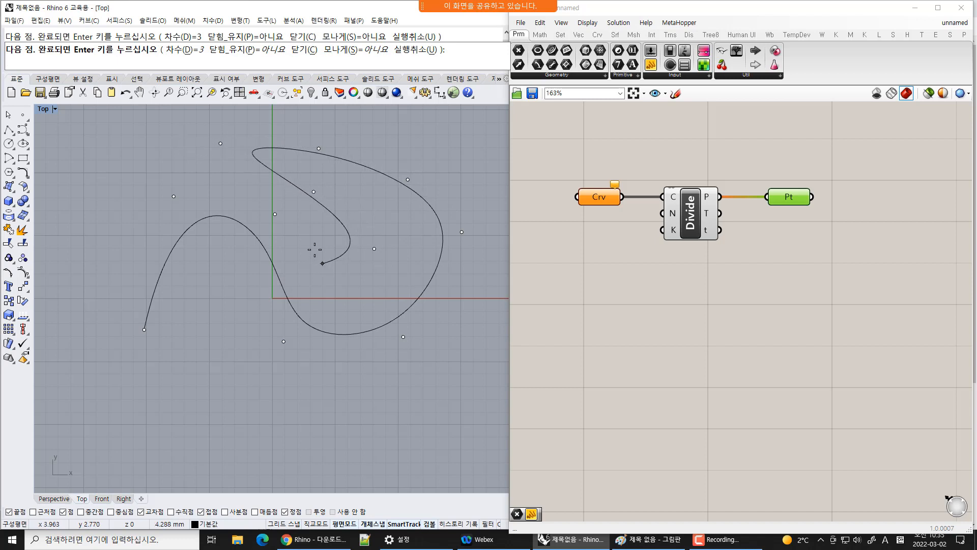
click(322, 264)
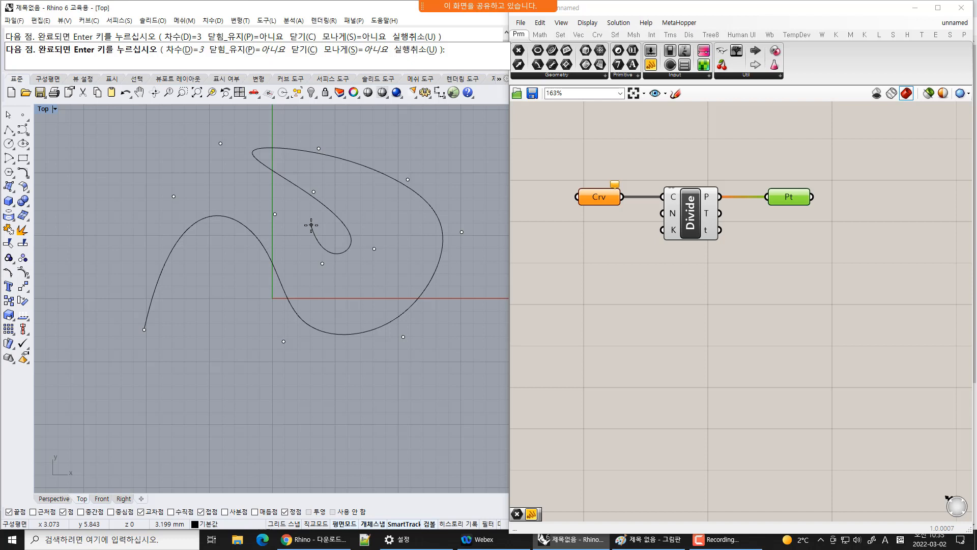
key(Return)
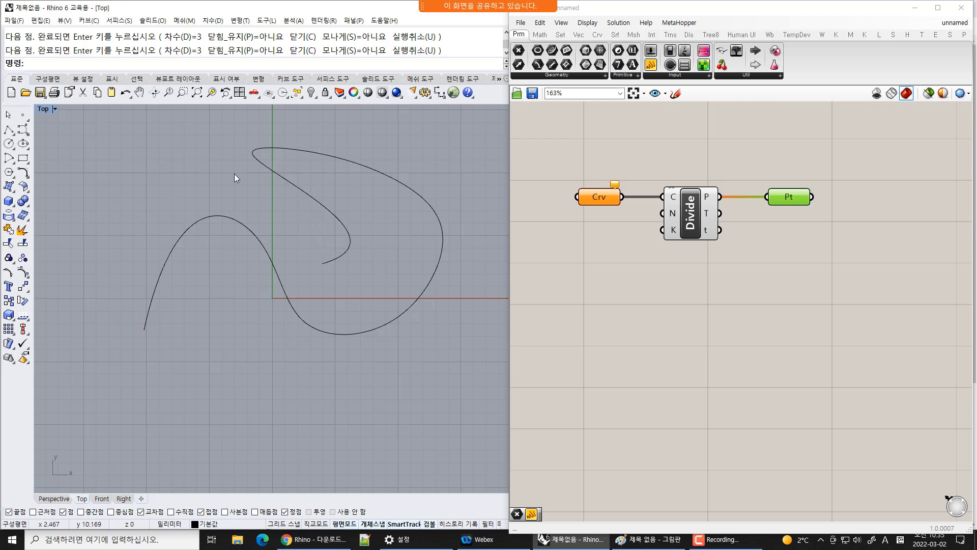
Move the new curve slightly down and to the right
click(350, 249)
click(411, 280)
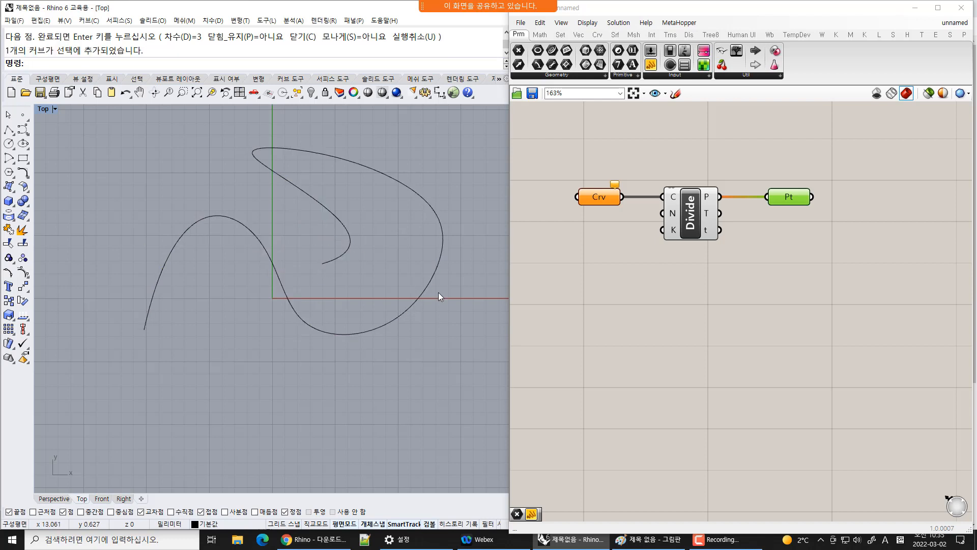
drag(431, 279, 448, 306)
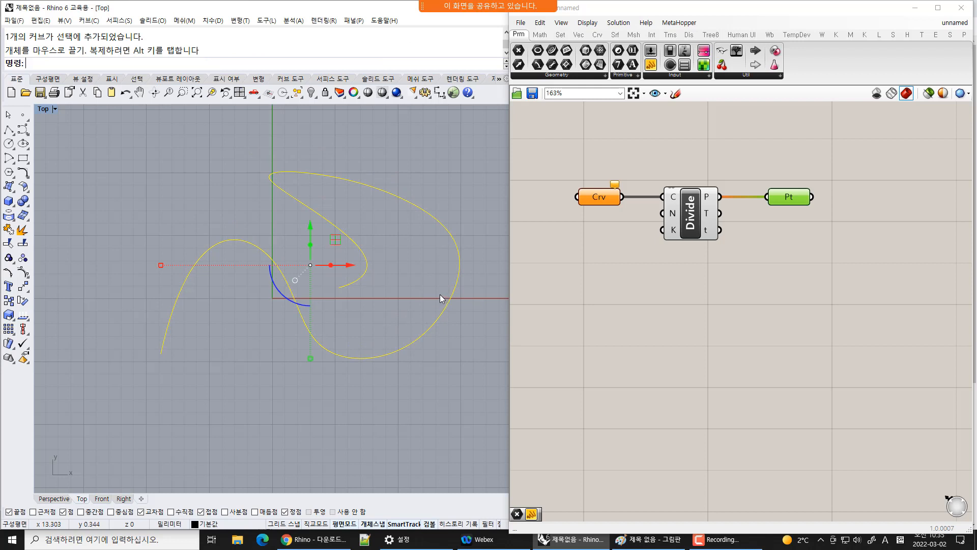
click(420, 287)
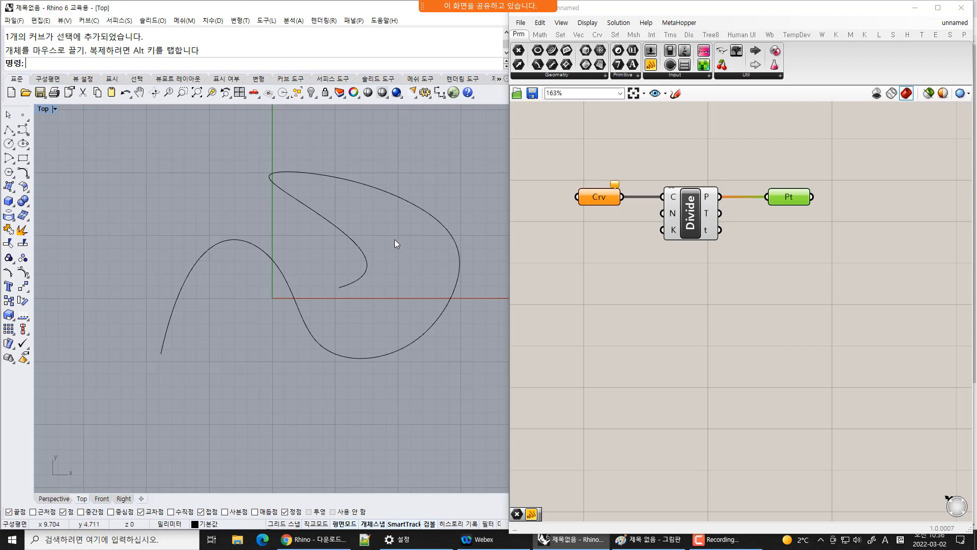
drag(396, 250, 328, 266)
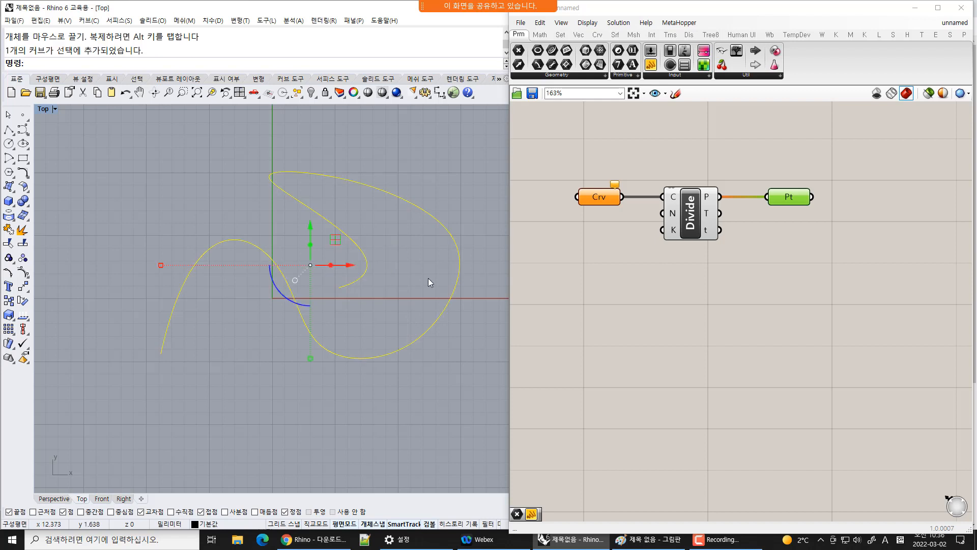
click(353, 343)
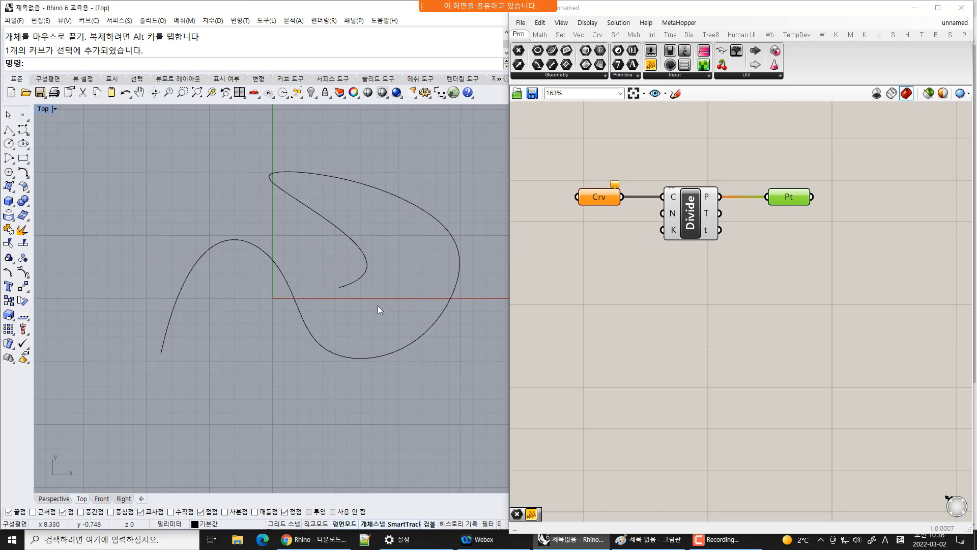
click(450, 297)
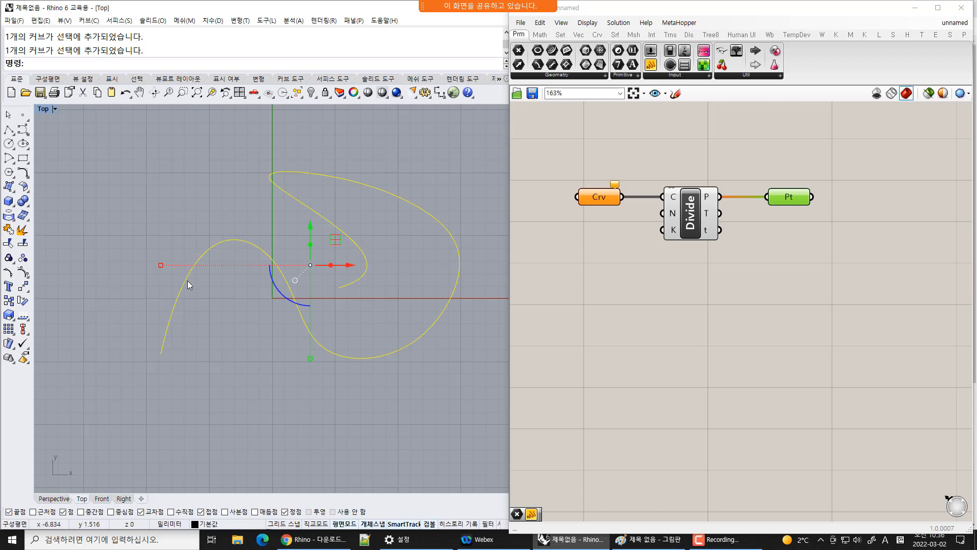
click(399, 274)
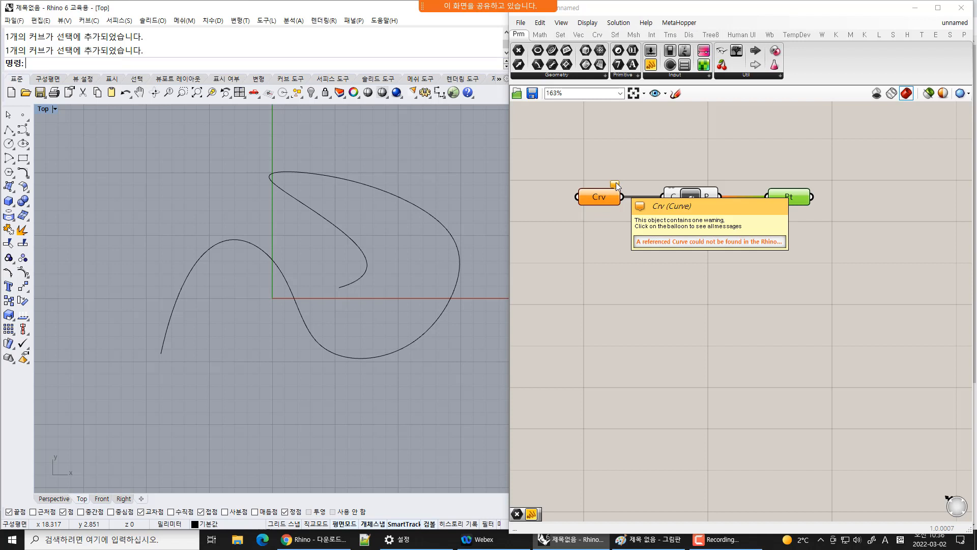
Examine the warning message on the Crv parameter
scroll(622, 192, up, 5)
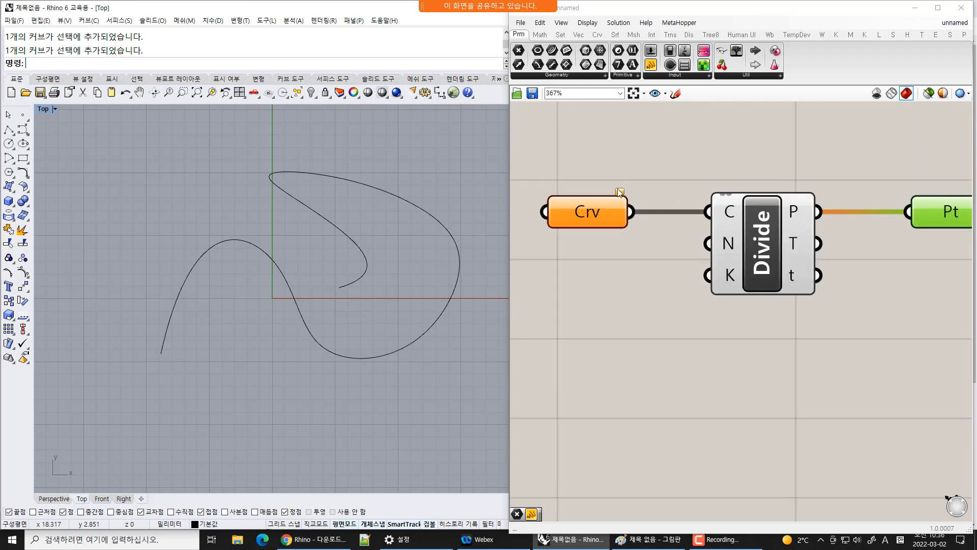
scroll(625, 206, down, 4)
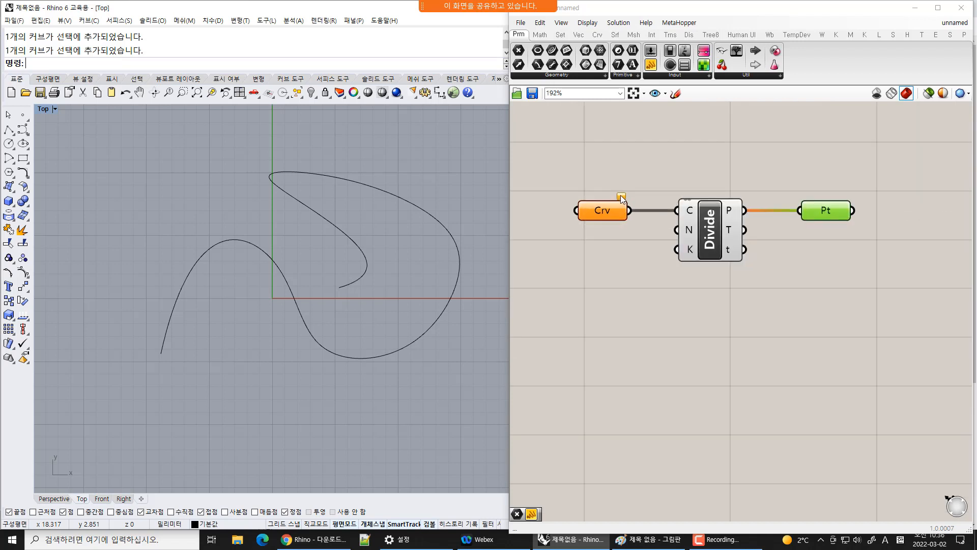
mouse_move(621, 196)
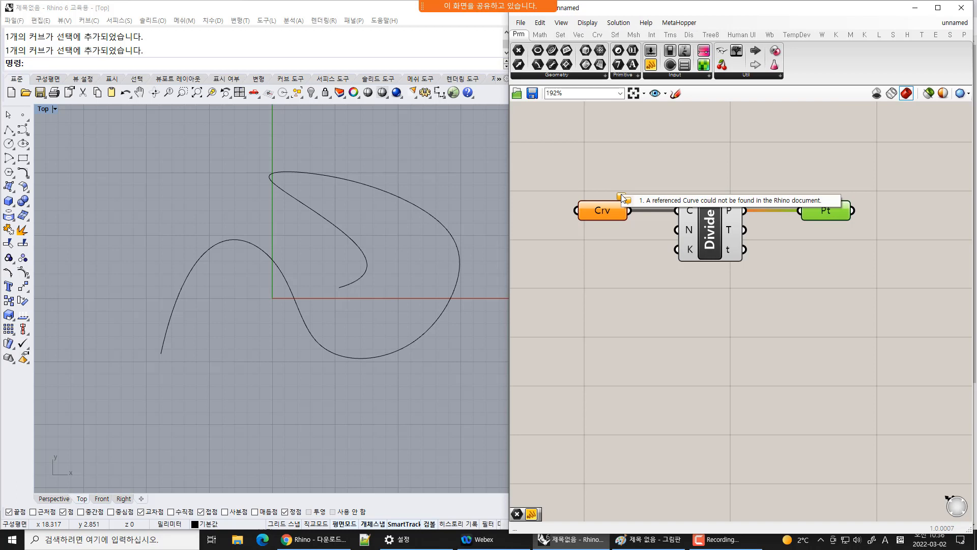
click(627, 254)
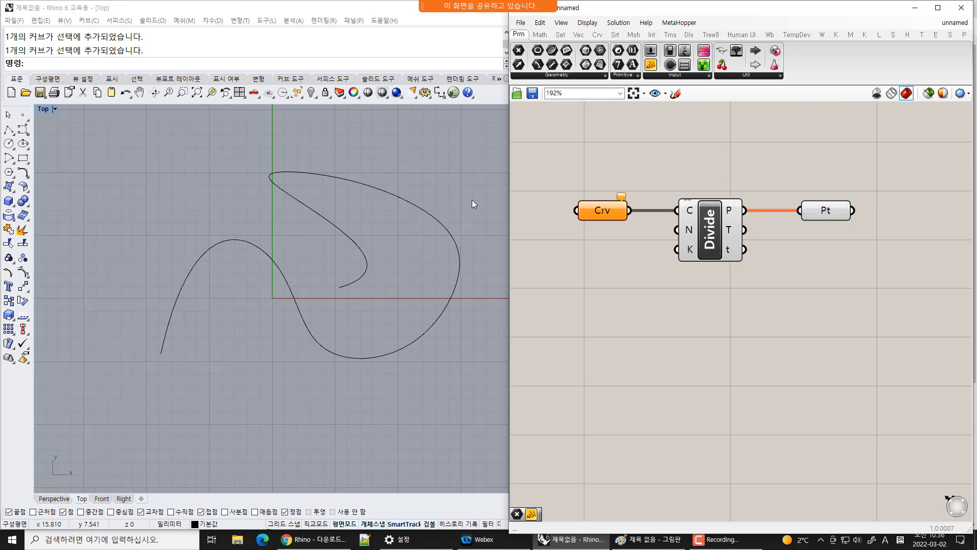
Reference the new curve into the Crv parameter with Set one Curve
drag(472, 199, 337, 356)
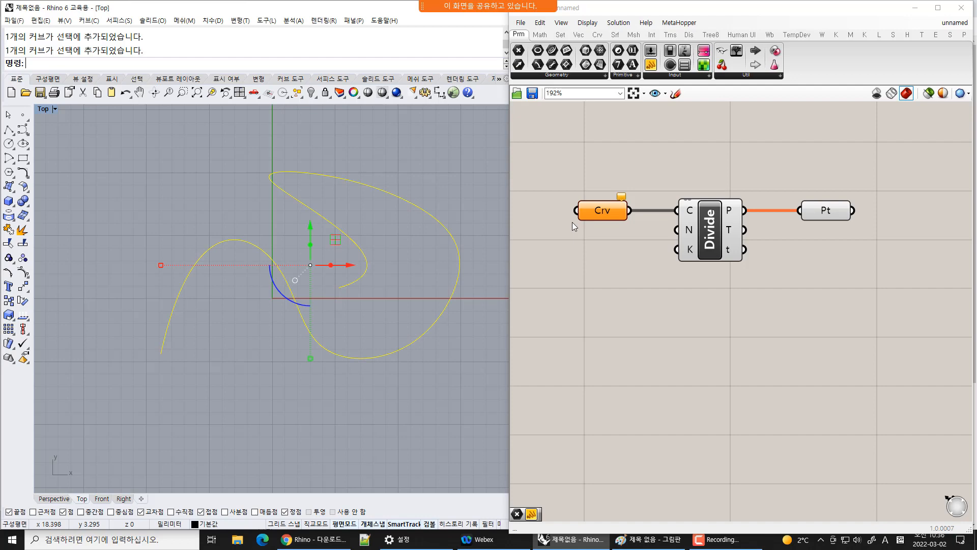
right_click(605, 211)
click(645, 367)
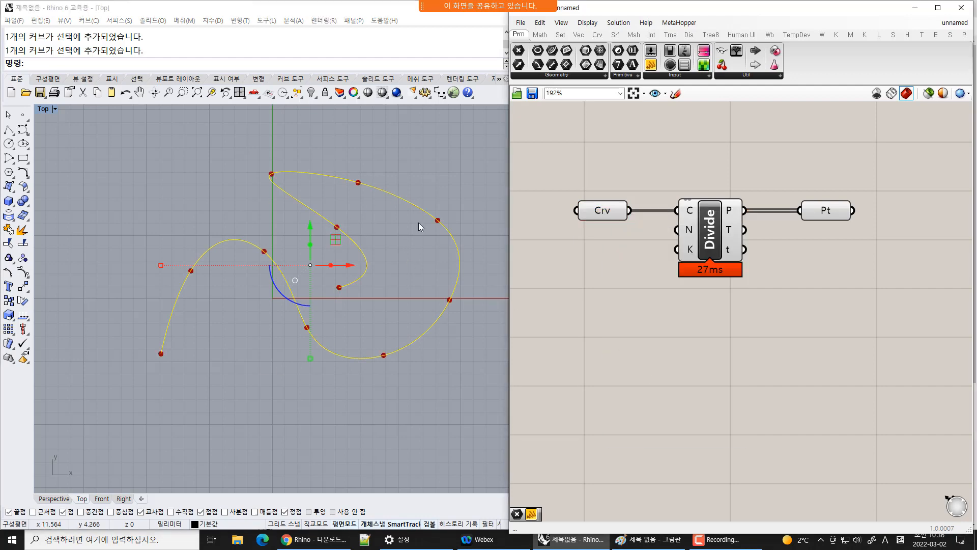
click(447, 185)
right_click(601, 212)
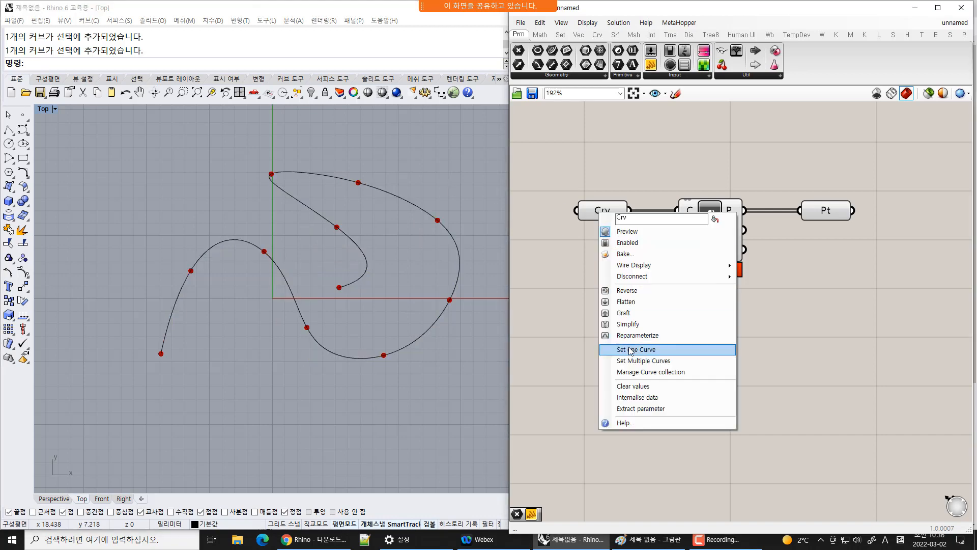
click(631, 349)
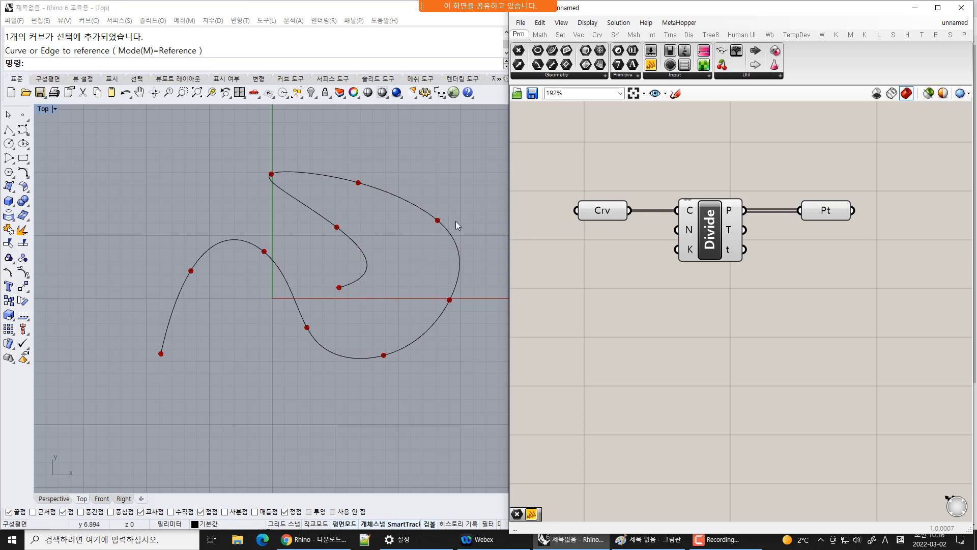
click(453, 236)
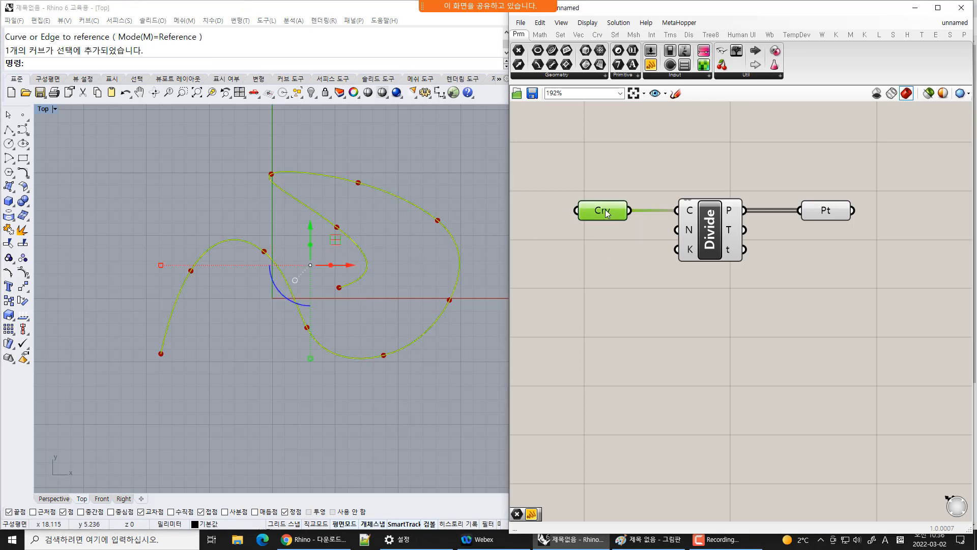
mouse_move(607, 213)
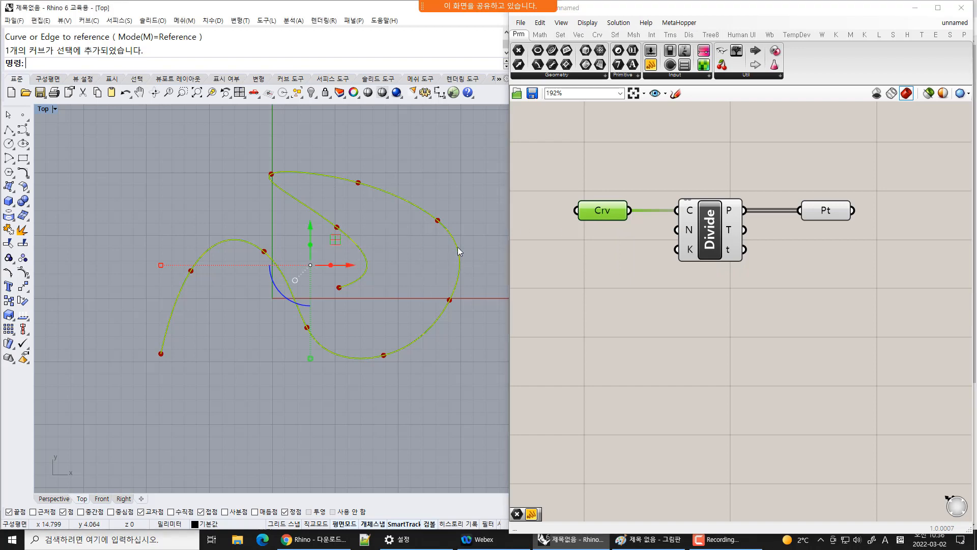
Move the referenced curve up and to the left, then up and to the right, so the division points follow
drag(457, 246, 410, 234)
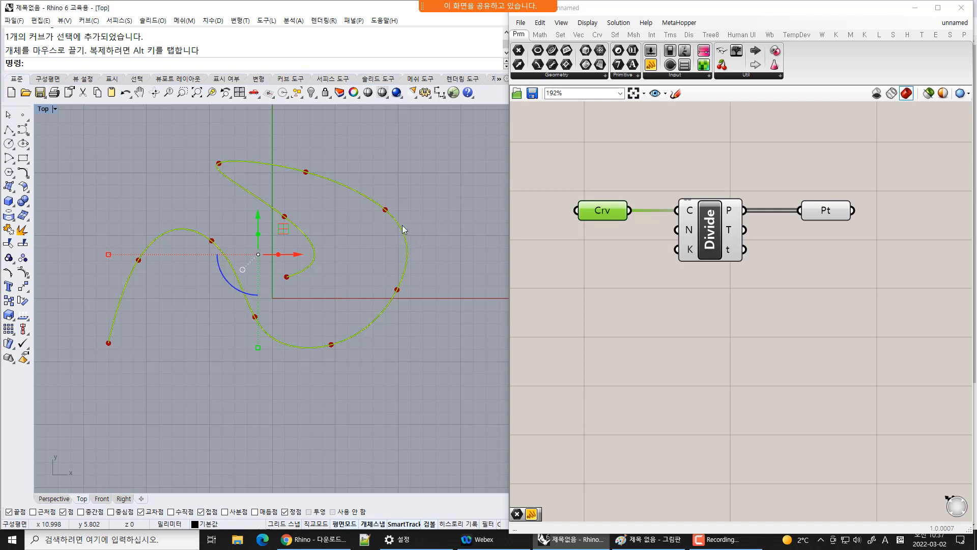
click(325, 254)
click(307, 234)
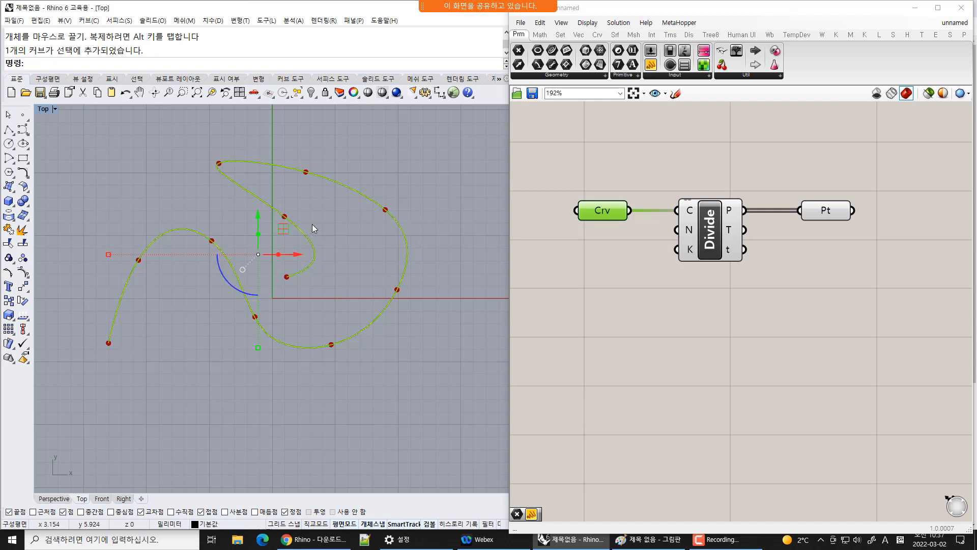
drag(258, 254, 296, 230)
click(391, 241)
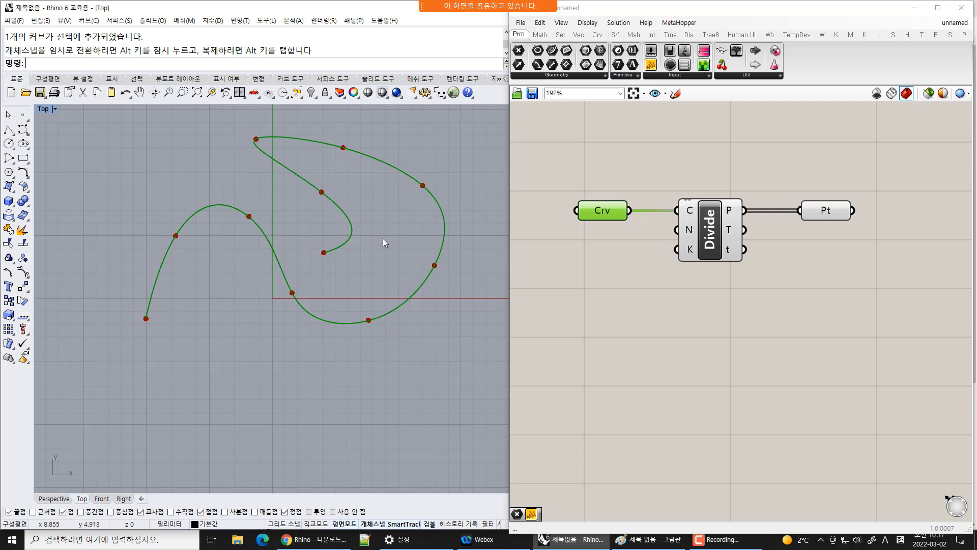
Select the curve in Rhino, then select the Crv, Divide and Pt components to highlight their previews
drag(378, 210, 148, 255)
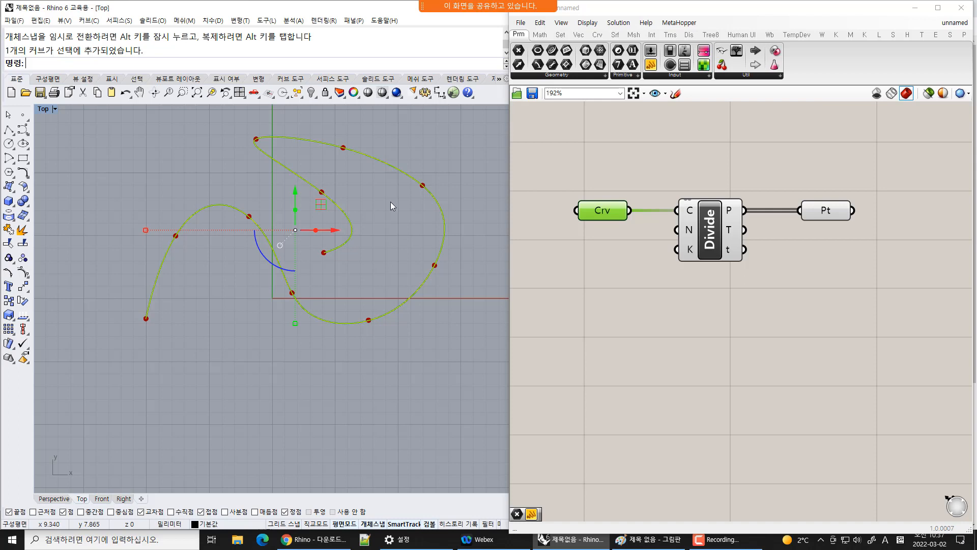
click(410, 239)
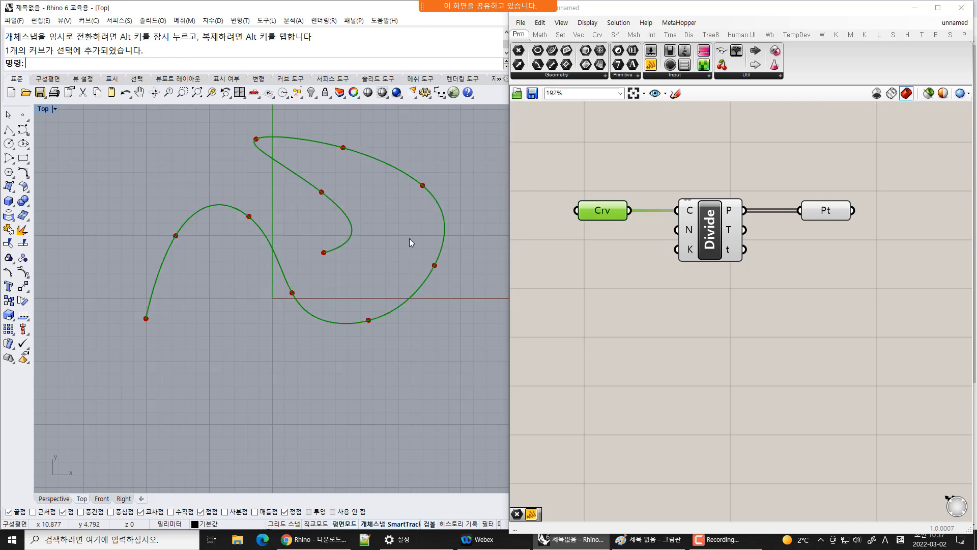
click(425, 280)
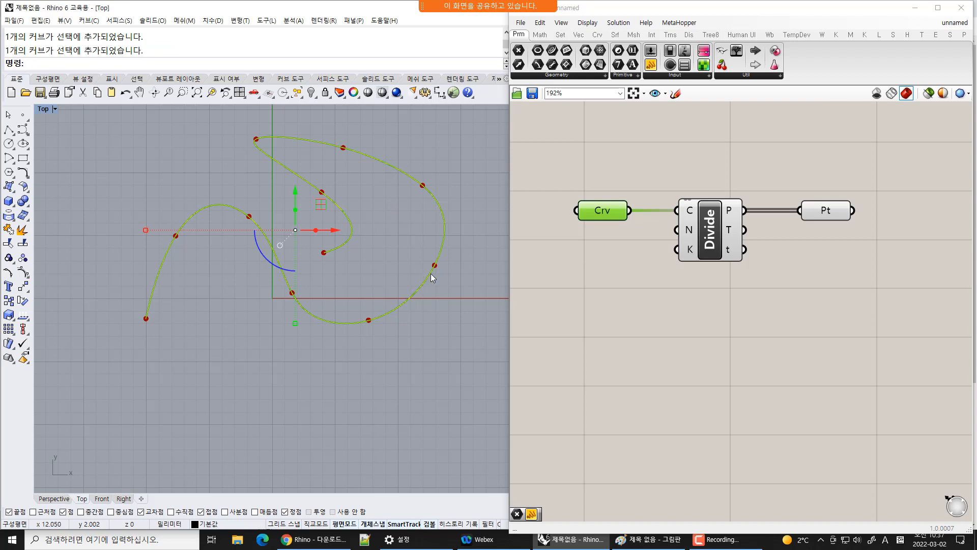
click(655, 328)
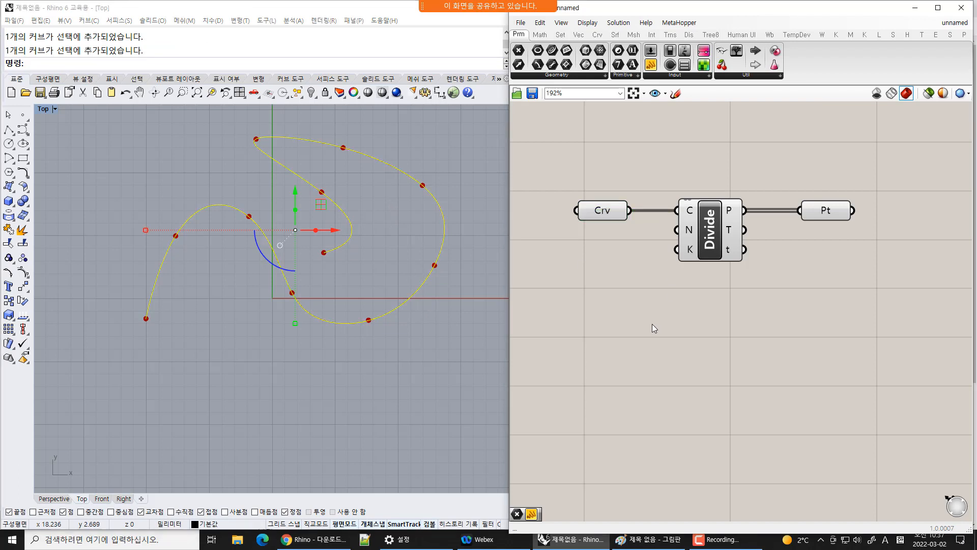
click(606, 212)
click(721, 235)
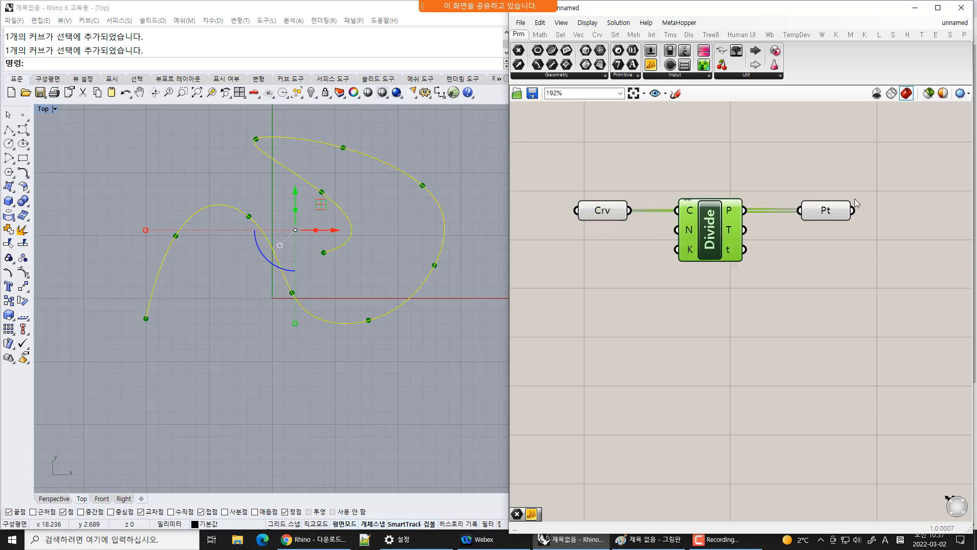
click(827, 211)
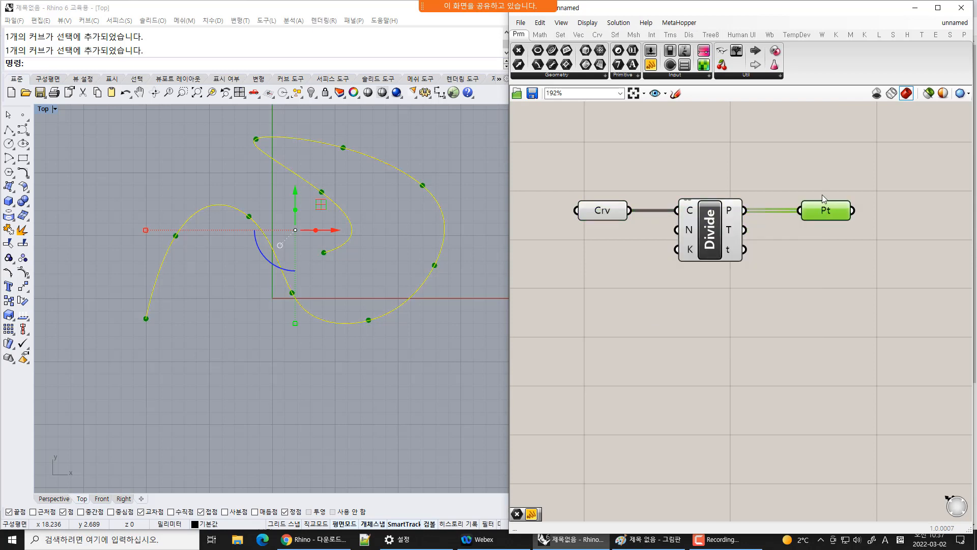
Delete all components from the Grasshopper canvas and delete the curve from the Rhino viewport
drag(893, 160, 561, 325)
key(Delete)
click(442, 166)
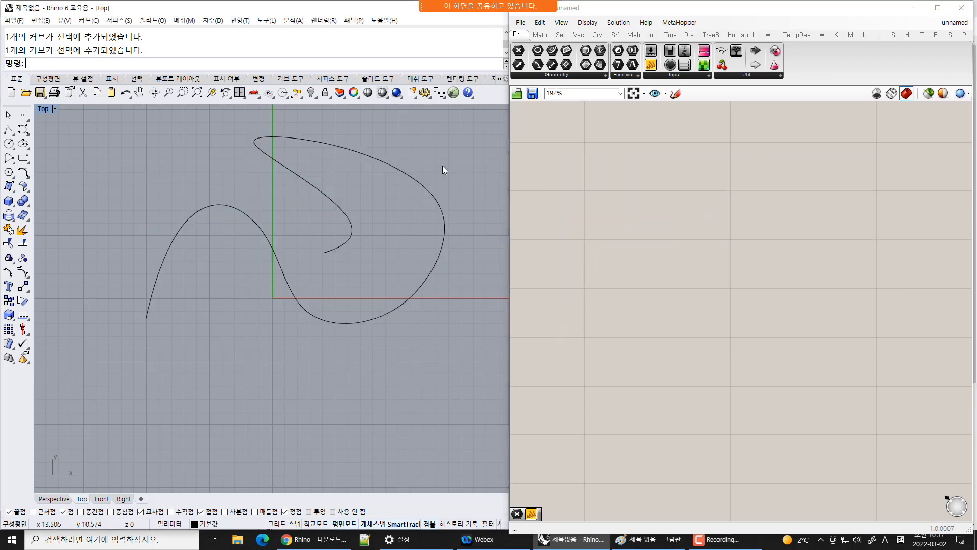
key(Delete)
right_drag(338, 377, 362, 334)
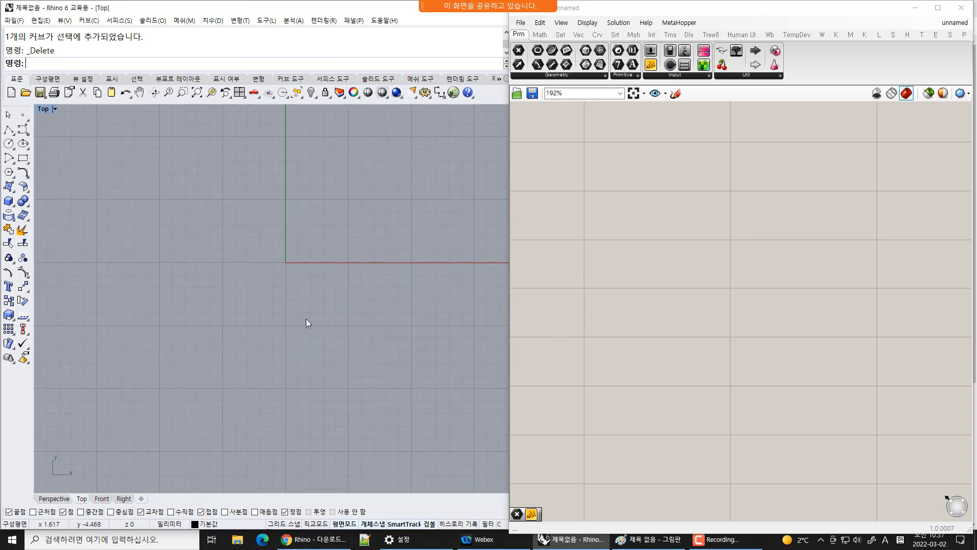
scroll(326, 226, up, 3)
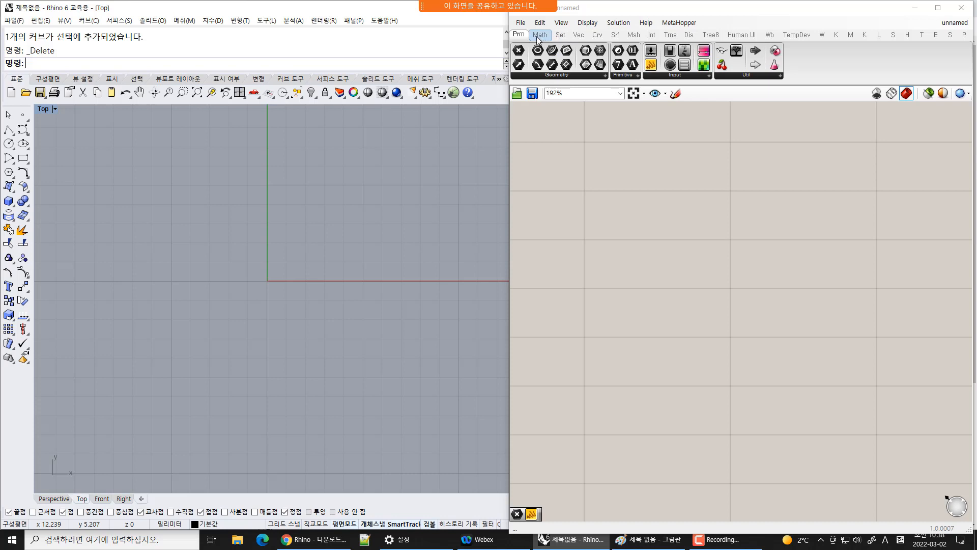
Widen the Grasshopper window so it covers most of the screen
click(560, 34)
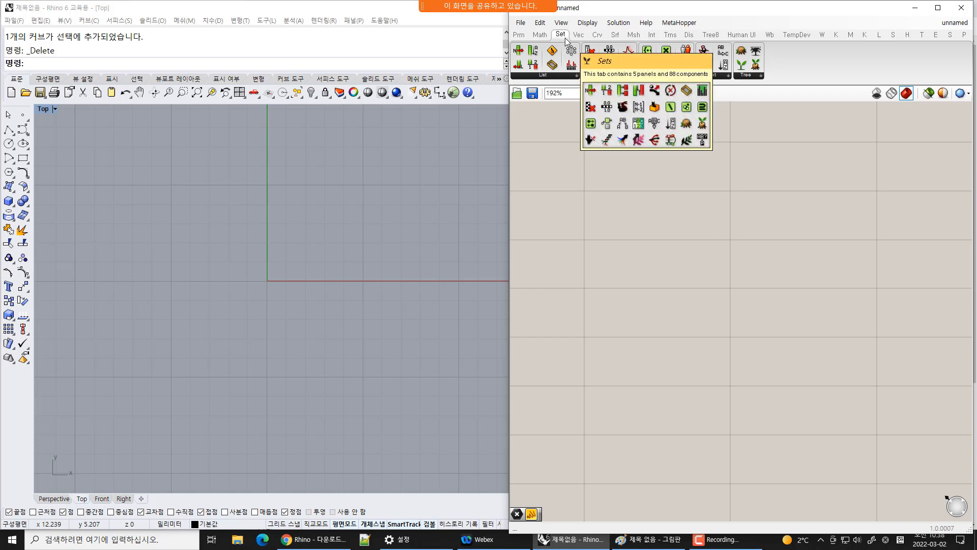
click(519, 34)
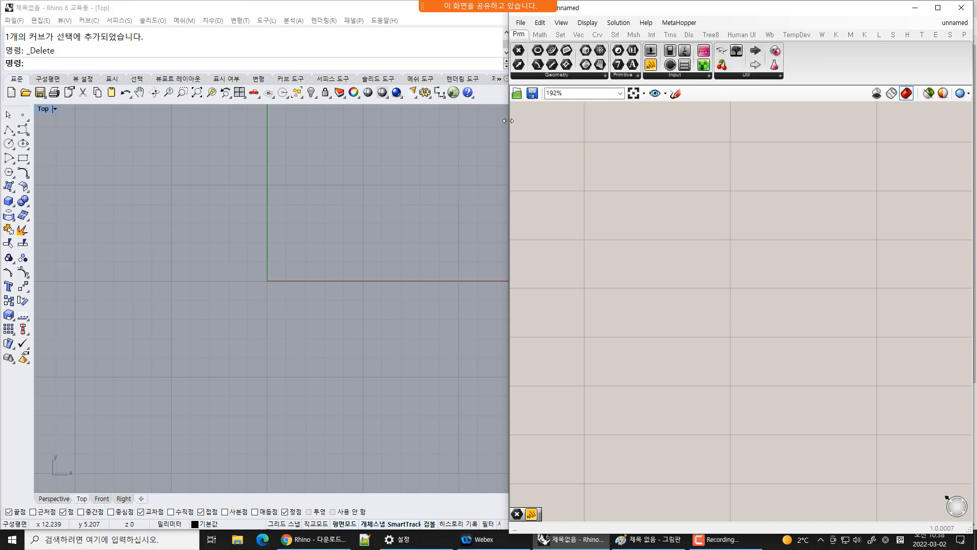
drag(508, 121, 149, 118)
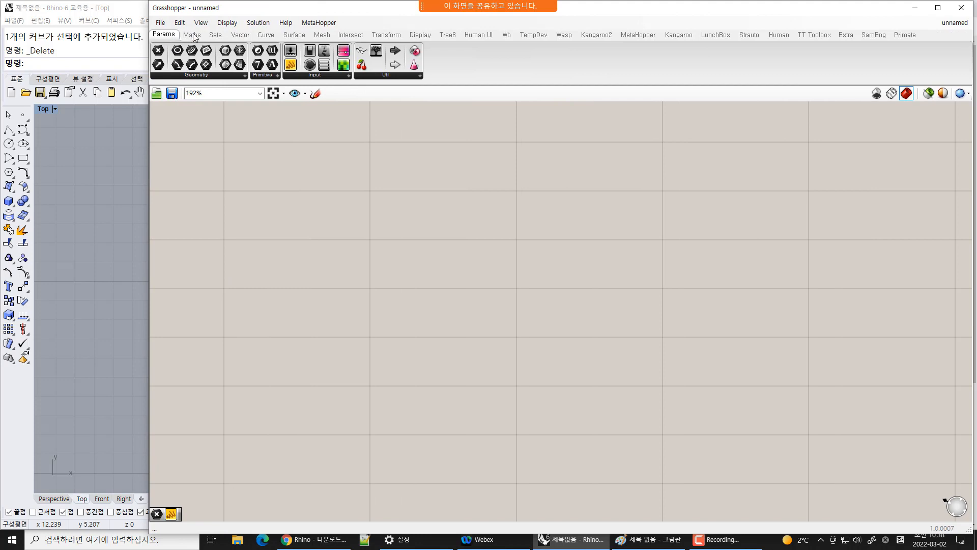
Browse the built-in component tabs from Maths through Intersect to review the available components
click(215, 35)
click(240, 34)
click(192, 35)
click(168, 34)
click(192, 35)
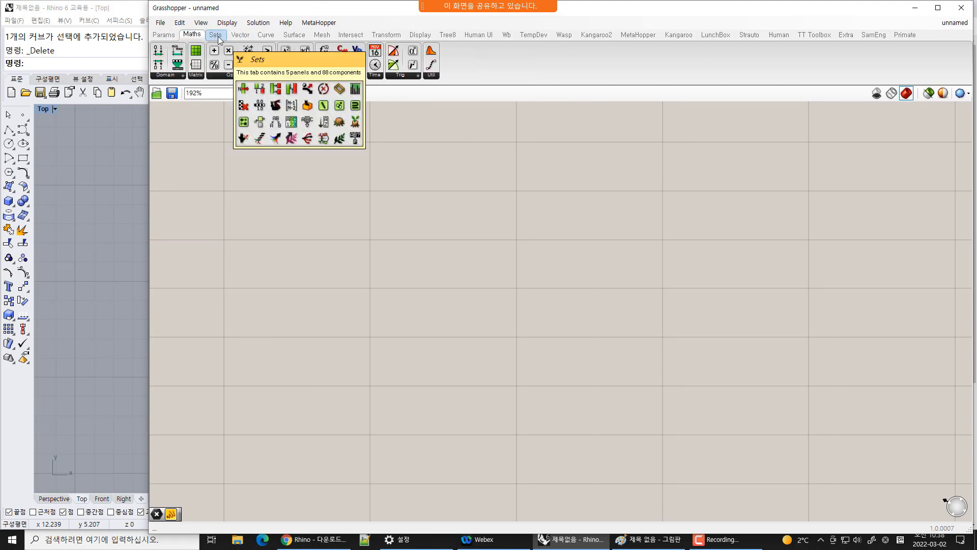
click(216, 35)
click(240, 35)
click(266, 35)
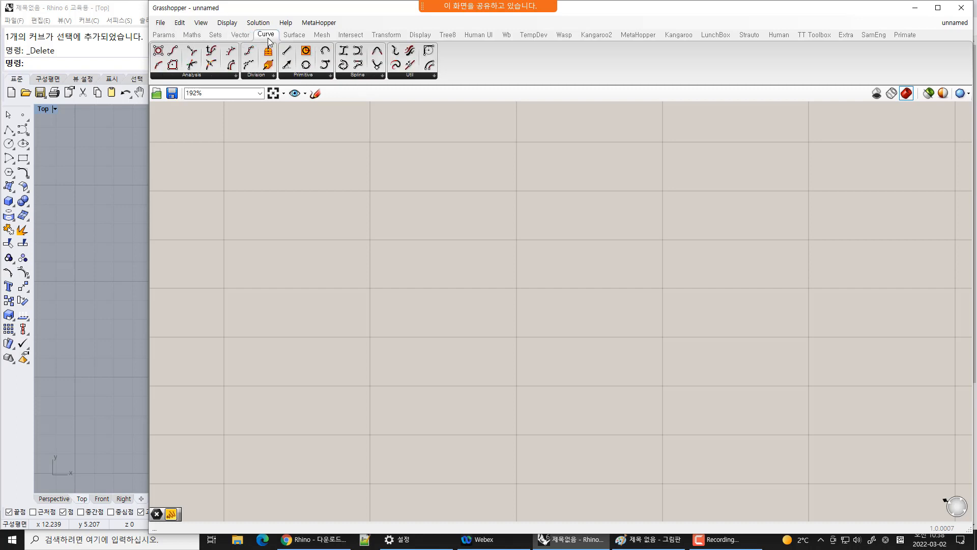
click(297, 35)
click(356, 36)
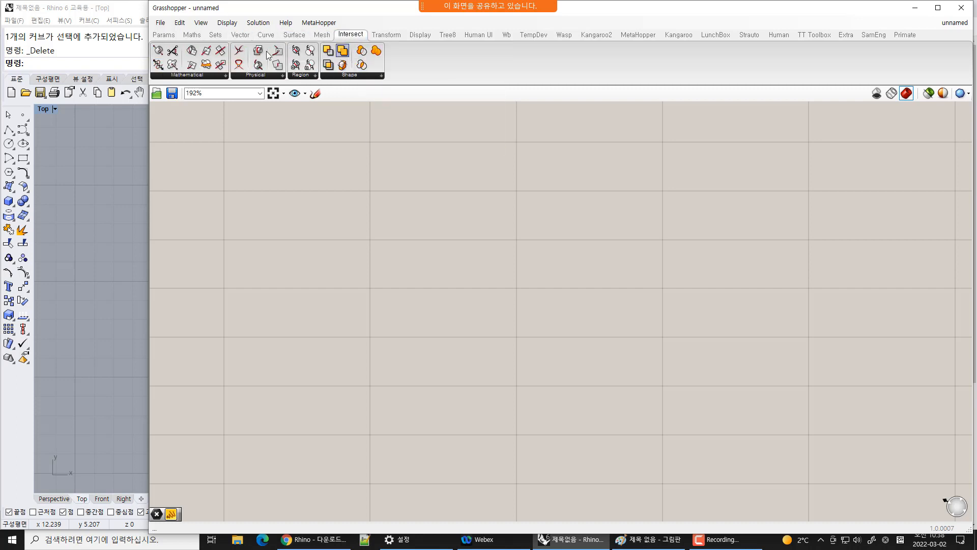
click(294, 36)
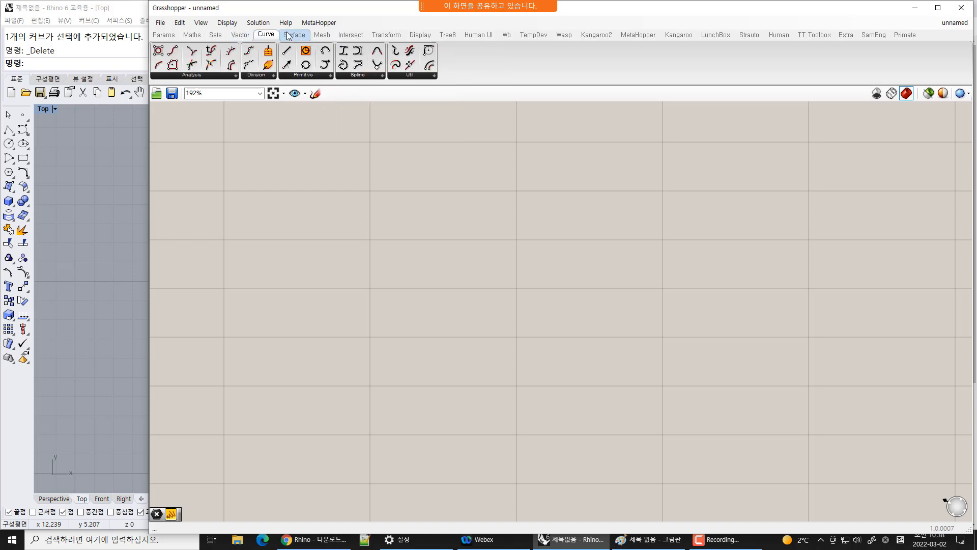
click(322, 36)
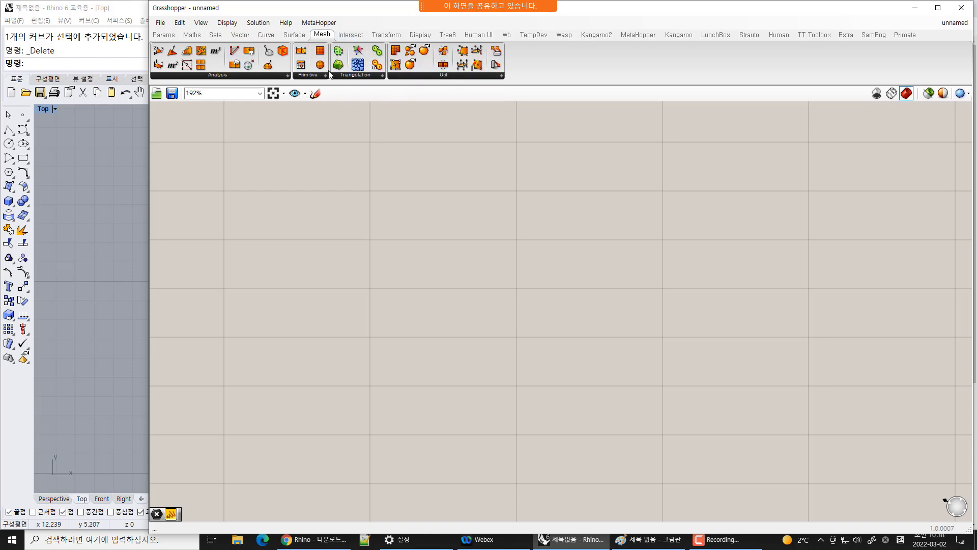
click(351, 35)
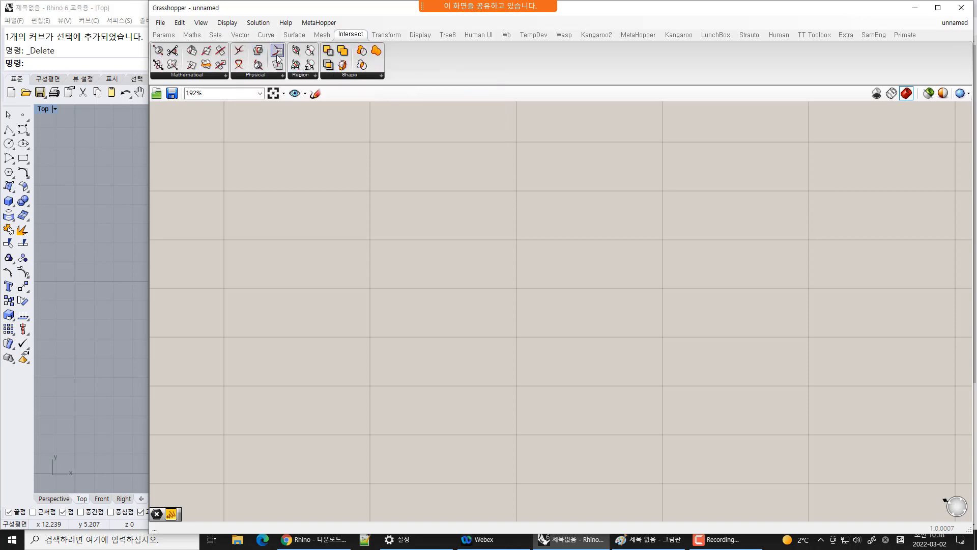
Place an HSV colour component onto the Grasshopper canvas
click(385, 39)
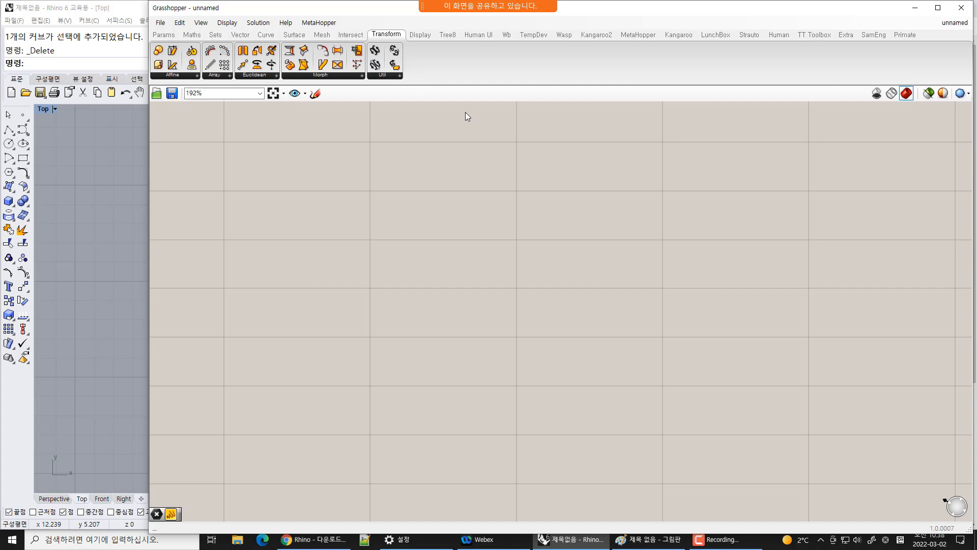
click(425, 35)
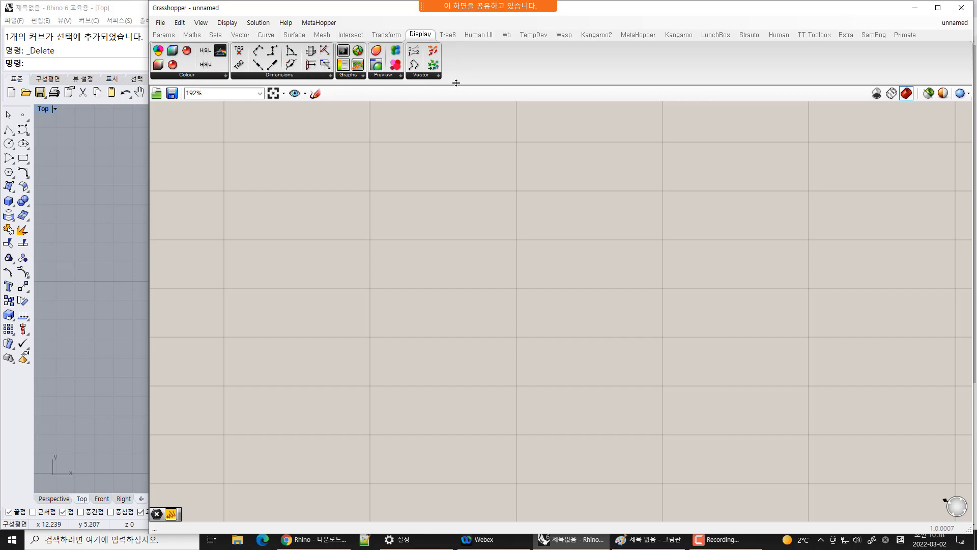
drag(205, 64, 341, 179)
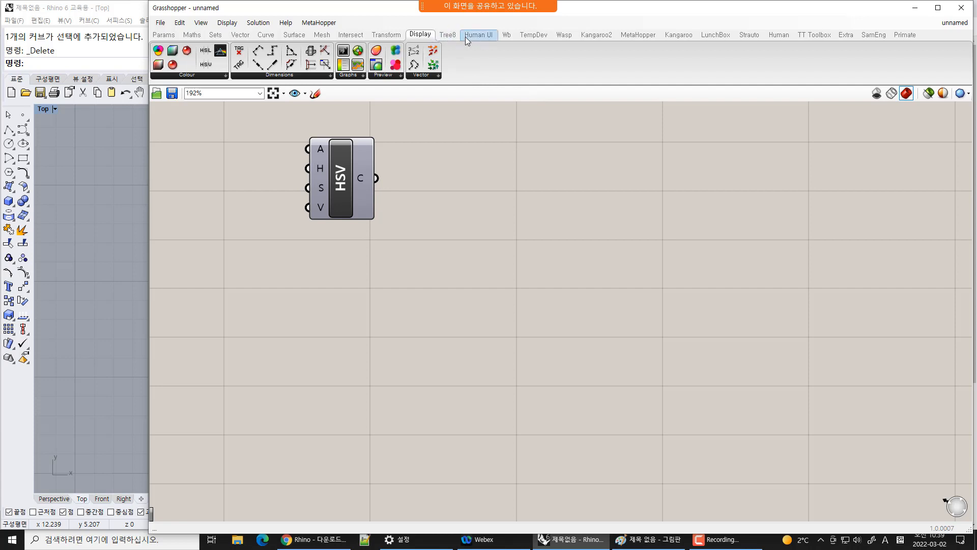
Browse the plug-in component tabs, including the List panel of Tree8
click(906, 36)
click(875, 35)
click(843, 35)
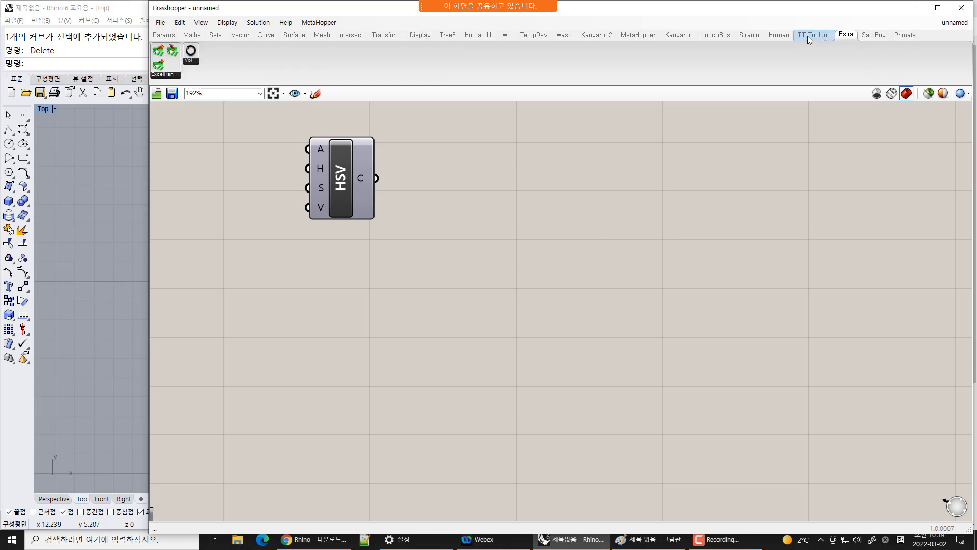
click(809, 35)
click(779, 36)
click(755, 36)
click(716, 35)
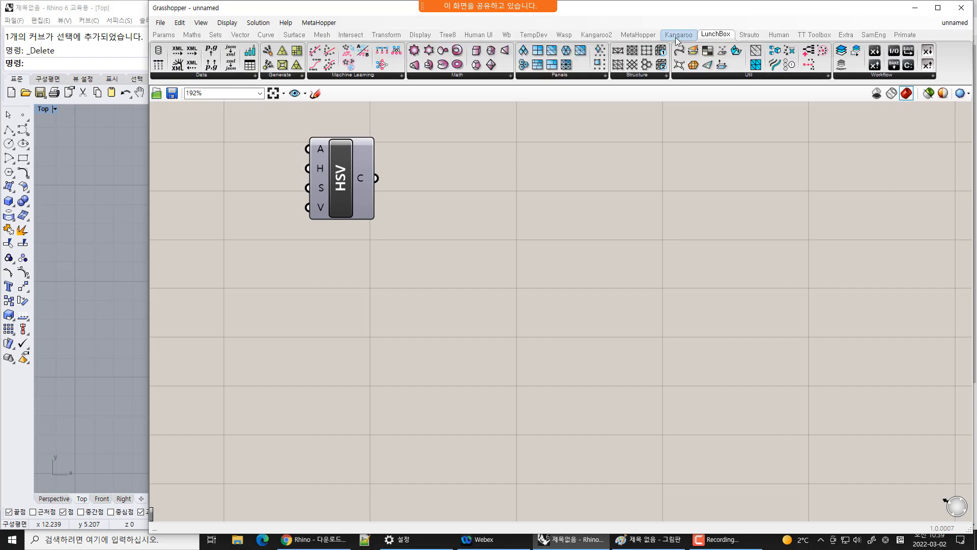
click(678, 37)
click(637, 36)
click(591, 35)
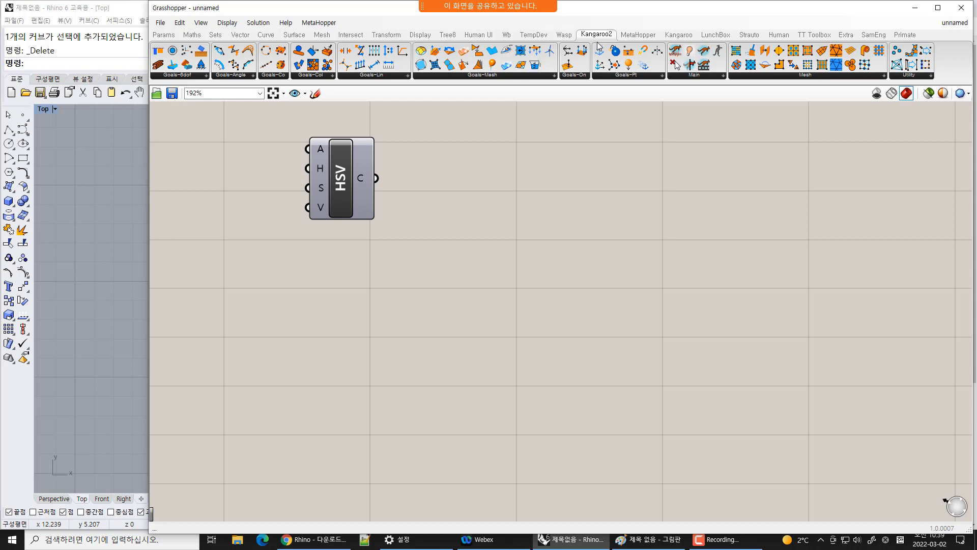
click(566, 36)
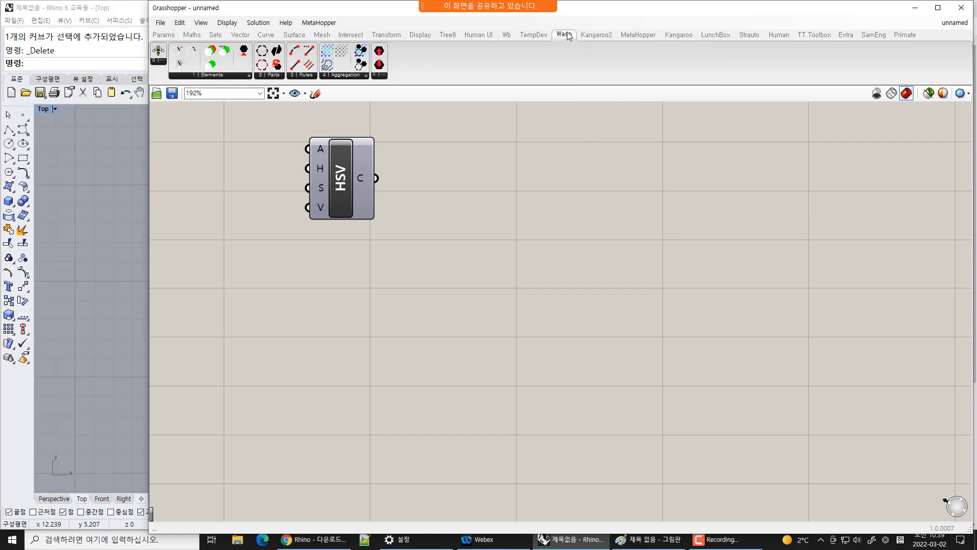
click(536, 35)
click(513, 35)
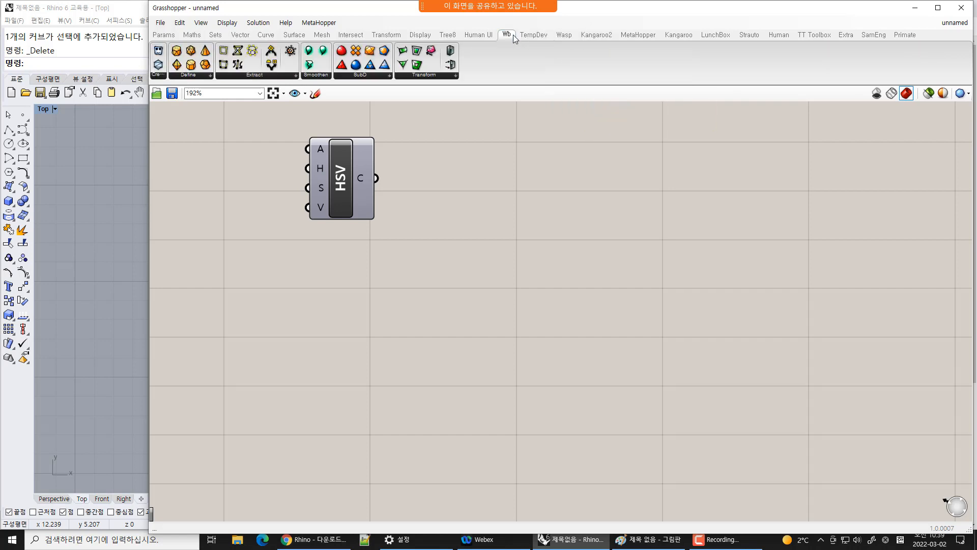
click(543, 37)
click(481, 34)
click(449, 35)
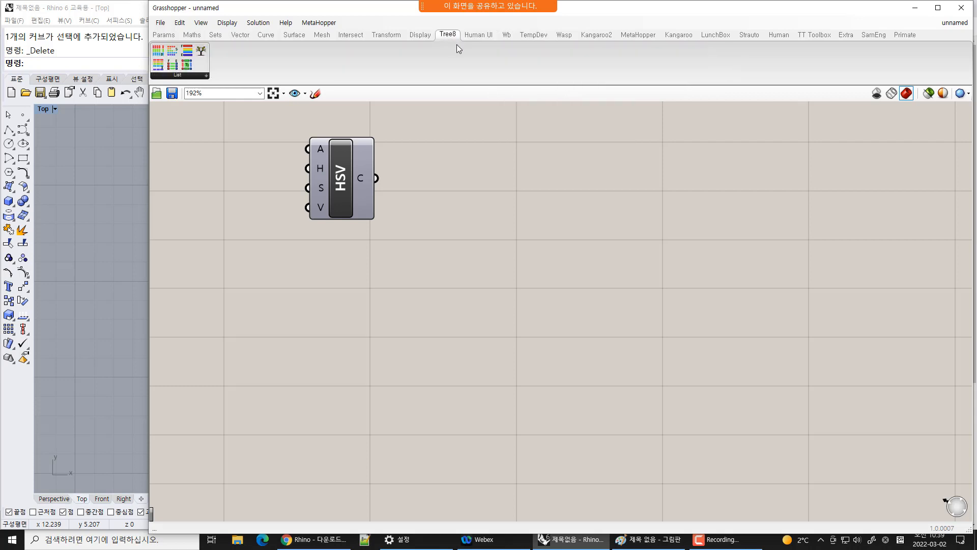
click(206, 76)
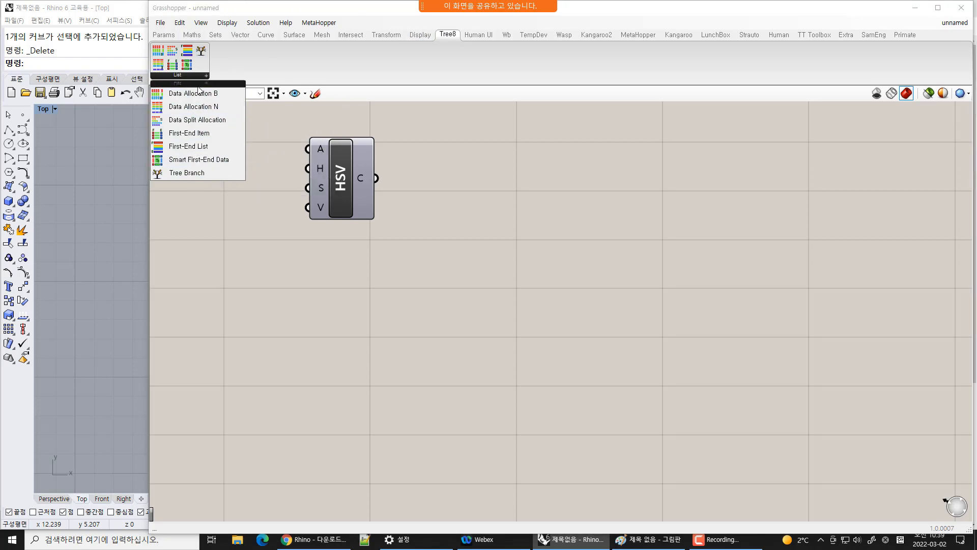
click(431, 74)
Step back through the built-in component tabs from Display to Params
click(425, 36)
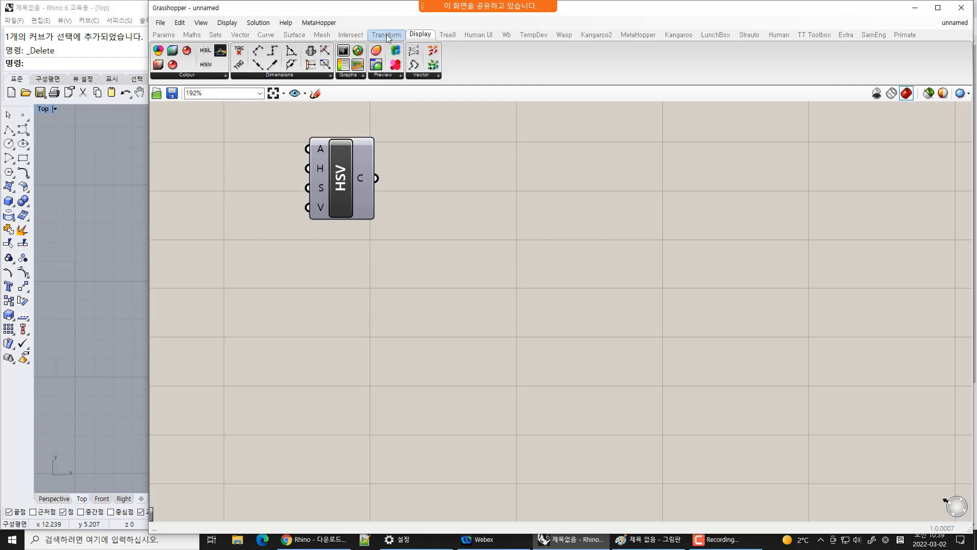
click(388, 35)
mouse_move(390, 38)
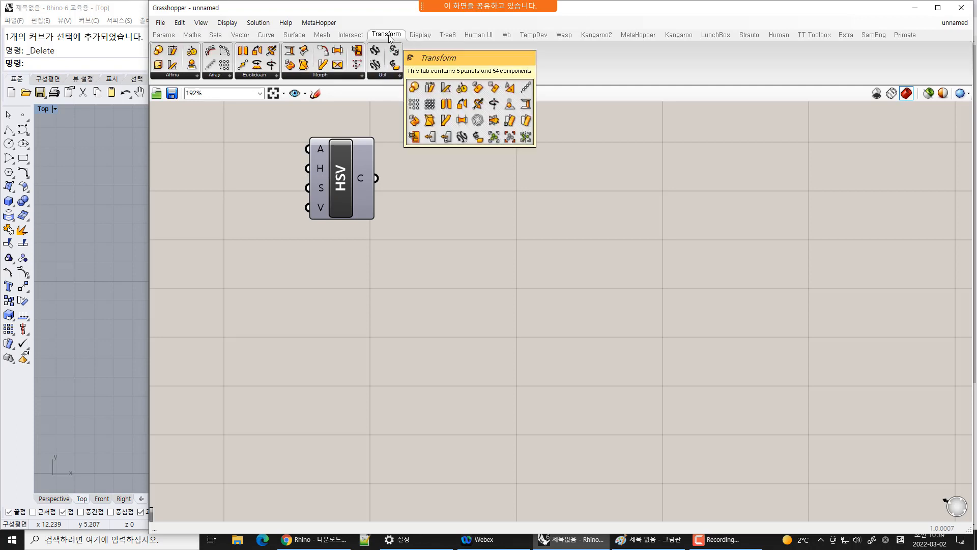
click(263, 34)
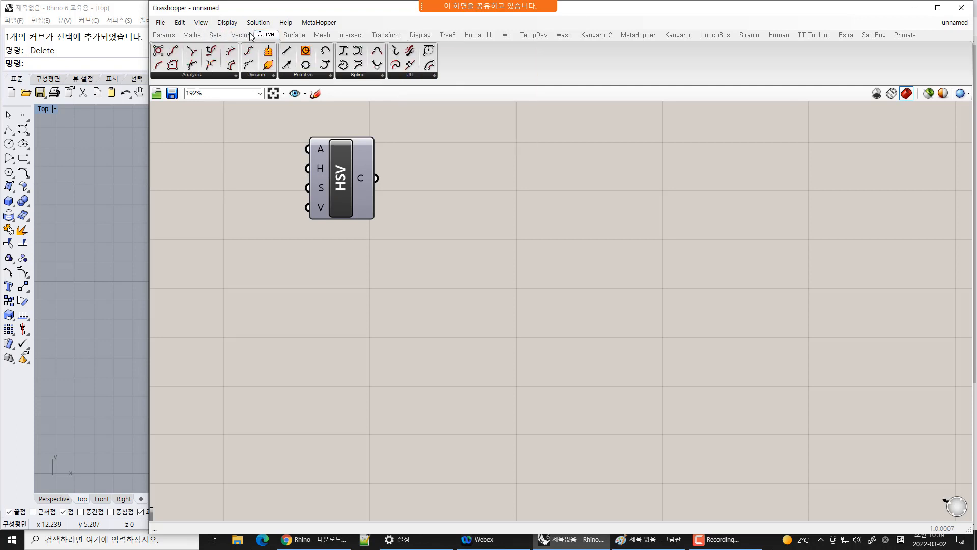
click(238, 36)
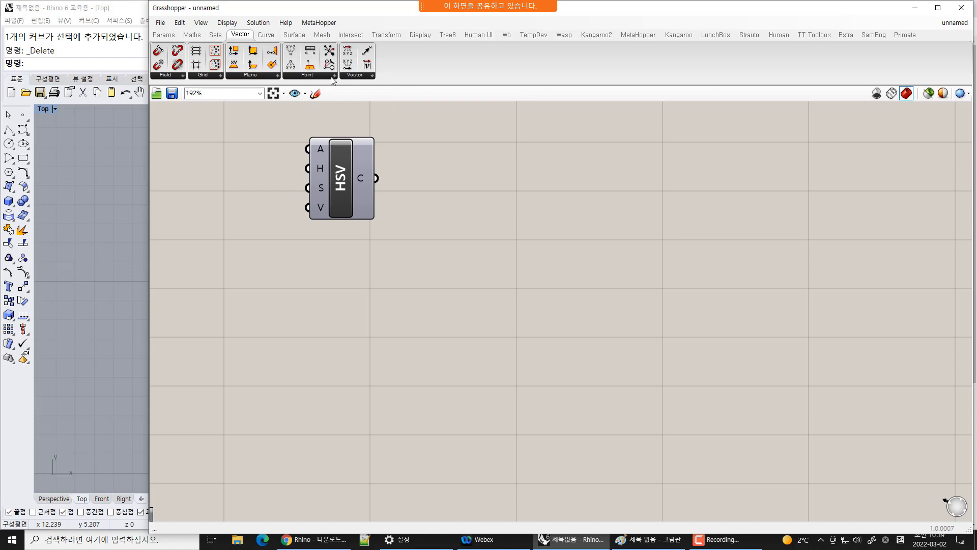
click(216, 35)
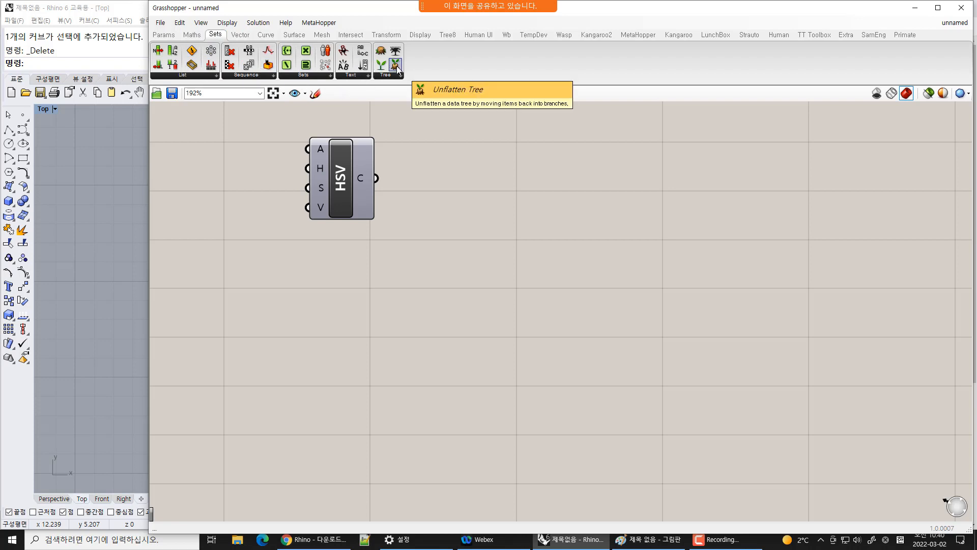
click(186, 36)
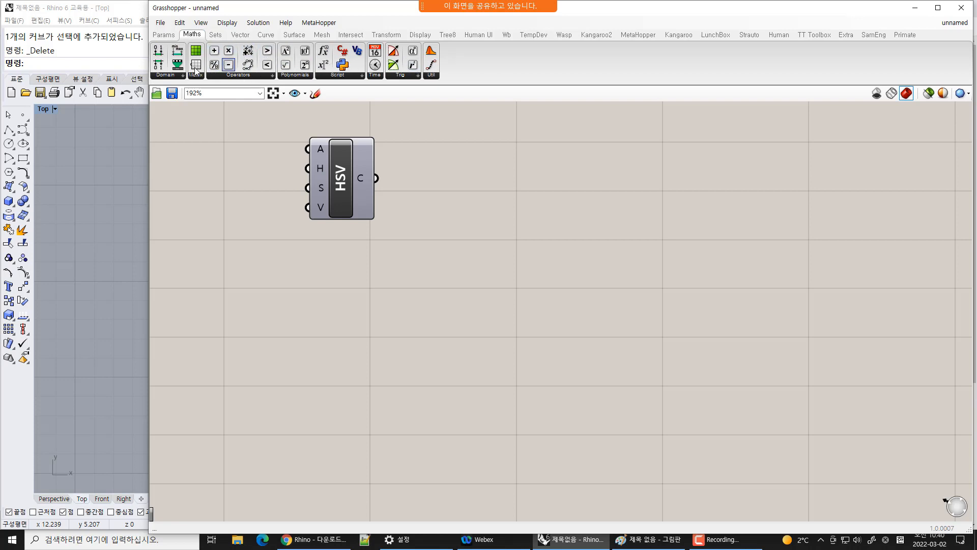
click(166, 38)
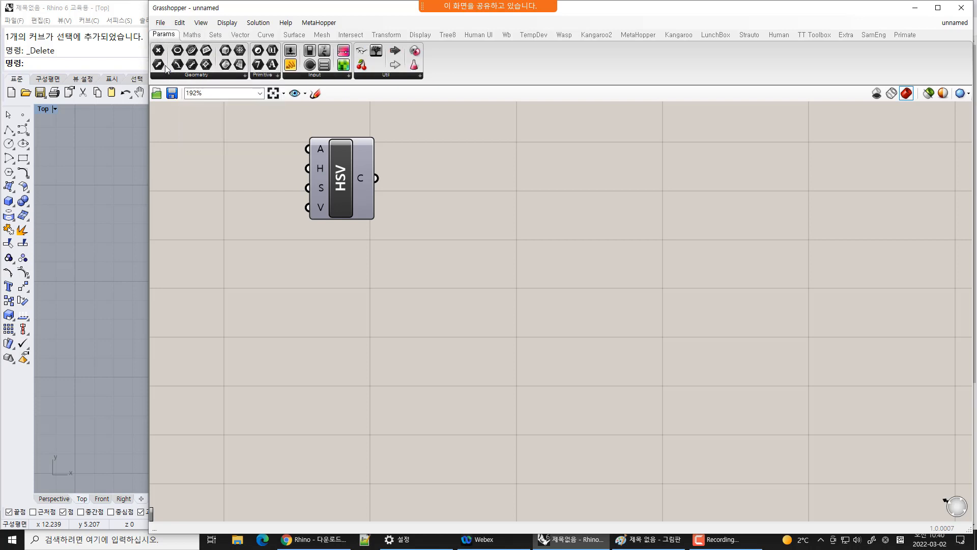
Browse the component tabs from Maths through Transform and return to the Params tab
click(192, 36)
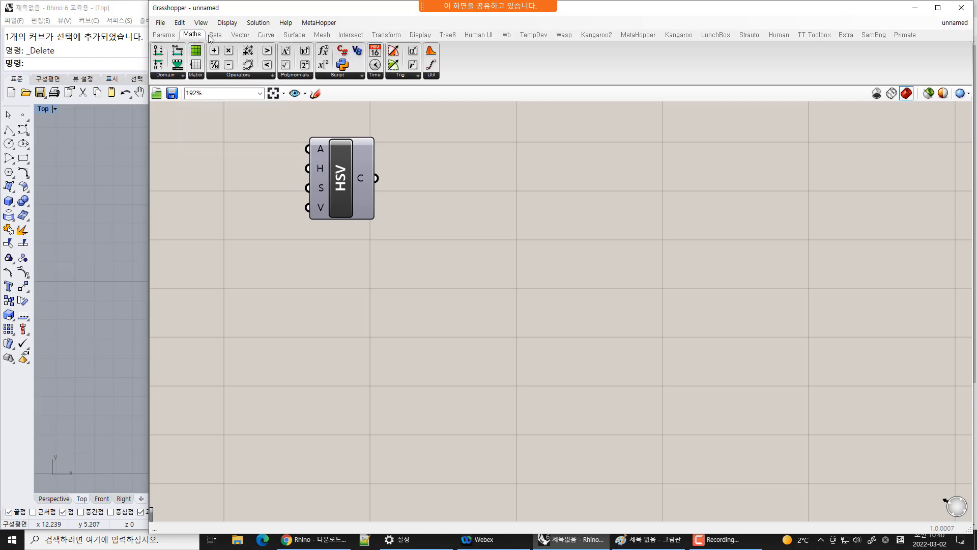
click(216, 35)
click(240, 35)
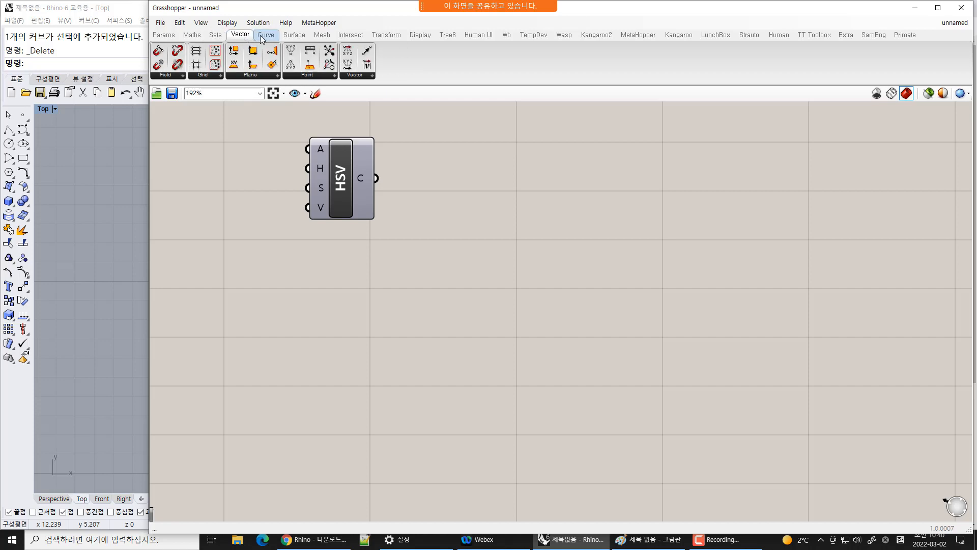
click(266, 36)
click(294, 35)
click(322, 35)
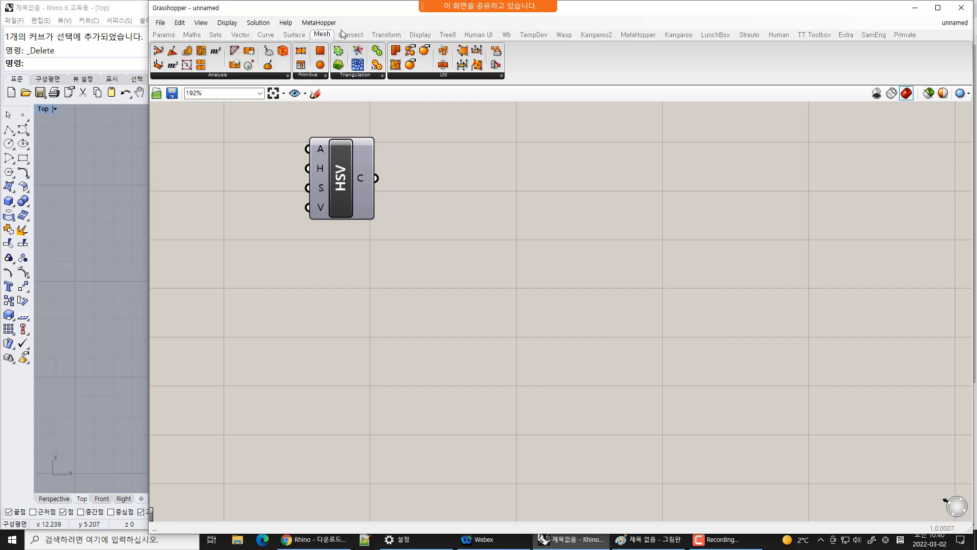
click(350, 35)
click(389, 37)
click(350, 35)
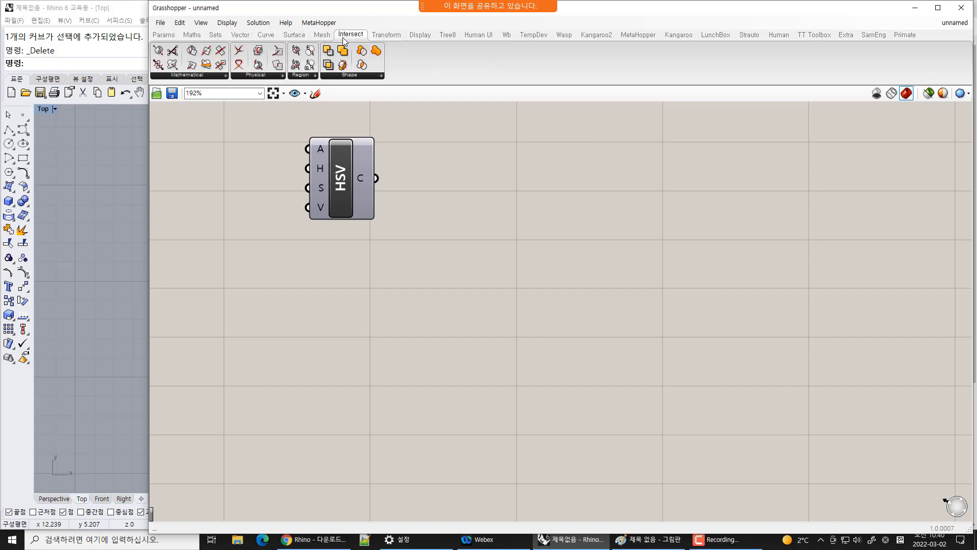
click(323, 35)
click(294, 34)
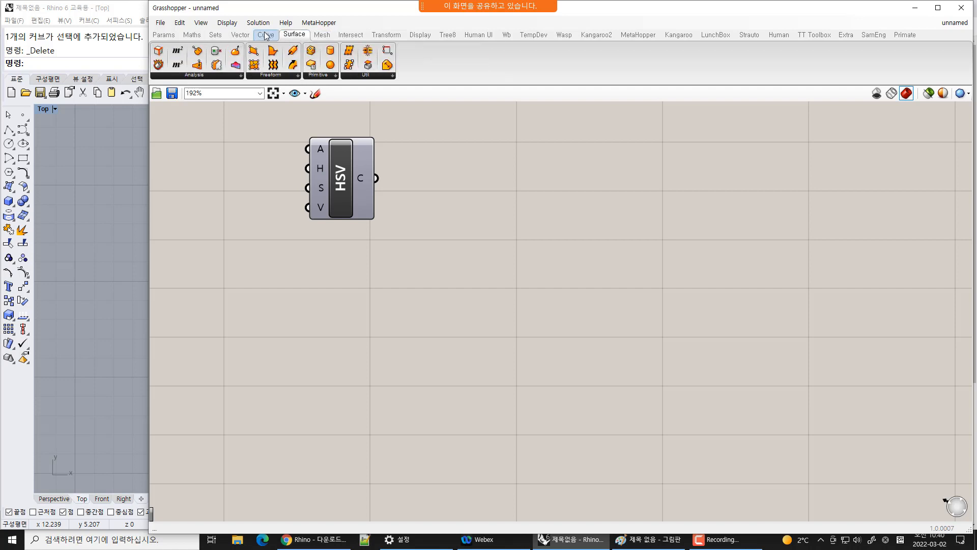
click(164, 35)
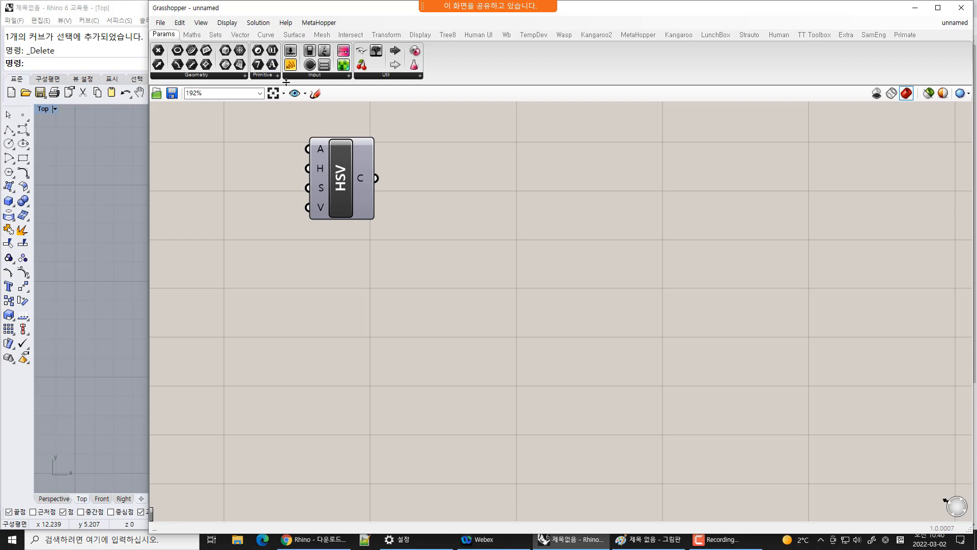
Open the Input, Primitive and Geometry group lists of the Params tab to view their components
click(315, 75)
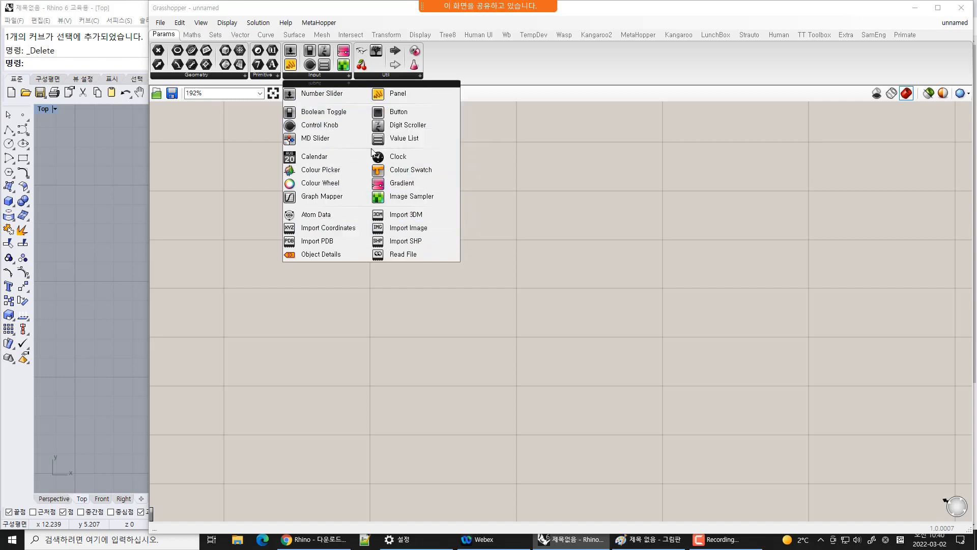
mouse_move(398, 76)
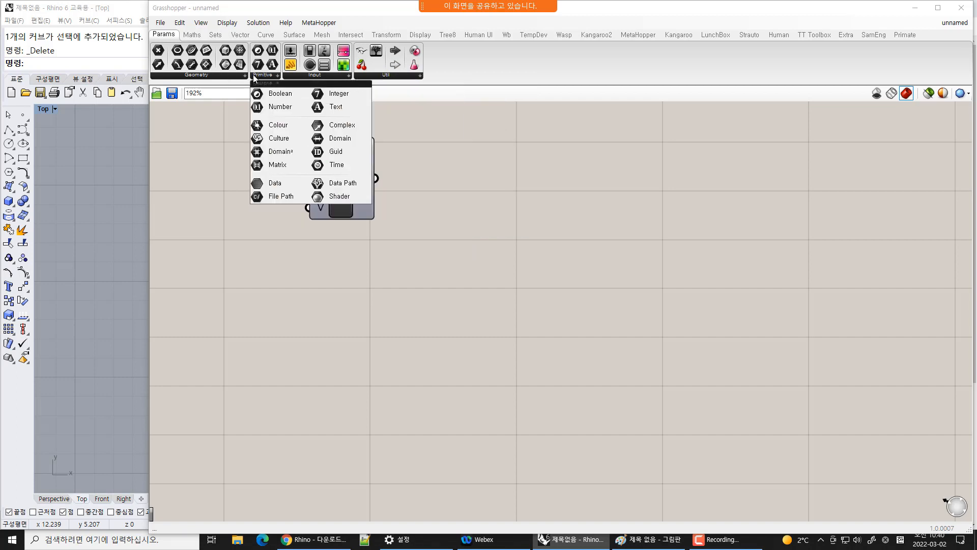
mouse_move(225, 74)
mouse_move(267, 77)
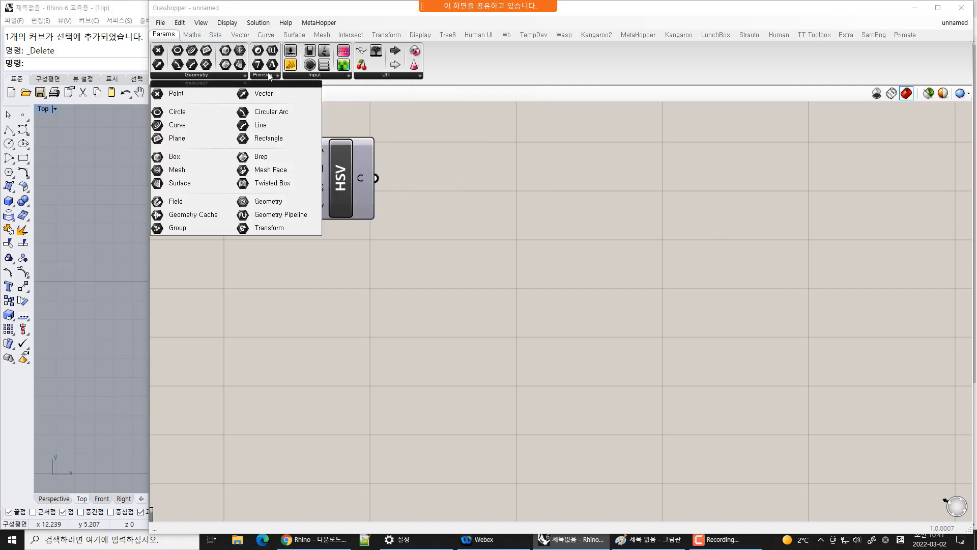
Step through the Surface, Mesh, Transform and Display tabs and back to Params
click(294, 34)
click(322, 34)
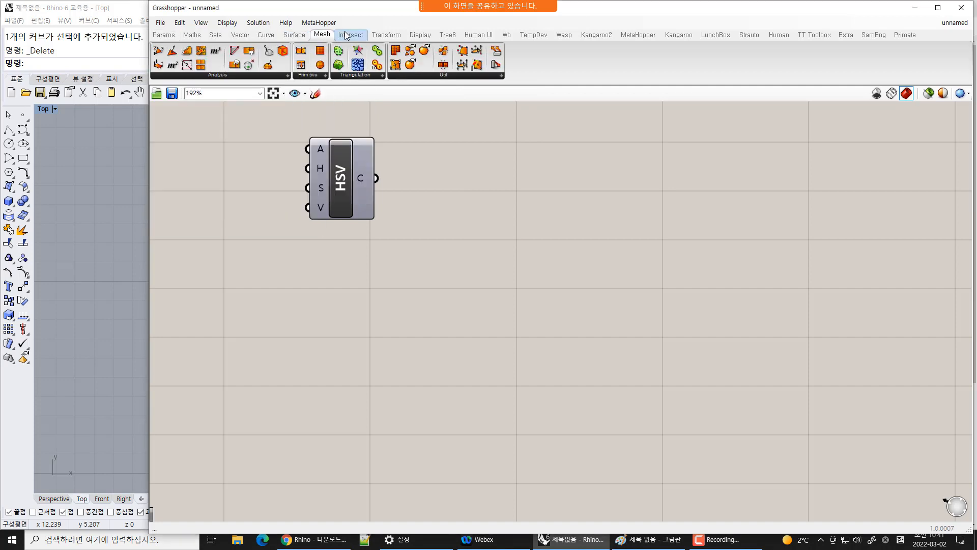
click(387, 35)
click(423, 35)
click(387, 35)
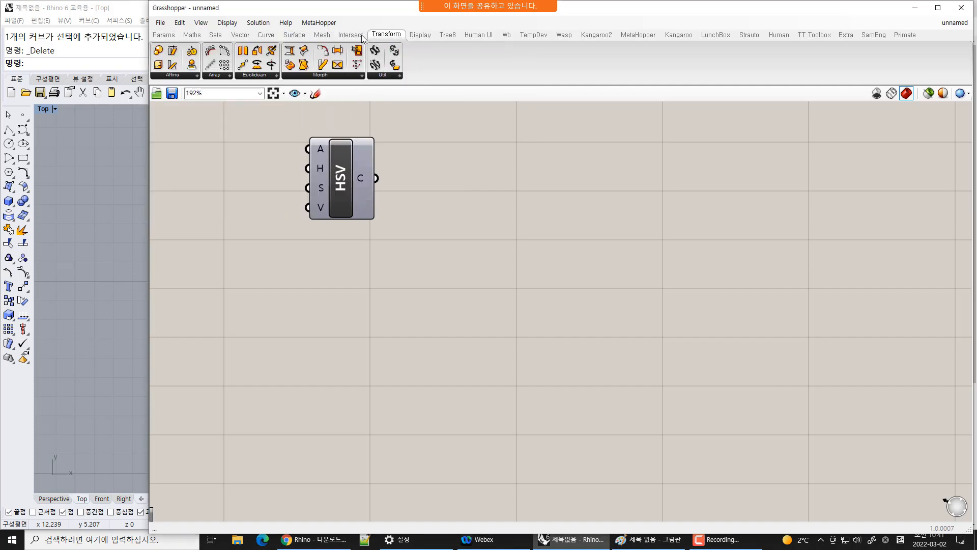
click(351, 36)
click(322, 36)
click(215, 36)
click(164, 35)
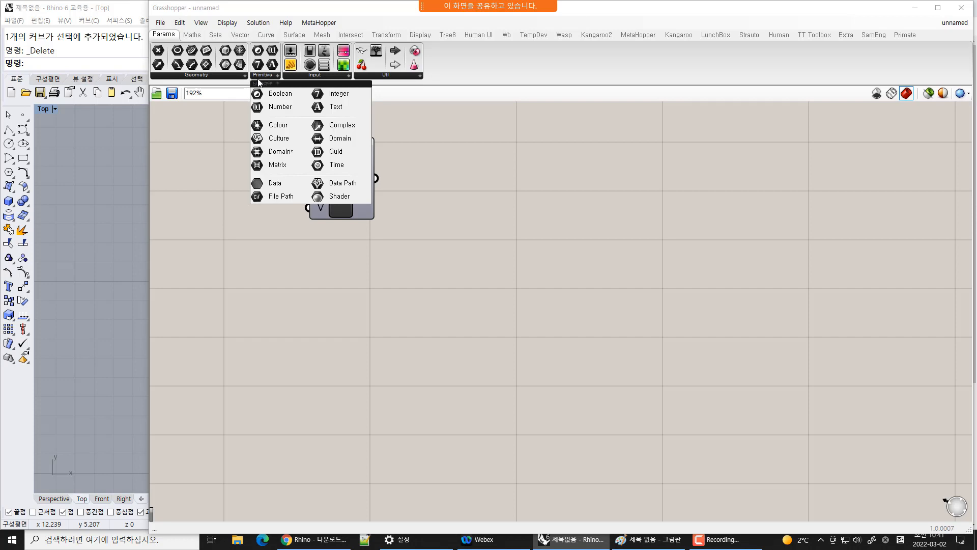
Expand each Params group list — Geometry, Primitive, Input and Util — to review the available parameters
click(229, 76)
click(236, 78)
click(268, 75)
click(302, 76)
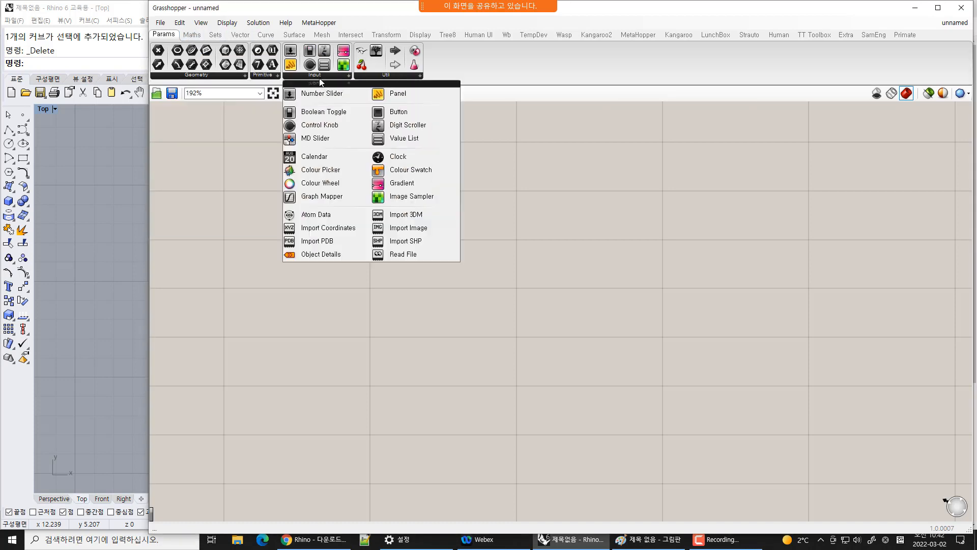
click(396, 77)
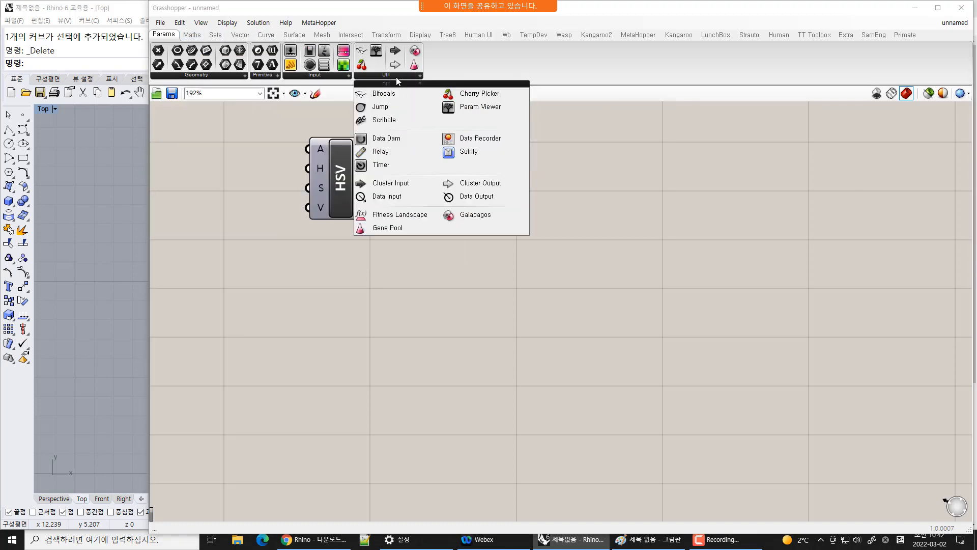
click(324, 77)
click(265, 77)
click(215, 76)
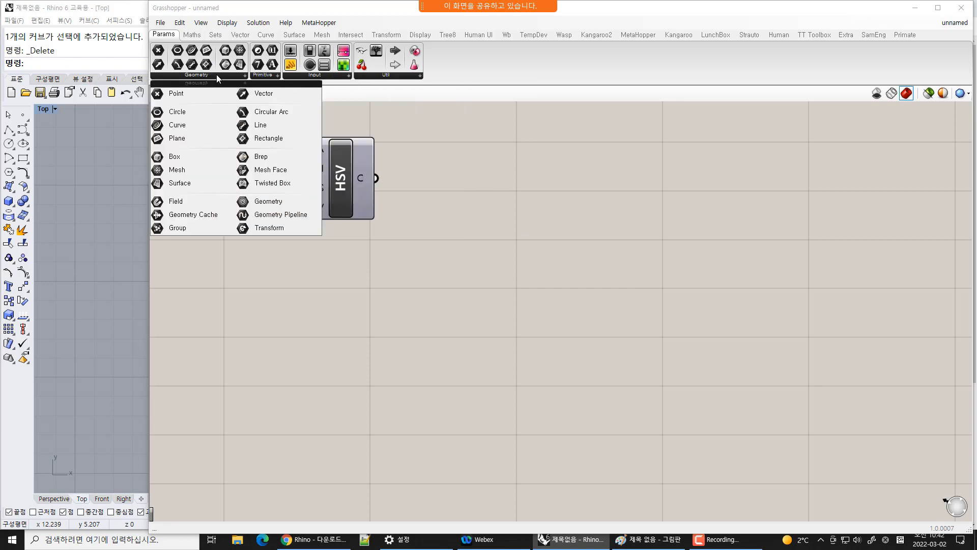
click(263, 75)
click(262, 76)
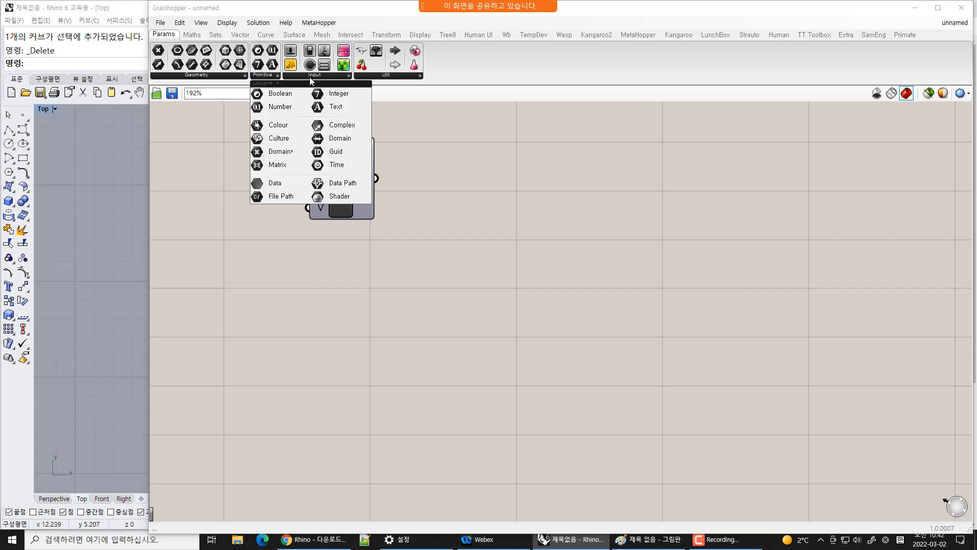
click(314, 76)
click(386, 76)
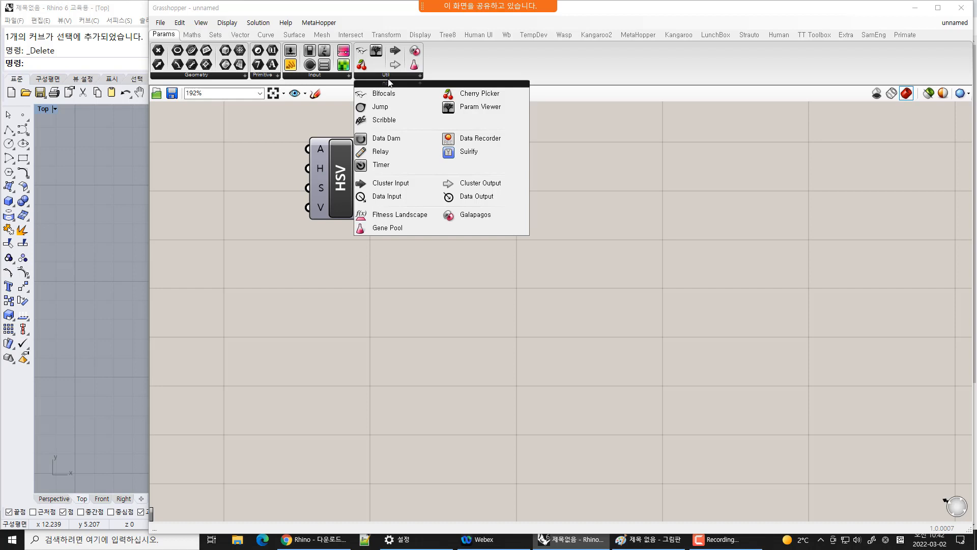
click(227, 76)
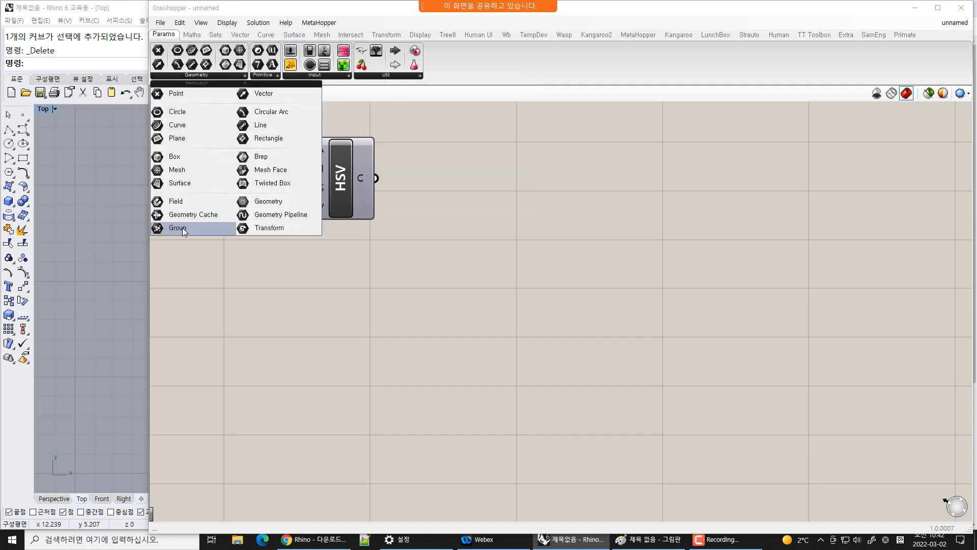
click(264, 75)
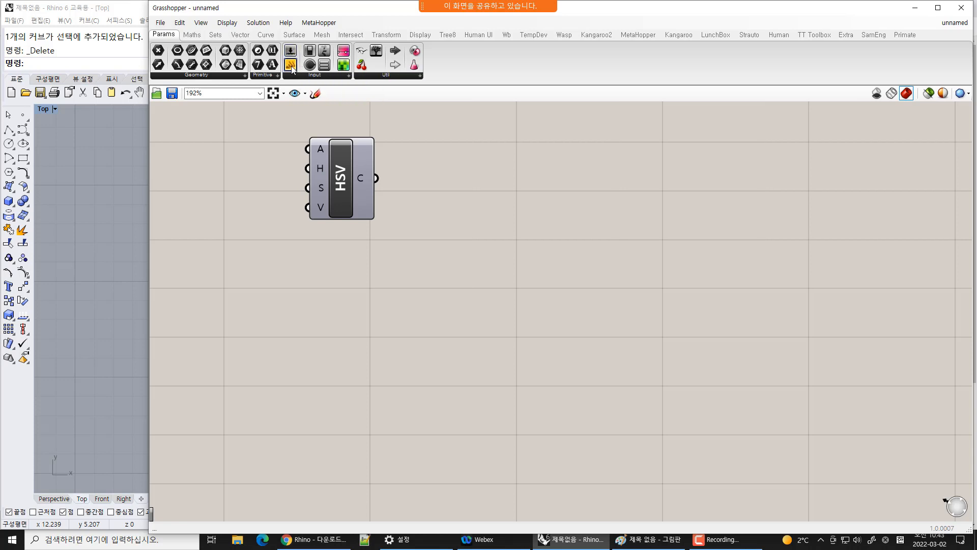
Place a Panel component on the canvas to the right of the HSV component
drag(291, 65, 502, 211)
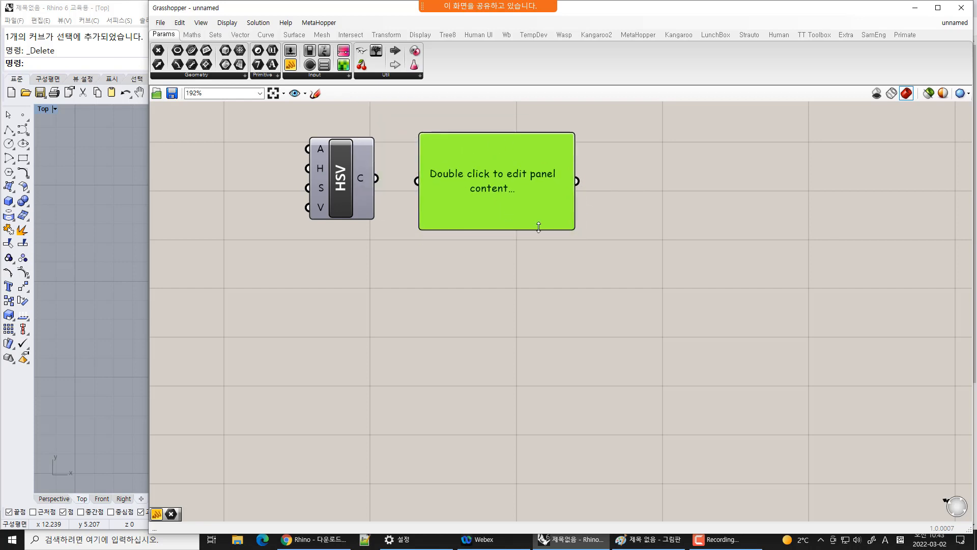
click(514, 297)
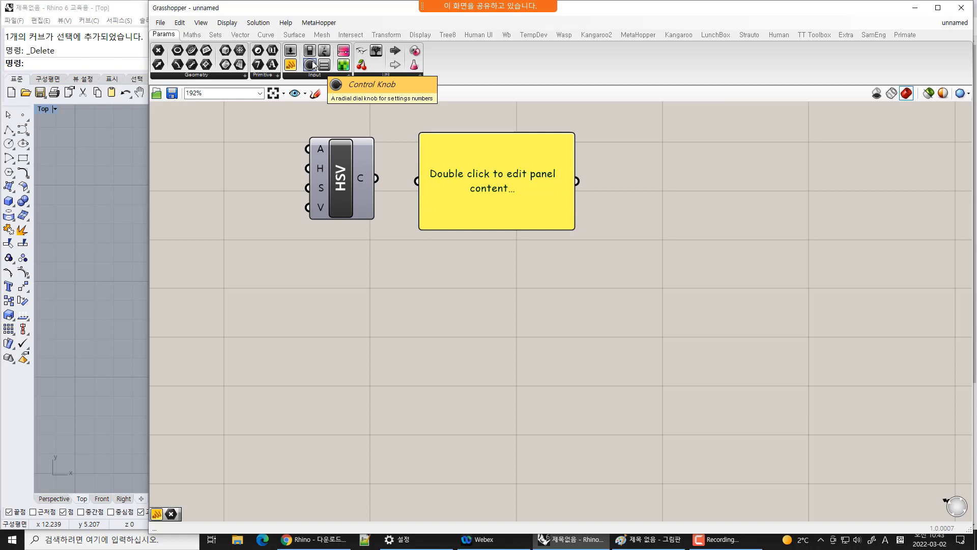
Reopen the Params group lists and glance at the Sets and Maths tabs
click(270, 75)
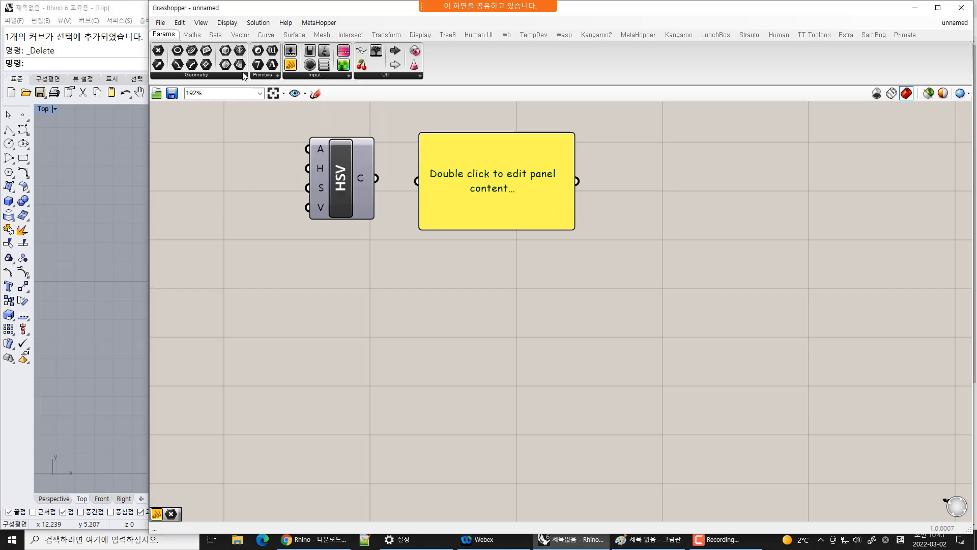
click(244, 75)
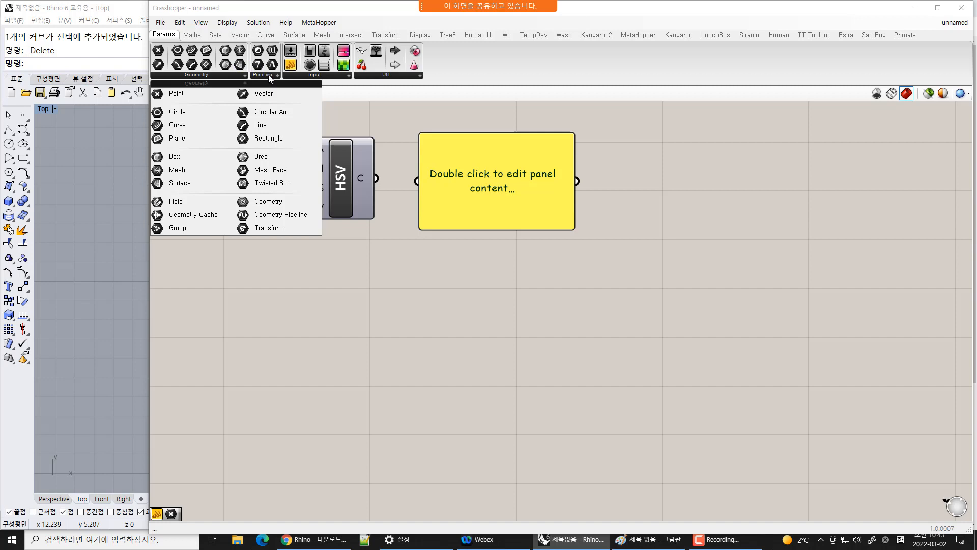
click(267, 76)
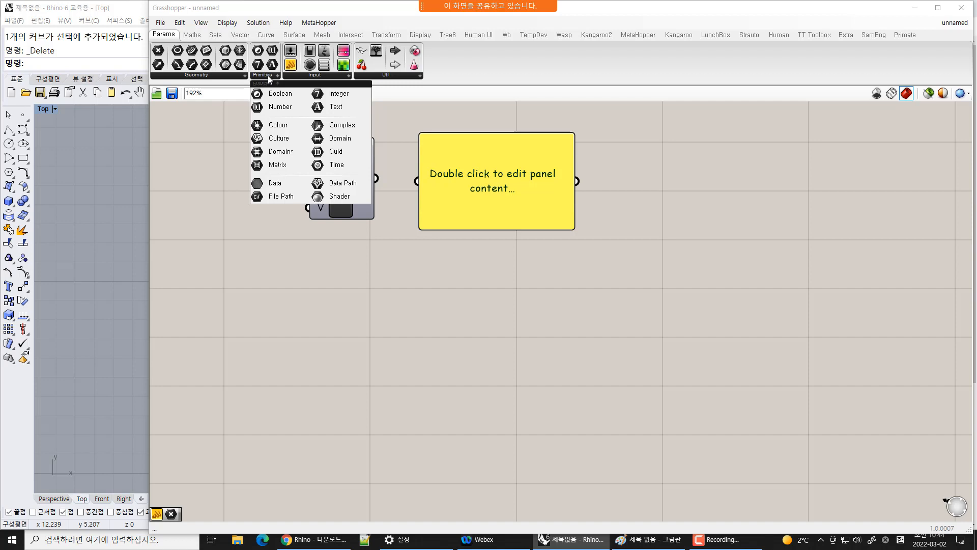
click(227, 74)
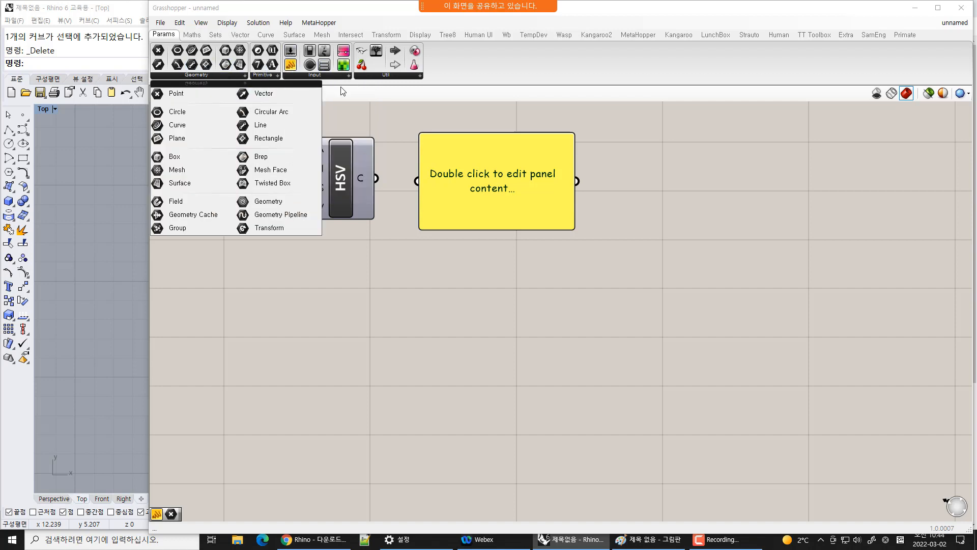
mouse_move(383, 77)
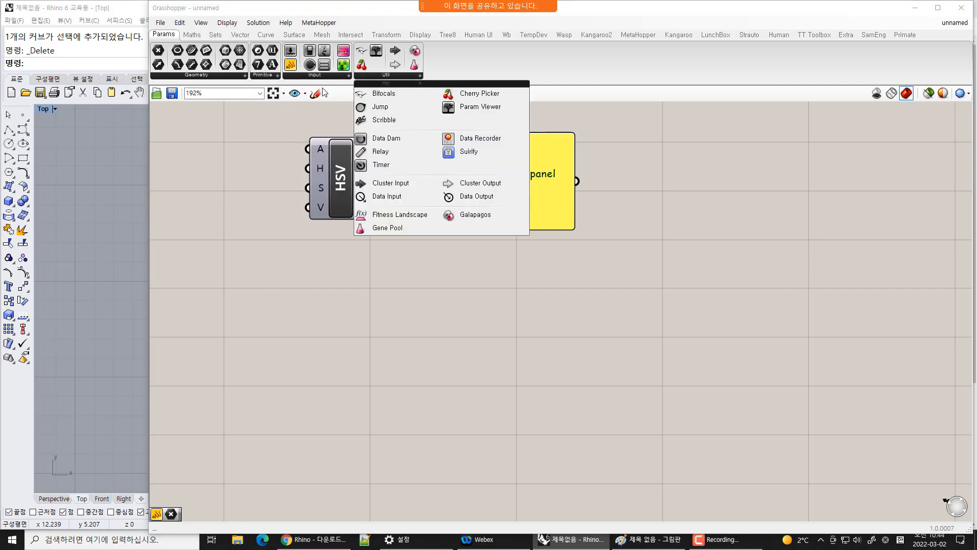
mouse_move(265, 77)
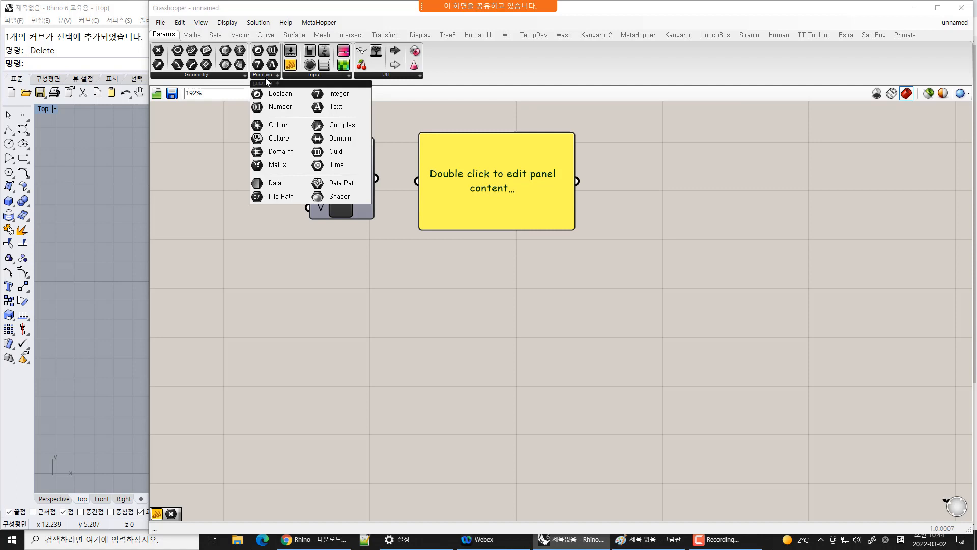
click(216, 37)
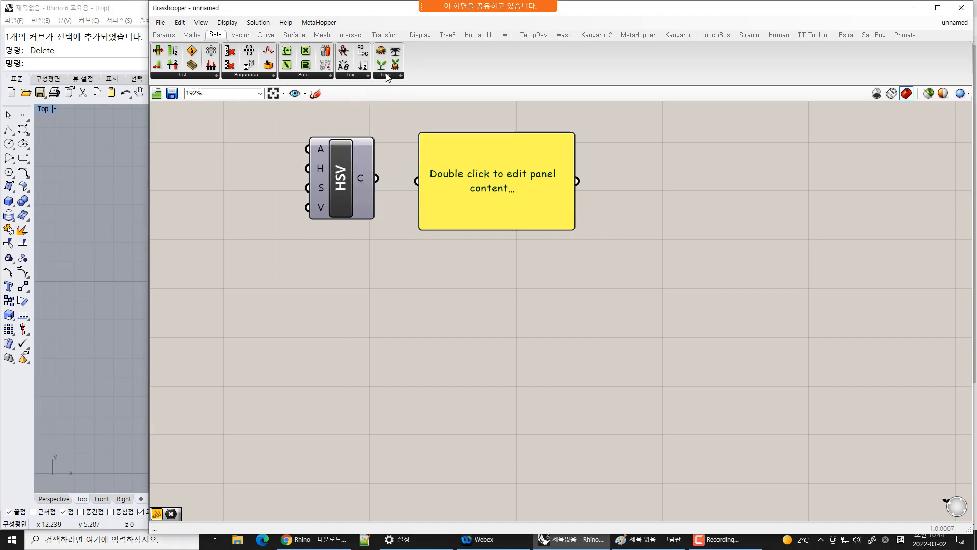
mouse_move(214, 81)
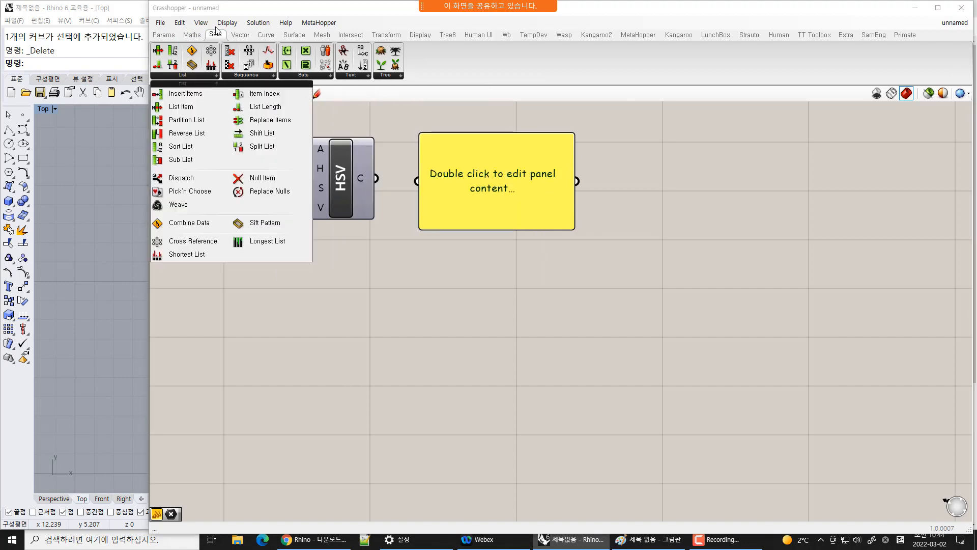
click(192, 34)
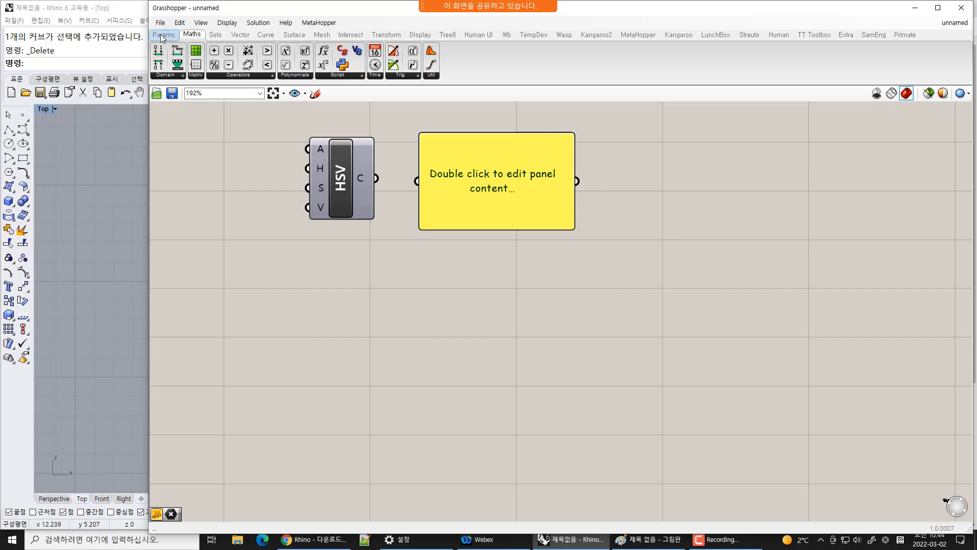
click(162, 36)
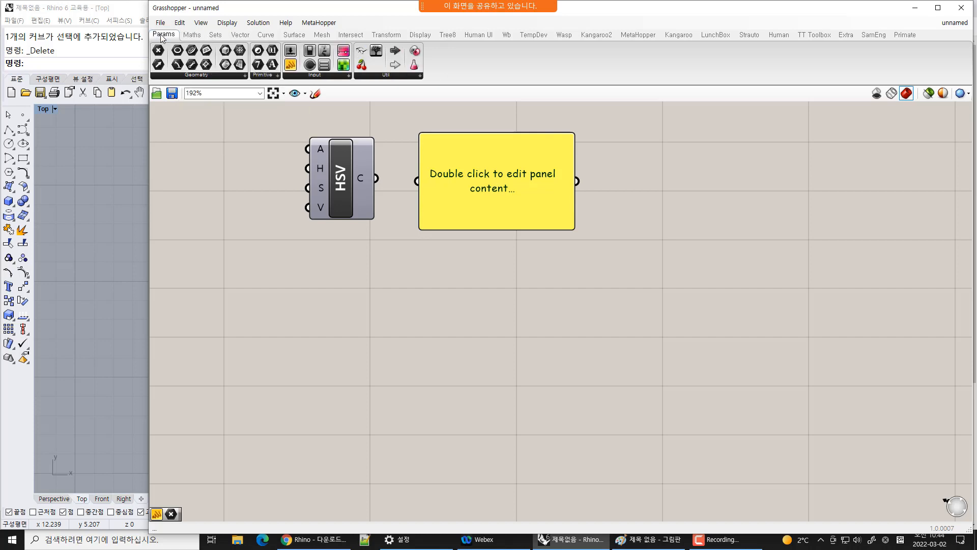
click(266, 76)
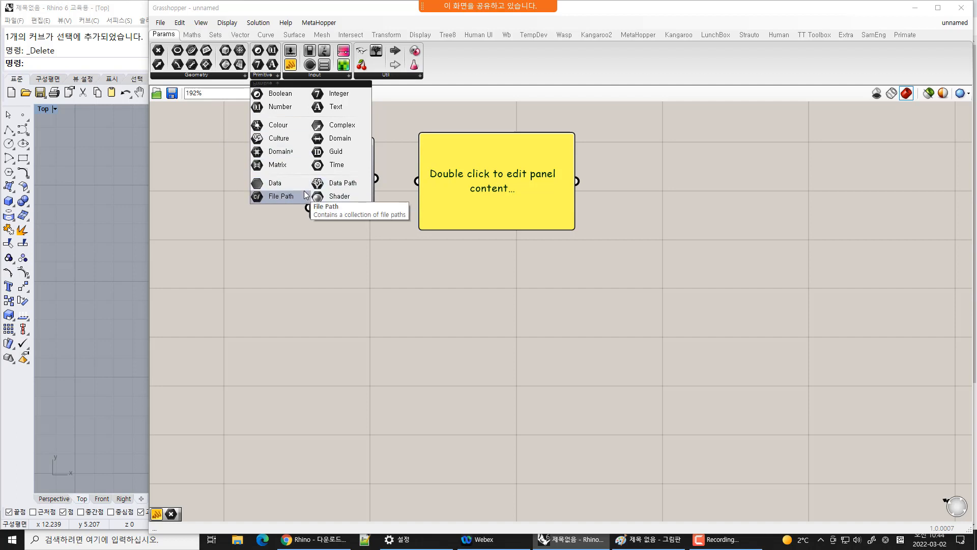
Place Point, Vector and Circle parameter components stacked on the canvas left of the HSV component
click(197, 76)
click(198, 94)
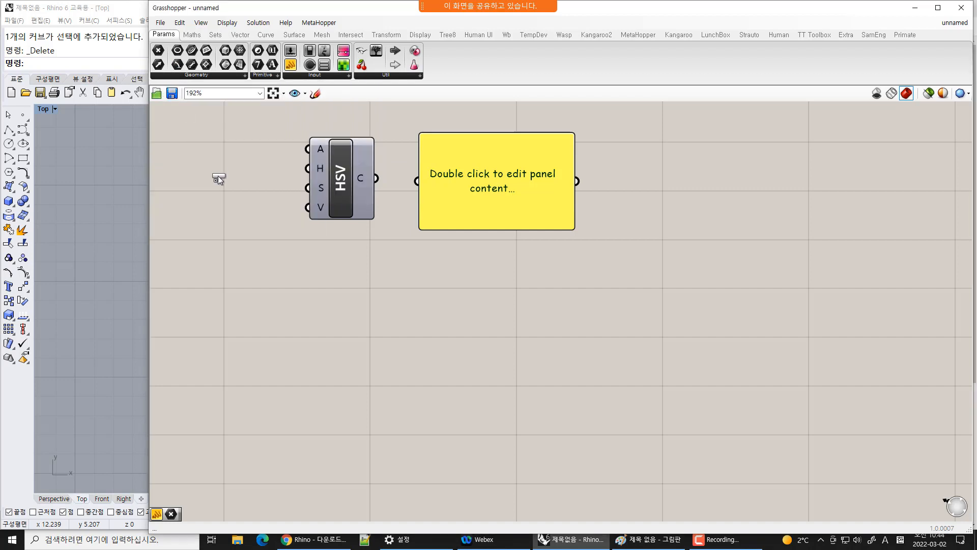
click(219, 180)
click(157, 64)
click(214, 209)
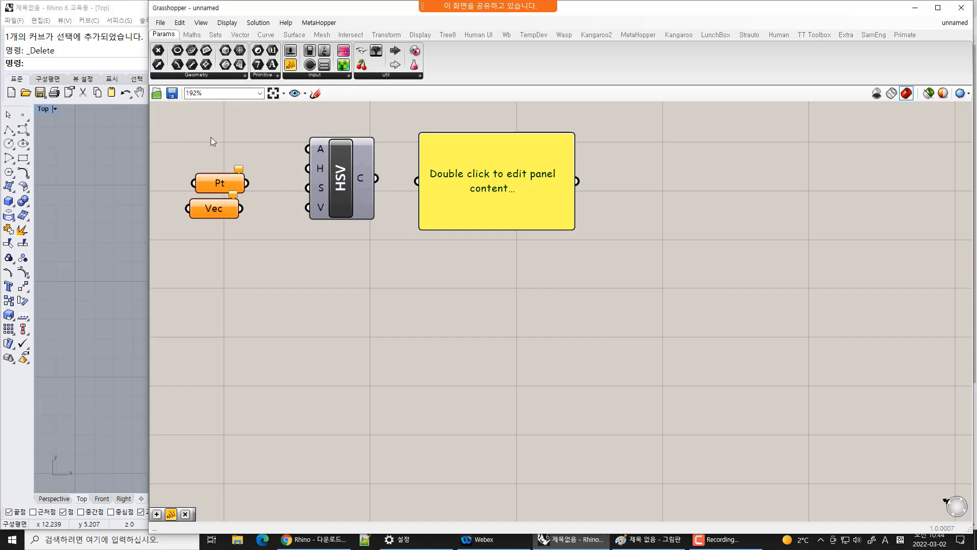
click(178, 50)
click(208, 240)
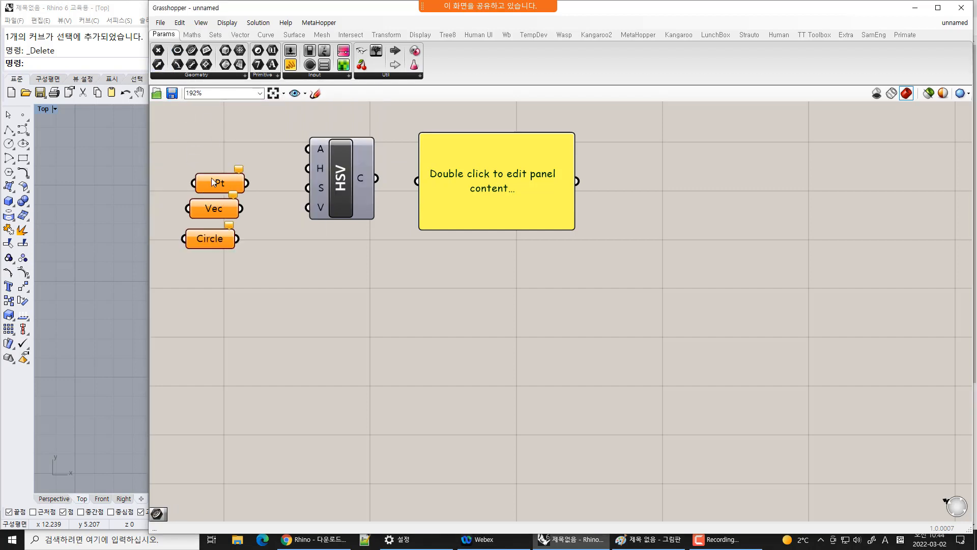
Place Box, Bool and Txt parameter components stacked below the Circle parameter
click(224, 50)
click(210, 269)
click(258, 50)
click(206, 294)
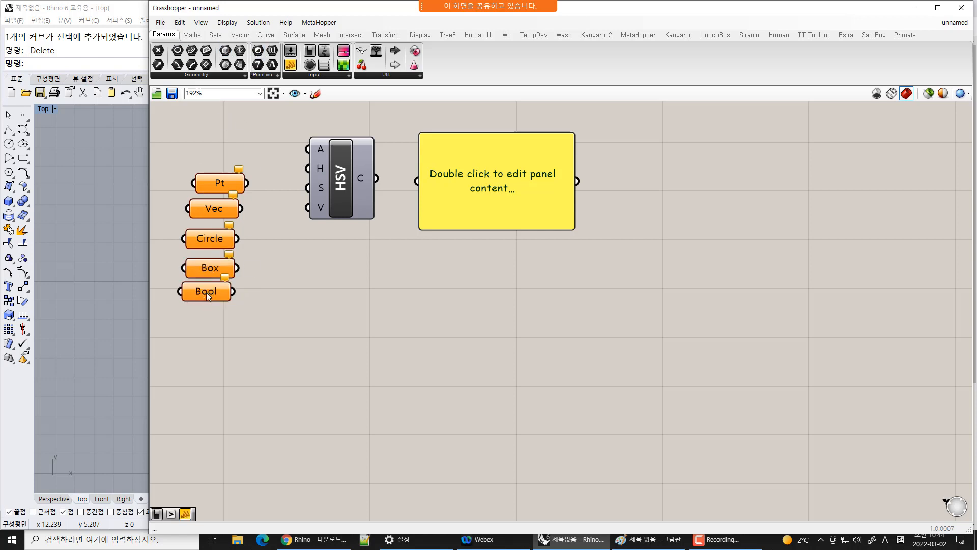
click(273, 64)
click(212, 317)
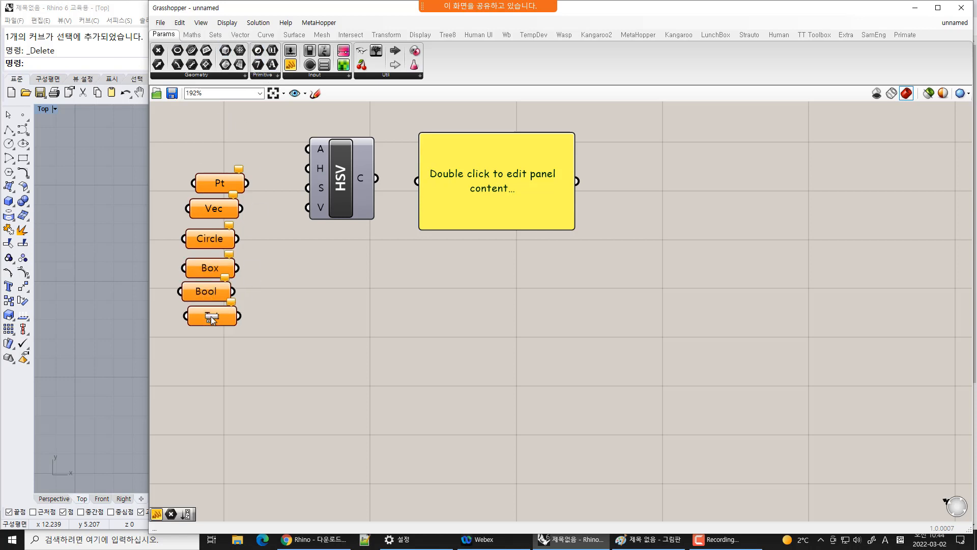
Place a Data parameter from the Primitive group and move it below the Txt component
click(249, 75)
click(270, 181)
click(270, 183)
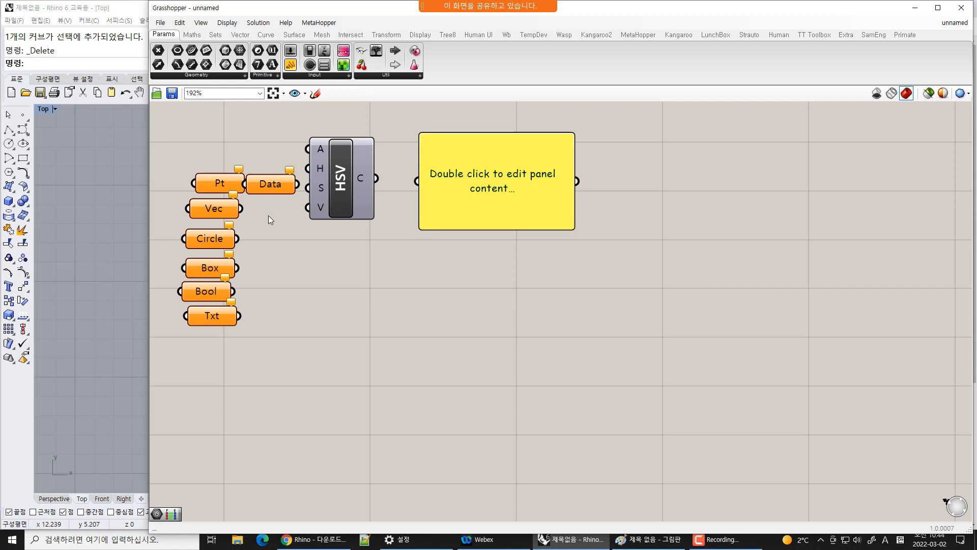
drag(267, 199, 210, 352)
click(398, 377)
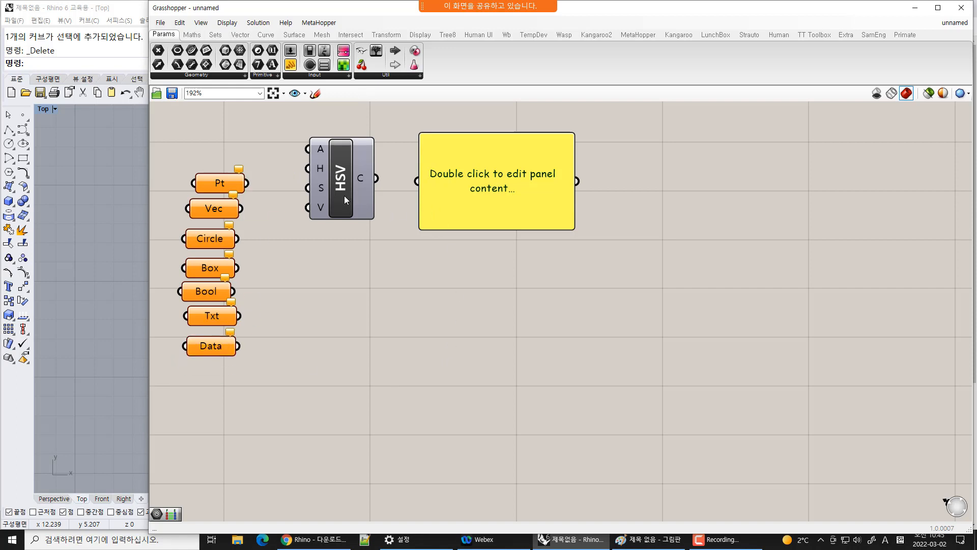
Move the HSV component lower and align the column of parameter components vertically
drag(345, 198, 438, 308)
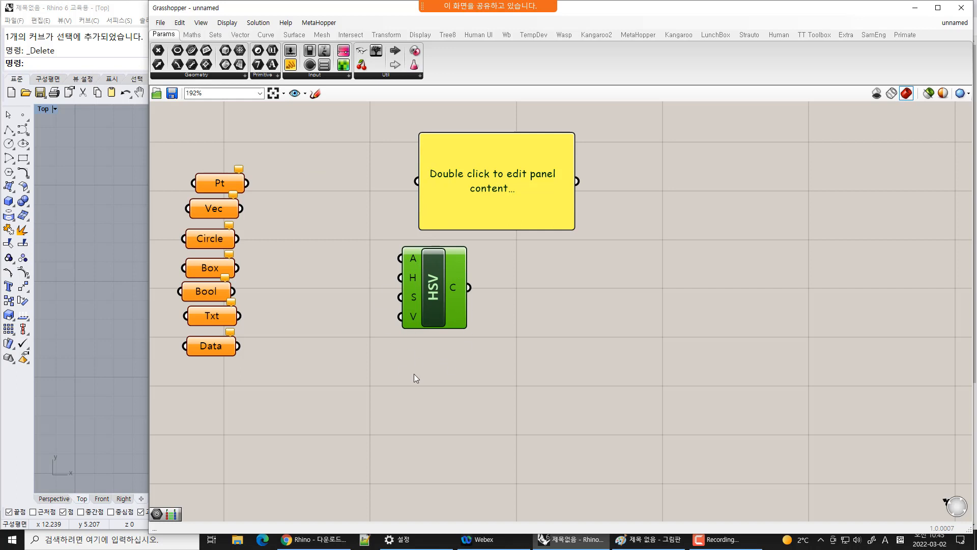
drag(161, 137, 279, 433)
click(212, 367)
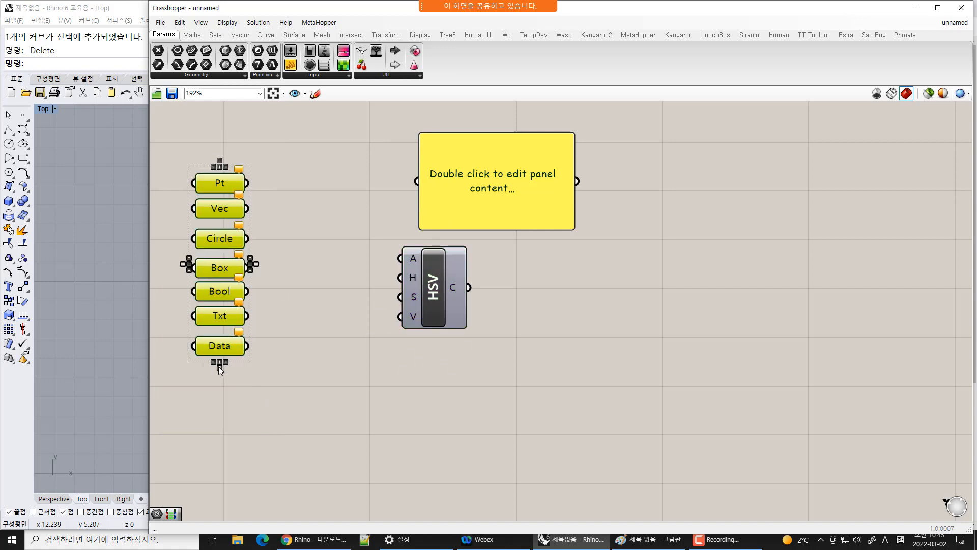
click(218, 366)
click(284, 405)
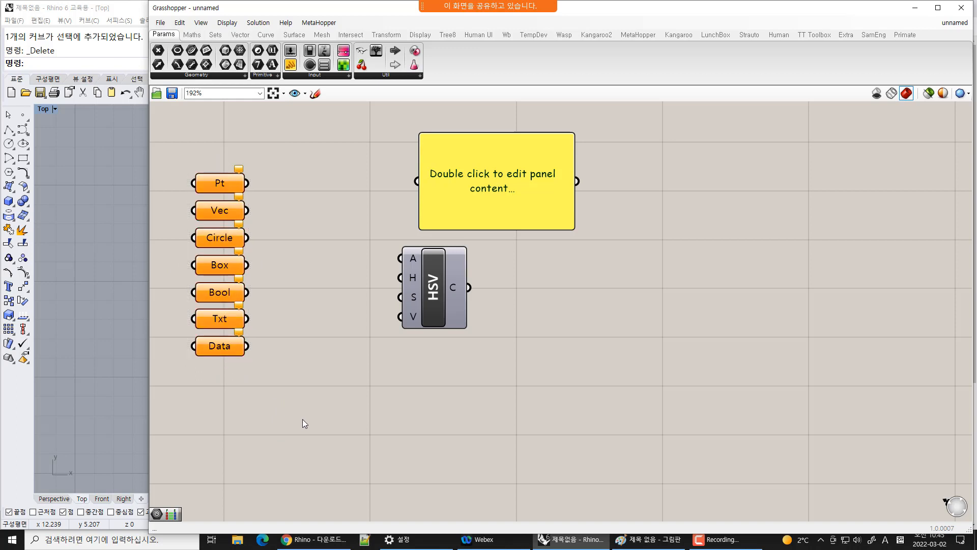
Move the Pt and Circle parameters aside and delete the Vec, Box, Bool, Txt and Data parameters
click(227, 184)
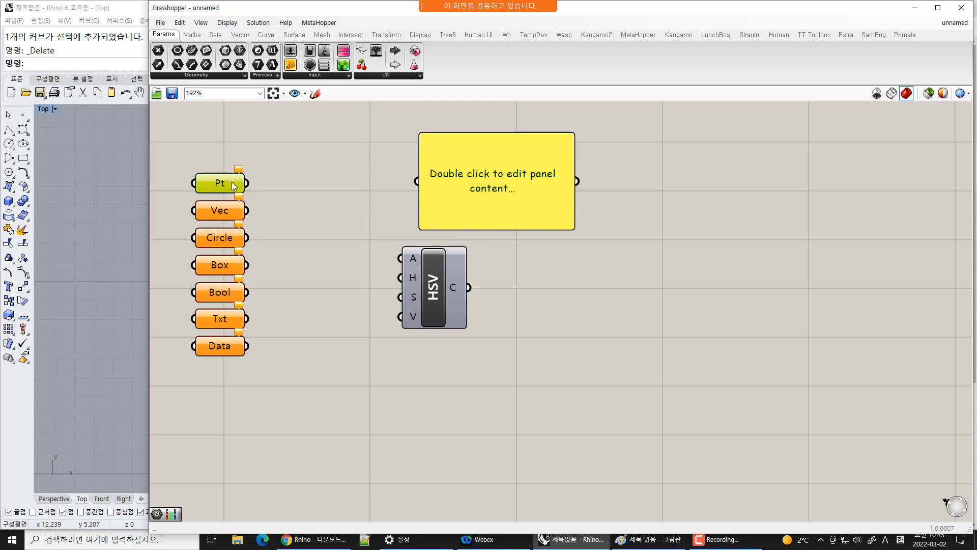
drag(281, 181, 295, 186)
drag(215, 236, 715, 301)
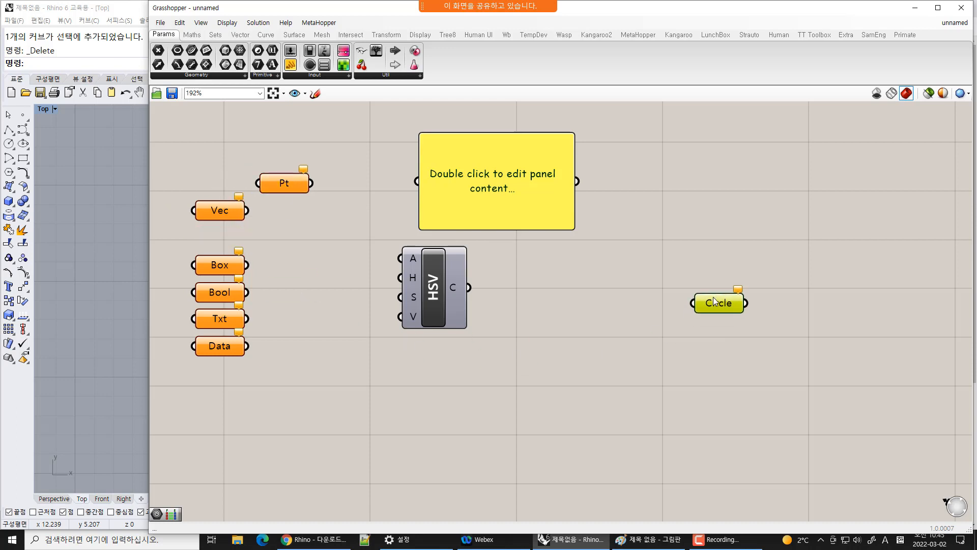
drag(271, 203, 188, 374)
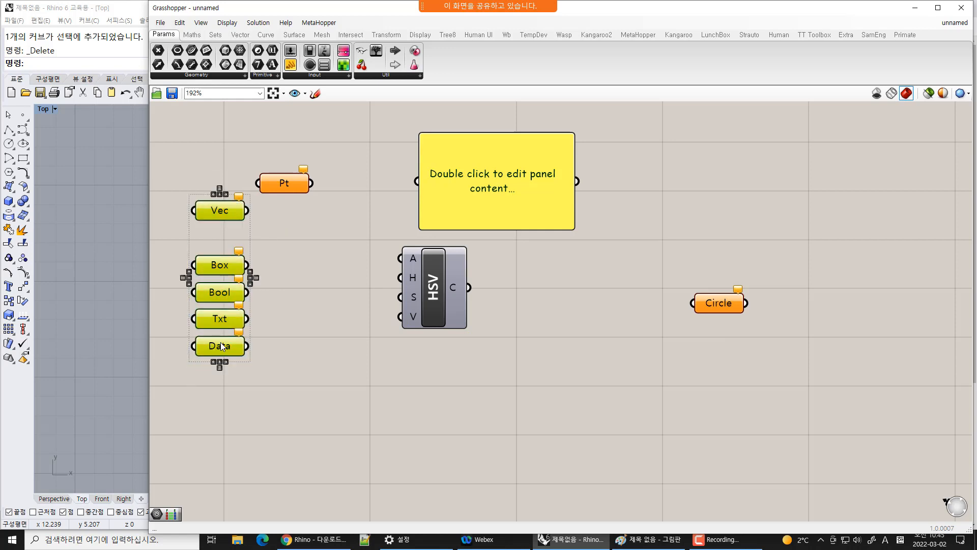
drag(246, 277, 276, 374)
key(Delete)
Rearrange the panel, HSV, Pt and Circle components, putting Circle on the left and Pt on the right
drag(487, 206, 590, 198)
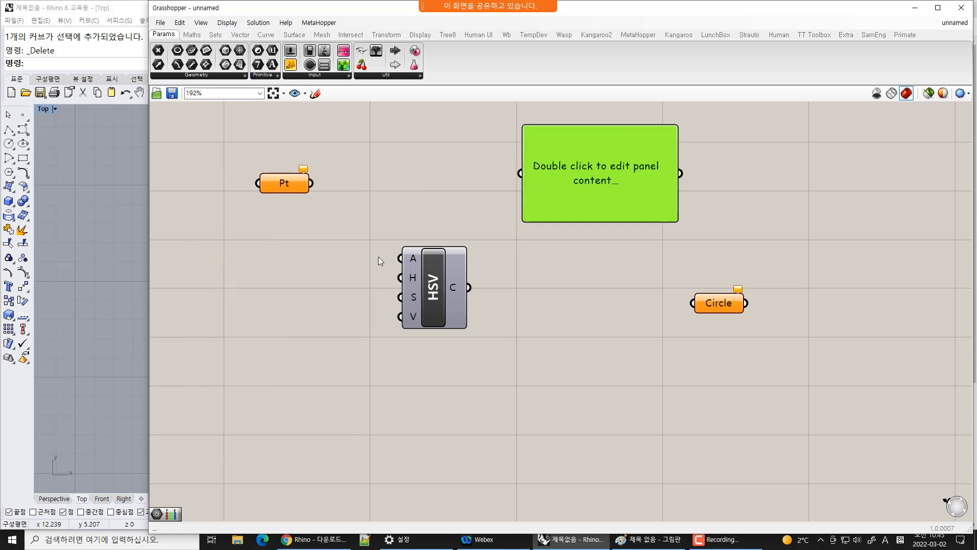
drag(412, 270, 418, 216)
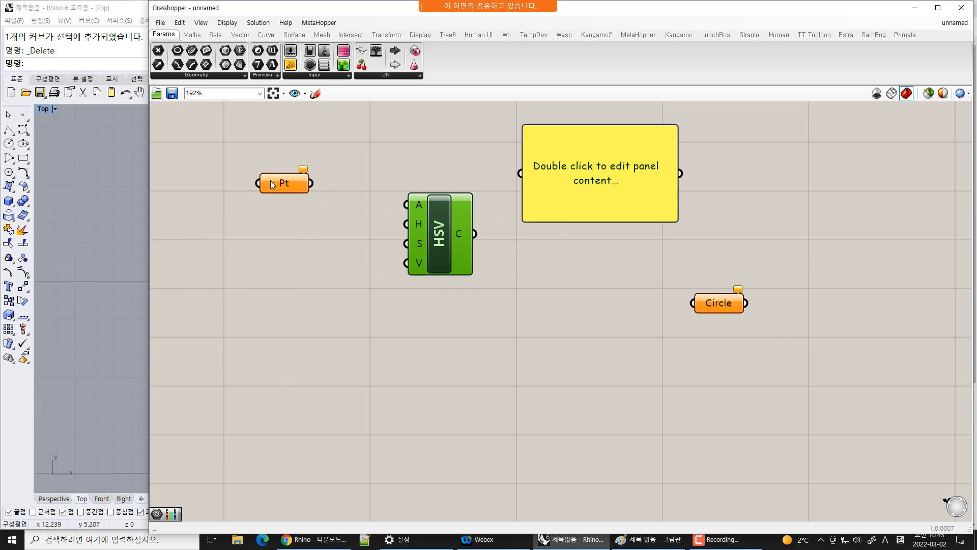
drag(270, 183, 267, 200)
drag(719, 304, 754, 297)
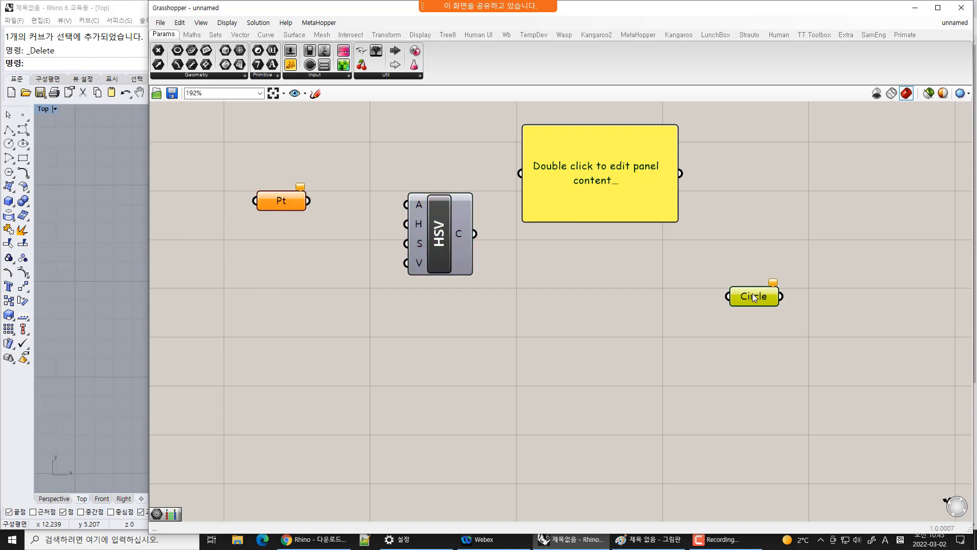
drag(207, 113, 820, 350)
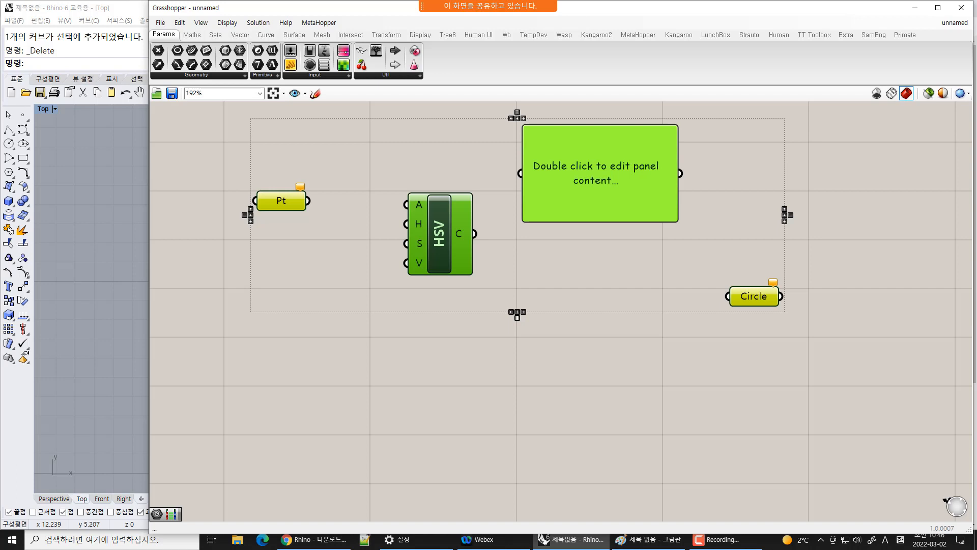
click(656, 275)
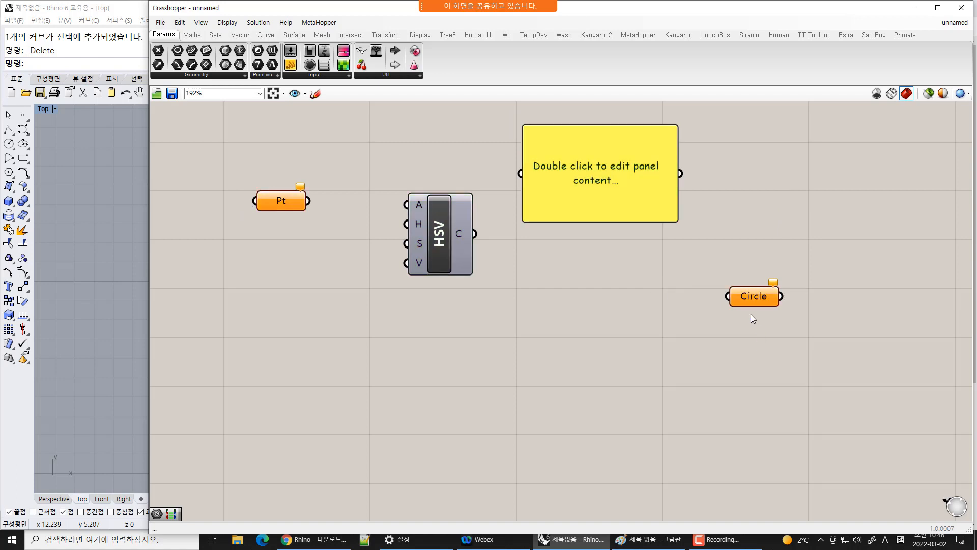
drag(754, 297, 253, 288)
drag(281, 200, 456, 227)
drag(649, 250, 789, 246)
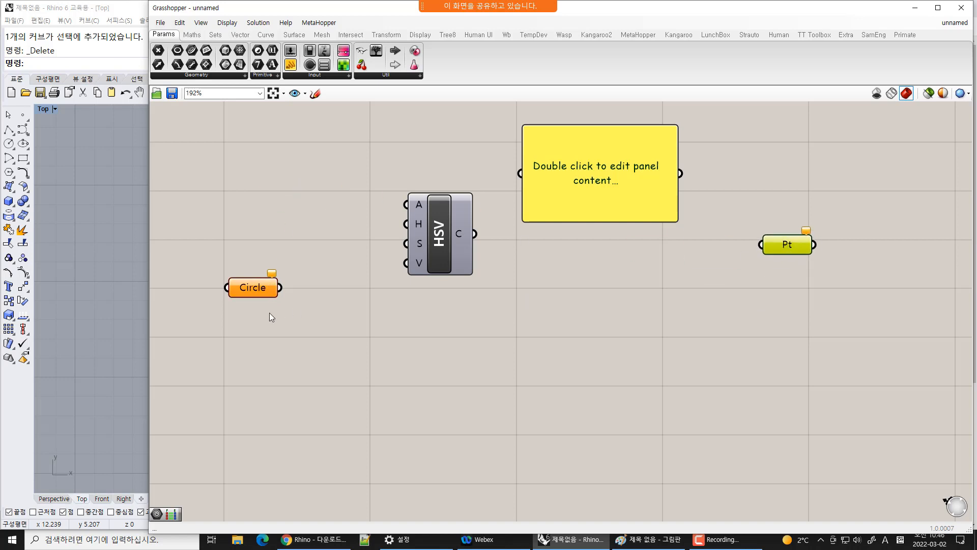
drag(253, 288, 246, 261)
drag(793, 245, 809, 237)
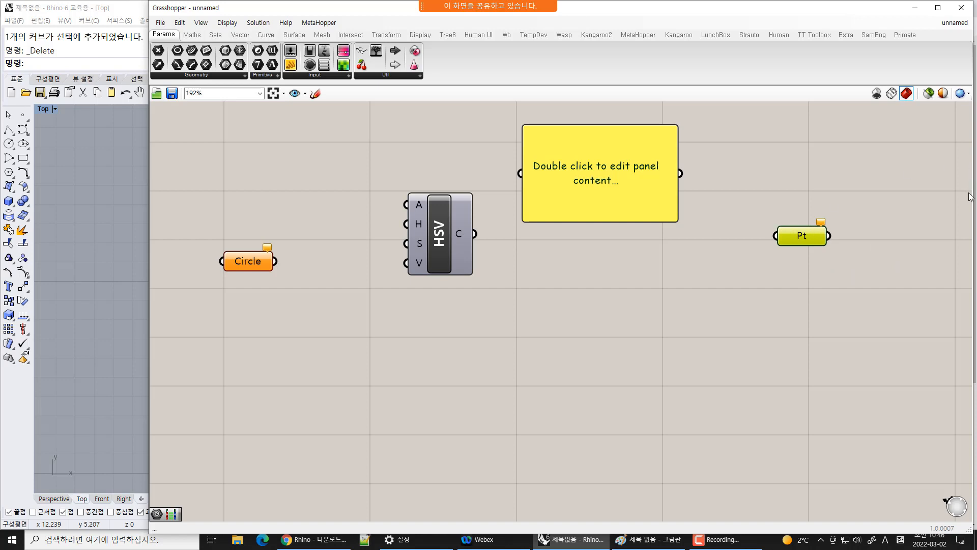
Open the Geometry and Primitive group lists to review their parameter components
click(243, 76)
click(264, 75)
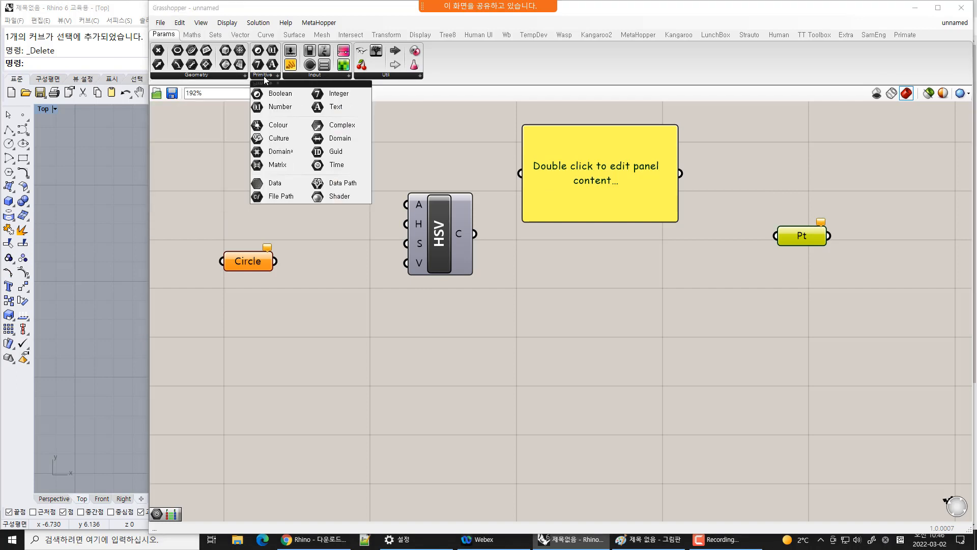
click(238, 77)
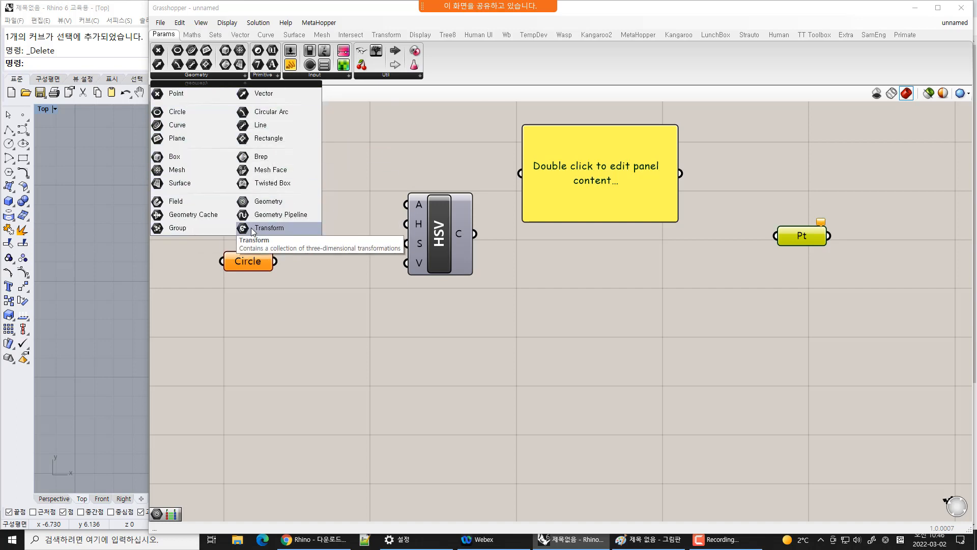
click(269, 75)
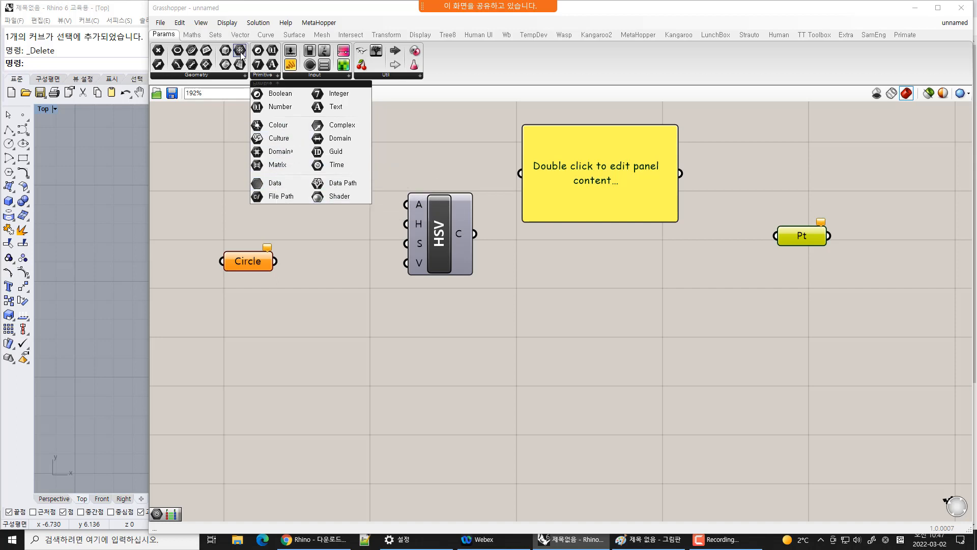
click(197, 75)
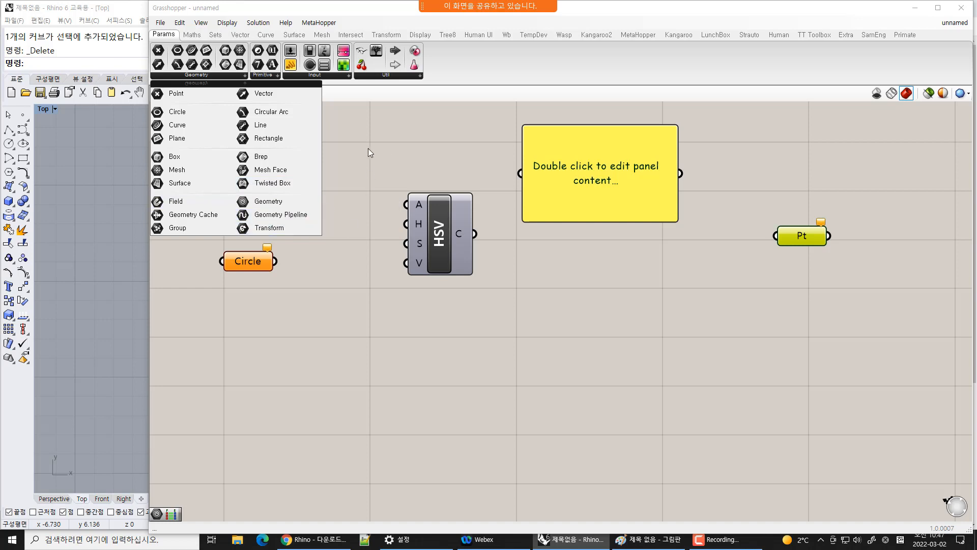
click(689, 309)
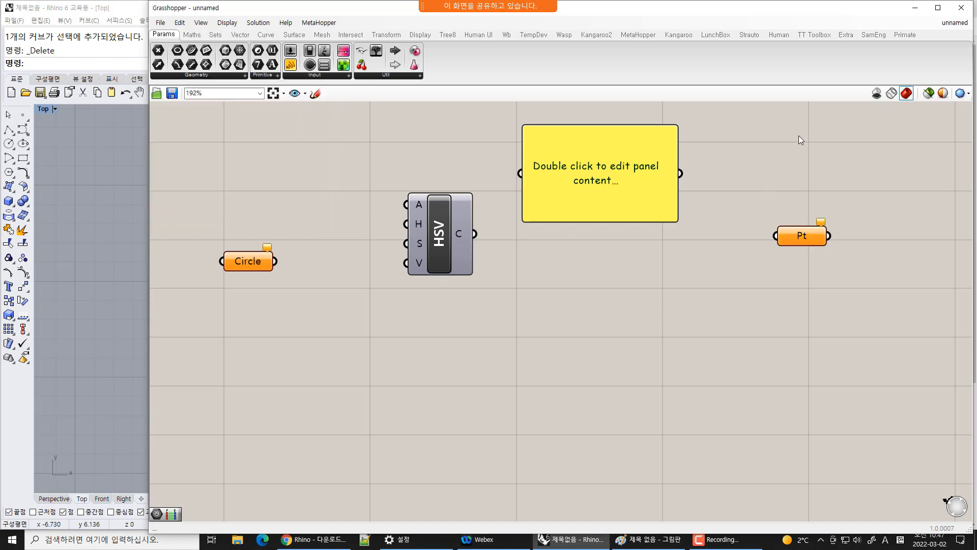
Delete the HSV component and the panel, leaving Circle and Pt on the canvas
drag(800, 124, 525, 173)
drag(682, 284, 422, 157)
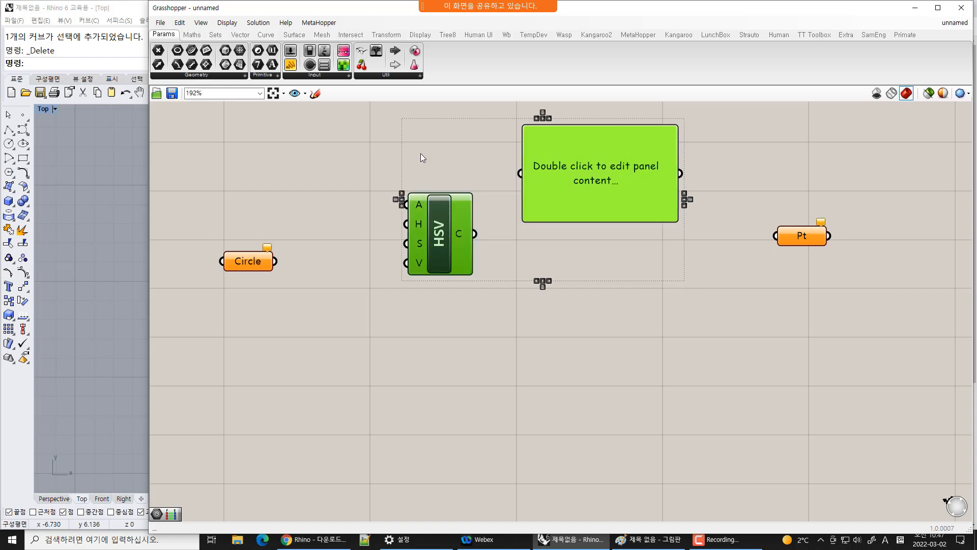
key(Delete)
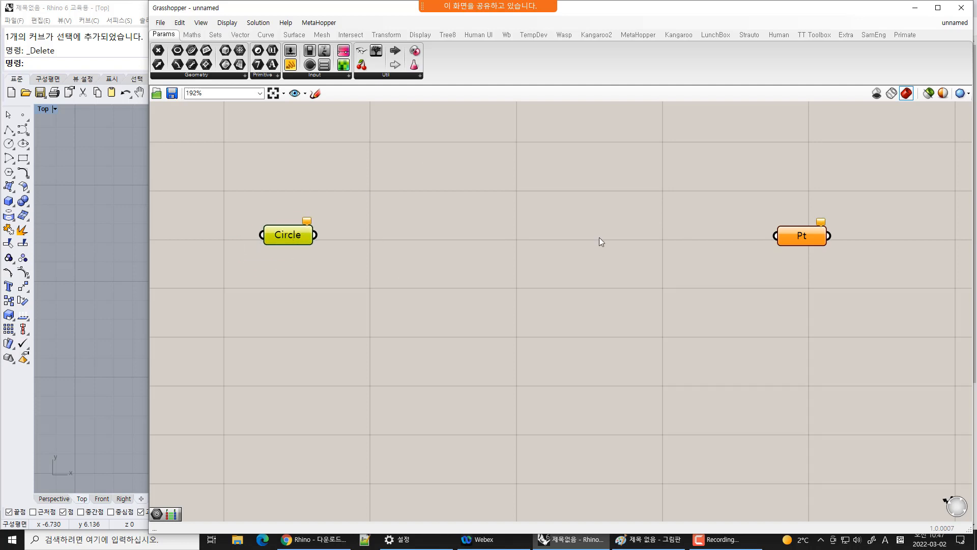
drag(812, 235, 797, 237)
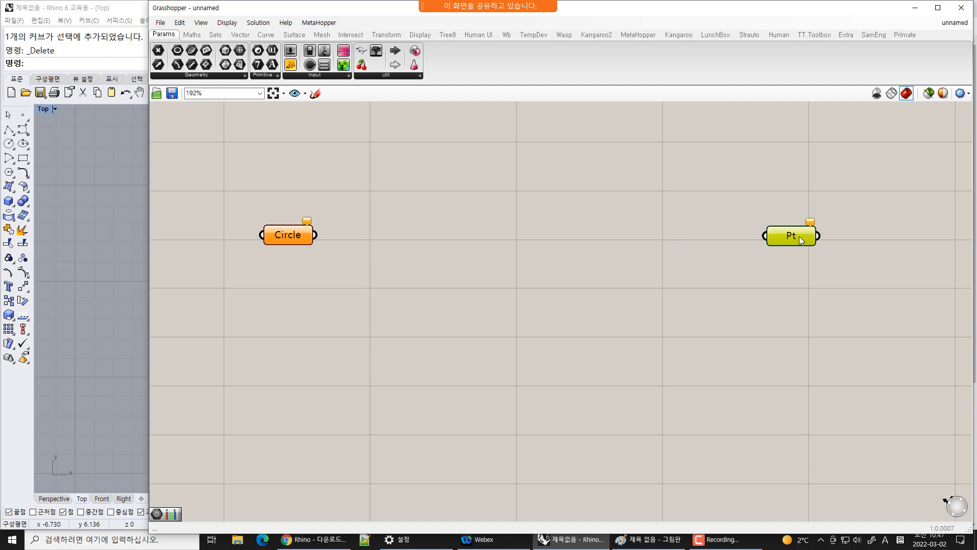
click(657, 209)
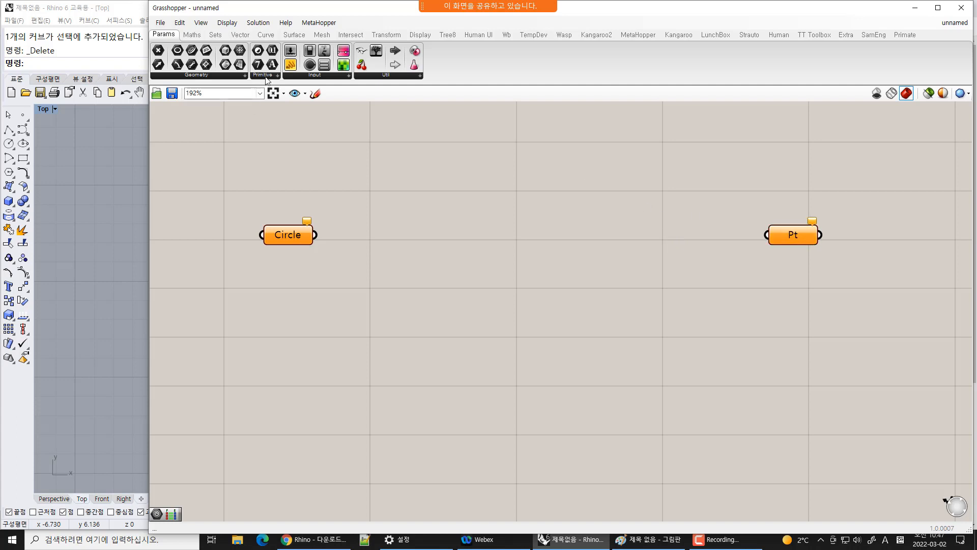
Switch the canvas to draw component icons instead of names
click(228, 23)
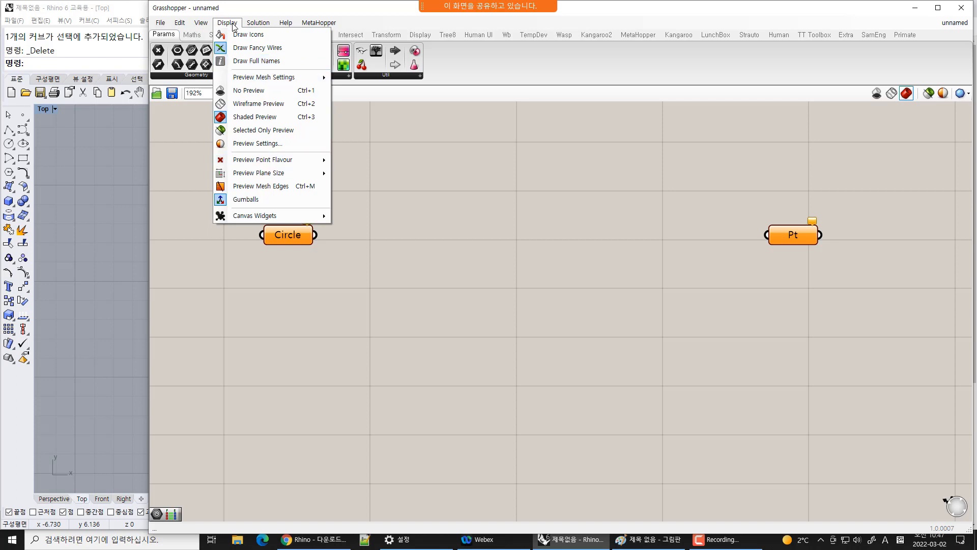
click(242, 36)
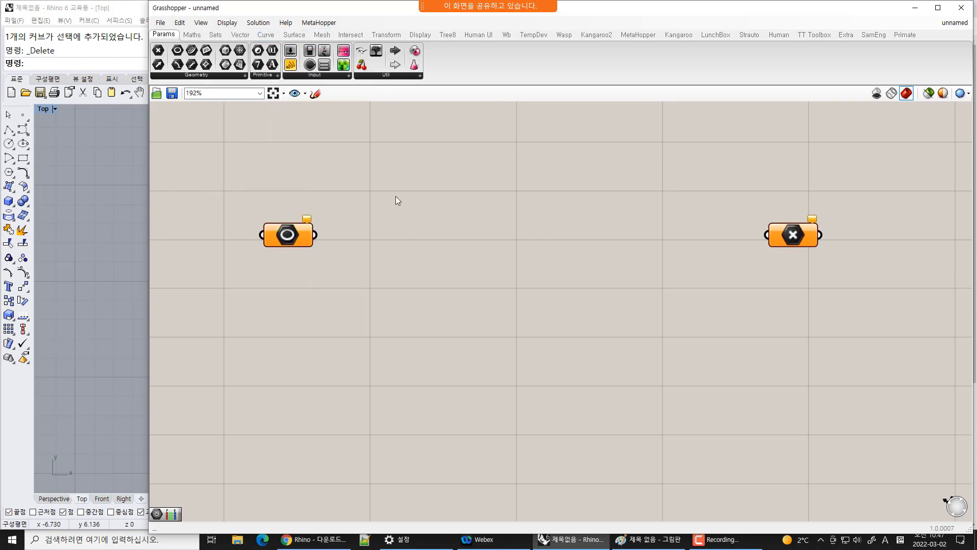
Place an XY Plane component between the Circle and Pt parameters
click(239, 35)
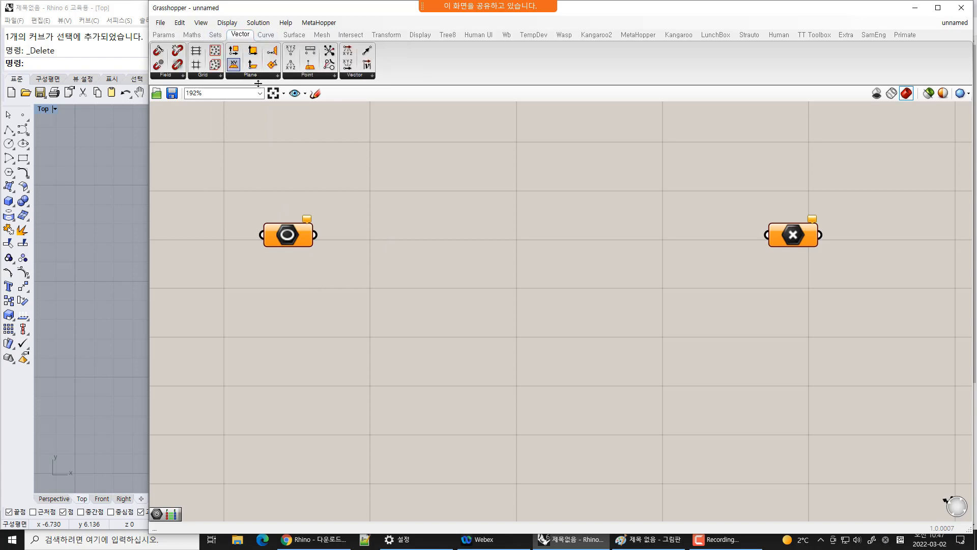
drag(233, 64, 491, 242)
scroll(506, 269, up, 3)
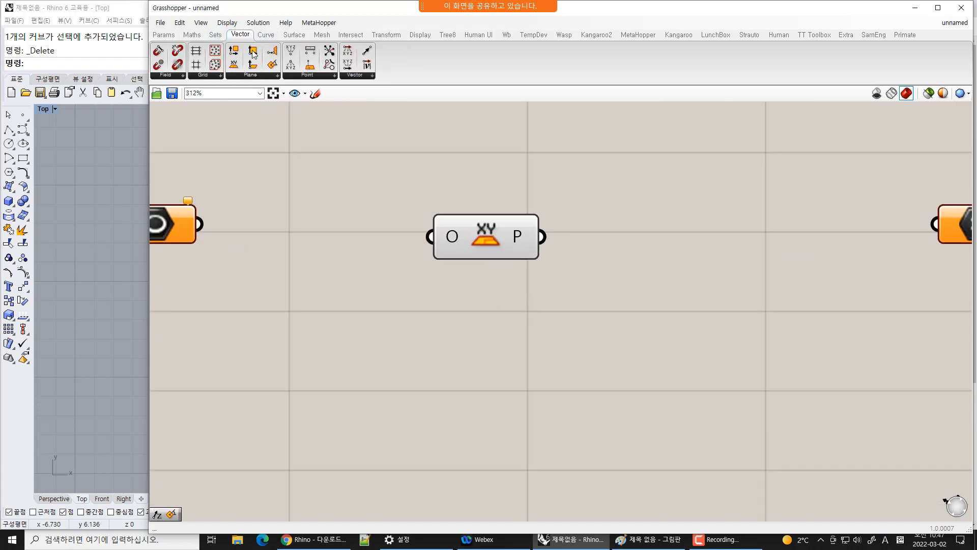
Place a Circle component from the Curve Primitive group to the right of the XY Plane
click(266, 34)
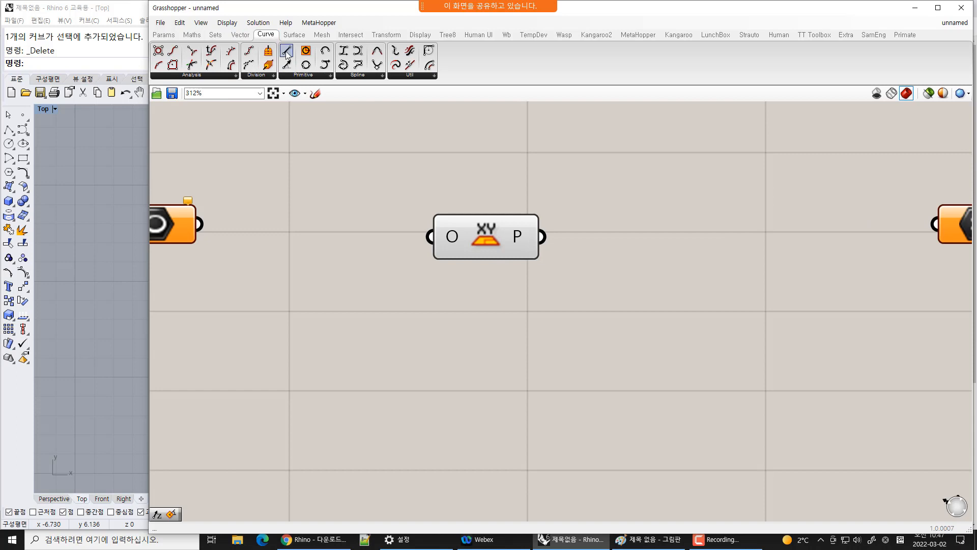
drag(306, 51, 652, 279)
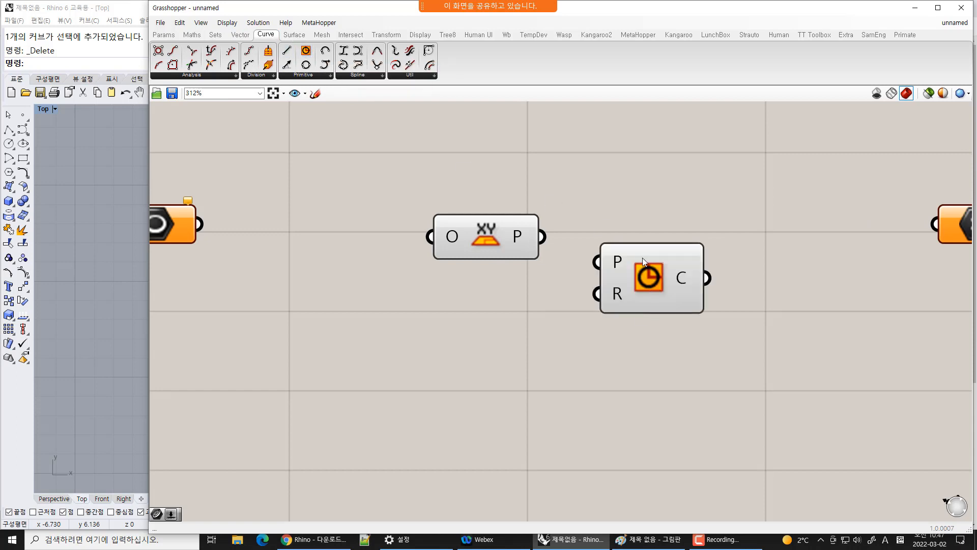
scroll(653, 351, down, 3)
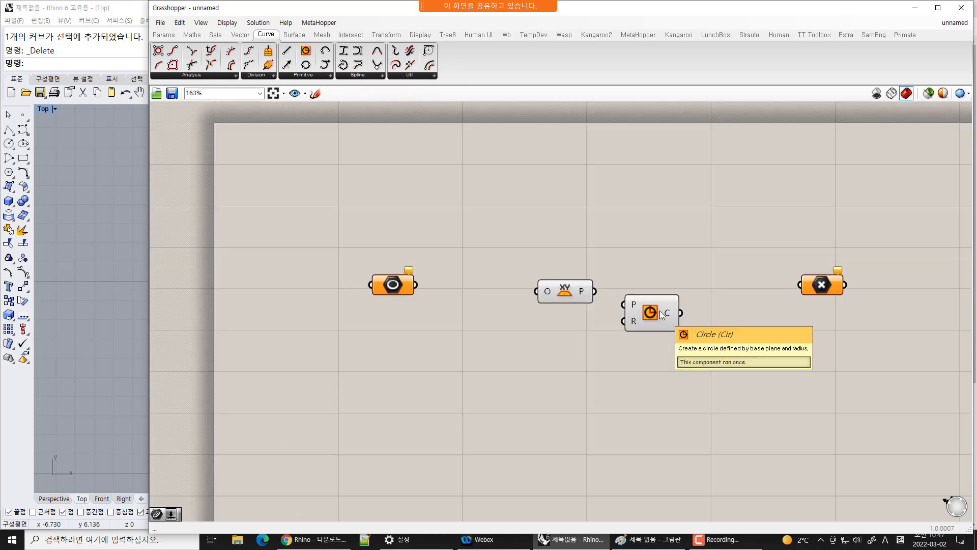
right_drag(682, 285, 620, 287)
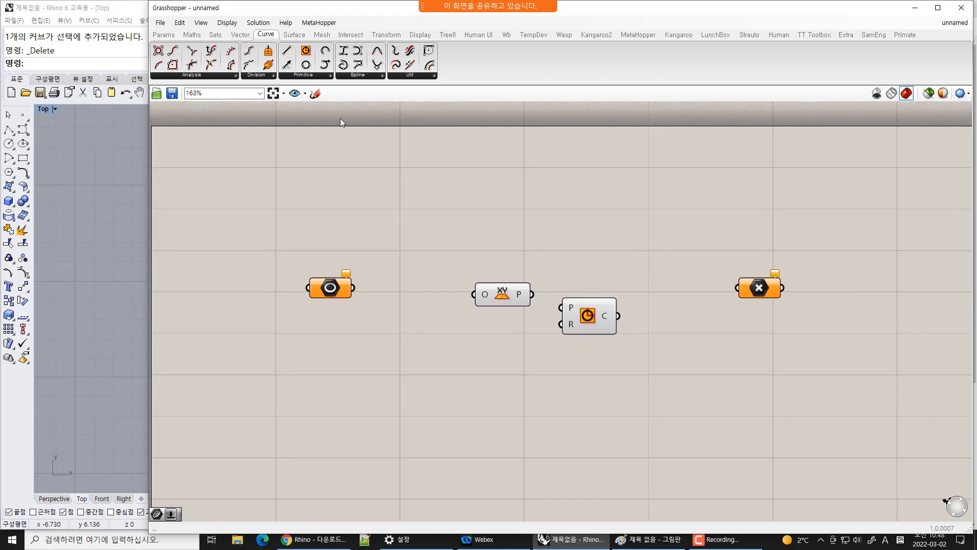
Switch the canvas back to drawing component names instead of icons
click(227, 23)
click(251, 36)
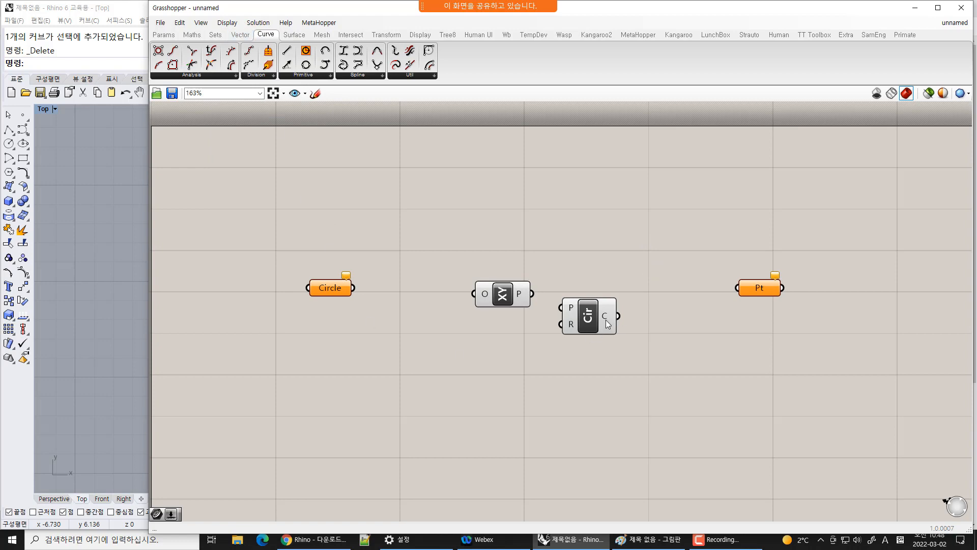
Rename the Circle component on the canvas to 원그리기
right_click(589, 322)
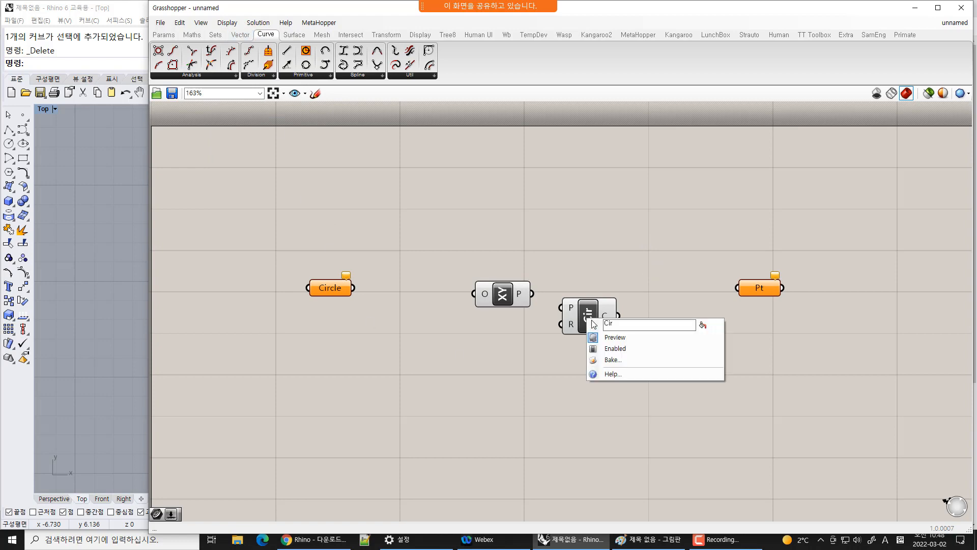
text(원그리기)
click(704, 257)
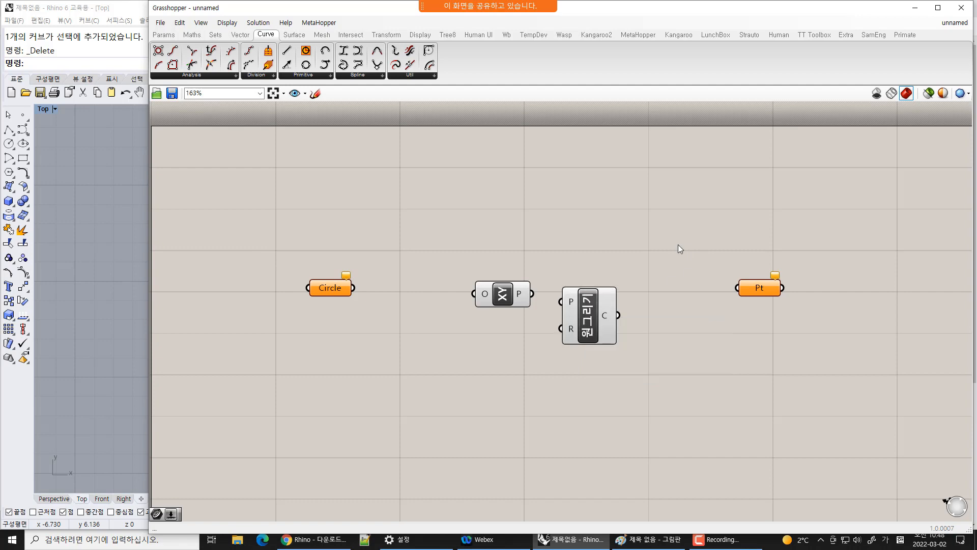
Switch the canvas to icon display and zoom in to inspect the Circle component's icon
click(227, 23)
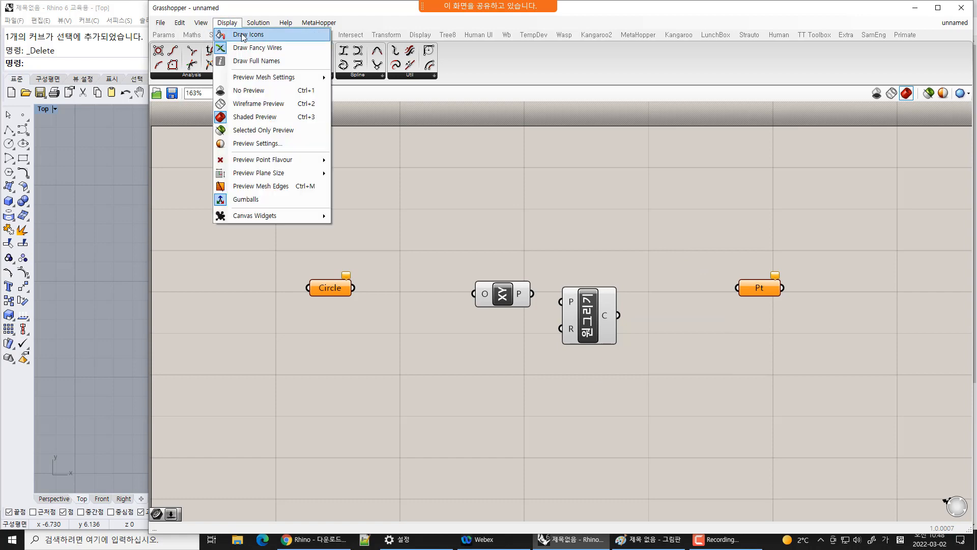
click(244, 36)
click(589, 319)
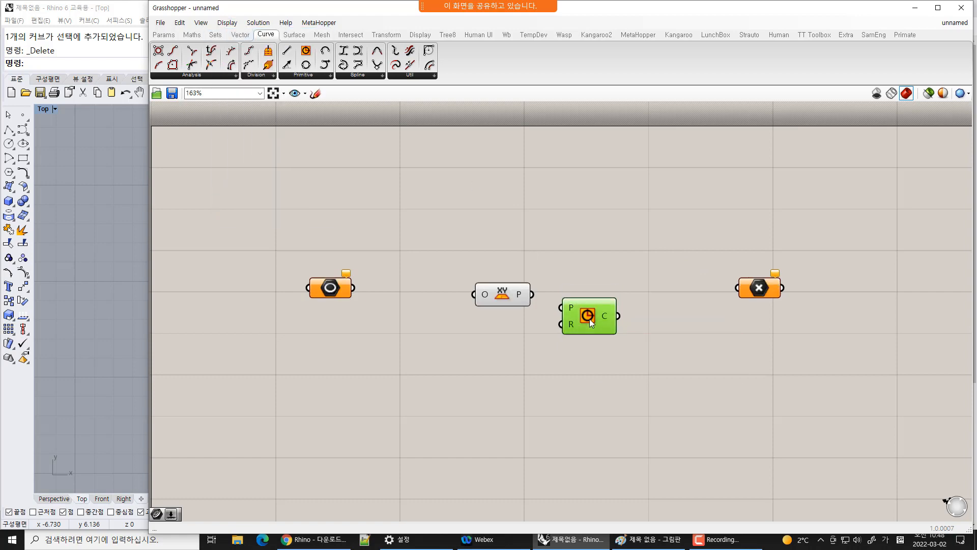
scroll(590, 318, up, 10)
scroll(535, 245, down, 1)
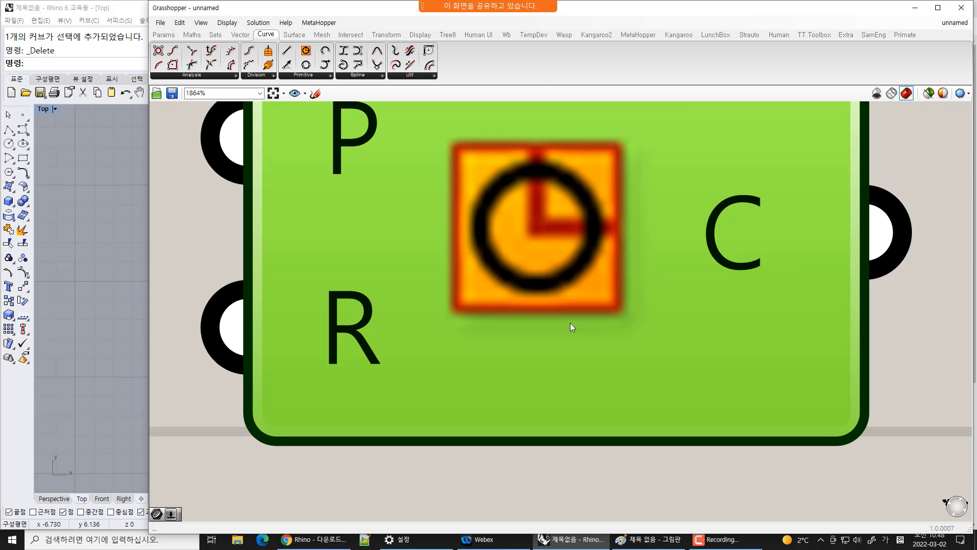
scroll(549, 336, down, 7)
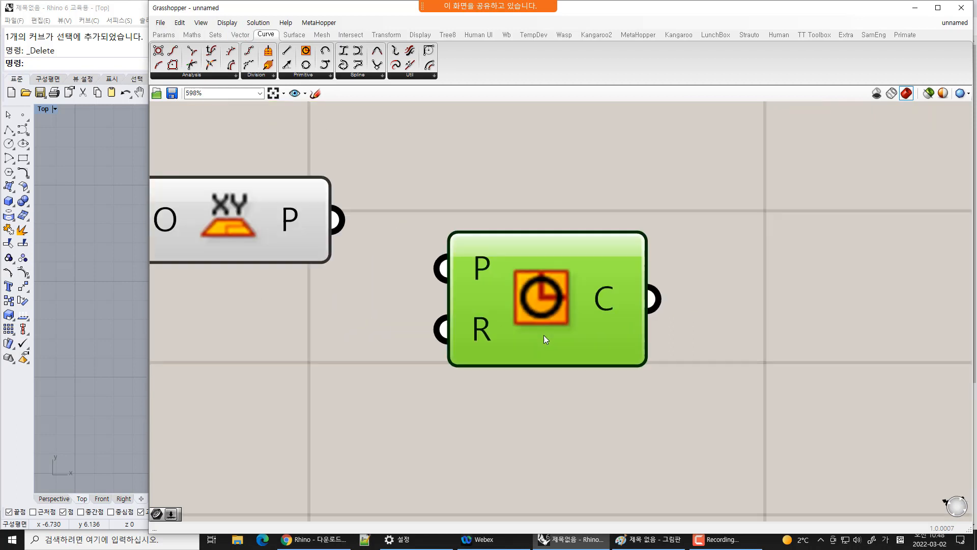
right_drag(420, 208, 493, 216)
click(294, 34)
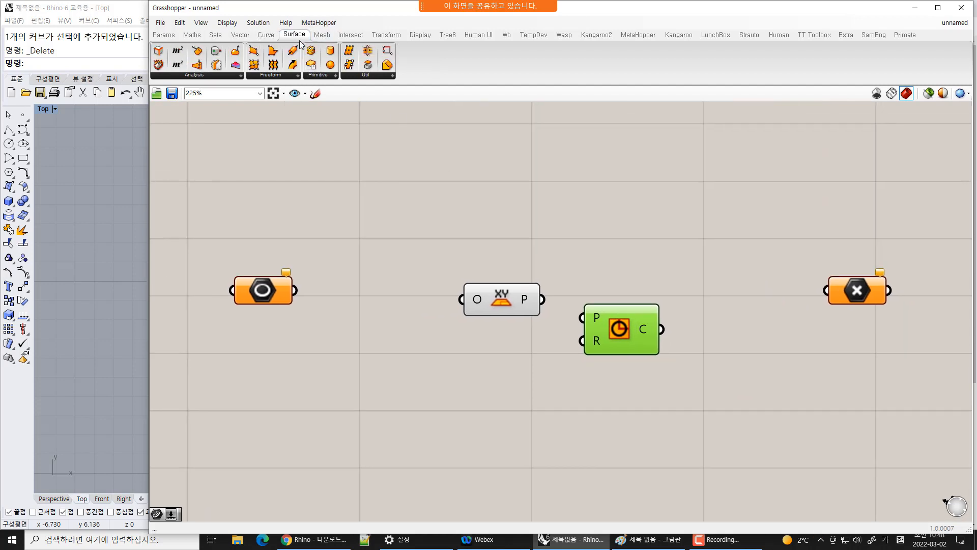
click(641, 231)
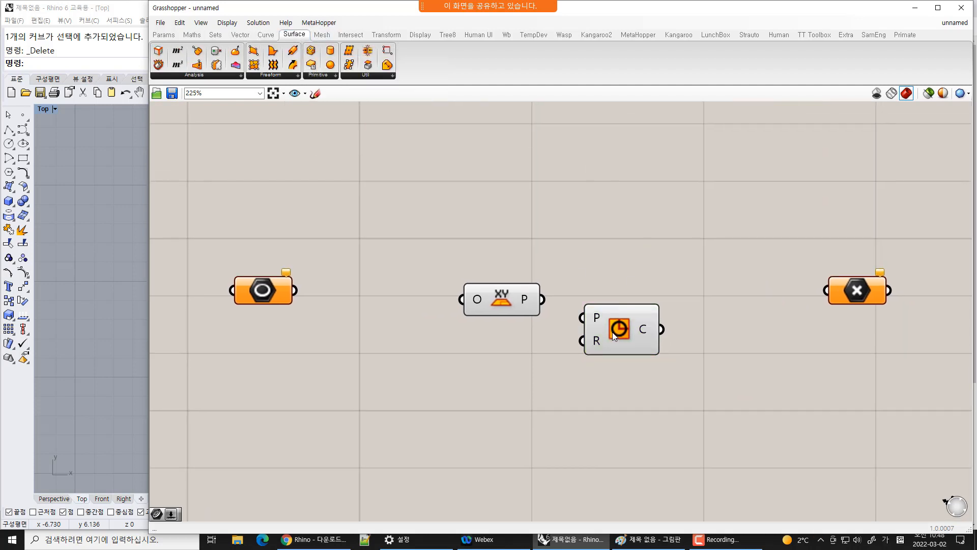
Switch the canvas back to drawing component names instead of icons
click(227, 23)
click(249, 34)
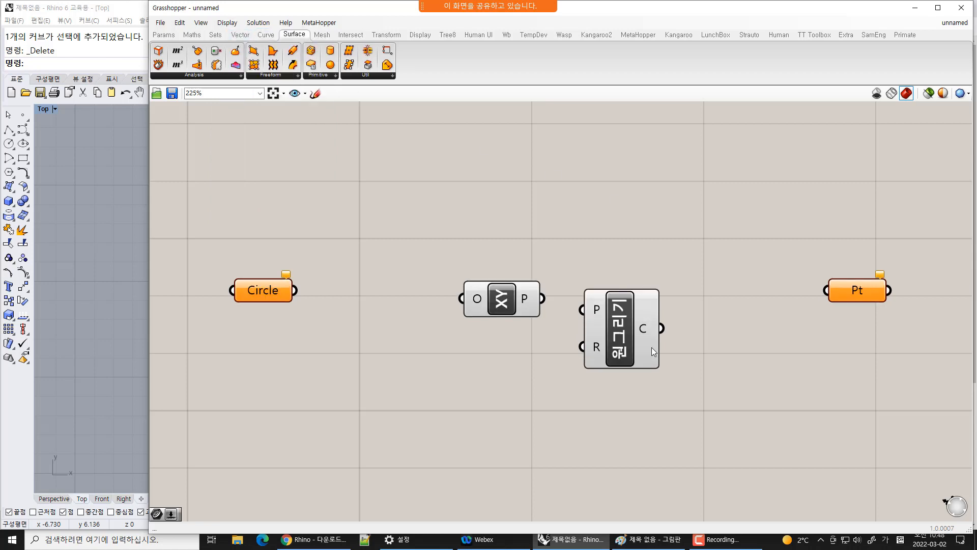
click(619, 341)
click(737, 416)
scroll(631, 351, down, 2)
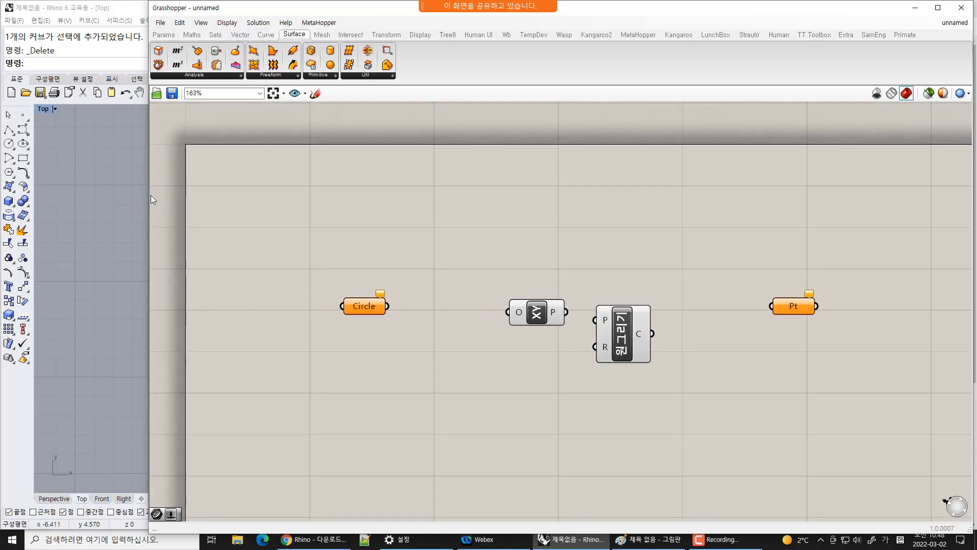
Narrow the Grasshopper window beside the Rhino viewport and delete all components from the canvas
drag(204, 198, 361, 210)
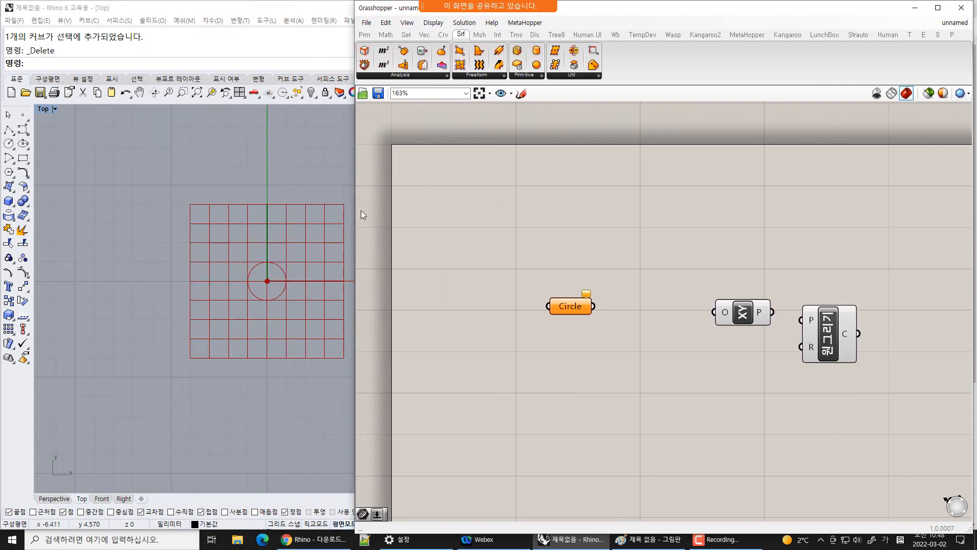
right_drag(800, 240, 658, 234)
drag(924, 233, 385, 419)
key(Delete)
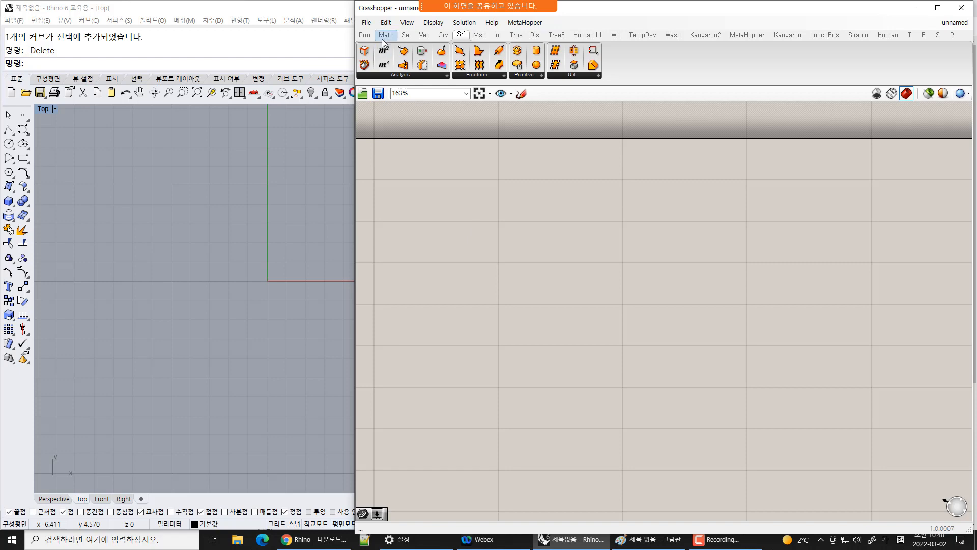
Place a Rectangle component from the Curve Primitive group onto the empty canvas
click(444, 39)
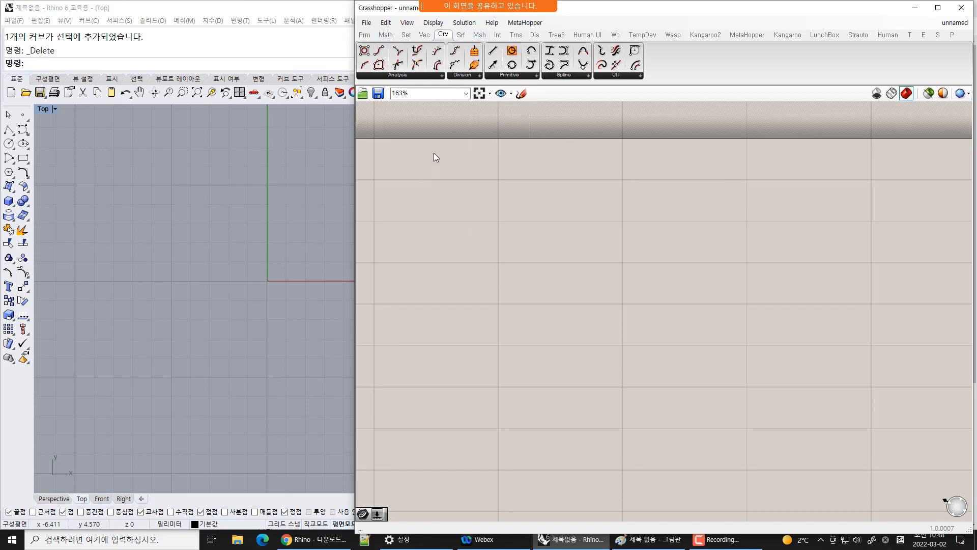
click(521, 76)
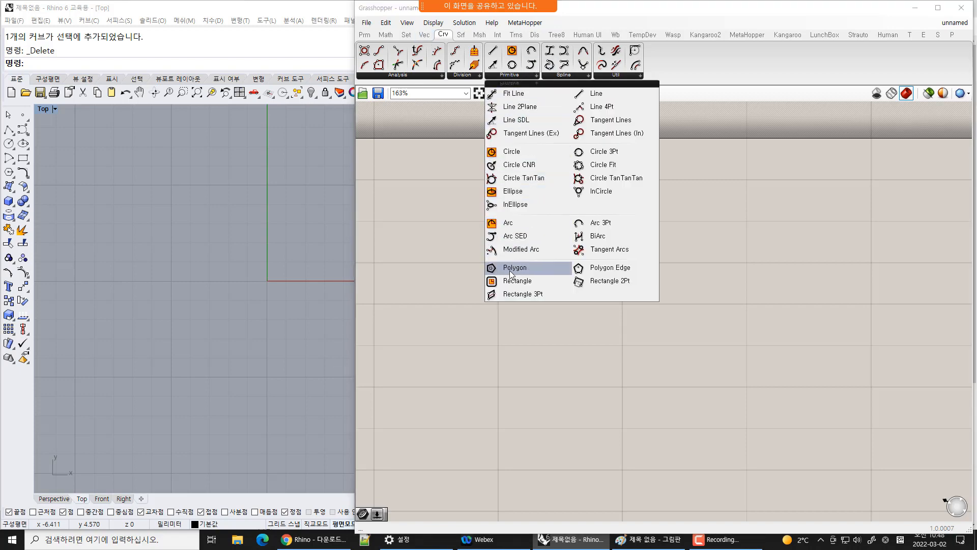
click(545, 283)
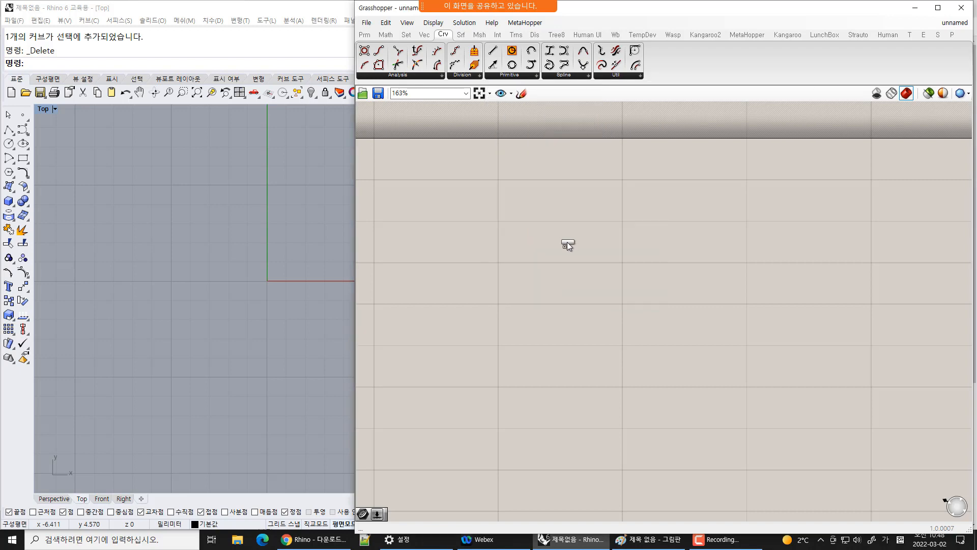
click(567, 243)
drag(584, 255, 613, 255)
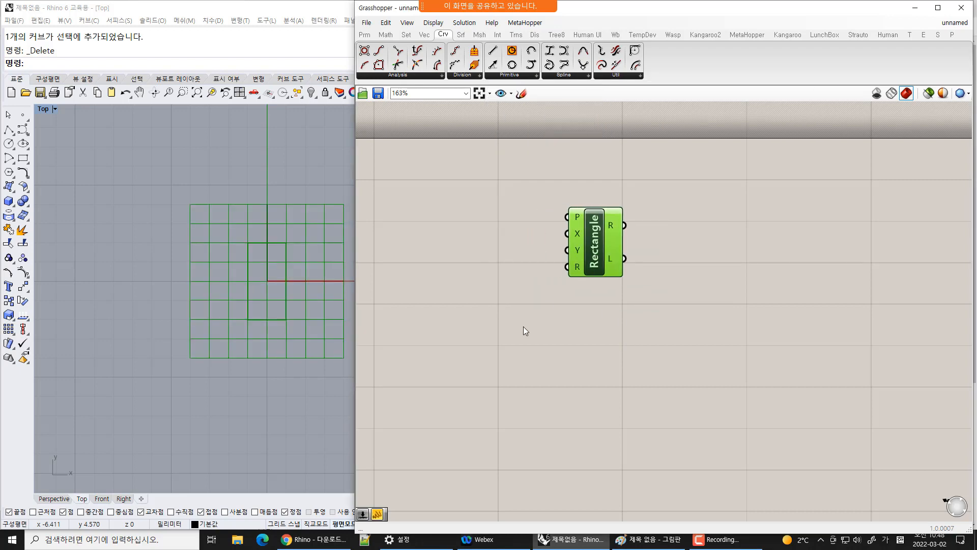
Select and deselect the Rectangle component to compare its preview in the Rhino viewport
click(524, 327)
right_drag(265, 340, 225, 351)
click(601, 249)
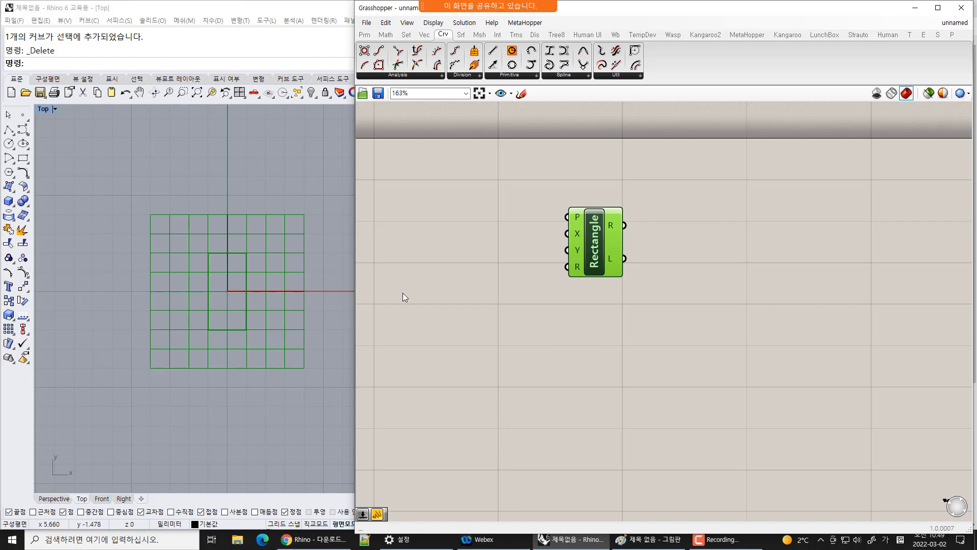
click(512, 276)
click(598, 254)
scroll(603, 231, up, 5)
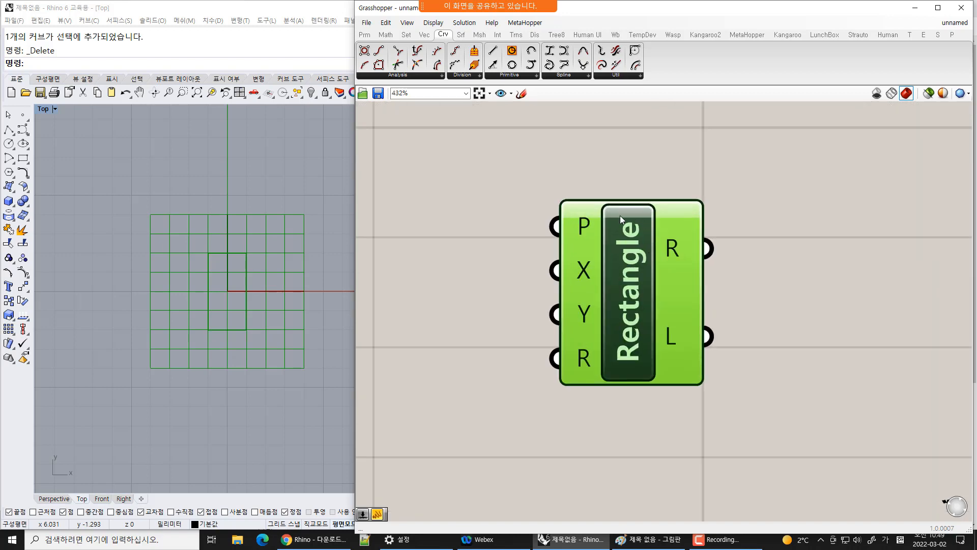
click(803, 328)
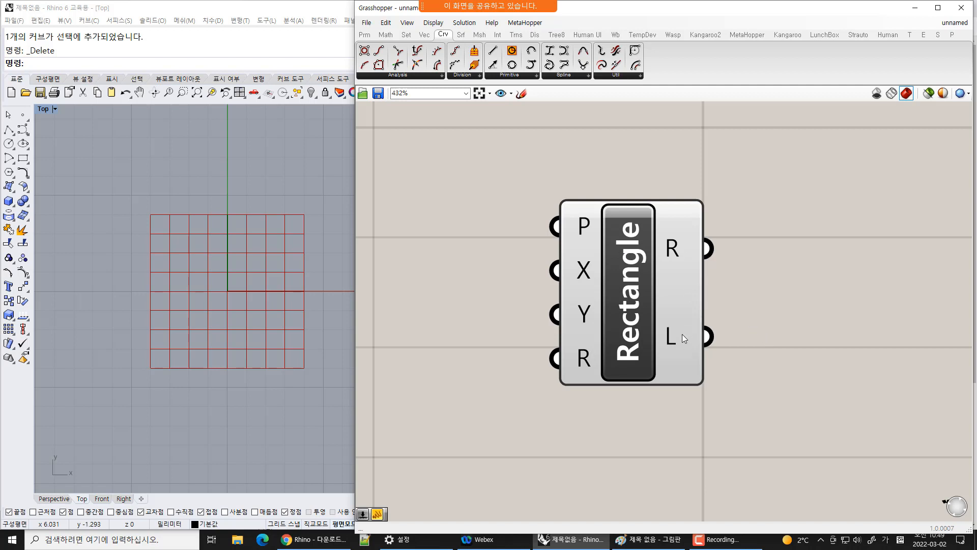
Reposition the Rectangle component on the canvas
mouse_move(682, 334)
drag(637, 270, 700, 242)
mouse_move(750, 330)
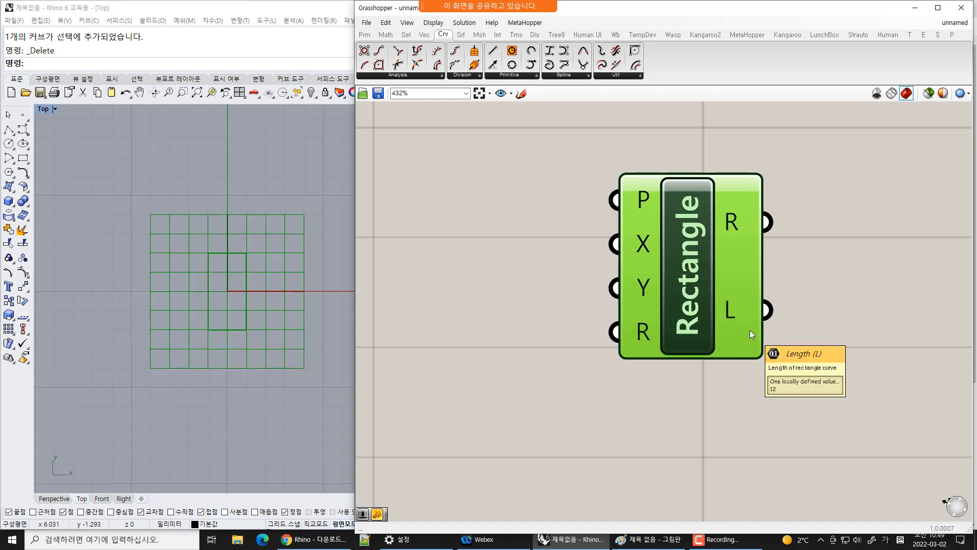
scroll(717, 272, down, 2)
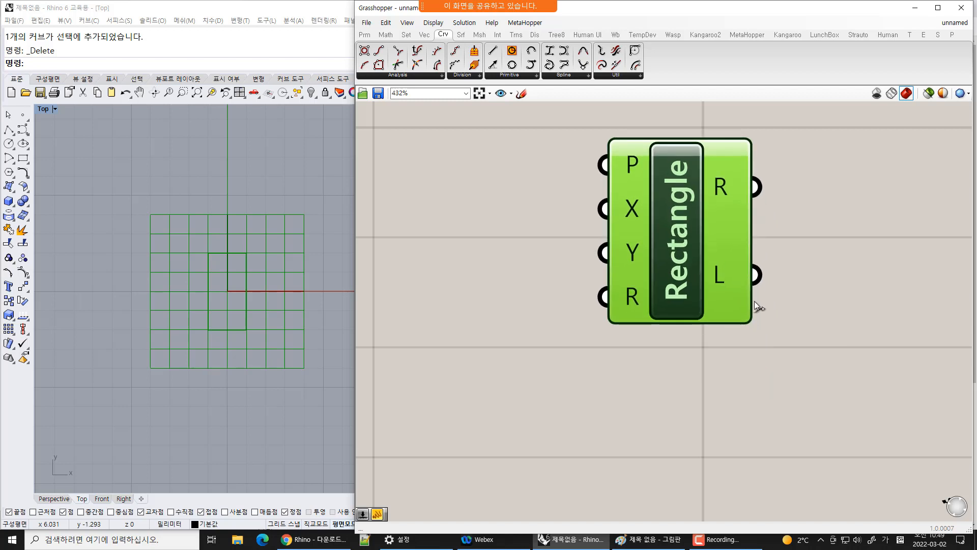
right_drag(601, 249, 596, 276)
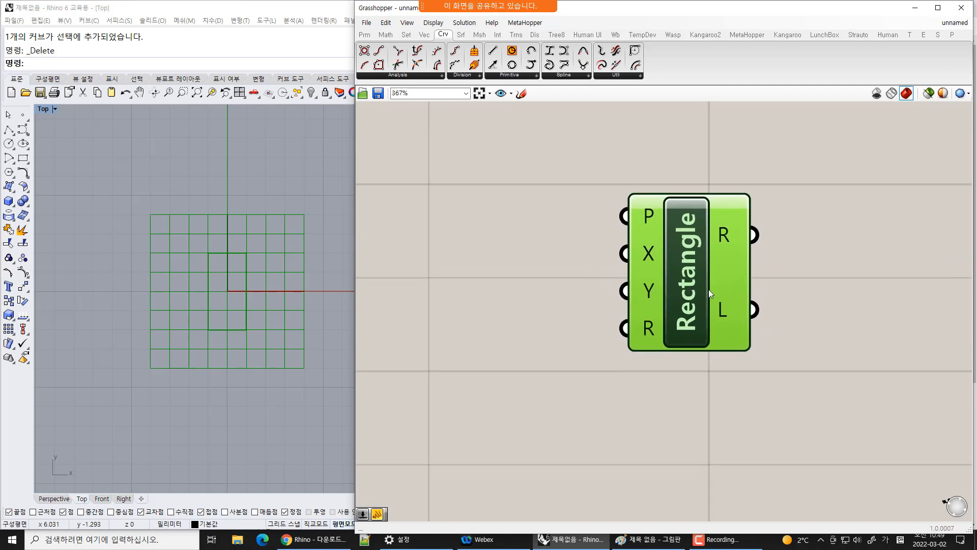
drag(690, 287, 713, 293)
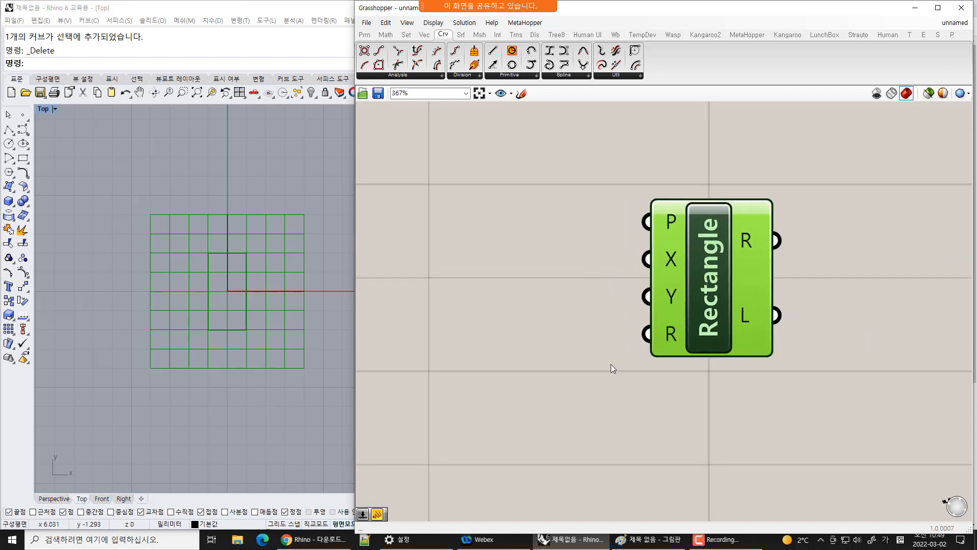
scroll(723, 329, down, 2)
scroll(559, 286, down, 2)
right_drag(557, 293, 503, 283)
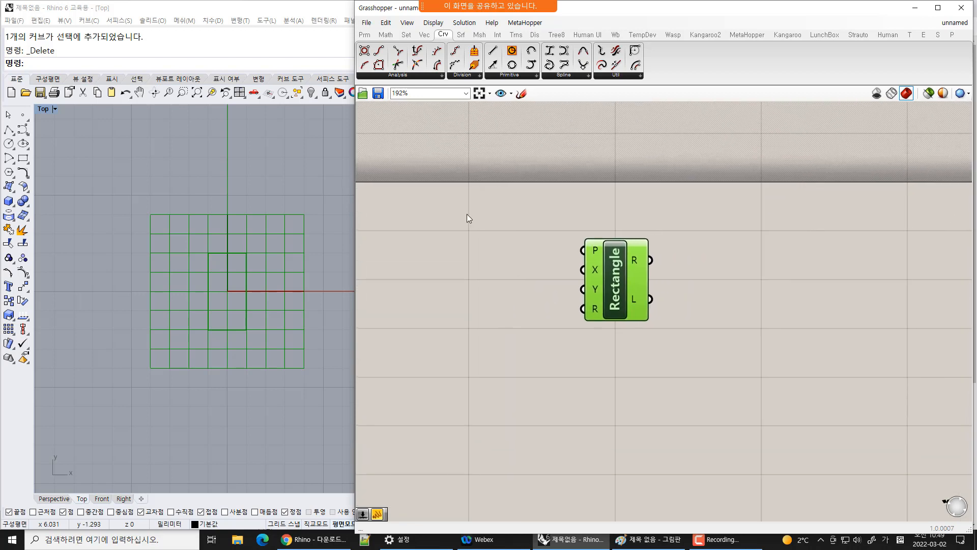
Place a Number Slider from the Params input group and connect it to the Rectangle's X input
click(364, 37)
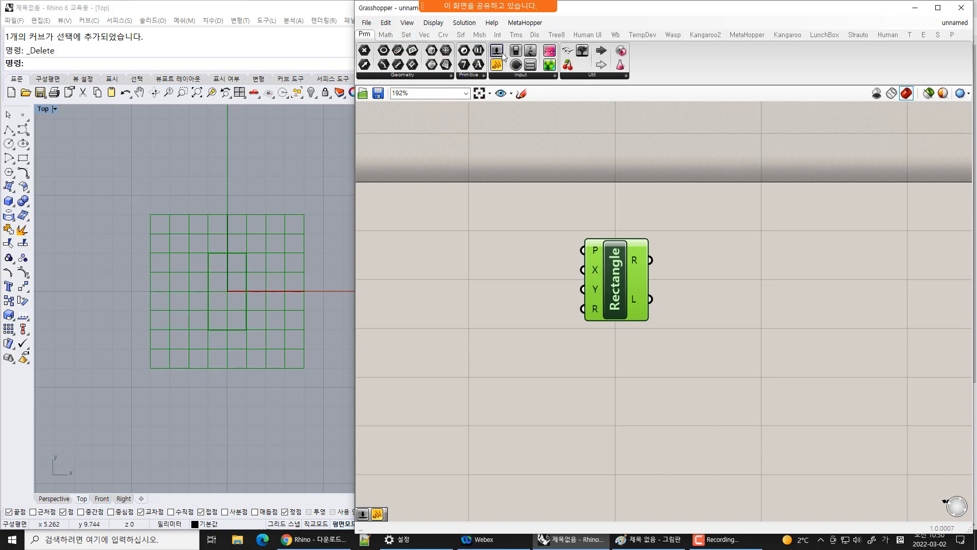
drag(497, 51, 472, 254)
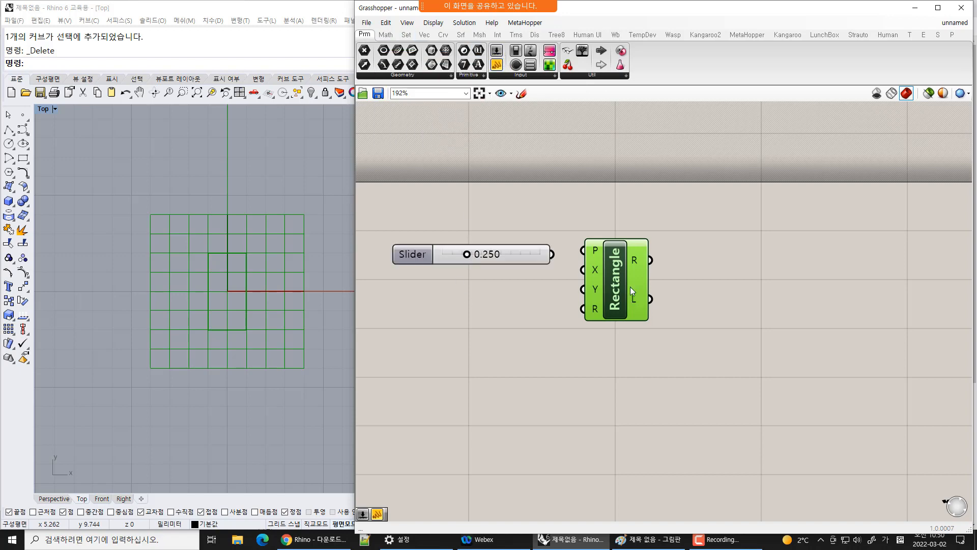
drag(630, 290, 659, 278)
drag(552, 254, 622, 258)
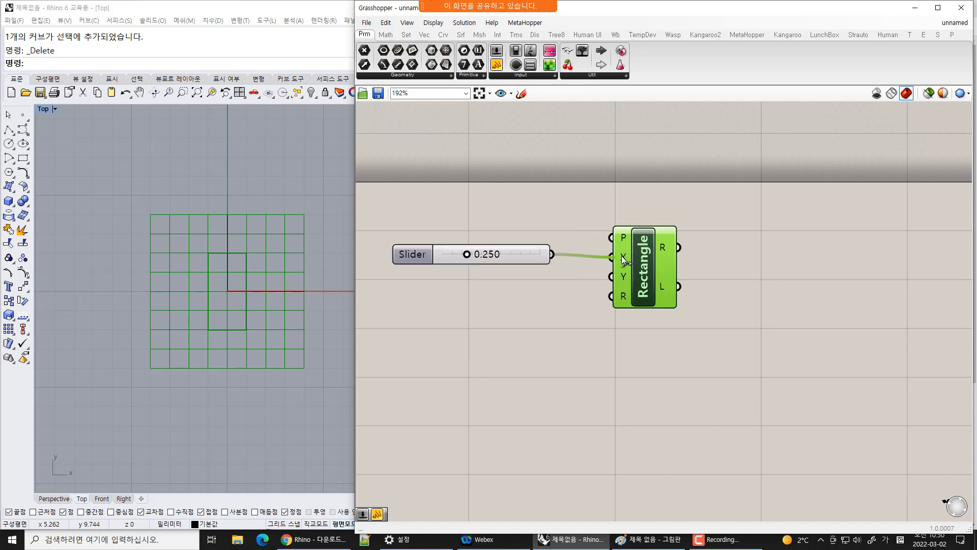
click(568, 278)
Name the slider X Size and slide its value to 0.000
click(508, 257)
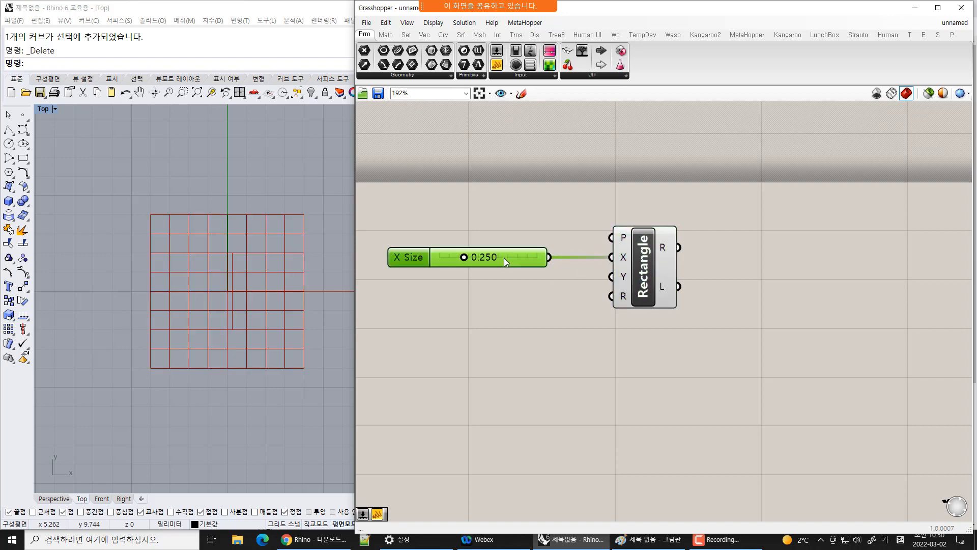
drag(464, 257, 436, 257)
click(649, 280)
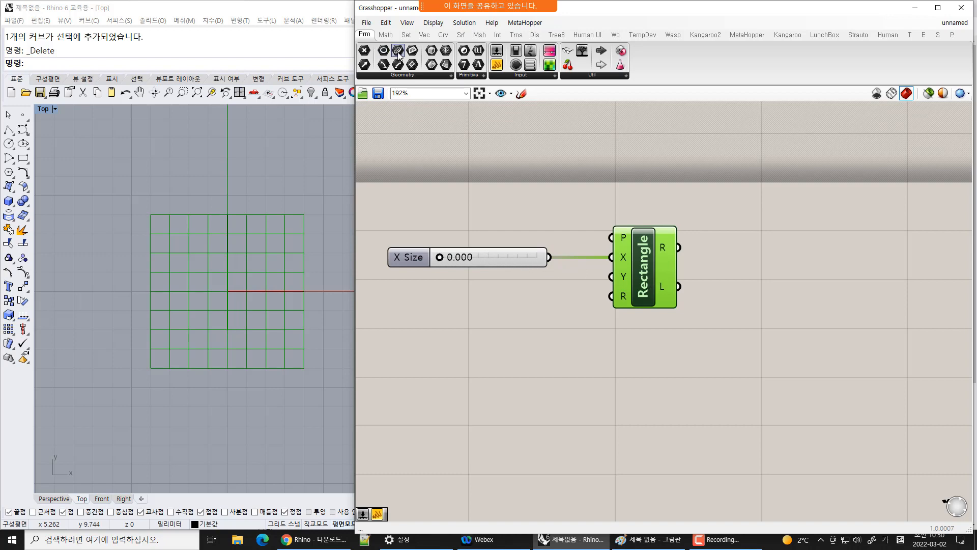
Place a Curve parameter beside the Rectangle and connect the Rectangle's R output to it
drag(398, 53, 746, 247)
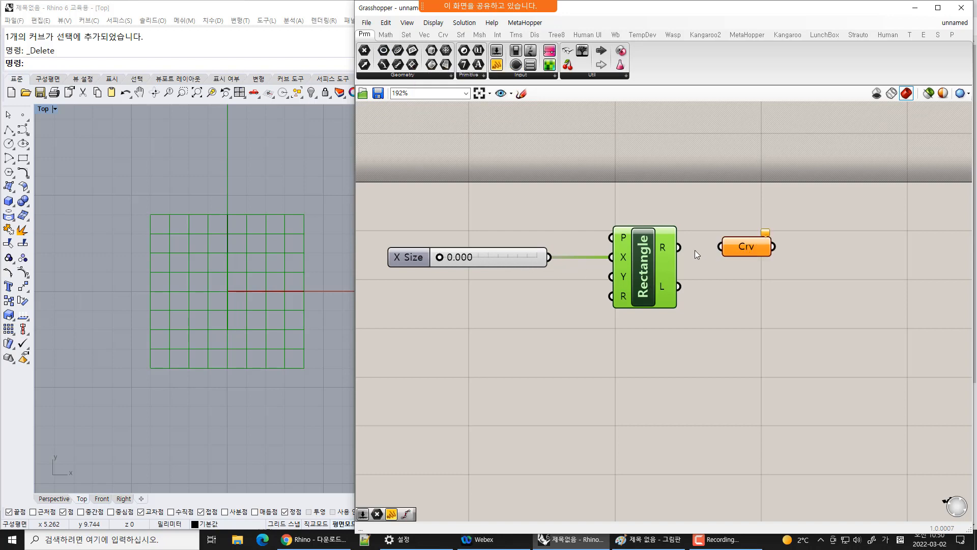
drag(679, 247, 763, 247)
click(837, 306)
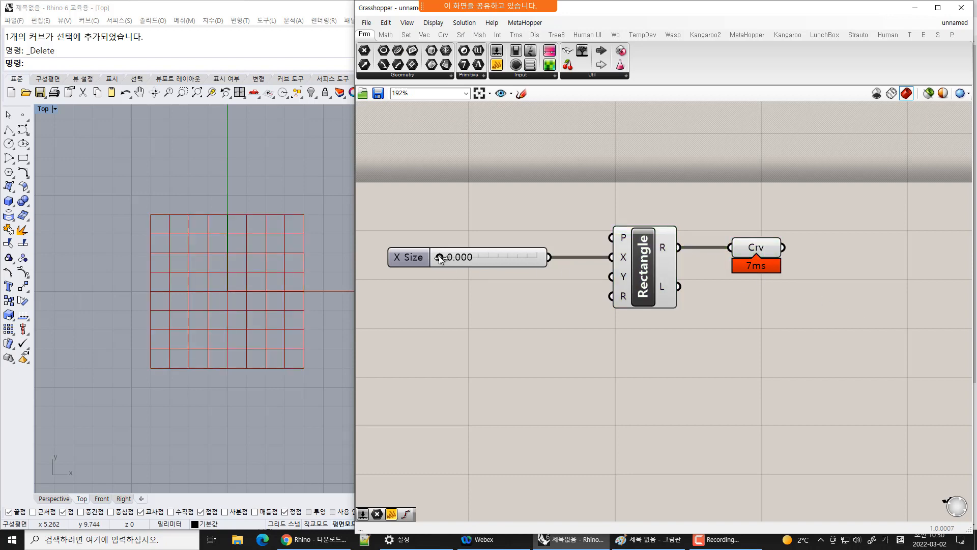
Select the Curve parameter to preview the rectangle and set the X Size slider to 1.000
drag(438, 257, 485, 256)
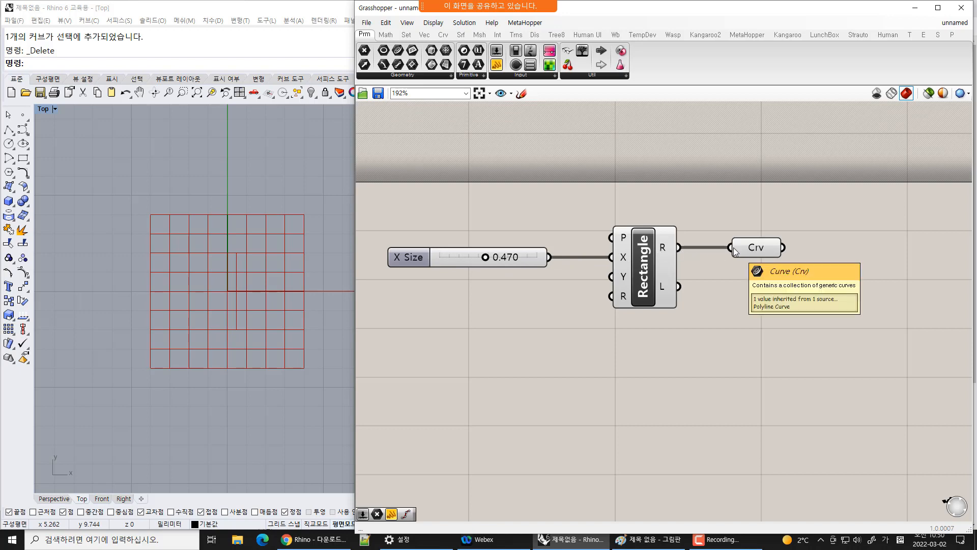
mouse_move(662, 248)
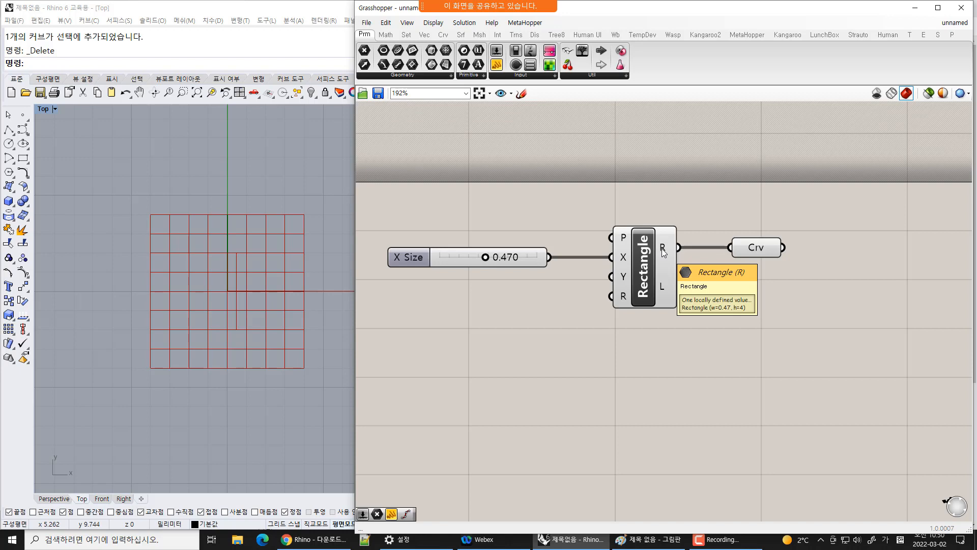
mouse_move(749, 249)
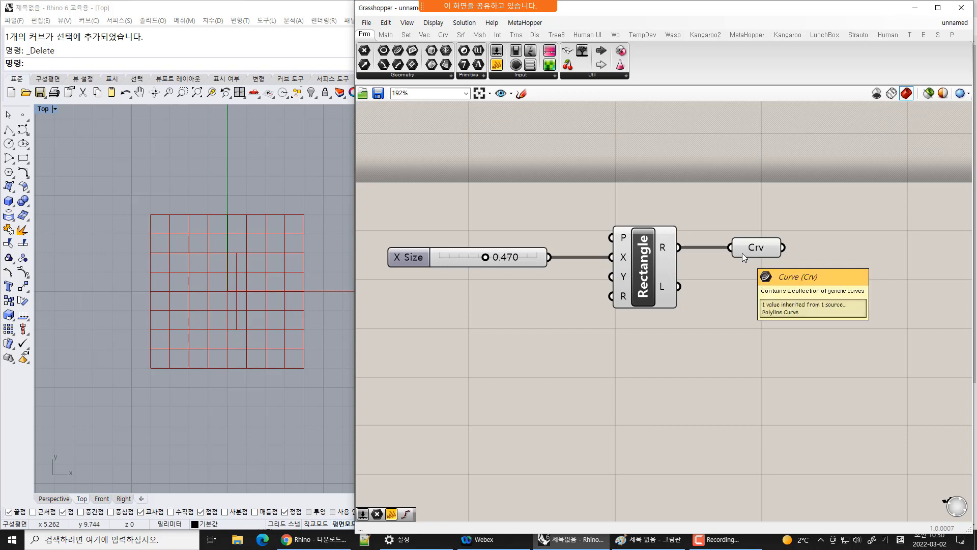
click(742, 252)
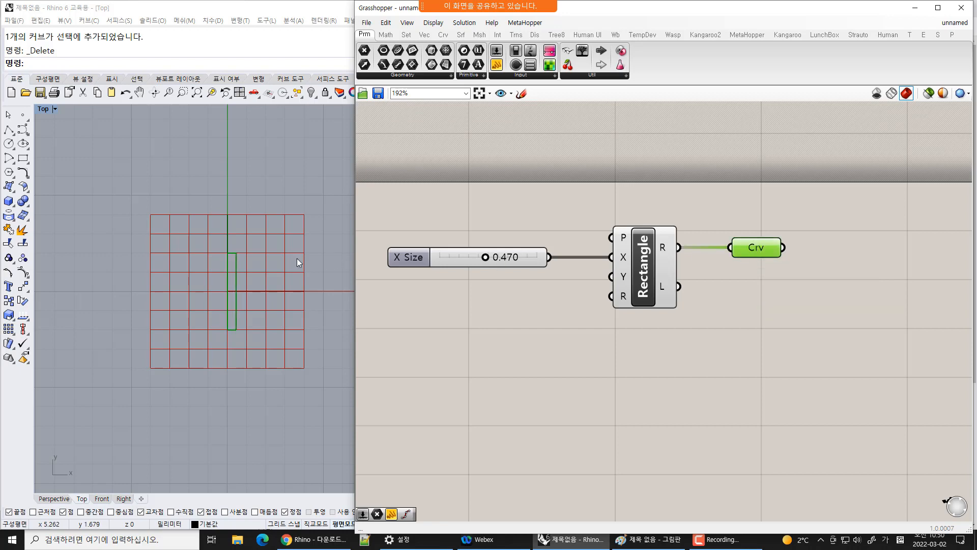
scroll(239, 292, up, 5)
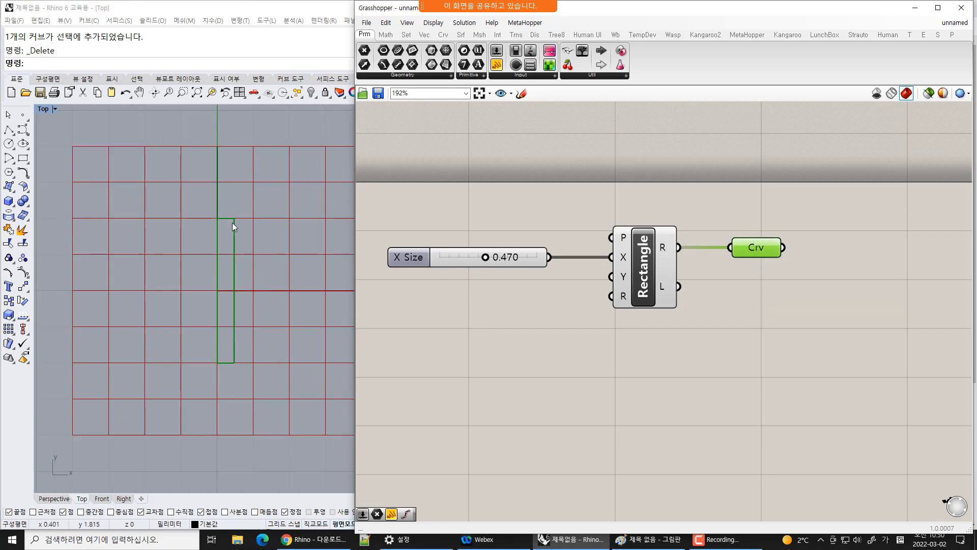
drag(486, 259, 558, 271)
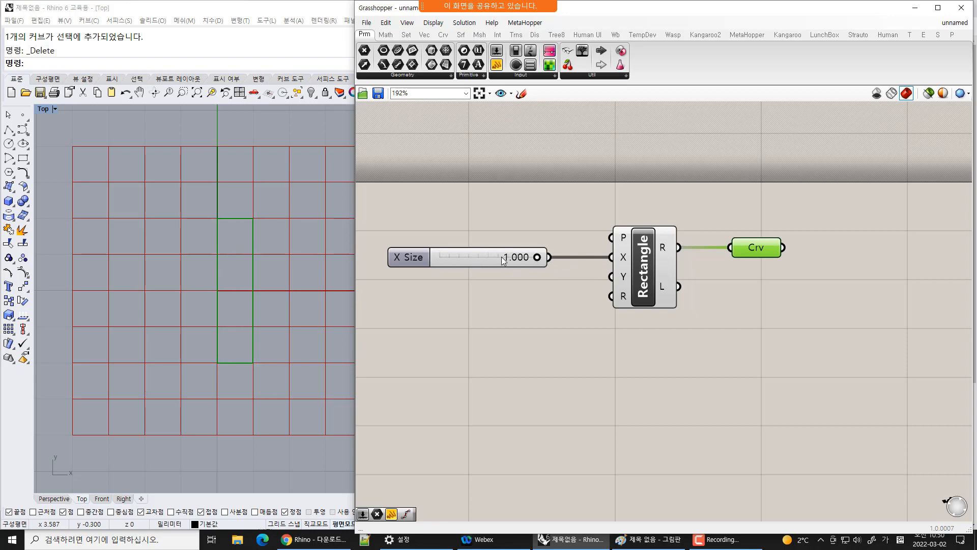
Copy and paste the X Size slider, placing the duplicate just below it
click(484, 262)
key(ctrl+c)
key(ctrl+v)
drag(493, 267, 484, 289)
Connect the duplicated slider to the Rectangle's Y input and name it Y Size
drag(550, 290, 612, 276)
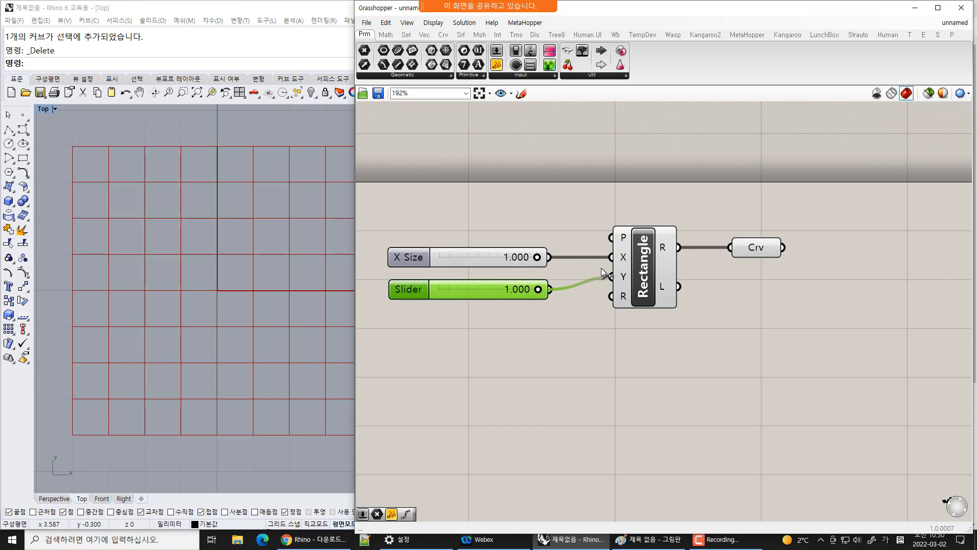
click(589, 388)
click(750, 253)
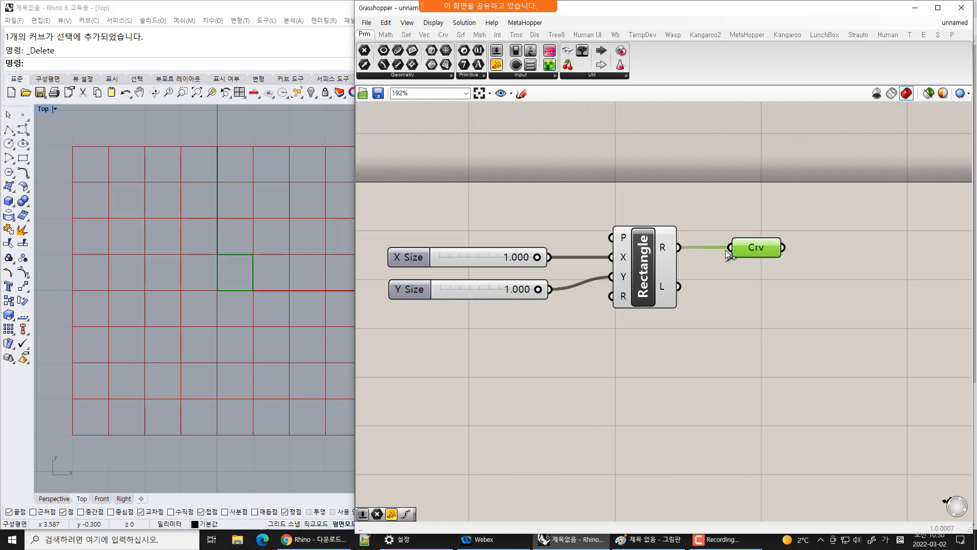
Adjust the X Size and Y Size sliders, ending at 0.723 and 0.708
drag(536, 294, 482, 294)
drag(538, 257, 510, 257)
drag(482, 289, 507, 259)
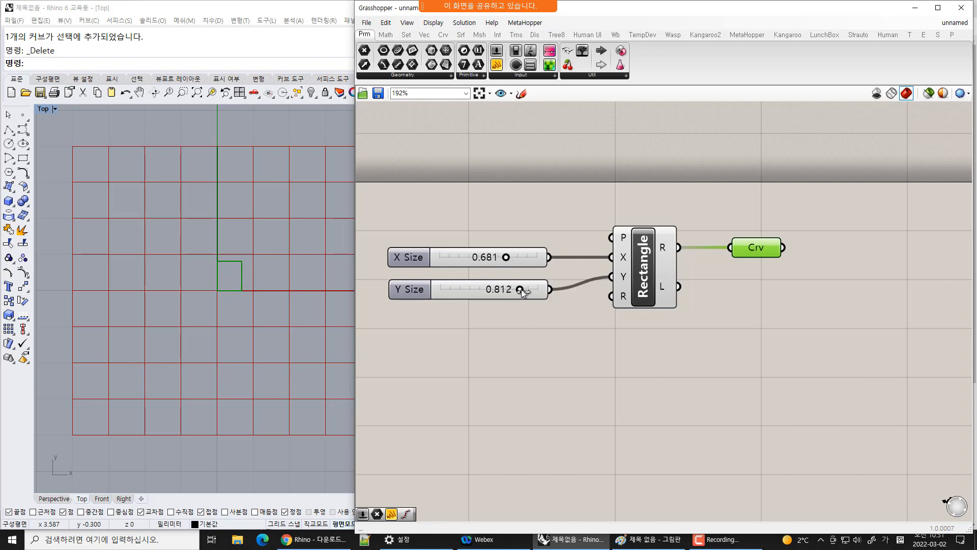
mouse_move(522, 291)
mouse_down()
mouse_move(509, 291)
mouse_move(516, 297)
mouse_up()
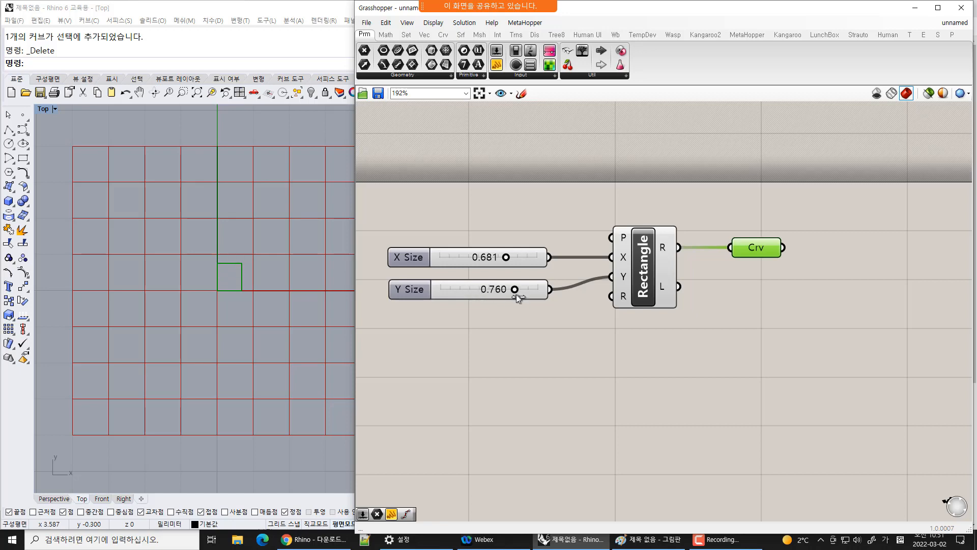
drag(506, 257, 535, 292)
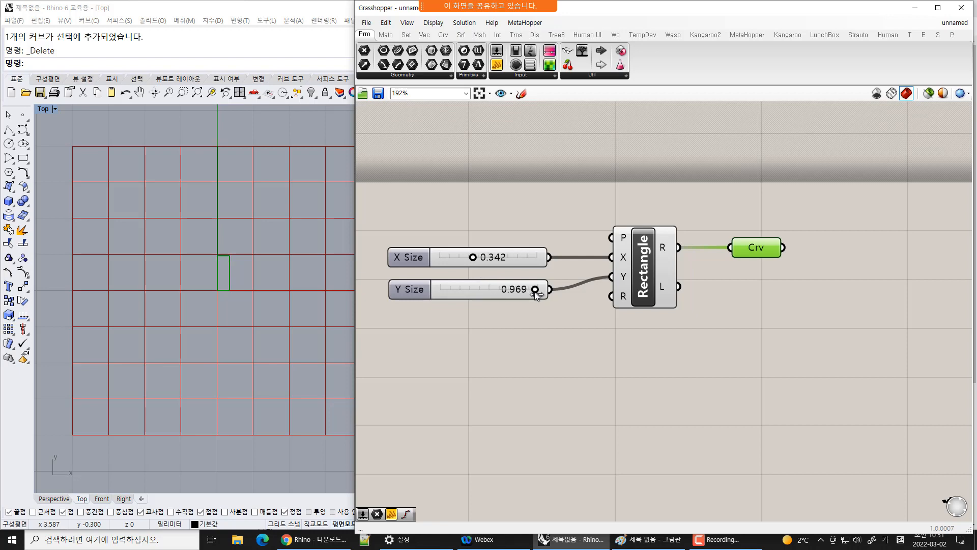
drag(473, 257, 509, 269)
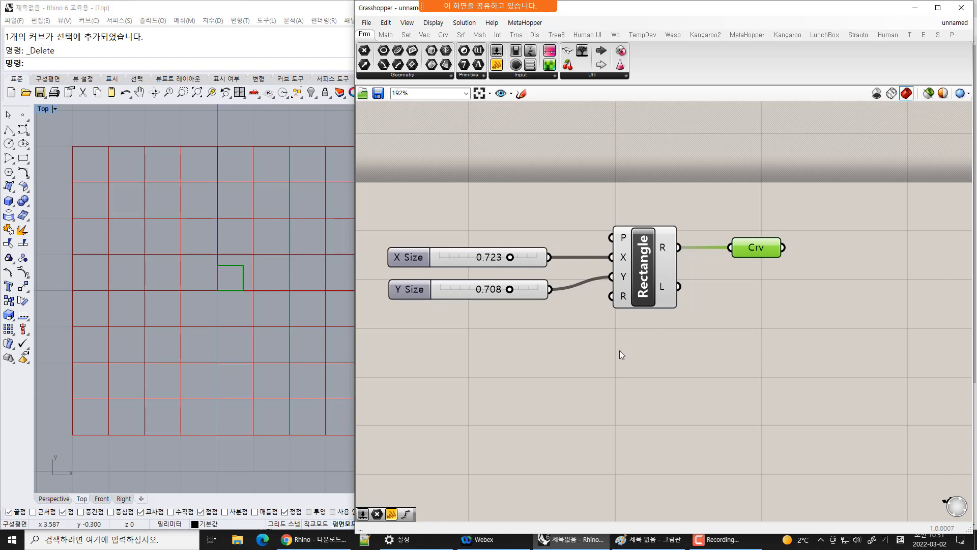
Rearrange the Rectangle component and the Curve parameter on the canvas
drag(648, 285, 657, 298)
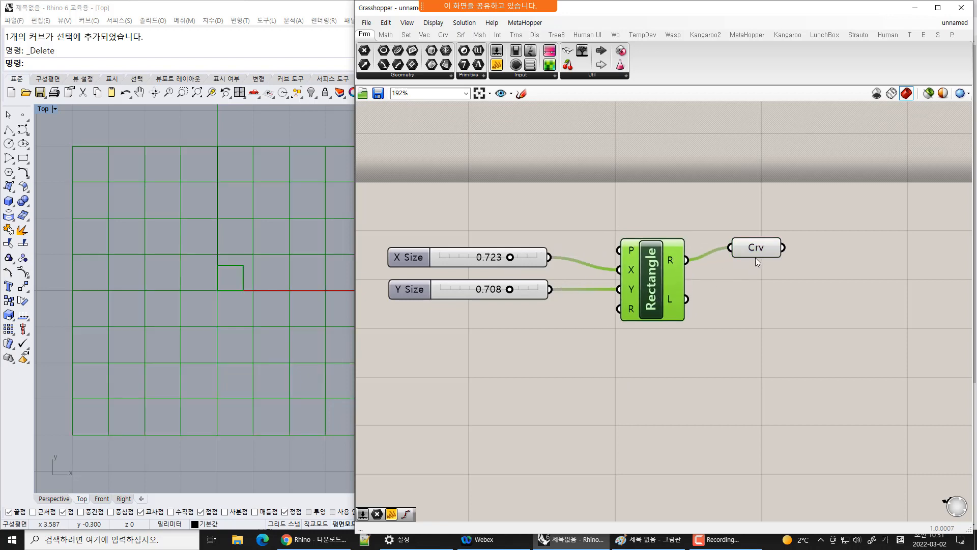
drag(755, 258, 773, 253)
drag(648, 289, 654, 283)
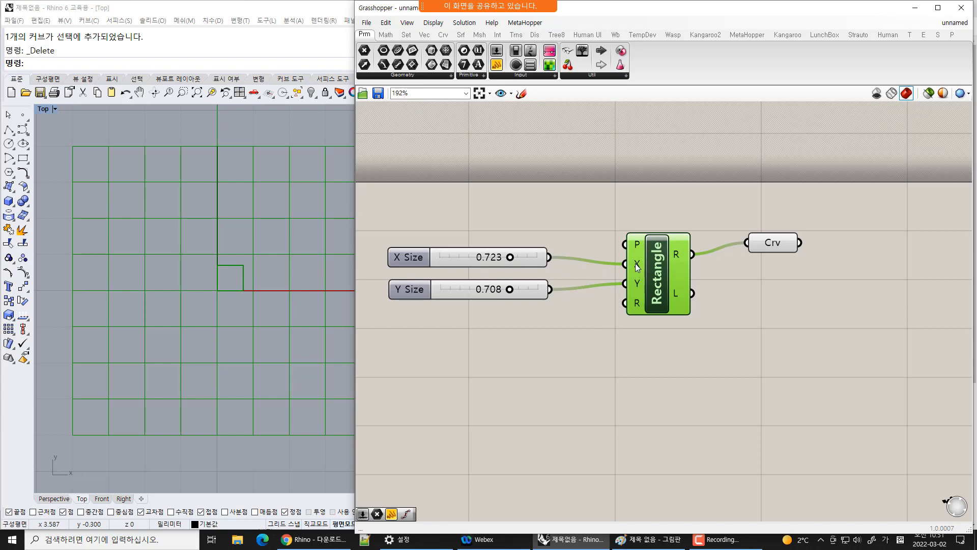
Inspect the tooltips of the Rectangle component's inputs and outputs
mouse_move(637, 267)
mouse_move(640, 265)
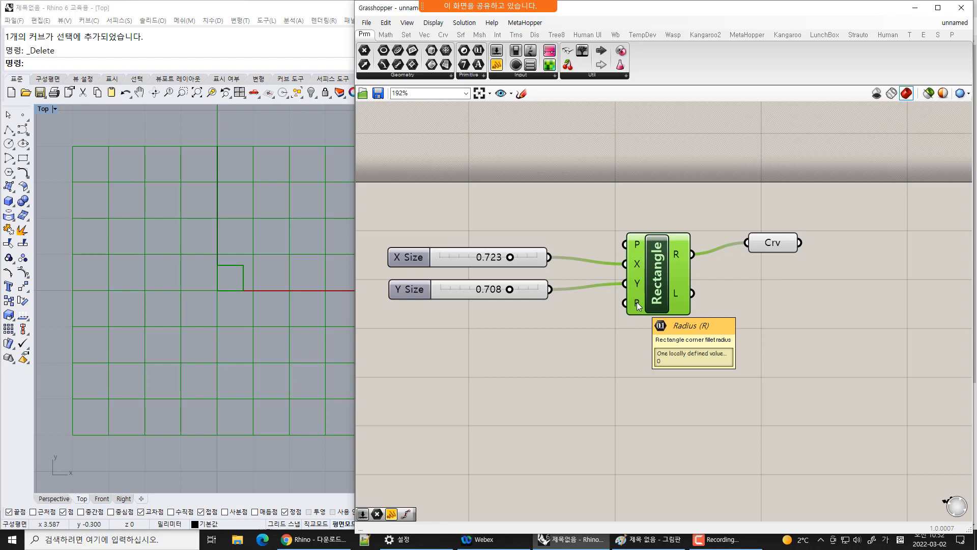
mouse_move(638, 301)
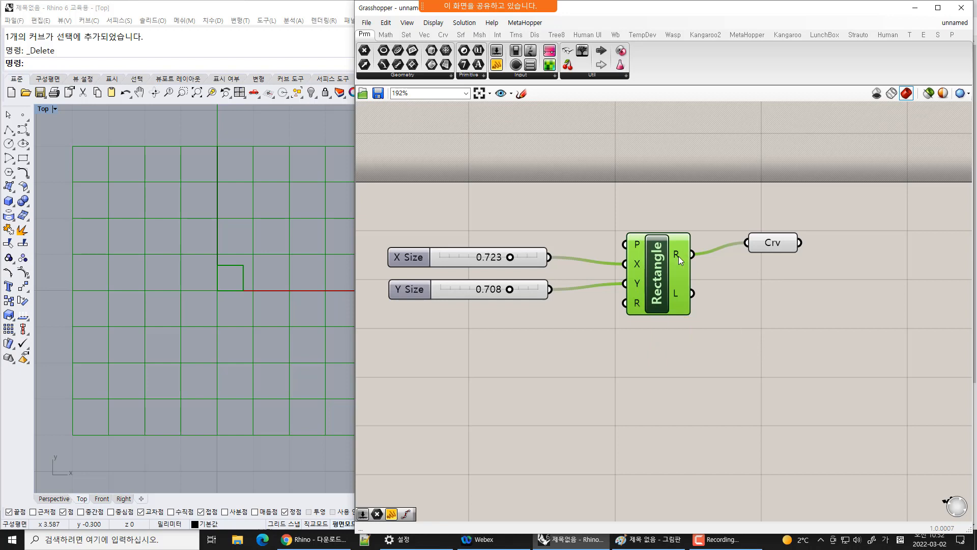
mouse_move(679, 258)
mouse_move(676, 298)
mouse_move(635, 247)
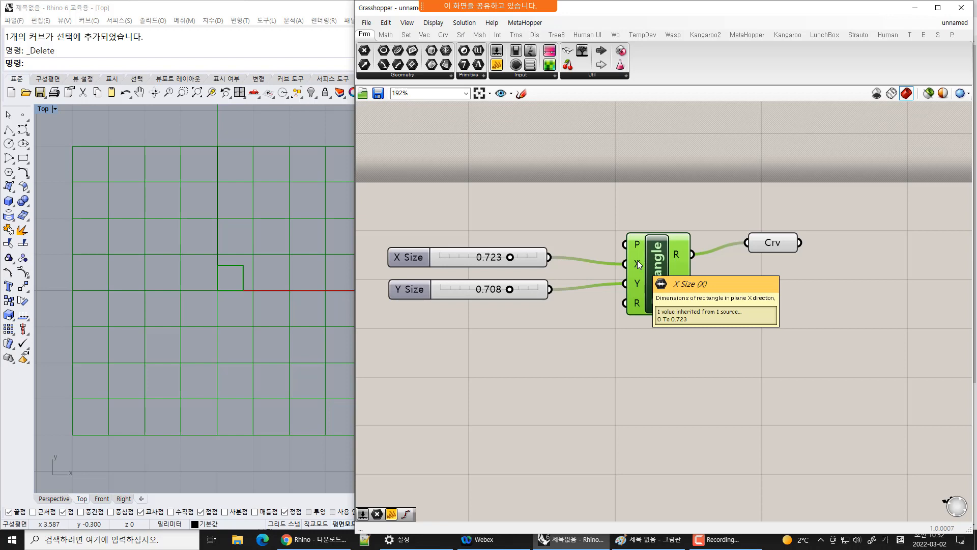
Place a Domain parameter from the Primitive group onto the canvas above the Rectangle
click(467, 76)
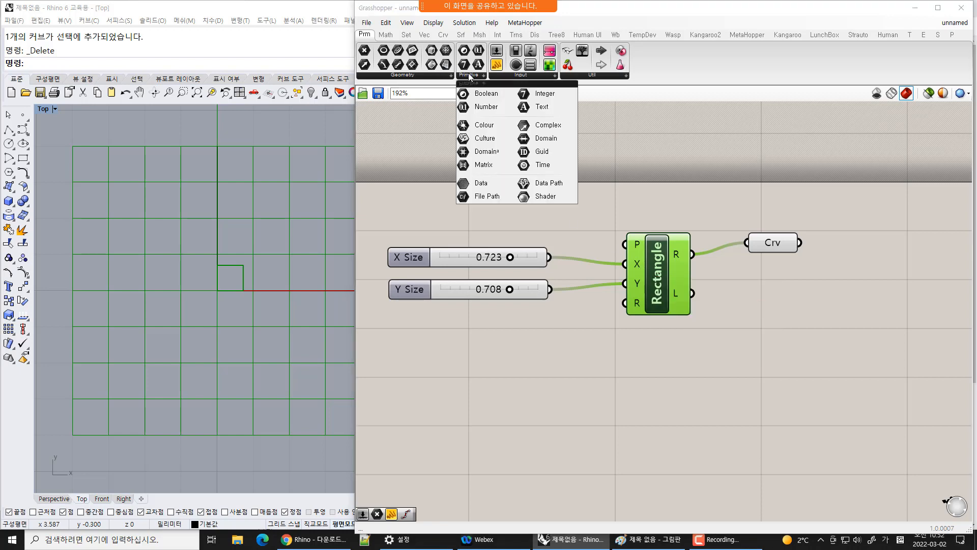
click(571, 145)
click(603, 208)
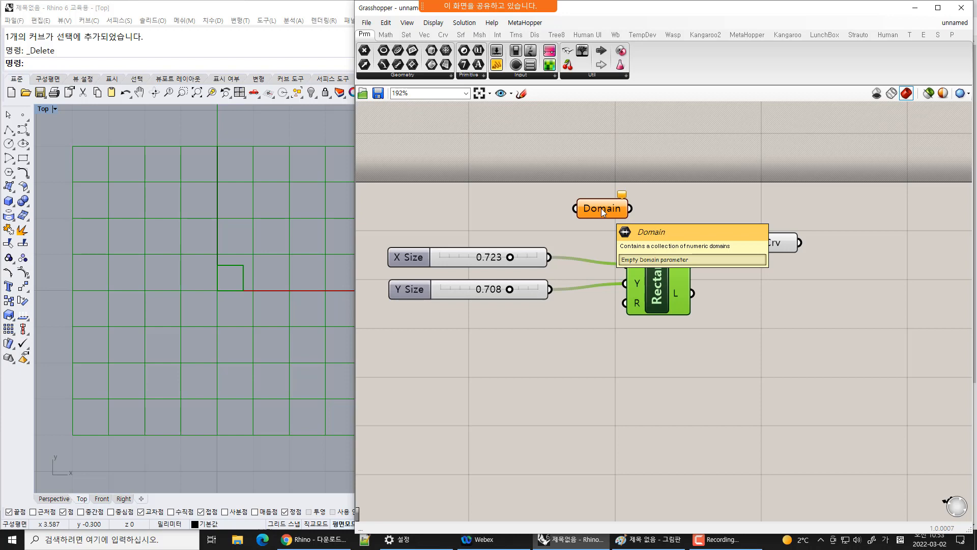
click(591, 351)
Rearrange the Rectangle, Curve and Domain parameters on the canvas
drag(662, 288, 705, 276)
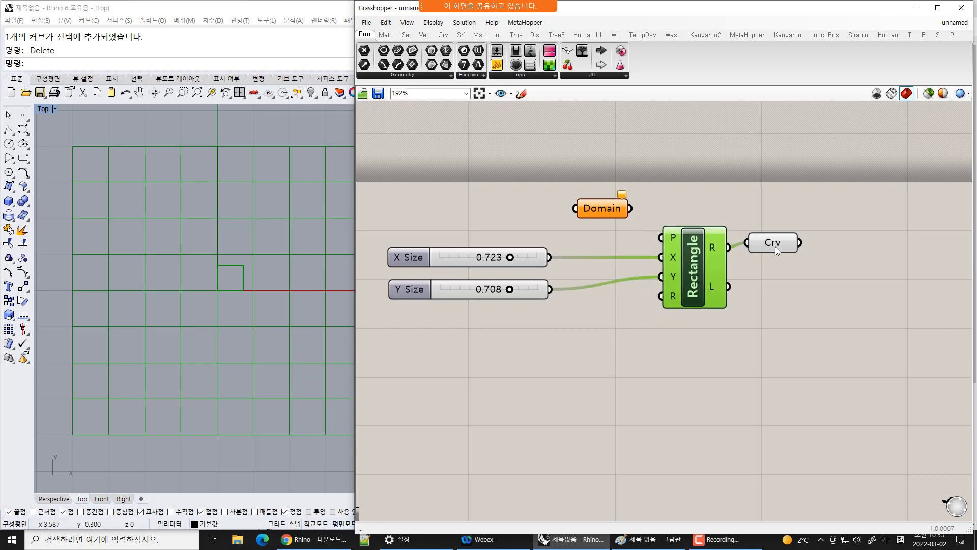
drag(774, 247, 800, 251)
drag(594, 213, 596, 212)
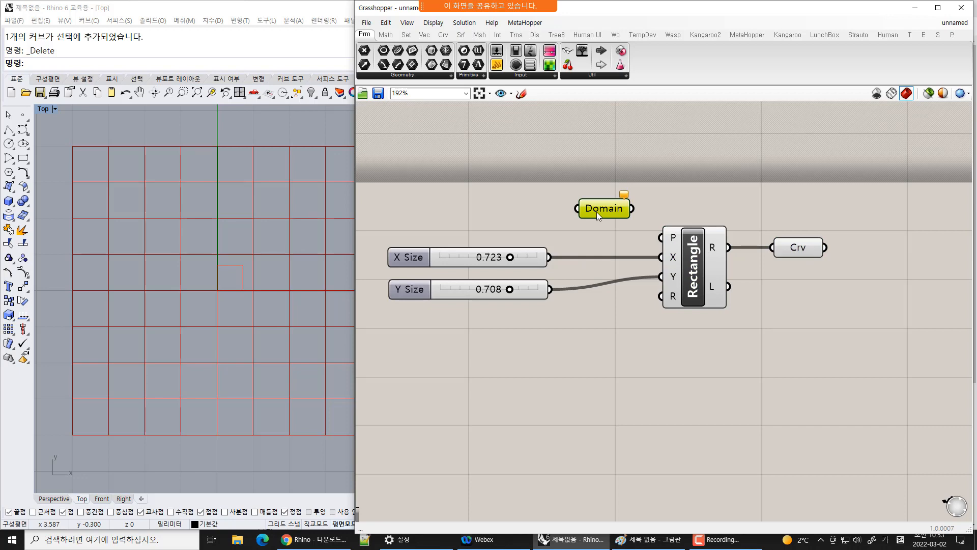
mouse_move(600, 212)
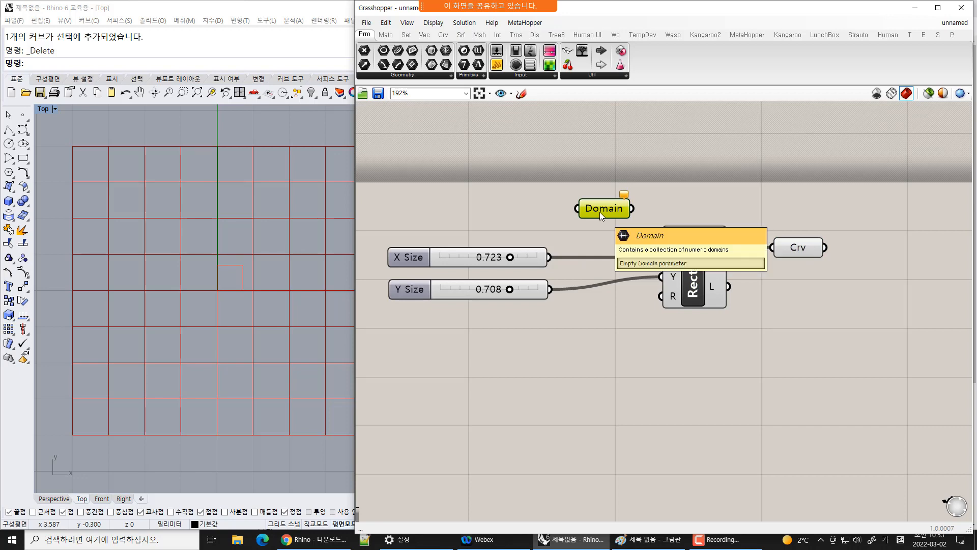
Place a Panel on the canvas and wire the X Size slider's output into it
drag(497, 64, 744, 184)
drag(550, 256, 401, 163)
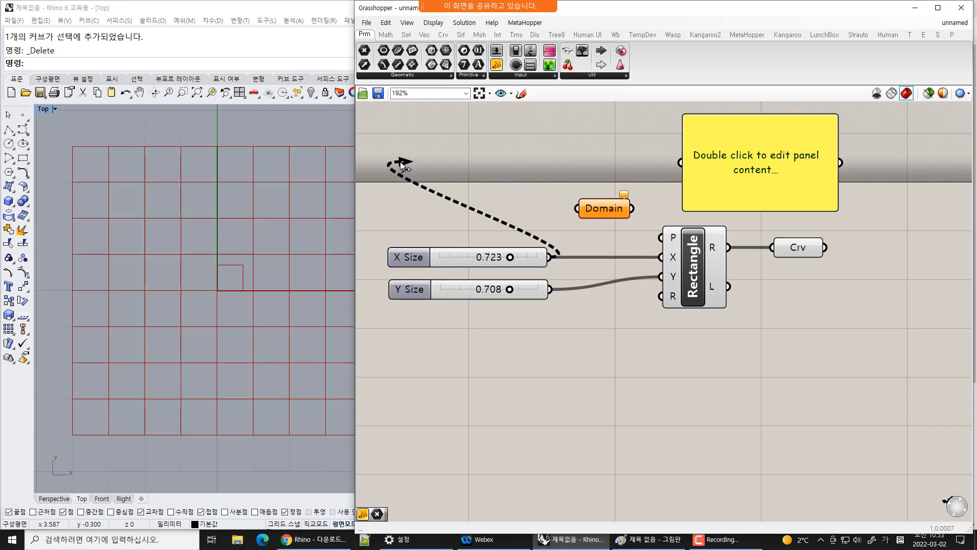
drag(402, 163, 644, 182)
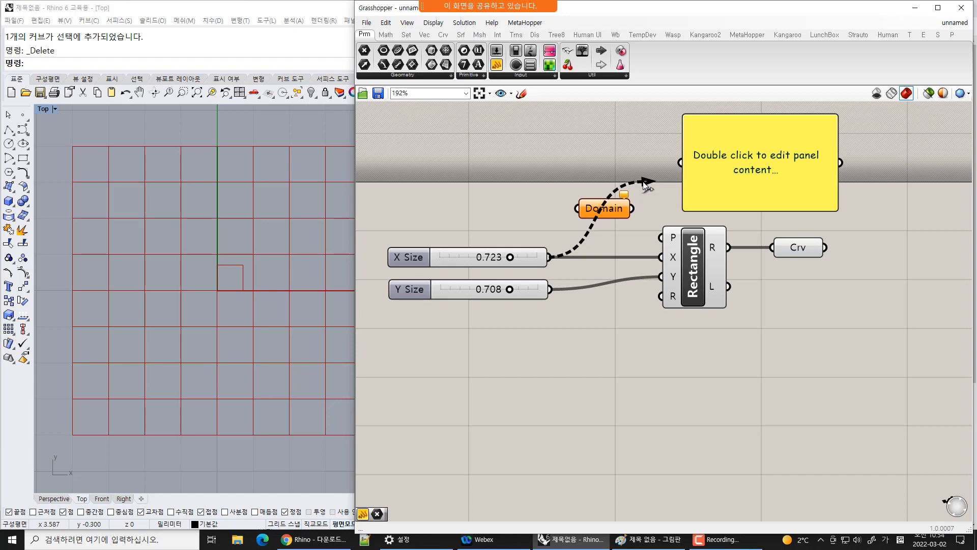
drag(644, 183, 677, 177)
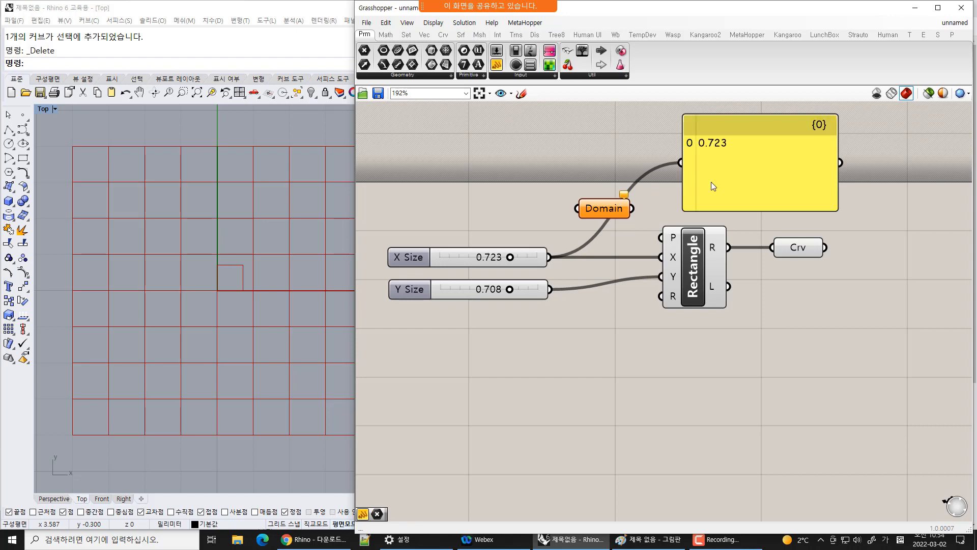
drag(711, 182, 685, 180)
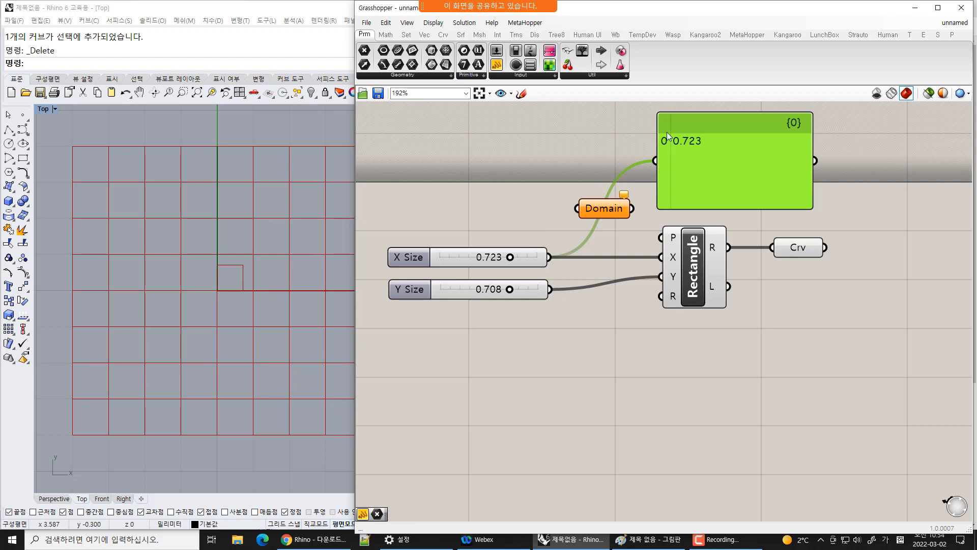
click(659, 219)
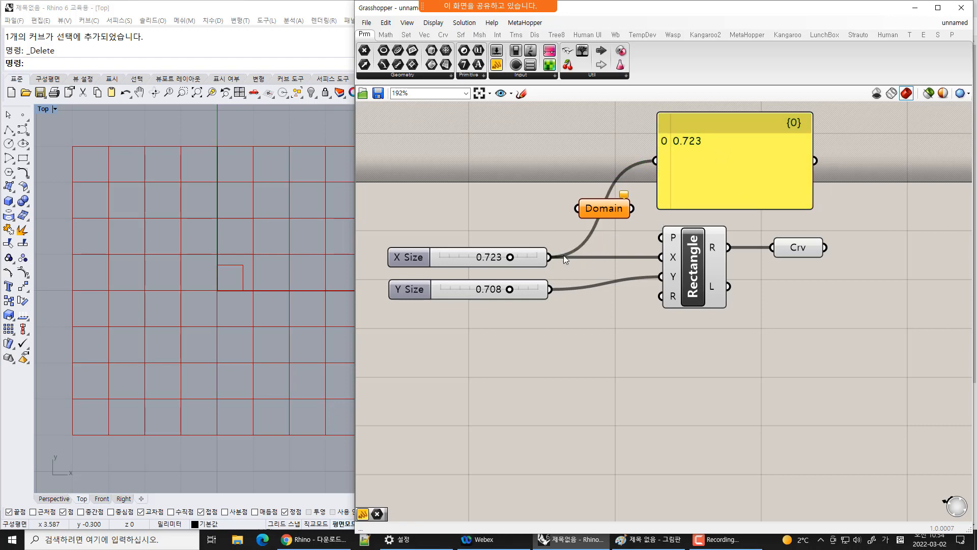
Connect the slider into the Domain parameter and route the Domain output into the Panel
drag(550, 256, 578, 209)
click(606, 210)
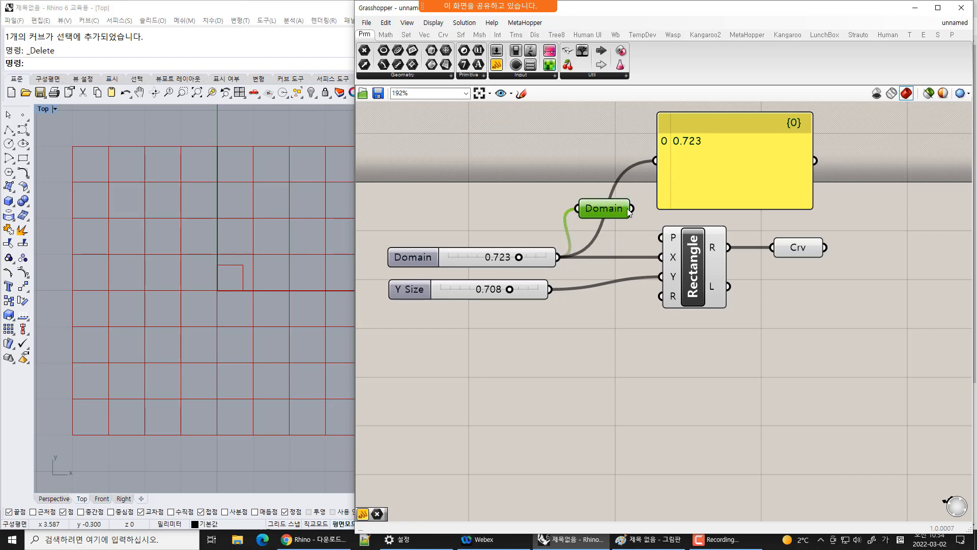
drag(633, 209, 655, 161)
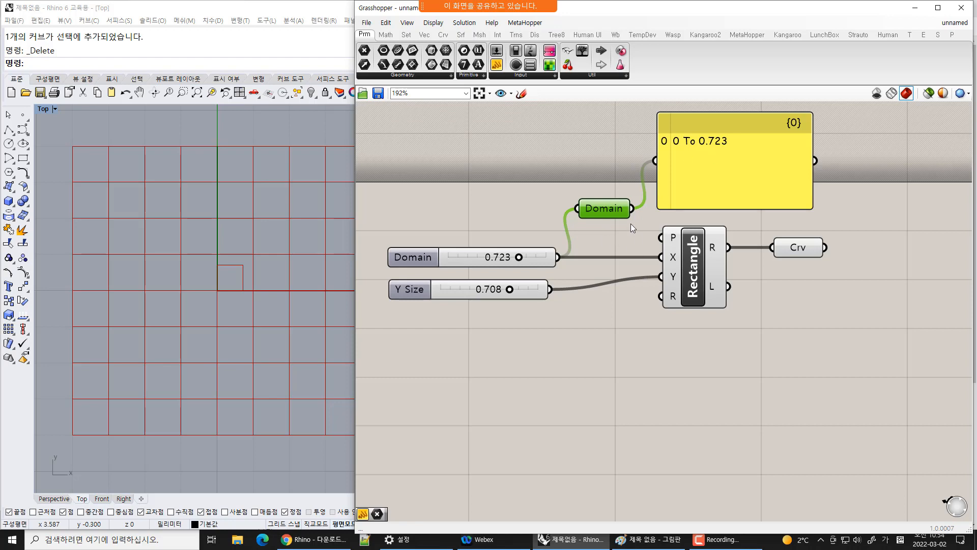
Reposition the Domain parameter and set the connected slider to 0.582
right_drag(619, 242, 610, 264)
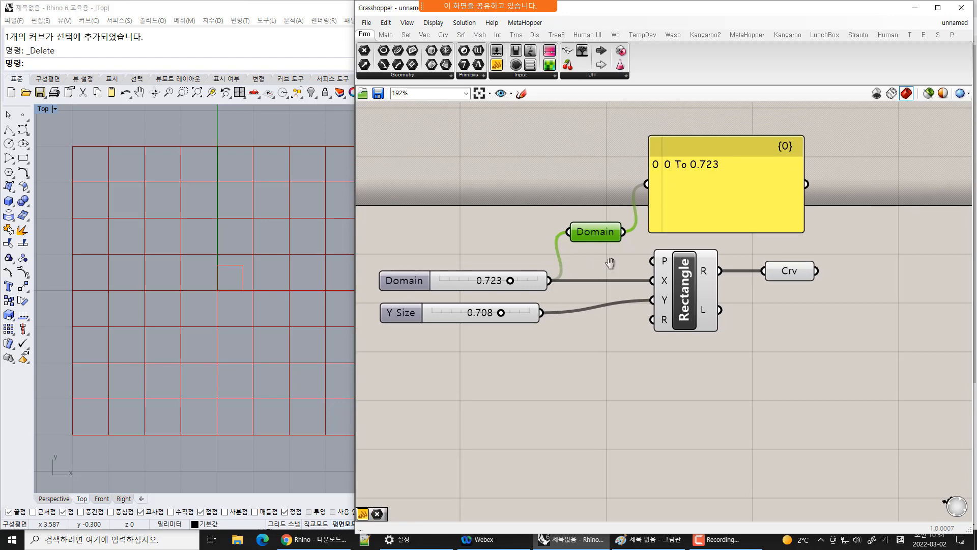
drag(599, 236, 600, 229)
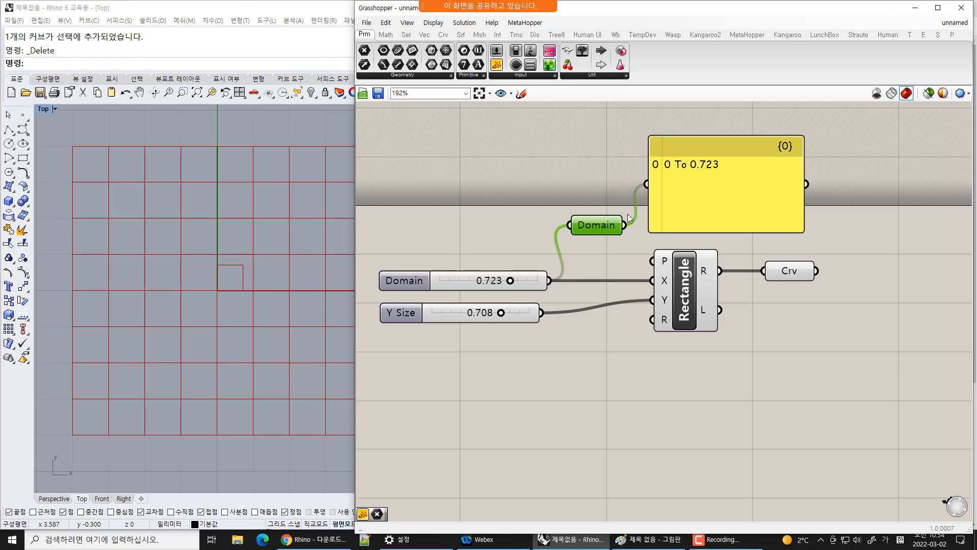
mouse_move(606, 227)
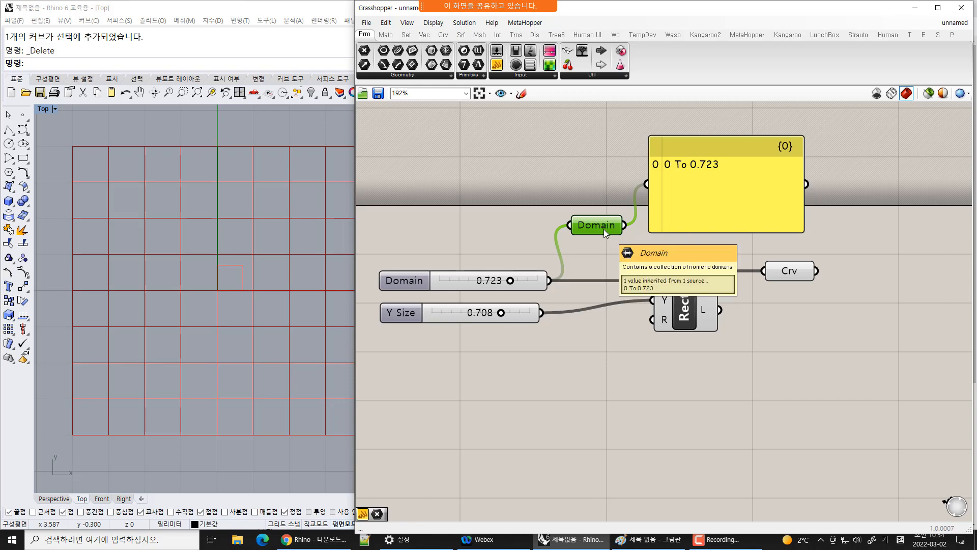
drag(603, 230, 598, 231)
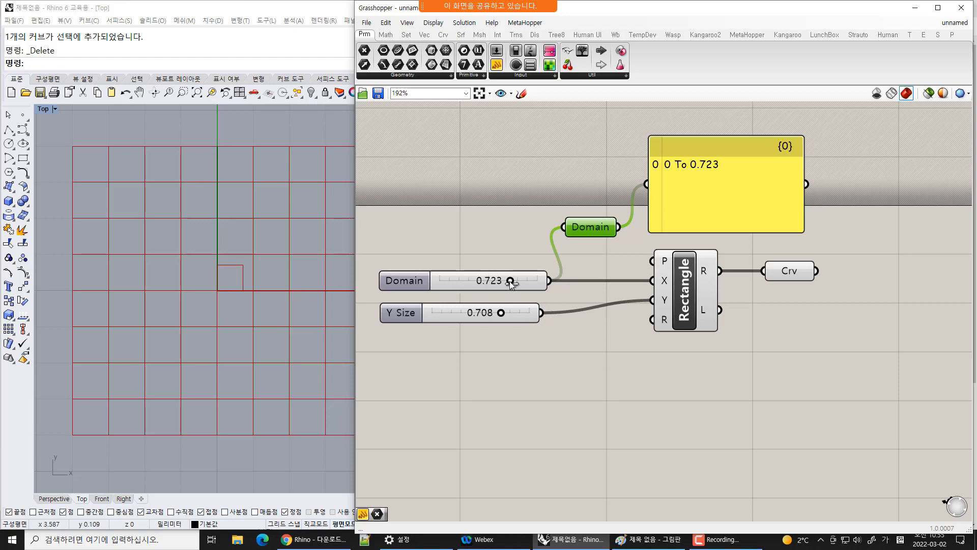
drag(510, 281, 491, 286)
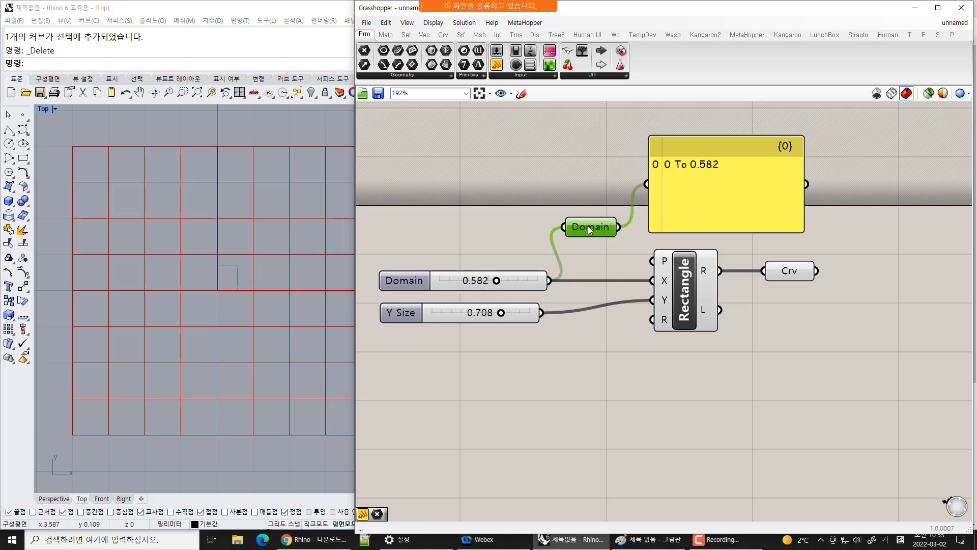
drag(588, 225, 597, 218)
Place a Construct Domain component from the Math tab's Domain group above the sliders
click(388, 35)
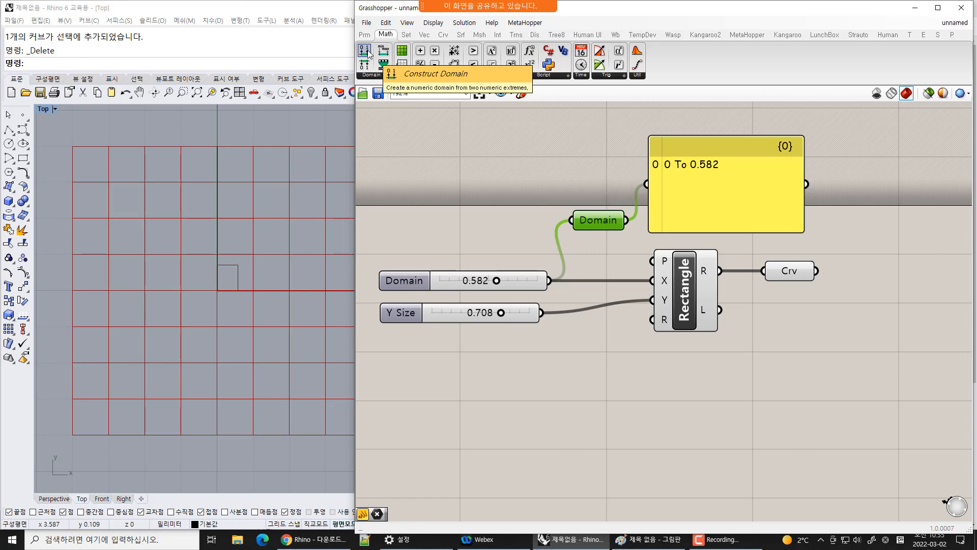
drag(368, 52, 535, 169)
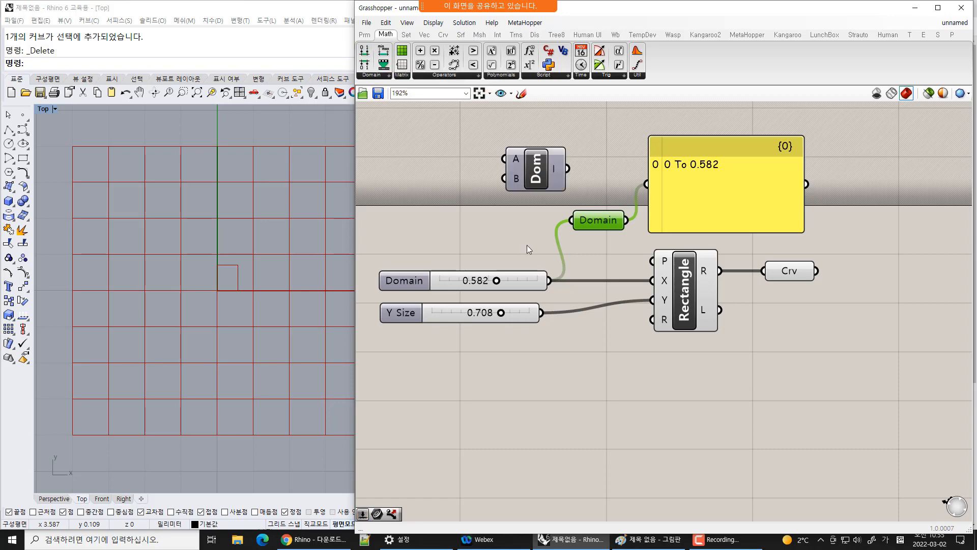
click(522, 248)
Copy and paste the two sliders and move the copies beside the Construct Domain component
drag(360, 252, 571, 363)
key(ctrl+c)
key(ctrl+v)
drag(530, 324, 465, 191)
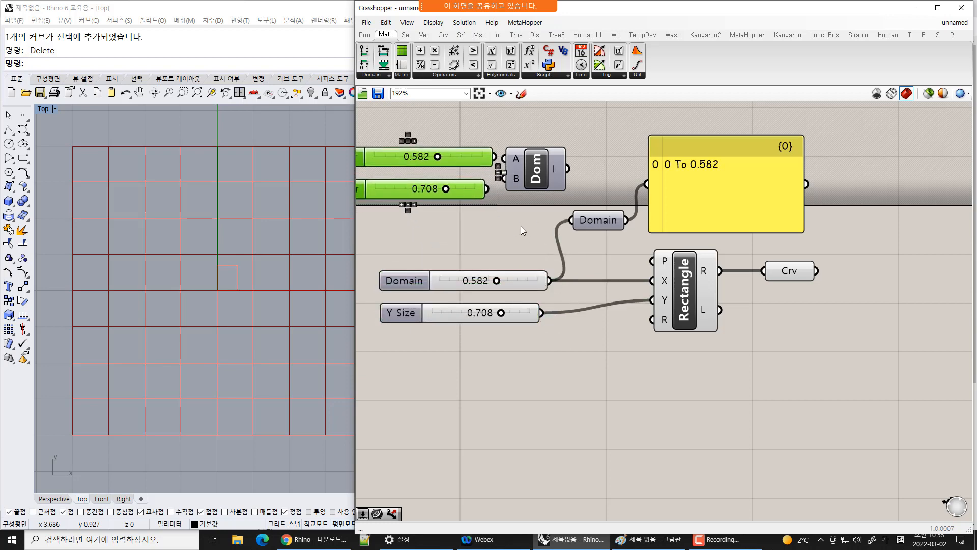
Wire the copied sliders into Construct Domain's A and B inputs and its output into the Panel
click(553, 150)
drag(553, 149, 556, 148)
drag(495, 158, 528, 158)
drag(527, 177, 487, 189)
drag(558, 175, 647, 183)
drag(713, 187, 718, 177)
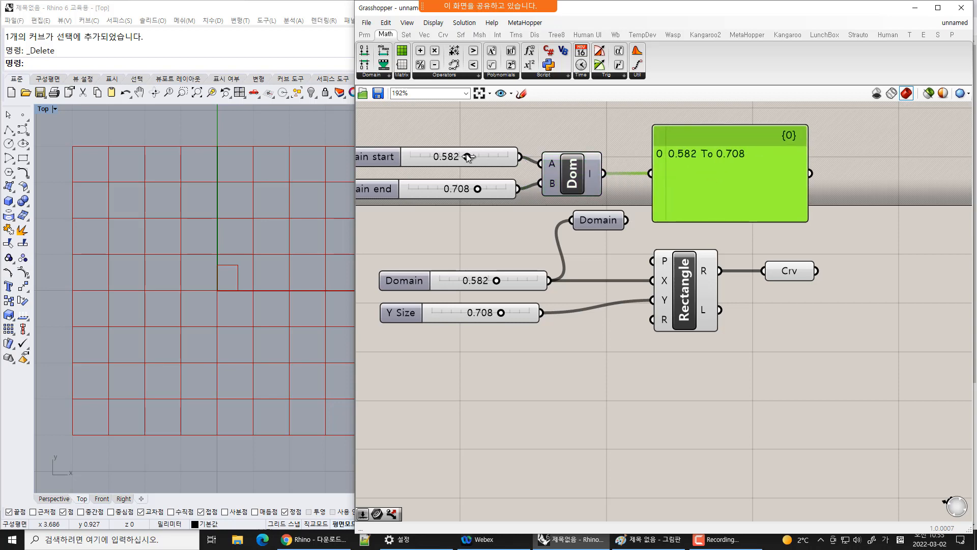
Set the Domain start slider to 0.149 and the Domain end slider to 0.697
drag(467, 156, 415, 159)
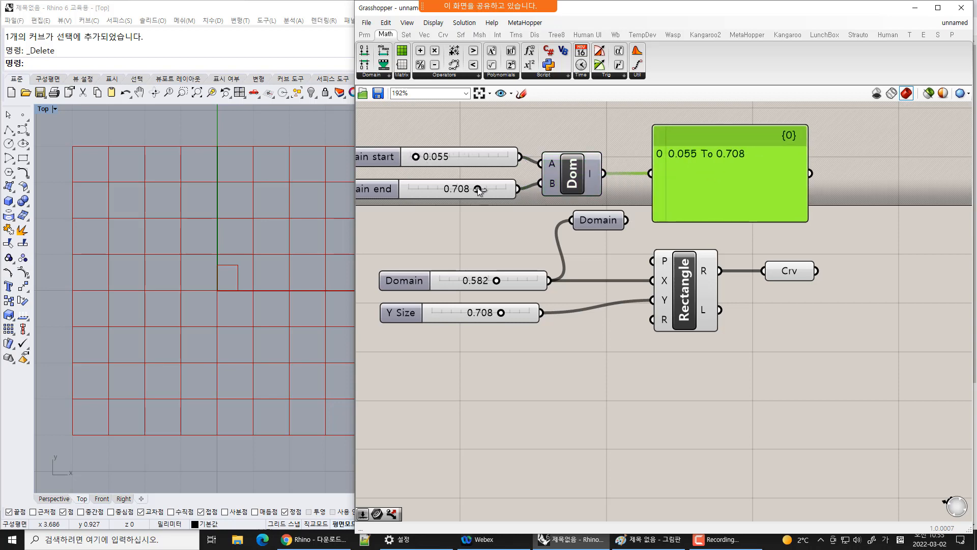
mouse_move(478, 187)
mouse_down()
mouse_move(504, 187)
mouse_move(478, 189)
mouse_up()
drag(415, 156, 425, 159)
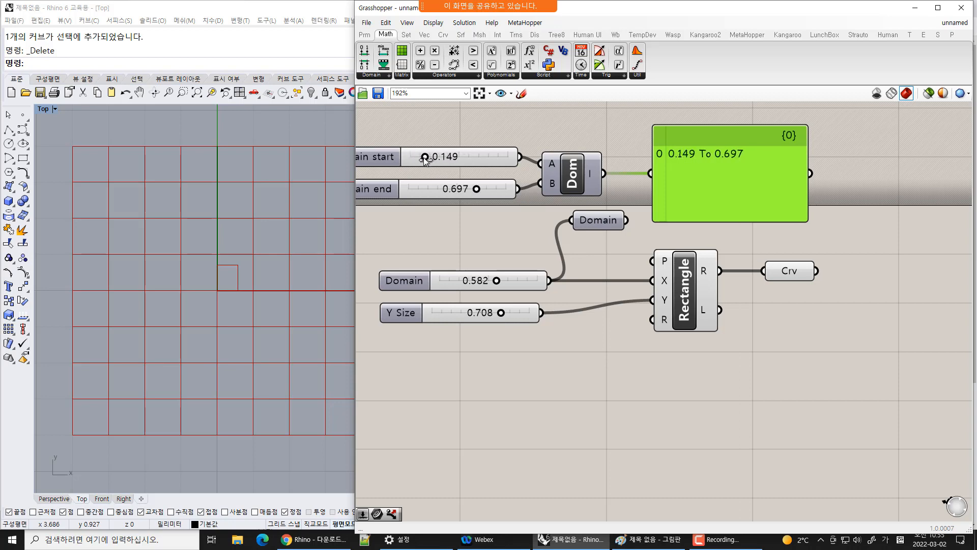
click(681, 233)
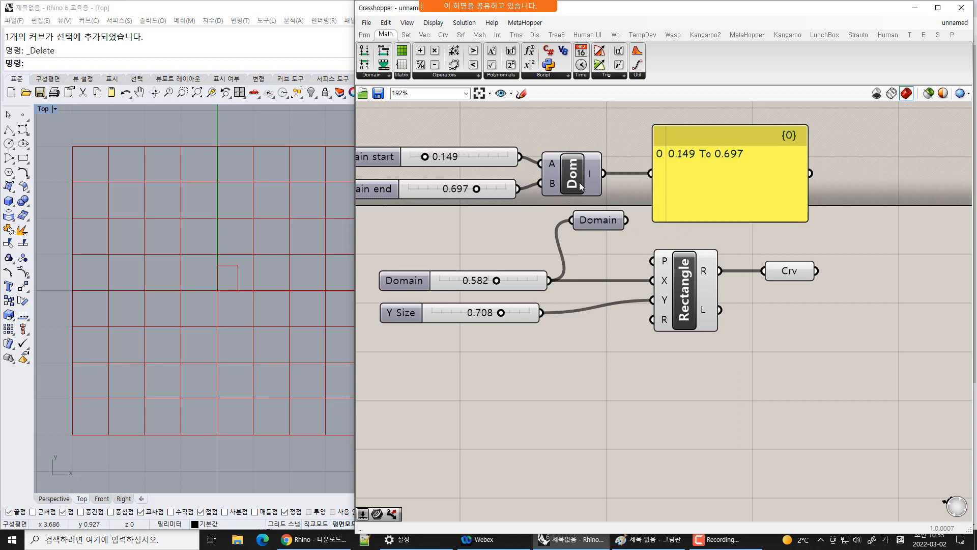
Wire the Construct Domain output into the Rectangle's X input and delete the old Domain parameter and its slider
drag(605, 173, 653, 281)
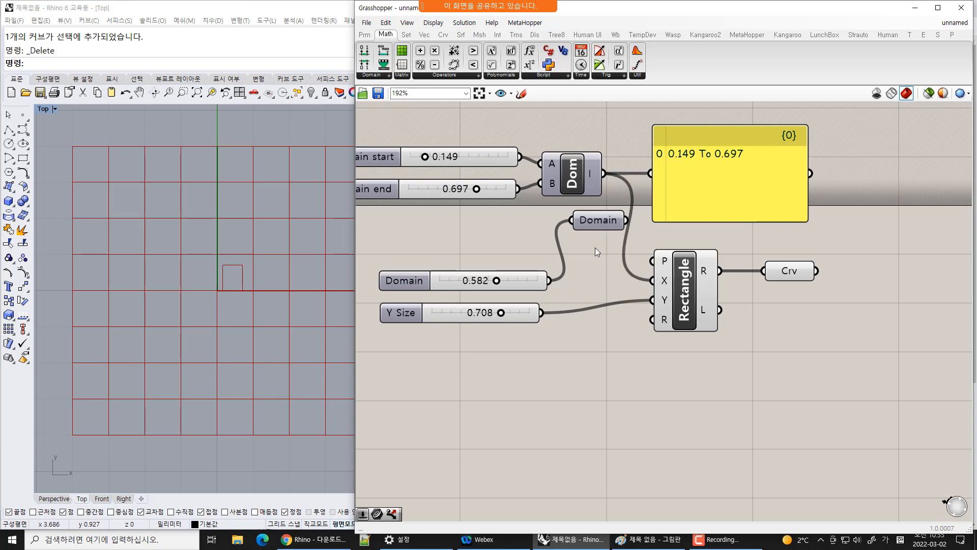
click(602, 220)
key(Delete)
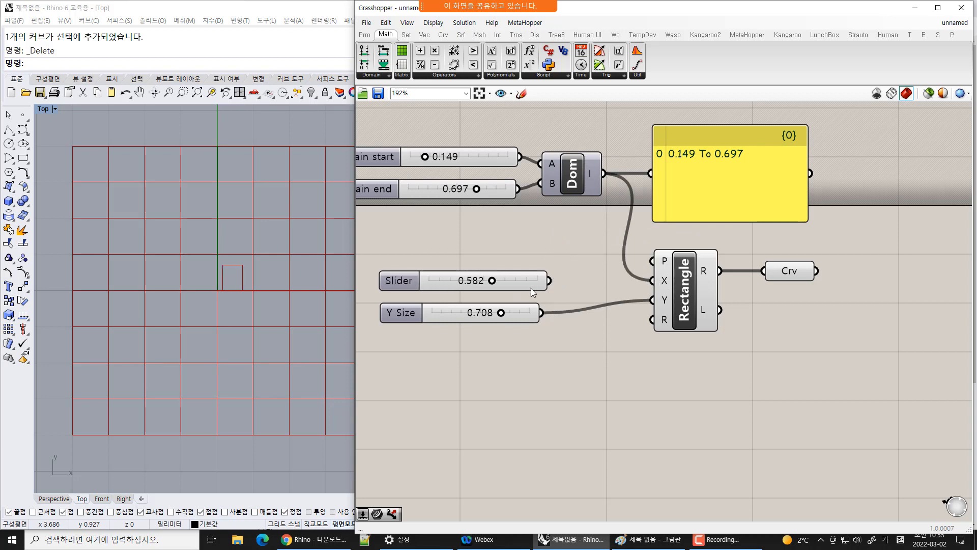
click(511, 279)
key(Delete)
Adjust the Domain start and Domain end sliders to 0.624 and 0.389
mouse_move(427, 157)
mouse_down()
mouse_move(417, 156)
mouse_move(454, 157)
mouse_move(444, 156)
mouse_up()
click(793, 273)
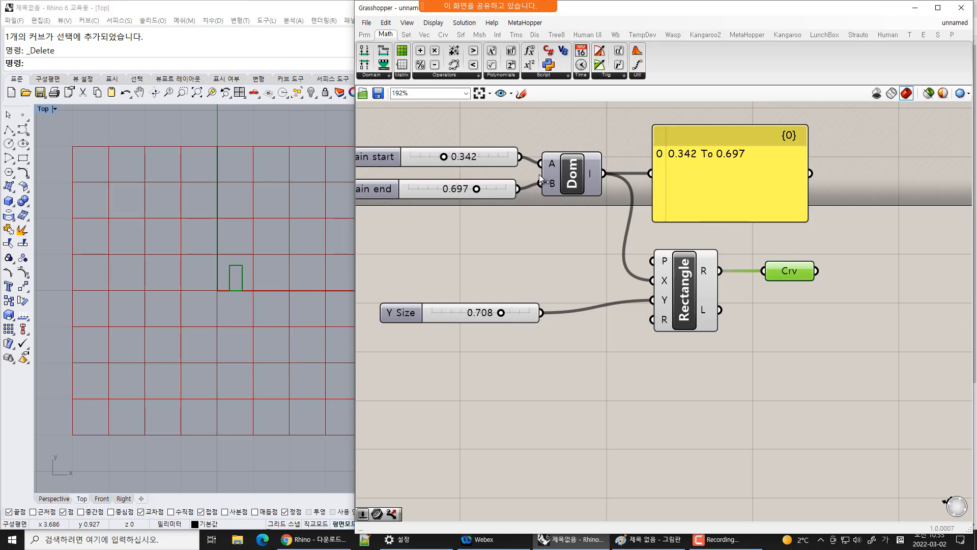
drag(475, 188, 489, 188)
drag(439, 156, 462, 158)
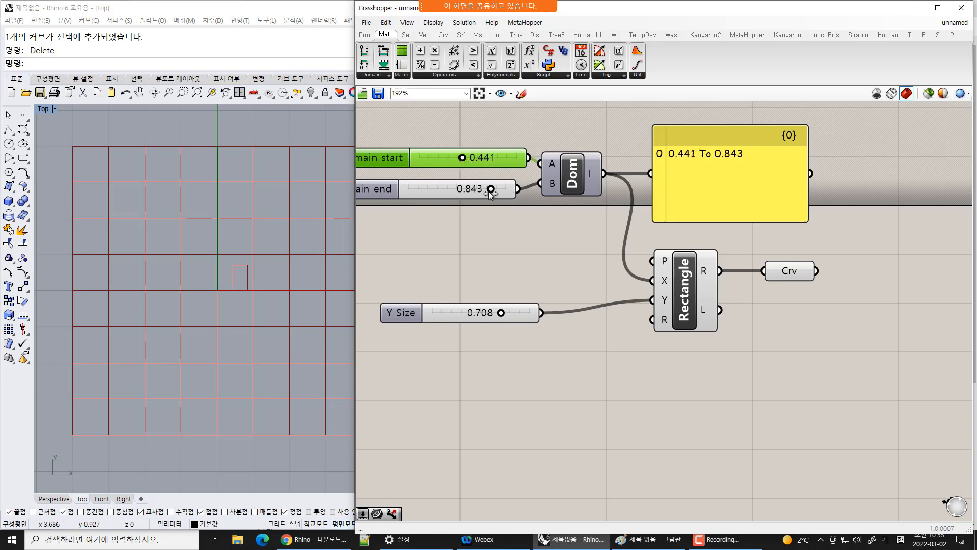
drag(491, 189, 424, 189)
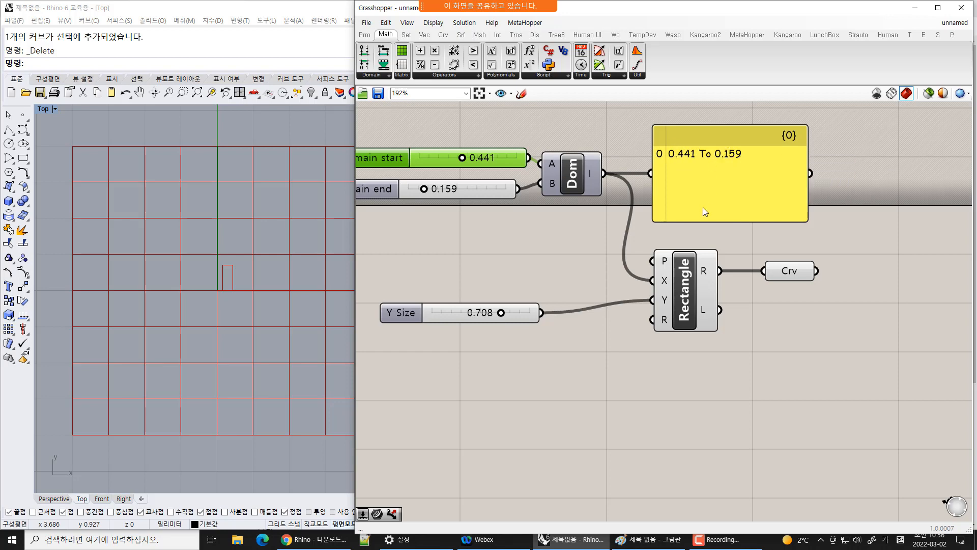
mouse_move(666, 283)
mouse_move(418, 189)
mouse_down()
mouse_move(459, 190)
mouse_move(421, 190)
mouse_up()
mouse_move(463, 156)
mouse_down()
mouse_move(435, 157)
mouse_move(481, 157)
mouse_up()
drag(433, 190, 453, 188)
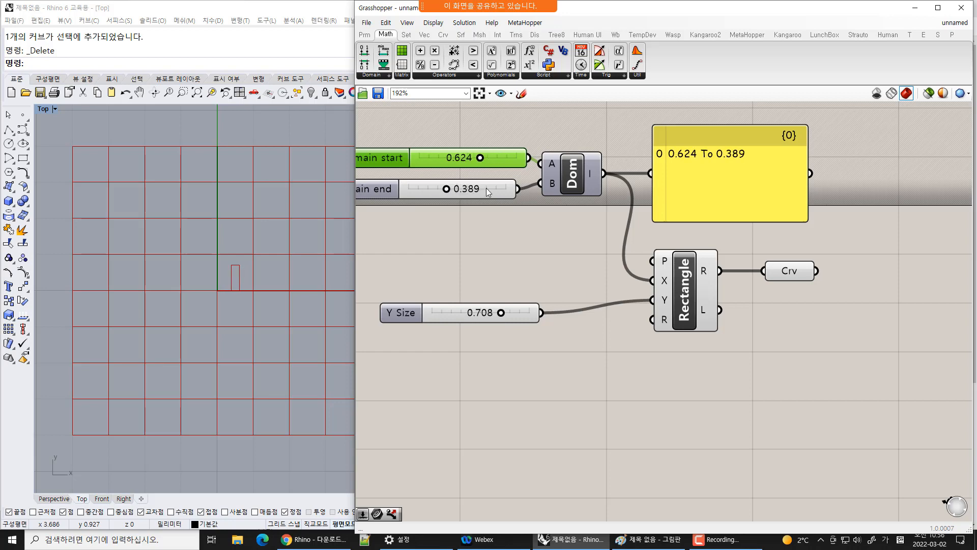
Reposition the Construct Domain component and the Panel
click(496, 178)
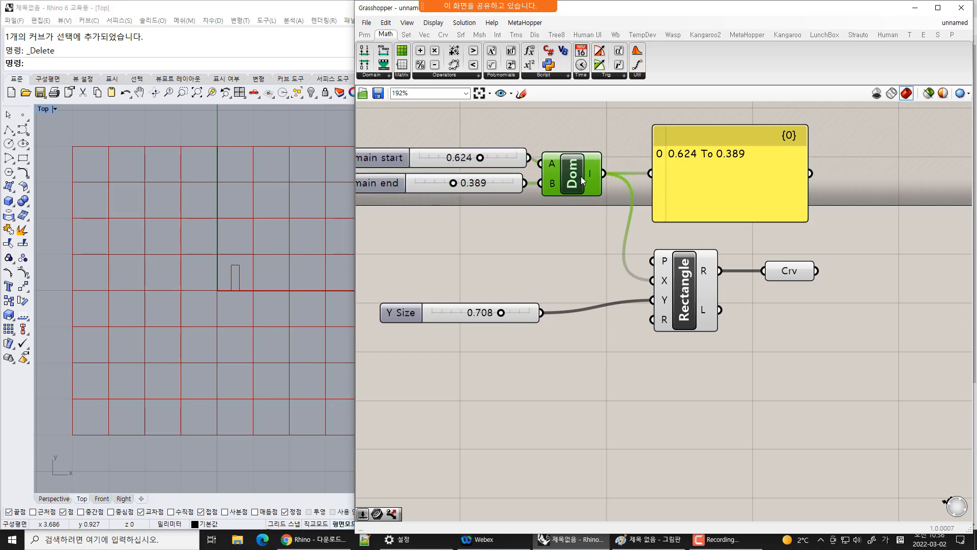
drag(583, 180, 594, 173)
drag(737, 193, 747, 189)
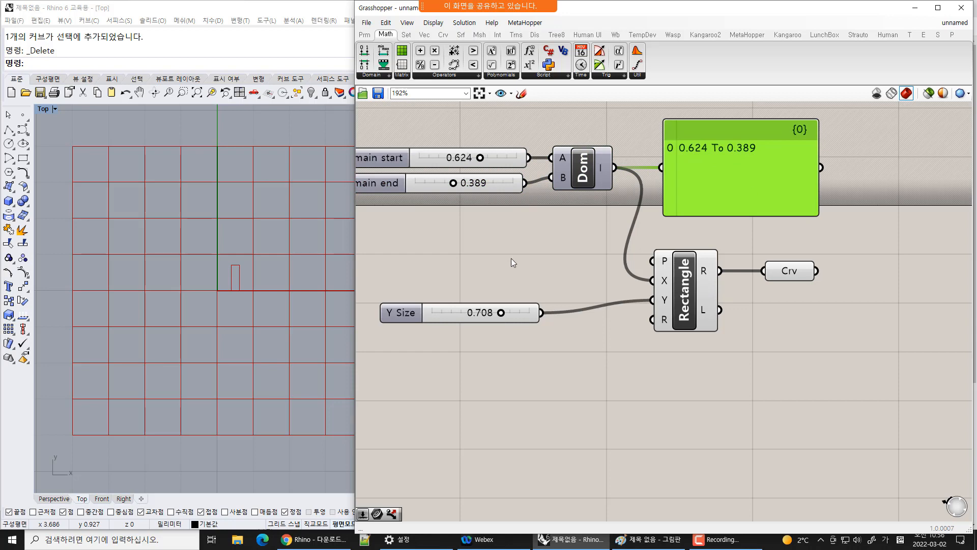
click(476, 294)
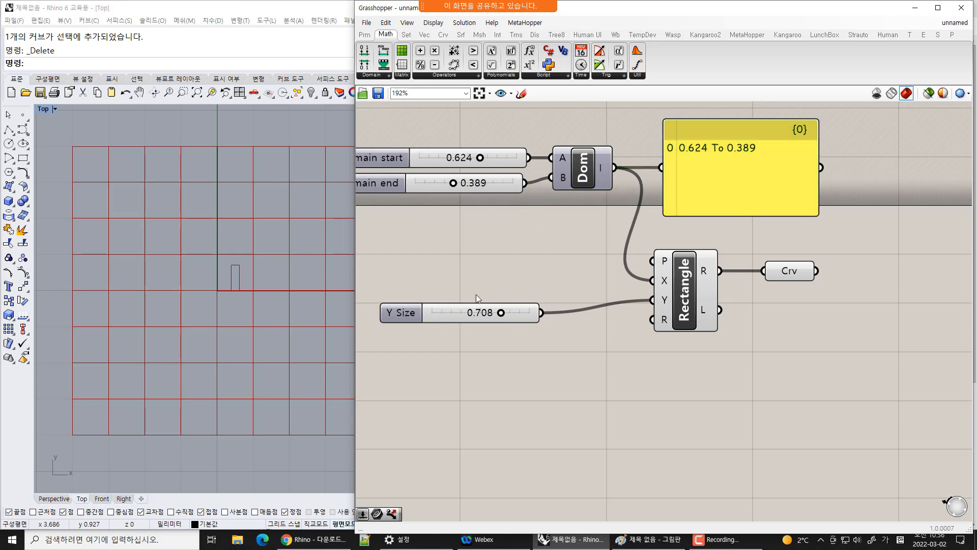
Move the Y Size slider and connect it to the Rectangle's X input as well
drag(447, 312, 454, 299)
drag(555, 303, 653, 280)
click(579, 257)
Delete the domain sliders, the Construct Domain component, the Panel and the Crv parameter
drag(622, 123, 435, 213)
key(Delete)
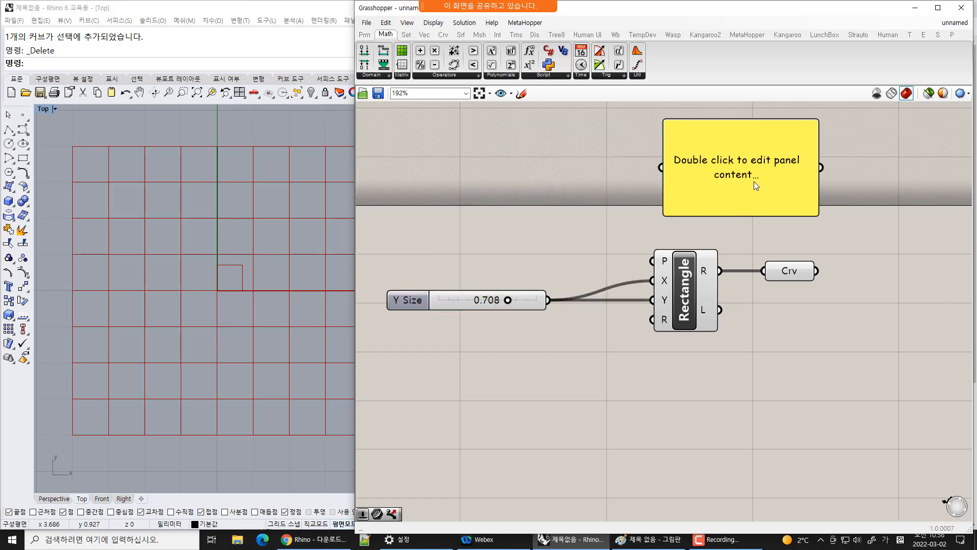
click(754, 182)
key(Delete)
click(792, 274)
key(Delete)
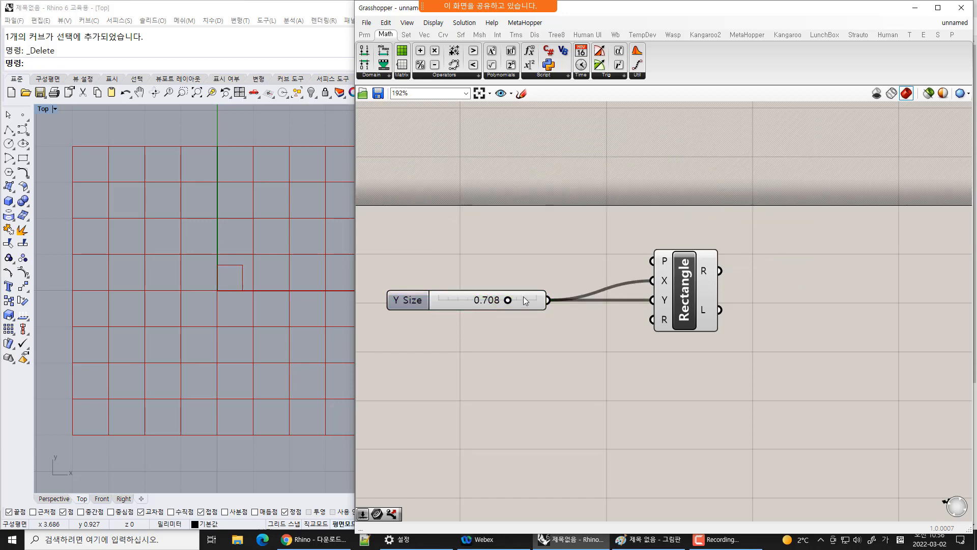
Rearrange the slider and the Rectangle component on the canvas
drag(523, 296, 604, 287)
drag(778, 206, 459, 359)
mouse_move(684, 305)
mouse_down()
mouse_move(780, 312)
mouse_move(674, 296)
mouse_move(683, 296)
mouse_up()
click(745, 363)
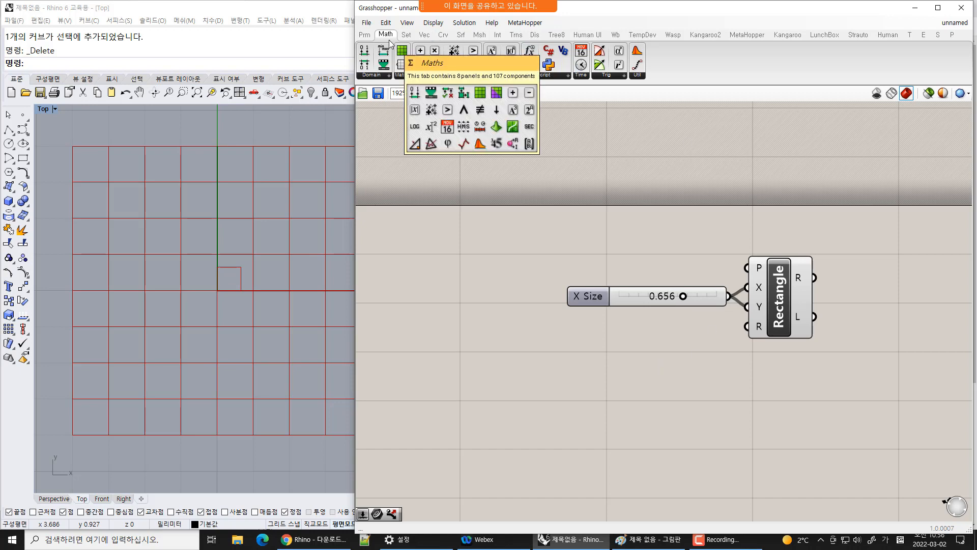
Place a Plane parameter from the Params tab and connect it to the Rectangle's P input
click(365, 34)
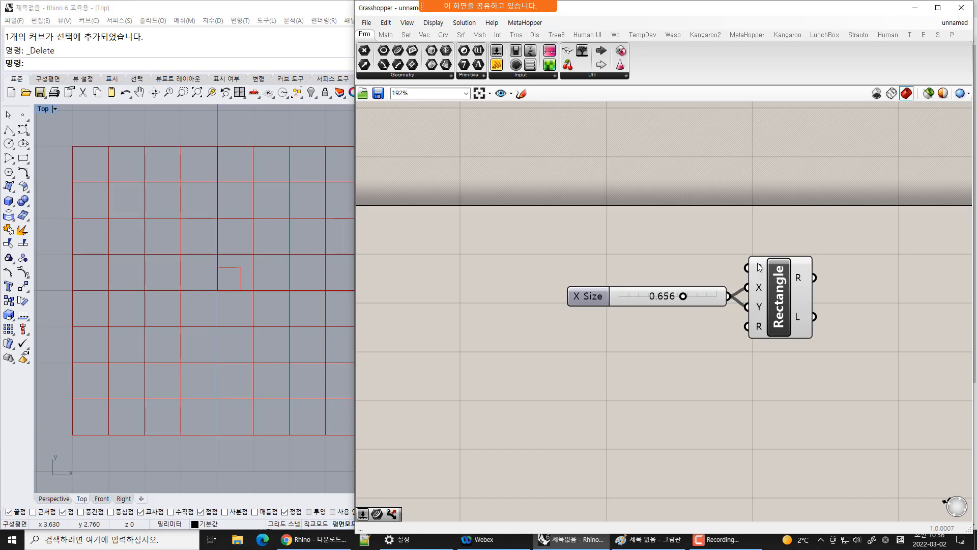
mouse_move(761, 275)
drag(415, 50, 500, 225)
drag(608, 244, 747, 268)
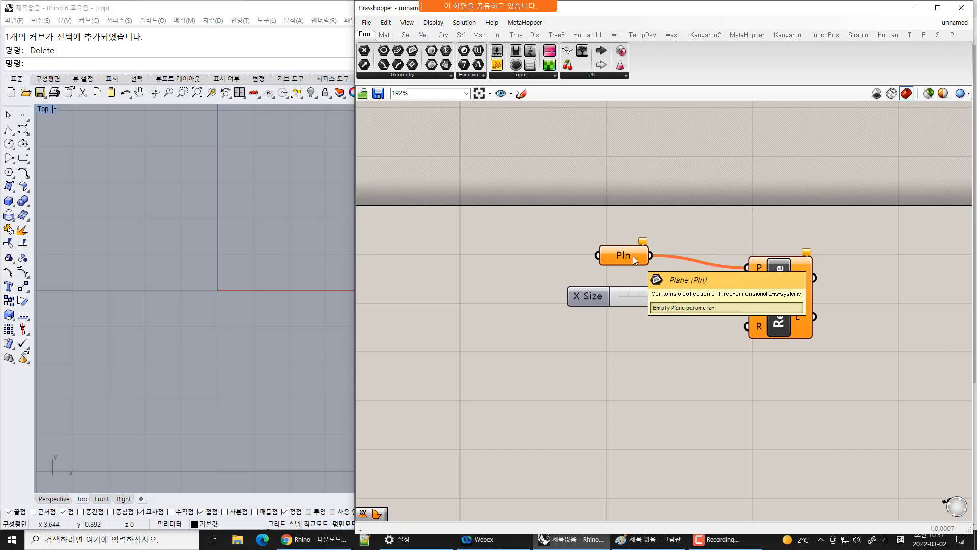
Add an XY Plane component from the Vector tab and wire it into the Plane parameter
click(424, 34)
drag(440, 64, 598, 255)
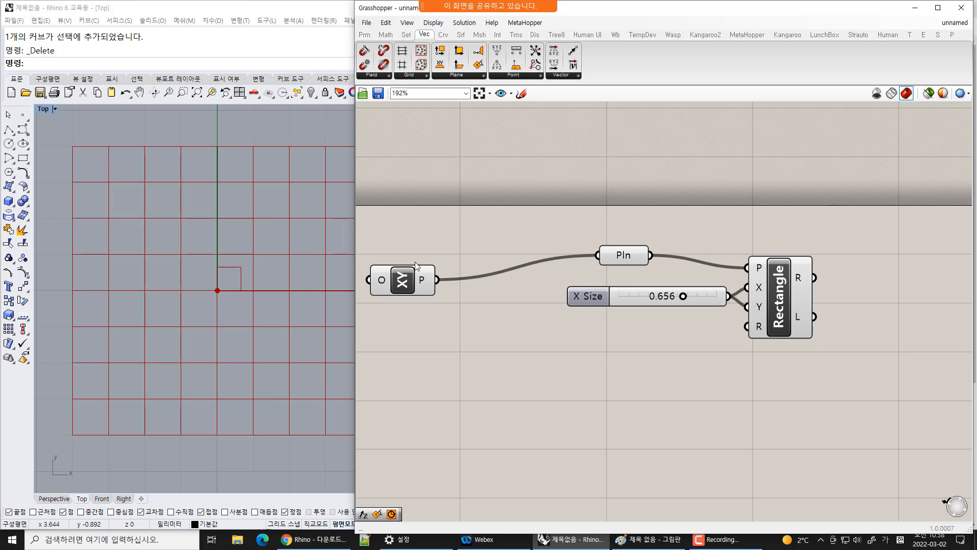
click(405, 287)
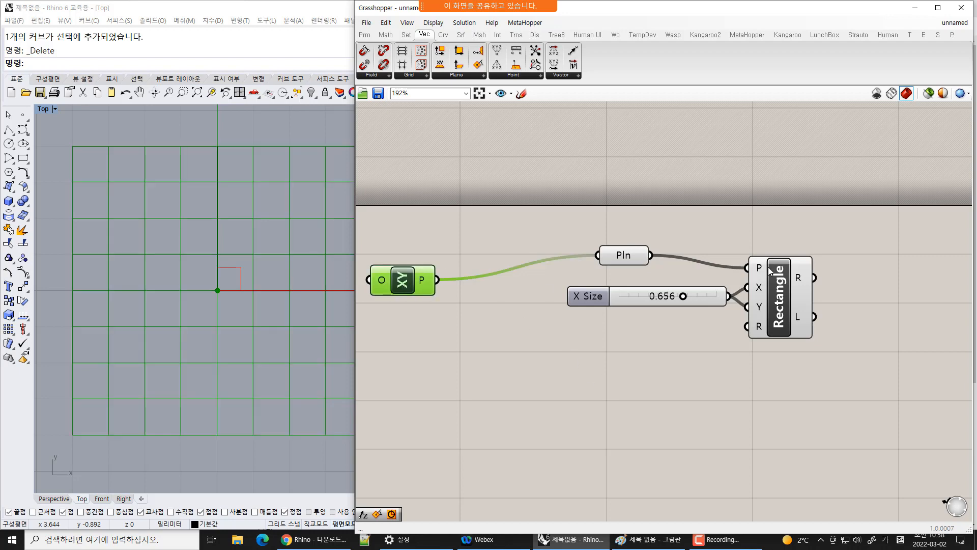
Move the Plane parameter closer to the Rectangle component
click(622, 257)
drag(622, 257, 657, 269)
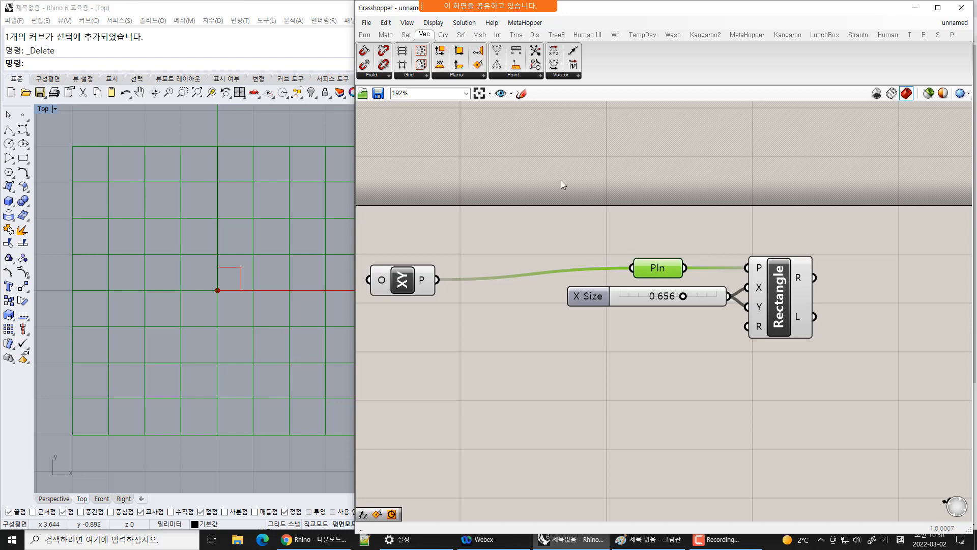
click(512, 182)
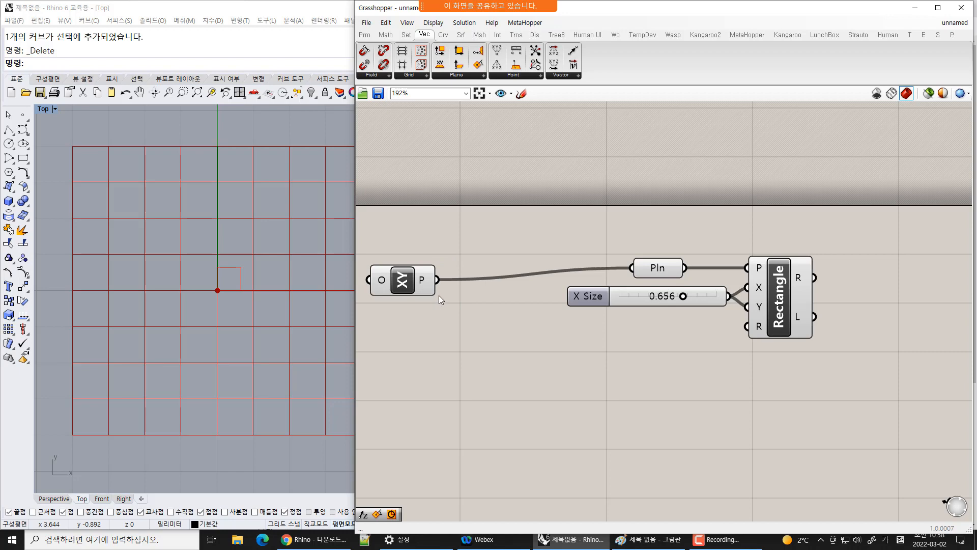
Add a Crv parameter and connect the Rectangle's R output to it
scroll(725, 344, down, 2)
click(798, 274)
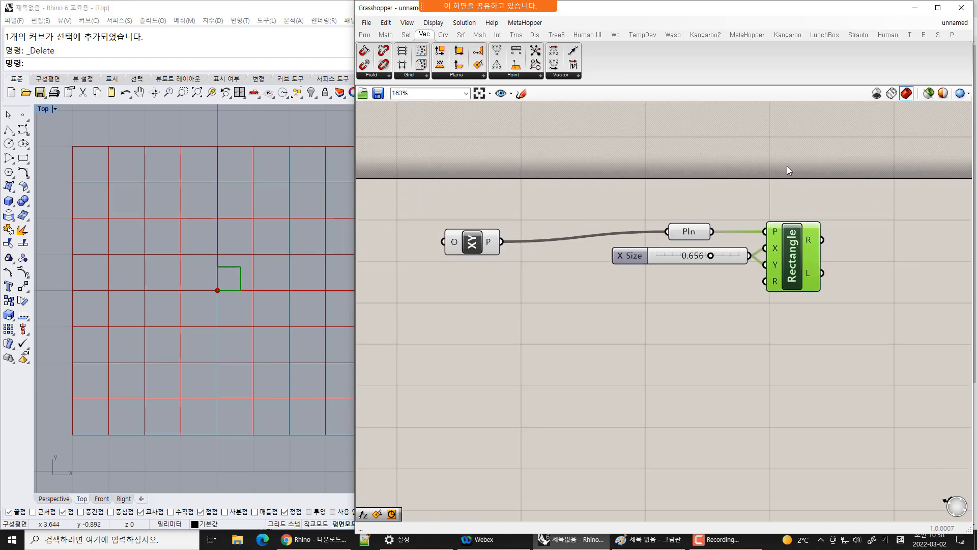
right_drag(788, 166, 710, 172)
click(364, 35)
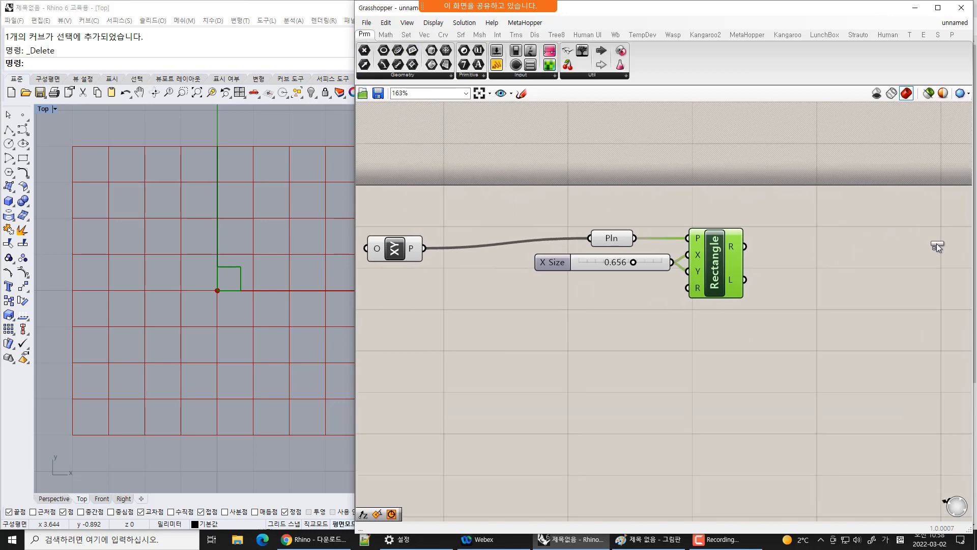
drag(937, 244, 936, 243)
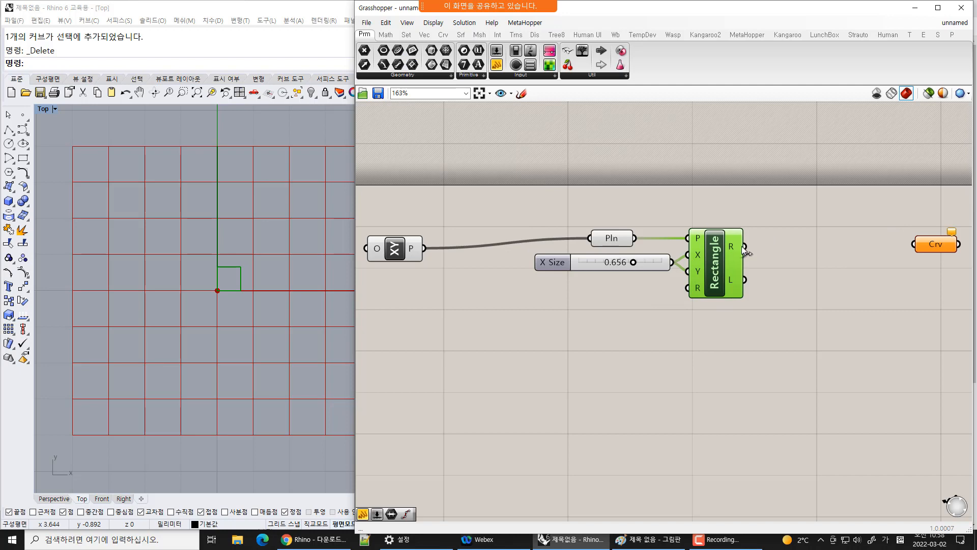
drag(741, 246, 919, 248)
click(926, 322)
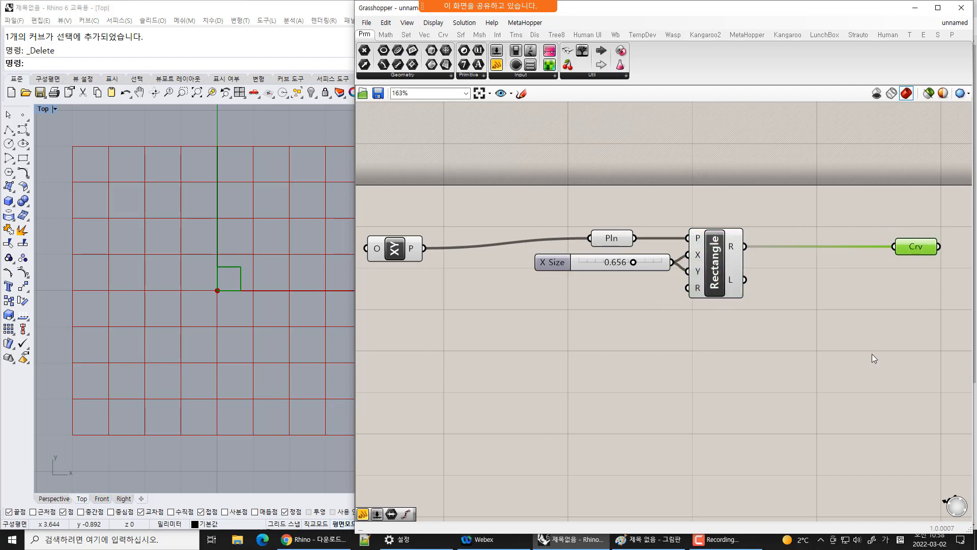
Turn preview off for the XY Plane, Pln, X Size slider and Rectangle components
click(841, 405)
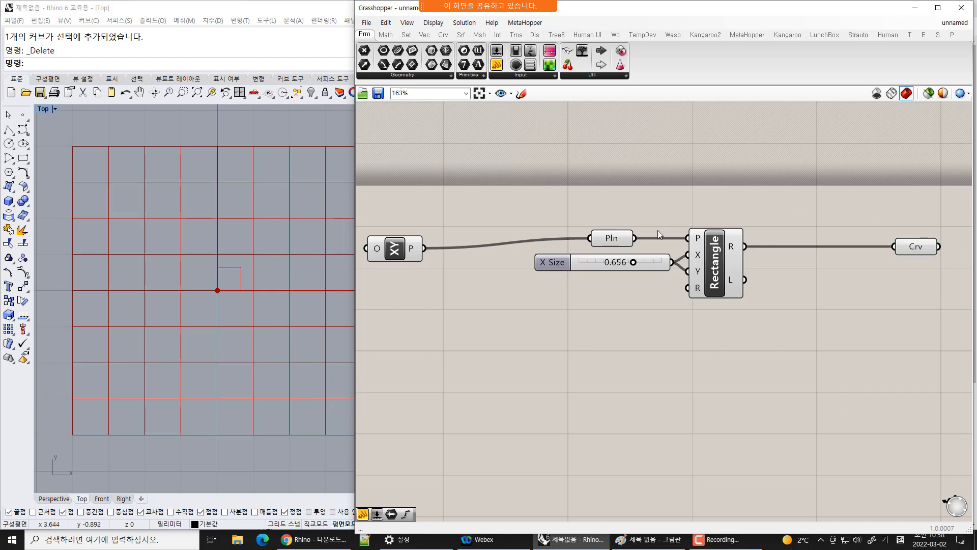
click(612, 237)
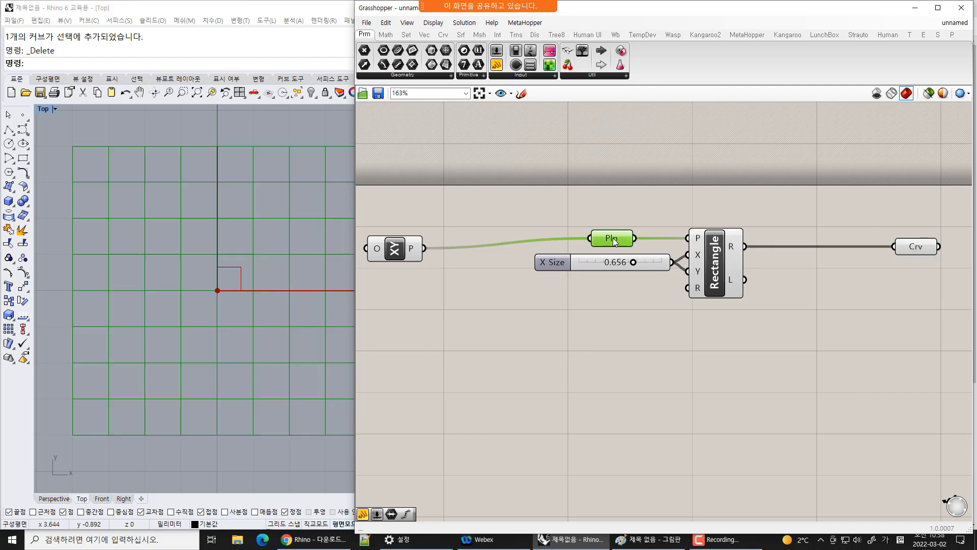
click(923, 247)
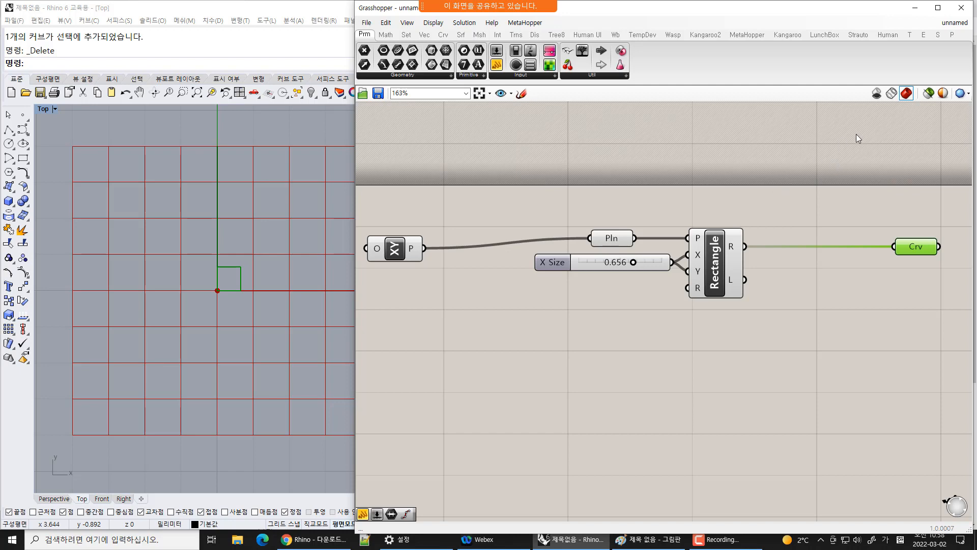
drag(857, 134, 376, 419)
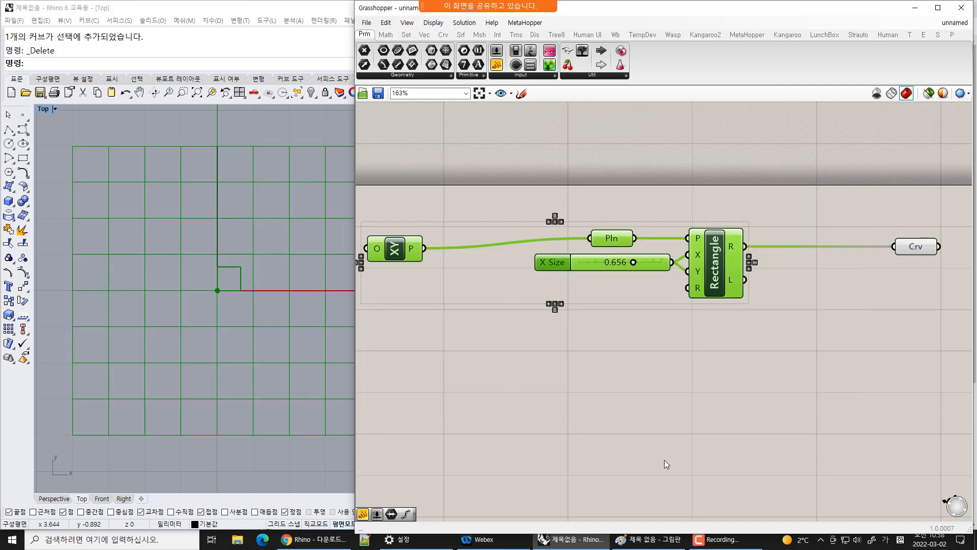
right_click(827, 206)
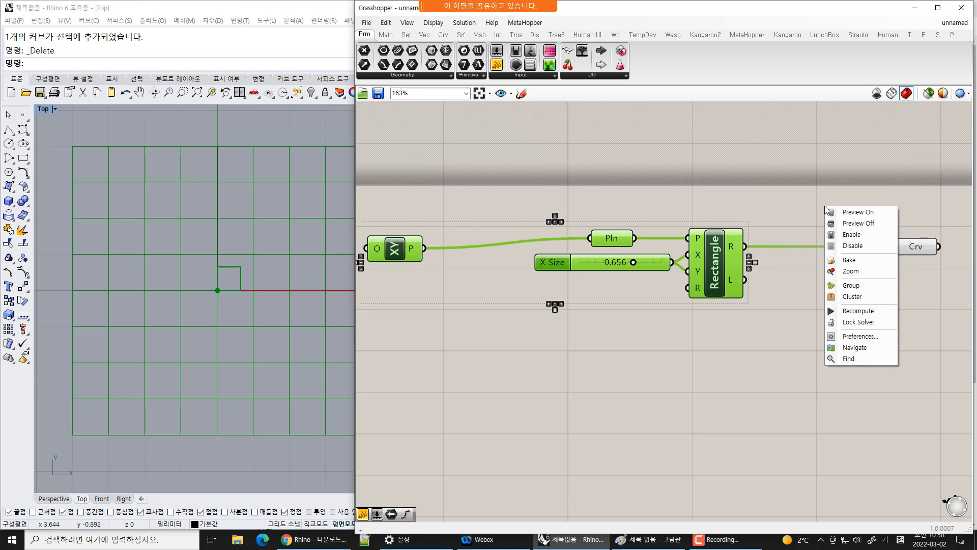
click(880, 223)
click(810, 377)
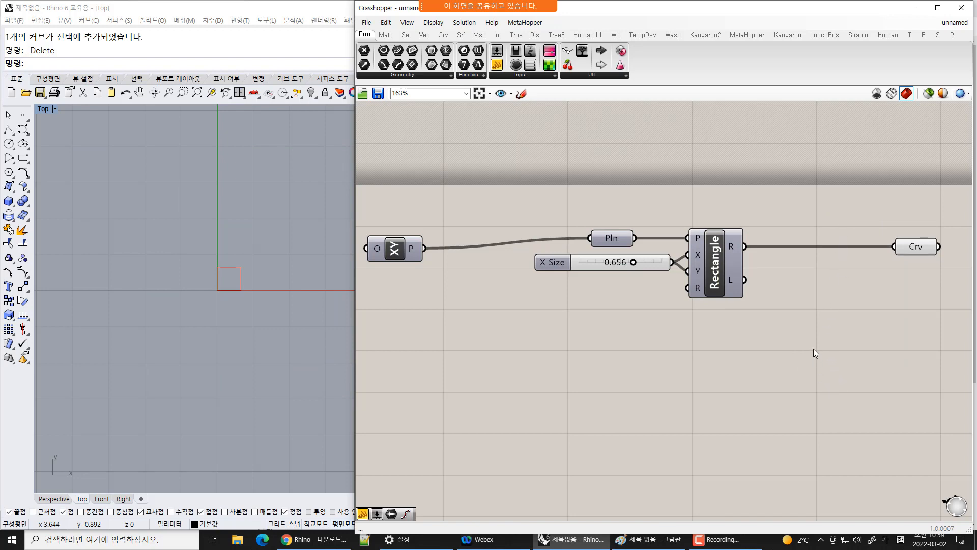
Set the X Size slider to 1.000
click(920, 246)
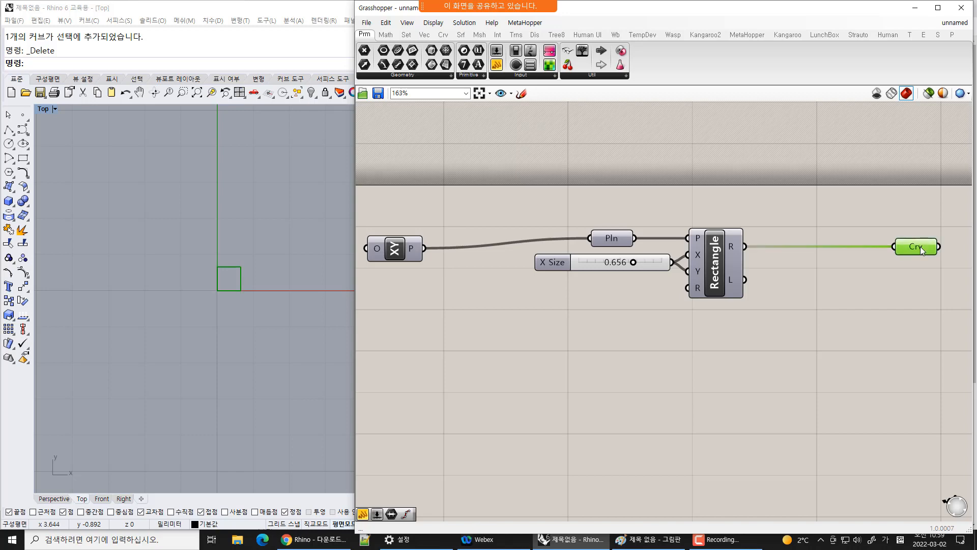
click(854, 365)
drag(635, 263, 688, 271)
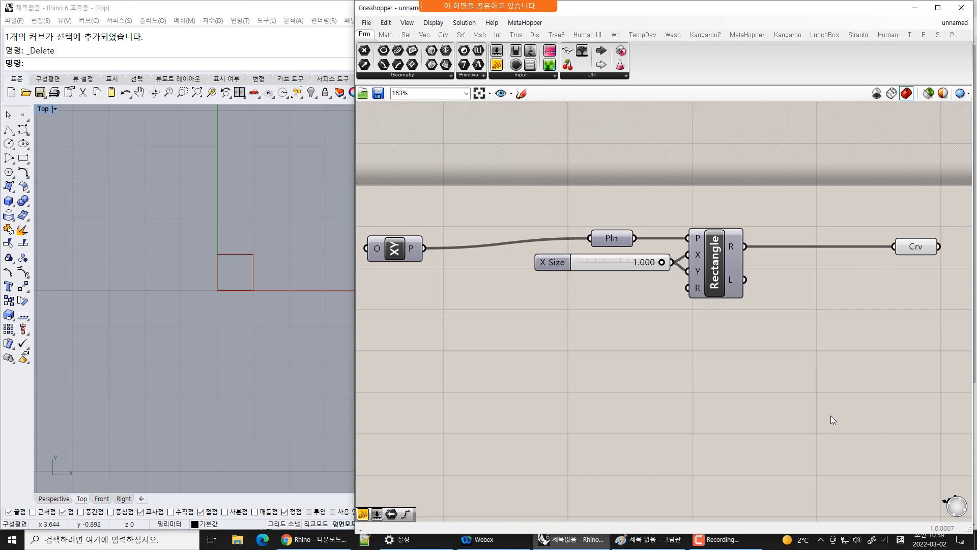
Rearrange the XY Plane component and the Crv parameter on the canvas
drag(732, 532, 731, 518)
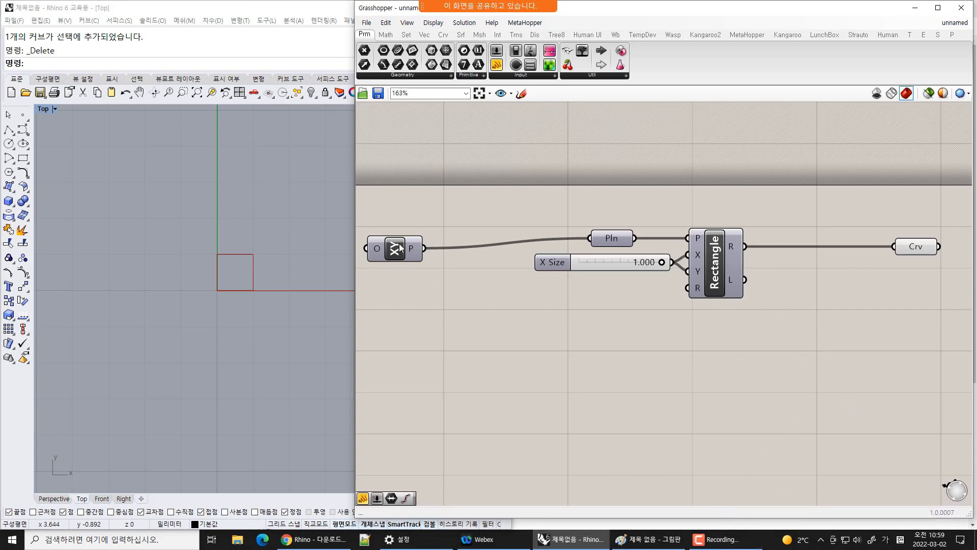
drag(401, 246, 397, 235)
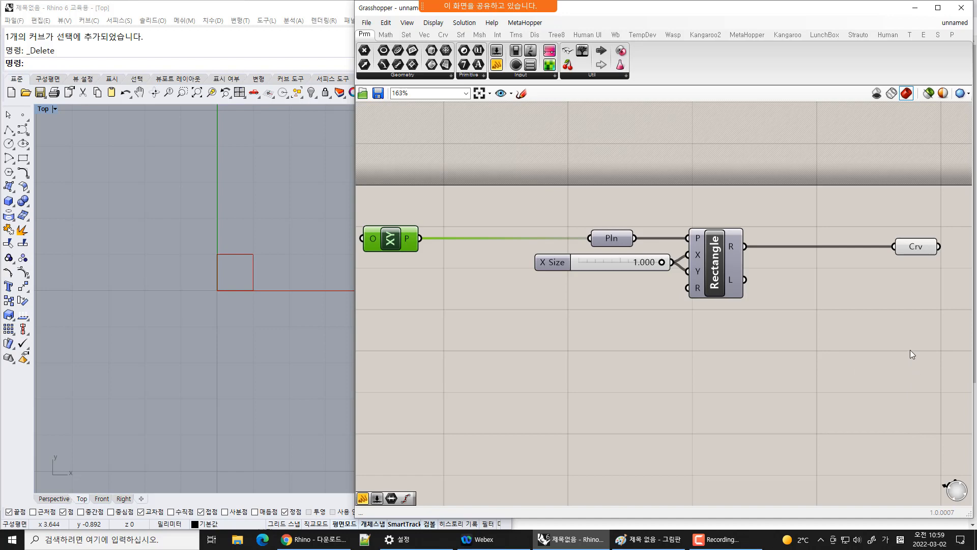
right_drag(911, 350, 813, 362)
click(822, 261)
drag(821, 260, 908, 262)
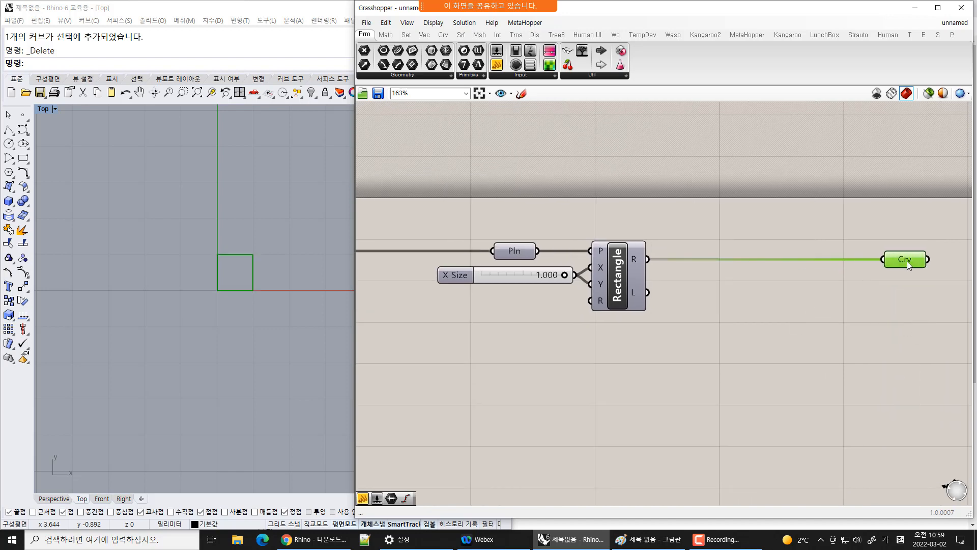
click(730, 201)
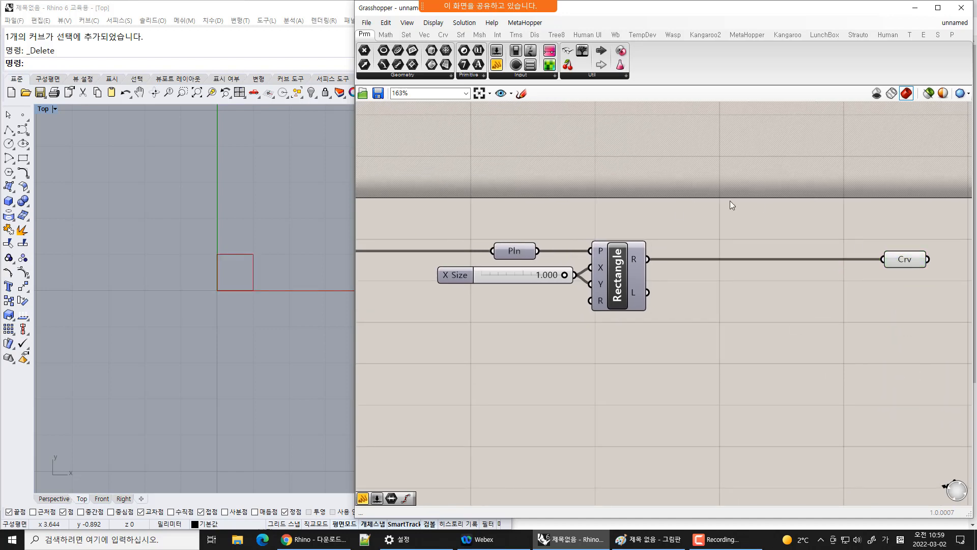
click(499, 249)
right_drag(509, 216, 571, 185)
scroll(572, 184, down, 2)
right_drag(661, 205, 615, 203)
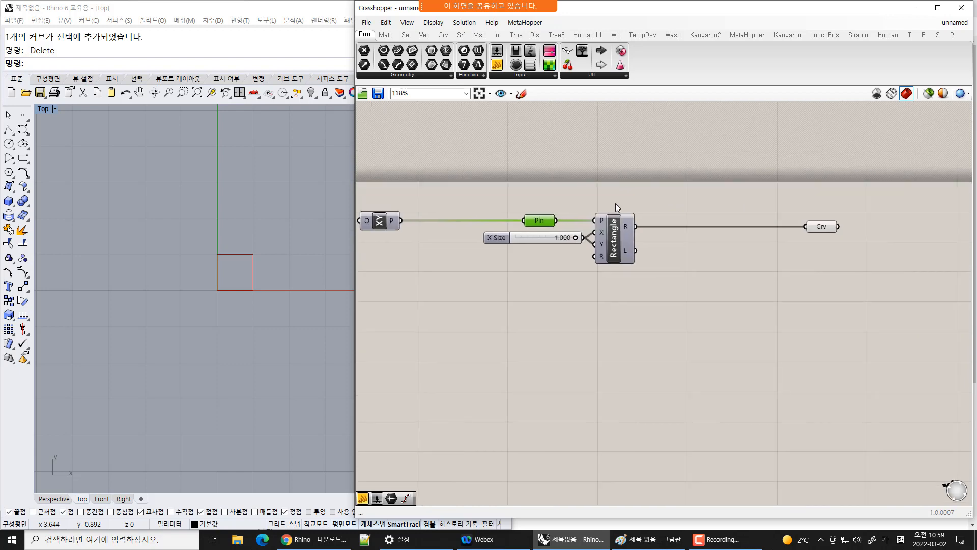
click(772, 292)
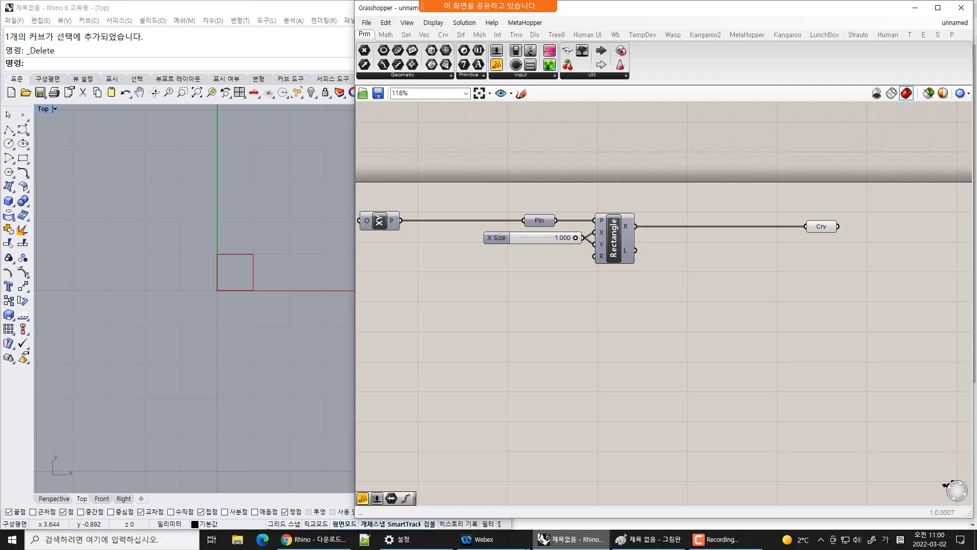
Switch to Paint, underline the sub-items under '1. 도형' in the sketch notes, and return
click(652, 540)
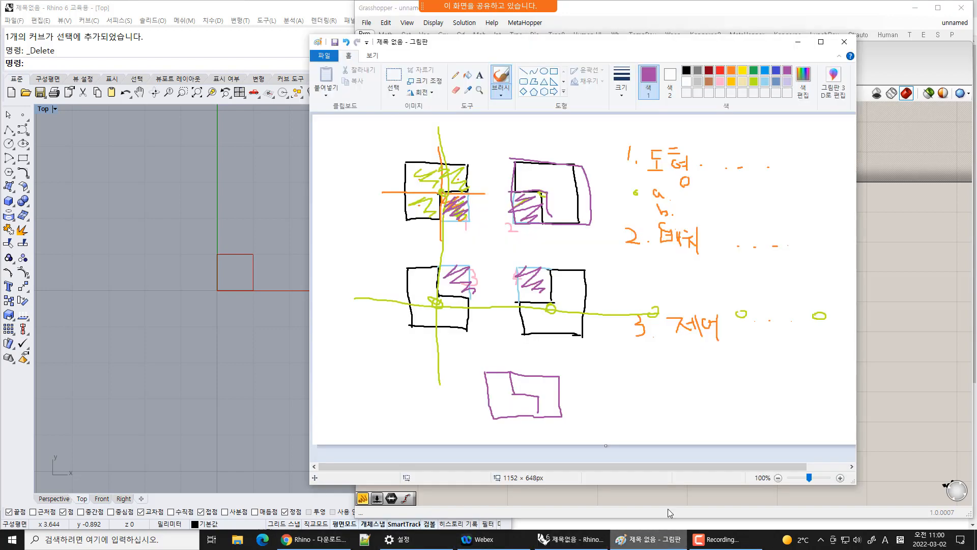
mouse_move(635, 198)
mouse_down()
mouse_move(685, 200)
mouse_move(696, 218)
mouse_up()
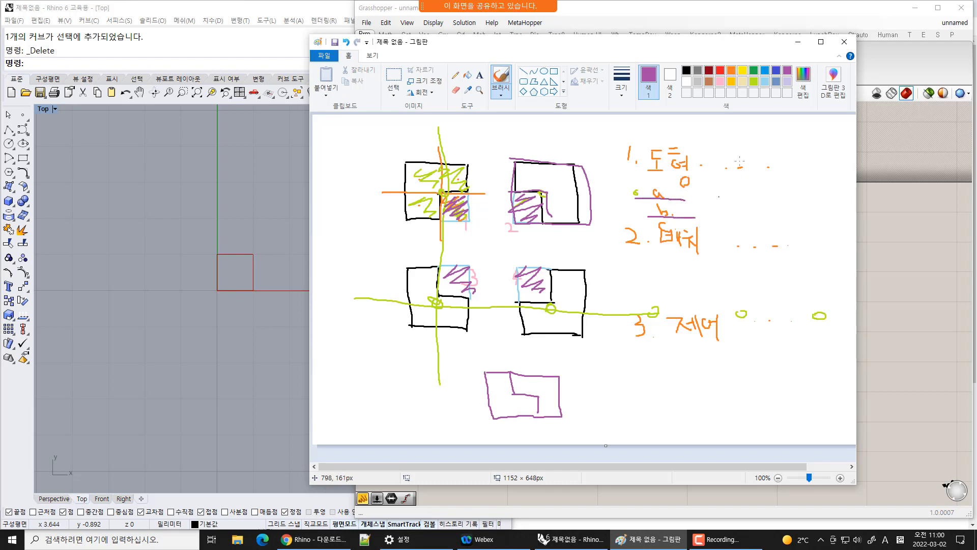
click(799, 33)
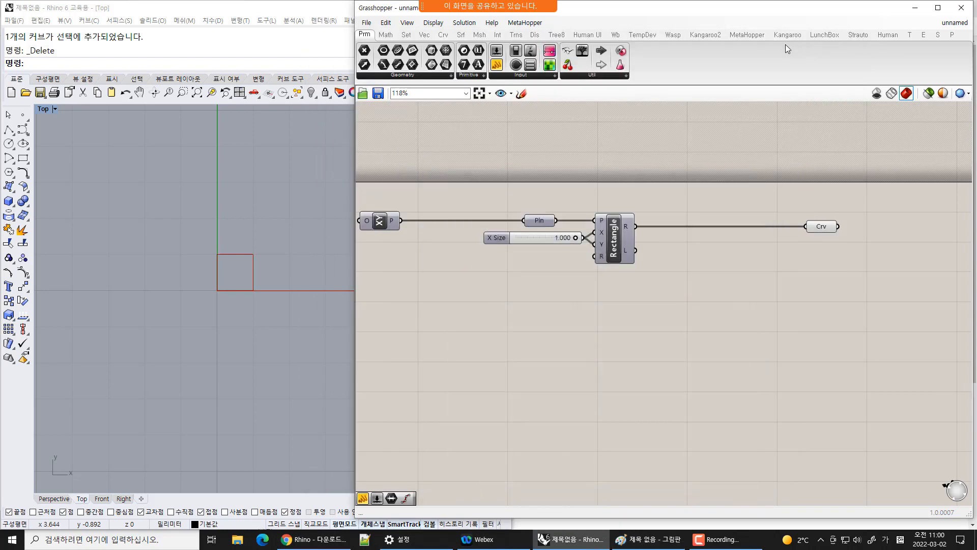
Browse the component groups on the Vector, Display and Transform tabs
right_drag(668, 273, 647, 251)
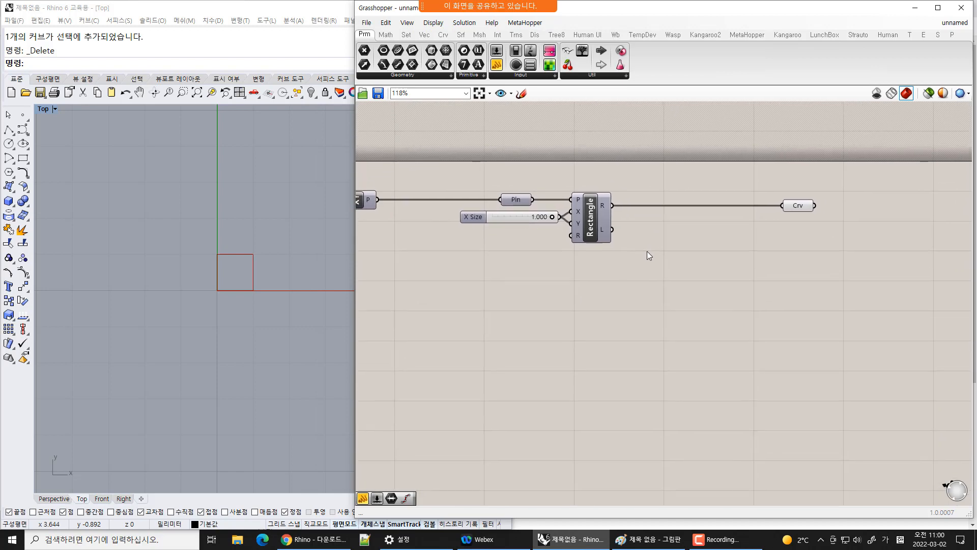
scroll(655, 193, up, 2)
click(425, 34)
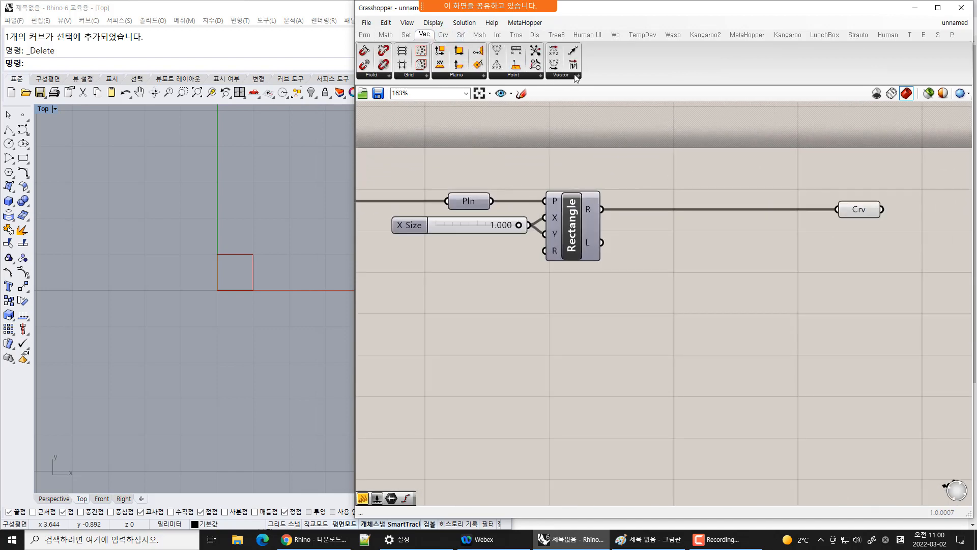
click(504, 76)
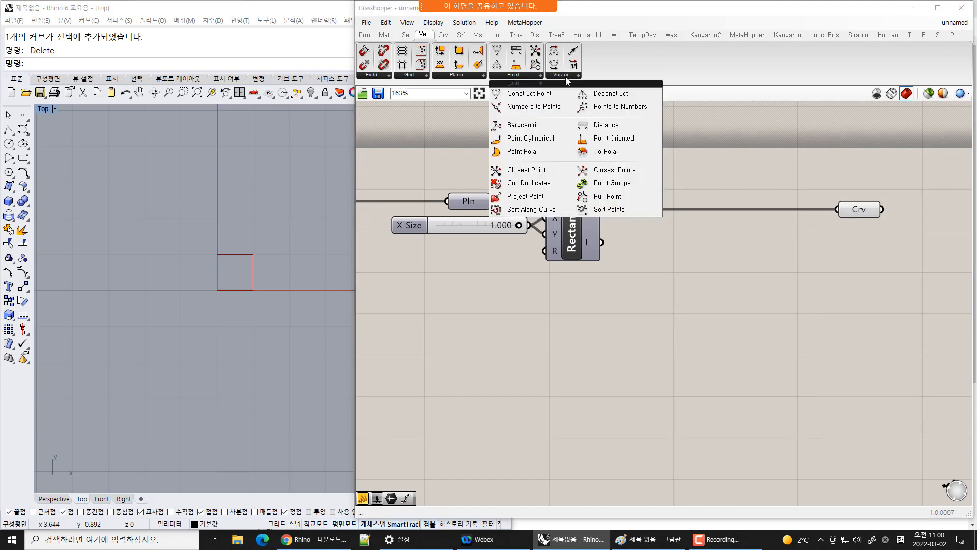
click(566, 78)
click(472, 75)
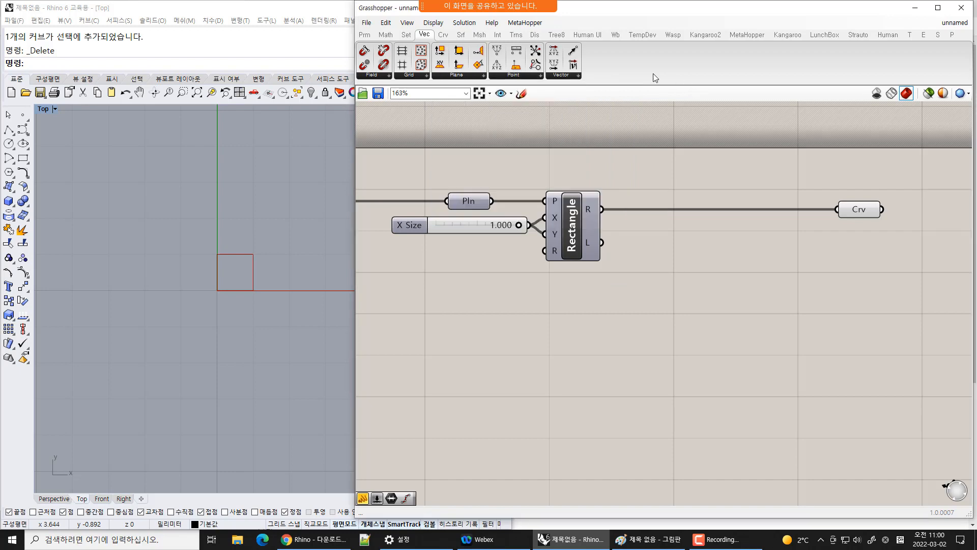
click(534, 35)
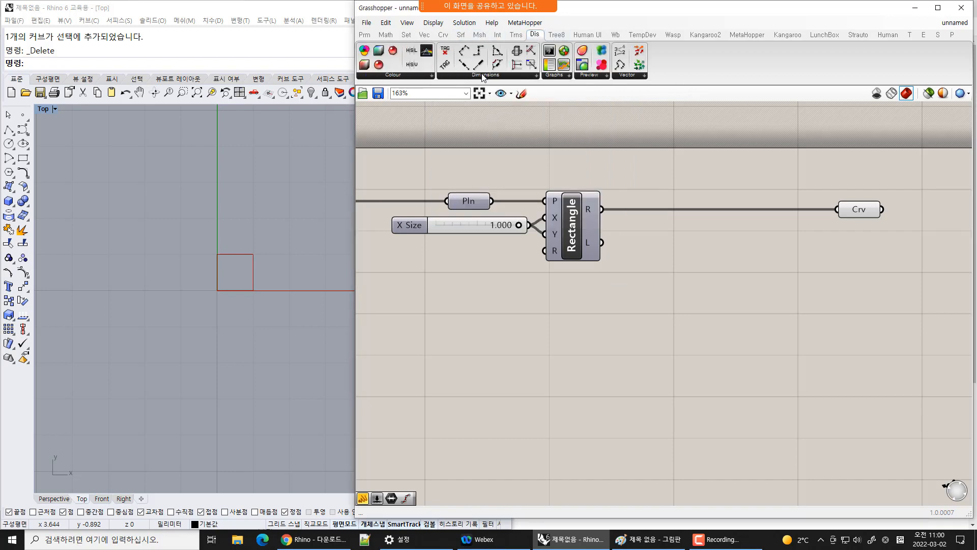
click(486, 75)
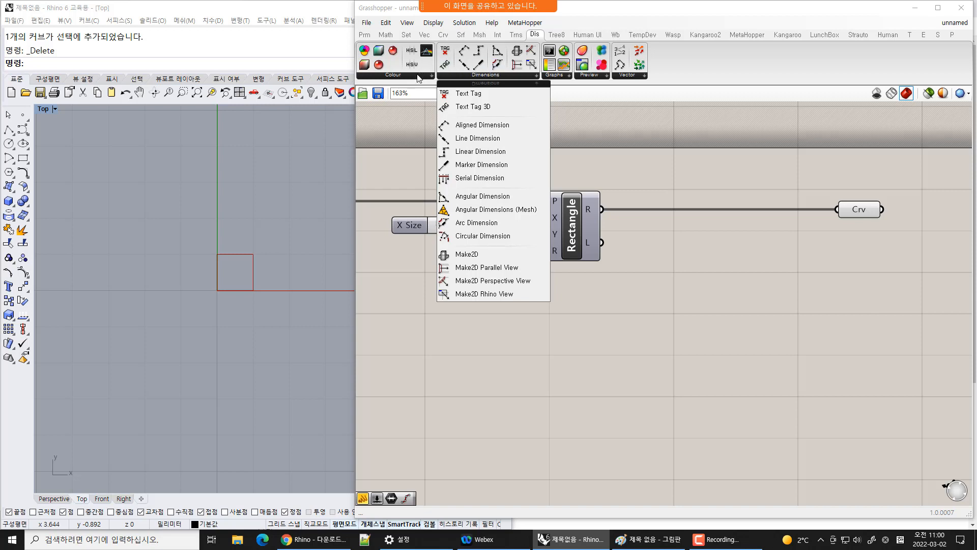
click(519, 37)
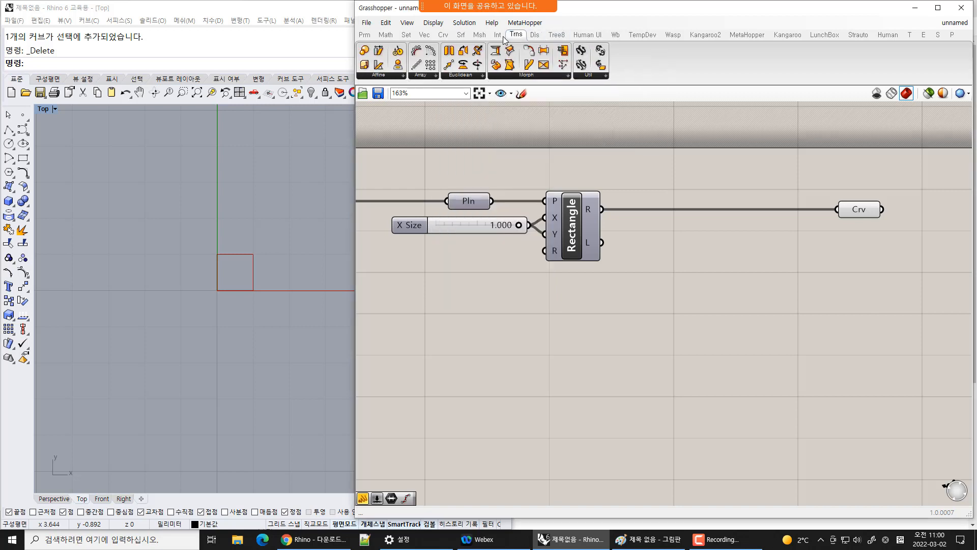
click(378, 75)
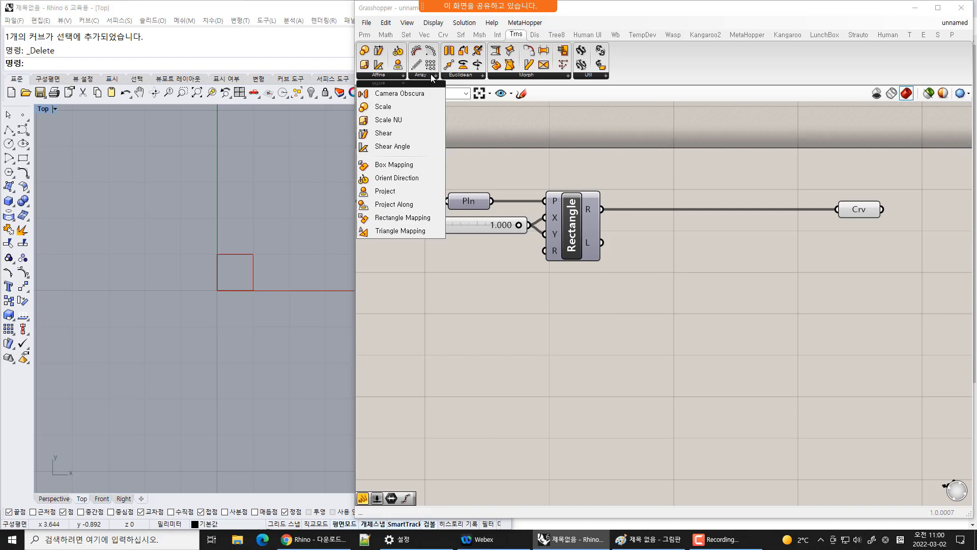
Place a Mirror component from the Transform tab's Euclidean group and connect the Rectangle's R output to its G input
click(464, 76)
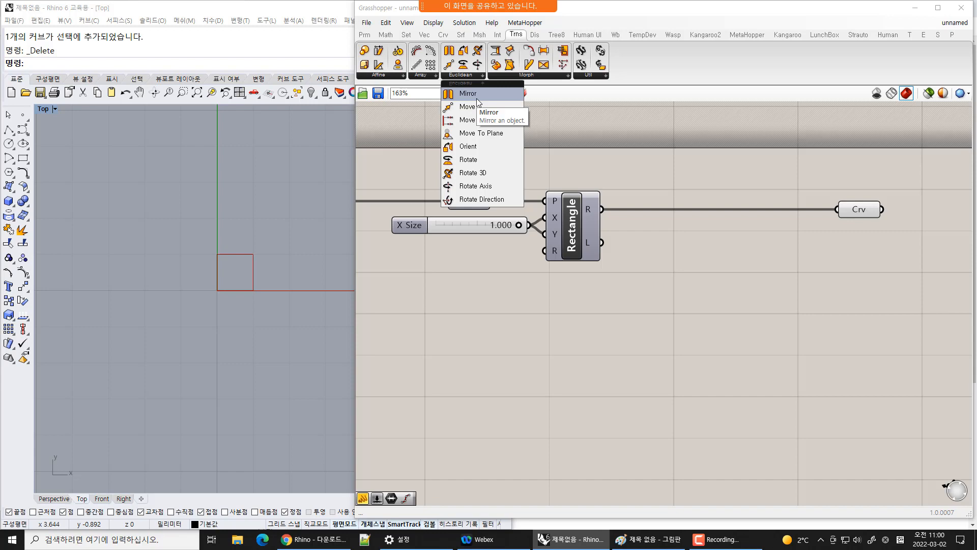
drag(476, 98, 730, 327)
click(625, 329)
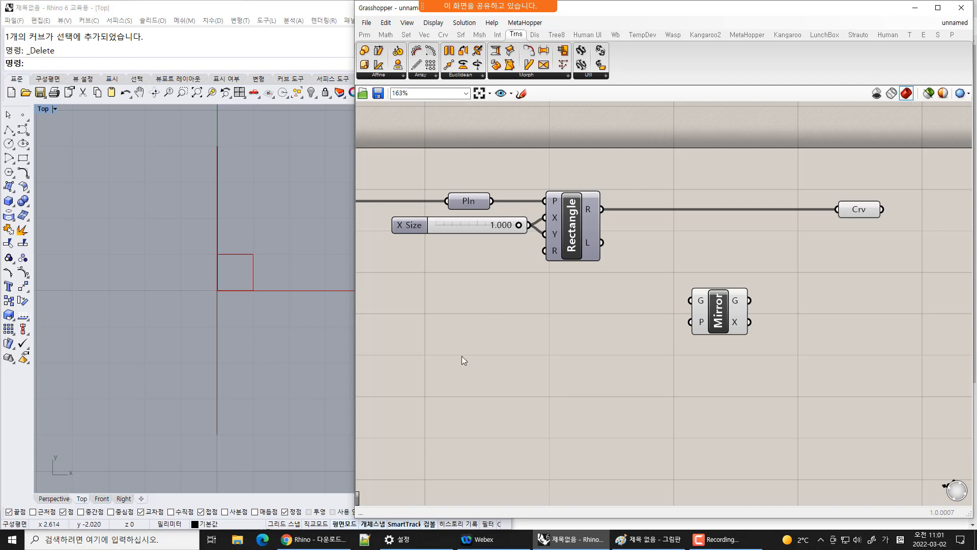
drag(601, 208, 692, 308)
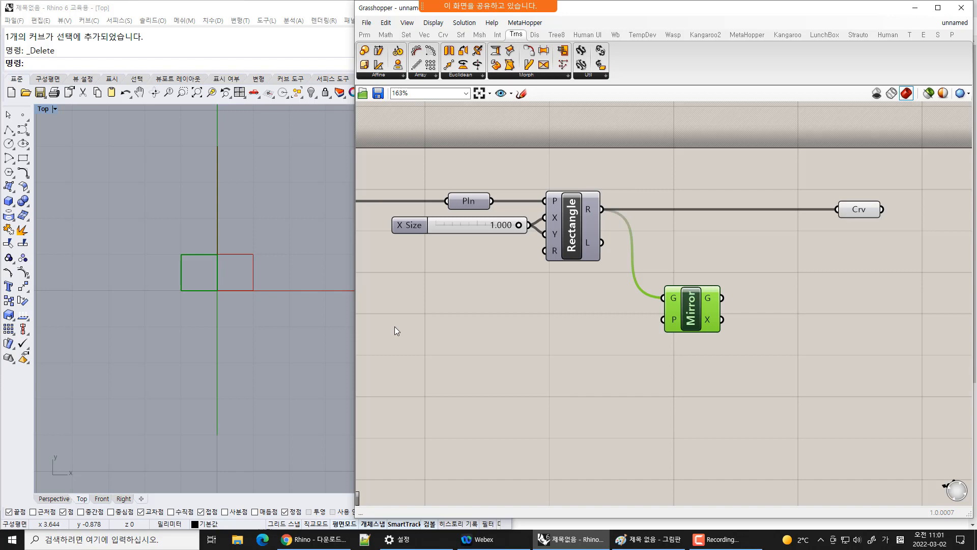
click(791, 365)
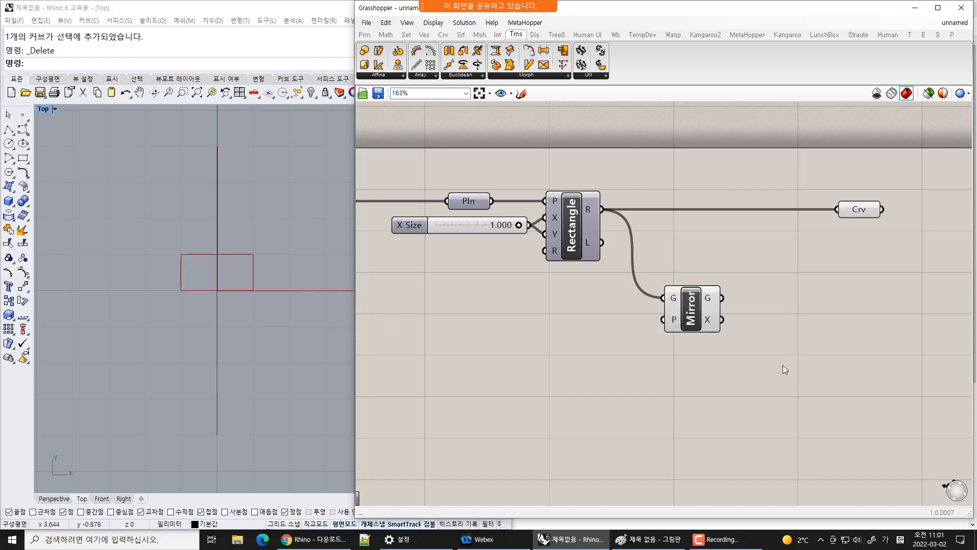
Duplicate the Mirror component so the copy stays connected to the Rectangle's R output
drag(698, 319, 692, 321)
click(853, 303)
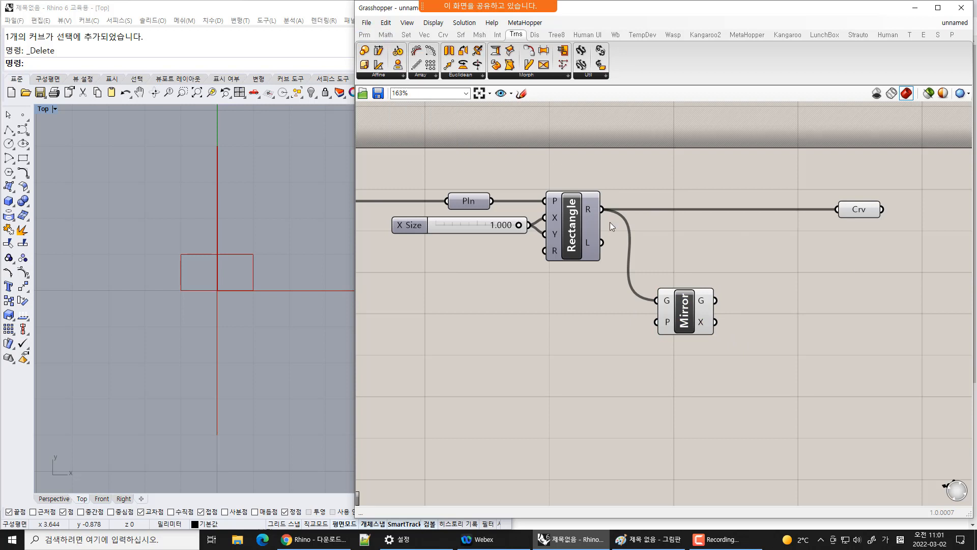
drag(687, 316, 777, 292)
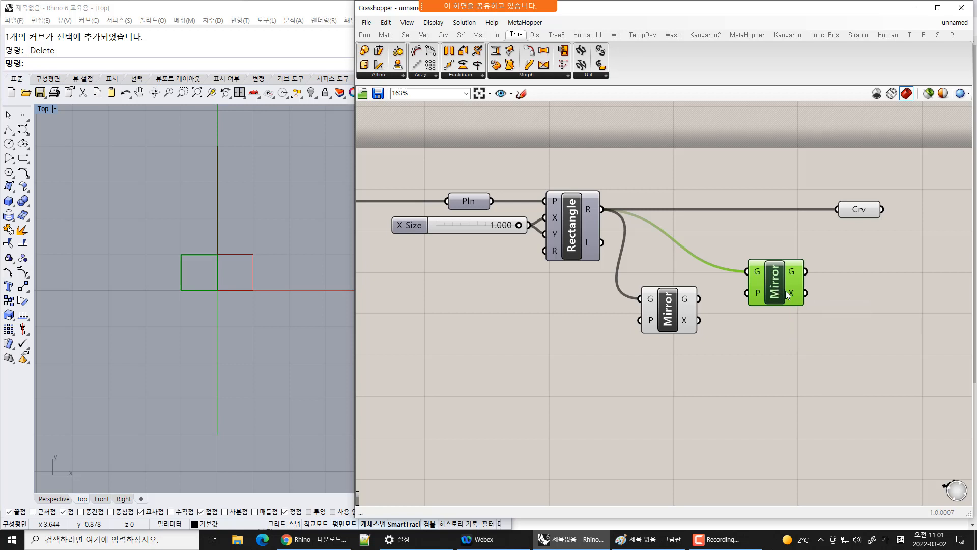
Place an XZ Plane component below the first Mirror and connect its P output to the second Mirror's P input
click(424, 34)
click(484, 76)
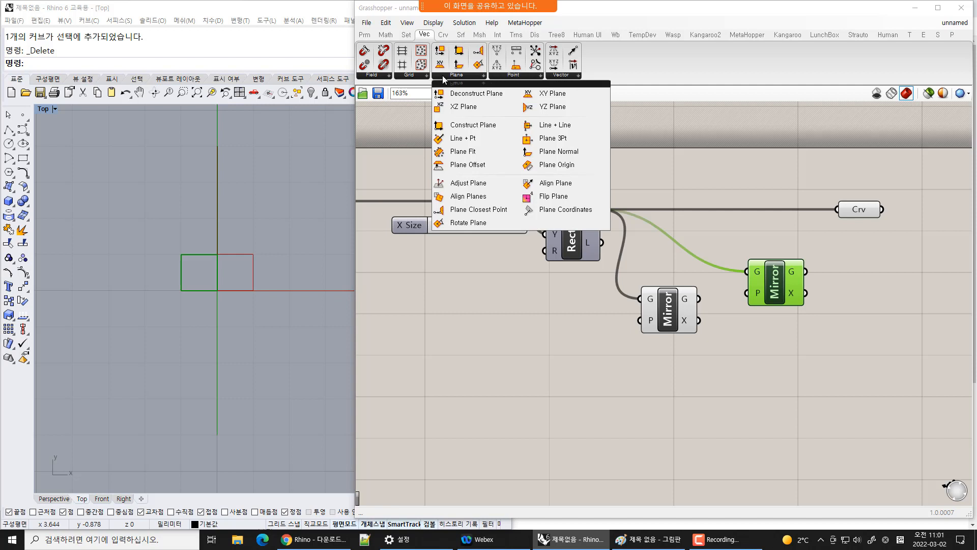
click(462, 106)
click(667, 258)
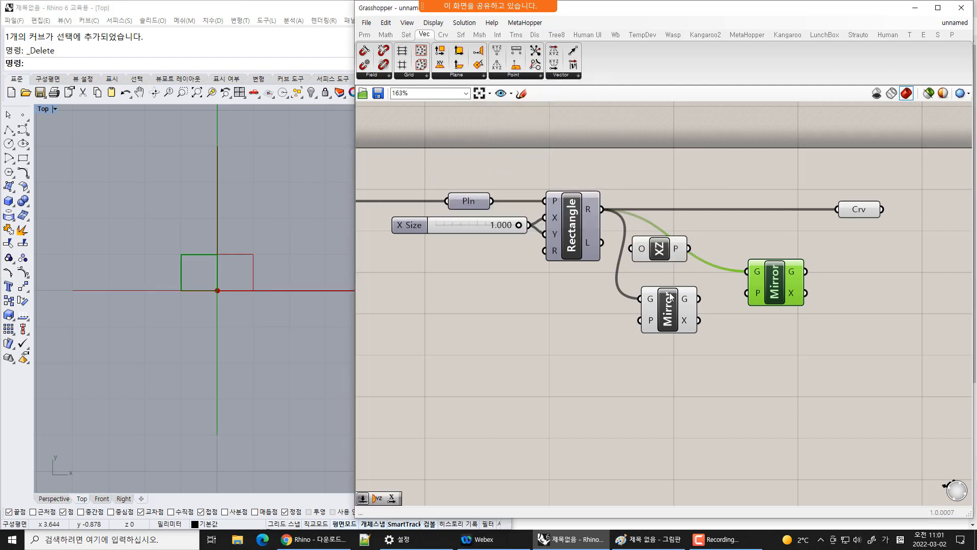
drag(672, 250, 654, 390)
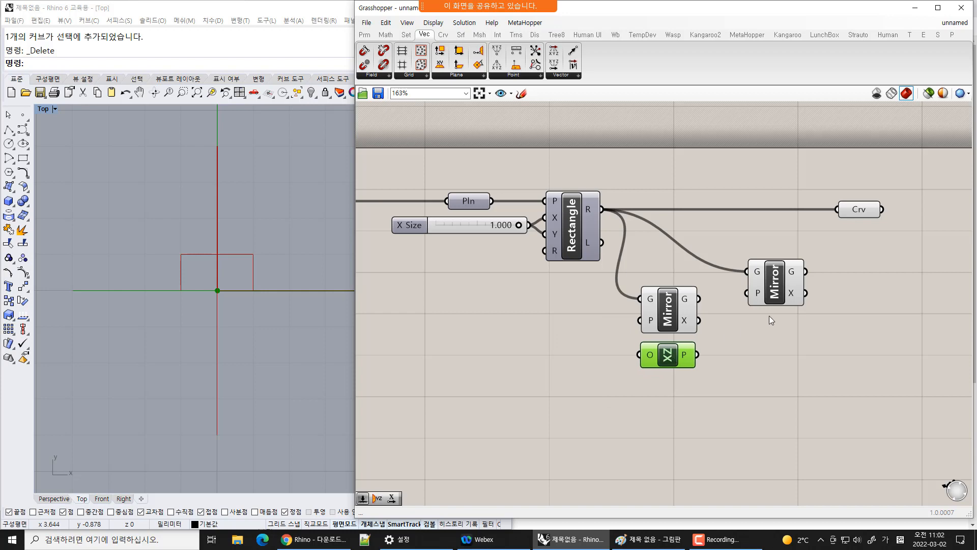
drag(775, 295, 775, 348)
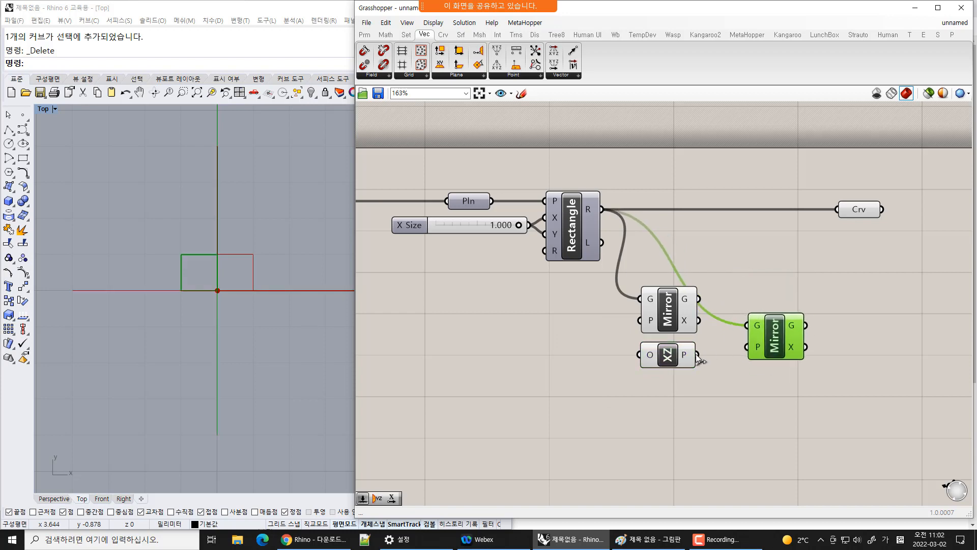
drag(696, 355, 777, 353)
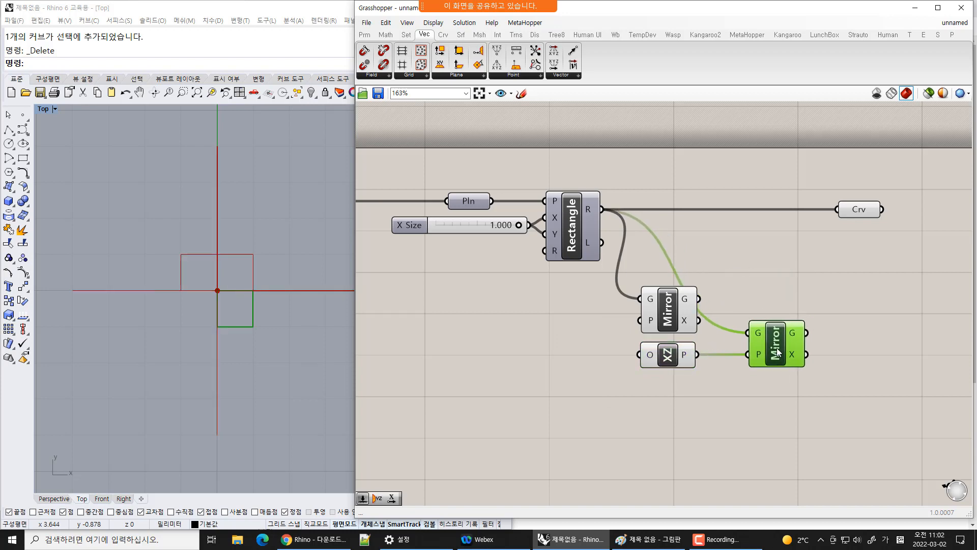
Feed both the Rectangle's R output and the first Mirror's G output into the second Mirror's G input, then reposition it
click(240, 260)
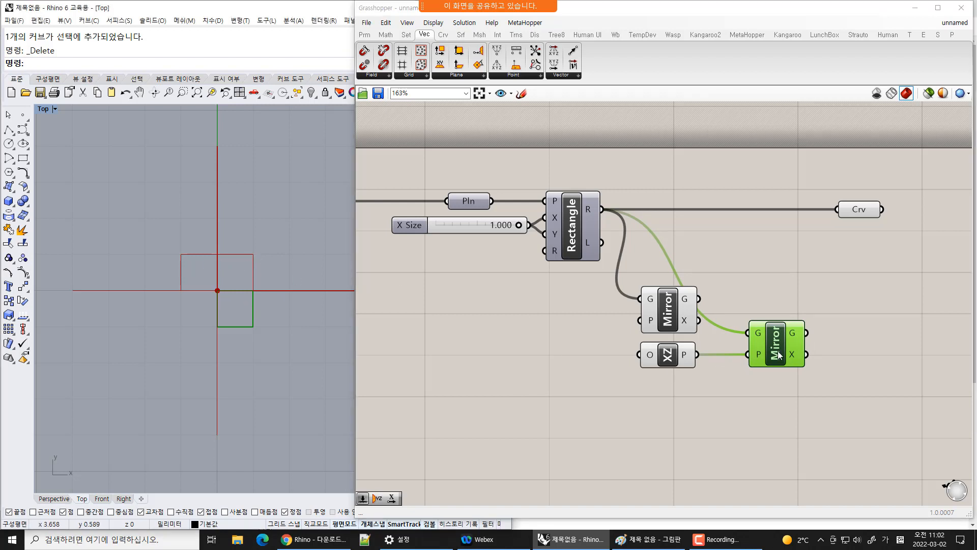
drag(787, 355, 829, 355)
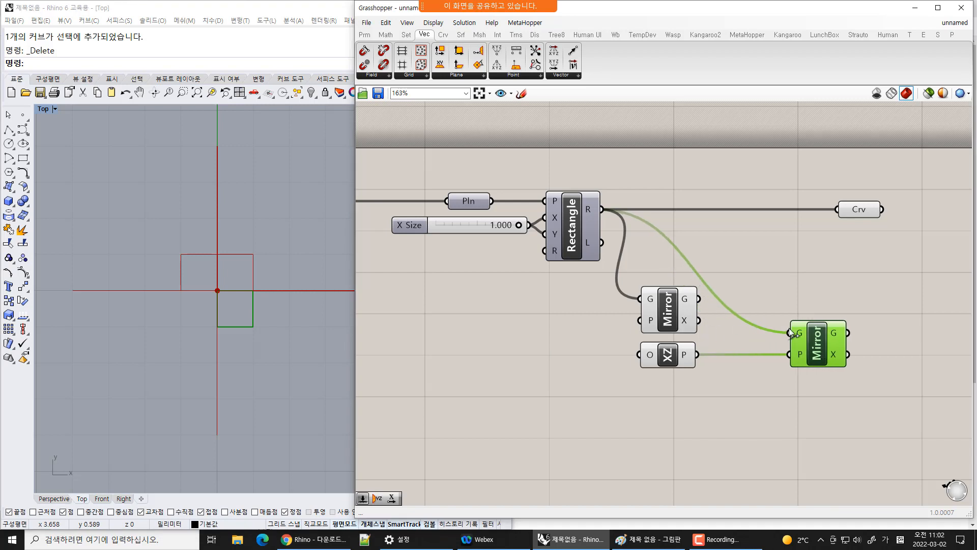
drag(699, 299, 790, 333)
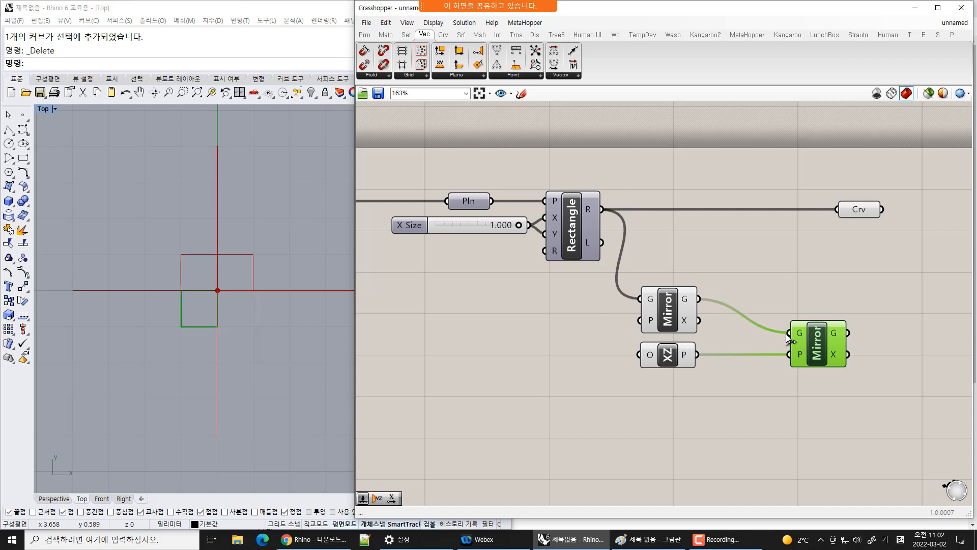
click(199, 316)
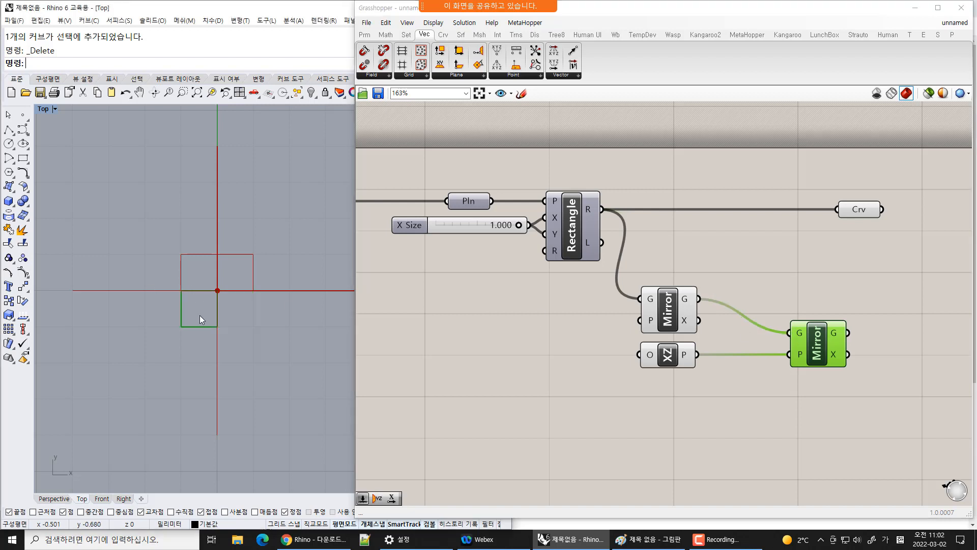
drag(602, 209, 789, 333)
click(255, 261)
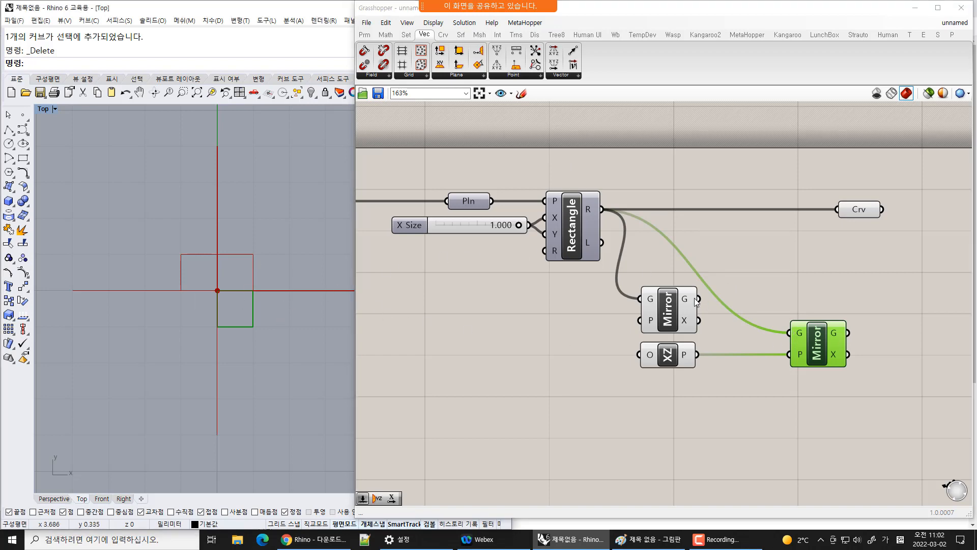
drag(699, 299, 776, 335)
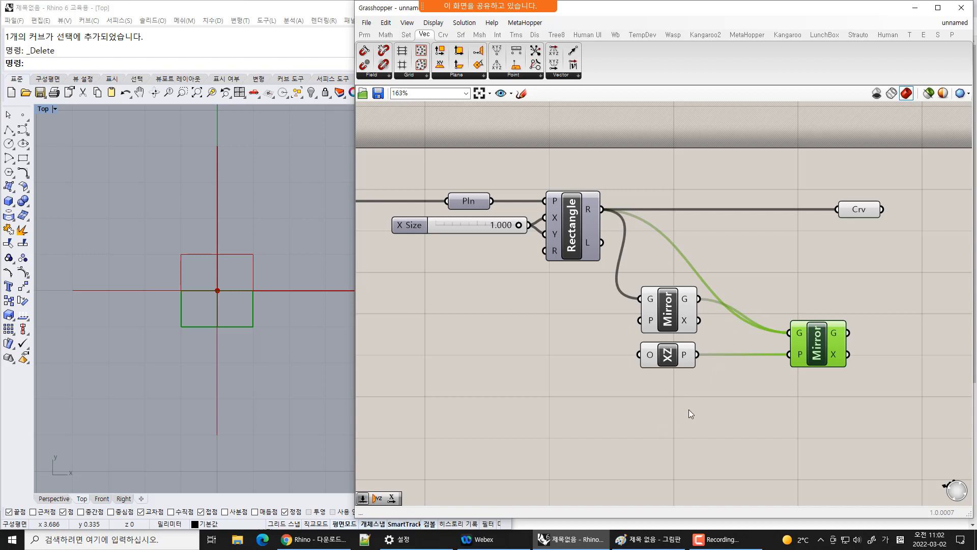
click(652, 413)
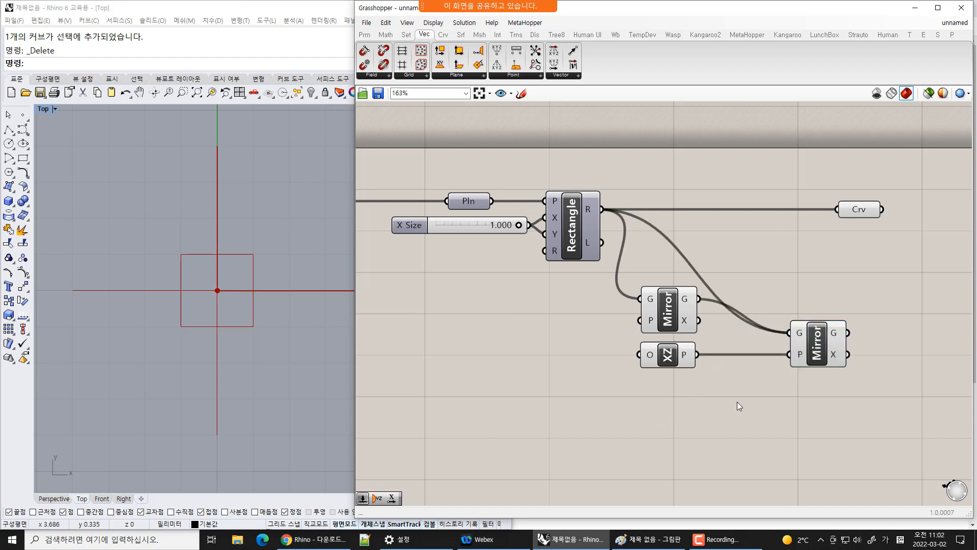
drag(825, 350, 815, 316)
Select the Rectangle, both Mirrors and the XZ Plane in turn to inspect their previews and the mirrored geometry output
click(575, 242)
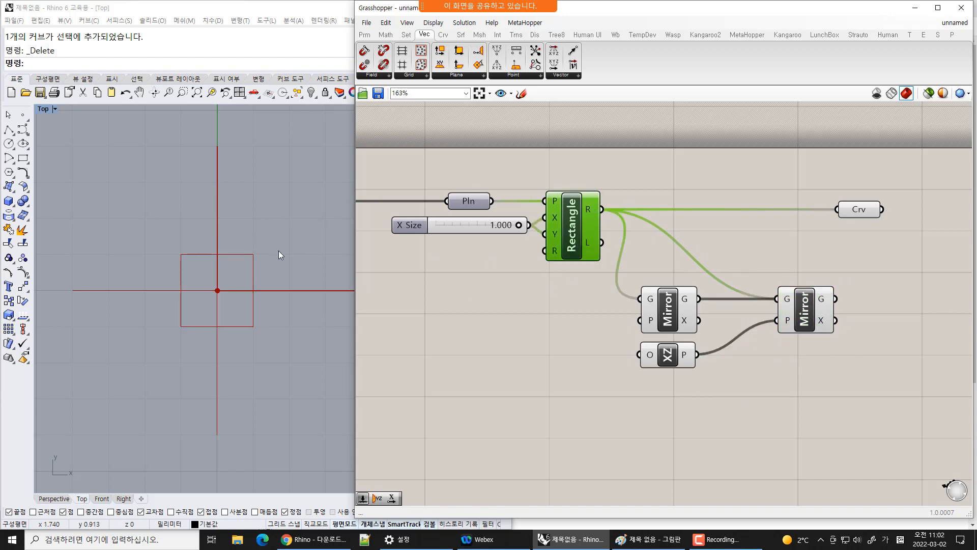
click(669, 312)
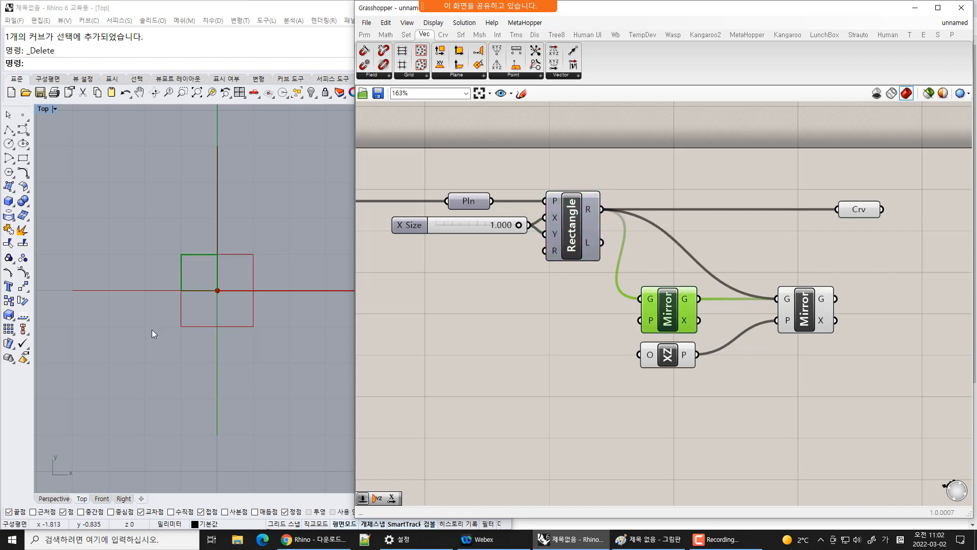
click(669, 362)
click(812, 322)
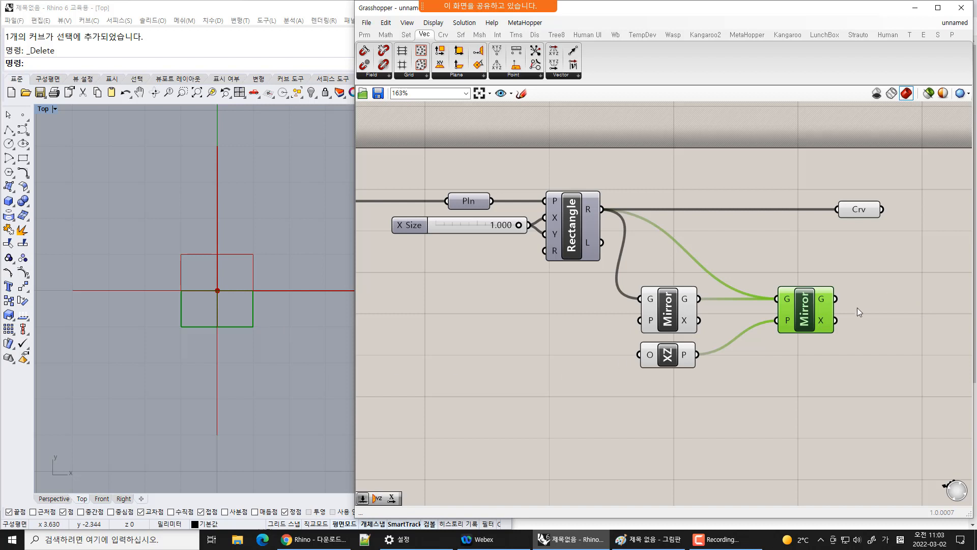
mouse_move(824, 301)
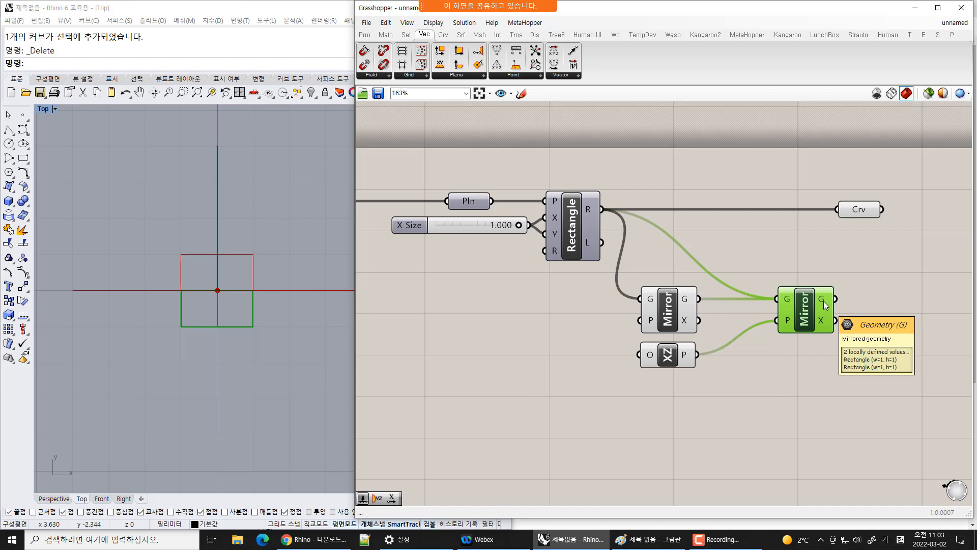
Connect both Mirror components' G outputs to the Crv parameter as additional inputs
right_drag(875, 267, 758, 296)
drag(763, 240, 826, 240)
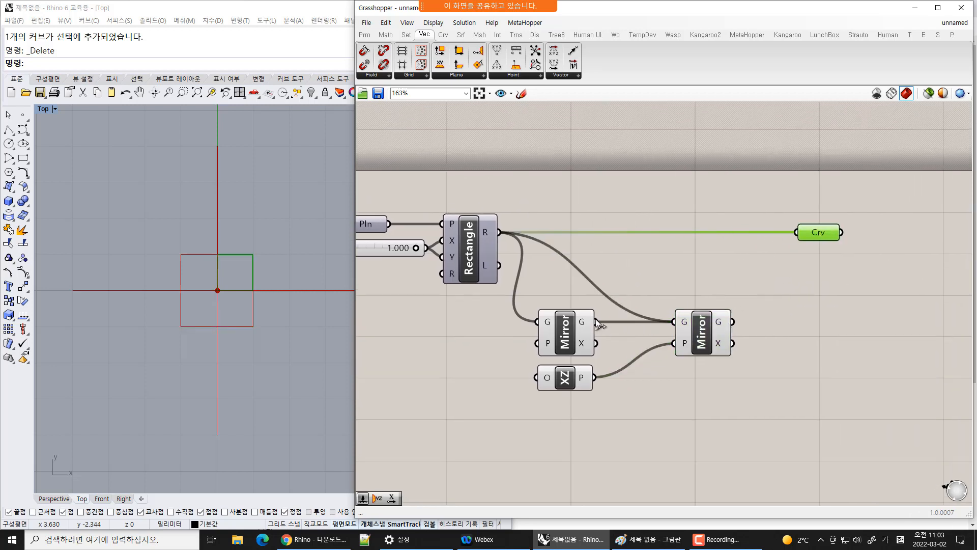
shift+drag(596, 322, 792, 230)
drag(734, 312, 799, 243)
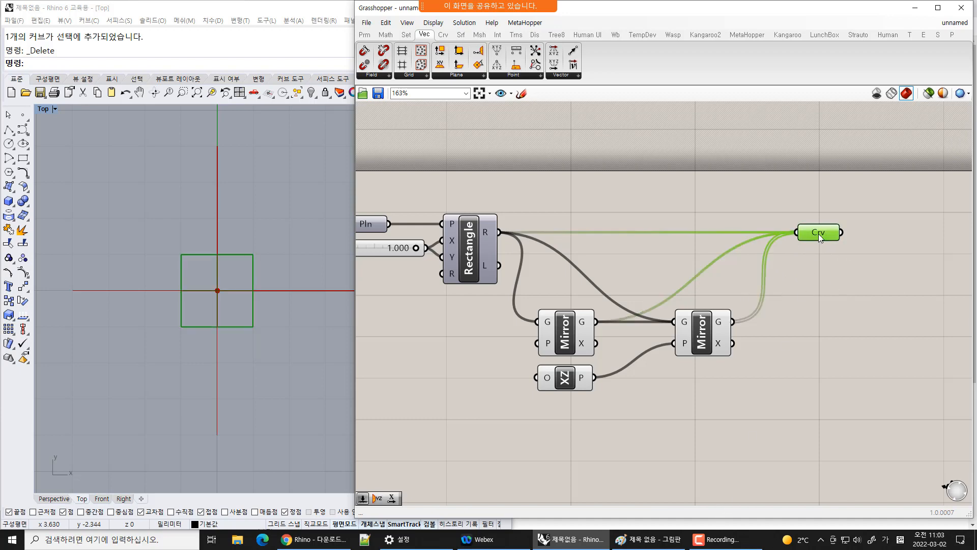
mouse_move(819, 234)
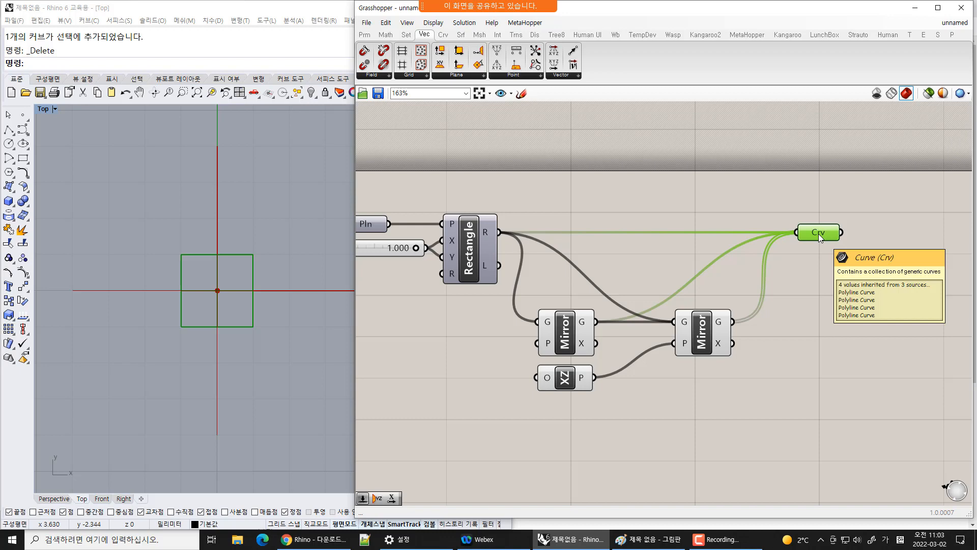
Add a Panel to the canvas and connect the Crv parameter's output to it
click(364, 35)
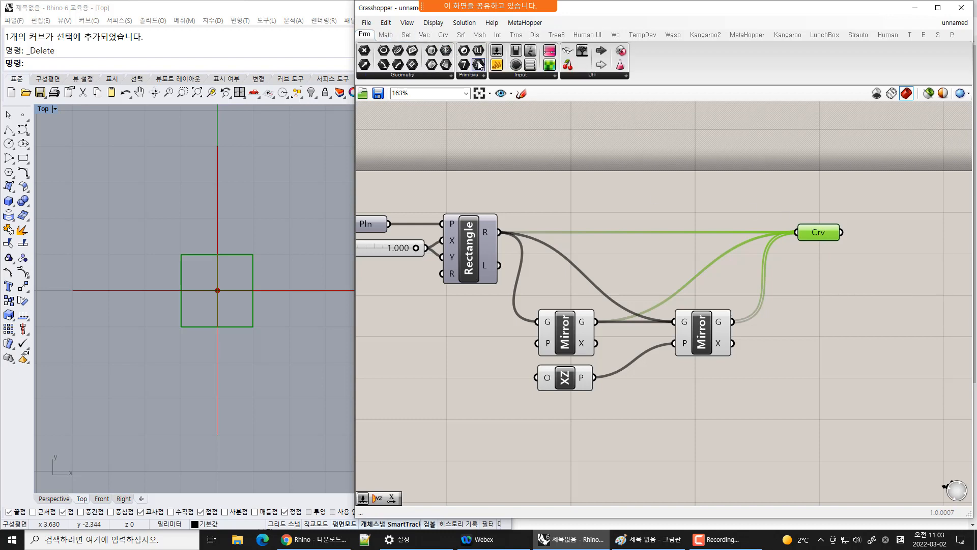
drag(496, 65, 892, 301)
drag(841, 232, 846, 299)
click(782, 329)
Turn preview off for both Mirror components and the XZ Plane
scroll(781, 329, down, 1)
drag(744, 149, 586, 402)
right_click(621, 201)
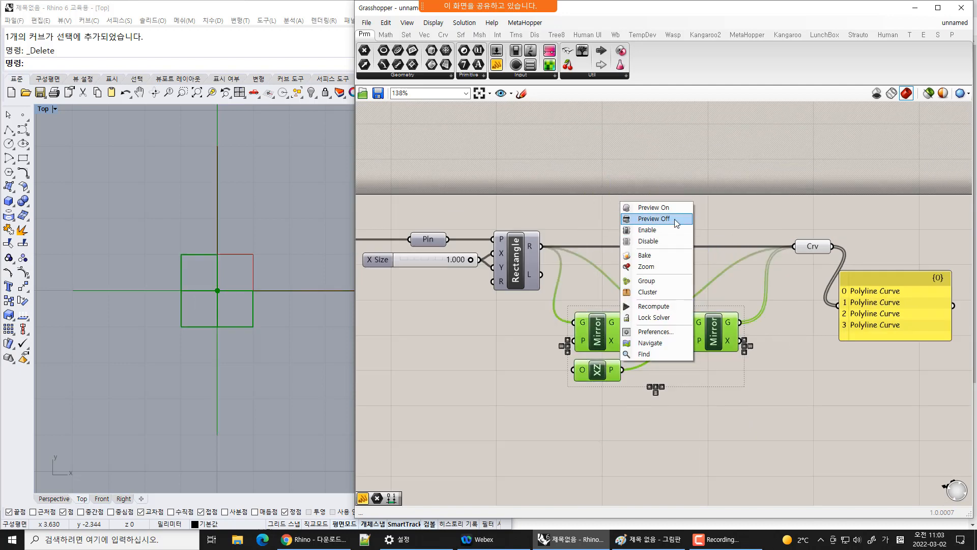
click(654, 219)
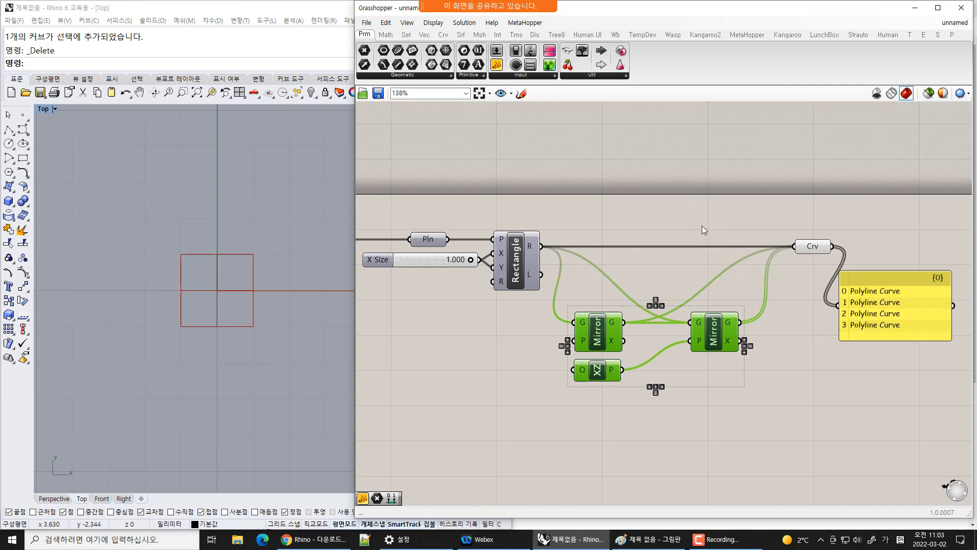
Group the Pln, X Size slider, Rectangle, both Mirrors, XZ Plane and Crv components
scroll(746, 311, down, 2)
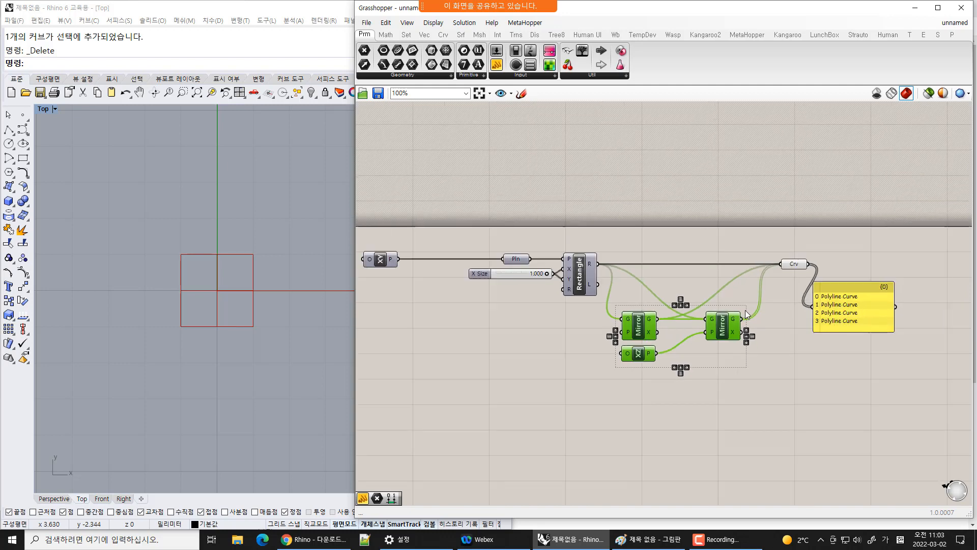
drag(441, 199, 847, 402)
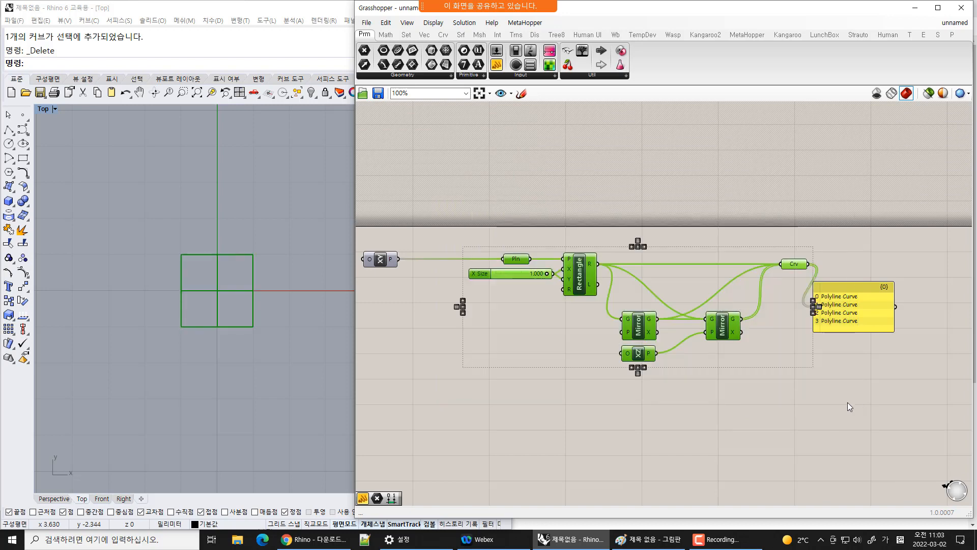
click(733, 447)
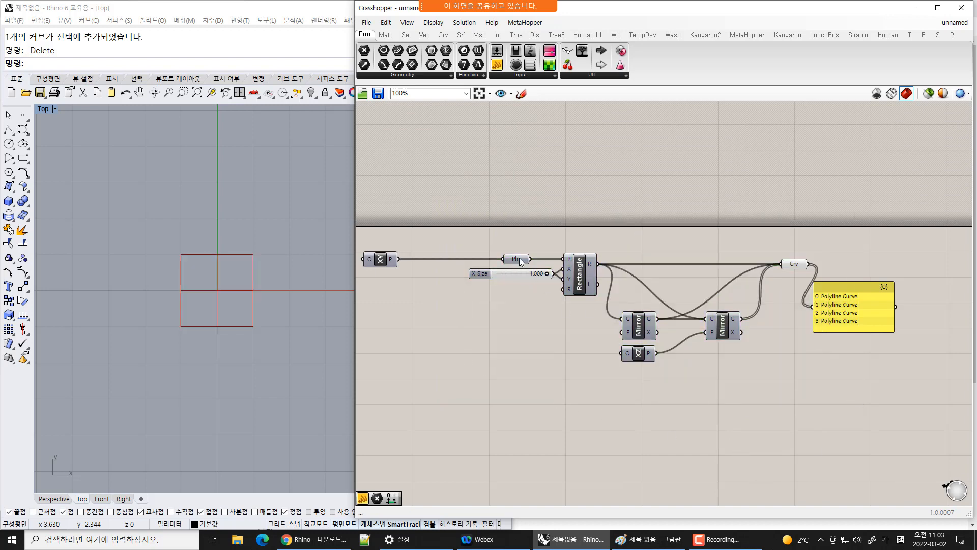
click(796, 264)
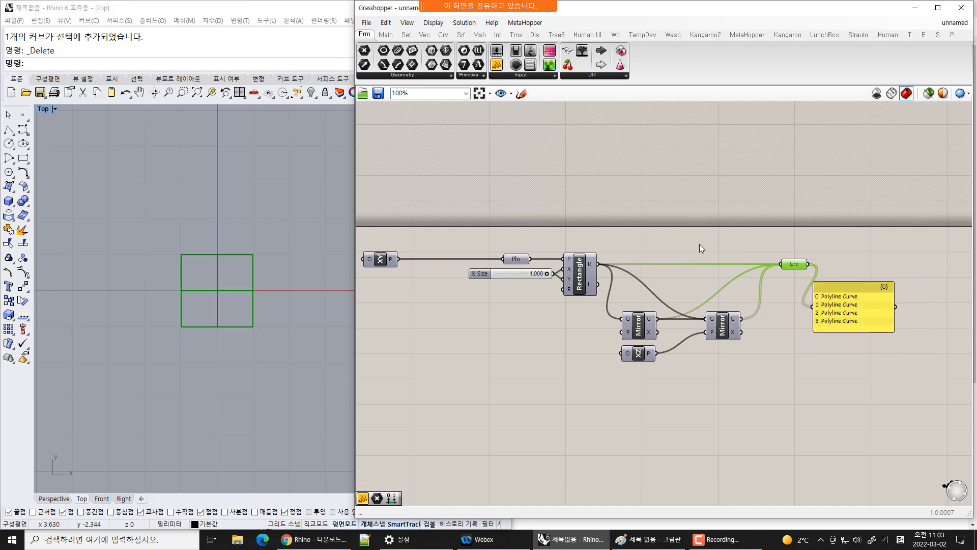
drag(442, 228, 854, 418)
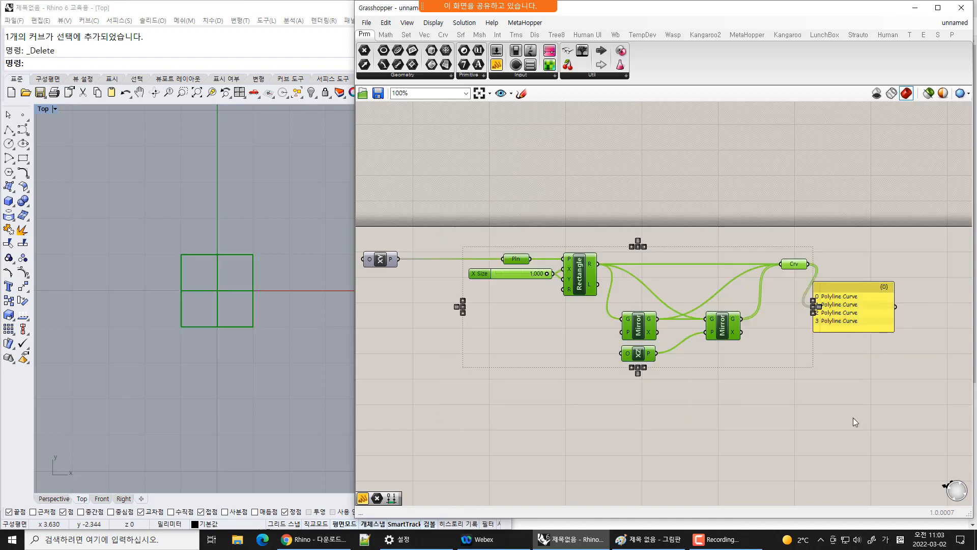
key(ctrl+g)
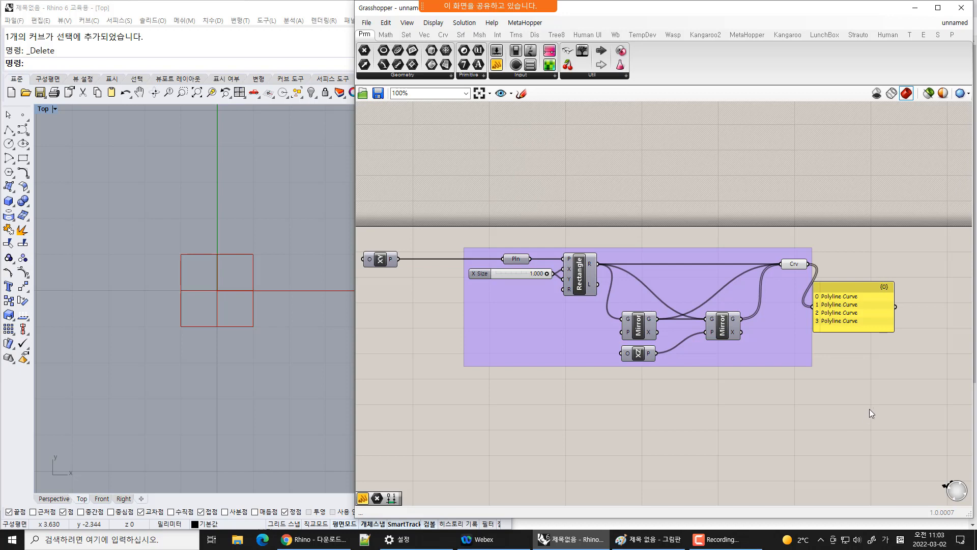
Rearrange the group, the Panel and the components inside the group on the canvas
drag(773, 350, 793, 410)
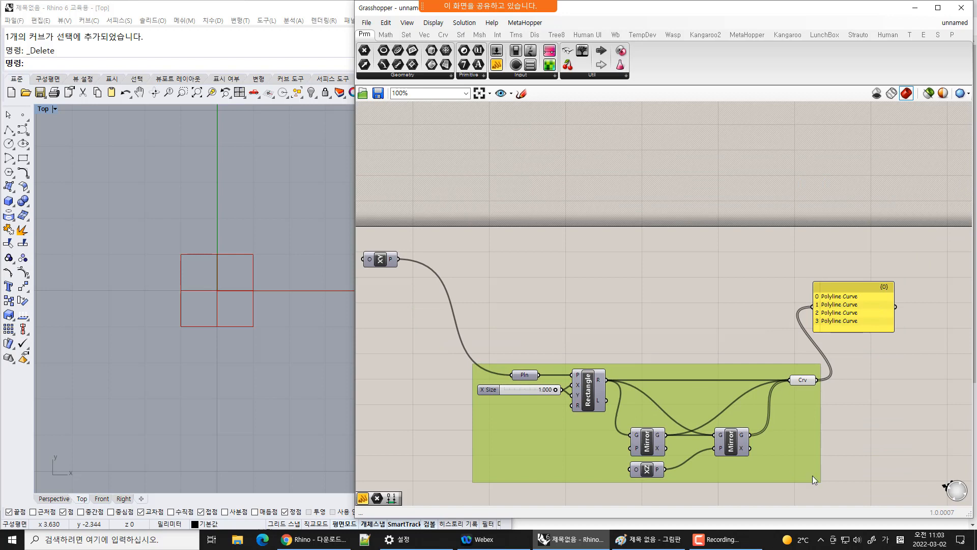
drag(813, 476, 786, 366)
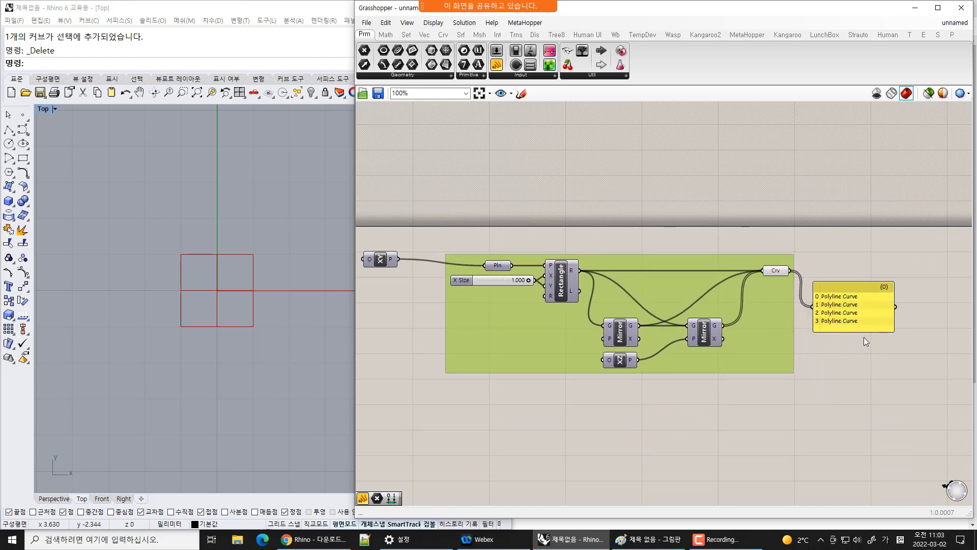
drag(862, 310, 910, 303)
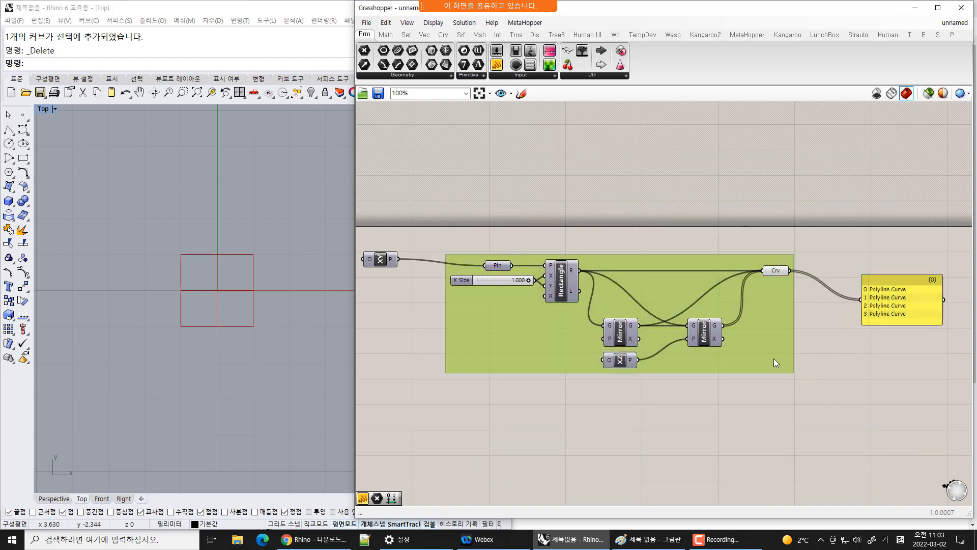
drag(774, 358, 794, 357)
click(859, 408)
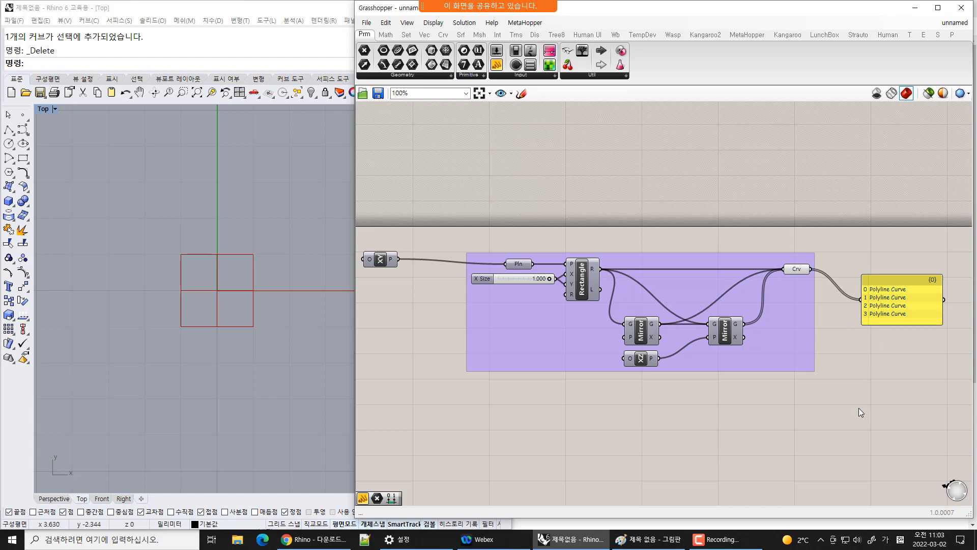
drag(517, 264, 486, 264)
drag(738, 271, 793, 270)
drag(852, 268, 855, 267)
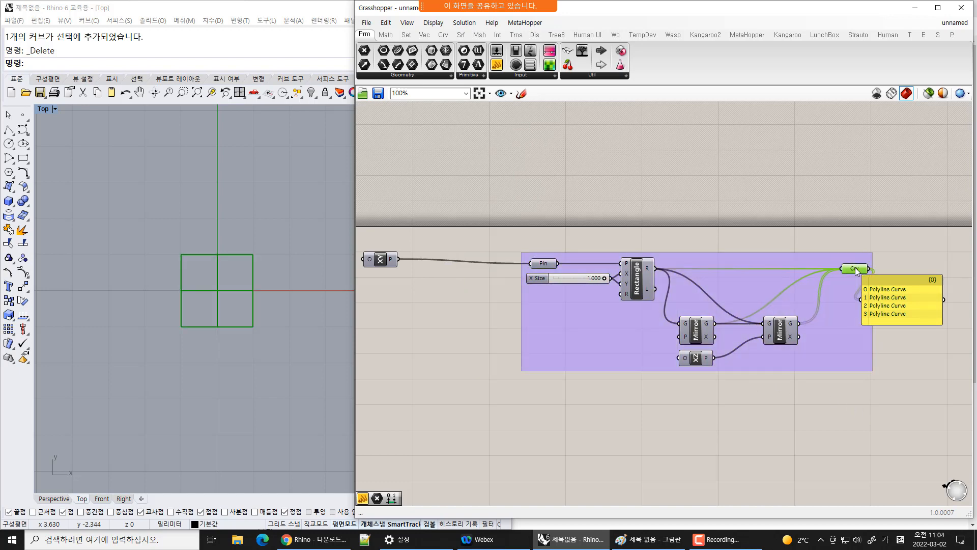
Move the Panel further to the right of the Crv parameter
click(923, 358)
drag(896, 296, 926, 291)
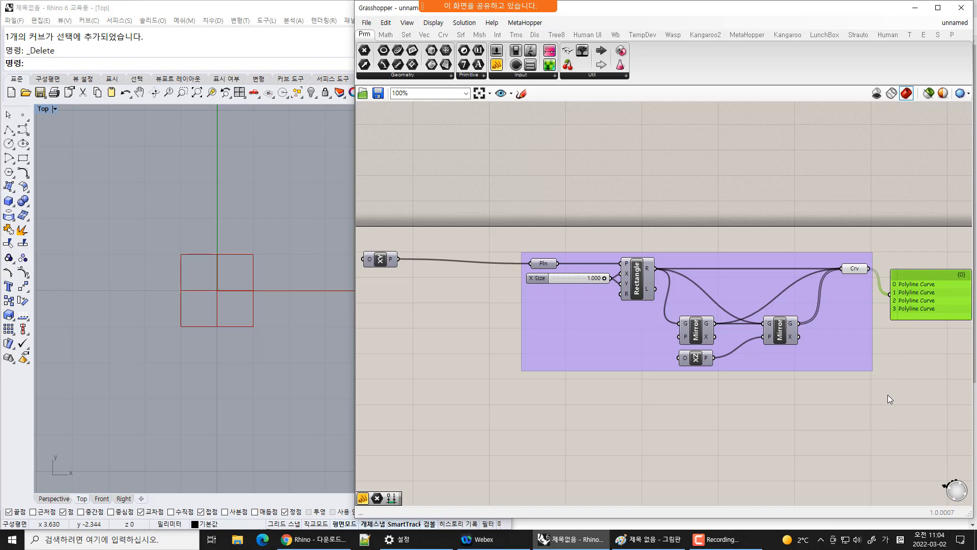
right_drag(897, 396, 844, 399)
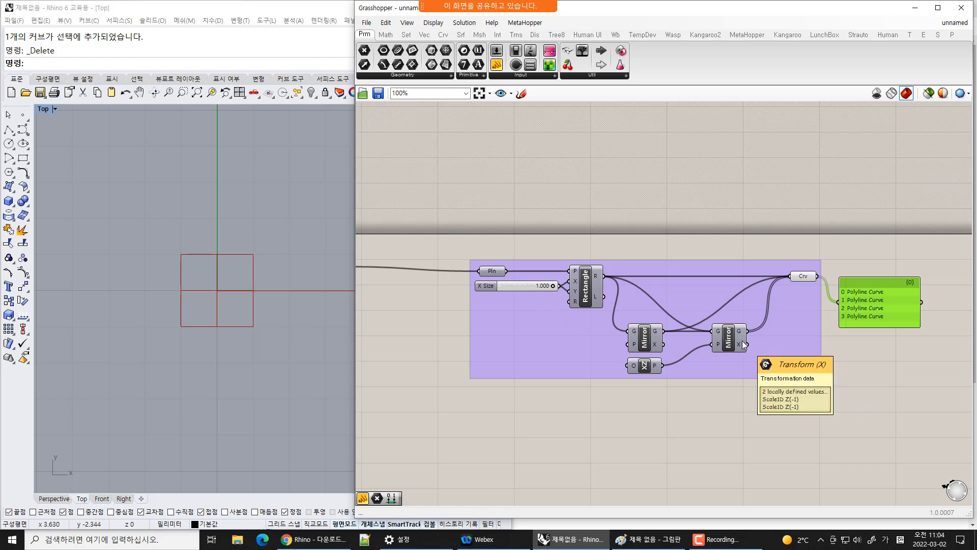
click(495, 275)
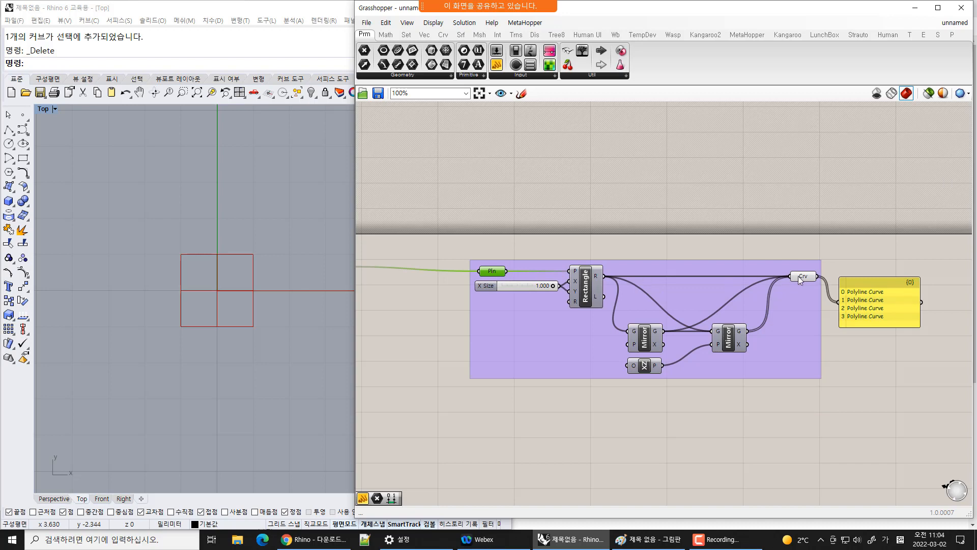
click(804, 277)
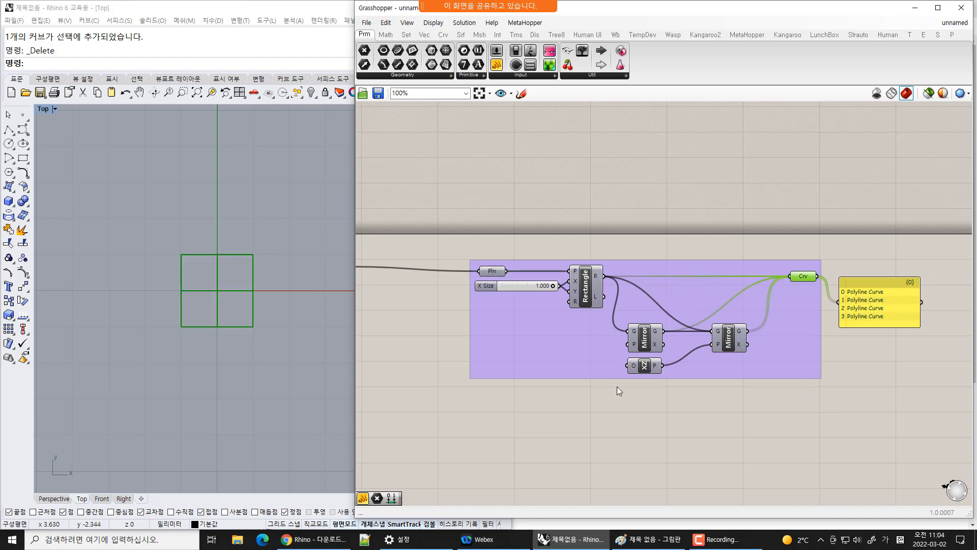
Add a Scribble to the canvas and set its text to "평면에서 사각형 네 개 만들기"
click(385, 34)
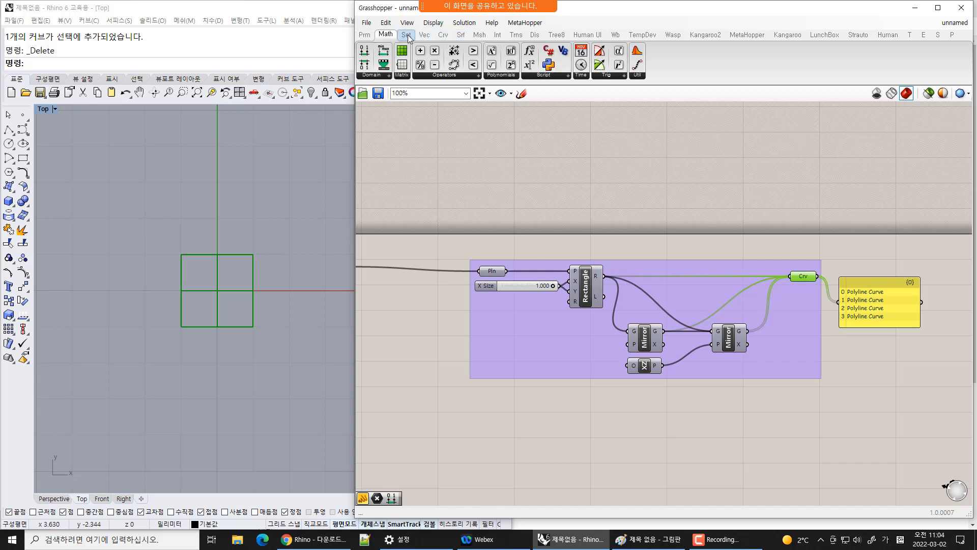
click(365, 34)
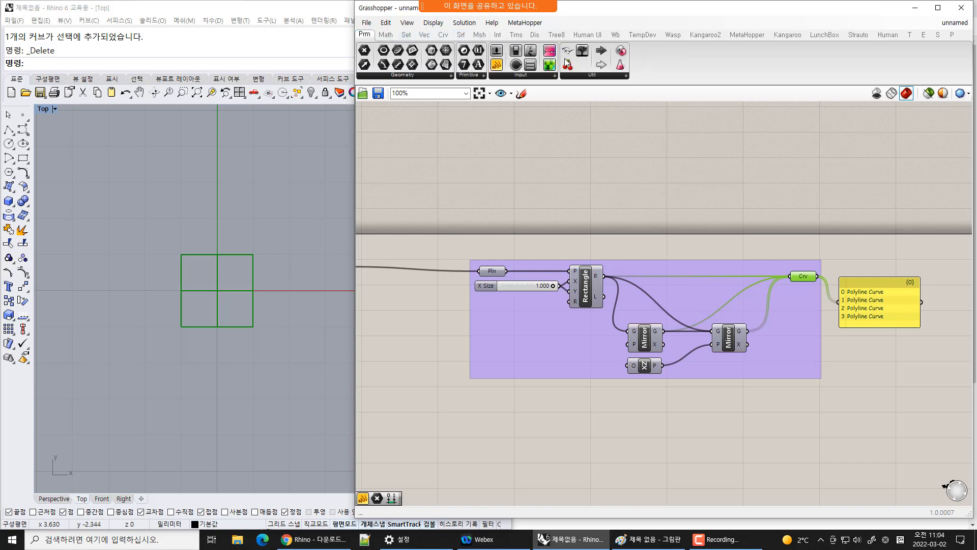
click(572, 76)
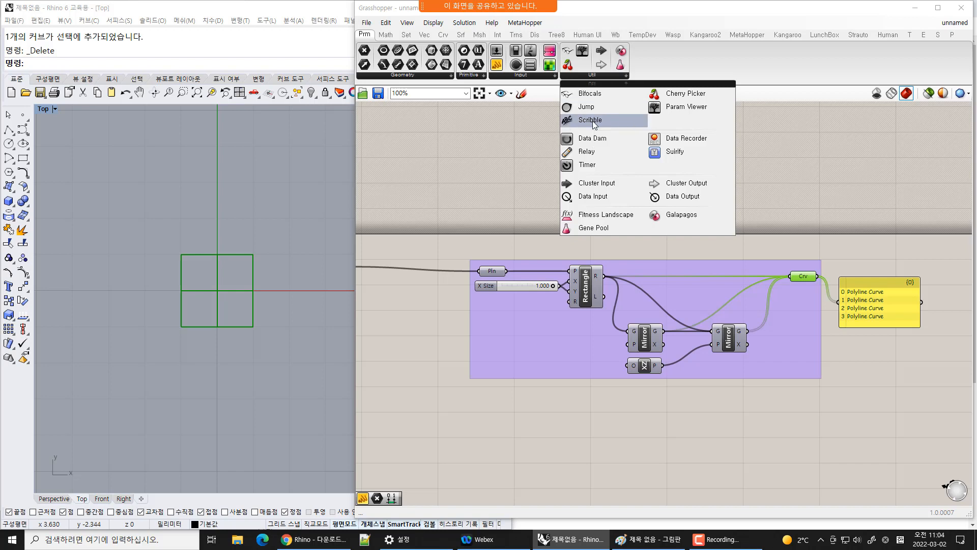
mouse_move(595, 121)
mouse_down()
mouse_move(684, 405)
mouse_move(648, 406)
mouse_up()
double_click(649, 405)
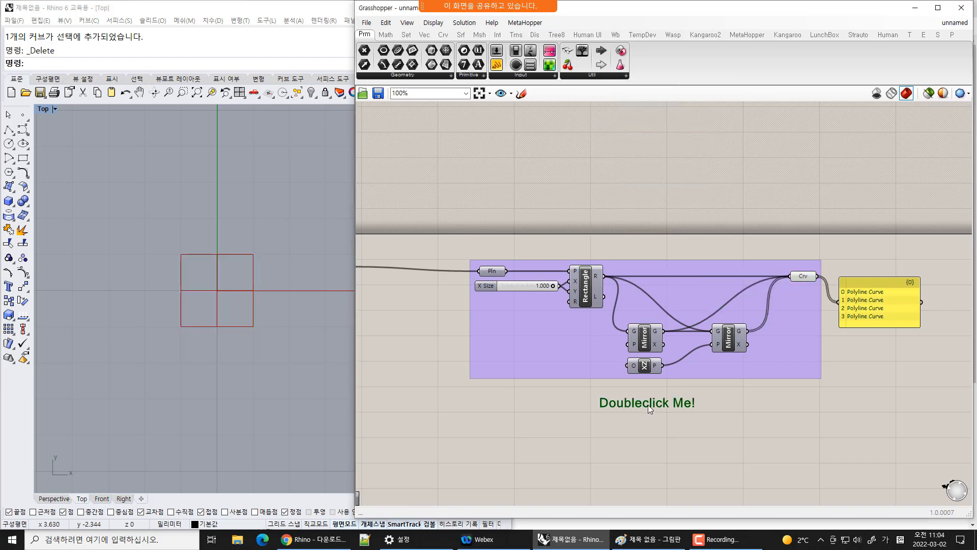
drag(666, 366, 518, 355)
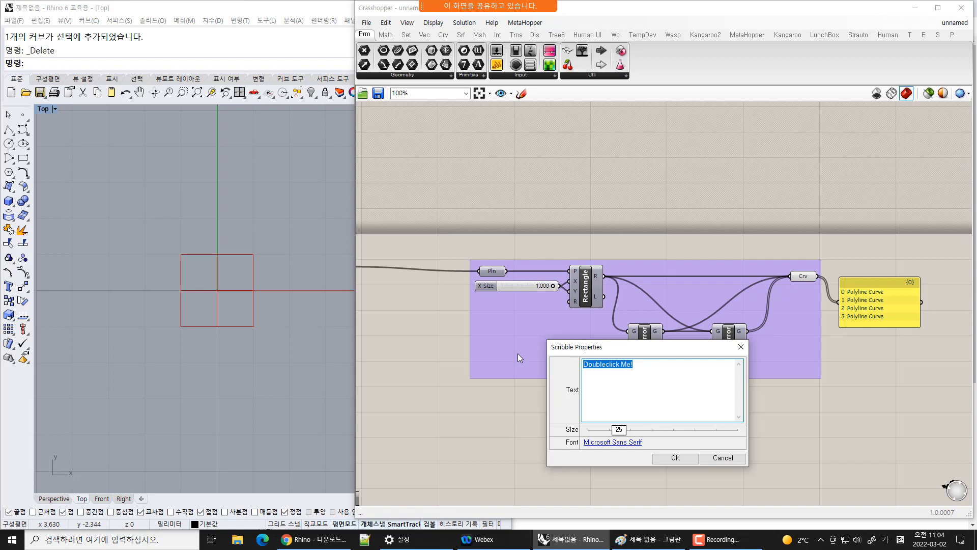
key(Hangul)
text(tod)
key(BackSpace)
key(BackSpace)
key(BackSpace)
key(Hangul)
text(평면에서 사각형 네 개 만들기)
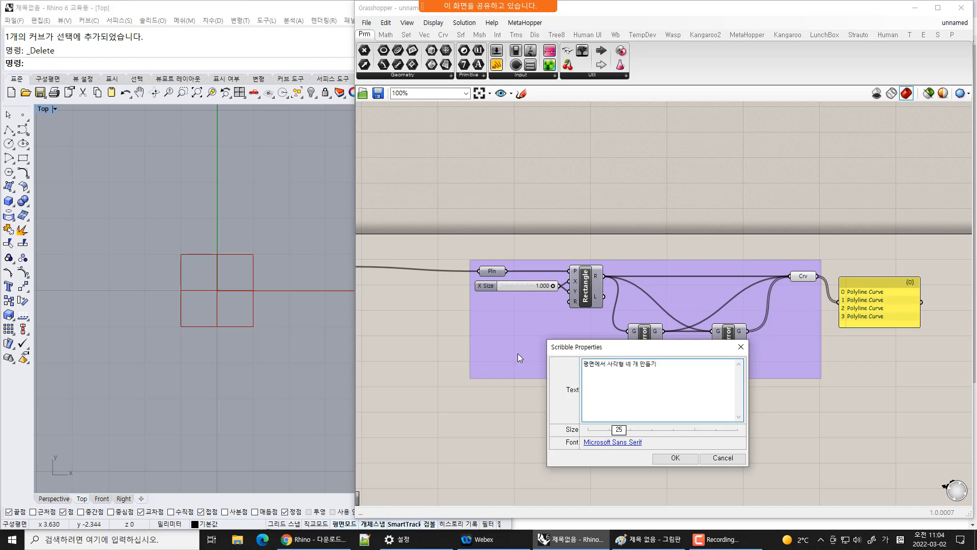
click(675, 458)
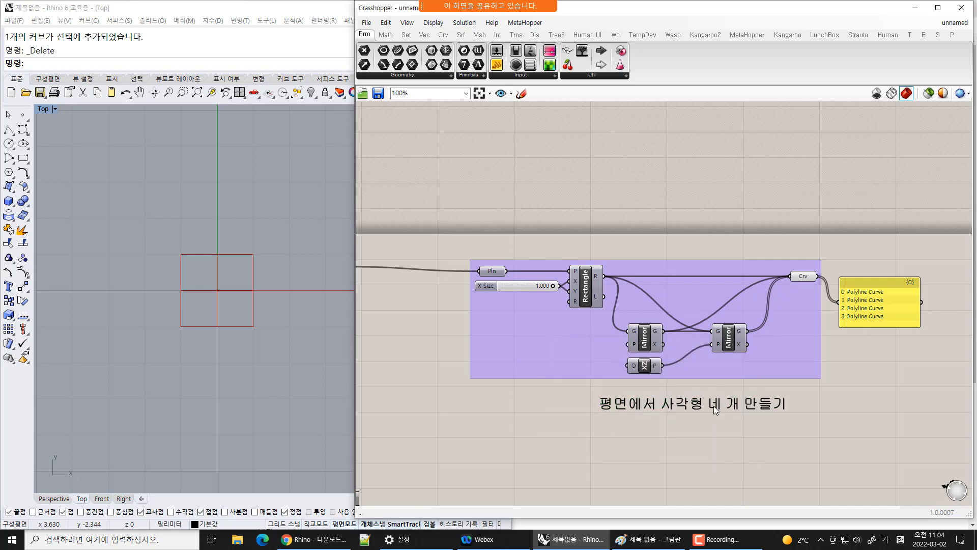
Move the scribble inside the group area and add it to the group
drag(714, 405, 676, 390)
right_click(704, 364)
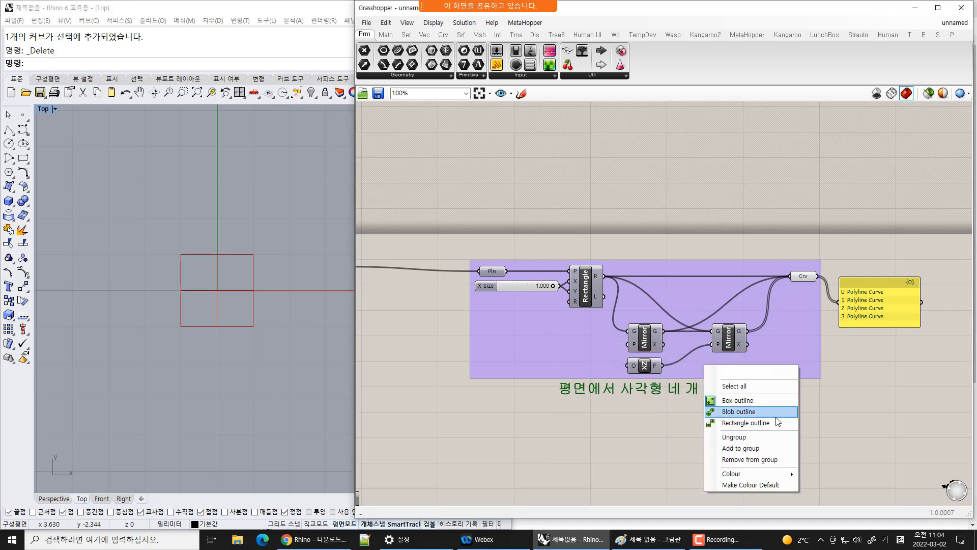
click(764, 448)
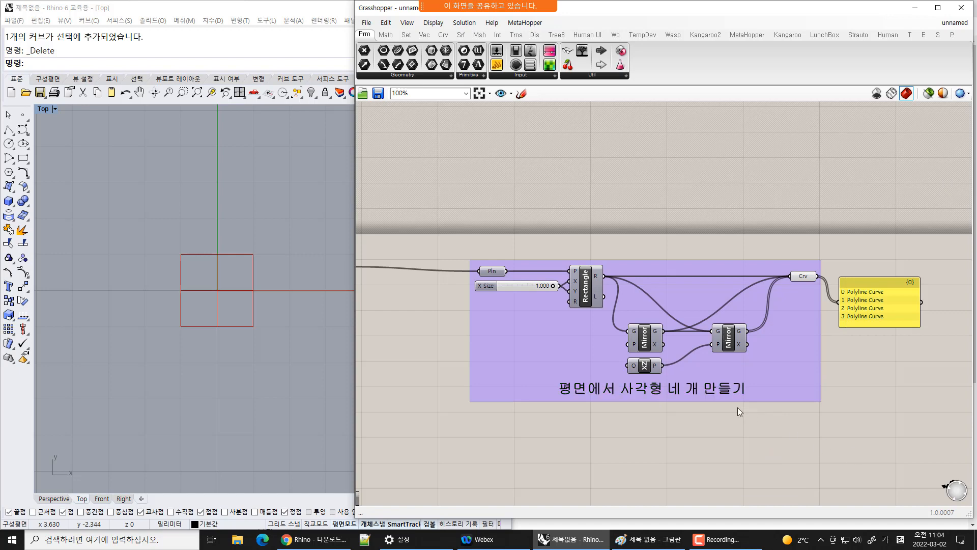
Change the scribble's font to 나눔바른고딕
double_click(727, 391)
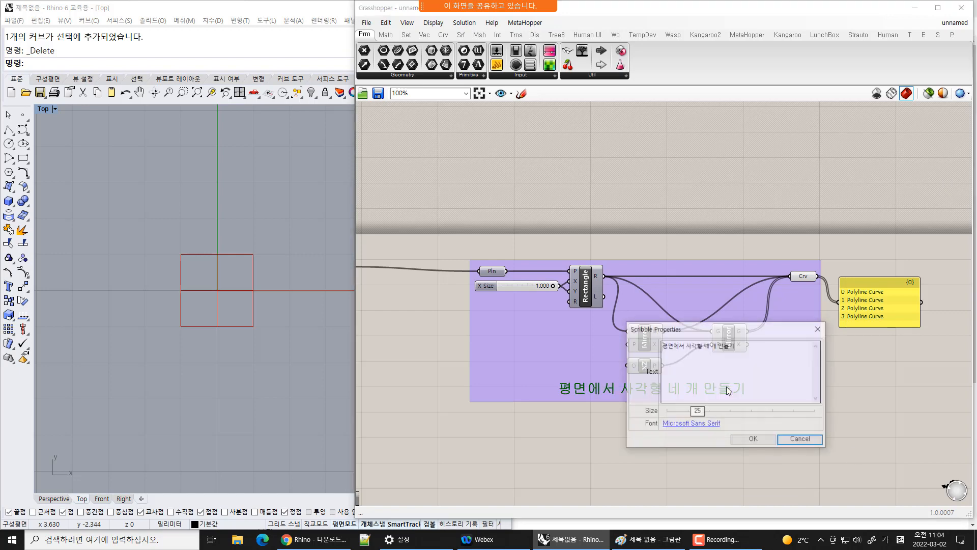
click(712, 426)
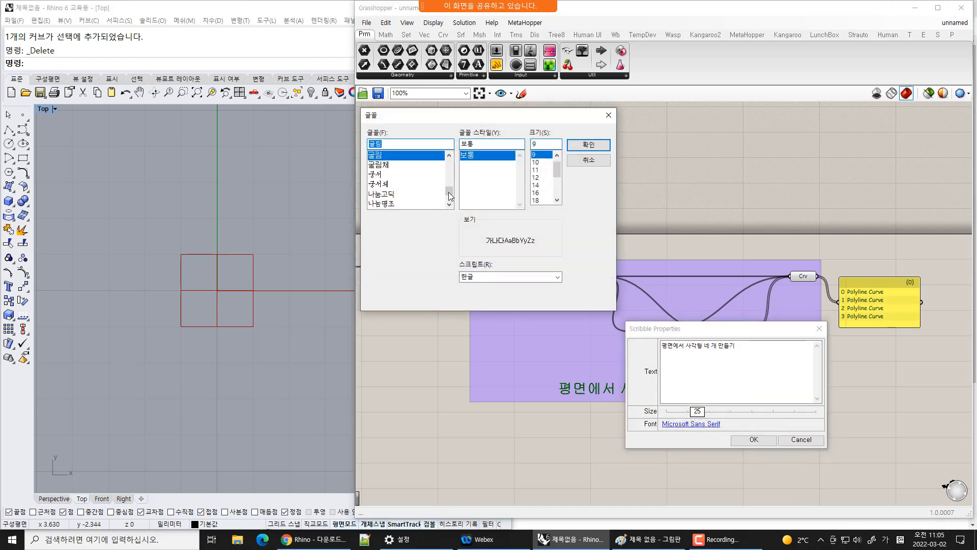
click(382, 194)
scroll(405, 200, down, 1)
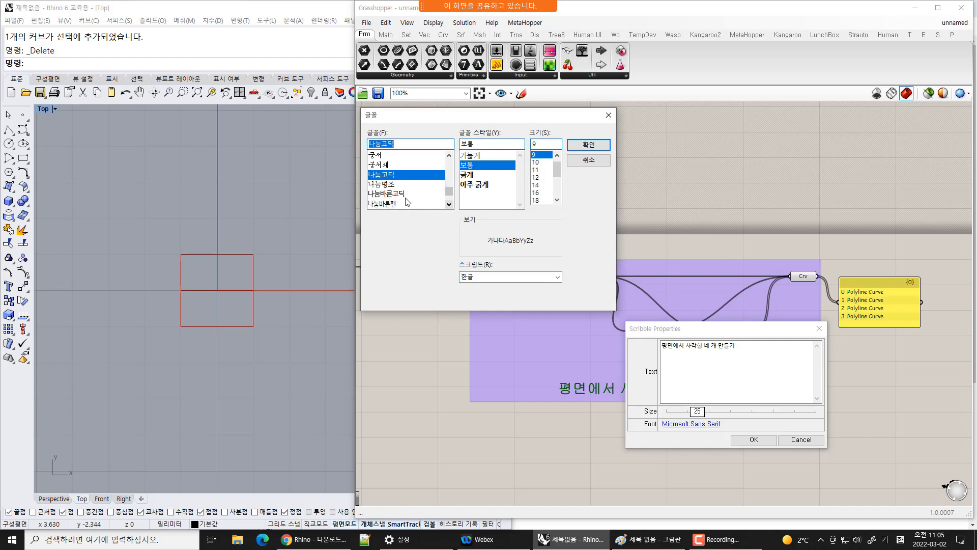
click(392, 194)
click(538, 170)
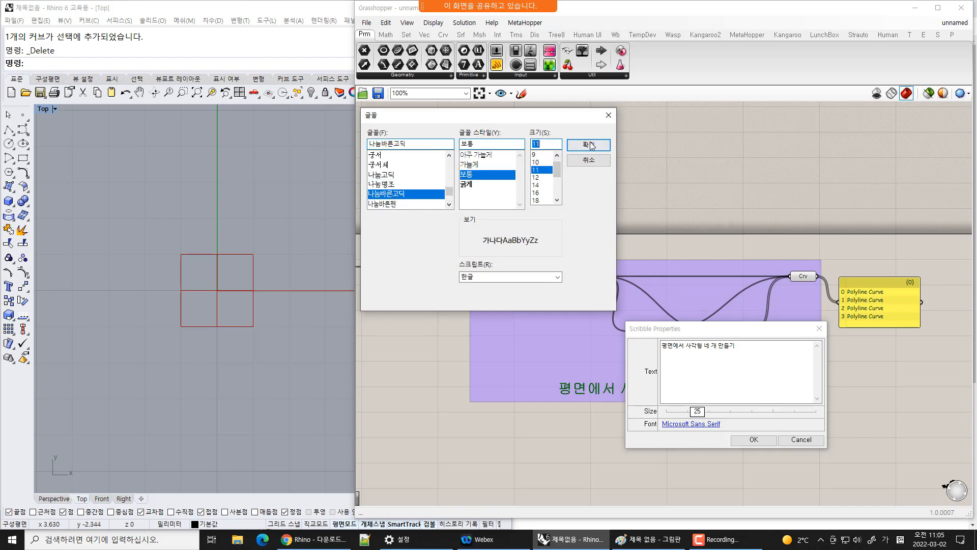
click(590, 146)
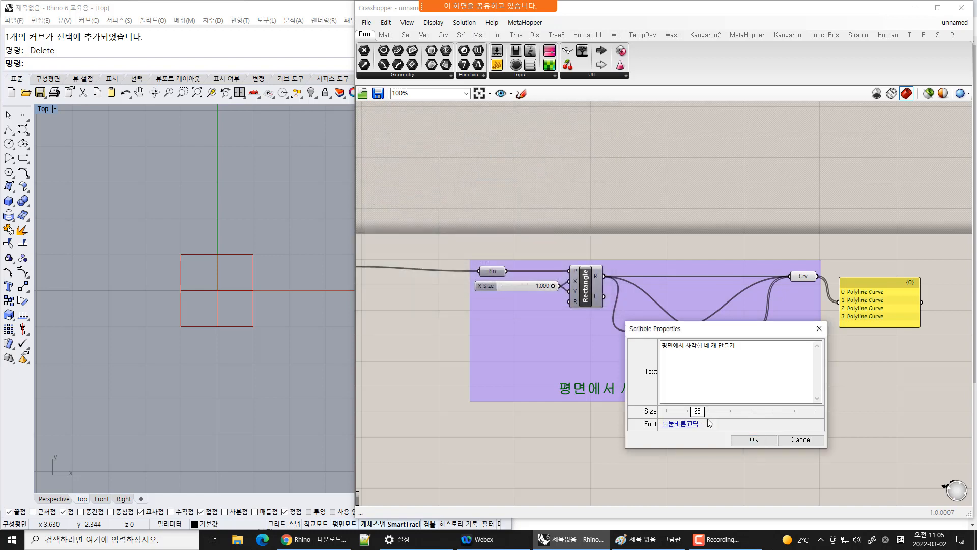
drag(698, 411, 697, 415)
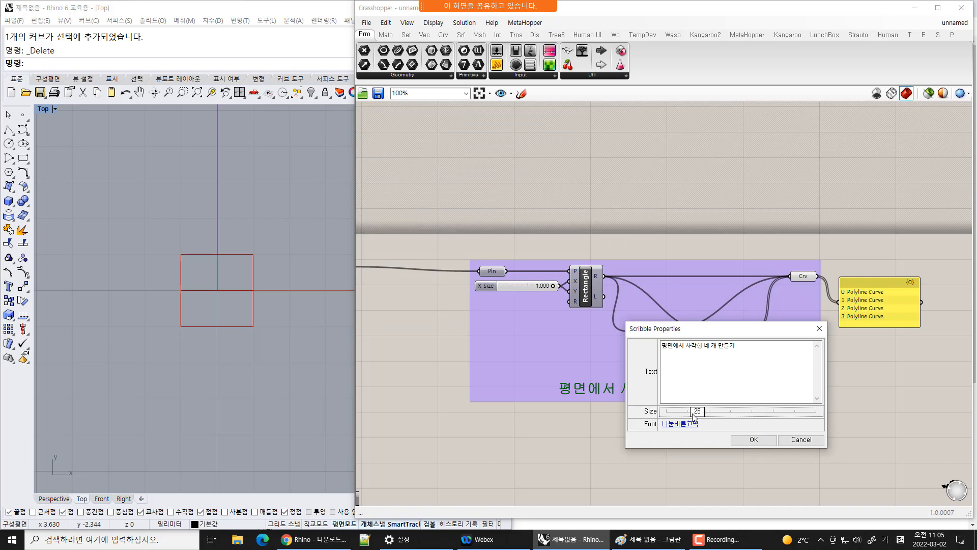
click(752, 439)
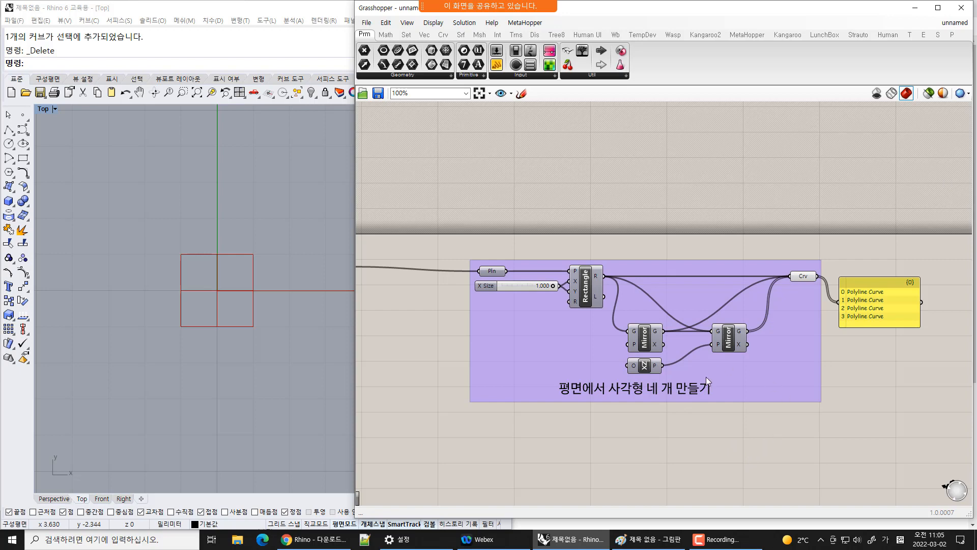
Place the scribble at the top of the group as its title and shift the group down
drag(668, 388, 680, 246)
click(771, 456)
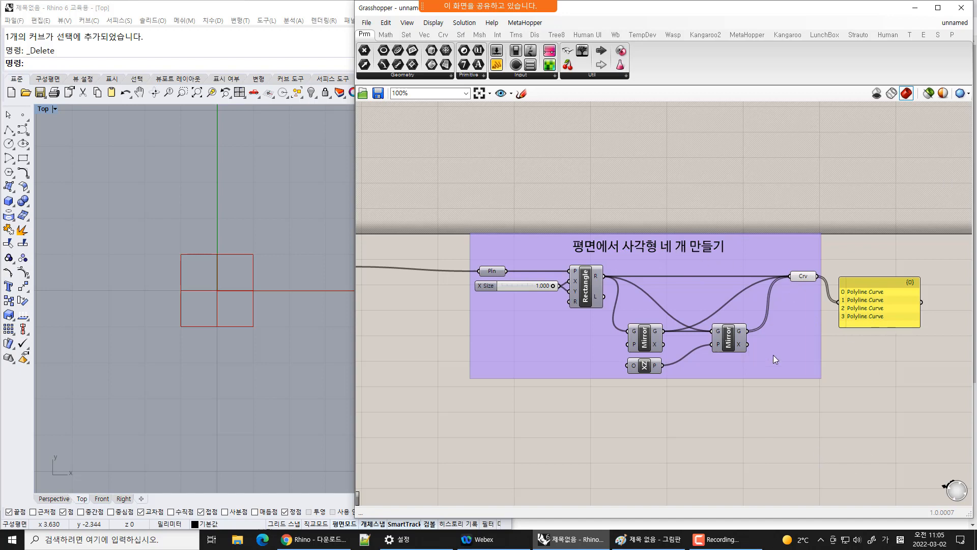
drag(773, 355, 767, 384)
Move the Panel up, above and to the right of the group
click(872, 338)
click(878, 310)
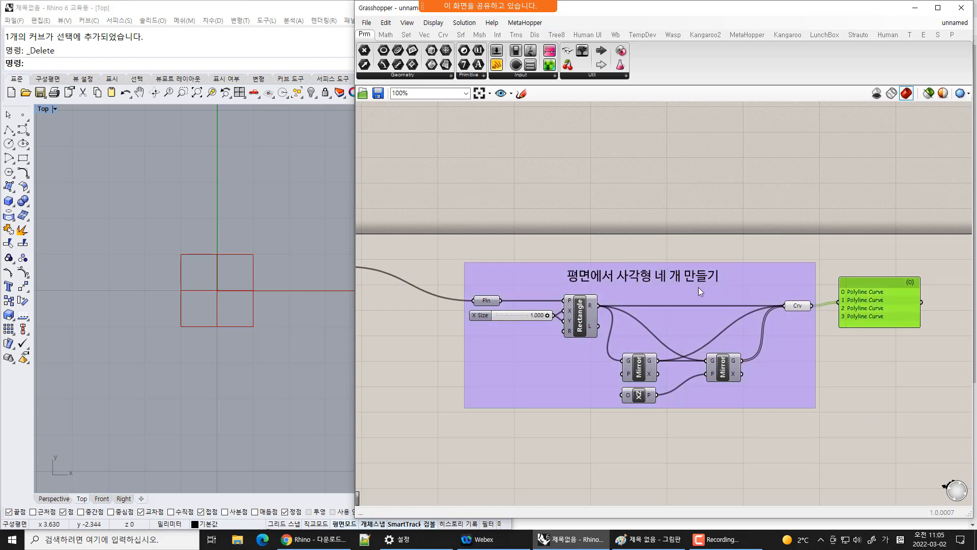
click(872, 410)
drag(895, 312, 900, 208)
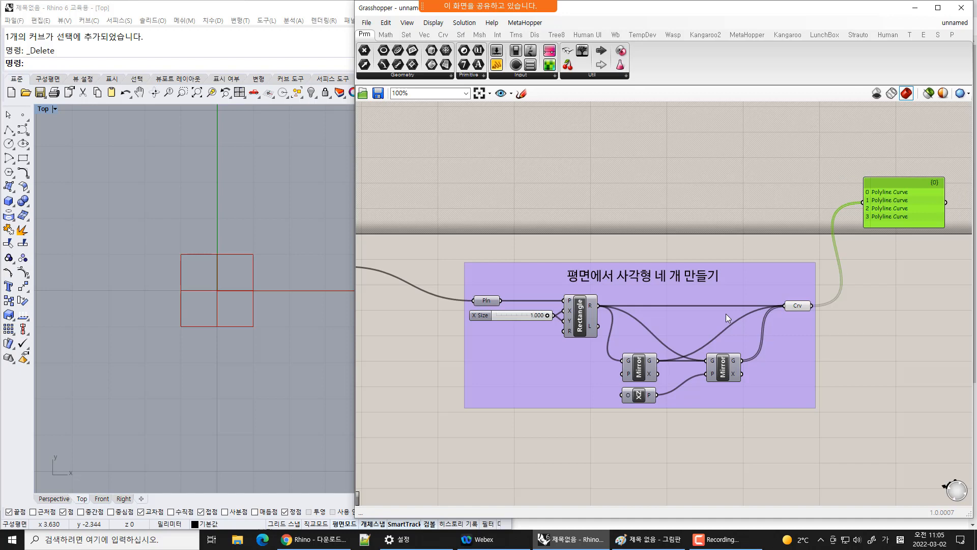
right_drag(408, 350, 431, 314)
click(463, 255)
click(525, 340)
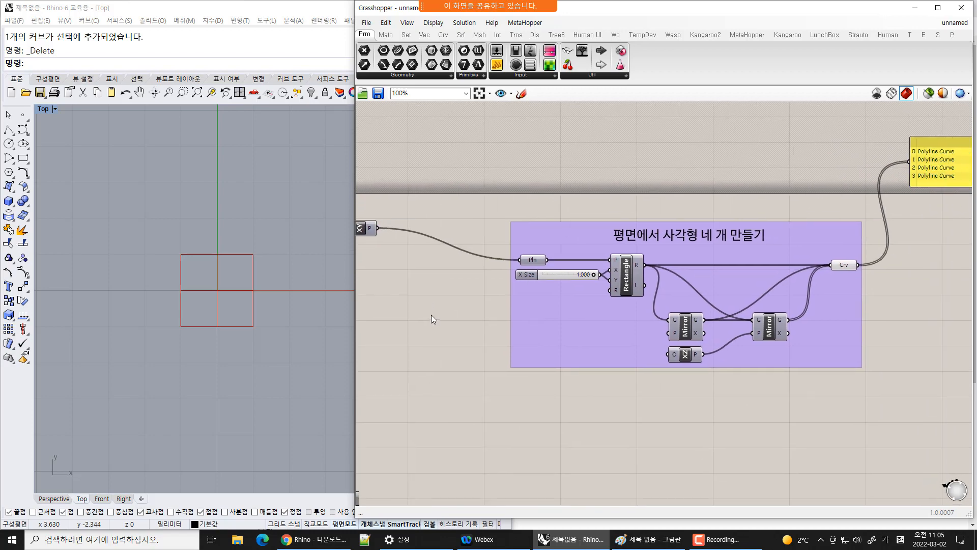
Switch to the Paint sketch of the mirrored rectangles to review it, then return to Grasshopper
click(652, 543)
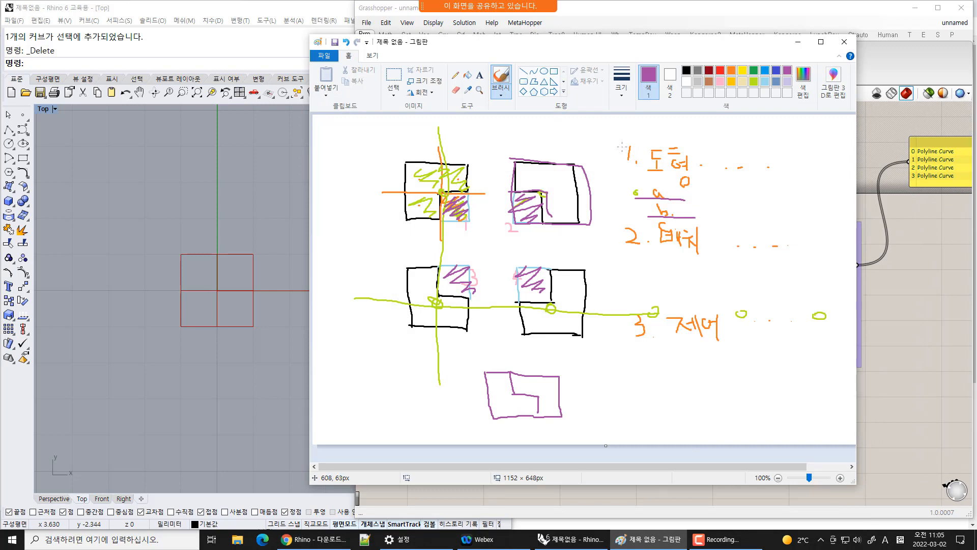
click(798, 42)
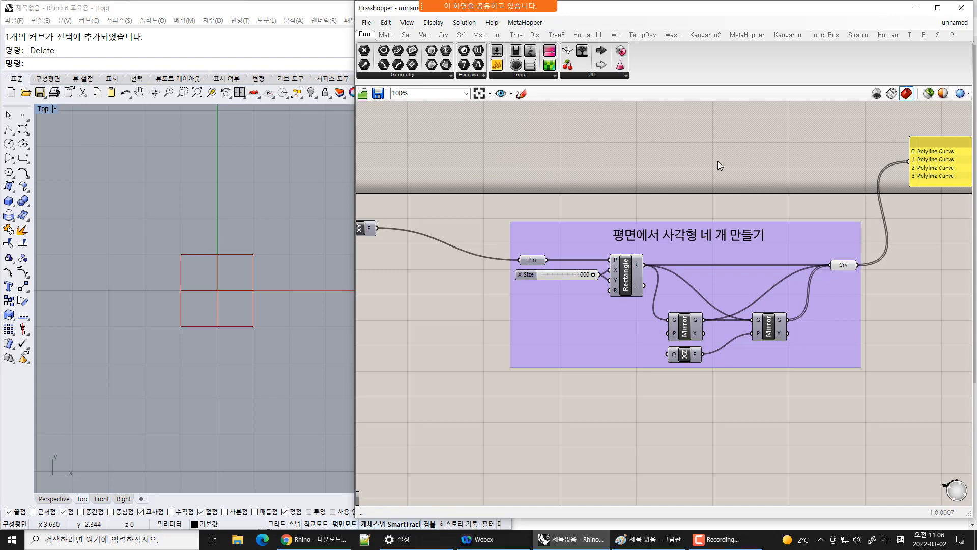
right_drag(671, 197, 726, 177)
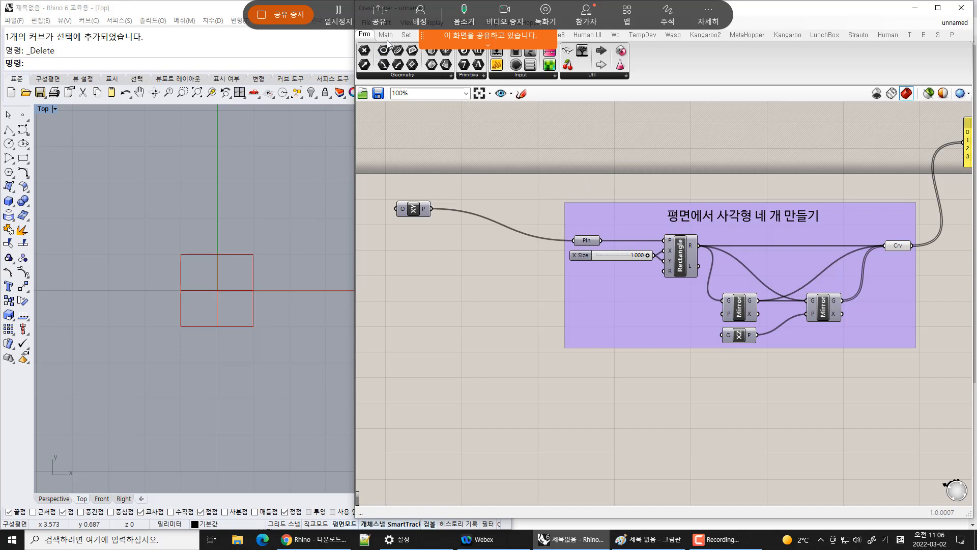
Add a Square grid component to the canvas next to the XY Plane
click(406, 34)
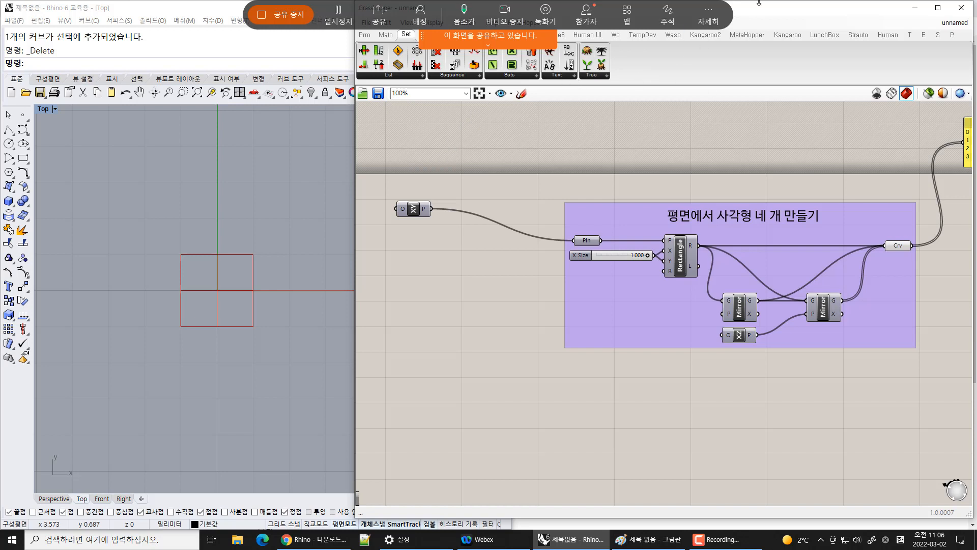
drag(760, 2, 760, 50)
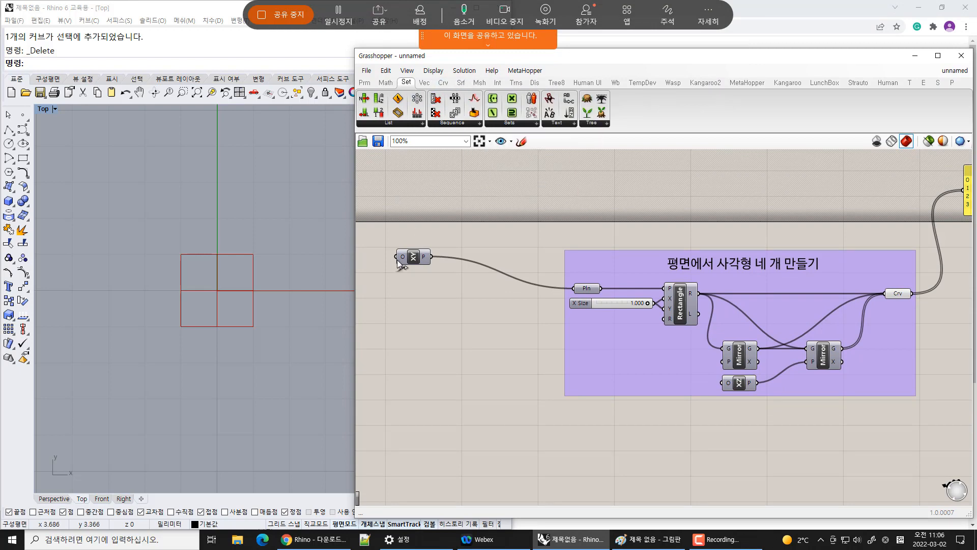
click(424, 83)
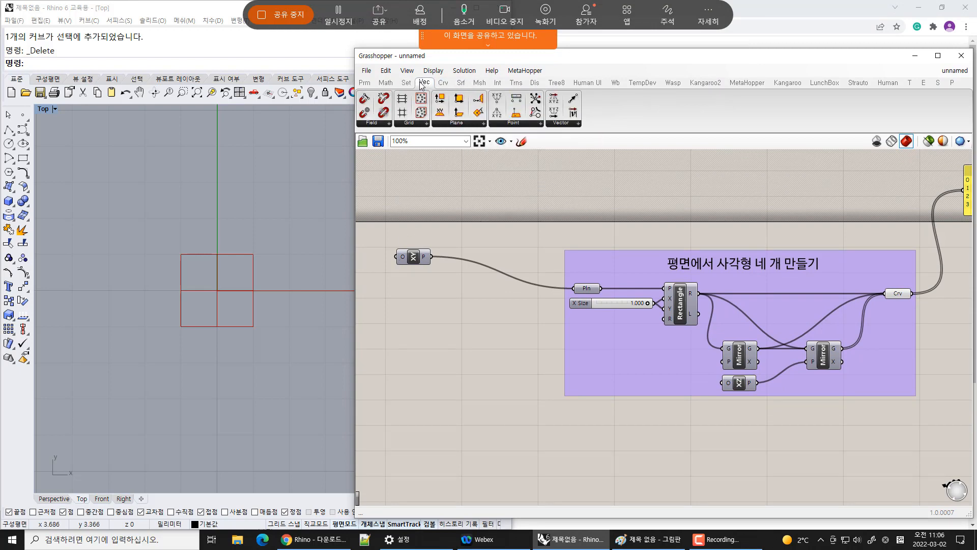
click(410, 124)
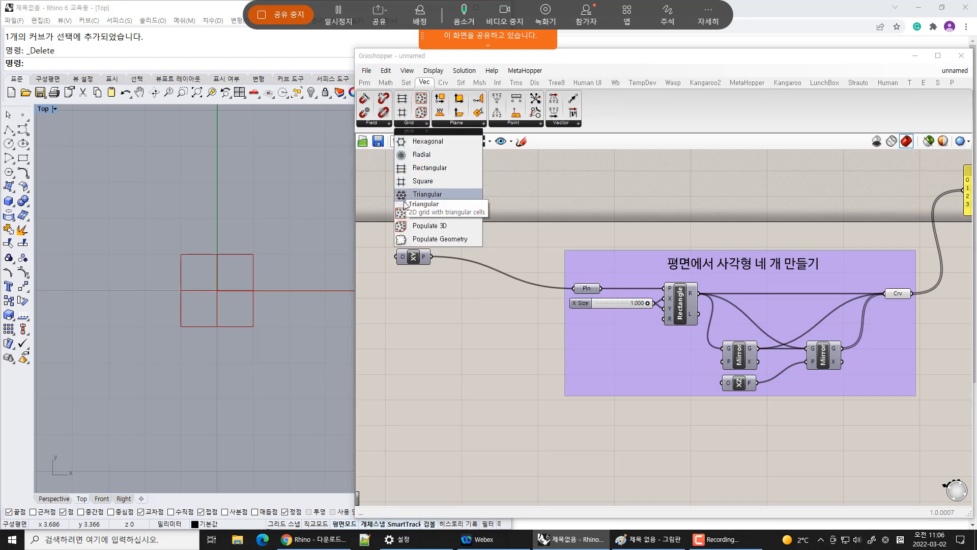
drag(423, 180, 476, 367)
right_drag(529, 393, 647, 352)
right_drag(309, 325, 253, 339)
drag(186, 248, 232, 244)
scroll(210, 212, down, 2)
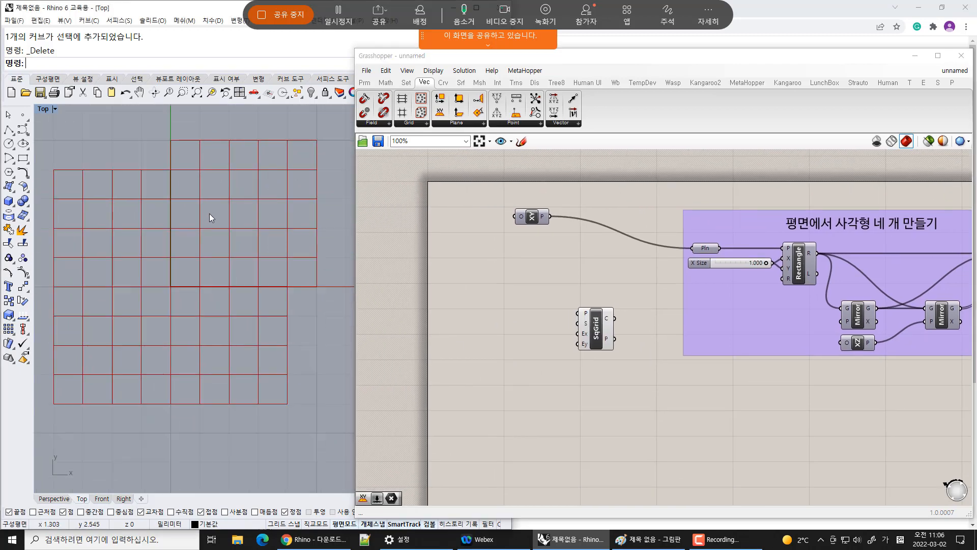
Connect the XY Plane output to the Square grid's plane input
click(600, 334)
drag(599, 335, 573, 332)
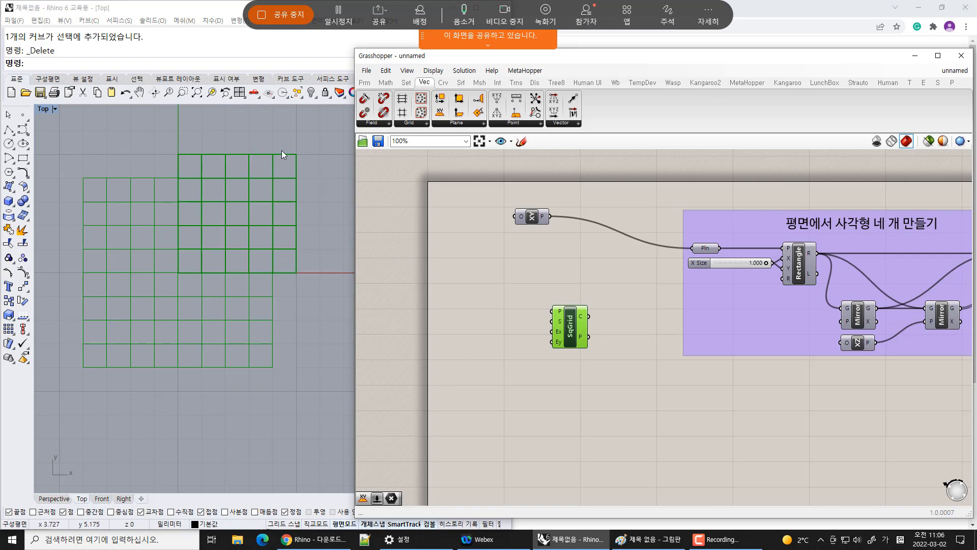
right_drag(569, 332, 662, 273)
scroll(662, 272, up, 3)
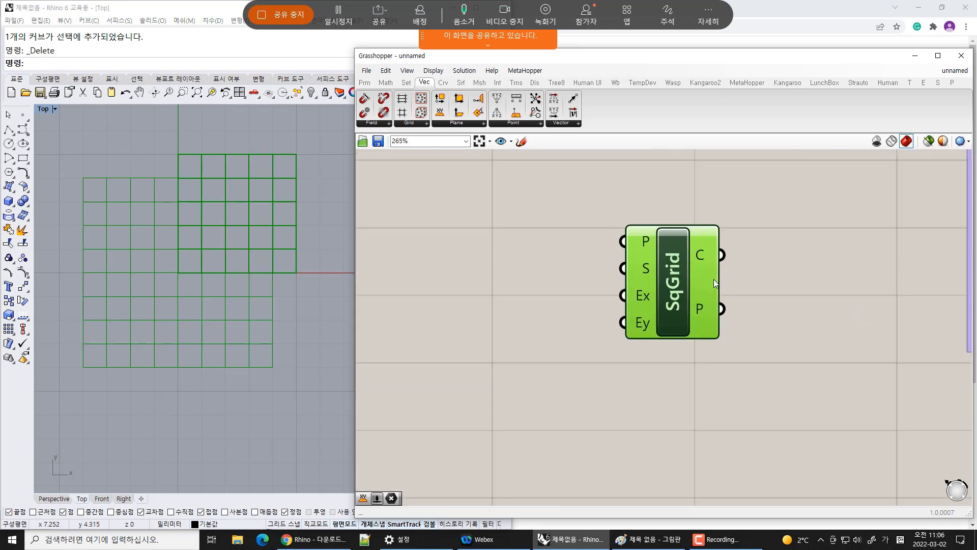
drag(551, 169, 604, 315)
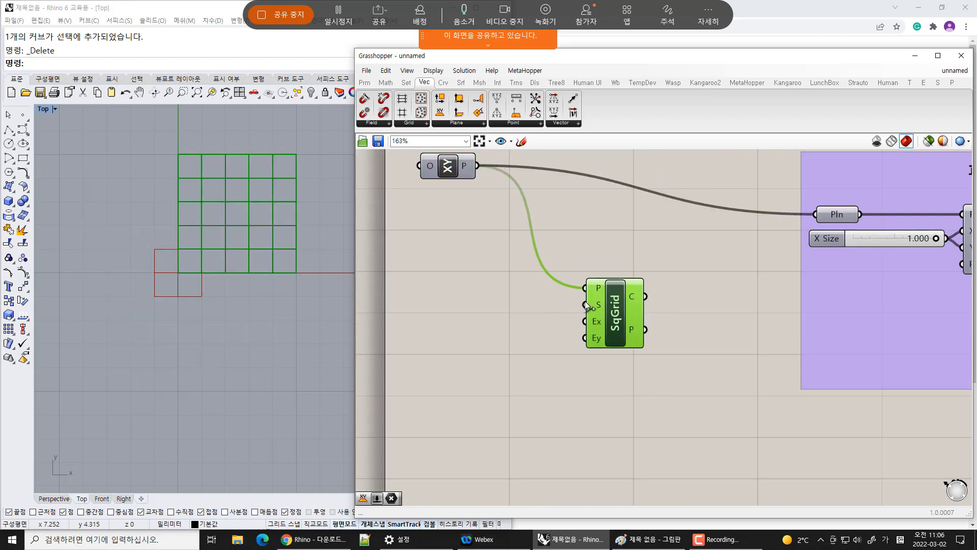
Move the Square grid component slightly to the right on the canvas
click(578, 257)
click(588, 299)
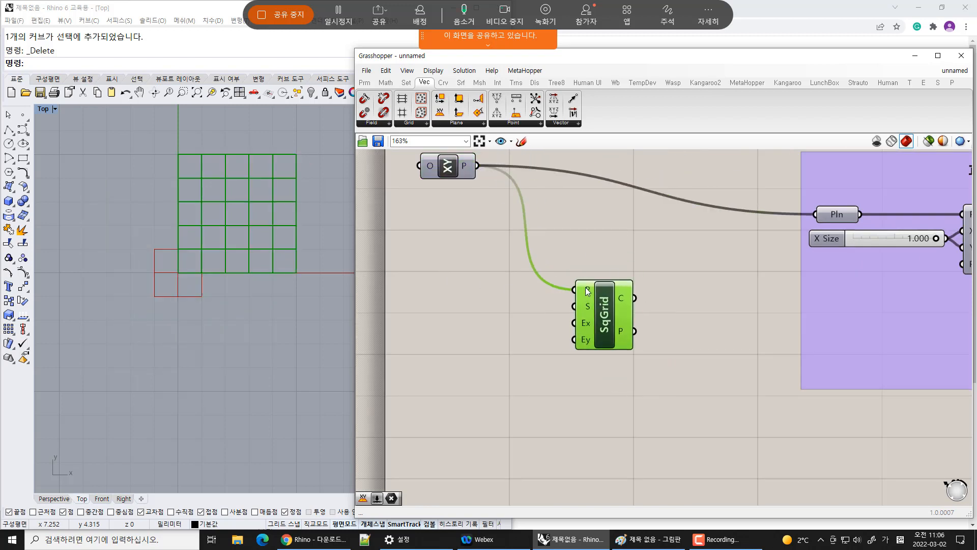
click(528, 335)
drag(600, 330, 613, 326)
double_click(494, 311)
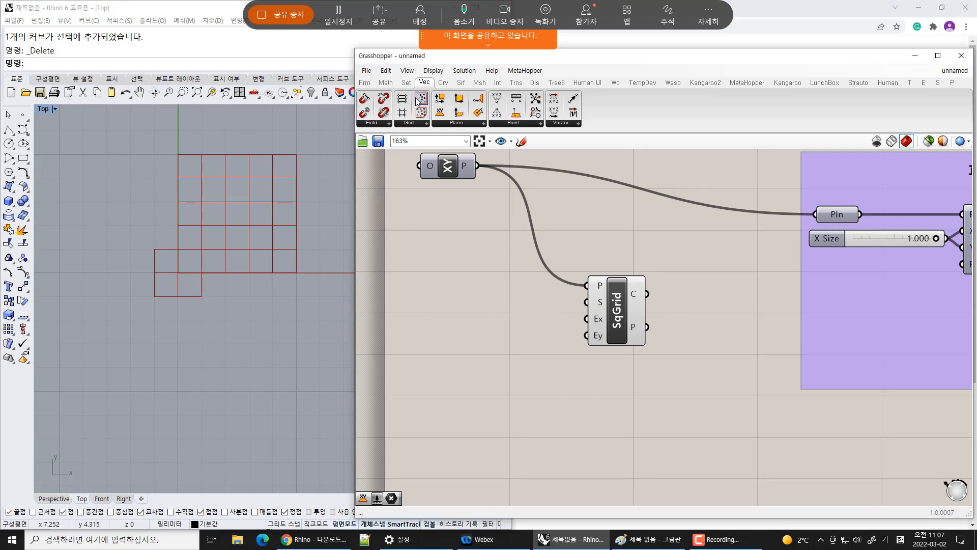
Add a Number Slider to the left of the Square grid and set it to about 0.399
click(365, 82)
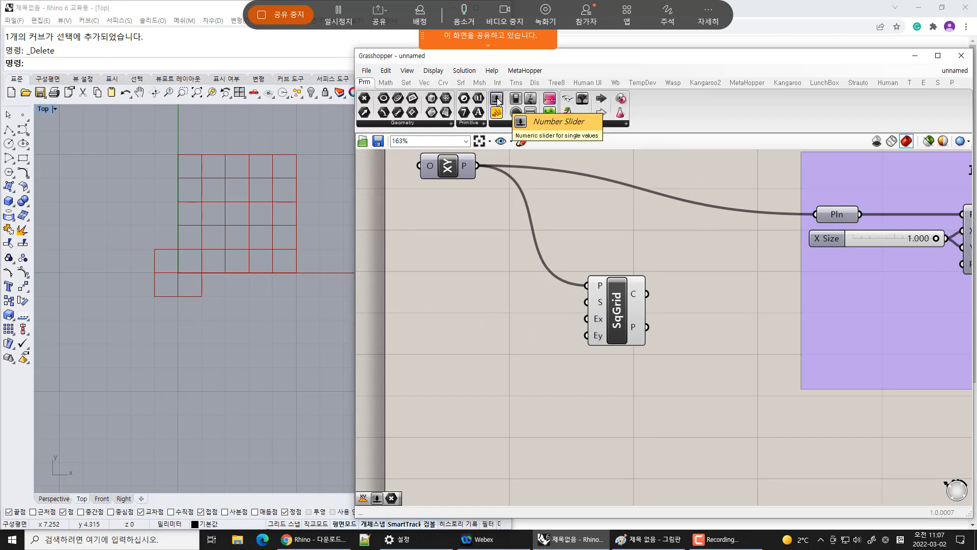
drag(498, 101, 441, 260)
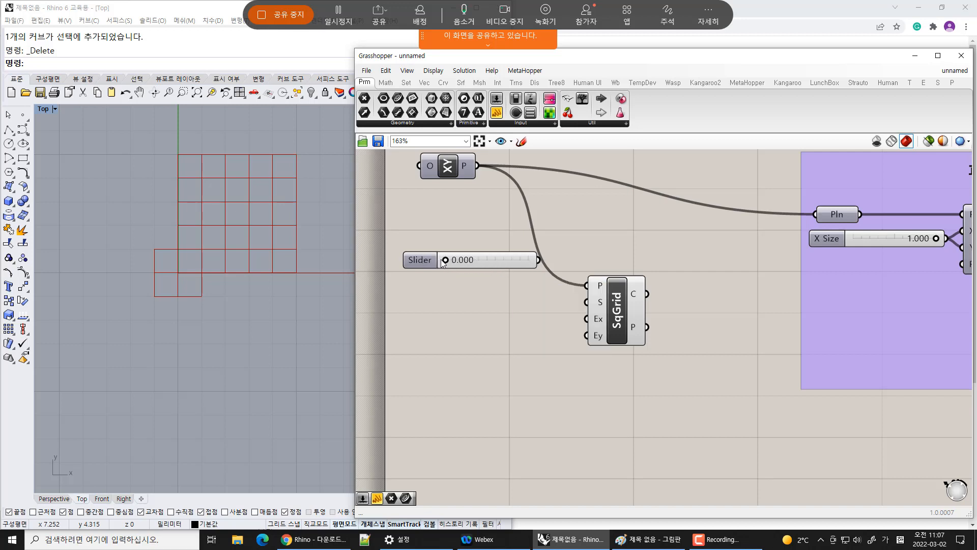
drag(446, 261, 479, 261)
Create a number slider from the value 5.3 beside the Square grid and drag its value to 10.0
double_click(496, 315)
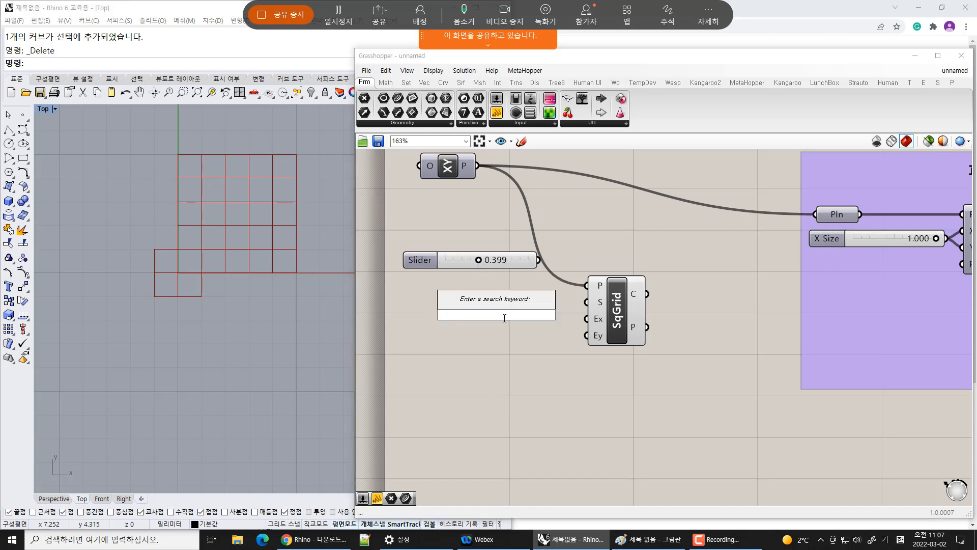
text(ㄷ)
key(BackSpace)
text(5.3)
key(Return)
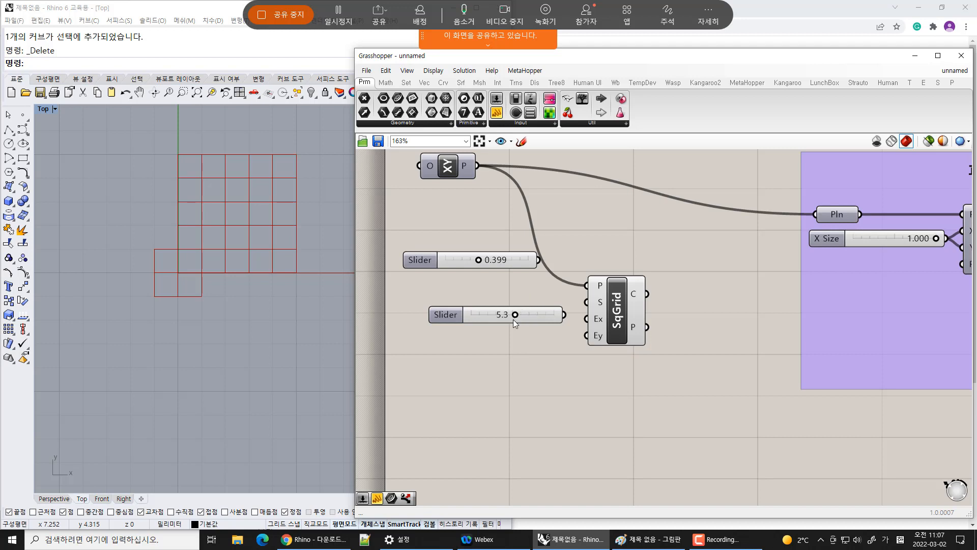
drag(515, 316, 580, 330)
double_click(514, 360)
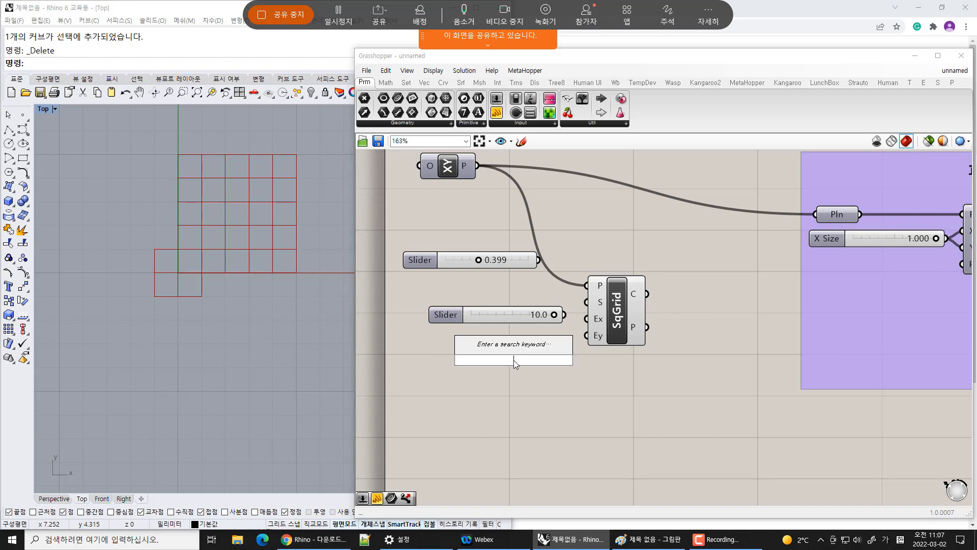
text(27.4)
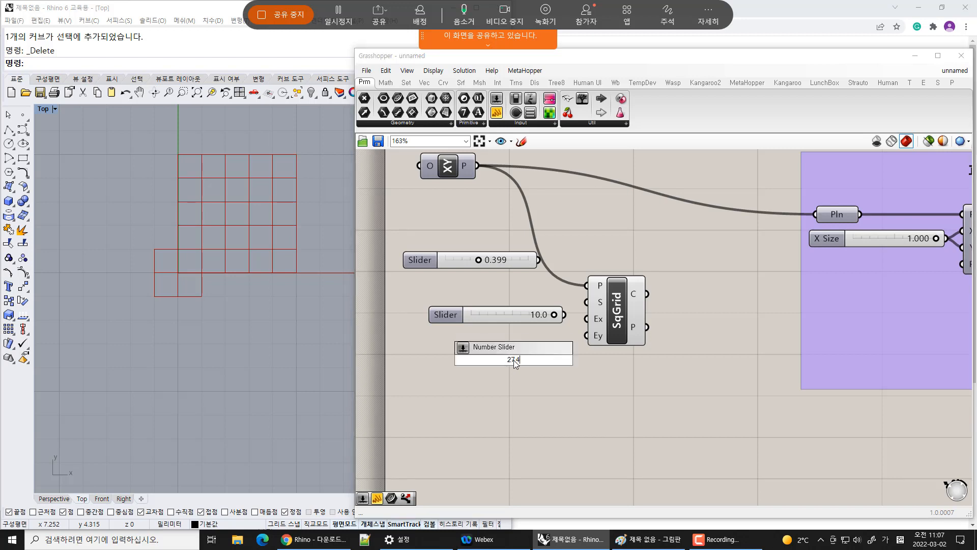
key(Return)
drag(515, 360, 599, 369)
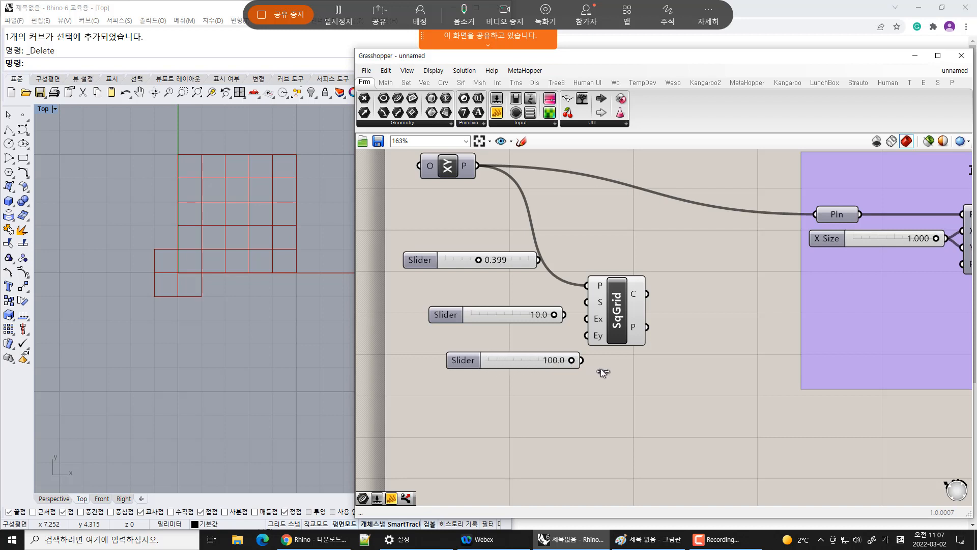
drag(553, 395, 427, 339)
key(Delete)
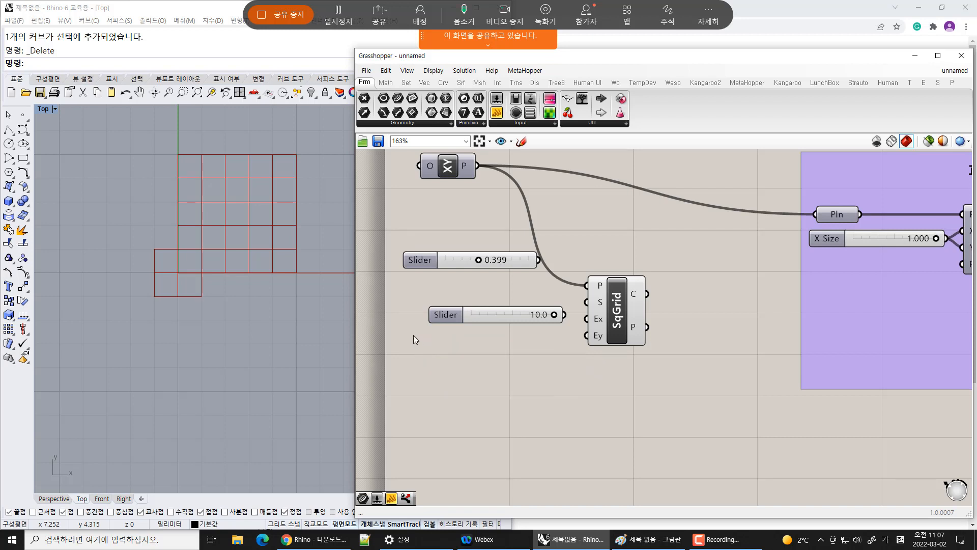
Edit the second slider's numeric domain to a minimum of 2.3 and maximum of 7.7, then set its value to 5.1
right_click(482, 317)
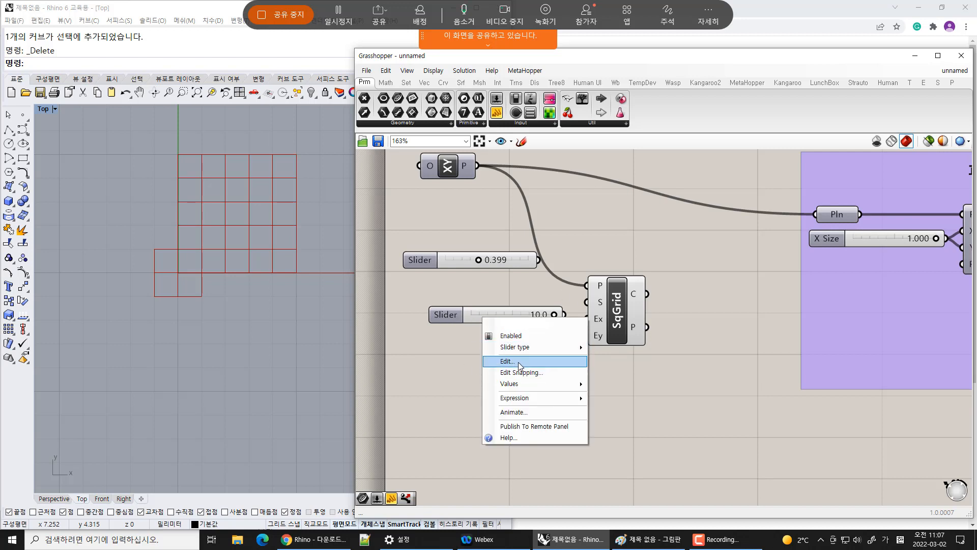
click(445, 315)
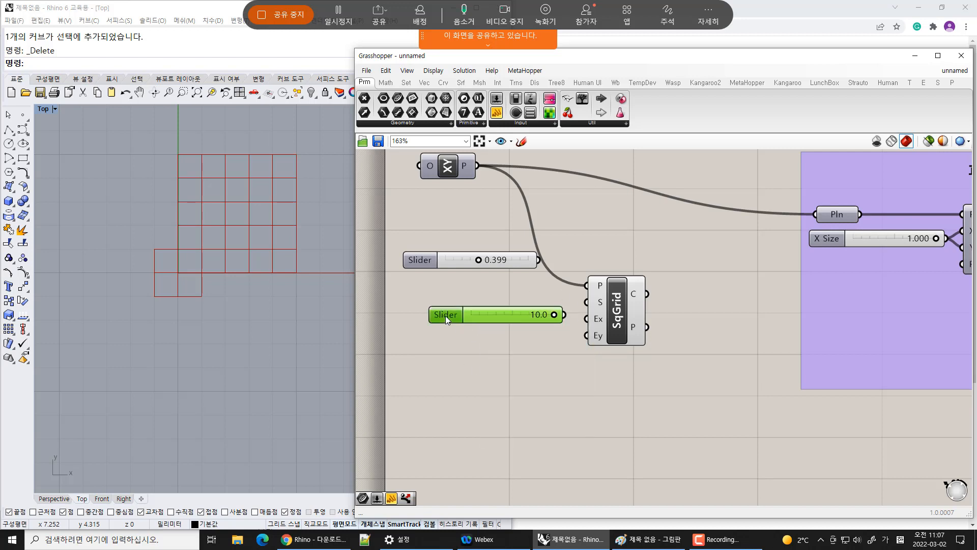
double_click(445, 315)
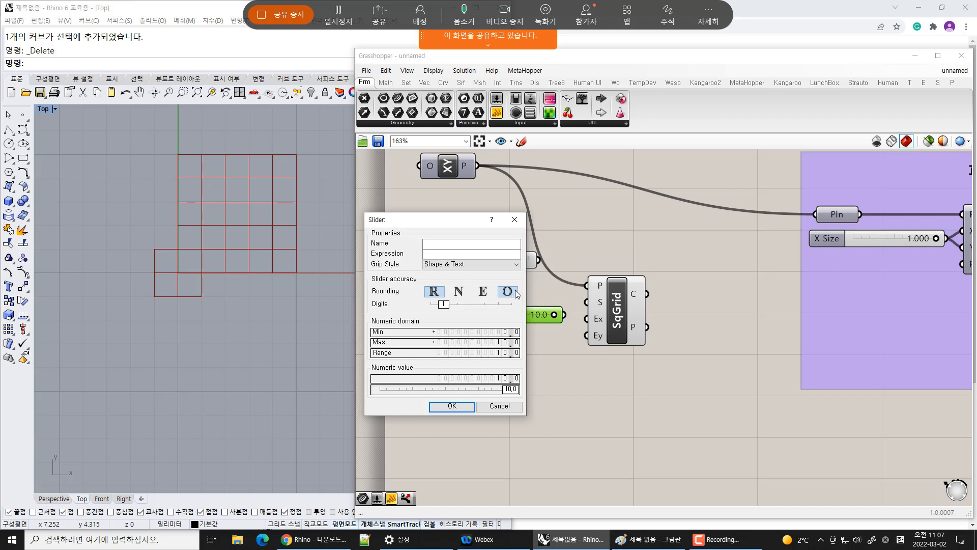
mouse_move(444, 304)
mouse_down()
mouse_move(469, 303)
mouse_move(432, 304)
mouse_move(509, 304)
mouse_move(444, 304)
mouse_up()
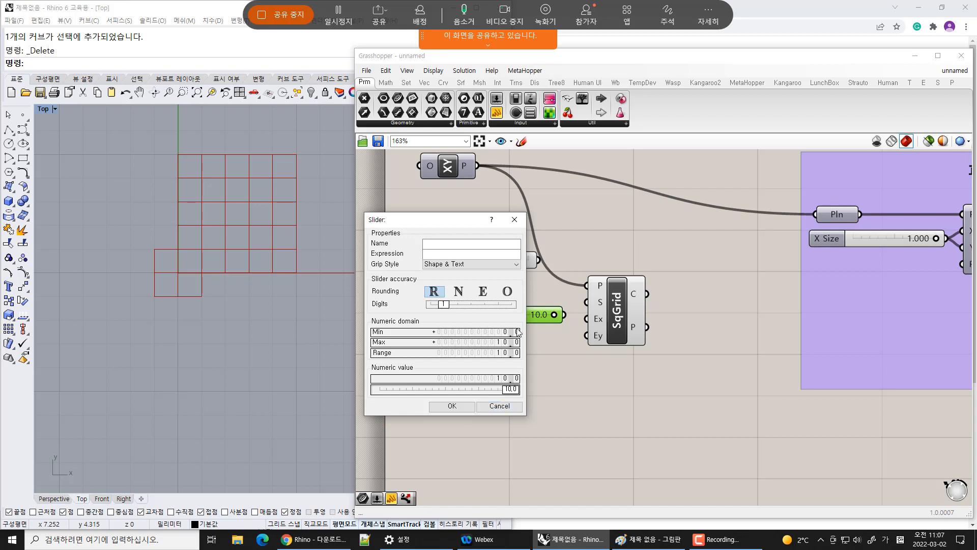
drag(511, 393, 481, 395)
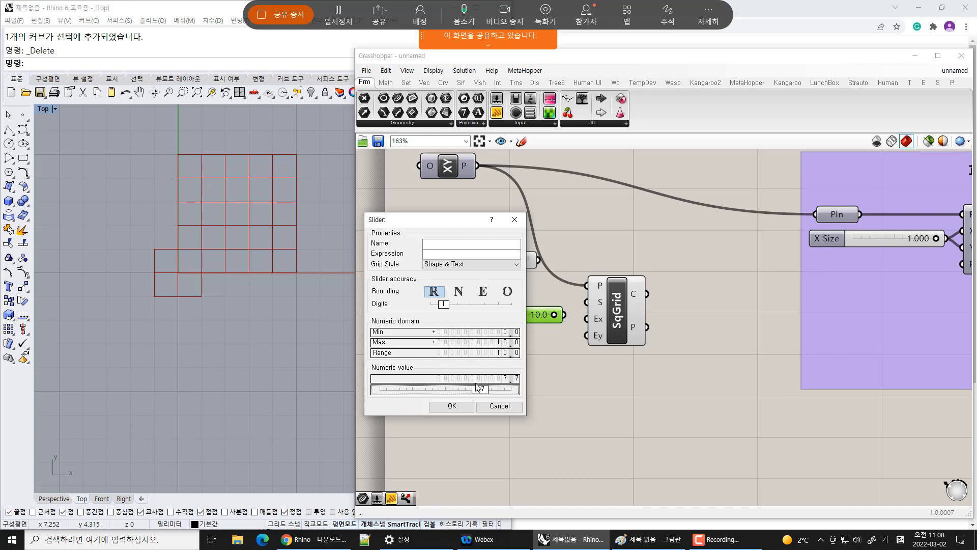
click(499, 344)
double_click(510, 347)
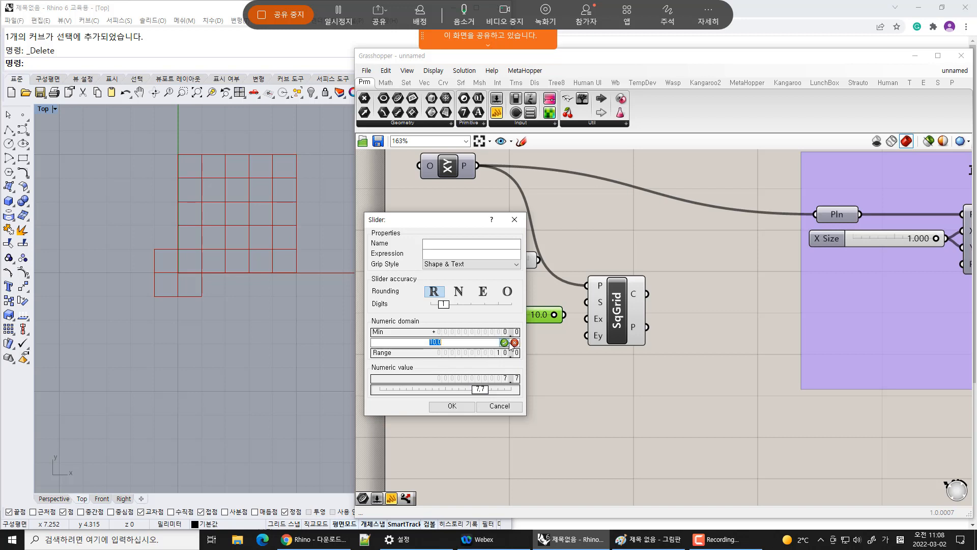
text(7.7)
key(Return)
double_click(485, 333)
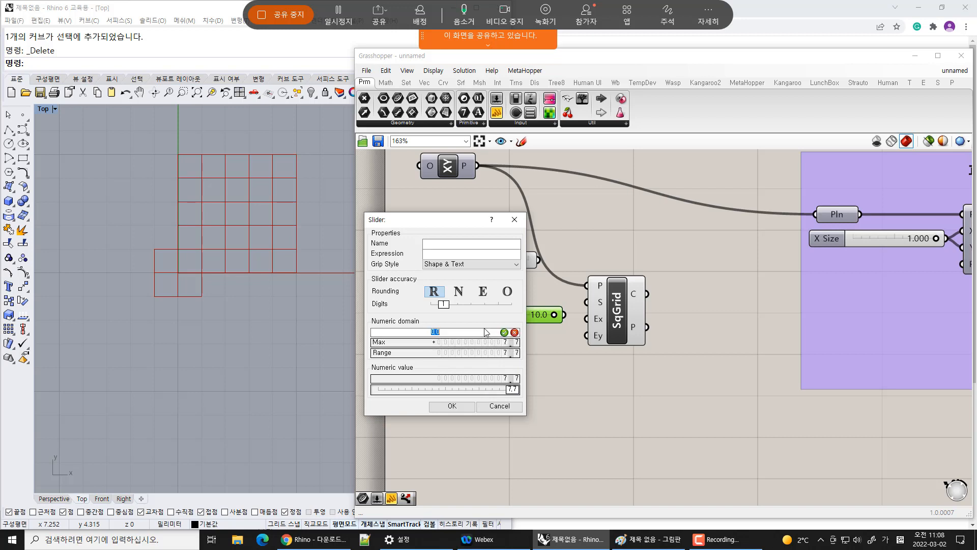
text(2.3)
key(Return)
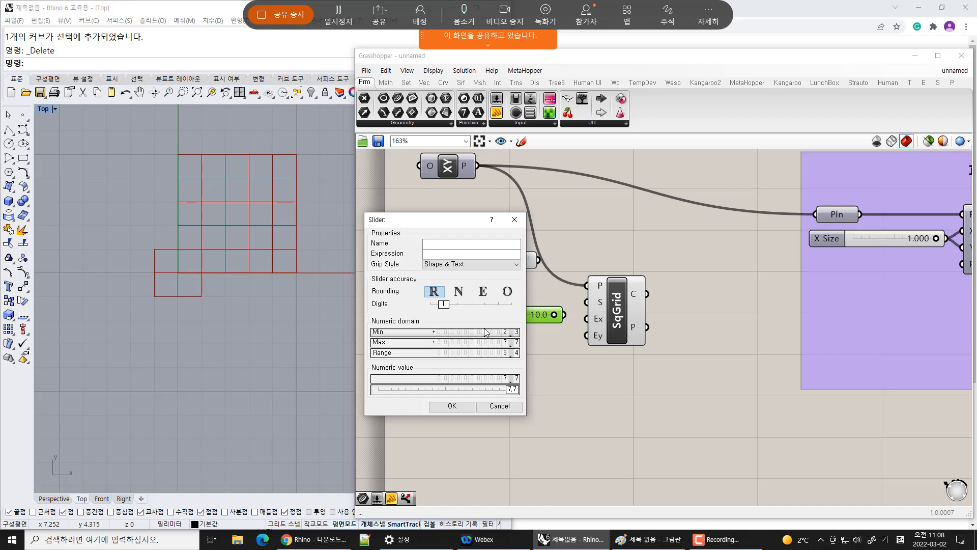
mouse_move(513, 391)
mouse_down()
mouse_move(368, 394)
mouse_move(519, 407)
mouse_up()
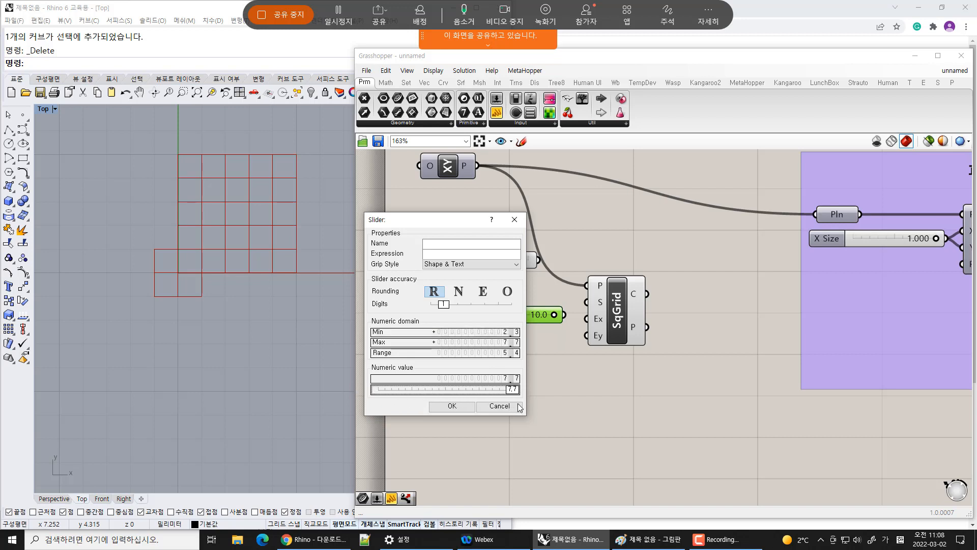
click(452, 405)
mouse_move(554, 319)
mouse_down()
mouse_move(466, 316)
mouse_move(566, 316)
mouse_up()
drag(476, 316, 521, 325)
click(515, 353)
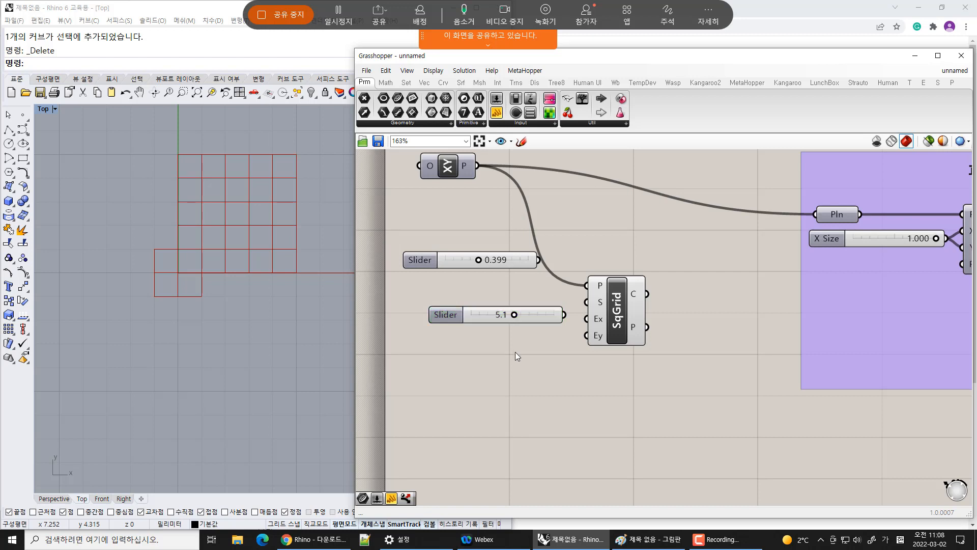
double_click(514, 362)
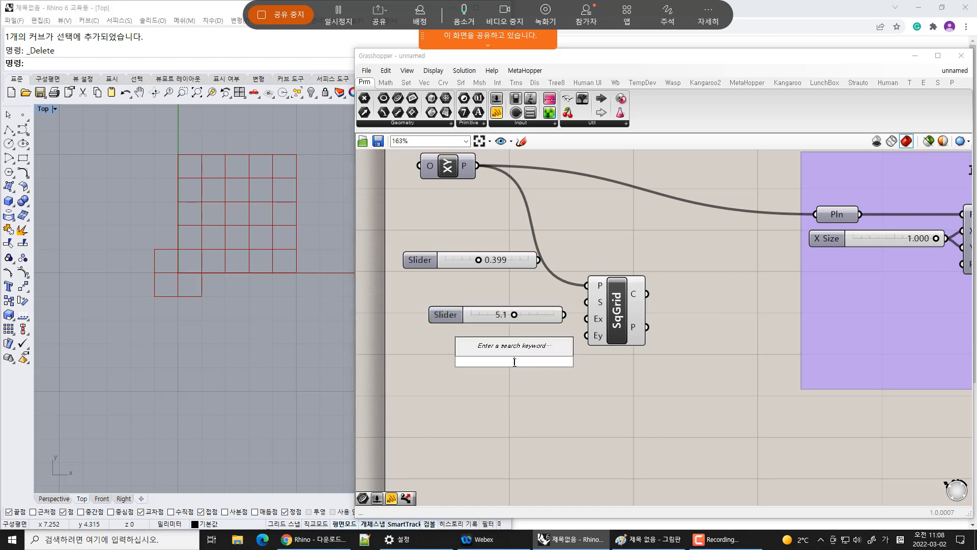
text(2.3)
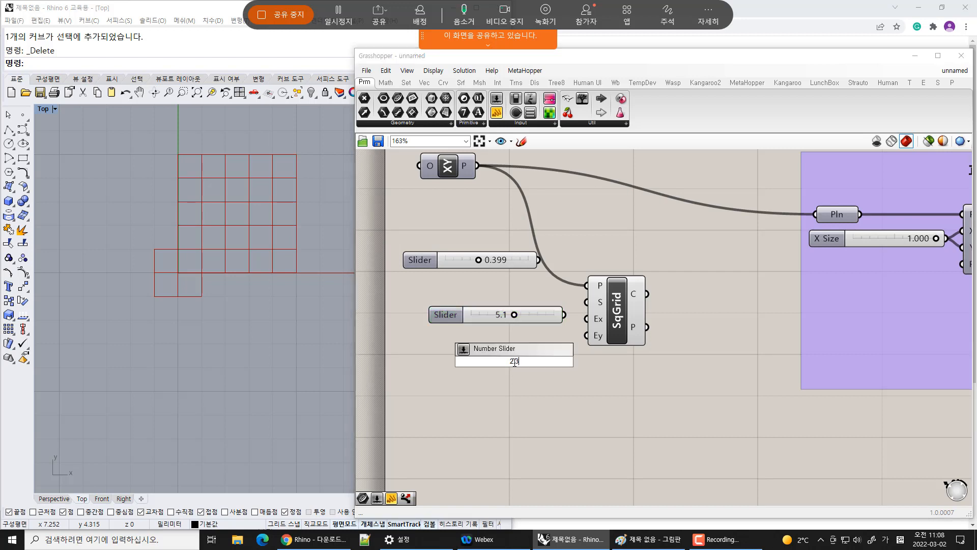
text(<5.1<7.7)
key(Return)
drag(532, 361, 658, 429)
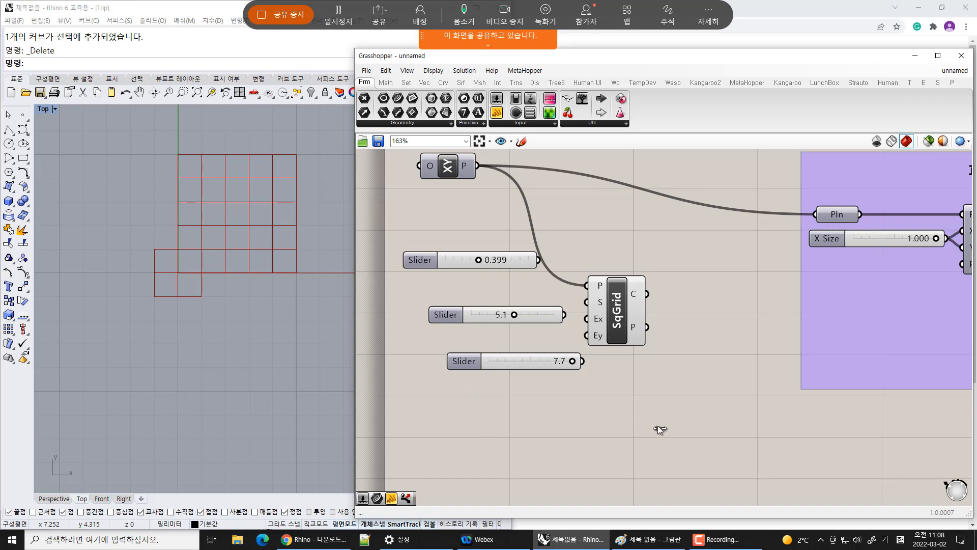
click(464, 360)
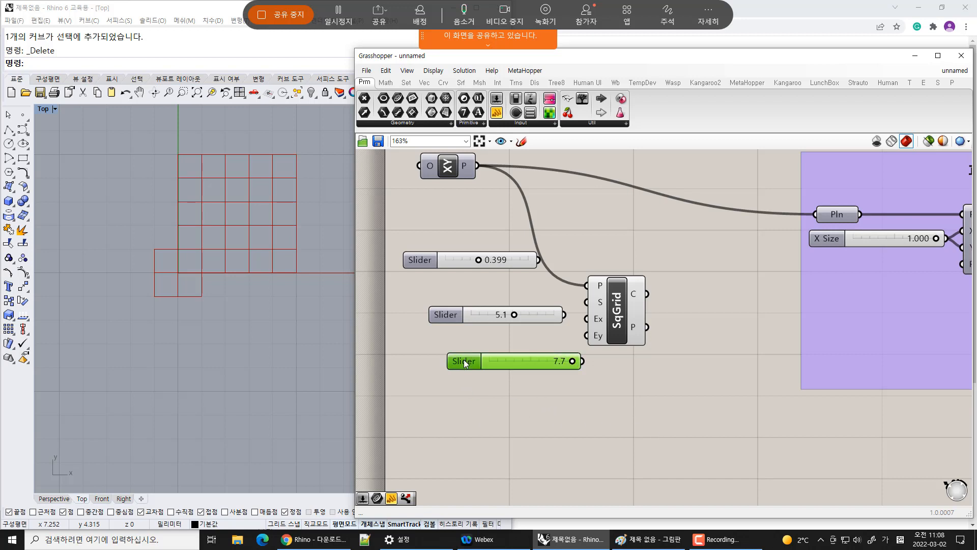
key(Delete)
Connect the 5.1 slider to the Square grid's size input
mouse_move(541, 319)
mouse_down()
mouse_move(516, 324)
mouse_move(526, 314)
mouse_up()
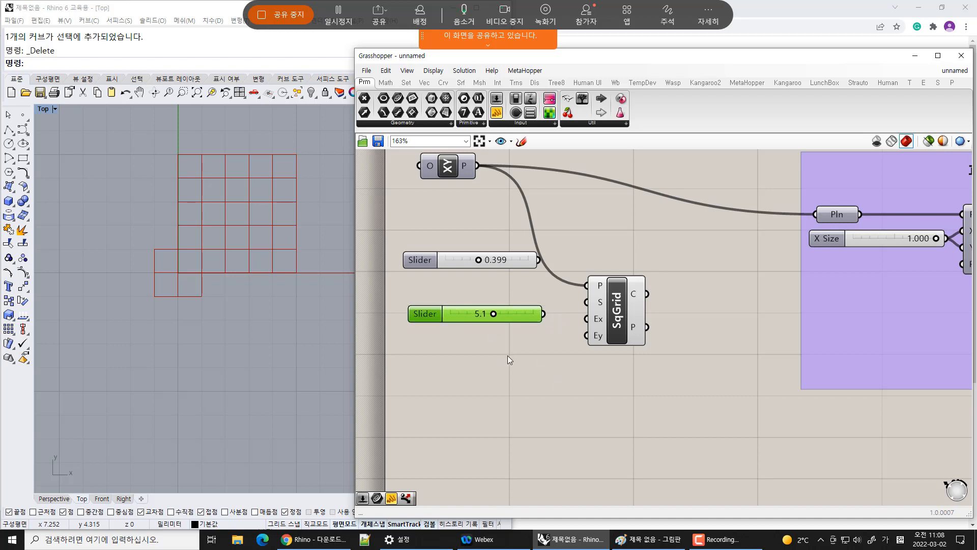
click(628, 358)
drag(625, 329, 637, 316)
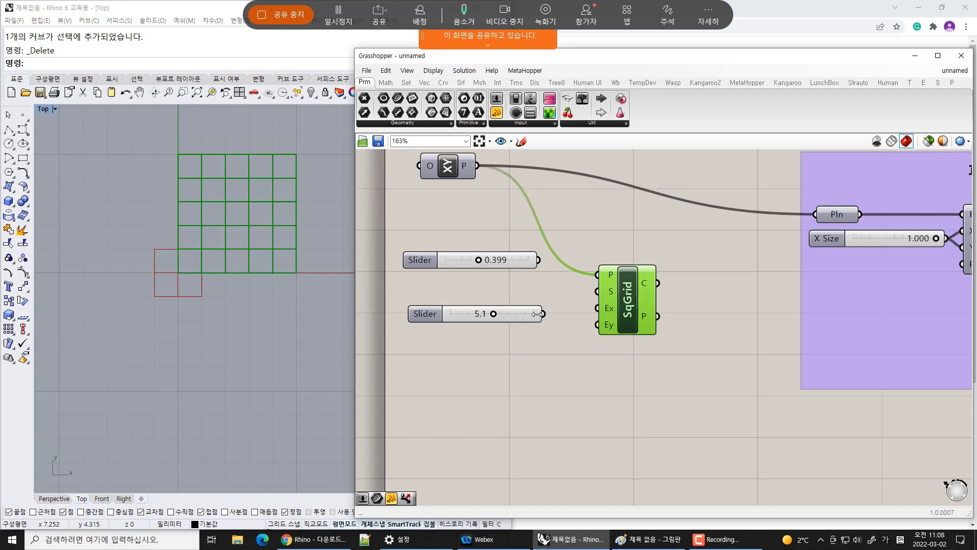
drag(541, 313, 490, 293)
click(219, 297)
scroll(157, 323, down, 5)
scroll(157, 323, down, 3)
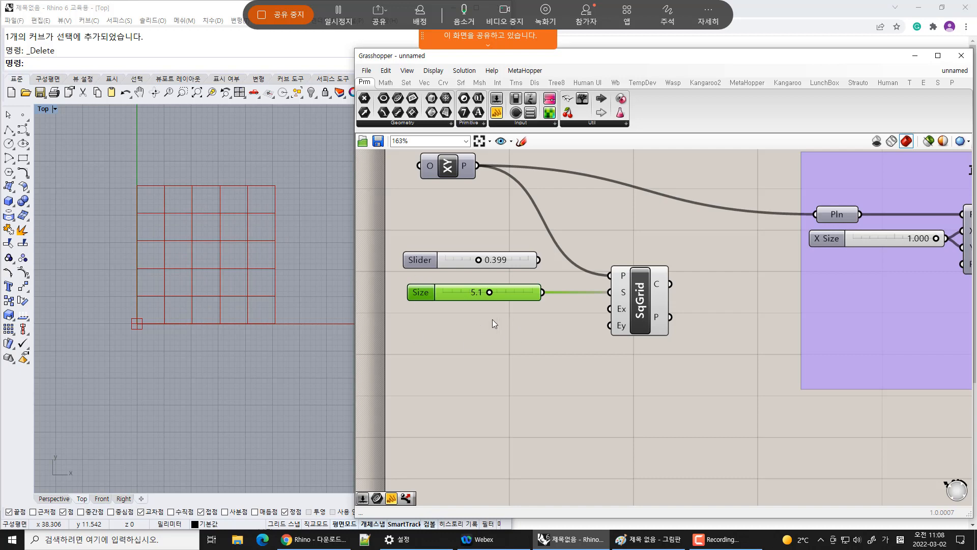
Create a slider with value 45 and connect it to both the Square grid's Extent X and Extent Y inputs
double_click(482, 327)
text(45)
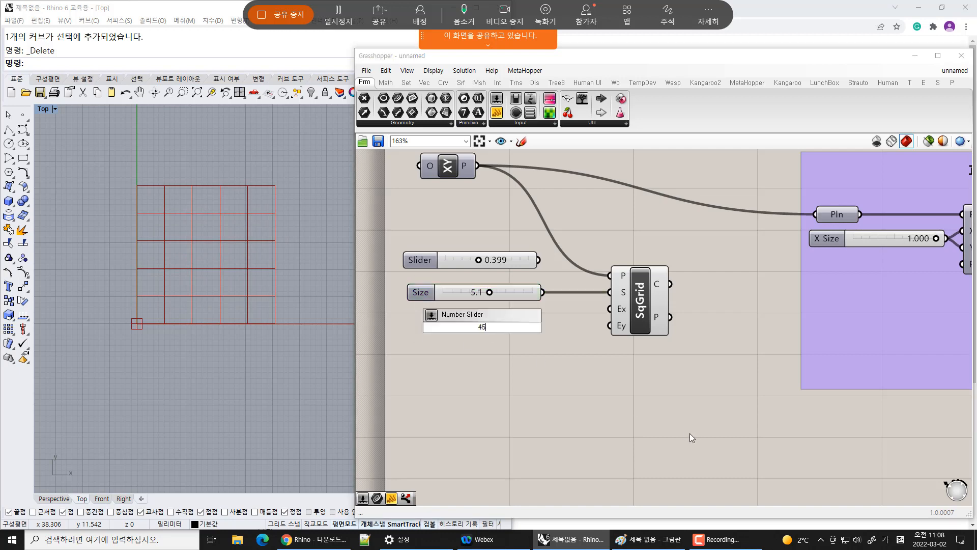
key(Return)
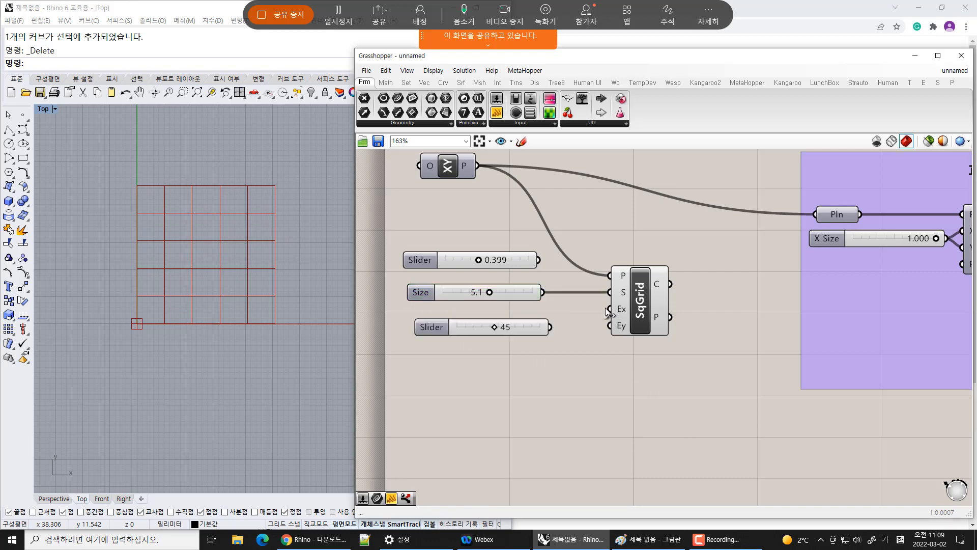
drag(609, 309, 512, 352)
scroll(227, 367, down, 5)
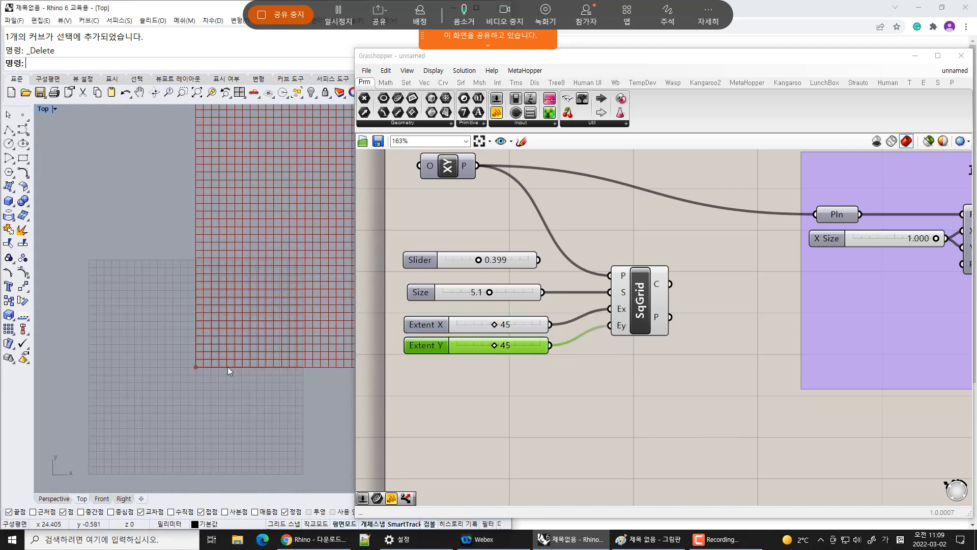
Set the Extent X slider to 22 and the Extent Y slider to 29
scroll(249, 301, up, 5)
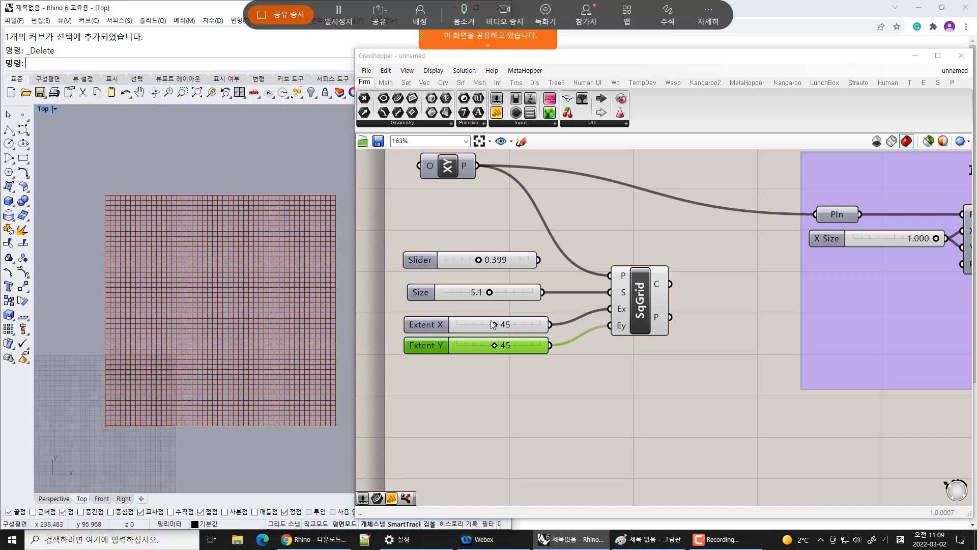
drag(494, 325, 495, 347)
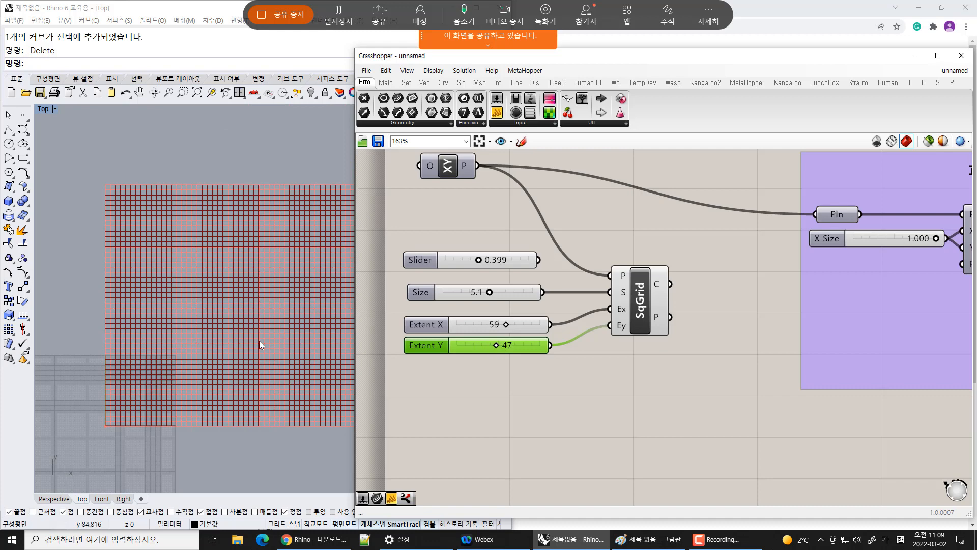
right_drag(217, 268, 200, 266)
scroll(200, 266, down, 2)
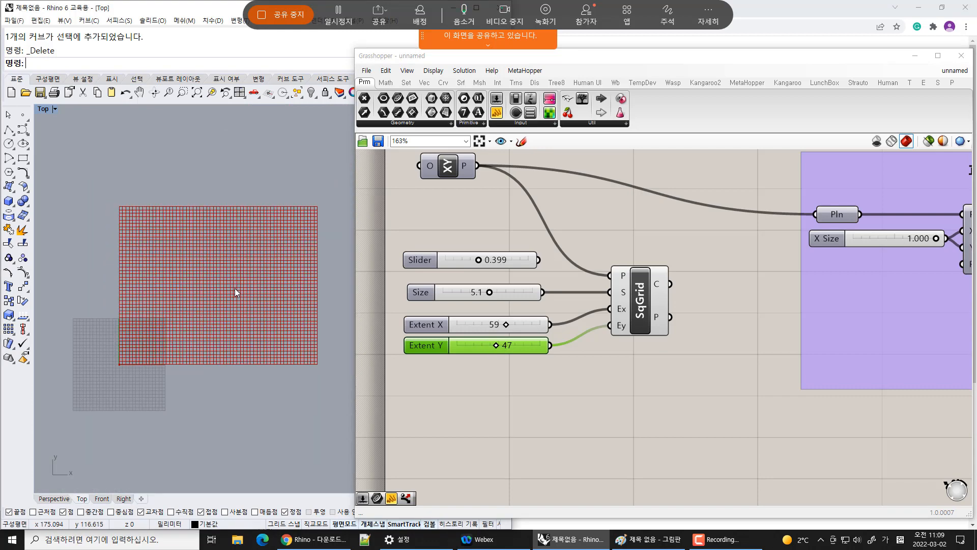
scroll(509, 331, up, 3)
drag(487, 322, 437, 322)
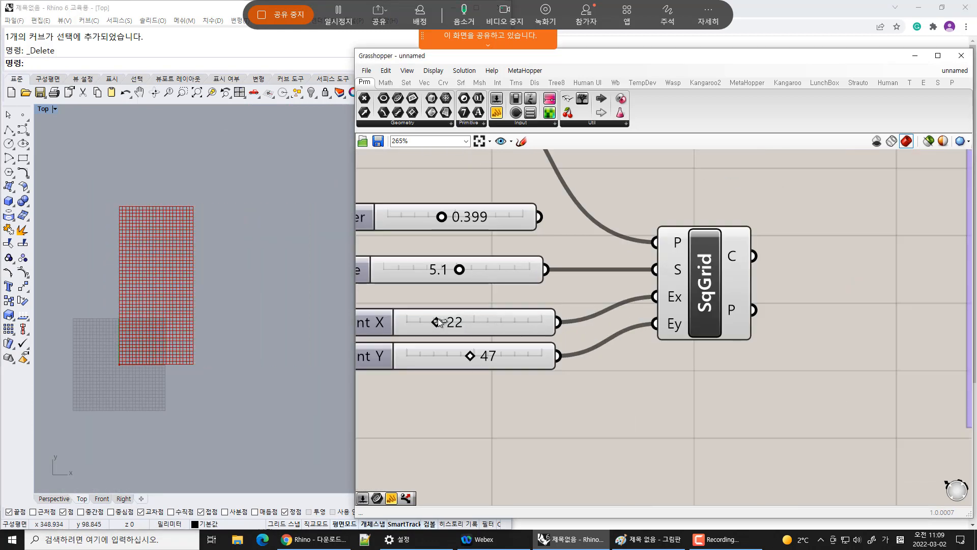
drag(469, 356, 447, 356)
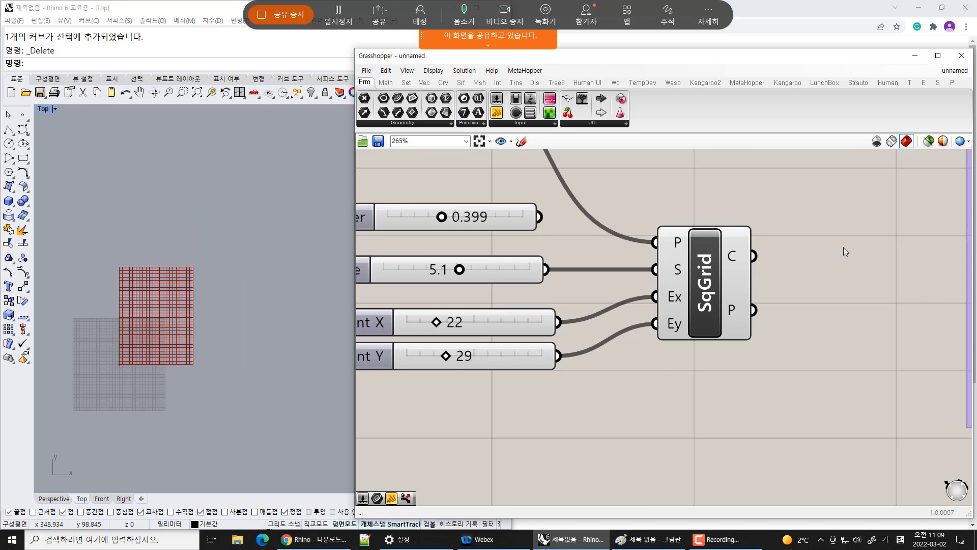
Delete the leftover 0.399 slider from the canvas
right_drag(574, 233, 631, 271)
click(564, 254)
key(Delete)
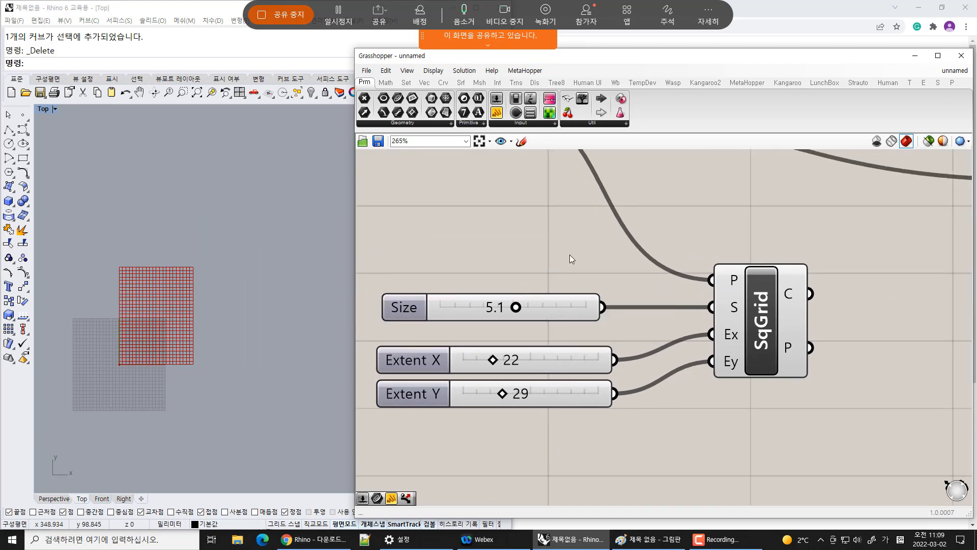
Add a Point parameter connected to the Square grid's P (points) output
scroll(791, 271, down, 2)
drag(771, 317, 729, 316)
mouse_move(747, 286)
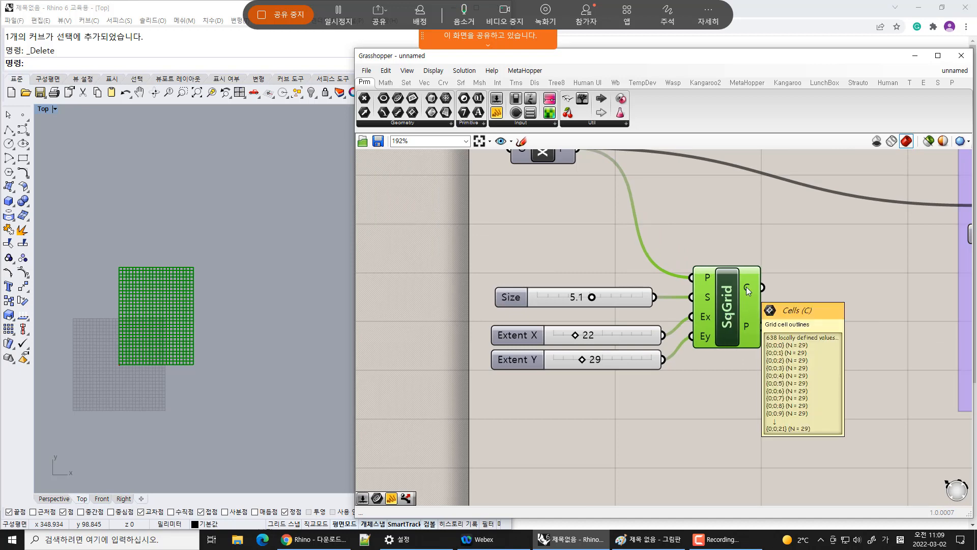
mouse_move(747, 324)
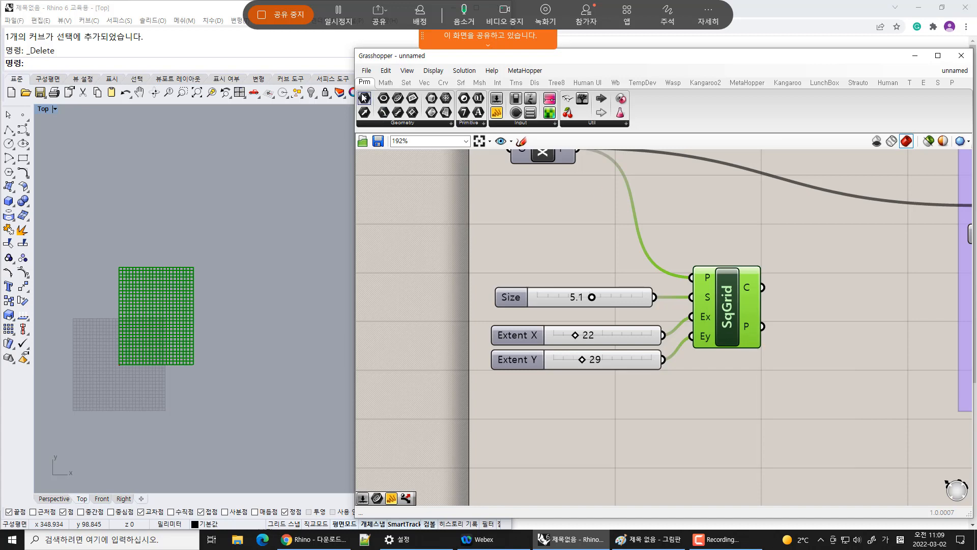
drag(829, 326, 828, 326)
drag(762, 326, 796, 326)
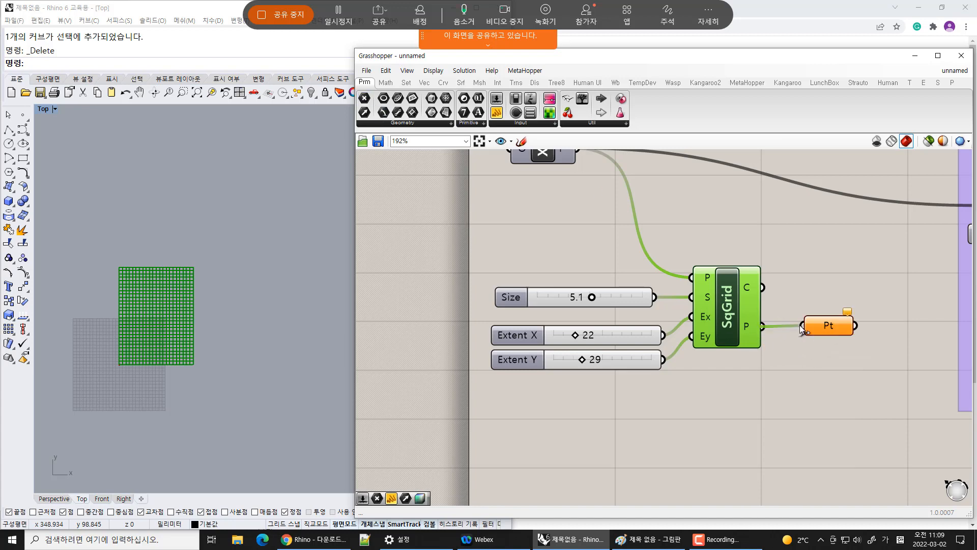
click(823, 327)
click(572, 230)
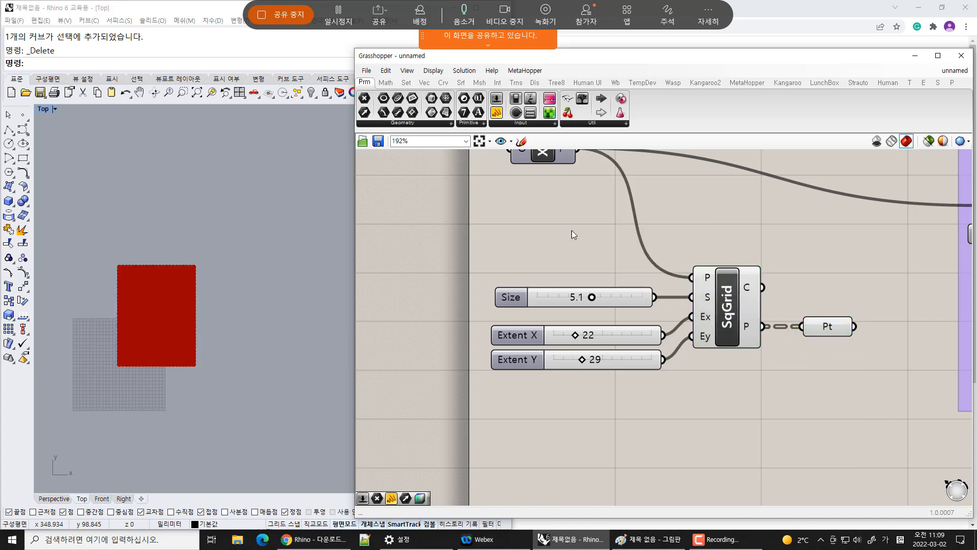
Move the XY Plane component beside the Square grid and group it with the sliders, grid and Point parameter
right_drag(551, 173, 552, 231)
drag(548, 208, 572, 303)
click(826, 386)
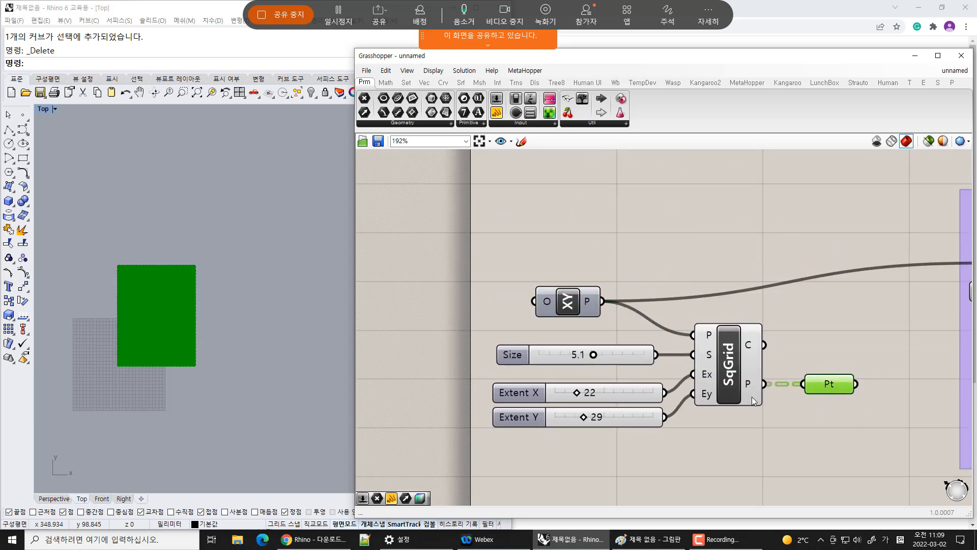
drag(428, 230, 892, 468)
key(ctrl+g)
drag(799, 311, 813, 272)
click(833, 454)
click(747, 310)
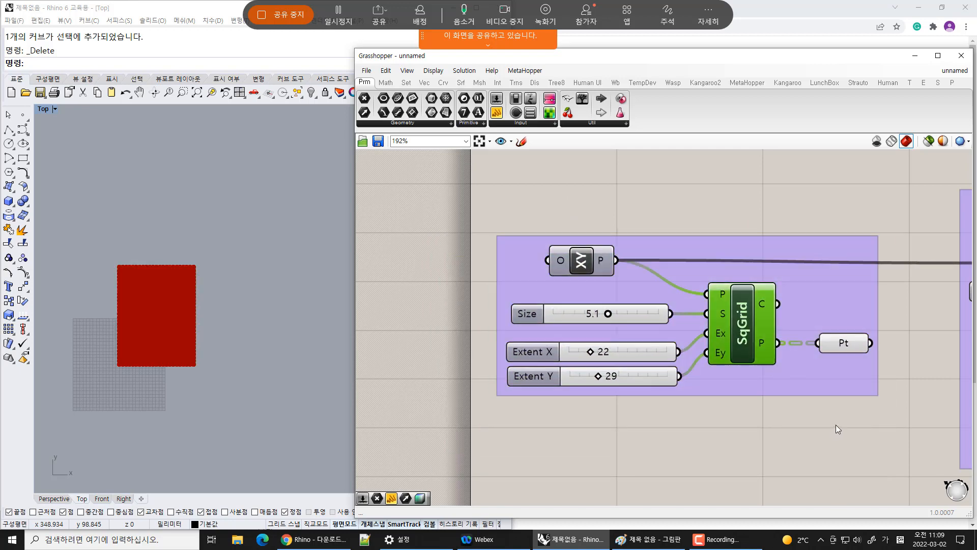
Set the Size slider to 4.6
click(836, 424)
click(843, 343)
click(844, 451)
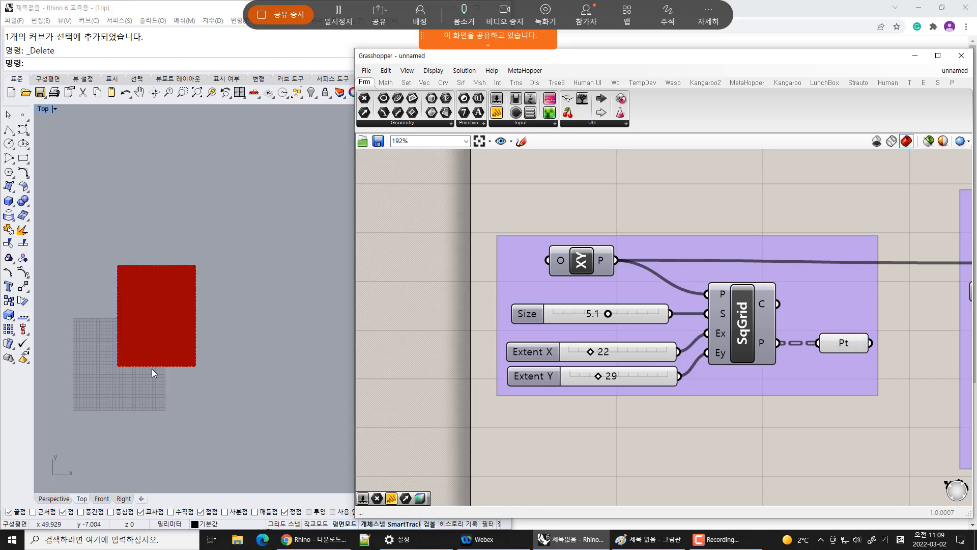
right_drag(152, 369, 197, 348)
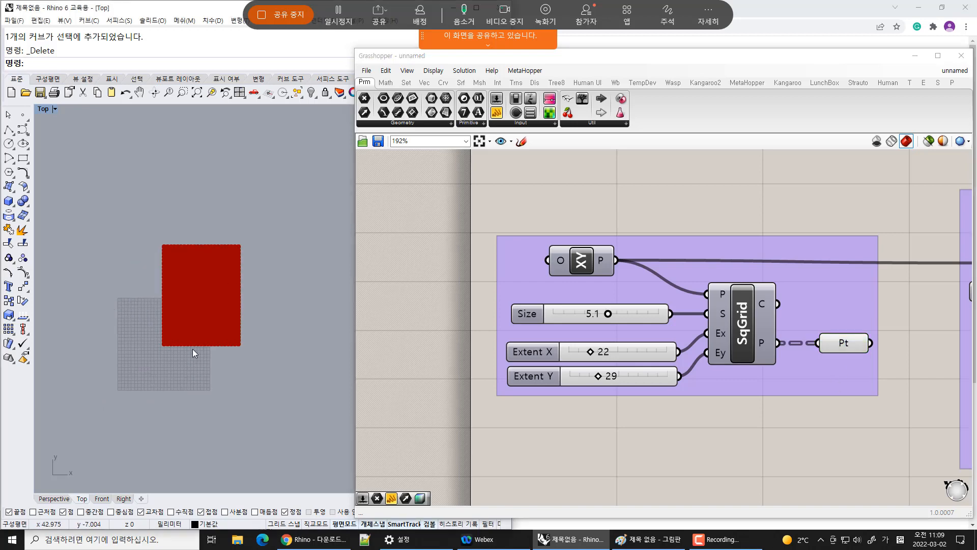
scroll(192, 349, up, 3)
scroll(153, 329, up, 5)
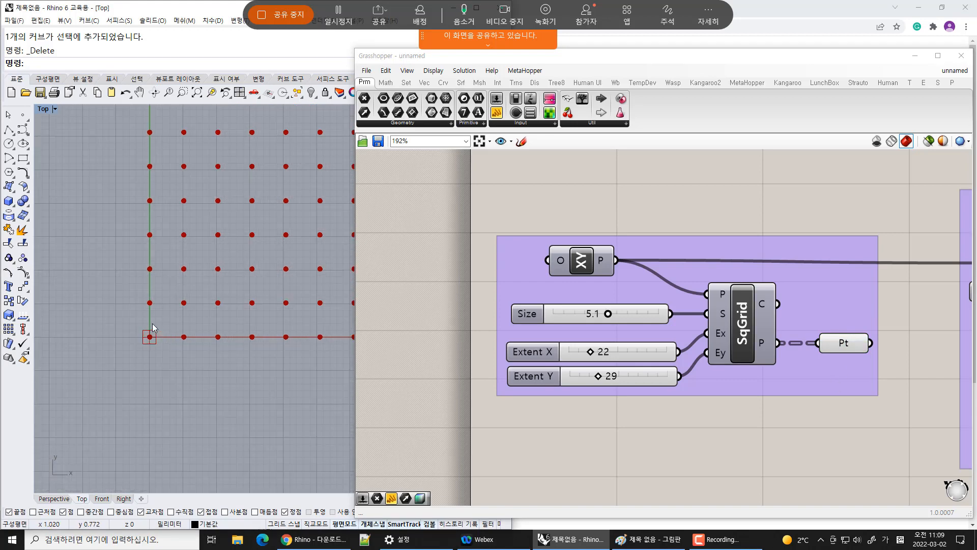
scroll(153, 328, up, 8)
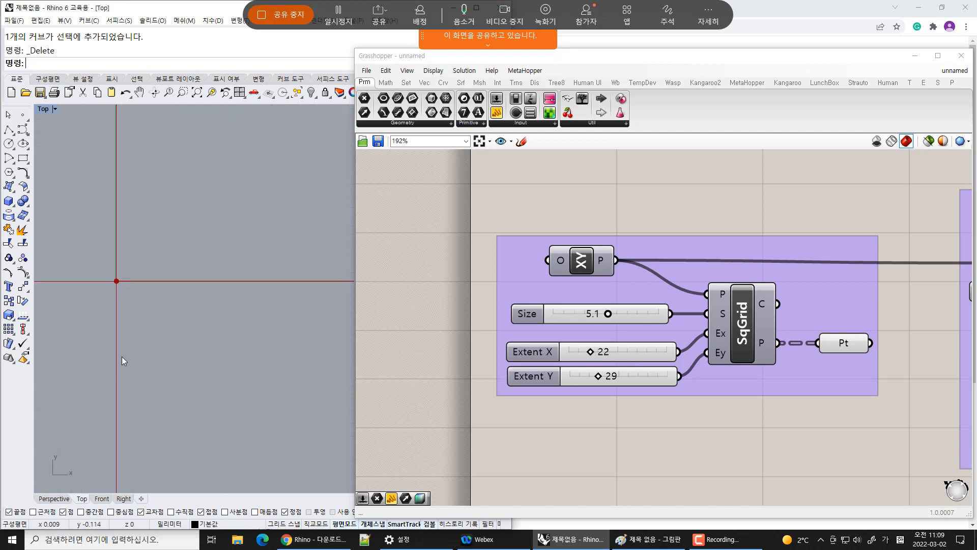
scroll(111, 323, down, 10)
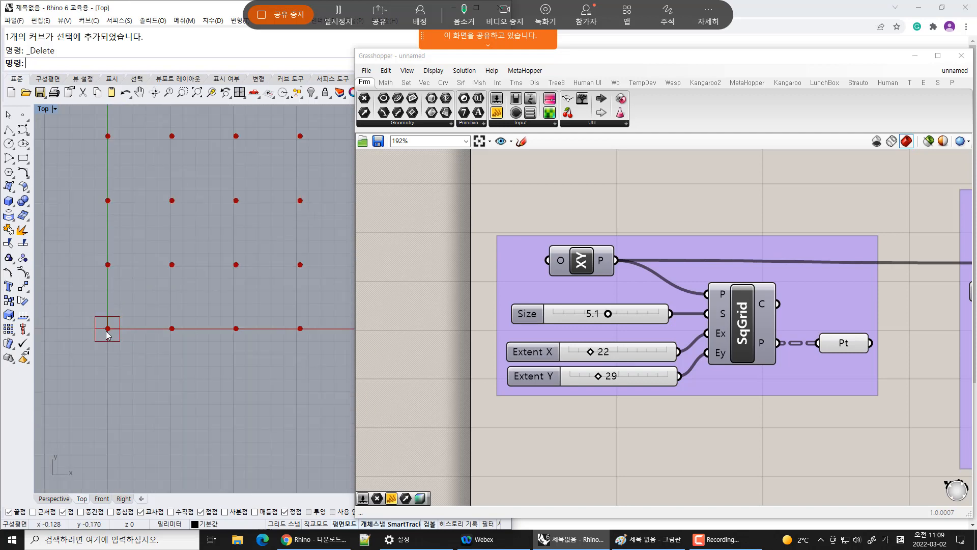
scroll(107, 331, down, 2)
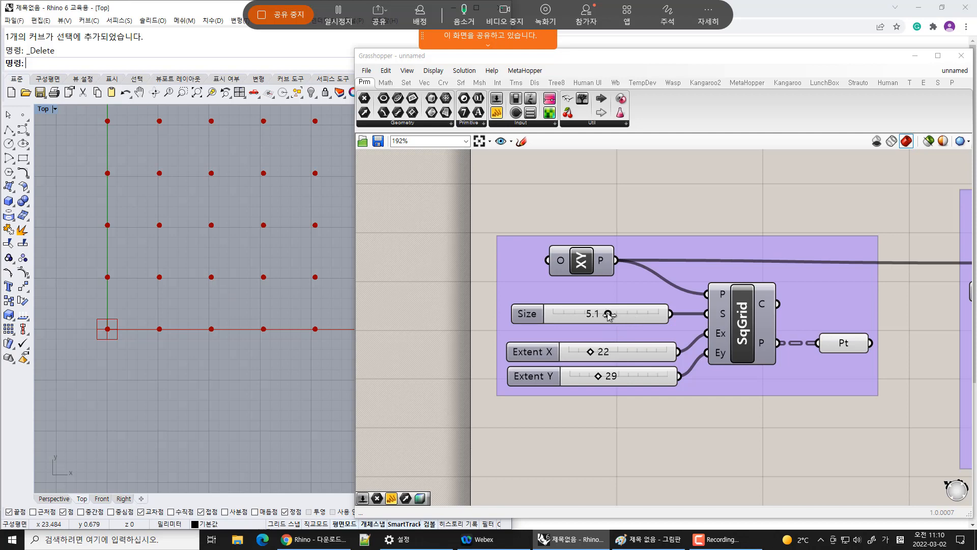
mouse_move(608, 316)
mouse_down()
mouse_move(637, 311)
mouse_move(607, 313)
mouse_up()
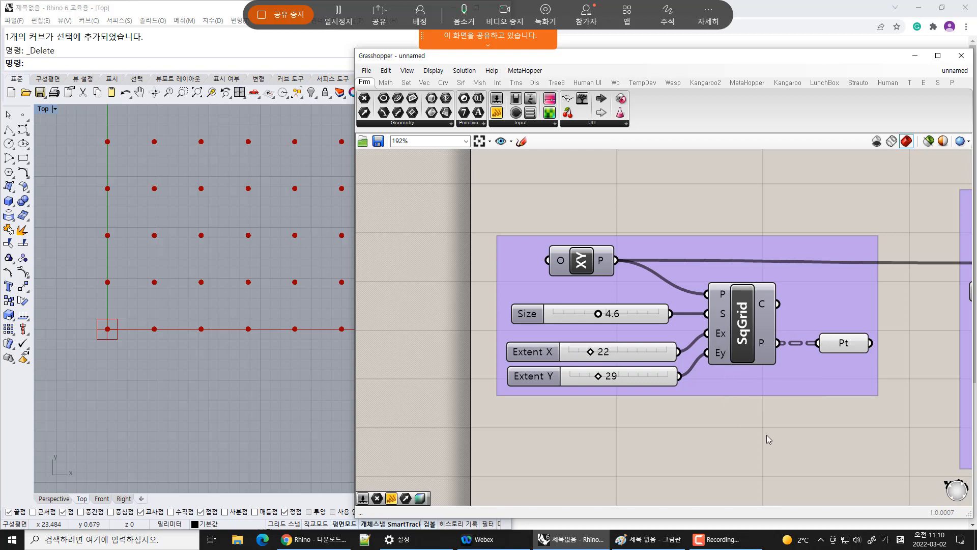
Connect the grid's Point parameter to the plane input of the four-rectangles group
scroll(766, 435, down, 5)
right_drag(771, 440, 565, 376)
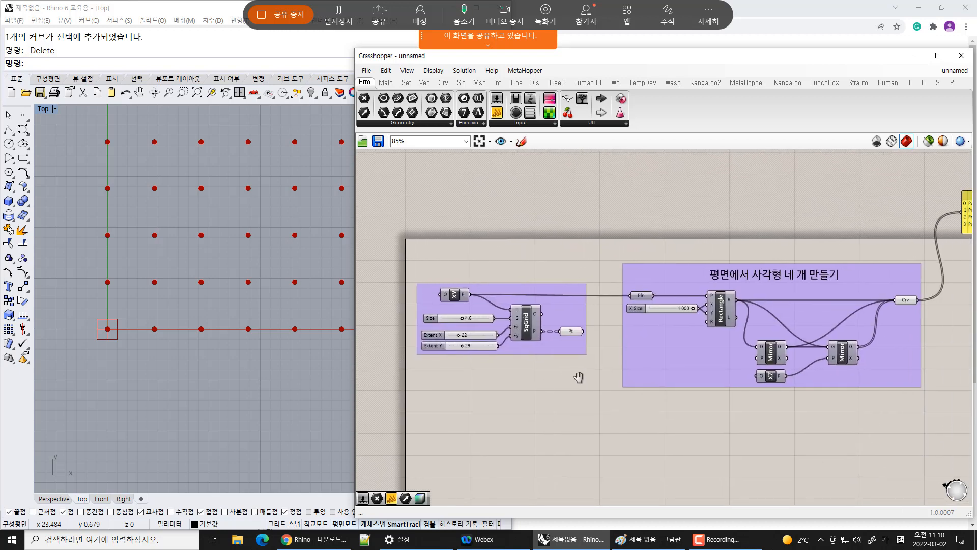
drag(638, 365, 655, 364)
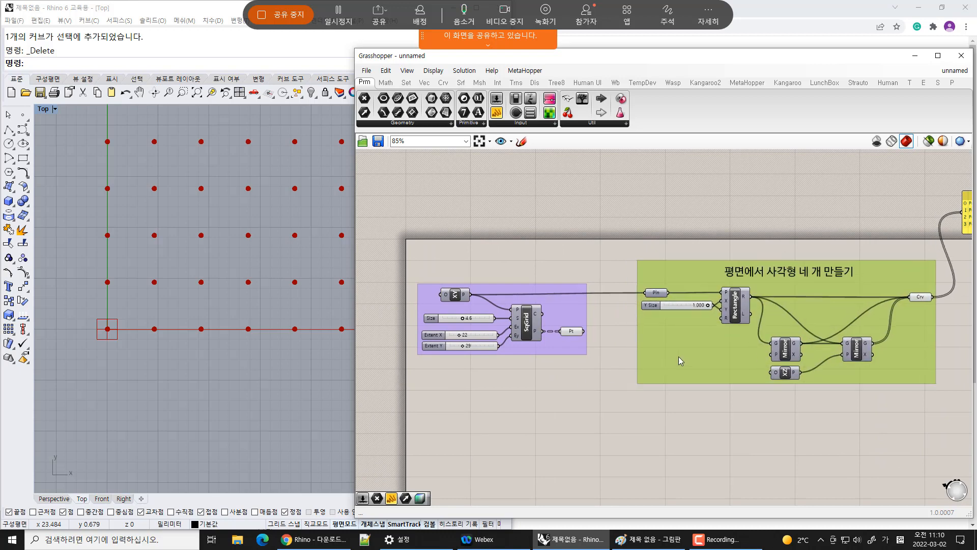
click(571, 332)
drag(585, 331, 654, 295)
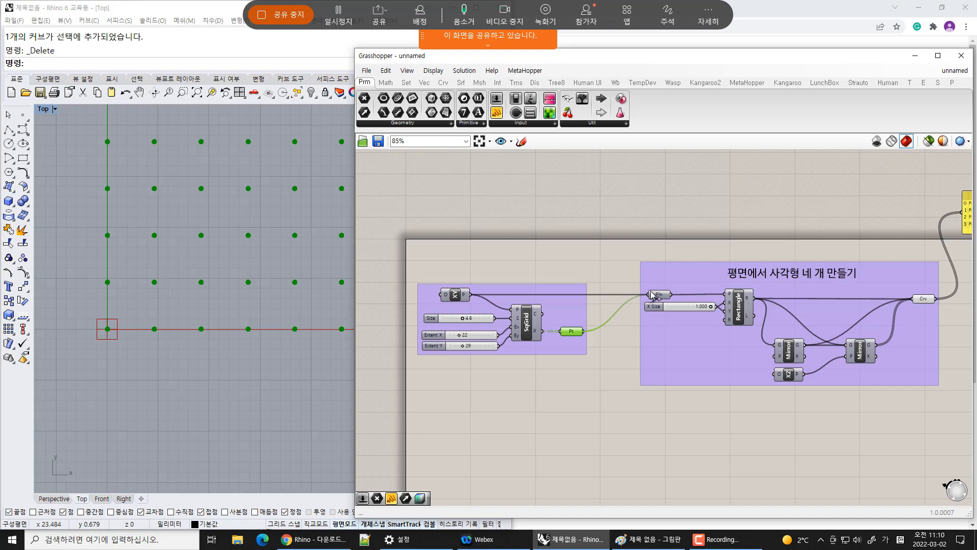
click(607, 415)
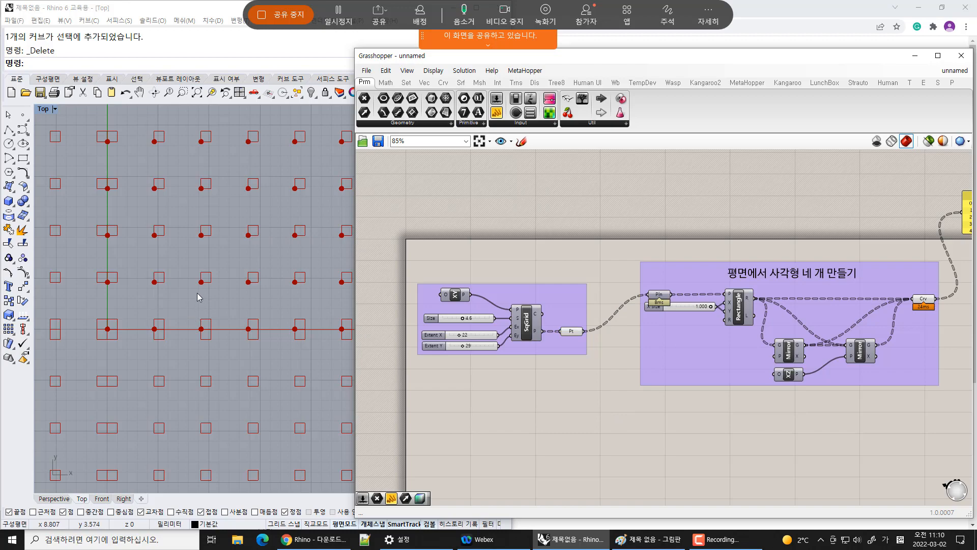
Examine the rectangles placed on the grid points in the Top viewport
scroll(194, 326, down, 6)
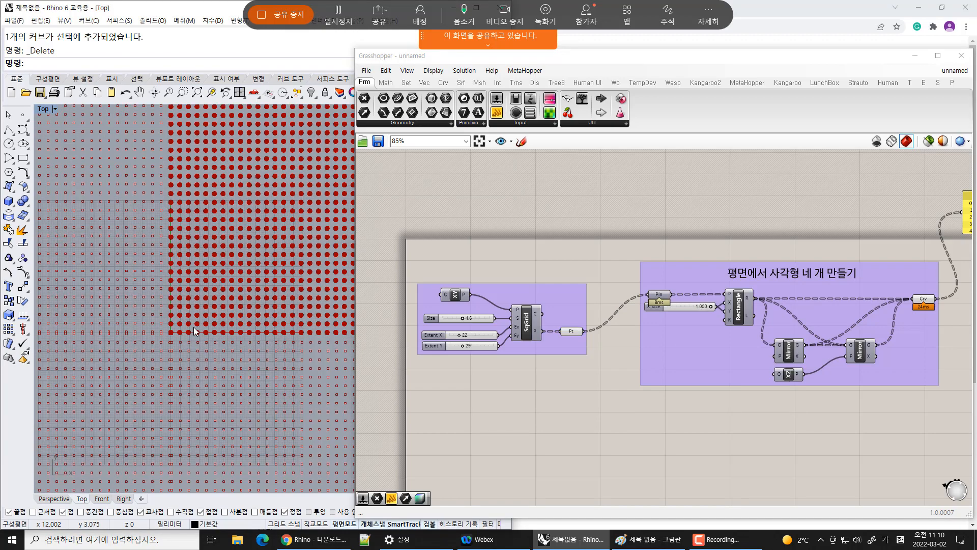
scroll(194, 327, down, 3)
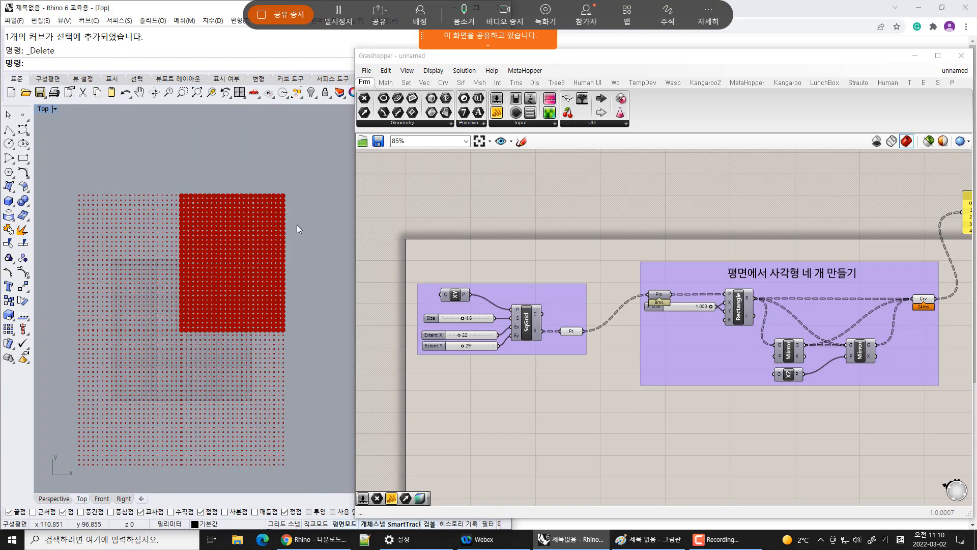
scroll(196, 326, up, 5)
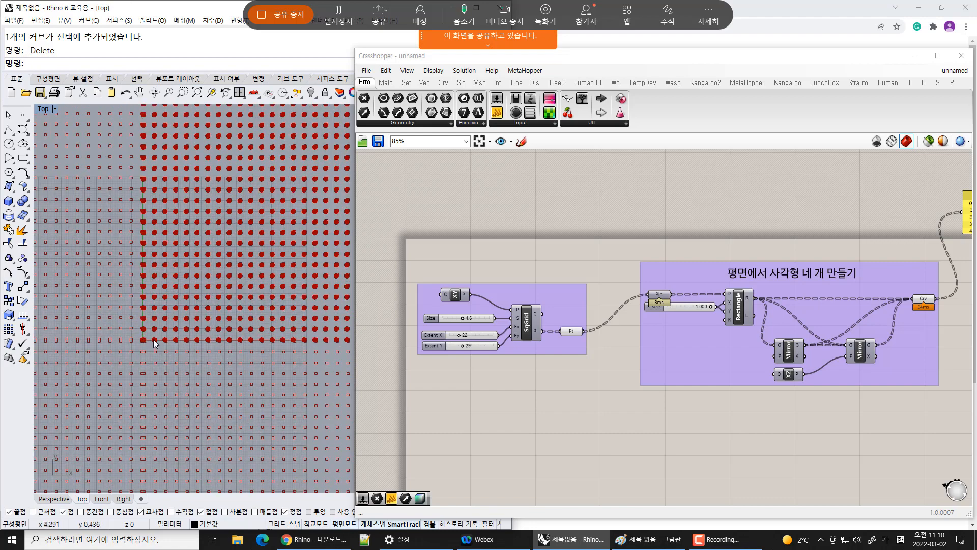
scroll(153, 340, up, 6)
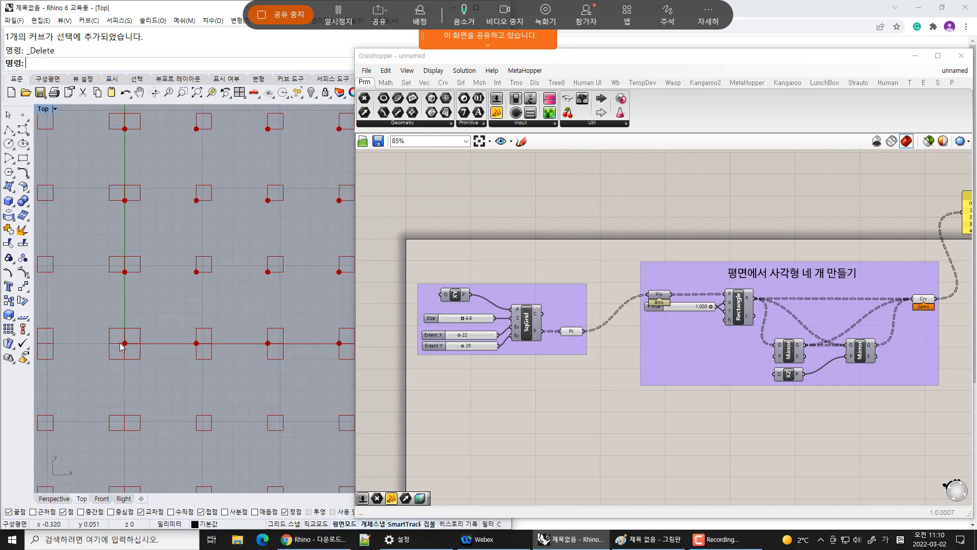
scroll(122, 347, up, 6)
scroll(133, 353, down, 5)
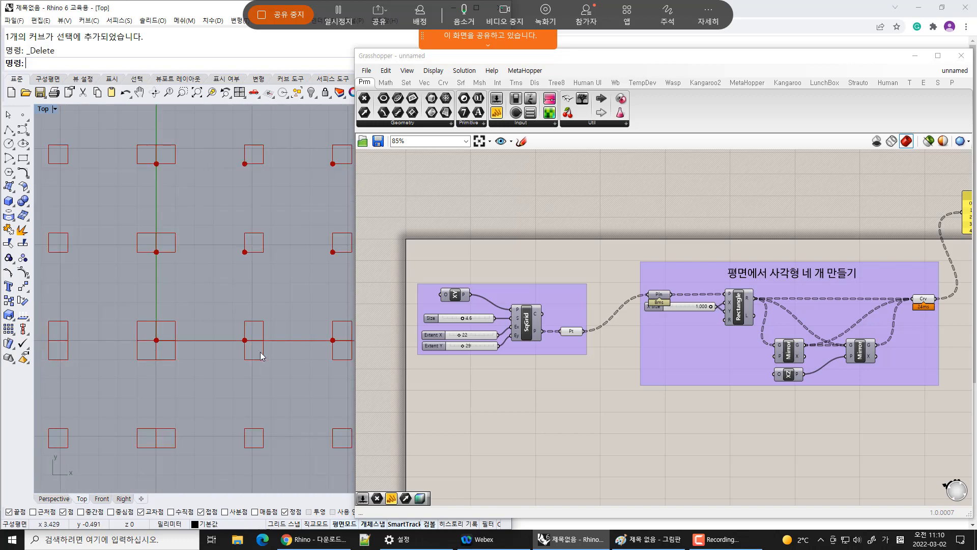
scroll(274, 326, down, 6)
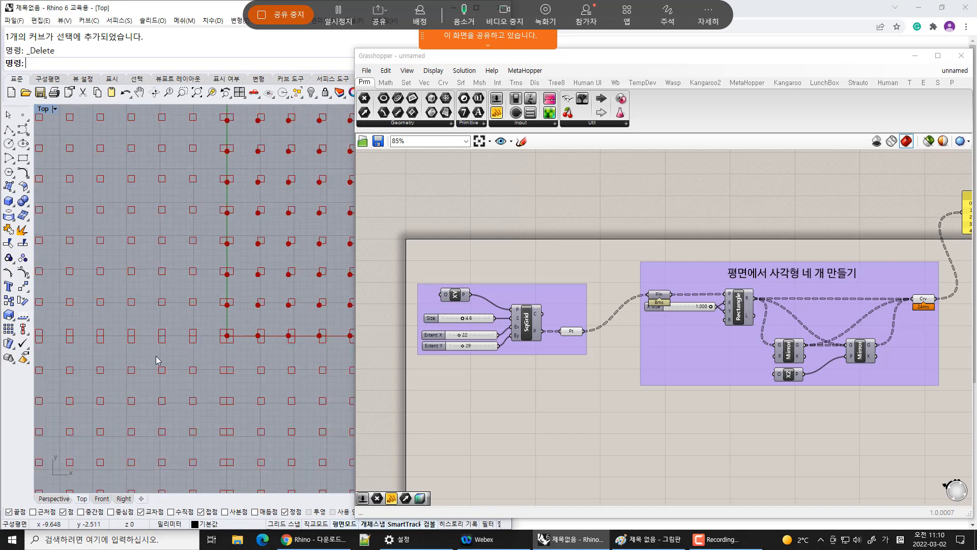
click(571, 331)
scroll(245, 262, down, 2)
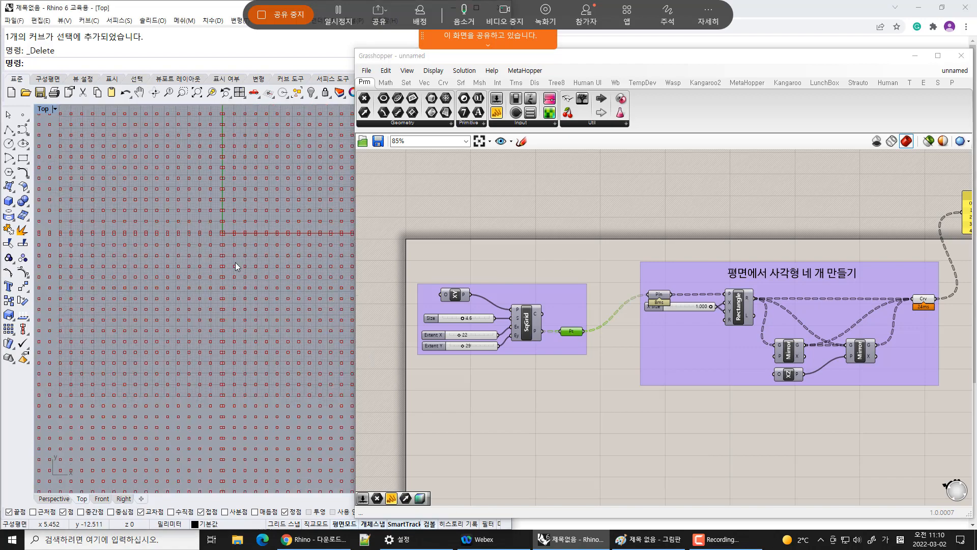
scroll(270, 286, down, 5)
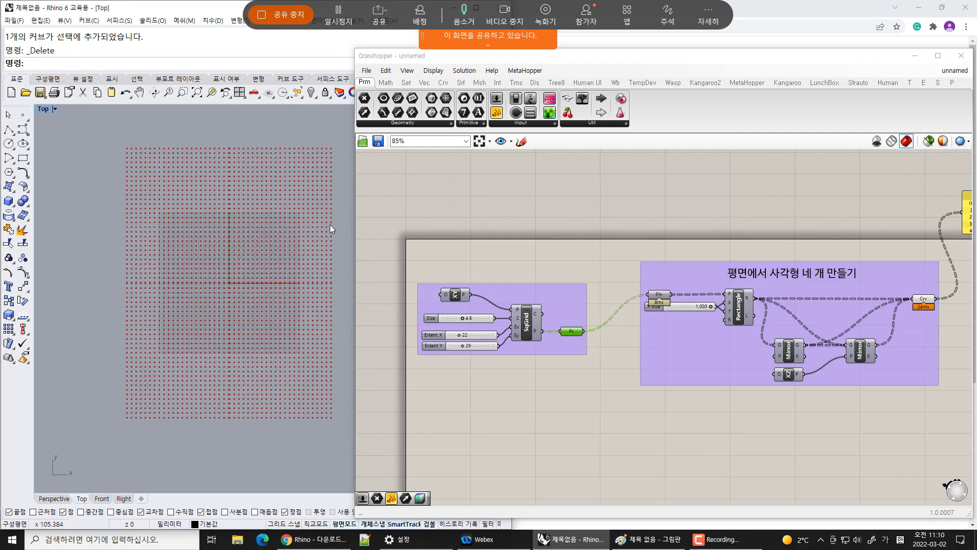
scroll(330, 224, up, 2)
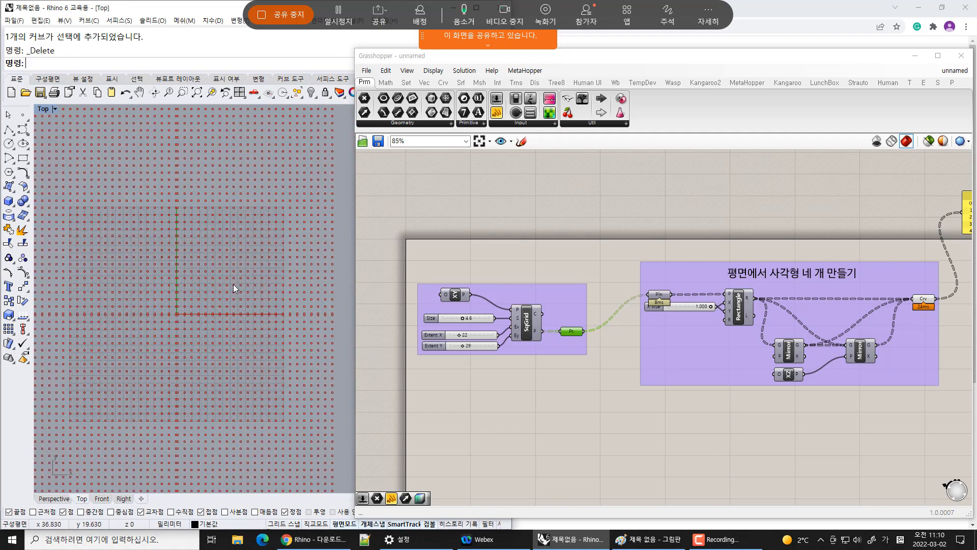
click(600, 396)
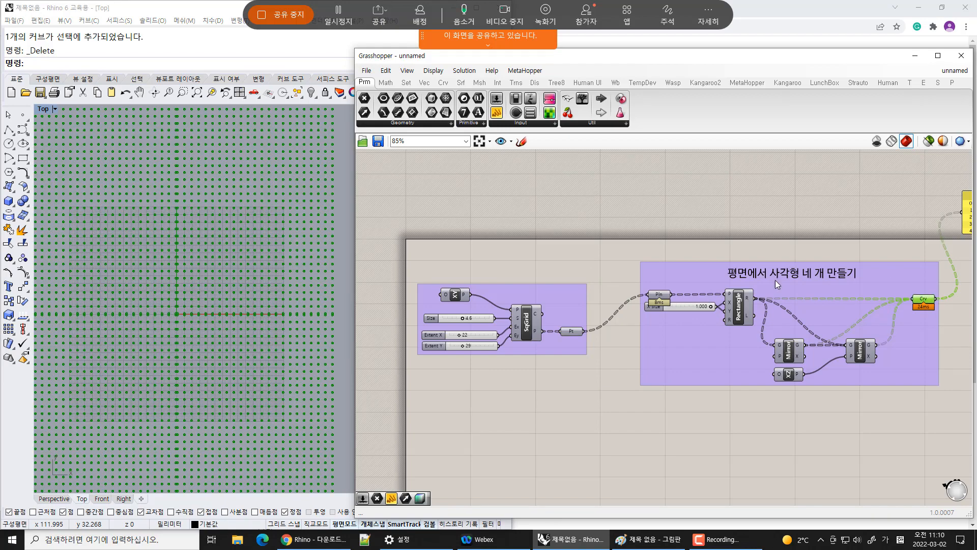
Select the Rectangle, Mirror and curve components in turn to examine which rectangles each produces
click(739, 308)
click(914, 383)
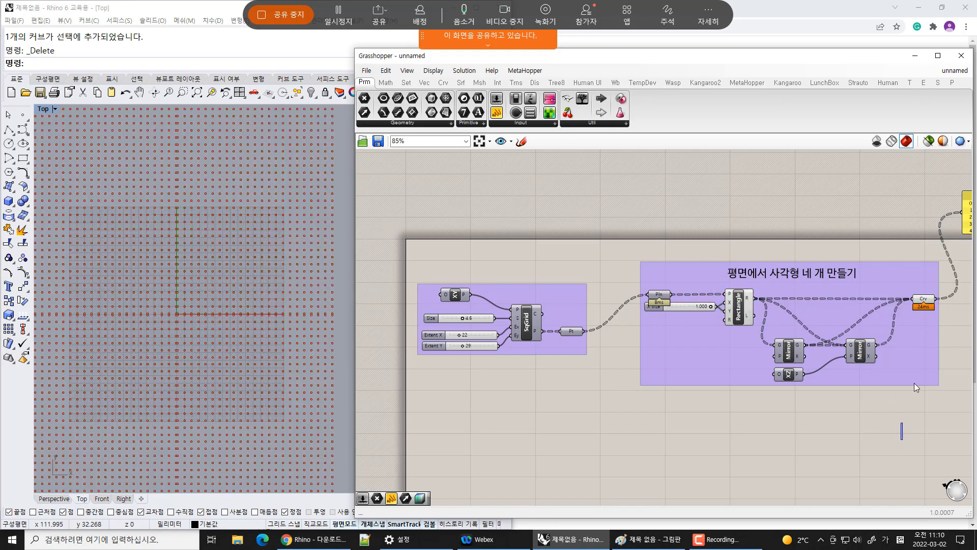
click(924, 299)
right_drag(299, 299, 253, 363)
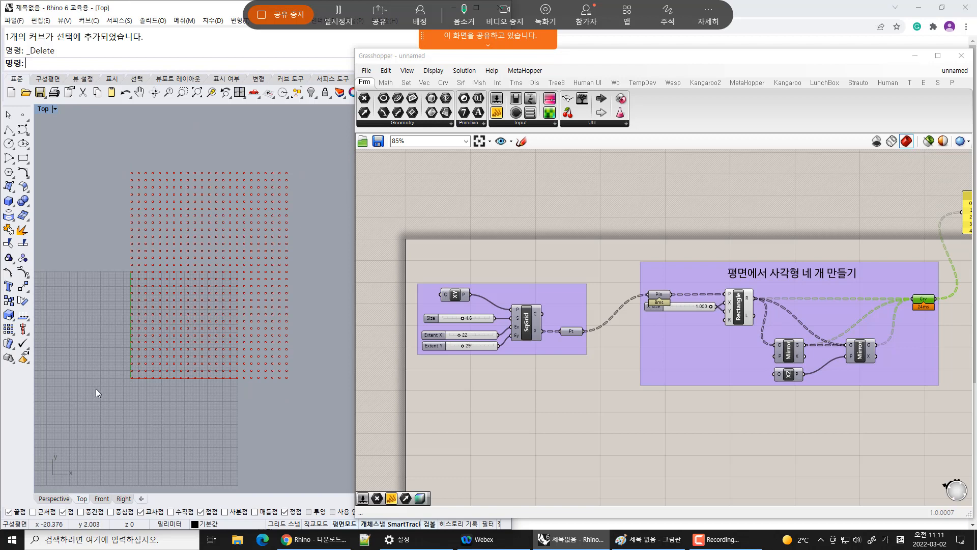
click(790, 355)
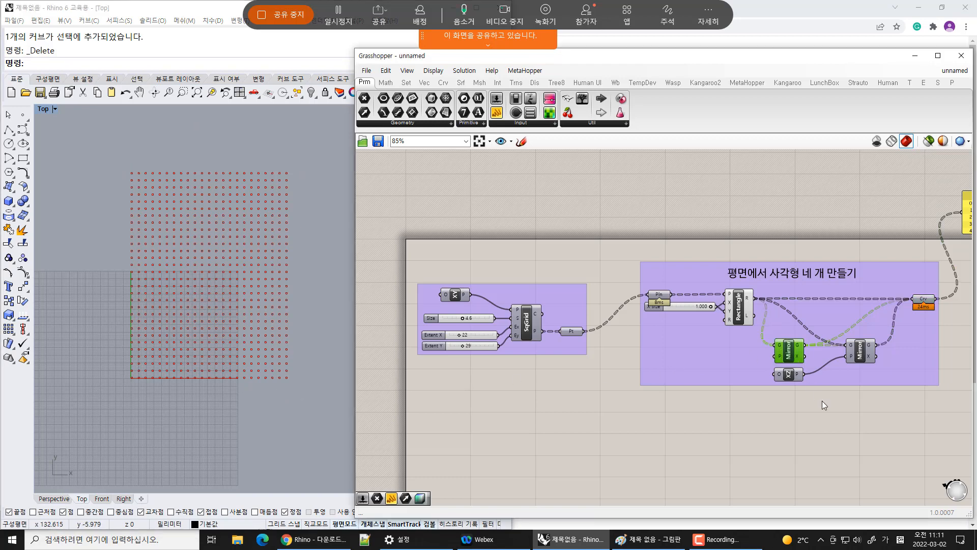
right_drag(132, 403, 252, 386)
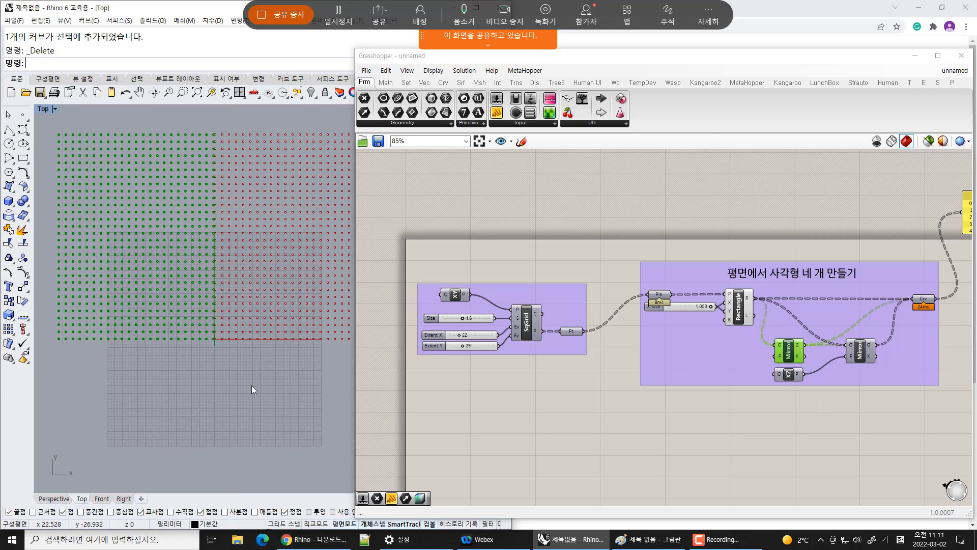
click(638, 432)
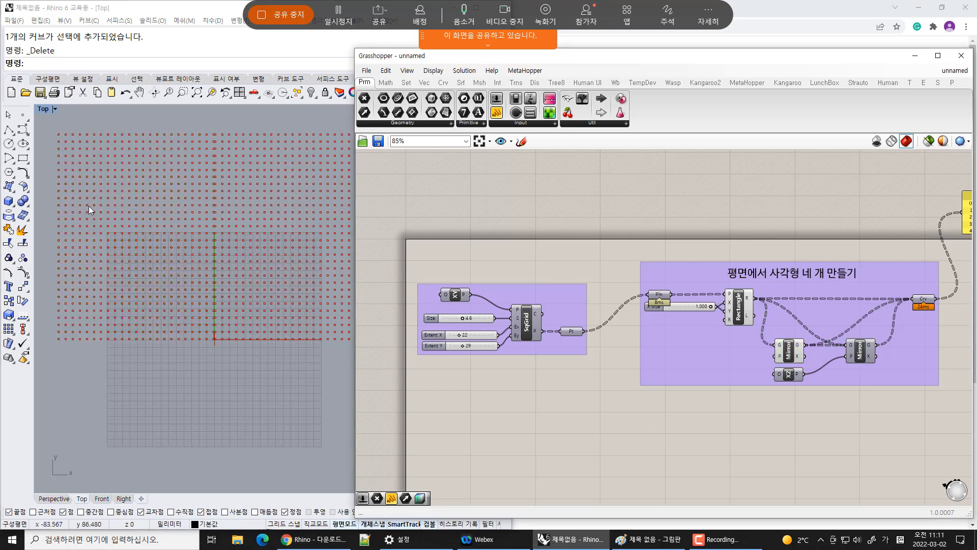
click(867, 357)
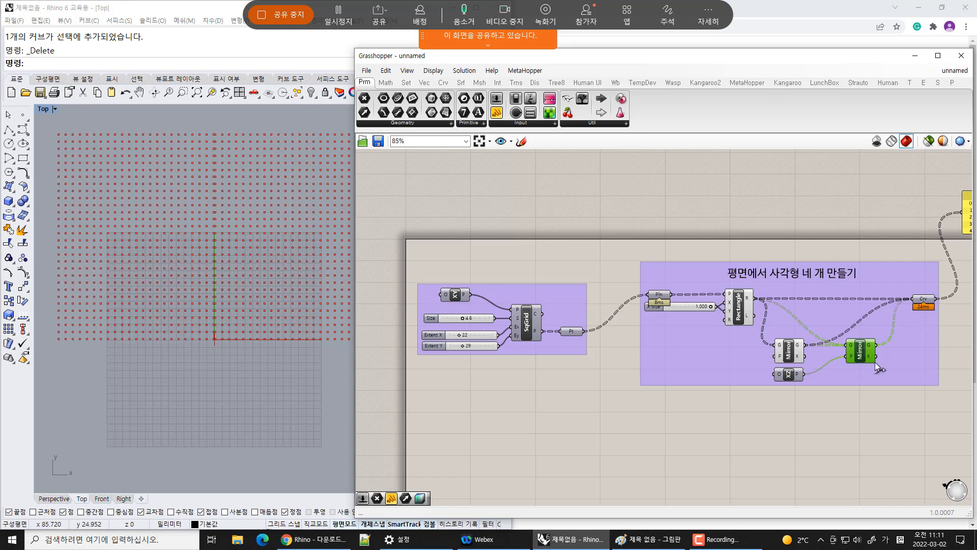
key(ctrl+q)
click(764, 428)
right_drag(270, 440, 264, 297)
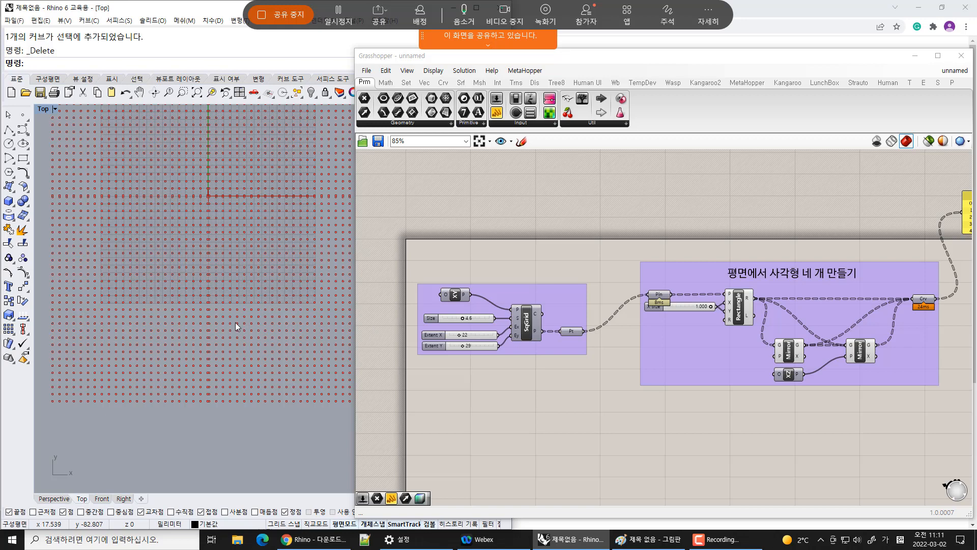
right_drag(924, 304, 872, 335)
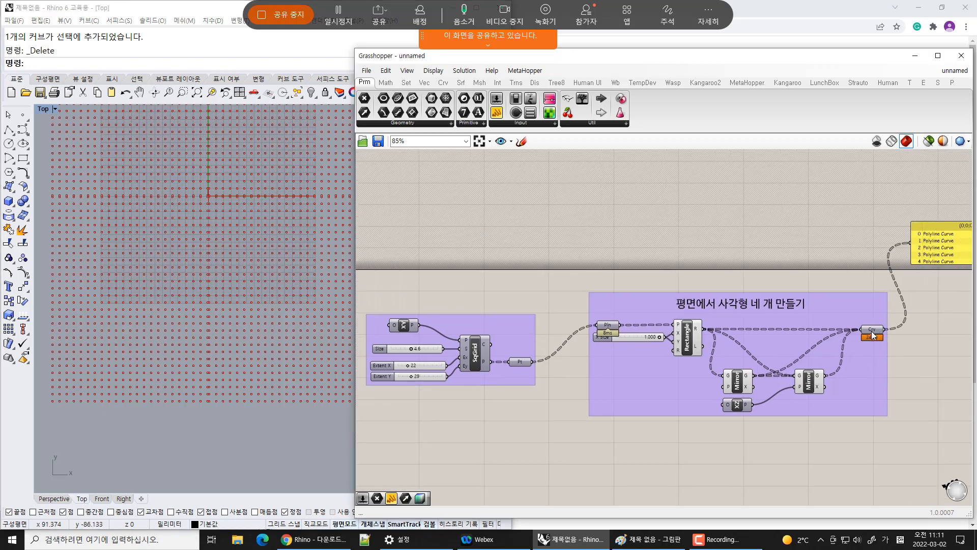
Turn off the preview of the Rectangle and Mirror components so only the curve output shows in the Top viewport
click(872, 334)
drag(657, 262, 821, 399)
right_click(771, 473)
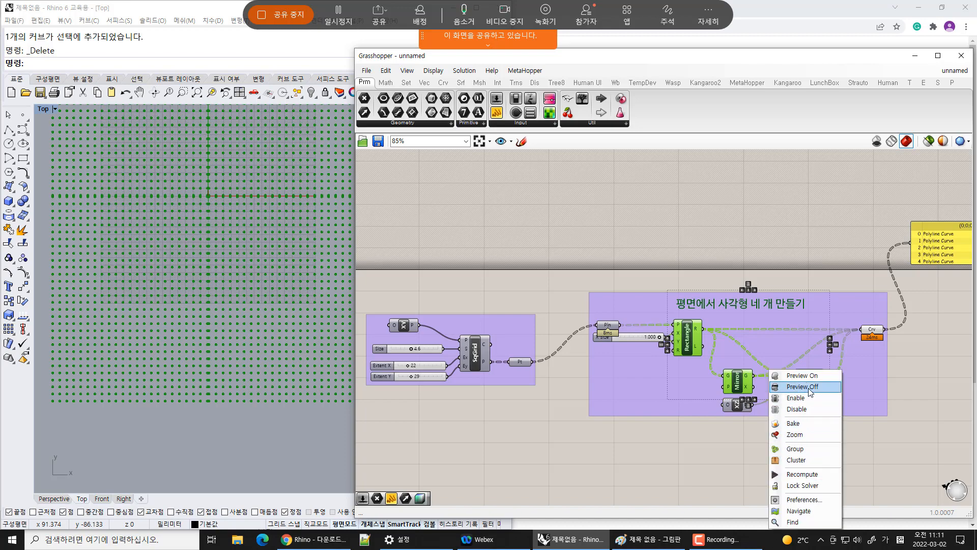
click(810, 389)
click(797, 476)
right_drag(227, 264, 206, 334)
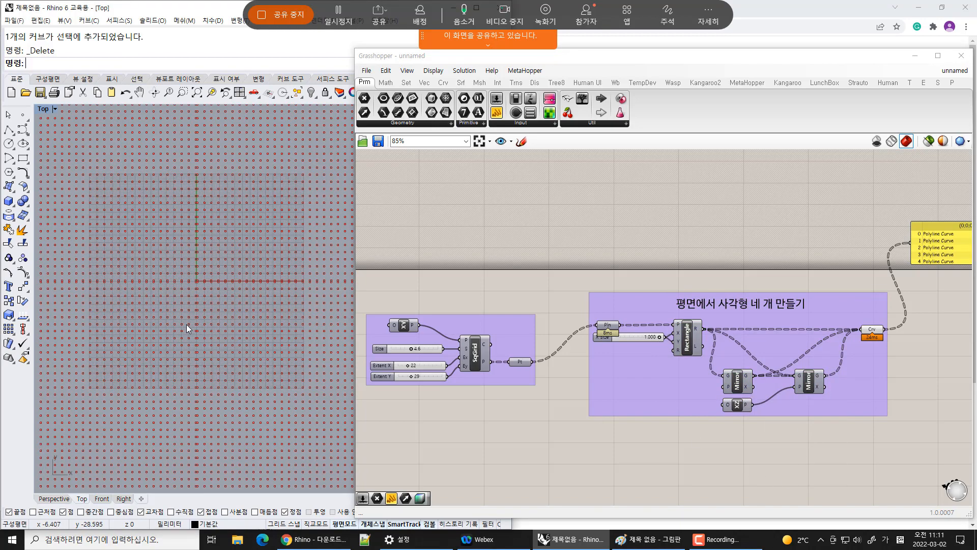
scroll(187, 324, up, 5)
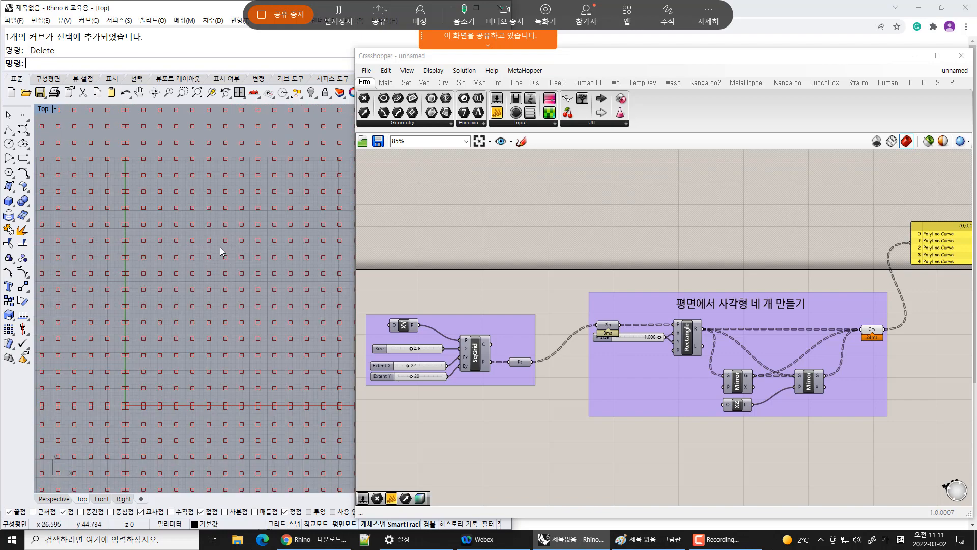
Connect a copy of the XY Plane component to the rectangle group's plane input and add it to that group
right_drag(592, 472, 594, 367)
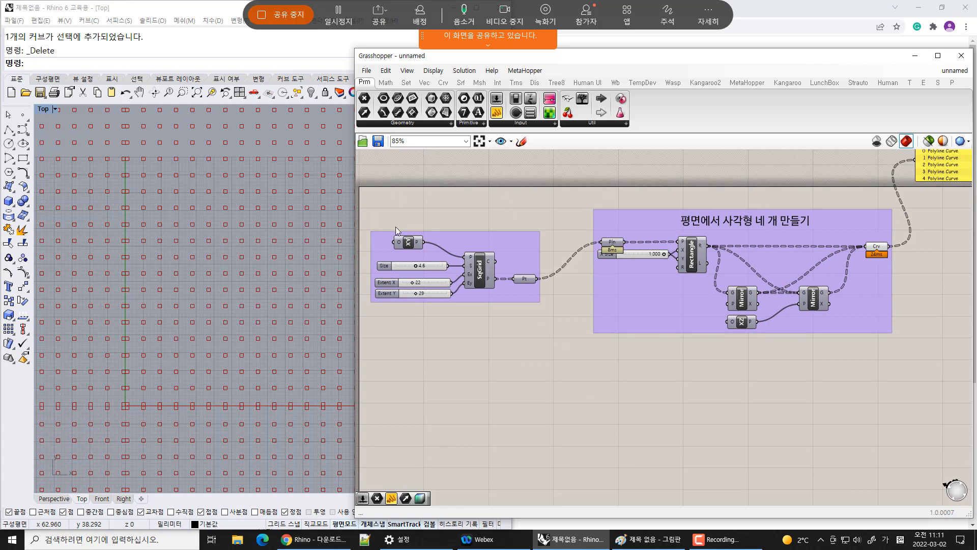
alt+drag(409, 243, 549, 236)
drag(606, 244, 606, 244)
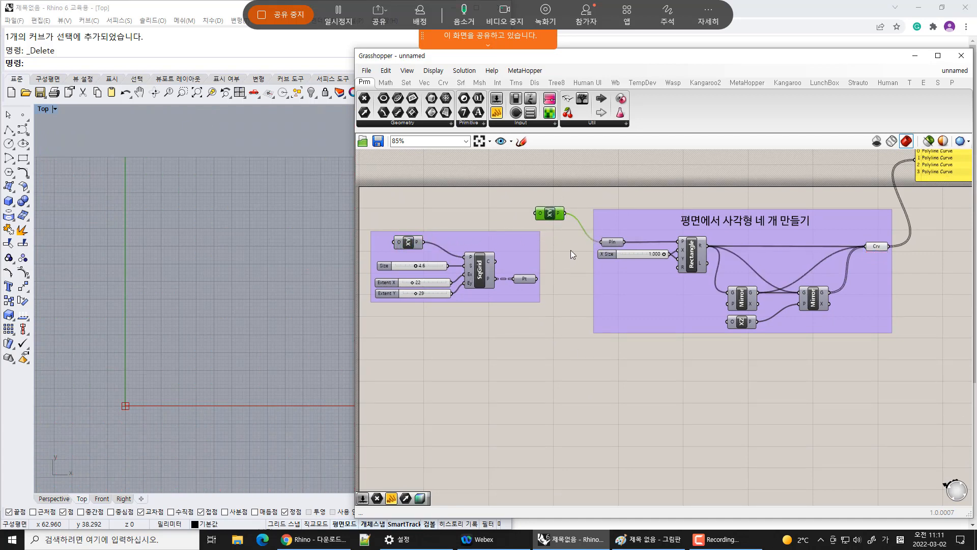
right_click(615, 219)
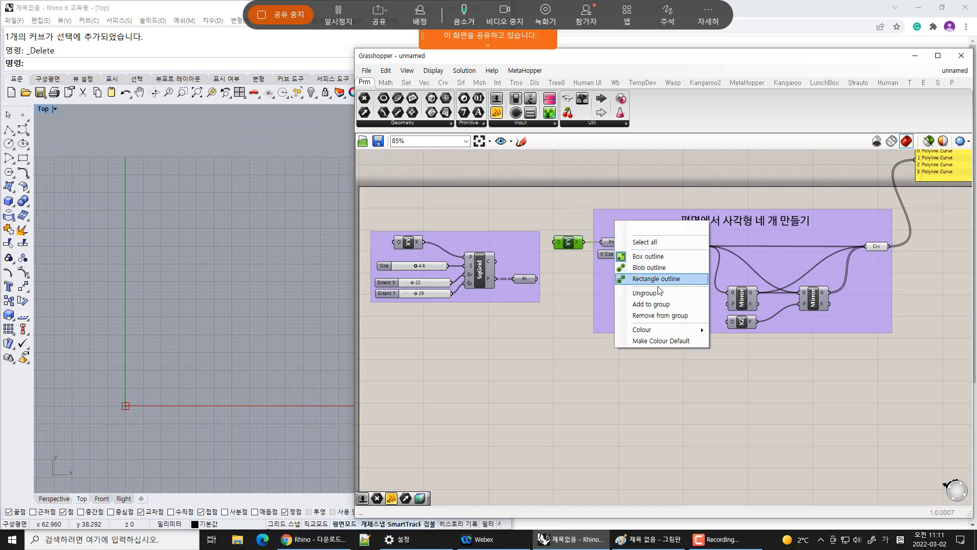
click(657, 302)
Move the square-grid group below the four-rectangles group
drag(518, 294, 685, 430)
click(804, 437)
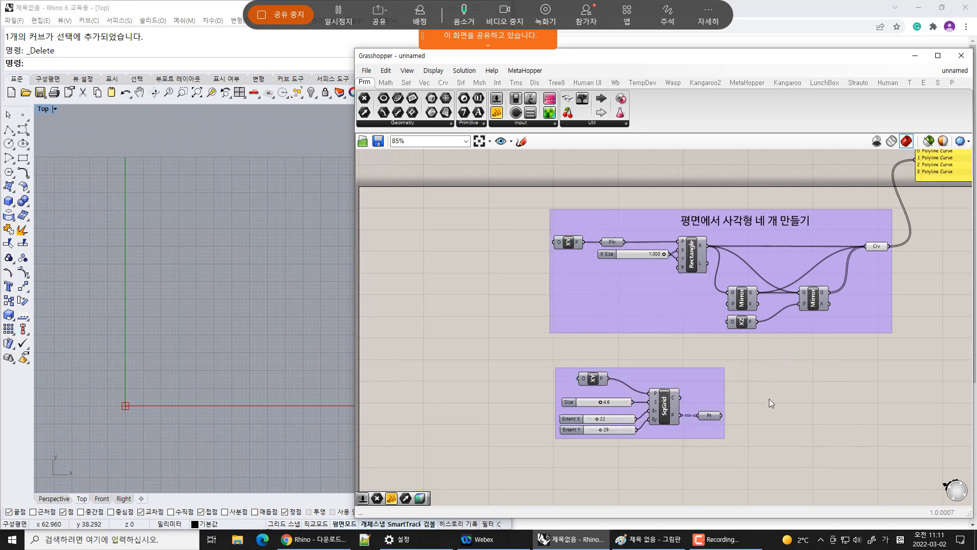
click(713, 416)
scroll(192, 398, down, 3)
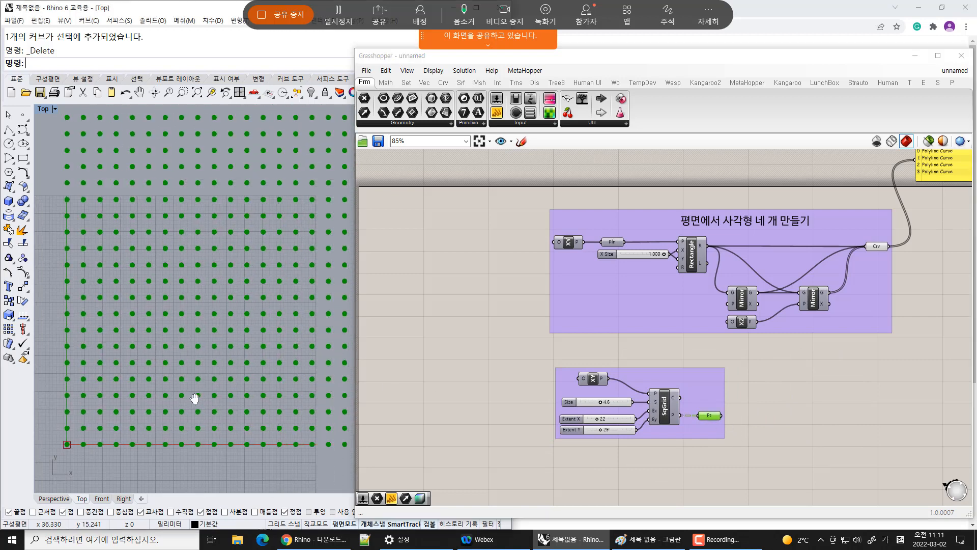
Select the curve and point parameters in turn to compare their previews in the Top viewport
click(877, 246)
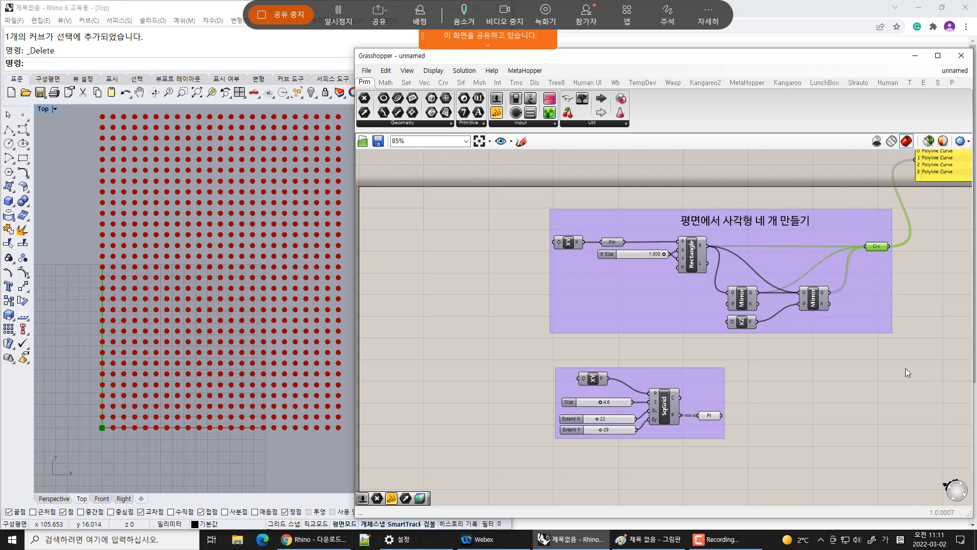
right_drag(850, 405, 681, 361)
drag(542, 338, 705, 329)
click(783, 288)
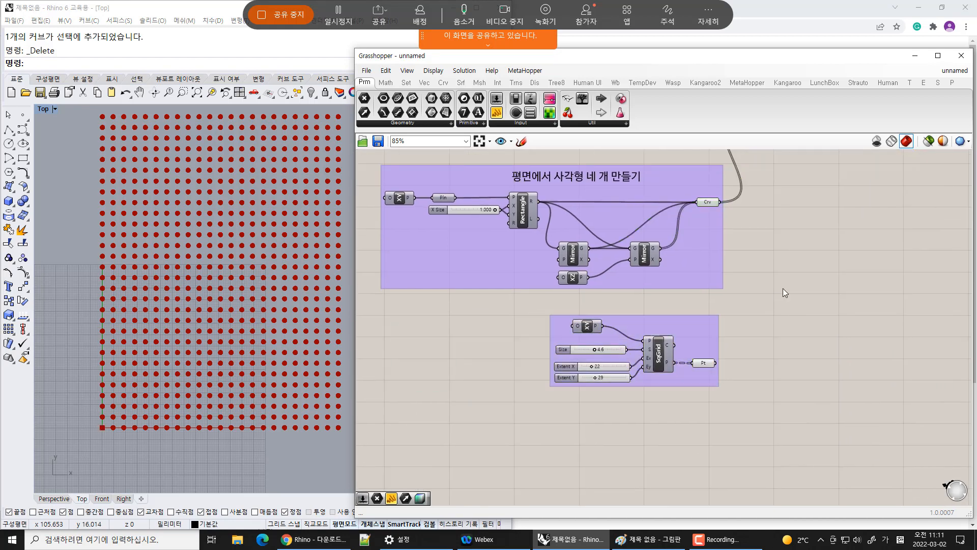
right_drag(763, 257, 749, 360)
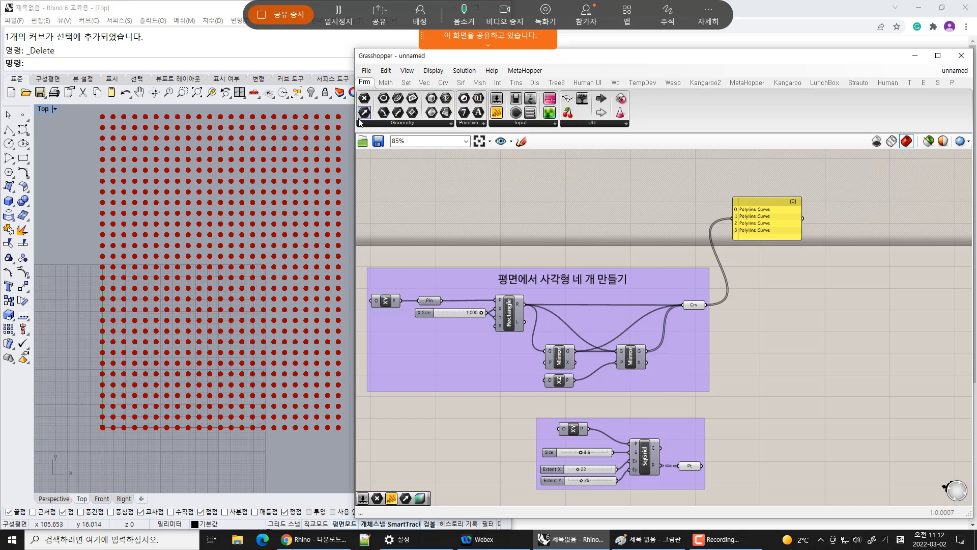
click(534, 83)
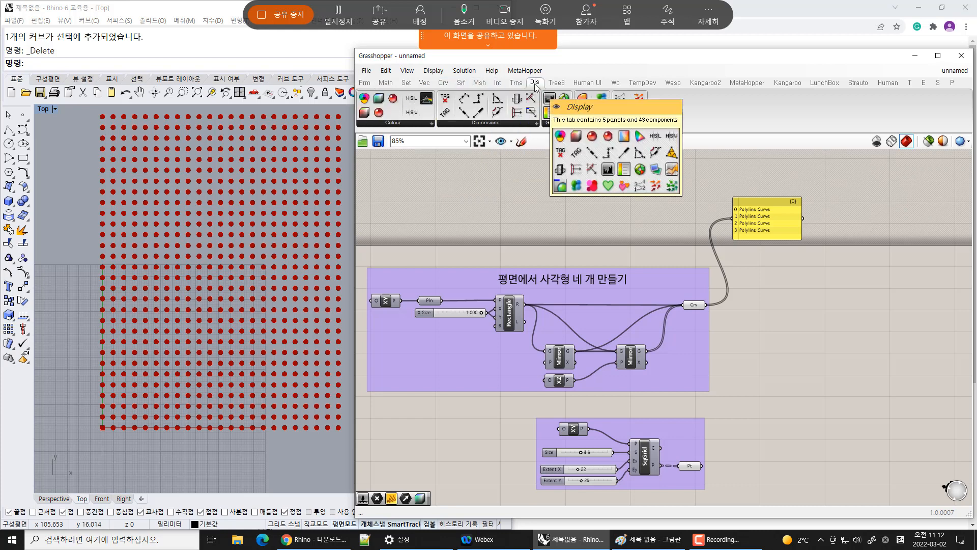
click(557, 83)
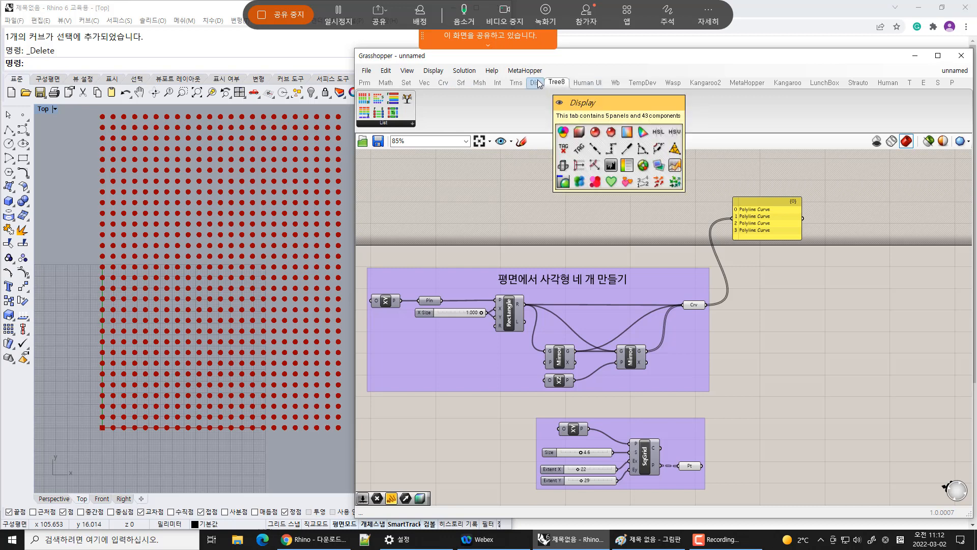
click(698, 306)
click(691, 466)
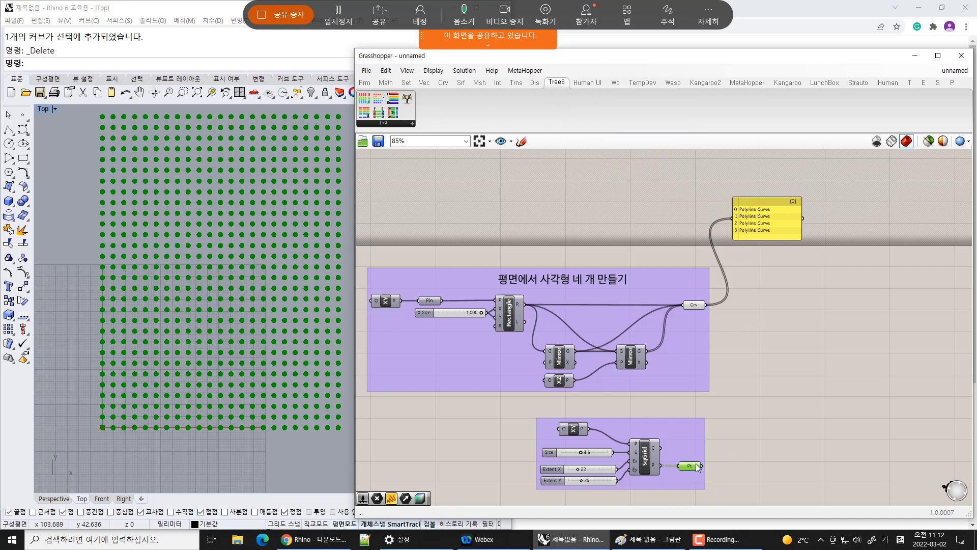
middle_click(781, 385)
click(769, 448)
click(739, 304)
click(695, 303)
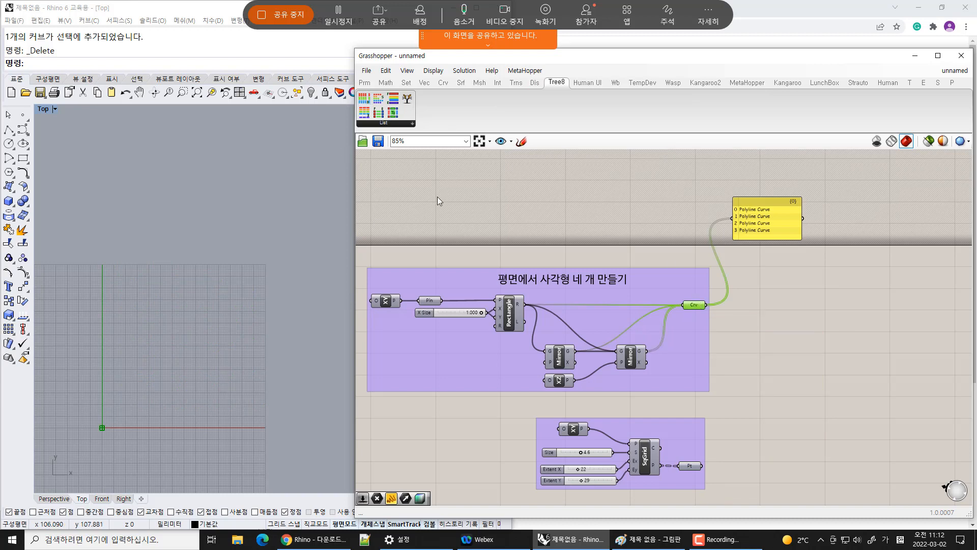
Browse the Transform component groups to add a Move component from Euclidean
click(496, 83)
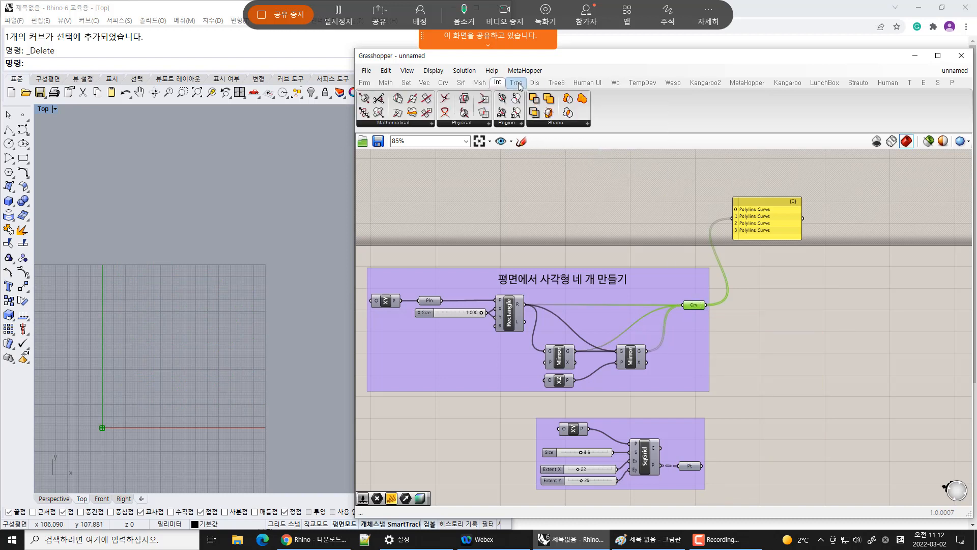
click(516, 82)
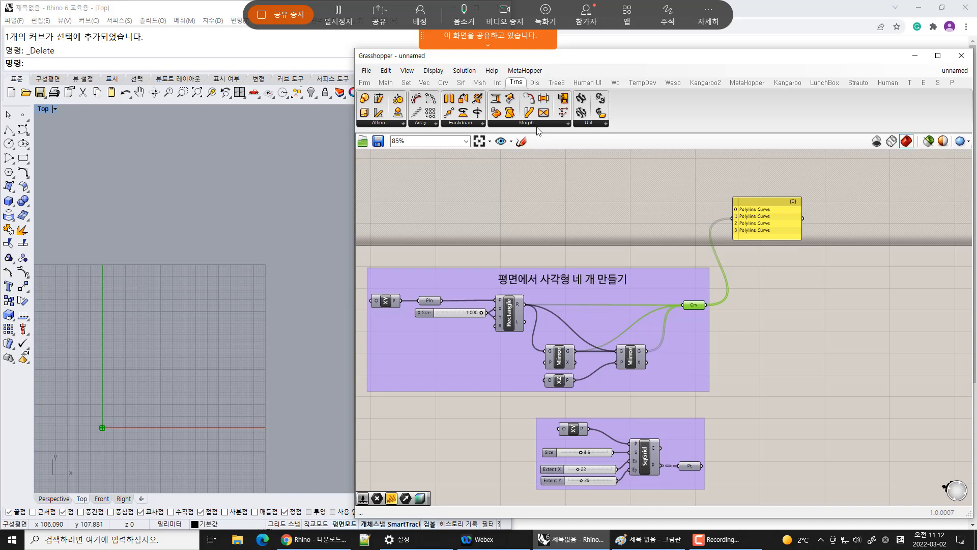
click(664, 182)
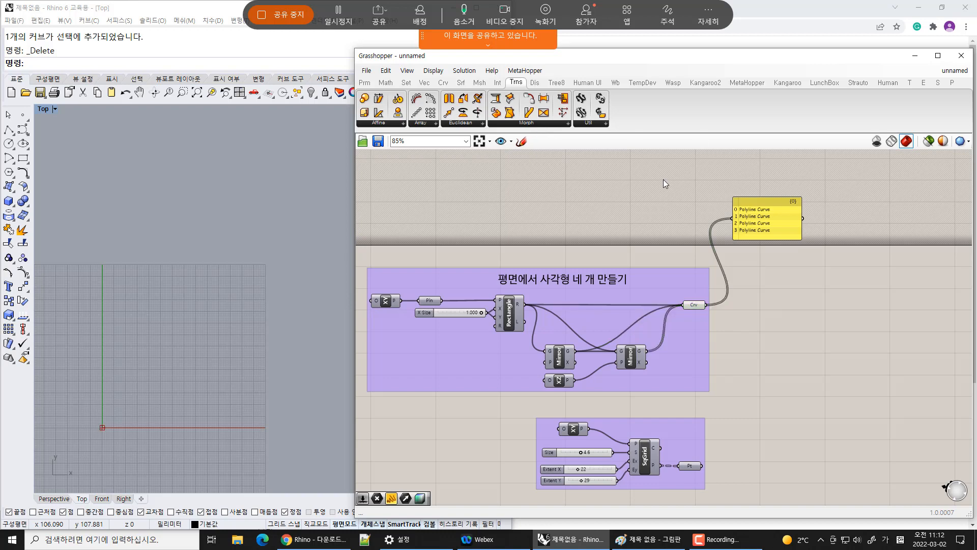
click(396, 123)
click(434, 124)
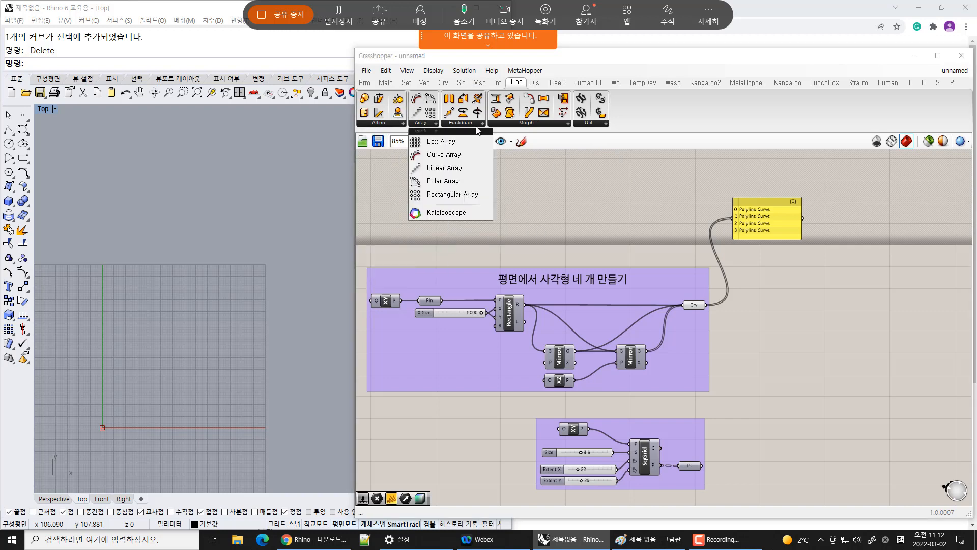
click(477, 124)
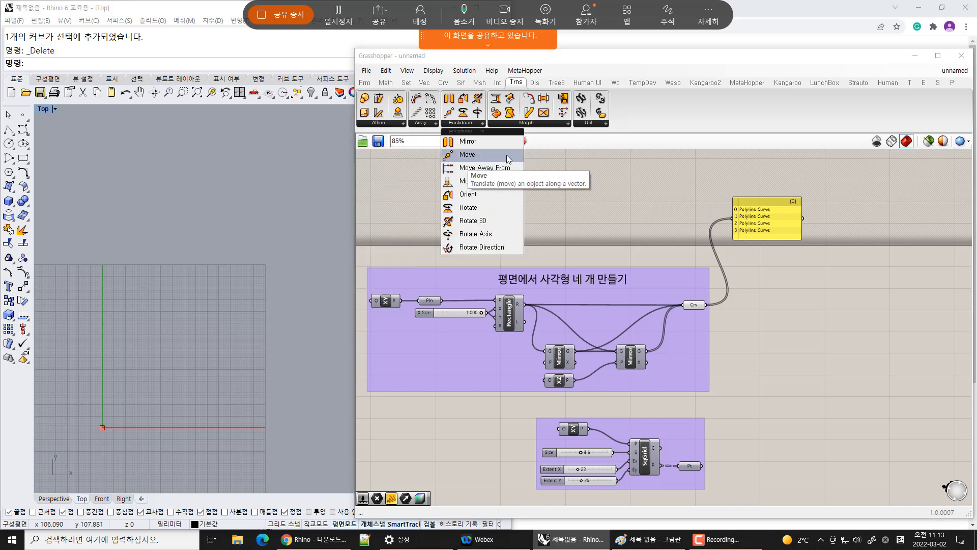
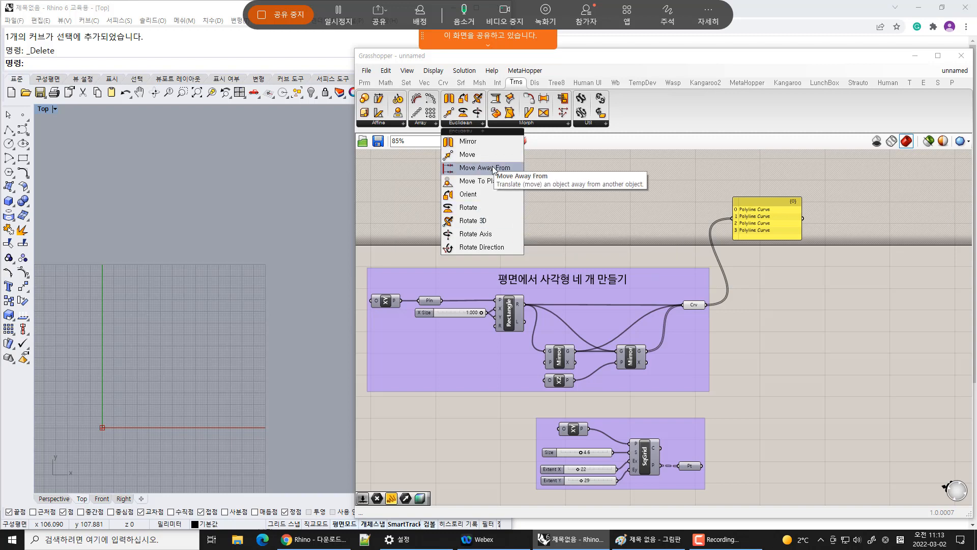
Add an Orient component from the Euclidean transform group to the canvas
click(467, 195)
click(796, 400)
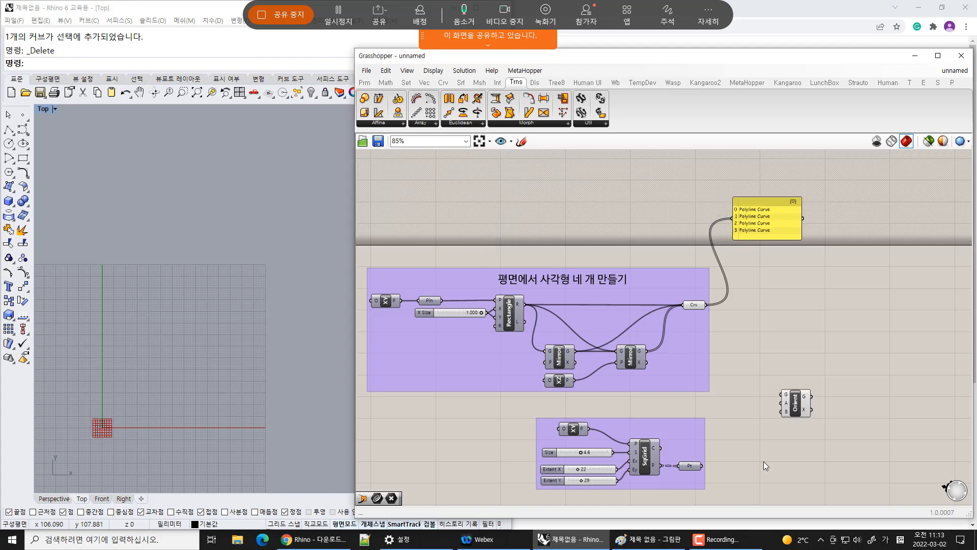
Place the Orient component beside the square-grid group and wire the grid points into it
scroll(763, 462, up, 3)
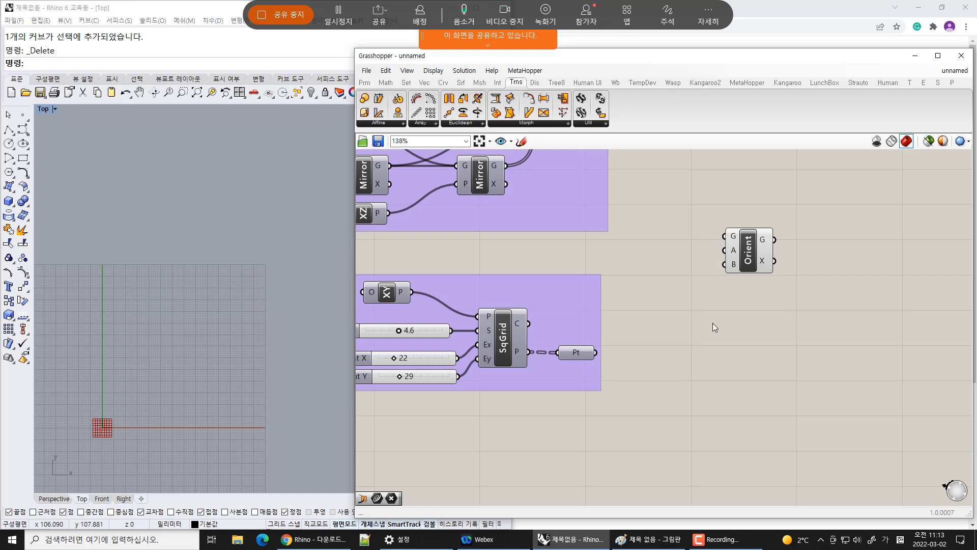
scroll(640, 310, down, 2)
right_drag(571, 311, 741, 373)
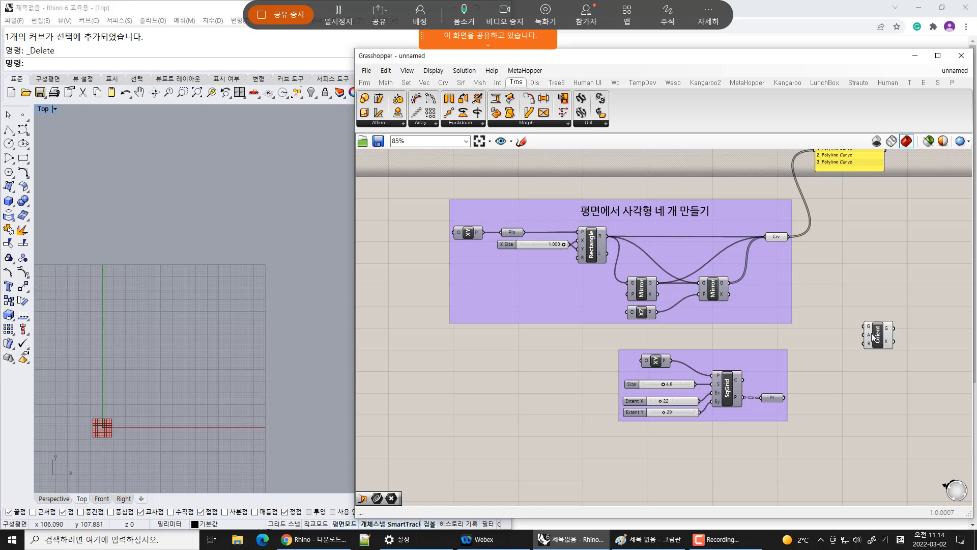
mouse_move(871, 338)
drag(866, 343, 866, 343)
right_drag(789, 242, 735, 224)
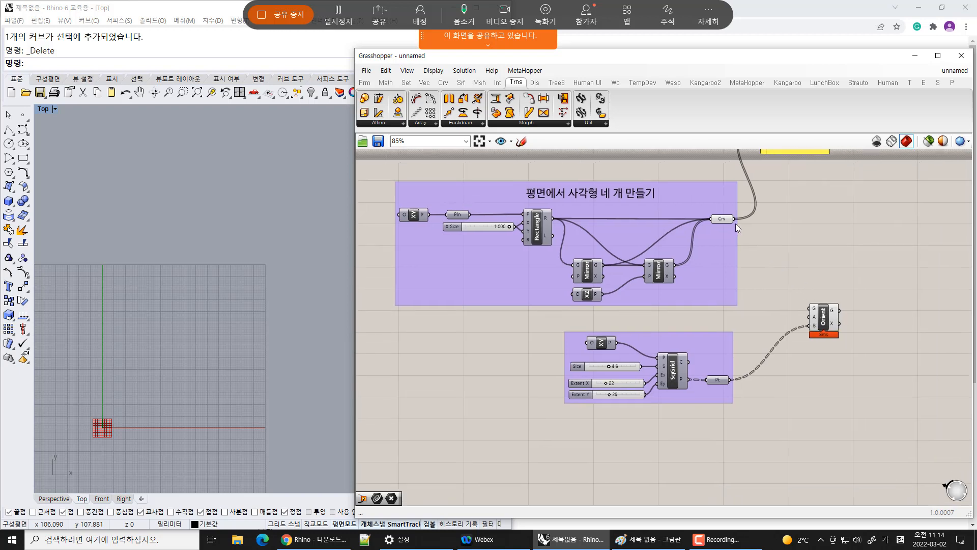
drag(768, 214, 795, 252)
right_drag(770, 218, 710, 221)
Add Curve and Plane parameters before the Orient component, feeding them the rectangle curves and the grid points
click(368, 82)
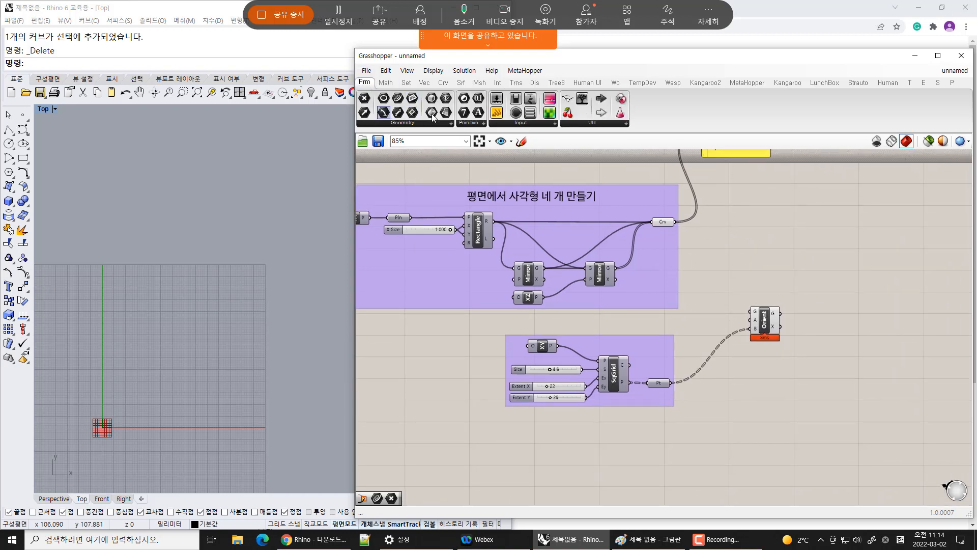
drag(413, 99, 752, 274)
drag(398, 98, 755, 249)
click(779, 312)
drag(780, 312, 818, 253)
click(792, 280)
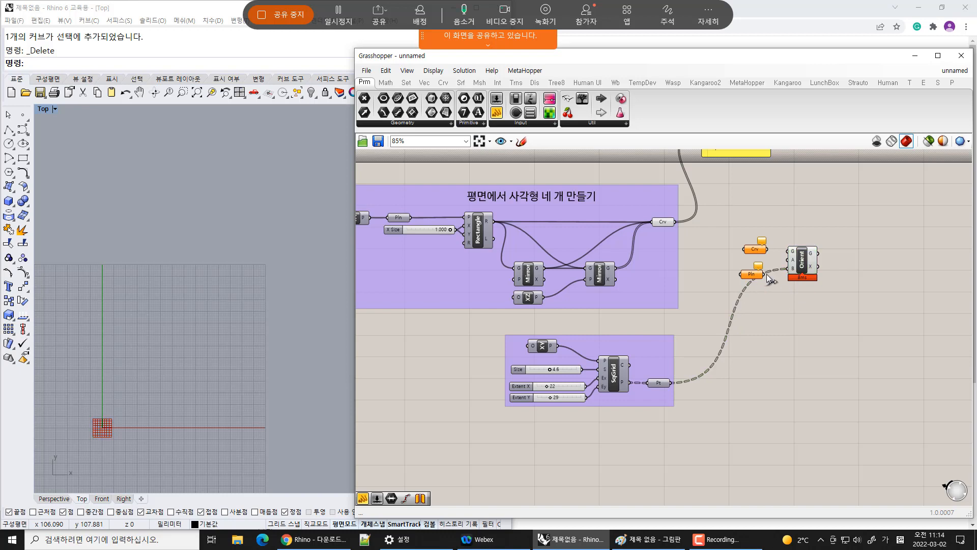
drag(765, 274, 670, 383)
drag(744, 249, 769, 304)
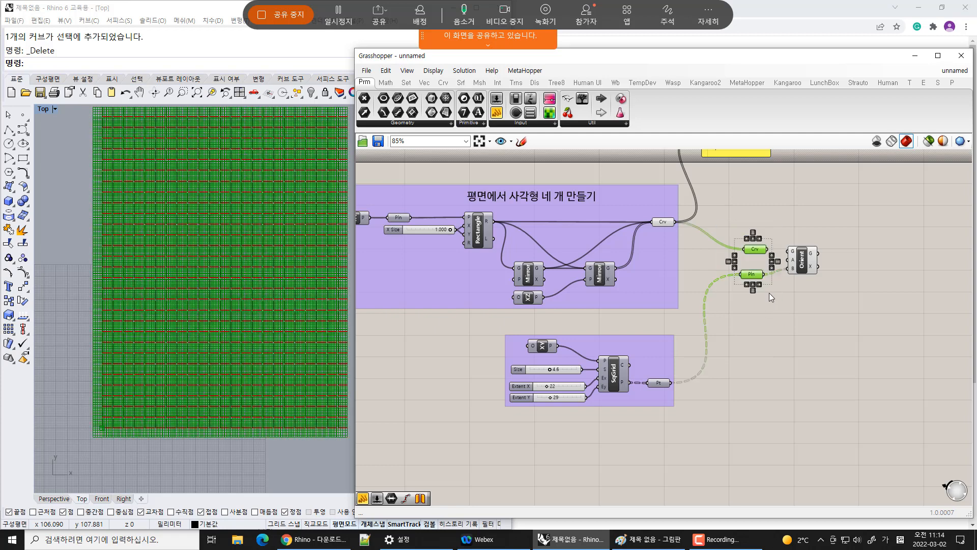
Connect the Curve parameter to Orient's geometry input and the Plane parameter to its target plane input
key(ctrl+q)
click(774, 278)
mouse_move(766, 249)
mouse_down()
mouse_move(759, 248)
mouse_move(793, 249)
mouse_up()
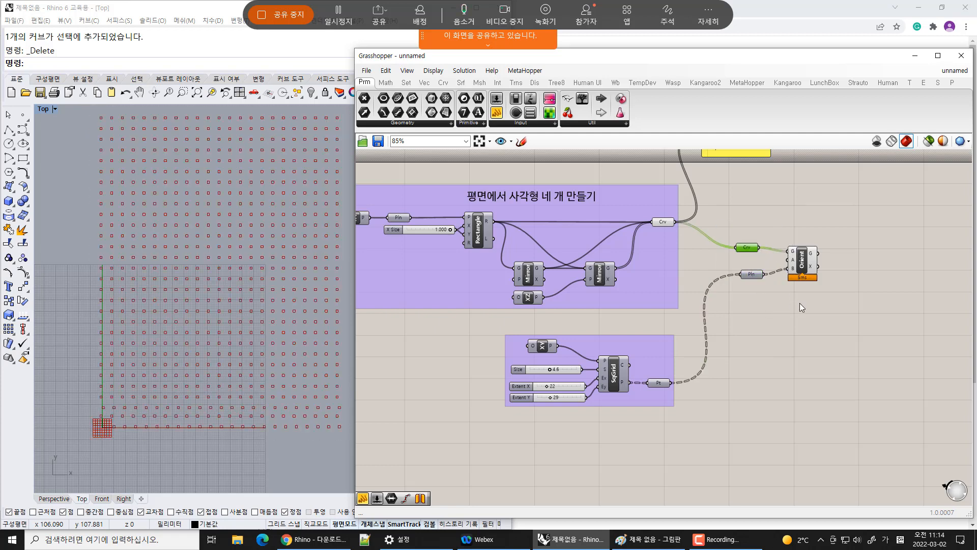
click(794, 298)
scroll(790, 292, up, 2)
drag(735, 274, 741, 244)
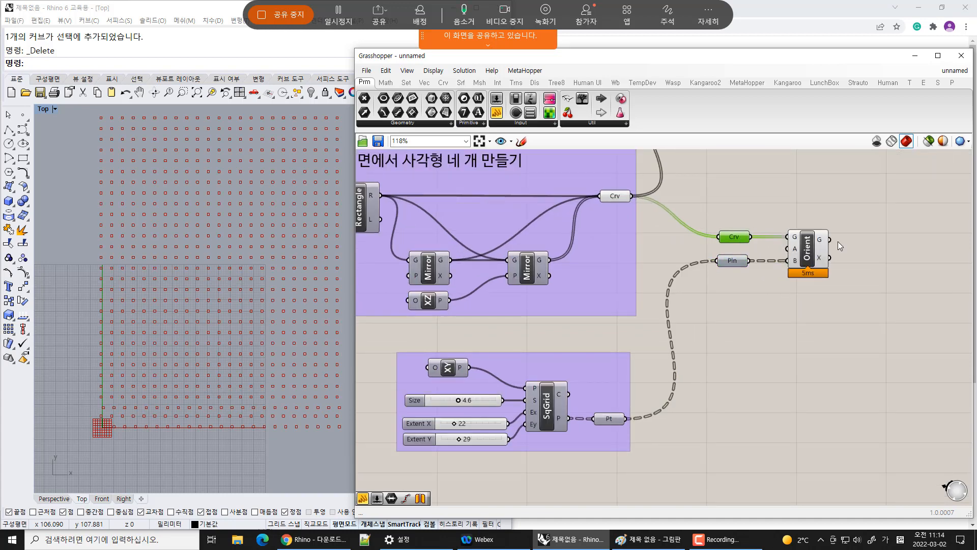
Inspect the oriented rectangles around the origin in the Top viewport
drag(819, 255, 805, 254)
click(804, 318)
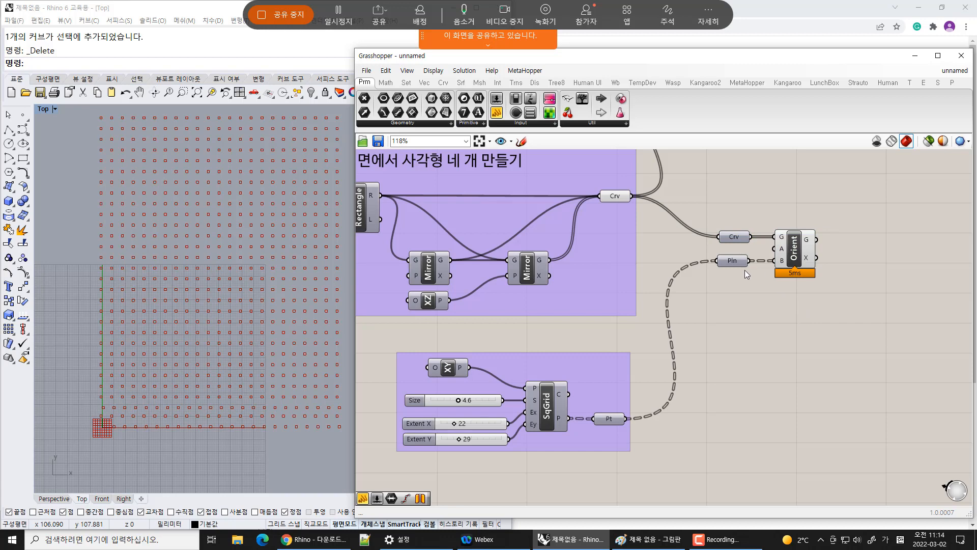
click(733, 263)
click(787, 317)
scroll(811, 189, up, 3)
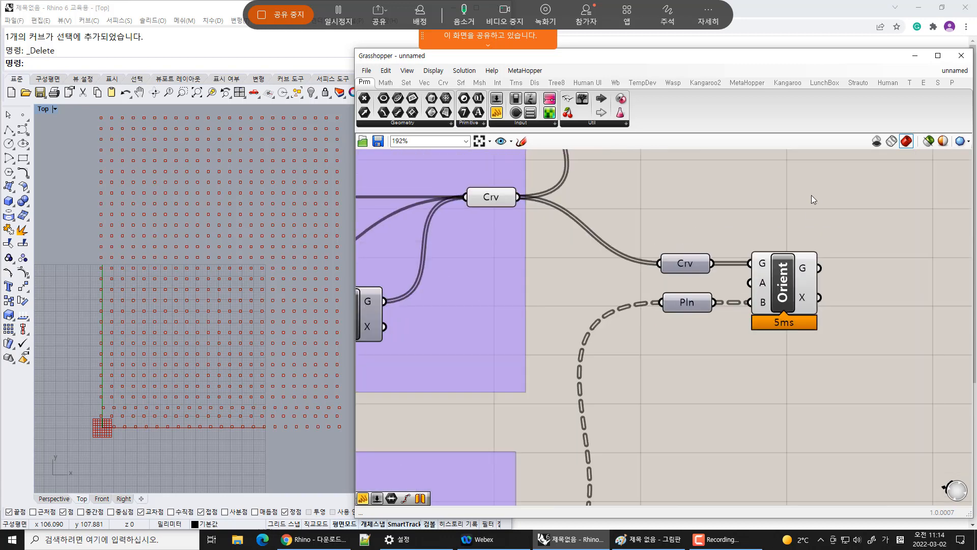
scroll(205, 377, down, 2)
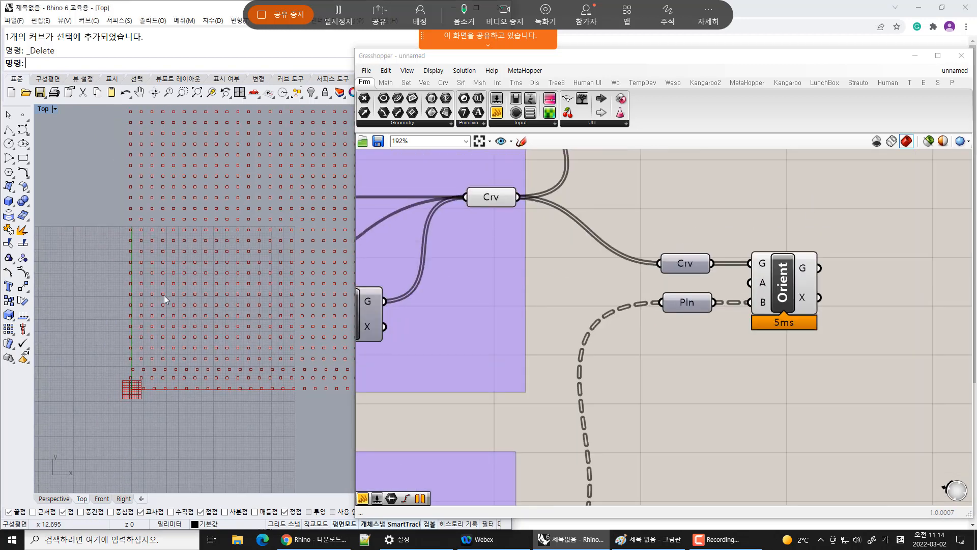
scroll(180, 289, down, 2)
scroll(168, 294, up, 4)
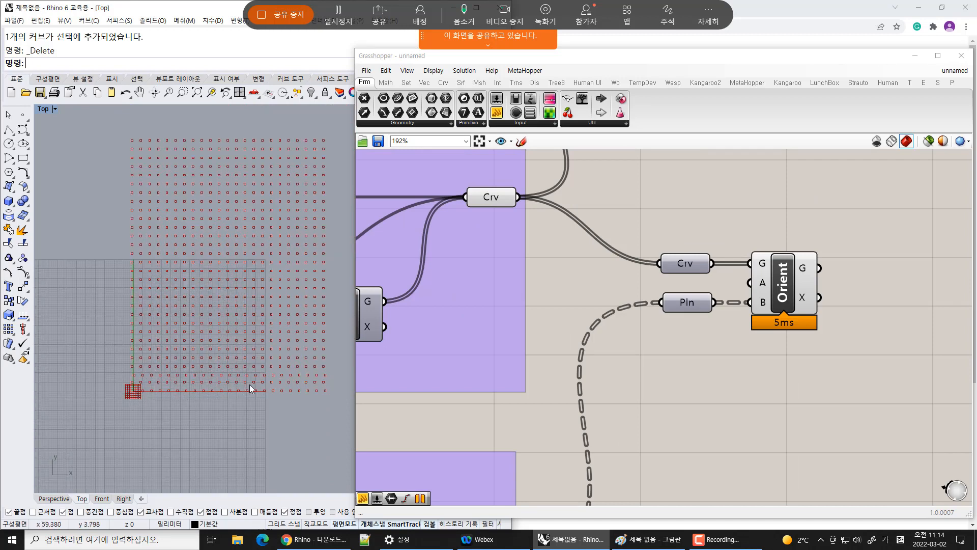
scroll(130, 386, up, 5)
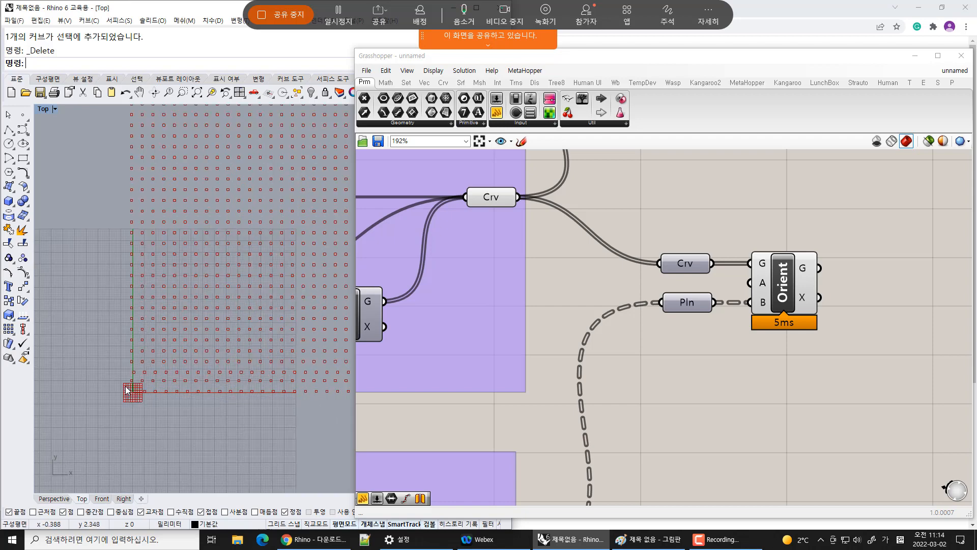
scroll(152, 393, up, 4)
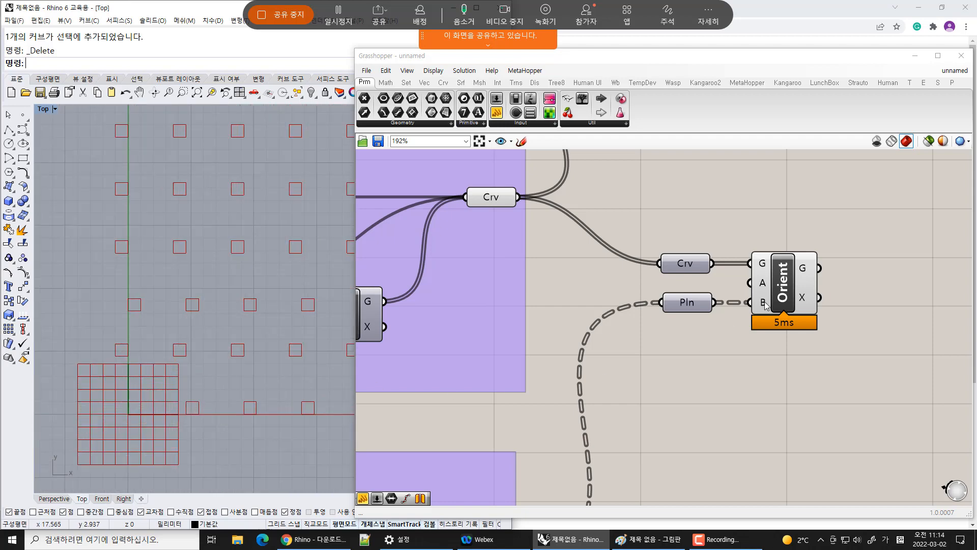
Add a Curve parameter that collects the Orient component's geometry output
click(788, 291)
key(ctrl+q)
click(399, 99)
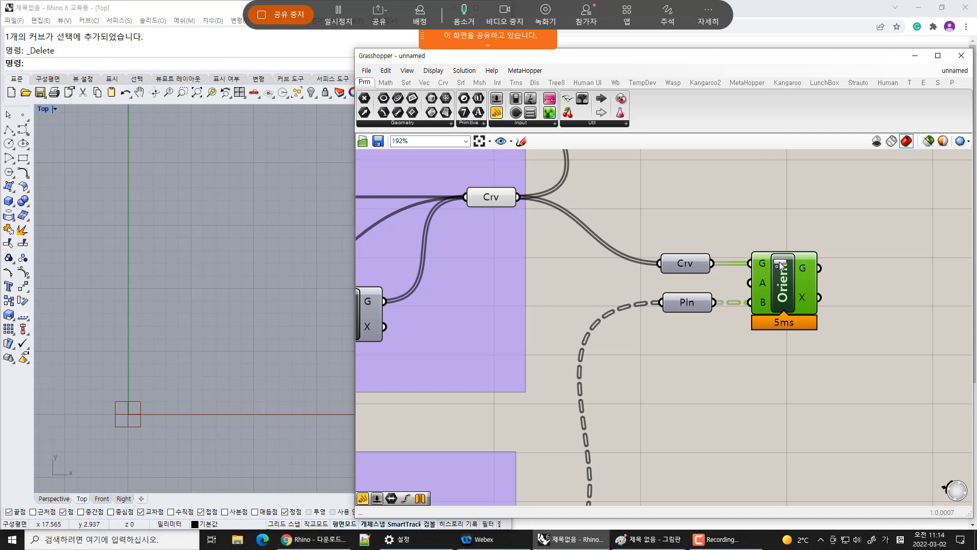
click(889, 269)
drag(820, 271, 894, 275)
click(899, 269)
click(243, 452)
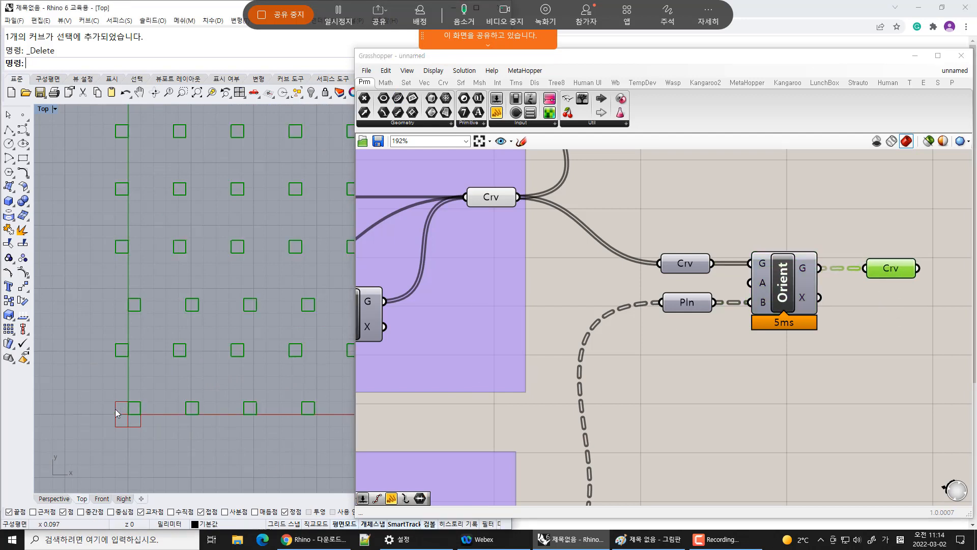
Select the original rectangle curve parameter to compare its preview with the oriented result
click(490, 198)
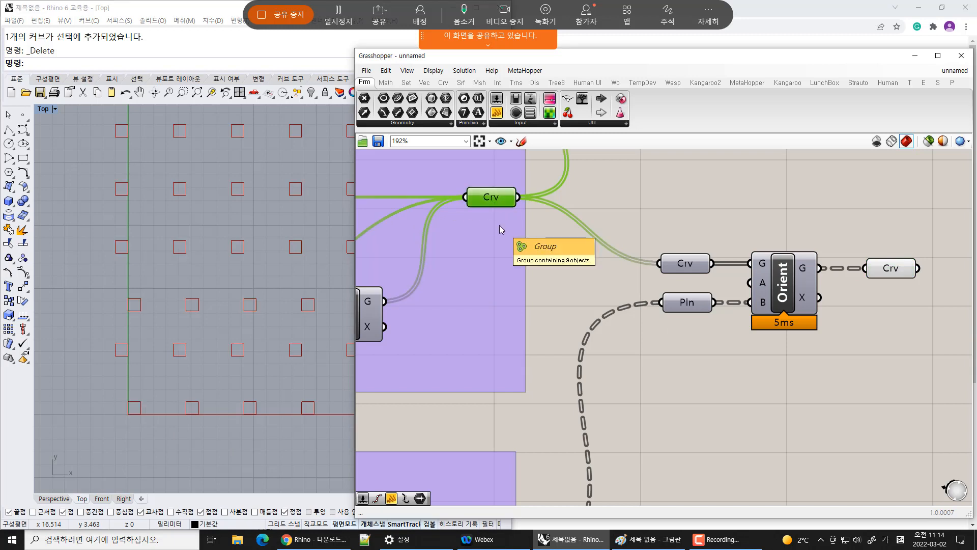
click(559, 278)
right_drag(217, 388, 179, 340)
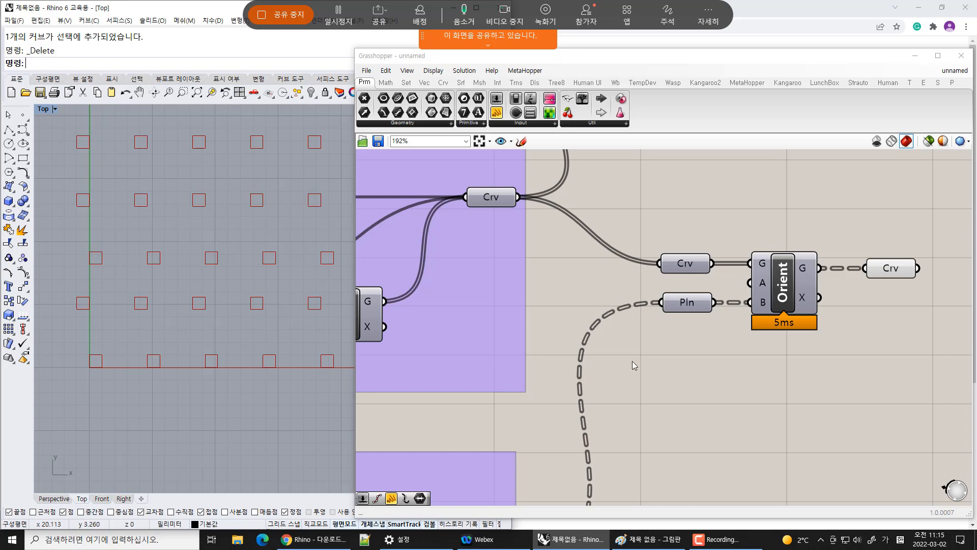
Set the square grid's Size slider to 5.0
scroll(634, 365, down, 4)
right_drag(499, 432, 621, 399)
scroll(744, 433, up, 5)
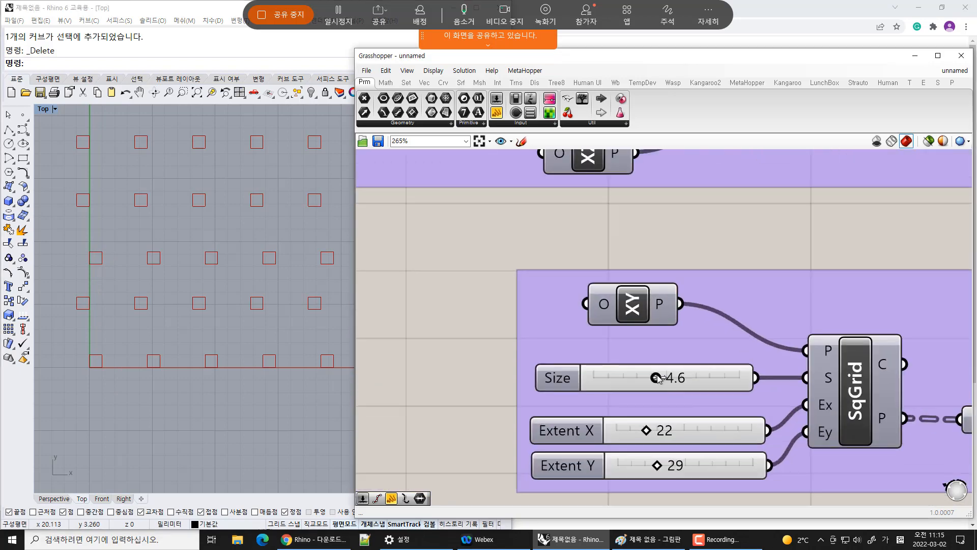
drag(658, 378, 668, 378)
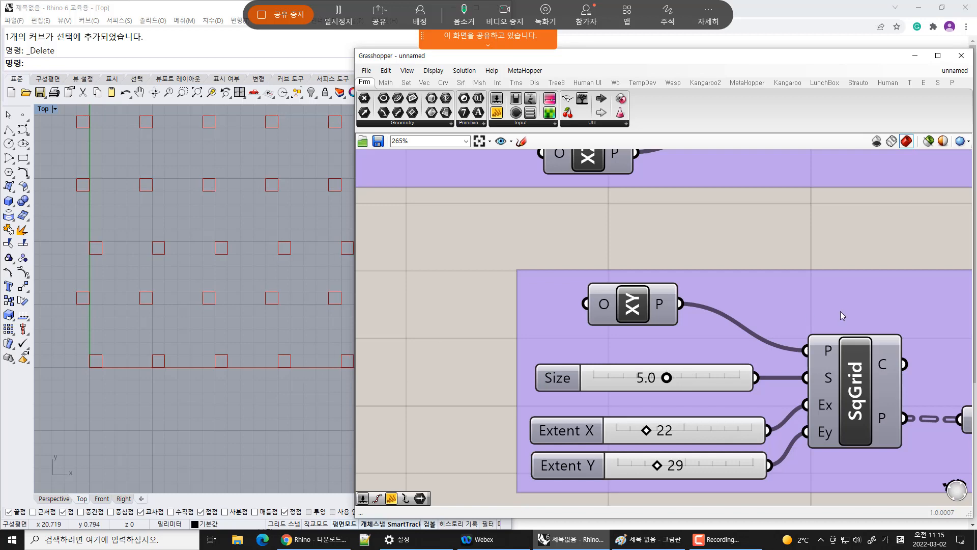
Examine the rectangles placed on the grid points in the Top viewport
right_drag(839, 313, 585, 320)
scroll(584, 321, down, 4)
right_drag(732, 291, 534, 418)
scroll(835, 262, up, 2)
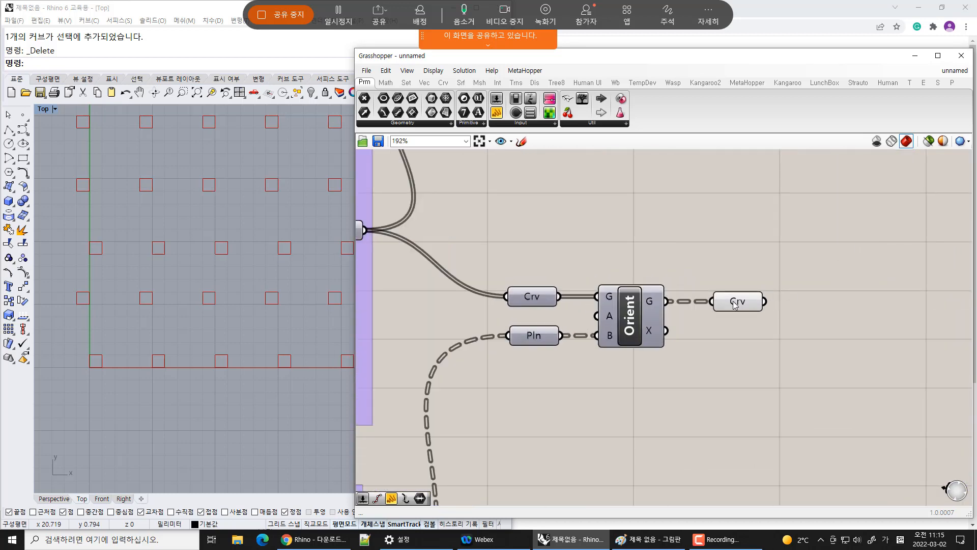
scroll(152, 358, up, 3)
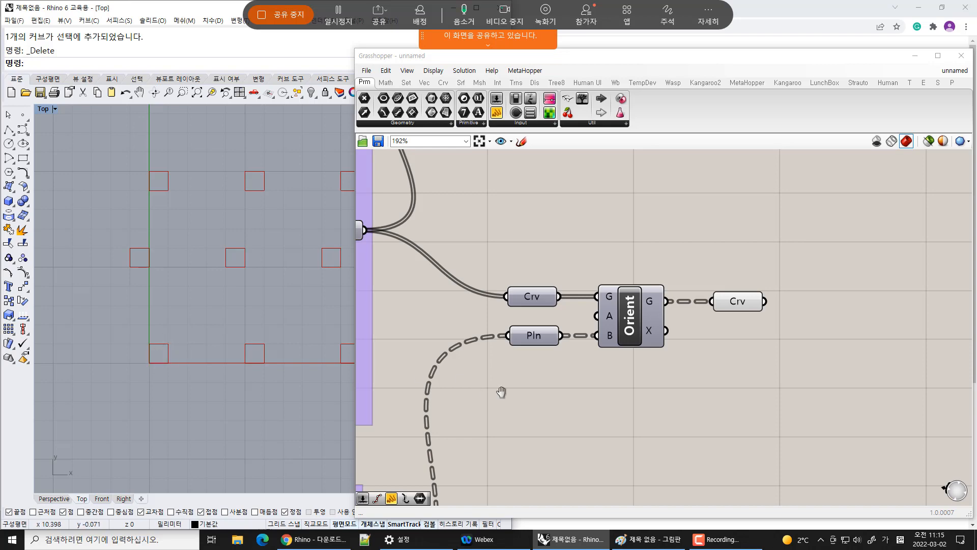
scroll(773, 318, down, 3)
right_drag(502, 392, 688, 341)
click(652, 392)
key(ctrl+q)
click(814, 359)
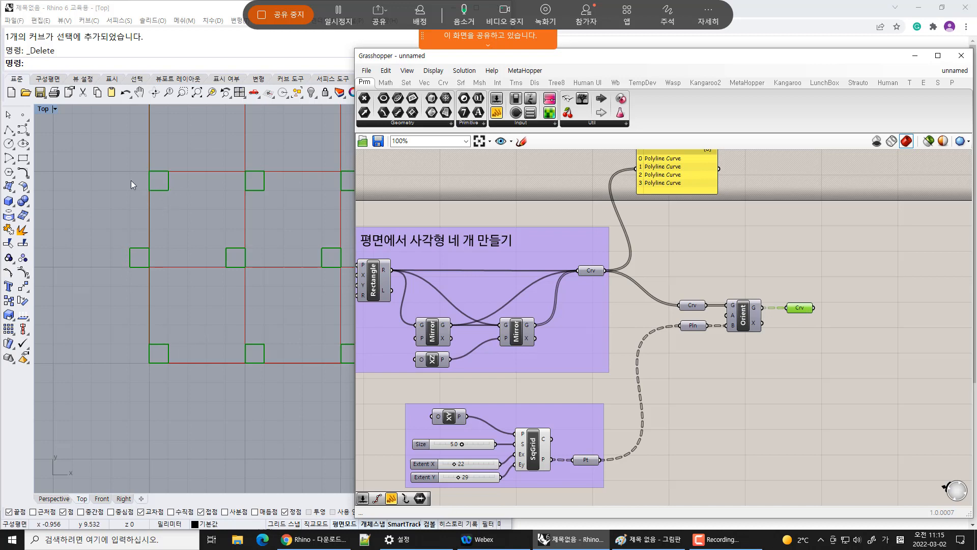
right_drag(128, 151, 126, 263)
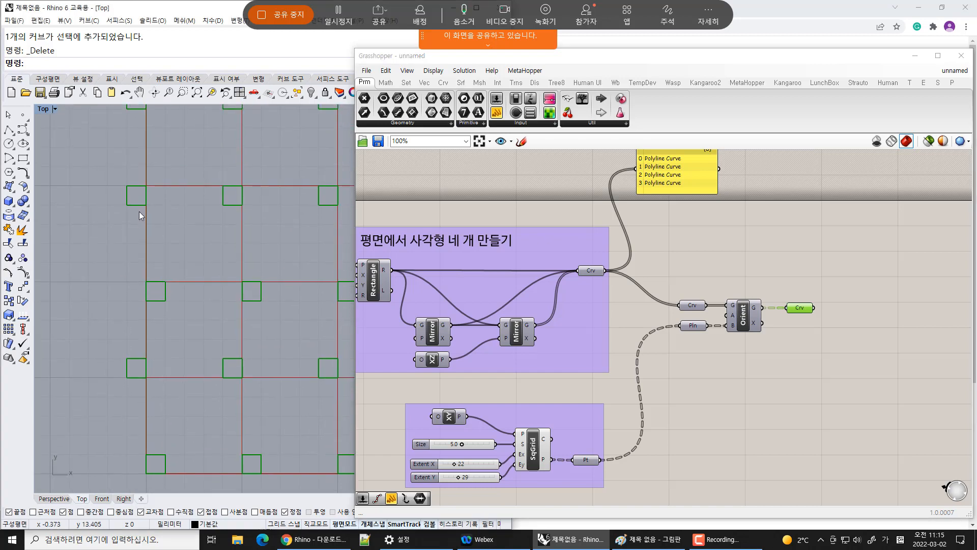
right_drag(199, 149, 200, 355)
scroll(191, 354, down, 8)
right_drag(190, 133, 190, 400)
scroll(171, 270, down, 4)
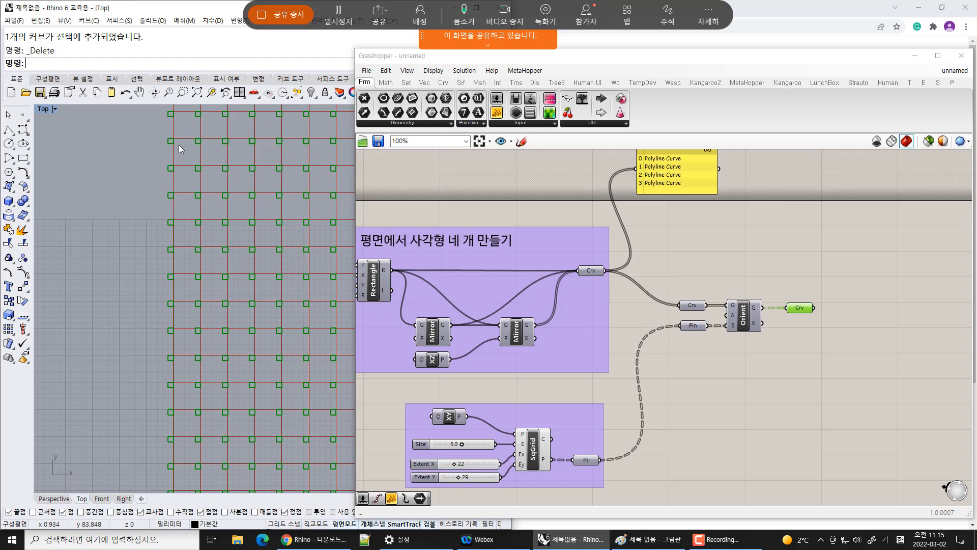
scroll(249, 331, down, 8)
right_drag(285, 431, 214, 335)
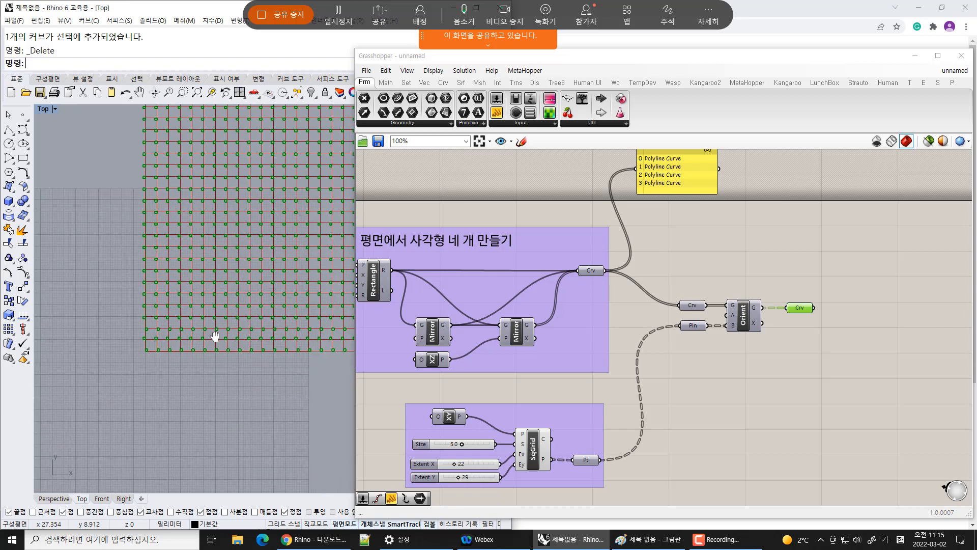
scroll(170, 343, up, 4)
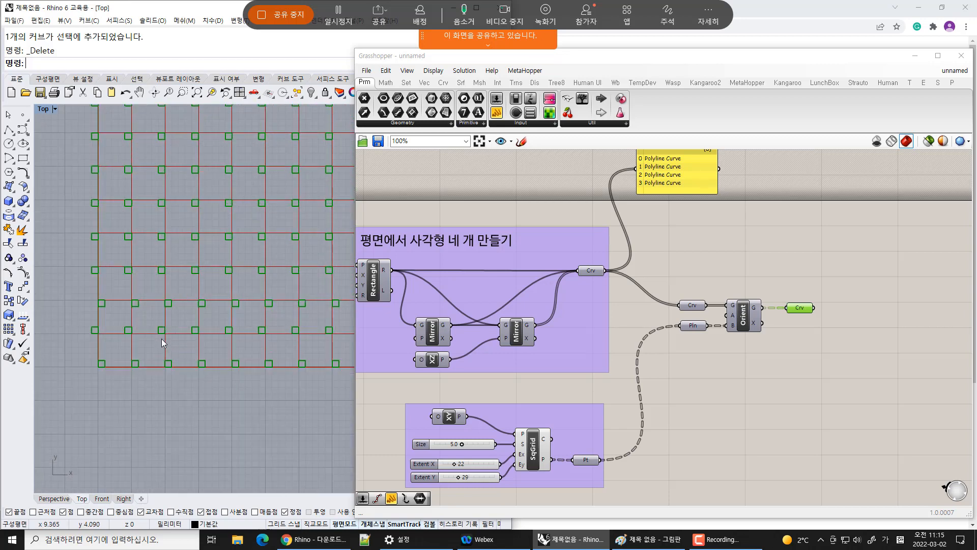
scroll(115, 319, up, 1)
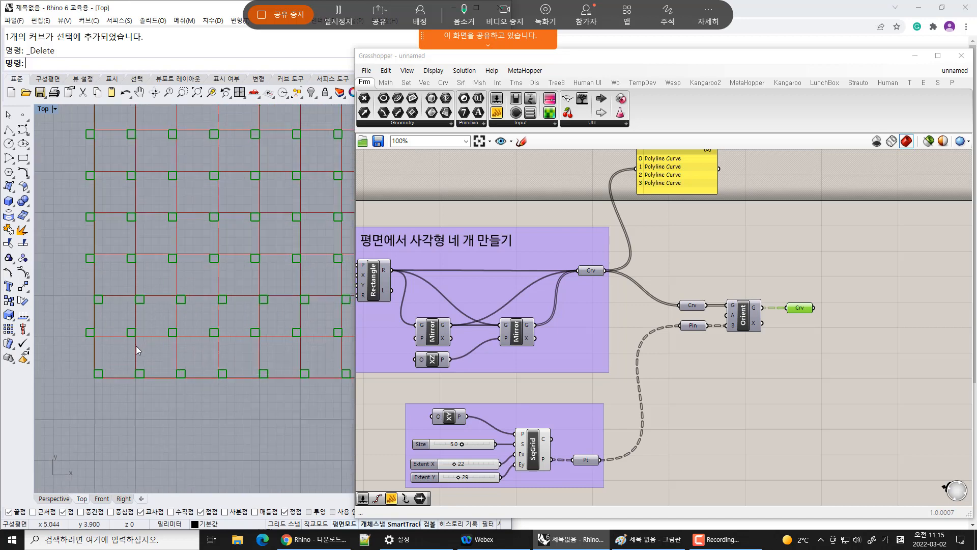
right_drag(168, 349, 189, 350)
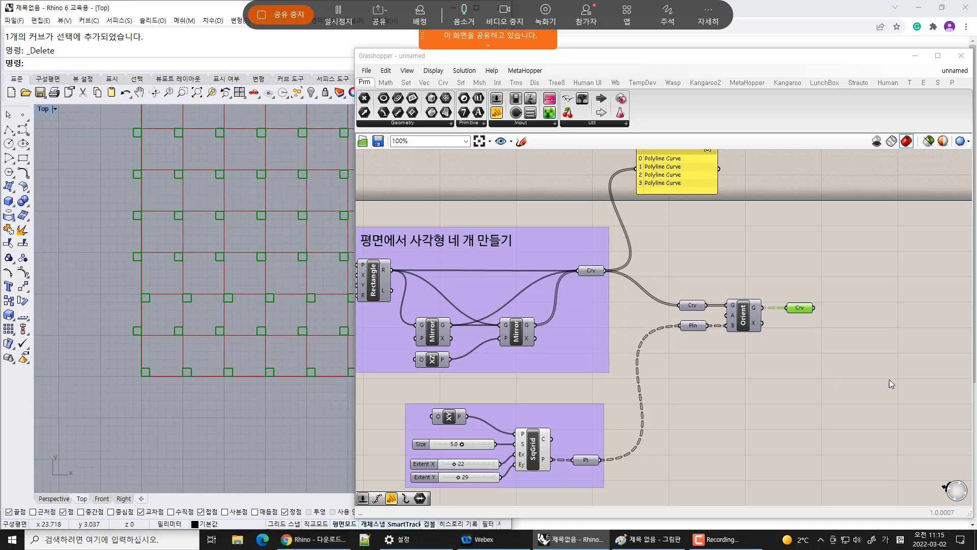
Group the Orient component together with its Curve and Plane parameters
click(827, 399)
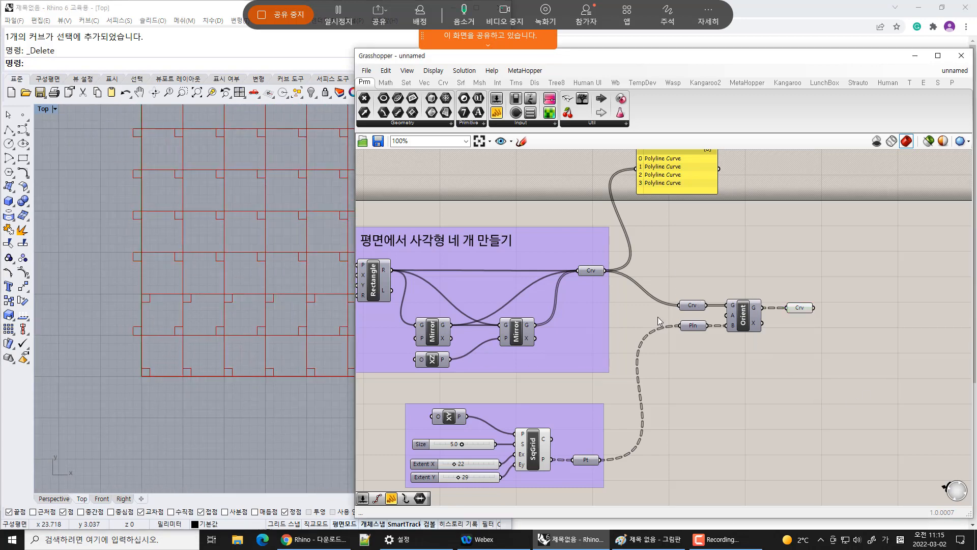
drag(655, 255, 868, 390)
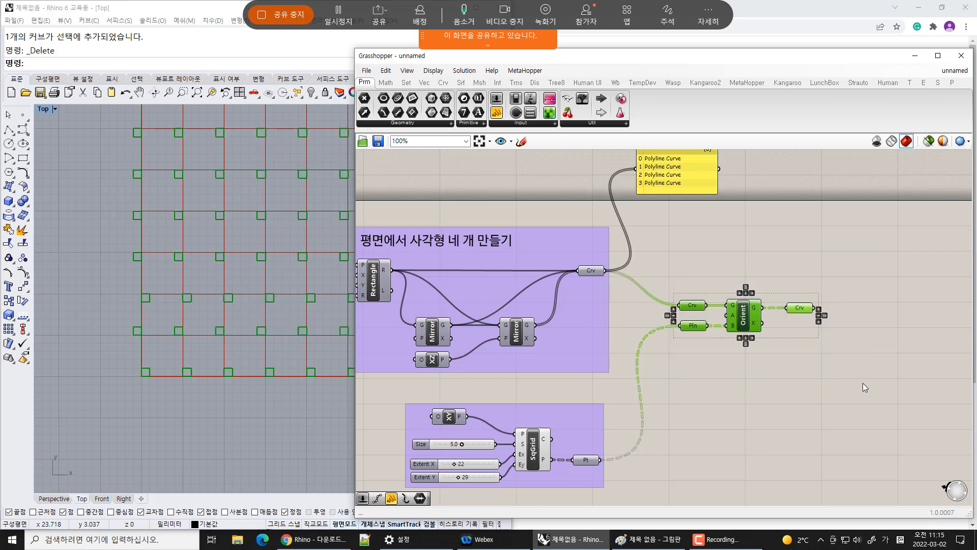
key(ctrl+g)
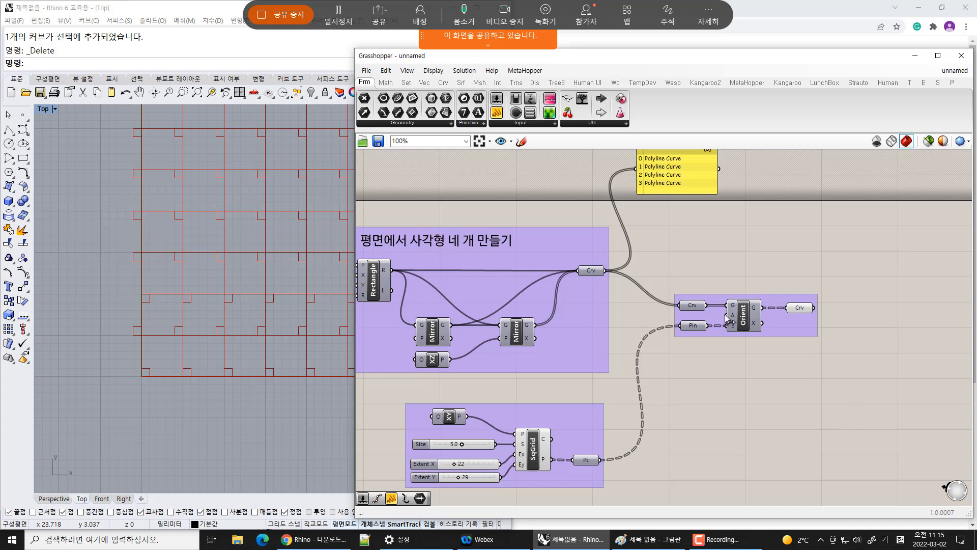
Set the square grid's Extent X slider to 5
right_drag(474, 392, 576, 227)
scroll(568, 301, up, 5)
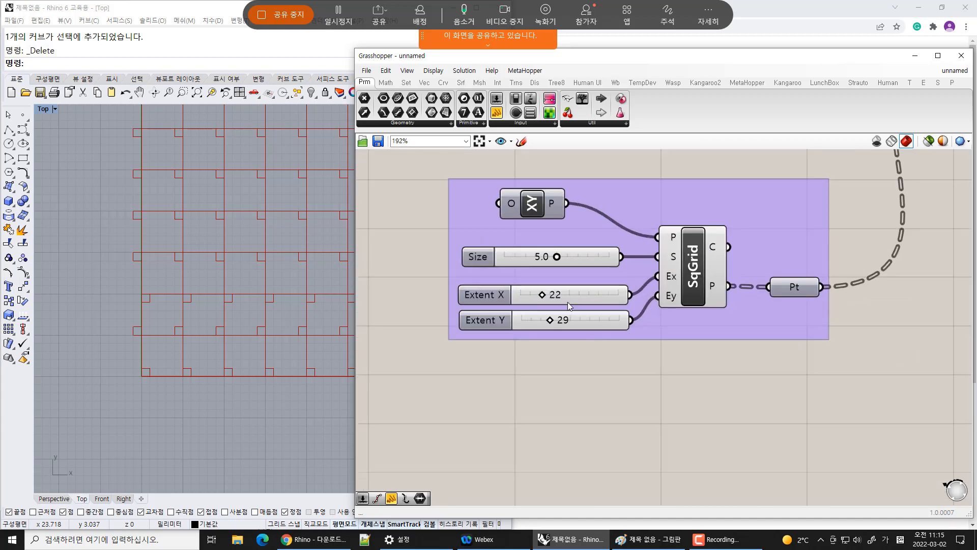
double_click(538, 295)
text(5)
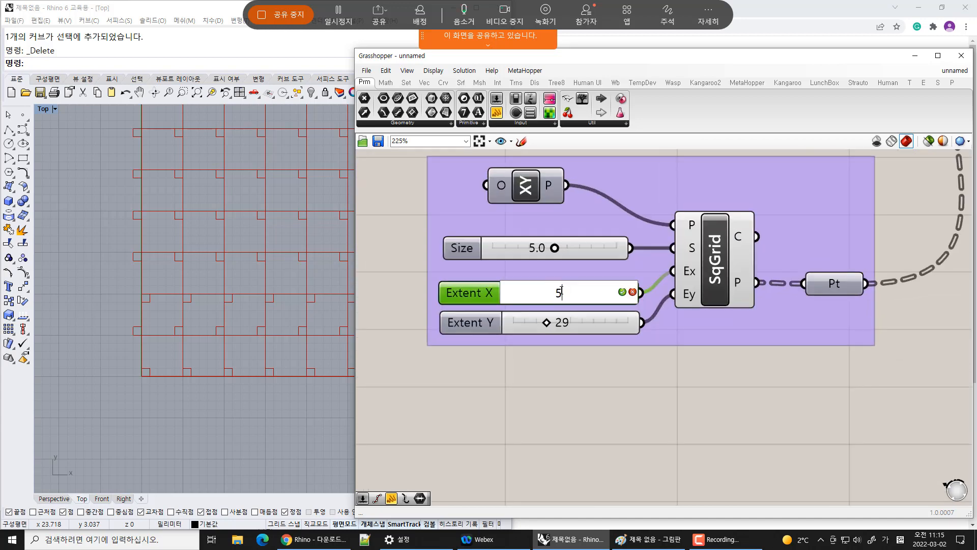
key(Return)
Set the square grid's Extent Y slider to 10
double_click(593, 329)
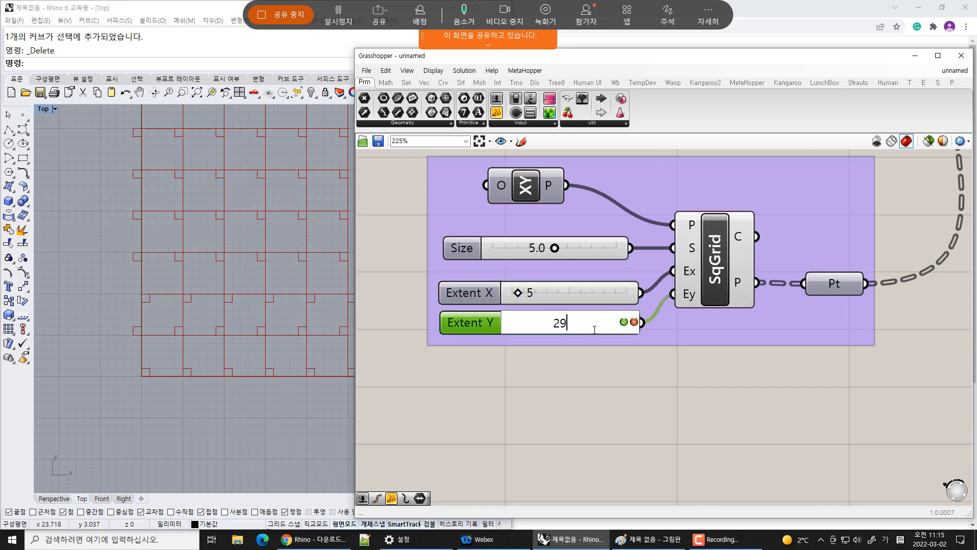
double_click(562, 324)
text(10)
key(Return)
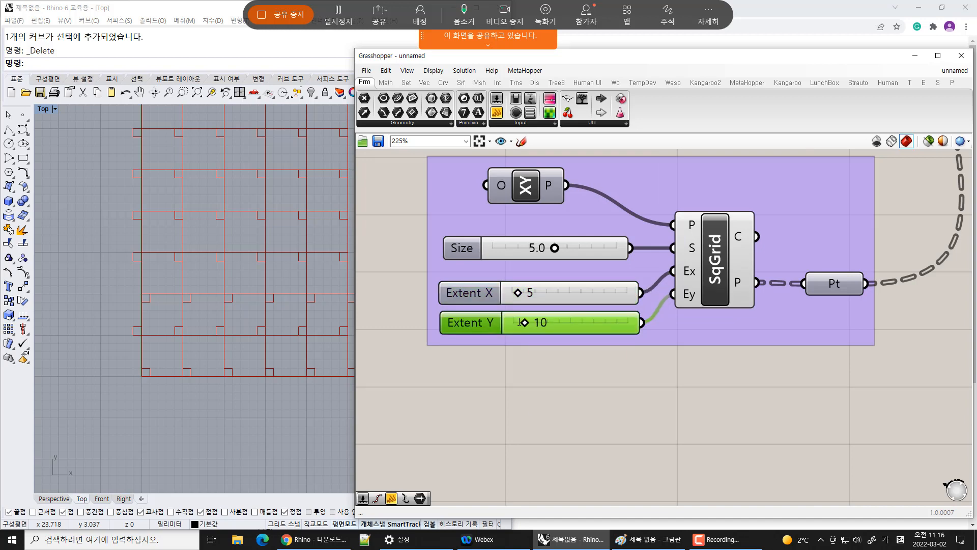
Inspect the Point parameter's contents and the resized grid of rectangles in the Top viewport
click(725, 410)
scroll(725, 411, down, 5)
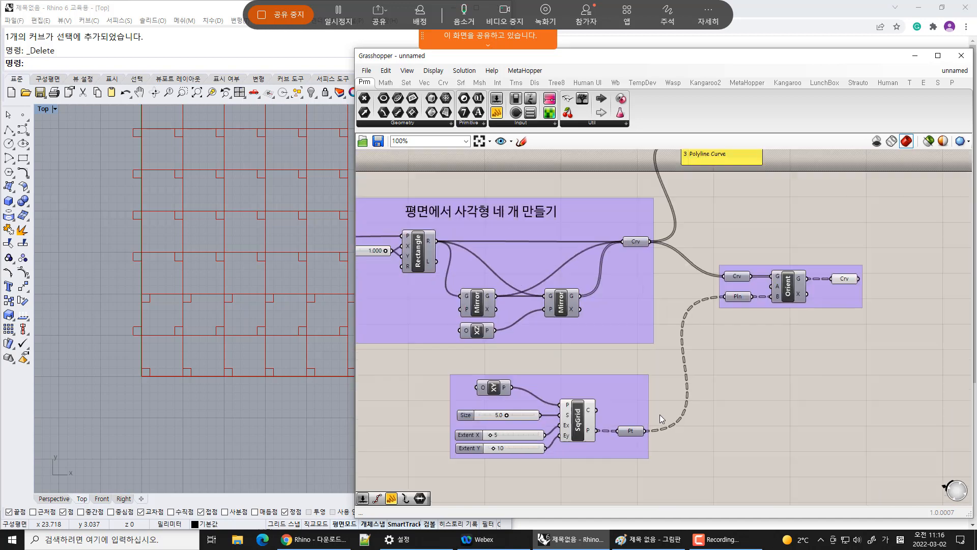
mouse_move(631, 436)
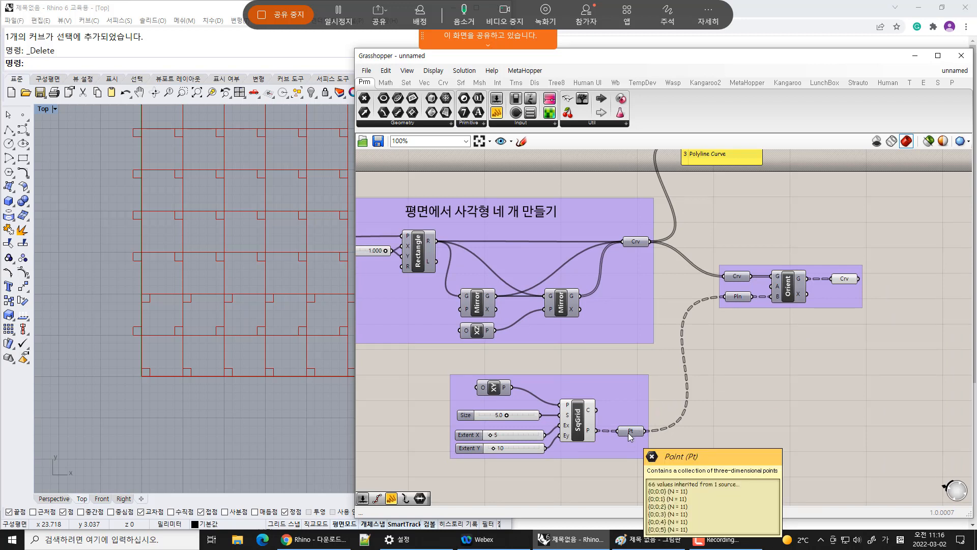
drag(634, 434, 637, 434)
click(784, 388)
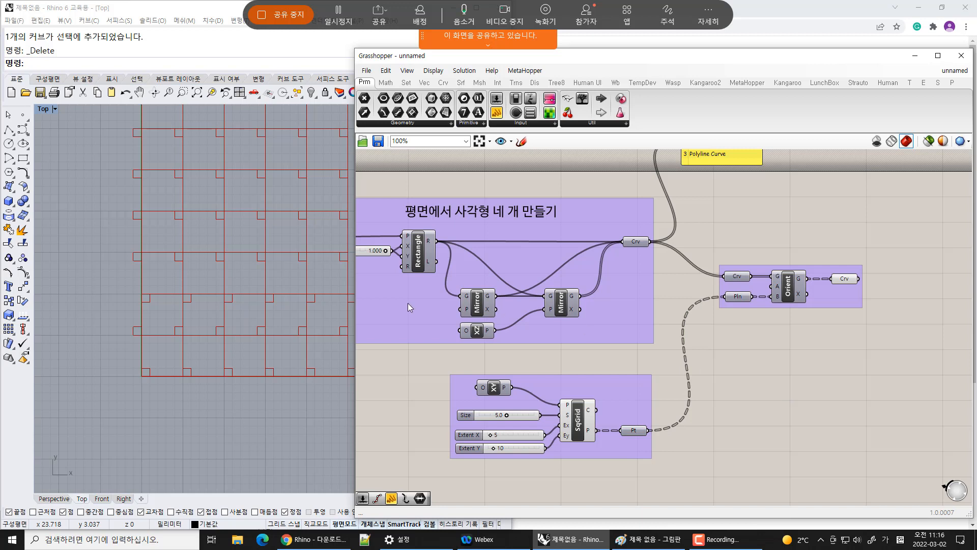
right_drag(232, 277, 193, 332)
scroll(194, 332, down, 4)
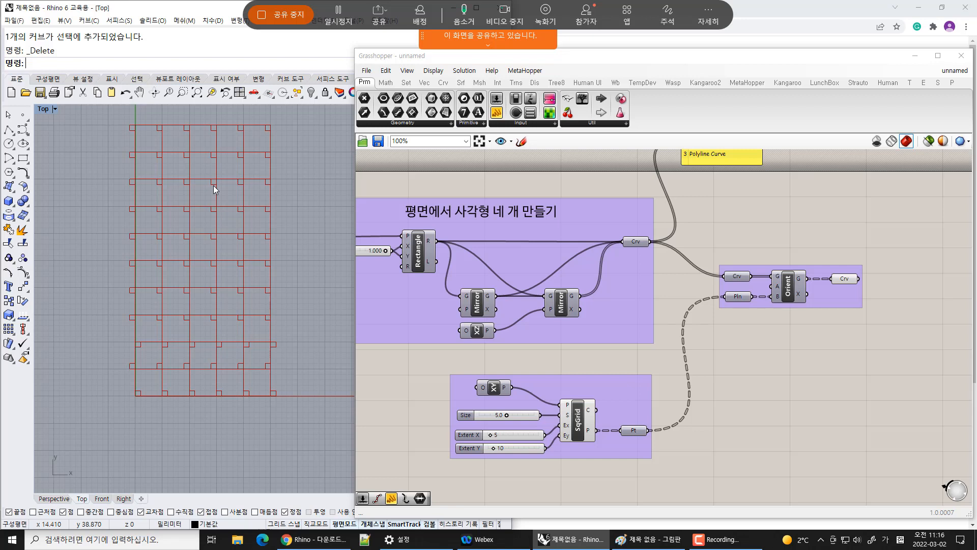
right_drag(289, 218, 295, 245)
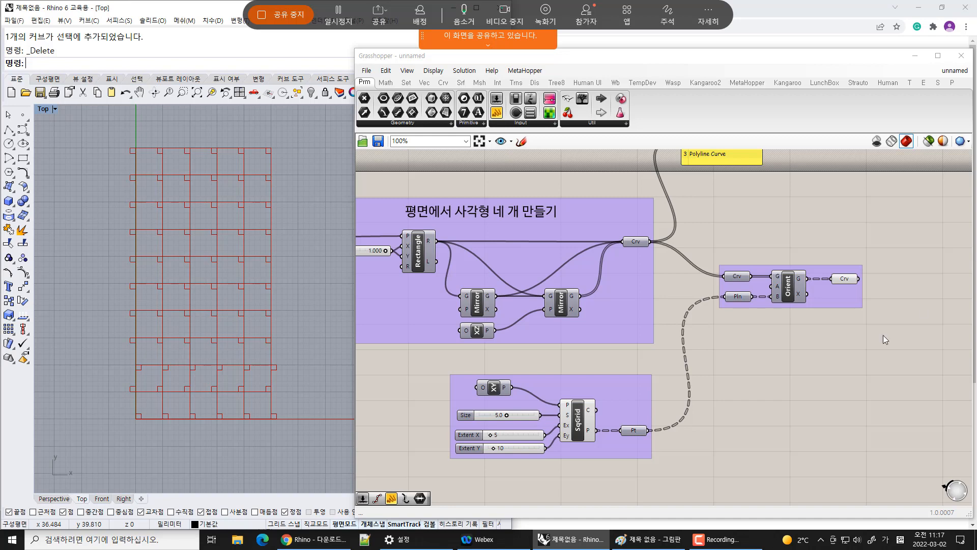
Rearrange the Orient group and the curve list panel on the canvas
drag(837, 297, 853, 352)
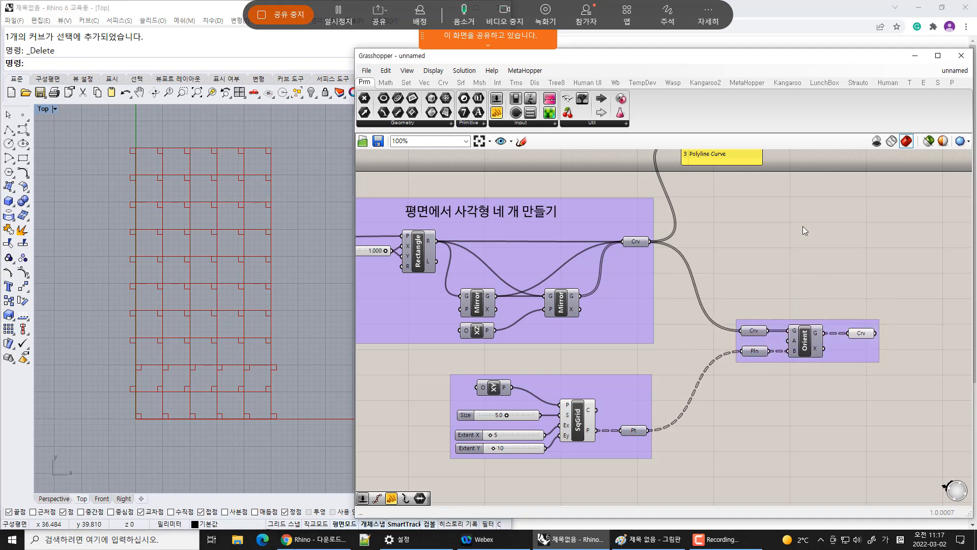
right_drag(733, 165, 662, 240)
right_drag(731, 308, 664, 194)
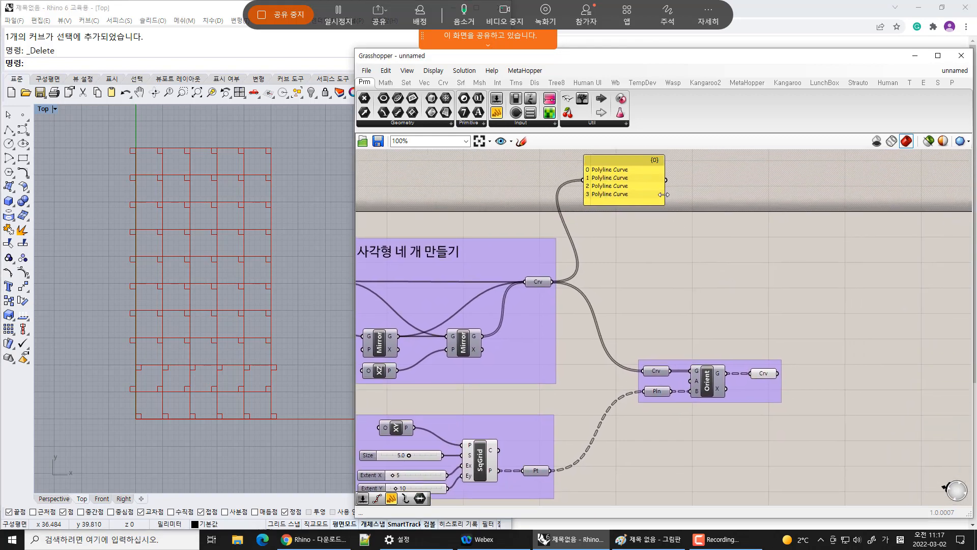
drag(654, 188, 866, 287)
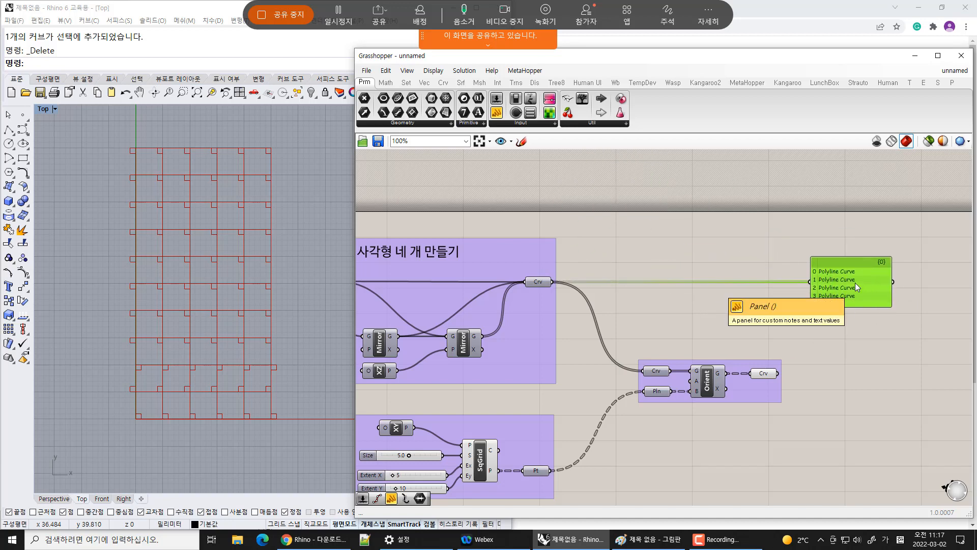
drag(824, 348, 843, 300)
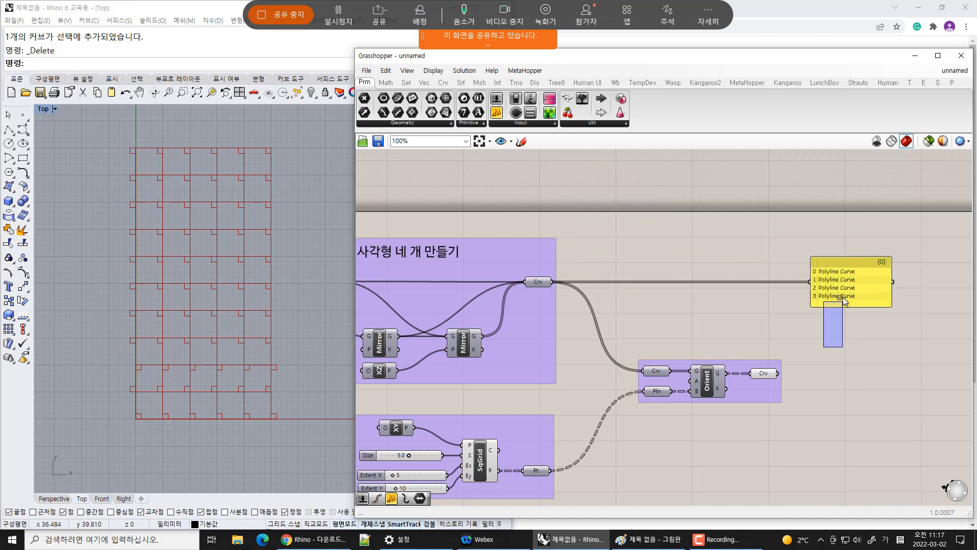
right_drag(769, 338, 799, 249)
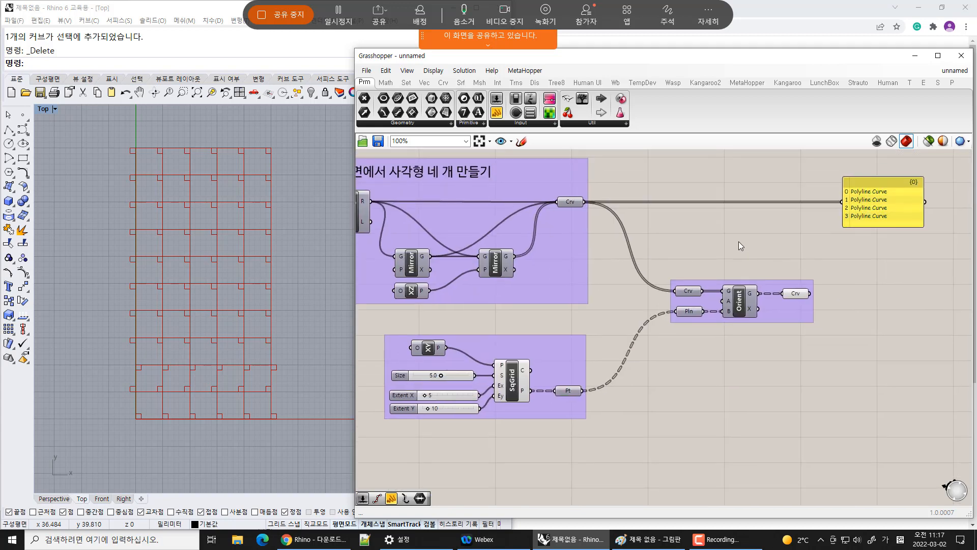
scroll(741, 245, up, 2)
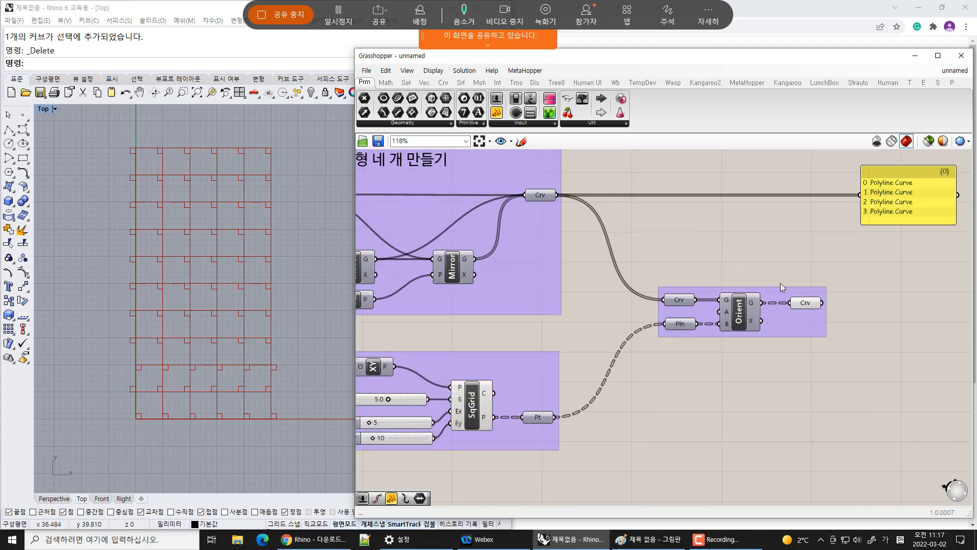
Trace the wires between the Curve, Point and Plane parameters and inspect the Curve parameter's contents
click(542, 196)
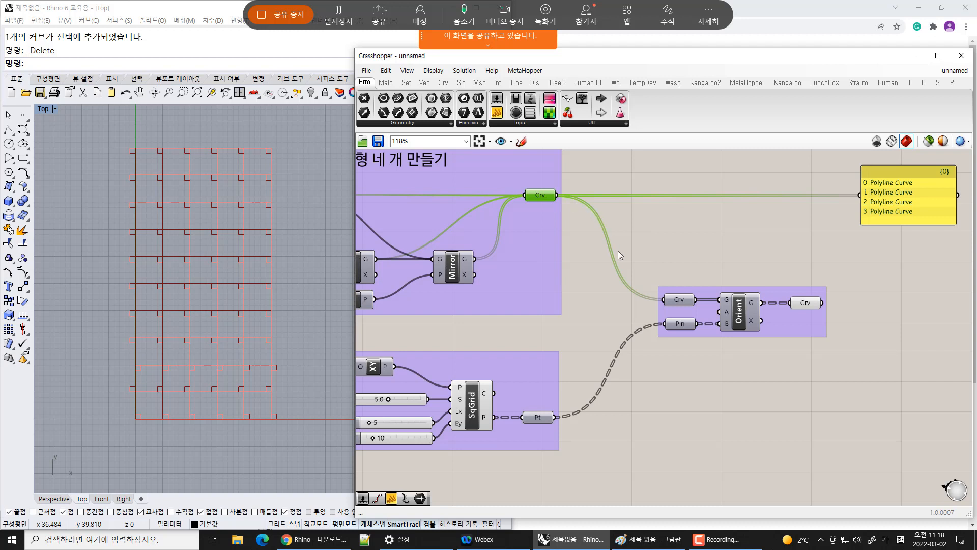
click(681, 300)
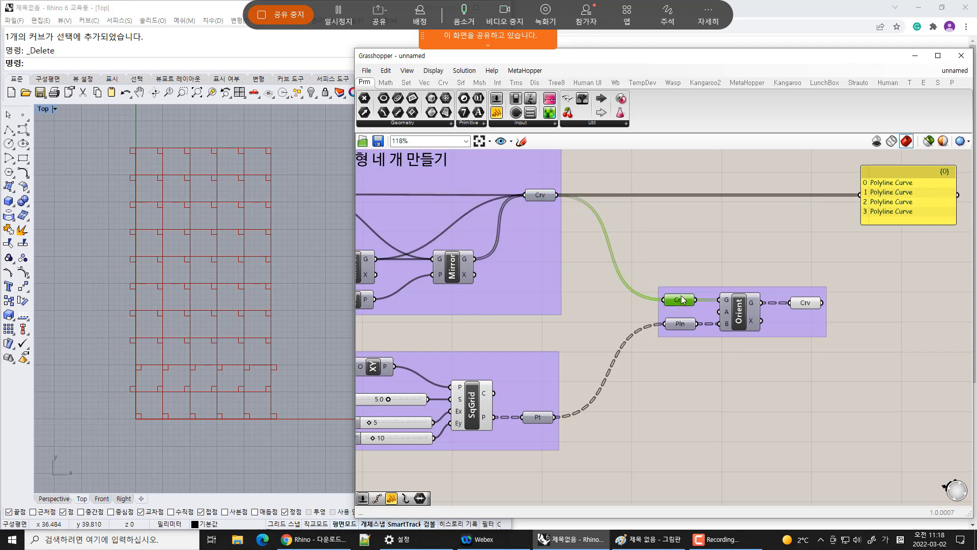
click(542, 417)
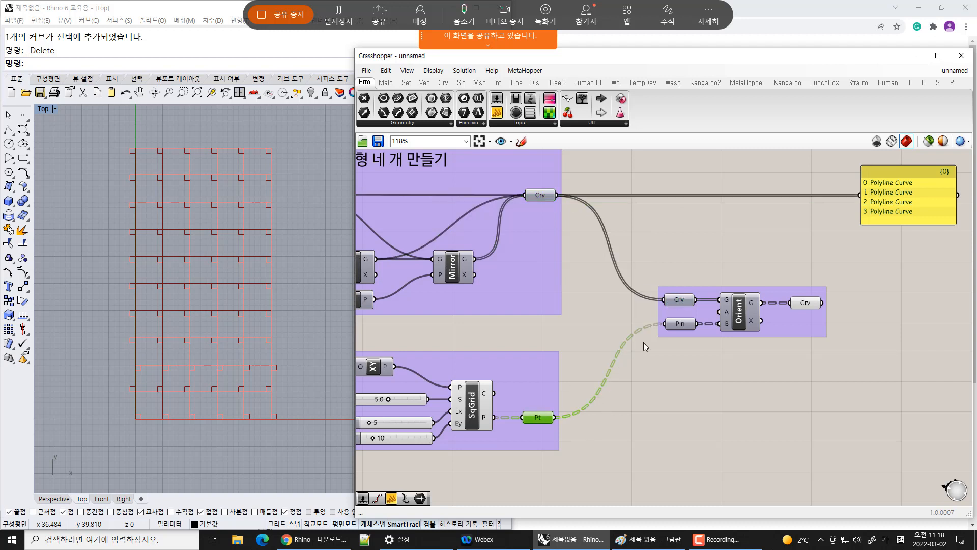
click(680, 324)
click(541, 417)
click(692, 379)
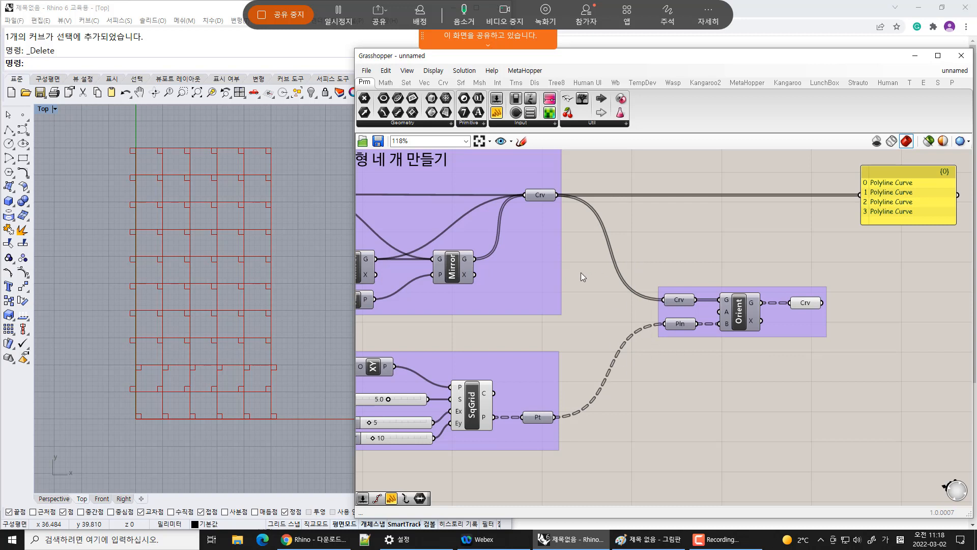
right_drag(462, 313, 619, 308)
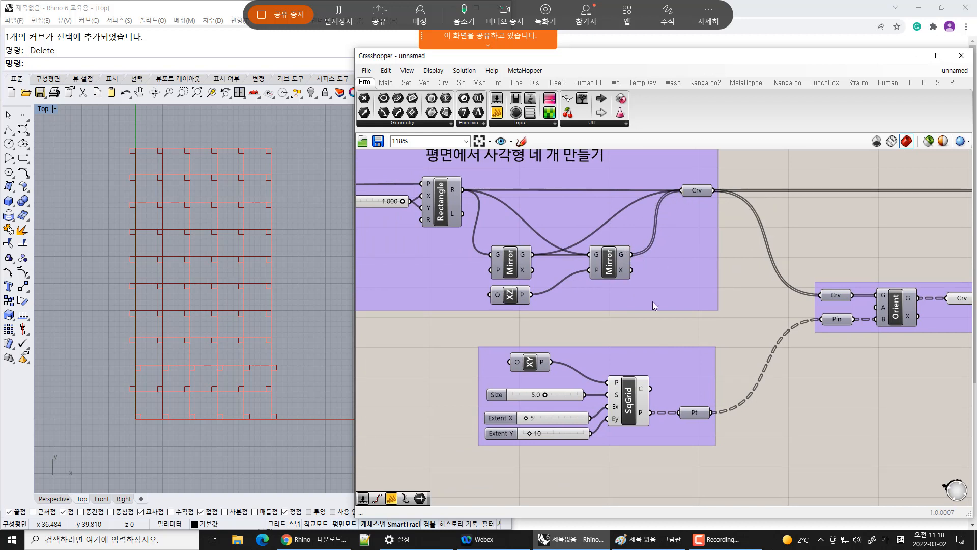
right_drag(653, 301, 718, 305)
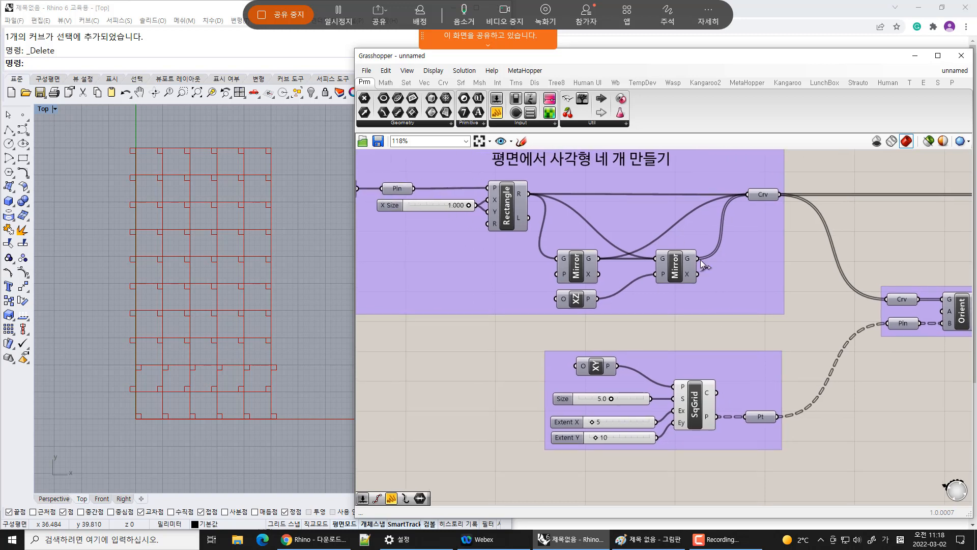
mouse_move(753, 198)
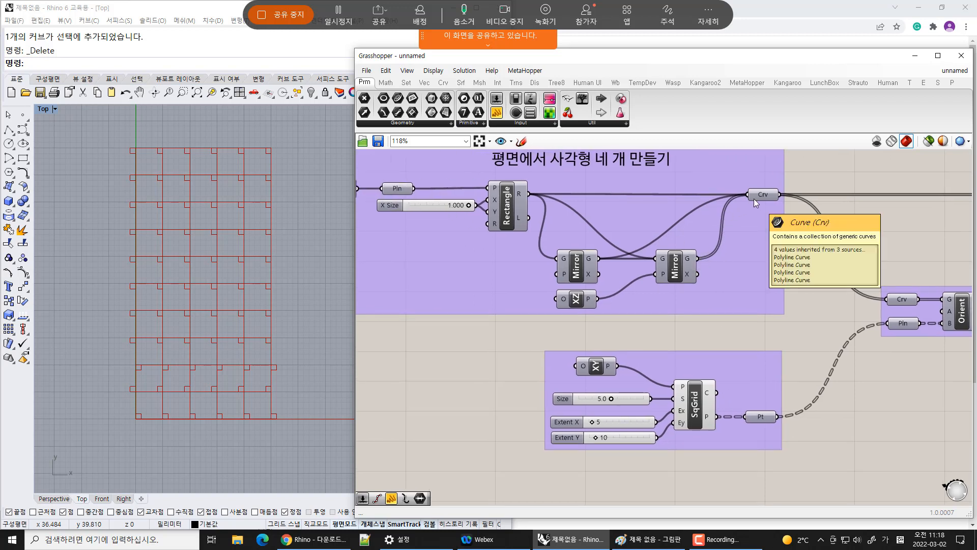
right_drag(673, 267, 609, 275)
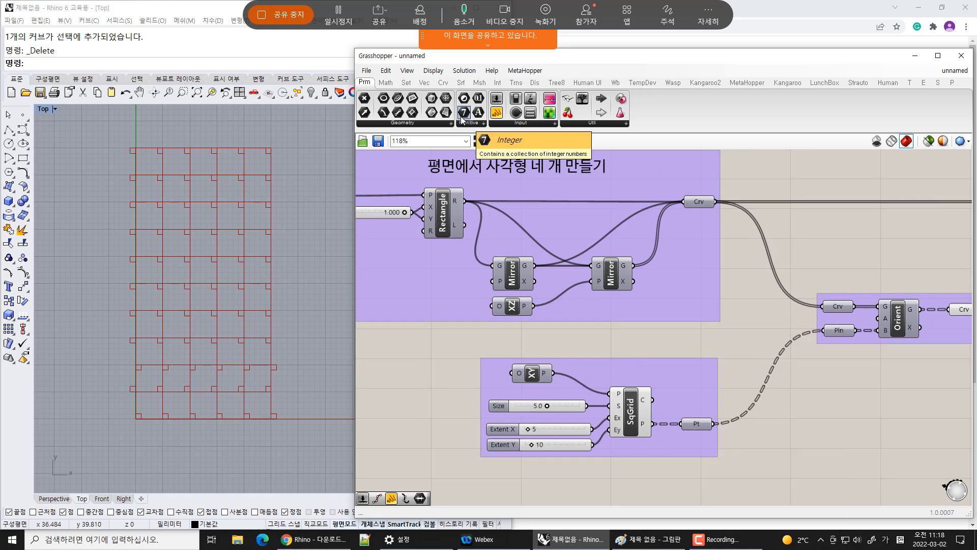
Toggle the fancy wire display off and back on
click(464, 71)
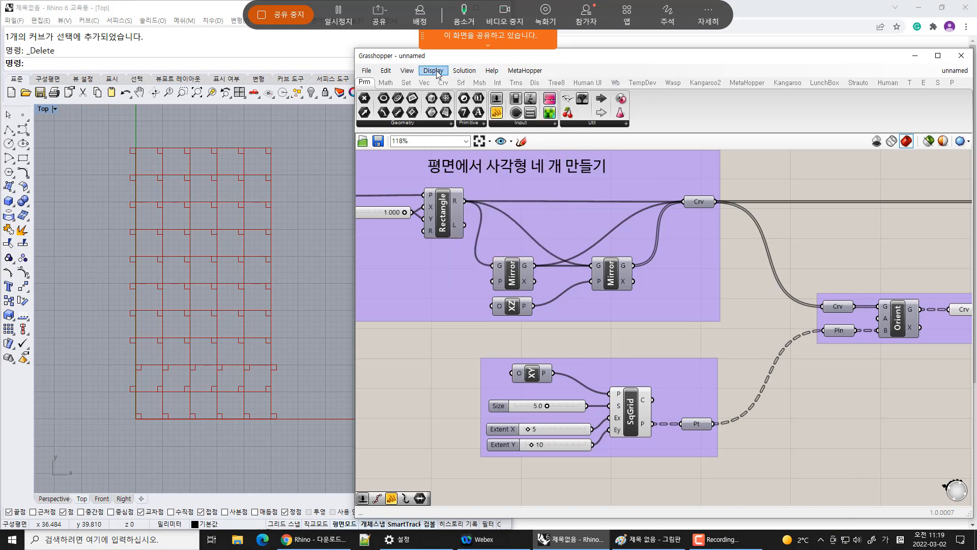
click(433, 70)
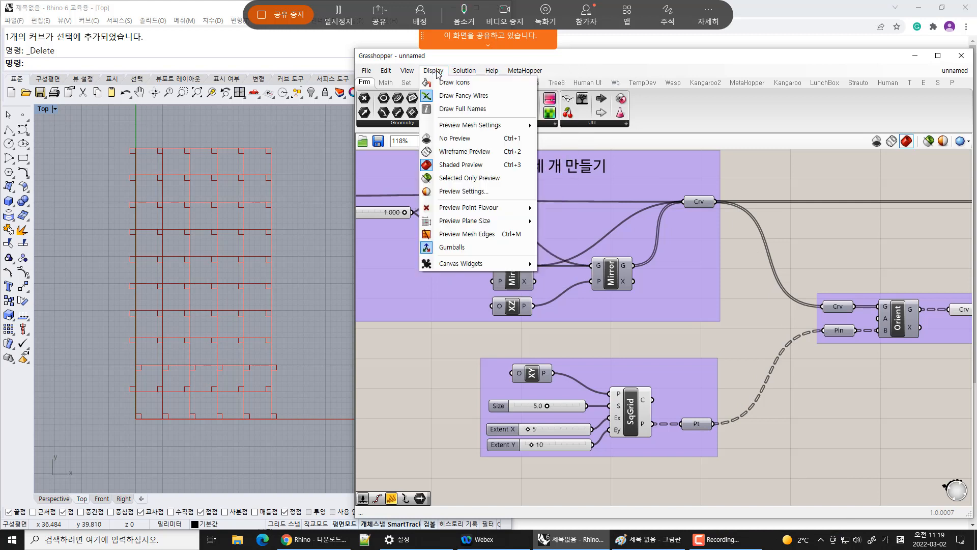
click(499, 101)
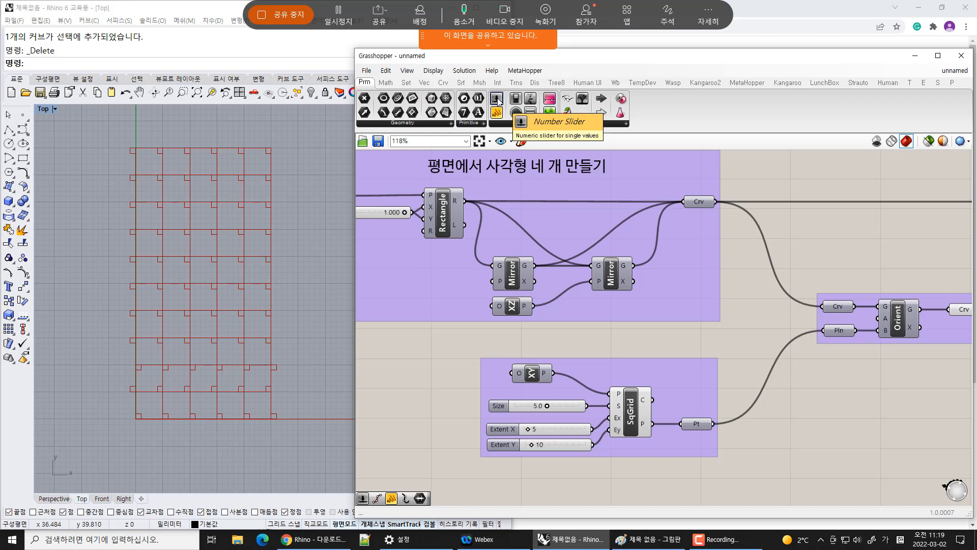
click(433, 70)
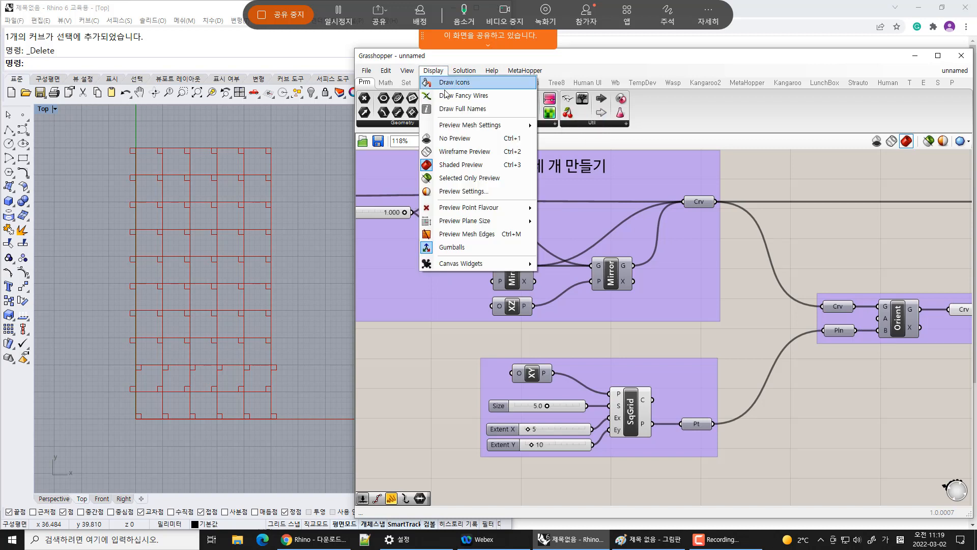
click(447, 96)
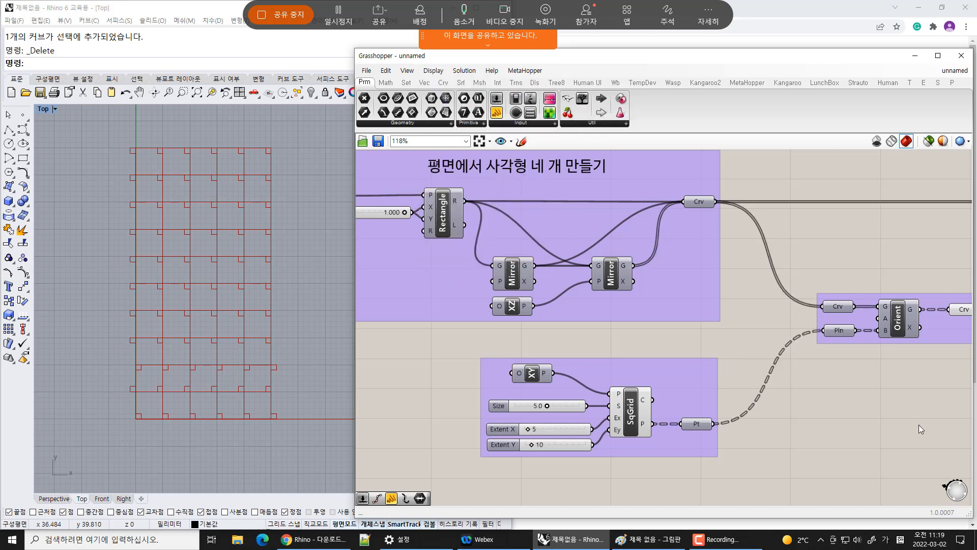
Add a panel above the rectangle group and connect it to the Rectangle component's output
right_drag(917, 392, 851, 395)
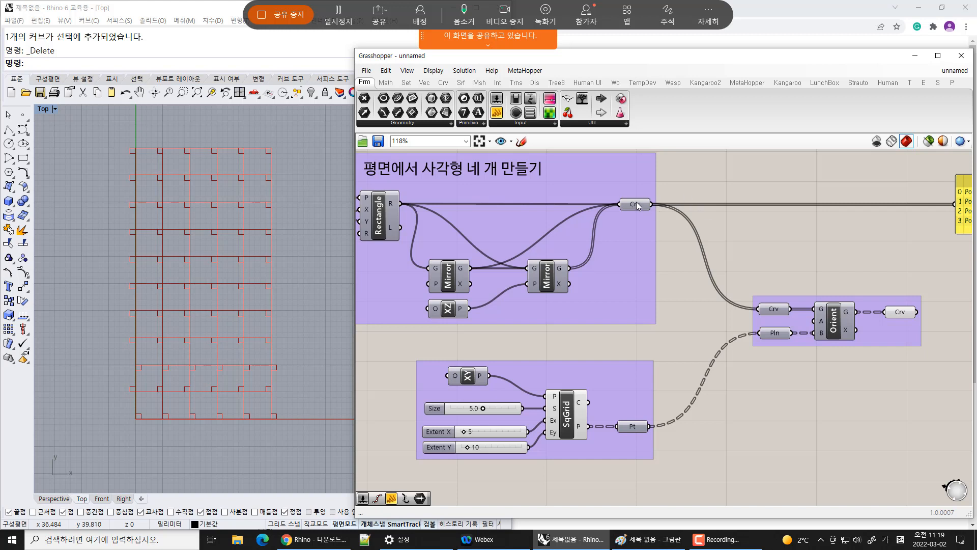
mouse_move(637, 206)
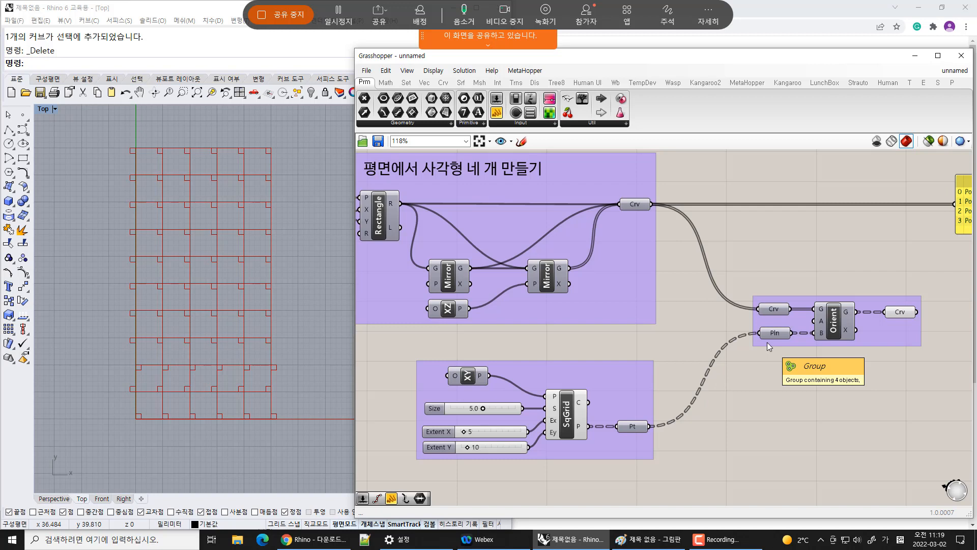
click(498, 117)
click(720, 169)
right_drag(679, 302, 717, 368)
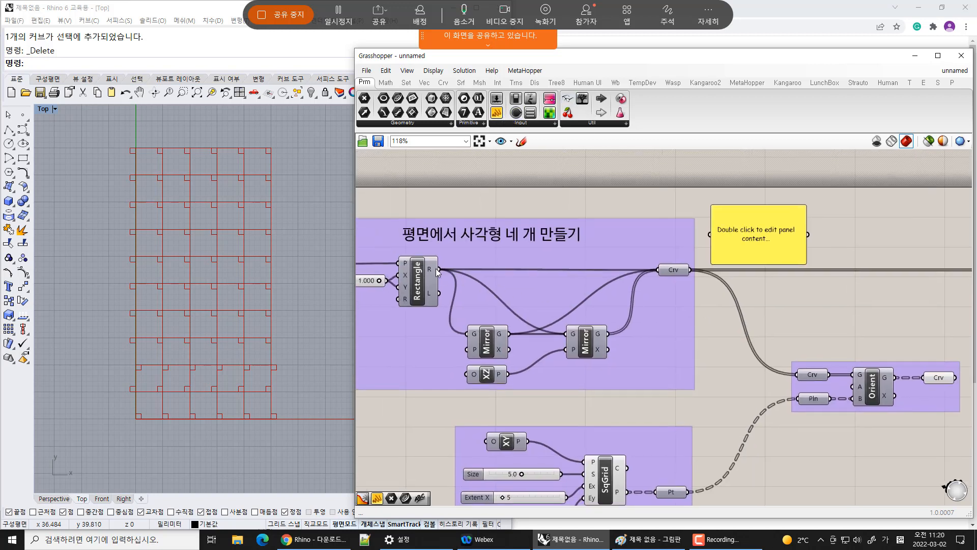
drag(438, 270, 644, 208)
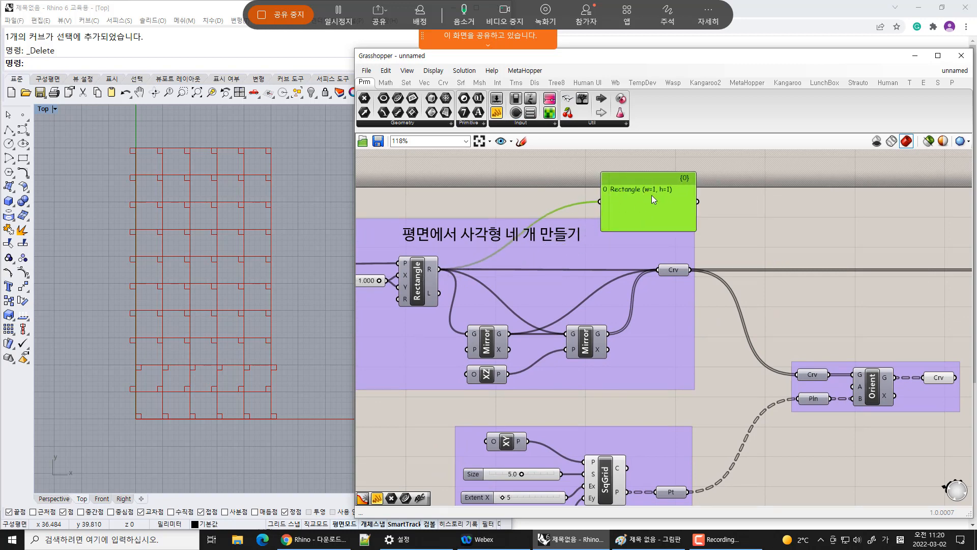
click(699, 209)
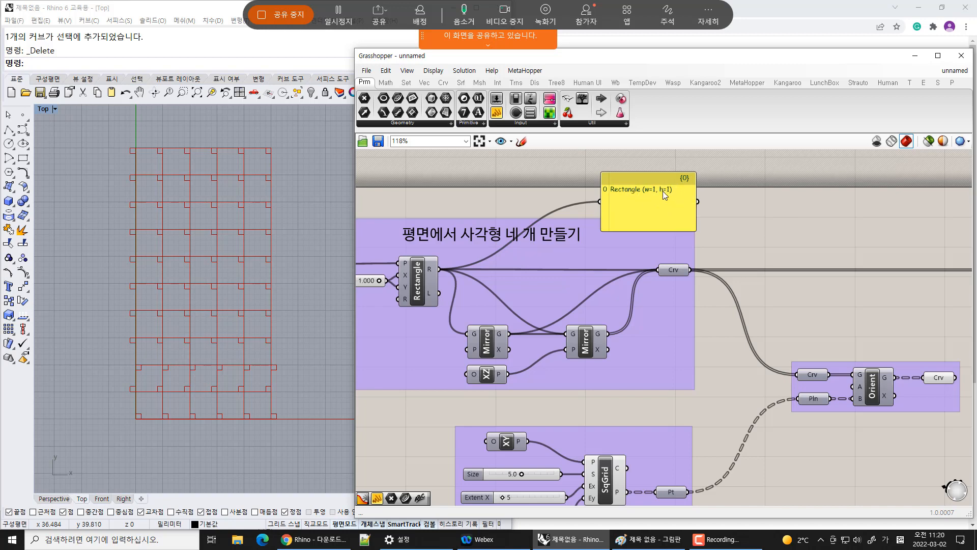
drag(664, 196, 803, 213)
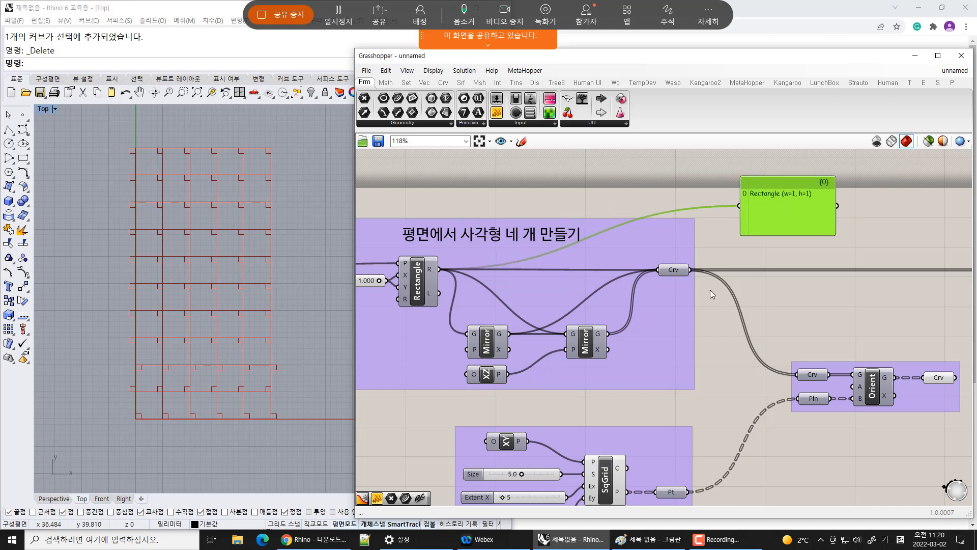
Reconnect the panel to the Curve parameter's output and enlarge the panel
drag(688, 270, 740, 205)
click(806, 313)
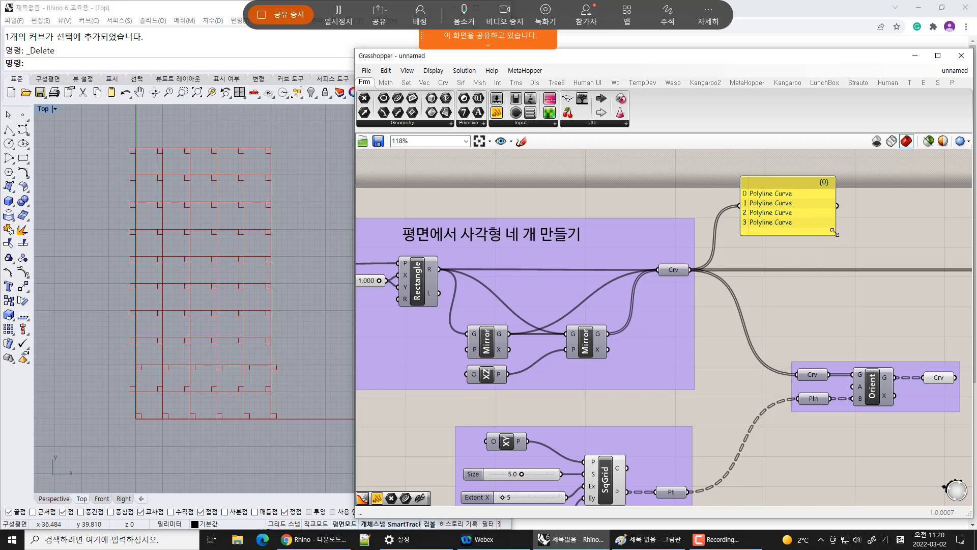
drag(835, 233, 860, 253)
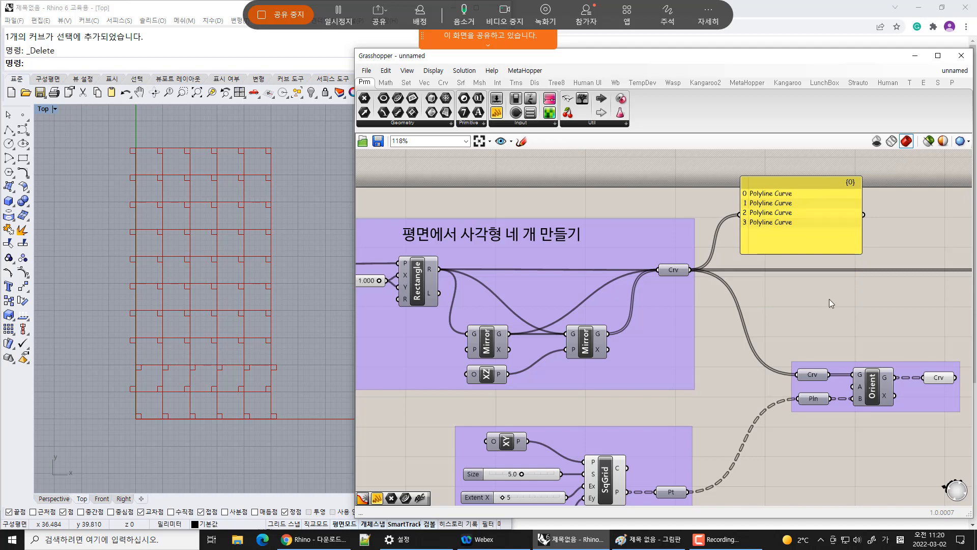
Add a panel connected to the Point parameter's output and enlarge it to list the grid points
right_drag(781, 306, 740, 262)
drag(762, 182, 785, 455)
right_drag(692, 411, 696, 319)
drag(675, 347, 725, 355)
drag(797, 391, 797, 485)
right_drag(839, 334, 798, 264)
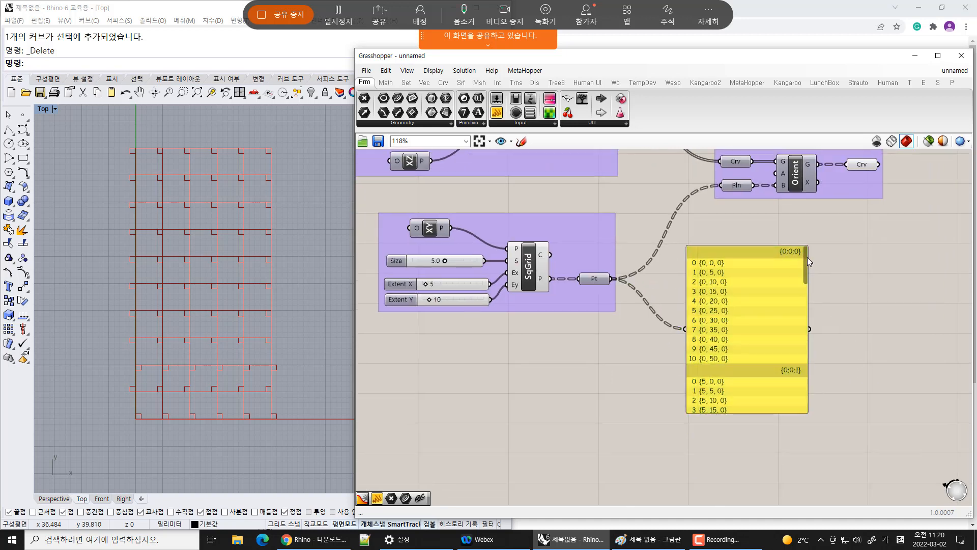
Scroll through the point panel's branches to inspect the grid coordinates
drag(808, 258, 808, 418)
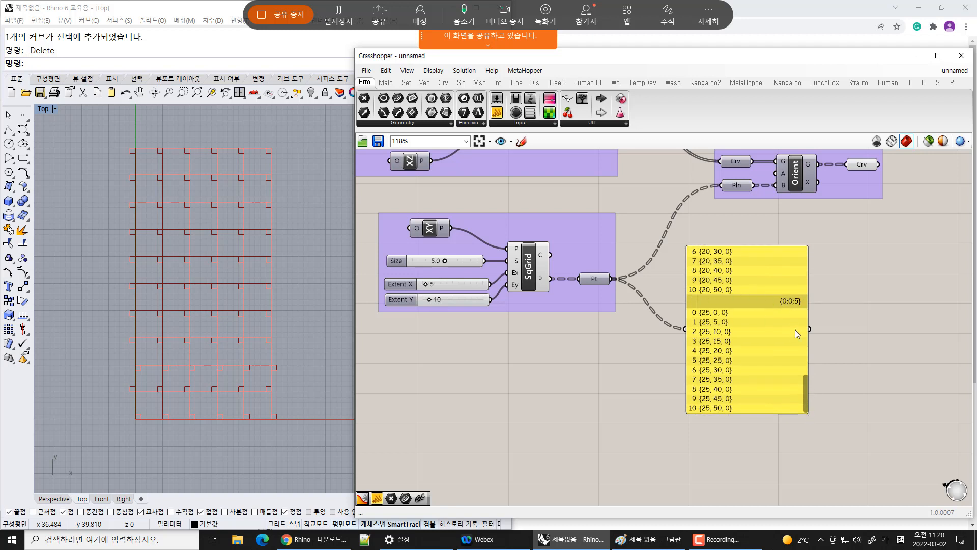
drag(808, 382, 812, 314)
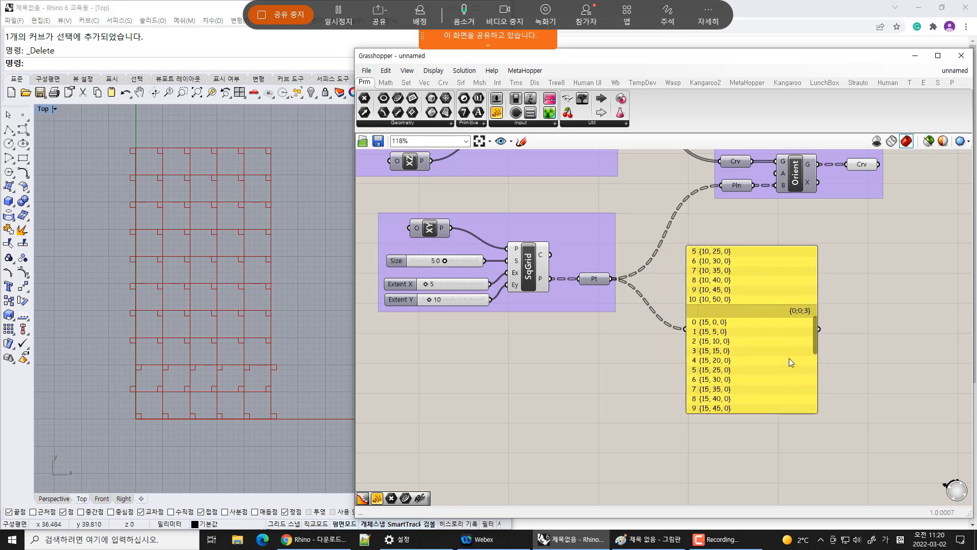
drag(817, 325, 817, 217)
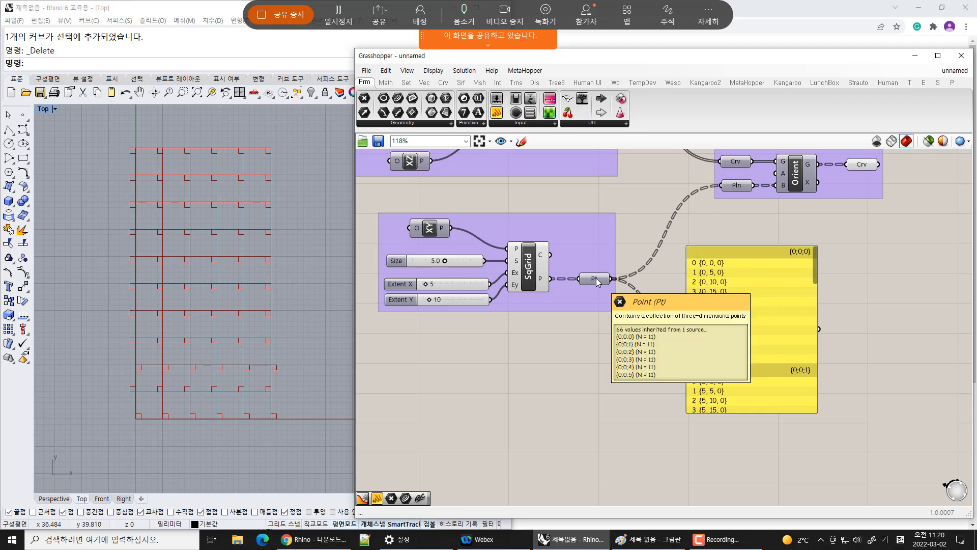
Add a Param Viewer connected to the Point parameter's output and arrange it beside the point panel
drag(582, 98, 670, 357)
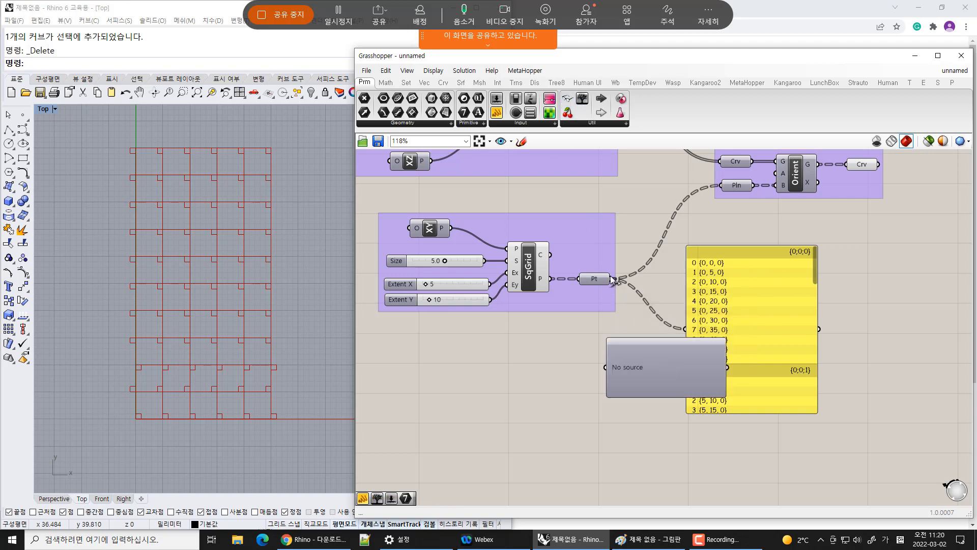
drag(614, 279, 607, 368)
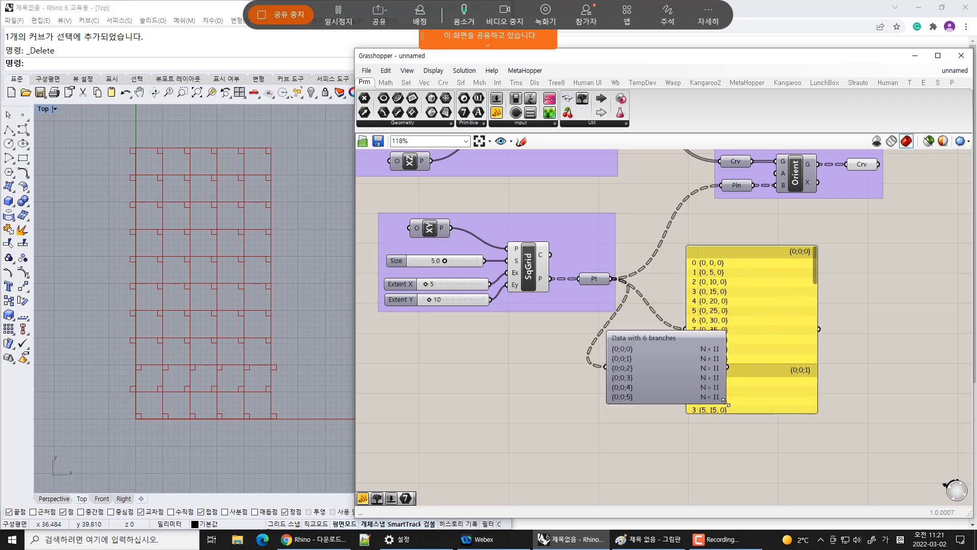
drag(725, 407, 682, 421)
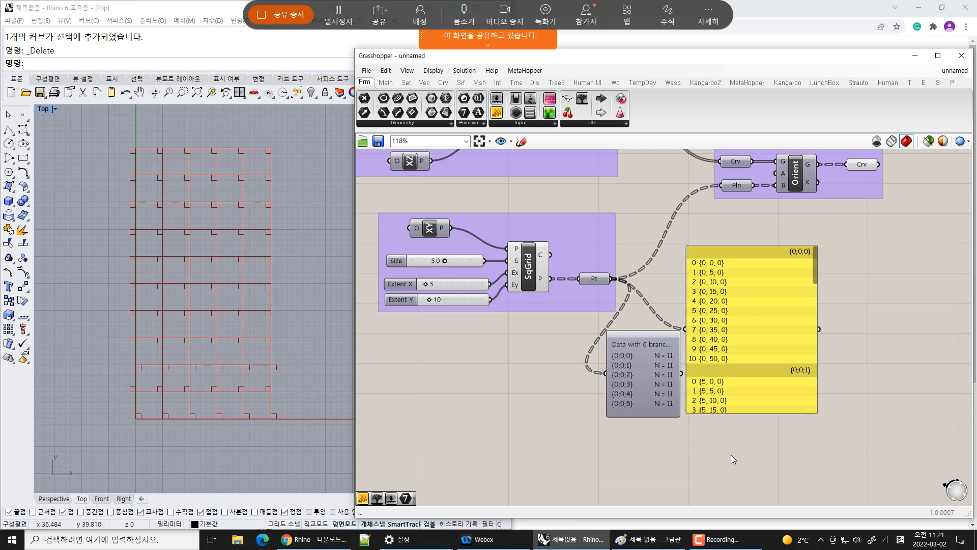
drag(799, 369, 848, 368)
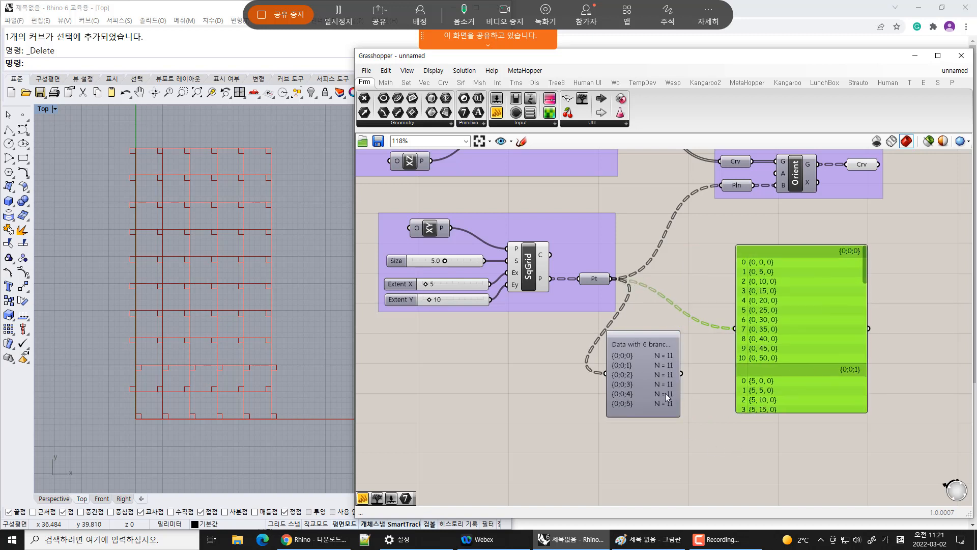
drag(655, 395, 697, 396)
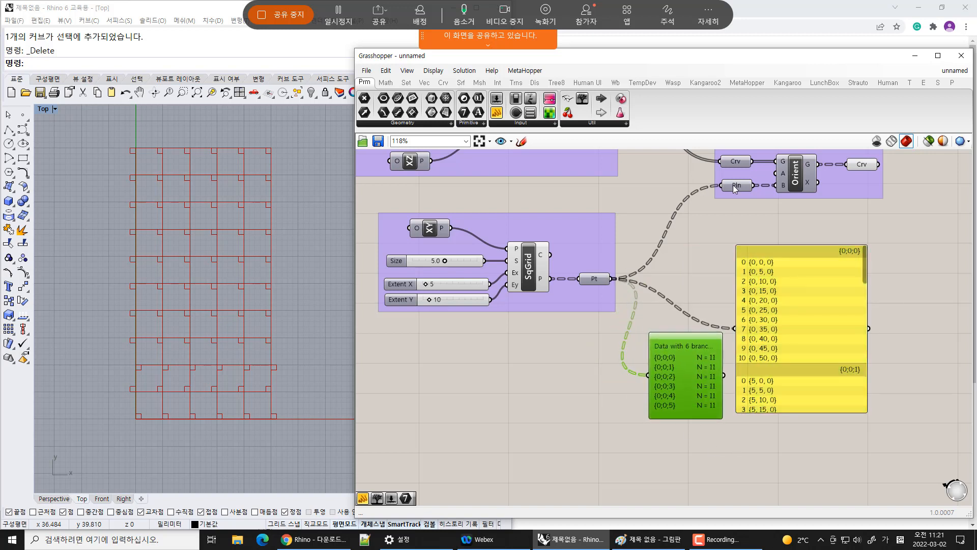
Connect the point panel to the Plane parameter's output and widen the panel
right_drag(713, 205, 730, 410)
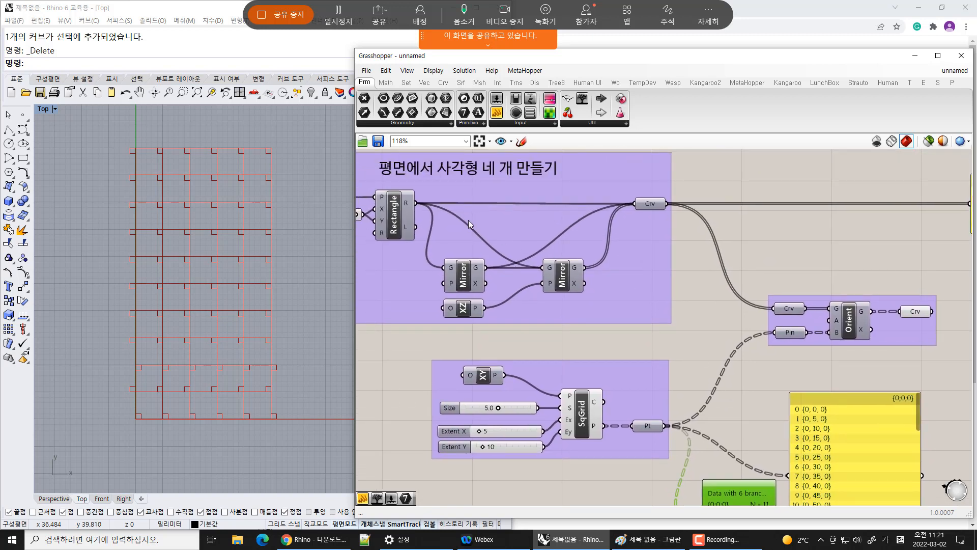
click(617, 199)
click(783, 265)
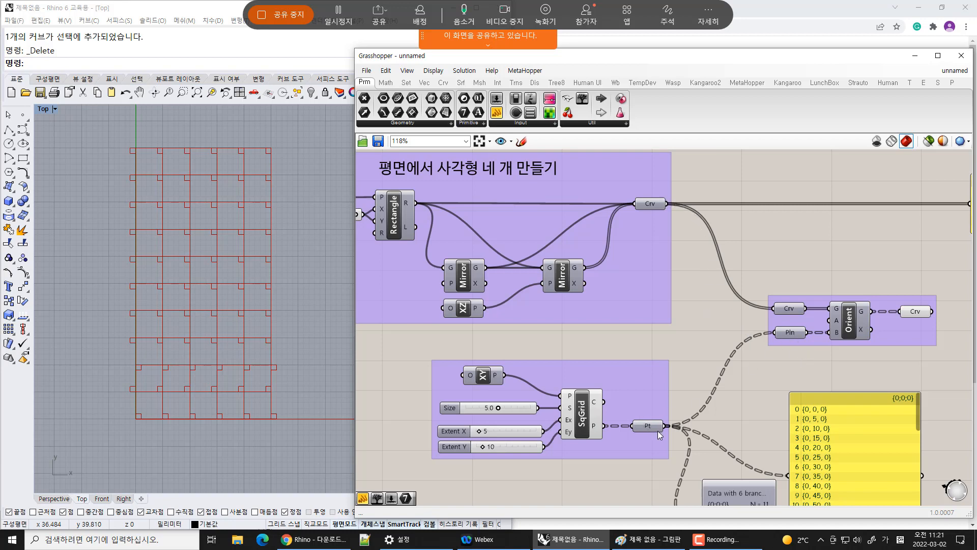
right_drag(852, 472, 783, 378)
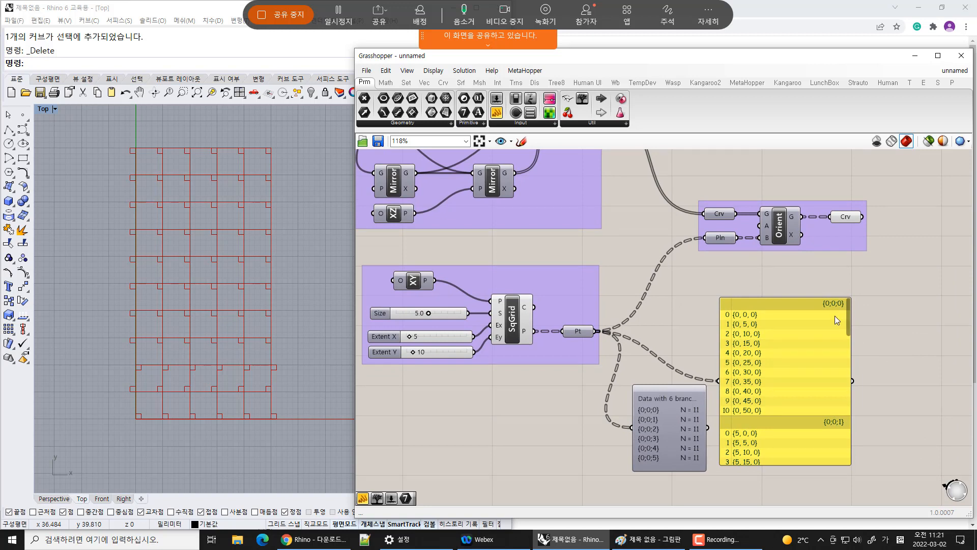
drag(901, 351, 672, 285)
drag(738, 238, 719, 381)
drag(798, 379, 844, 372)
click(940, 359)
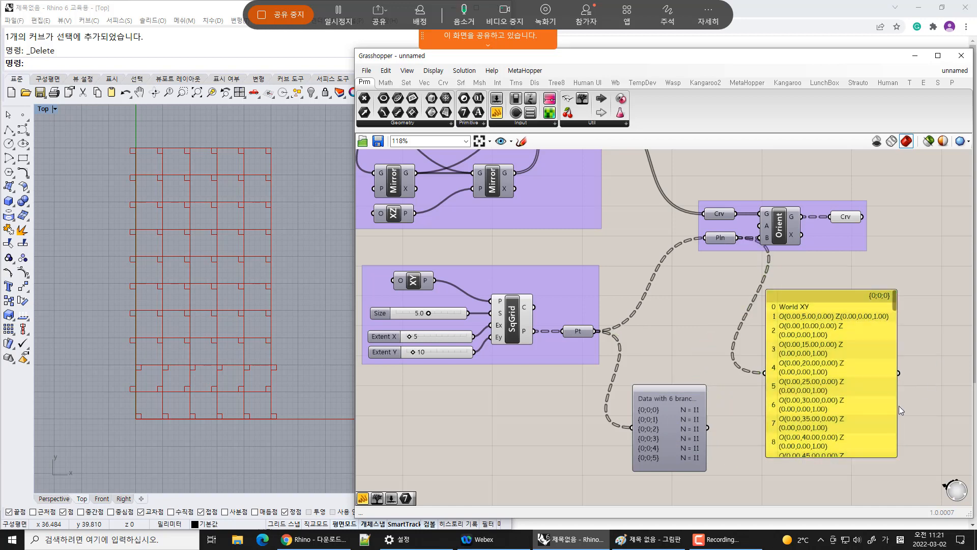
drag(896, 407, 976, 406)
right_drag(885, 393, 847, 387)
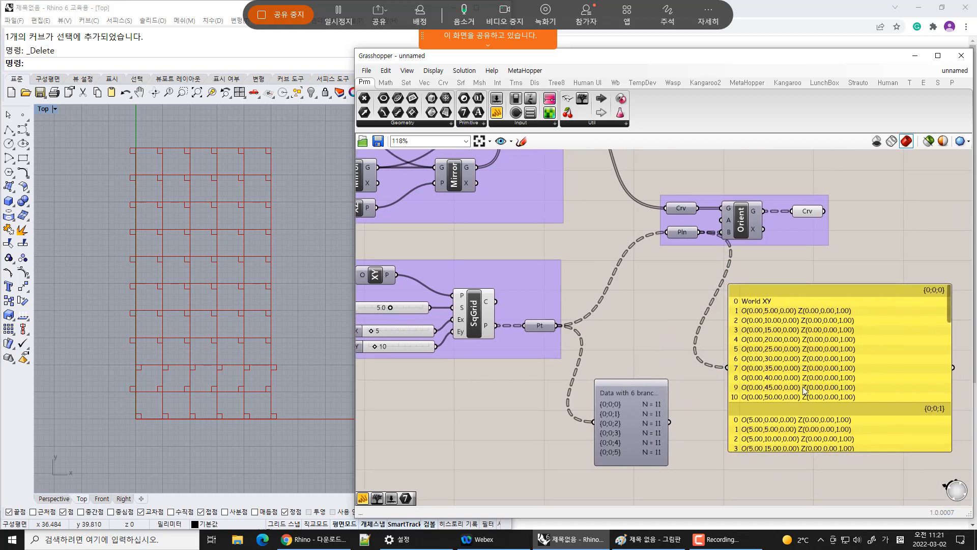
Reconnect the panel to the Point parameter's output
drag(803, 391, 790, 400)
drag(561, 325, 713, 377)
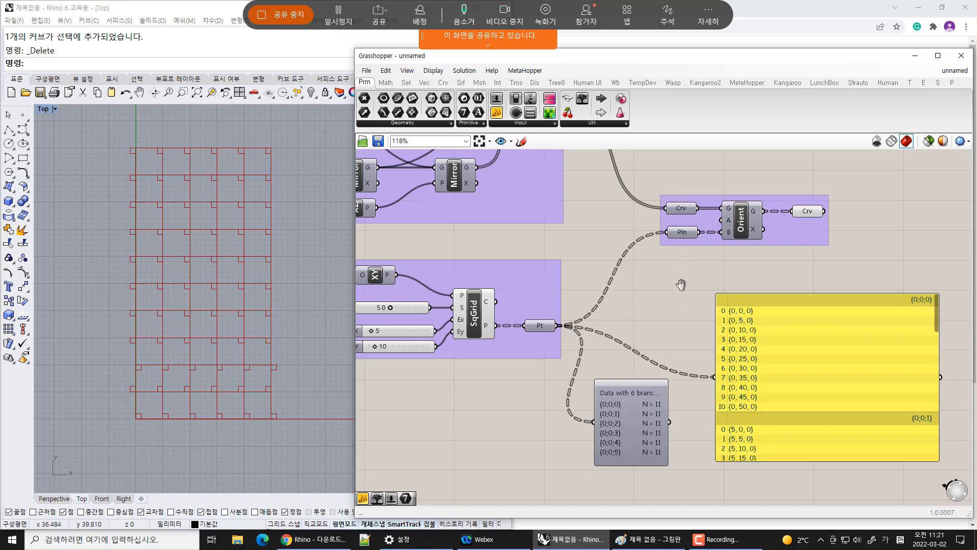
right_drag(681, 284, 678, 346)
click(784, 407)
Move the curve panel down next to the point panel
drag(908, 173, 764, 217)
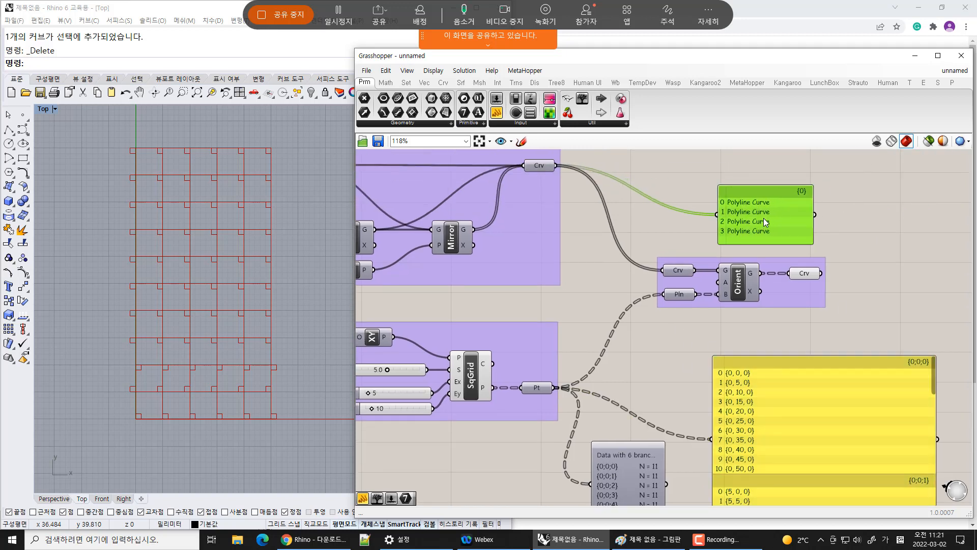
click(799, 340)
right_drag(793, 331, 790, 291)
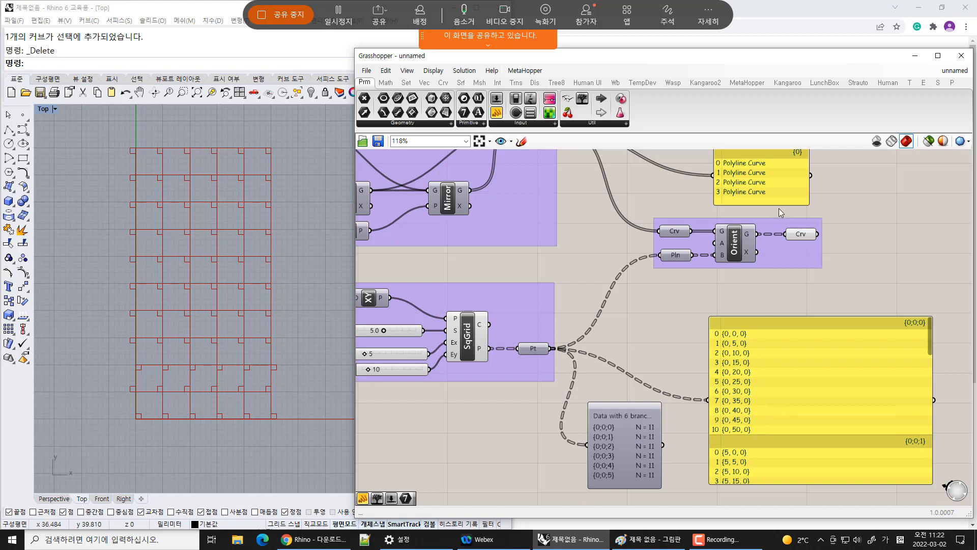
drag(777, 203, 673, 353)
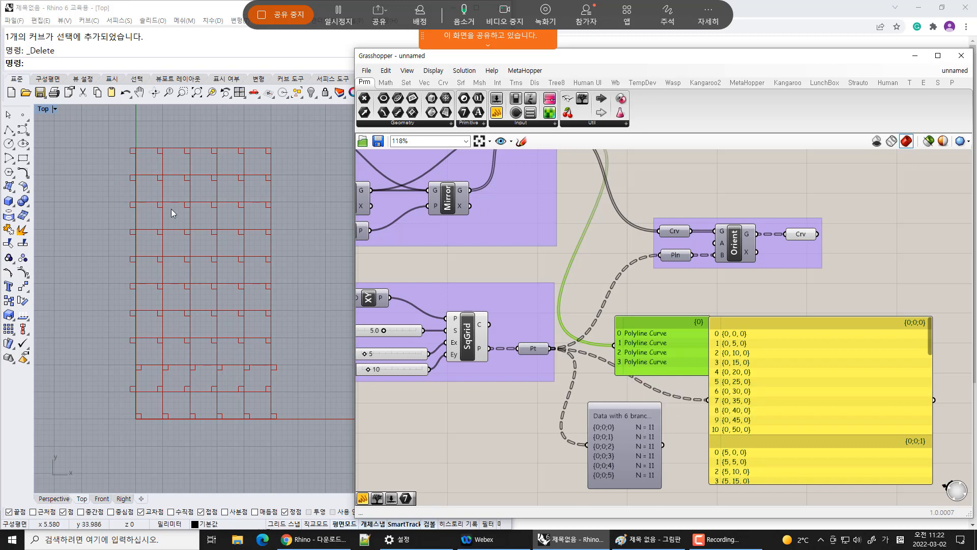
Add a Point List component and connect the grid points to its point input
click(598, 255)
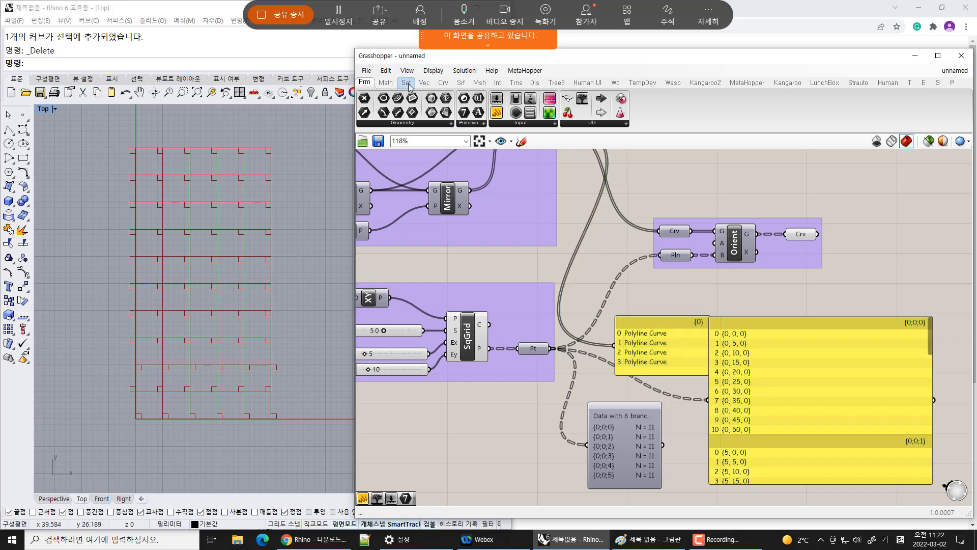
click(532, 84)
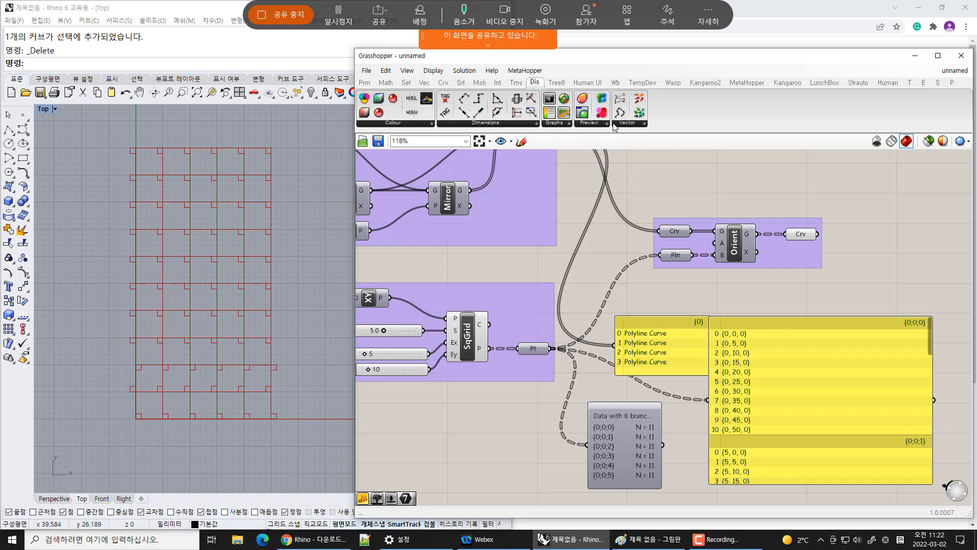
drag(613, 323, 611, 300)
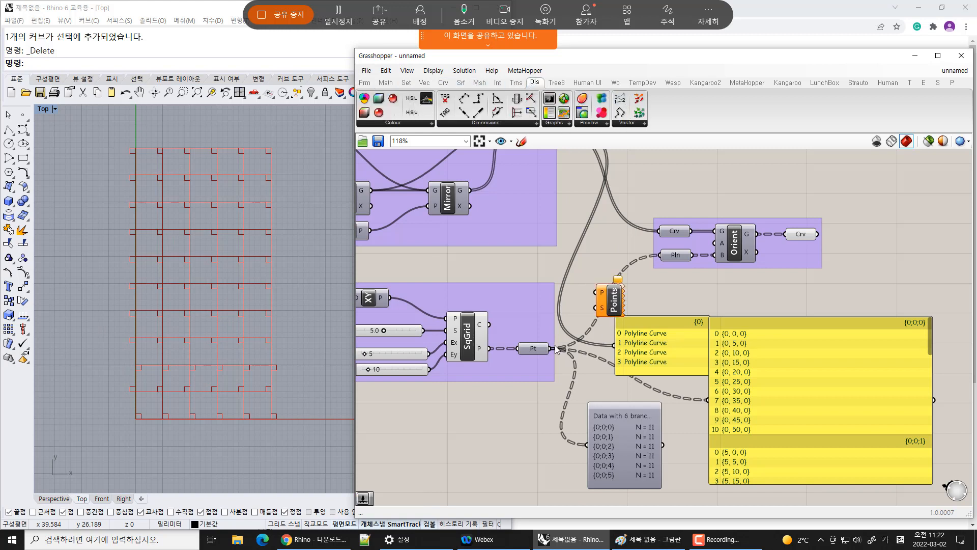
drag(556, 349, 598, 293)
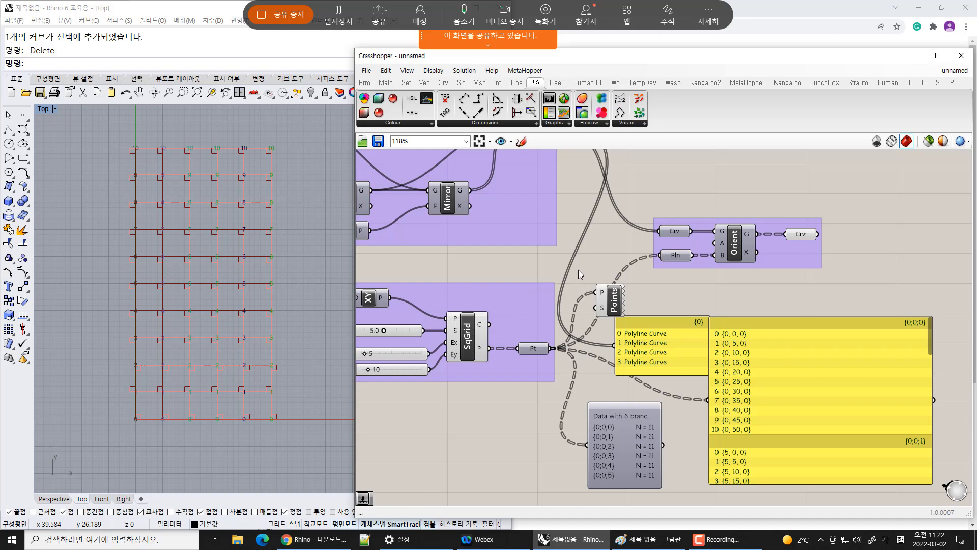
Add a number slider, connect it to the Point List's size input, and set it to 1.7
scroll(188, 433, up, 8)
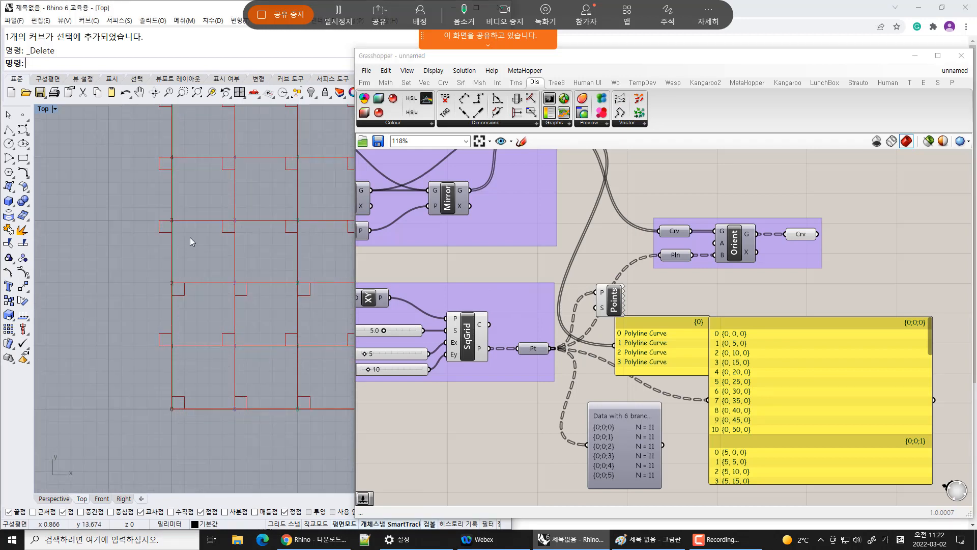
scroll(273, 366, down, 6)
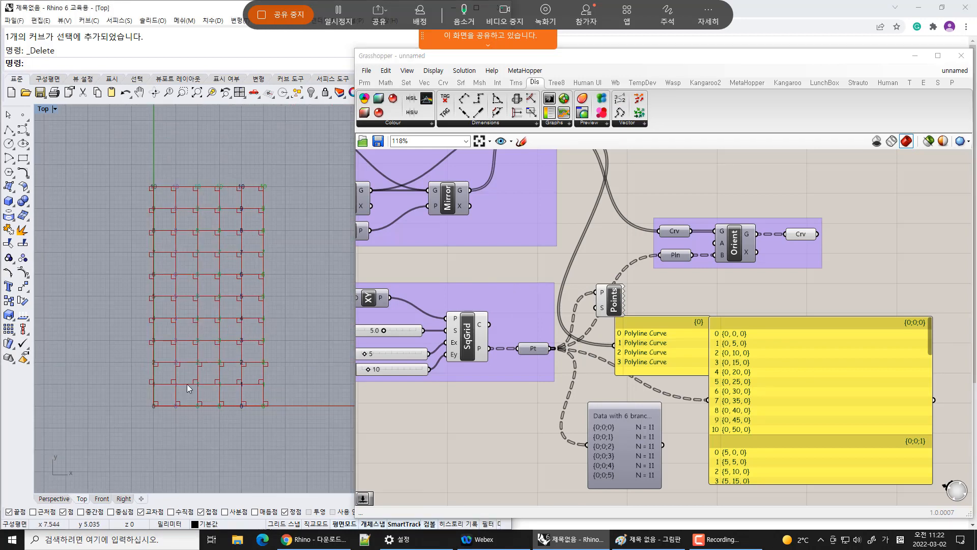
scroll(187, 384, up, 3)
double_click(559, 275)
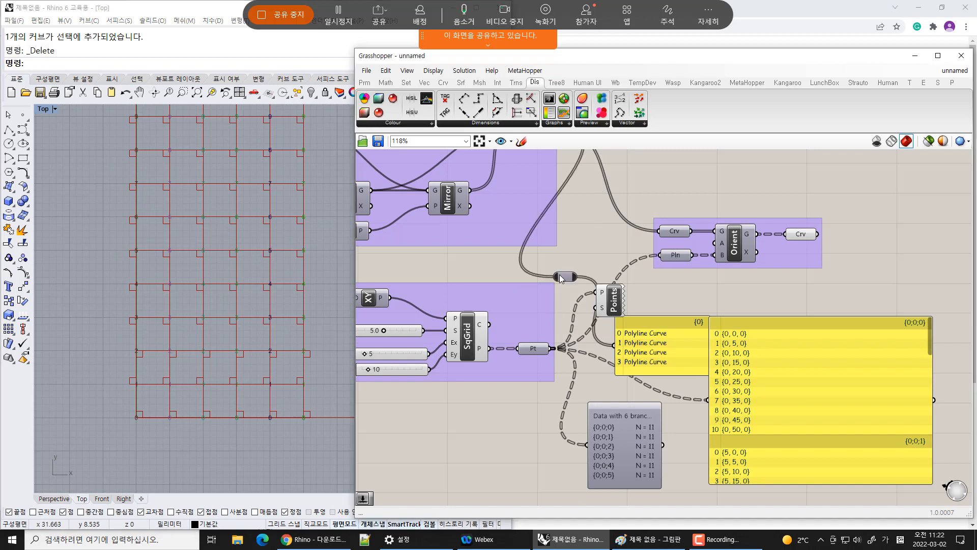
double_click(597, 251)
text(2)
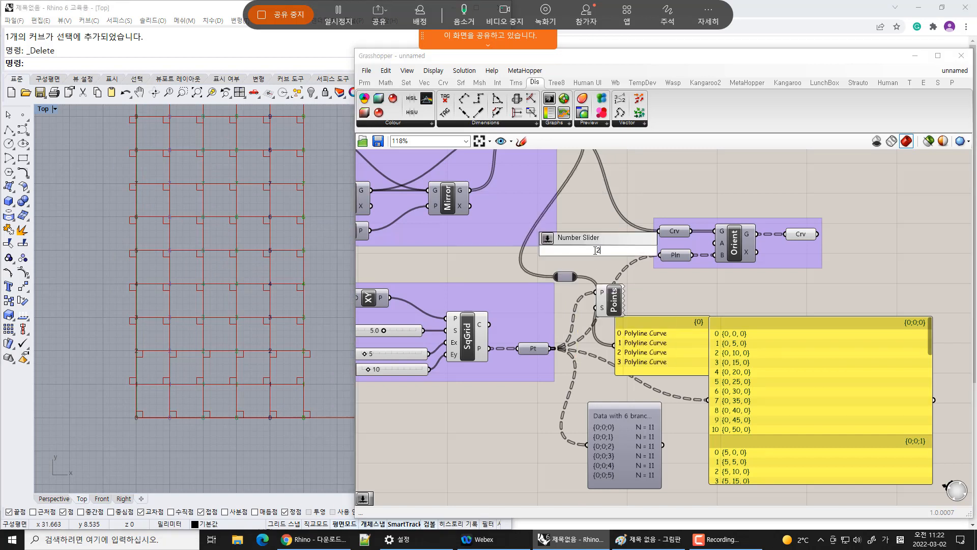
key(Return)
drag(596, 256, 514, 308)
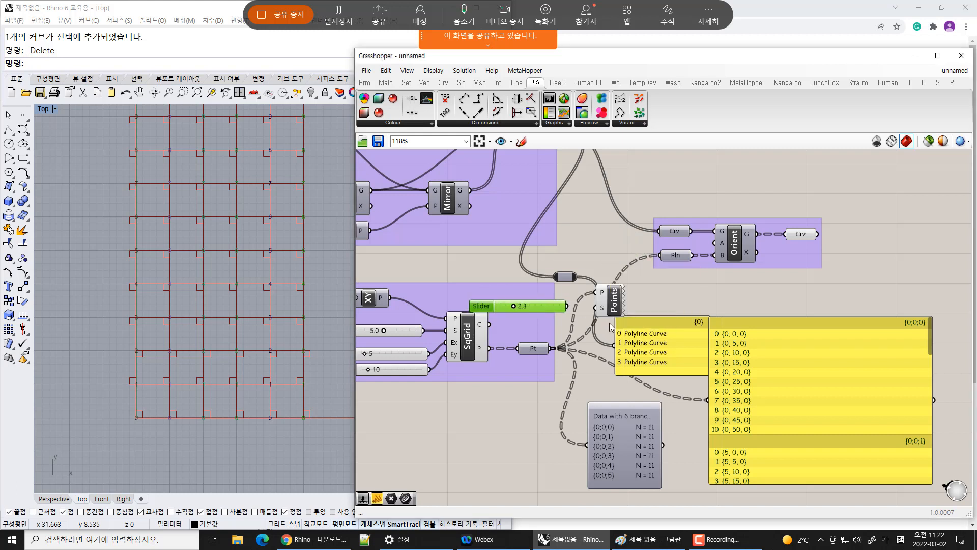
drag(598, 308, 628, 307)
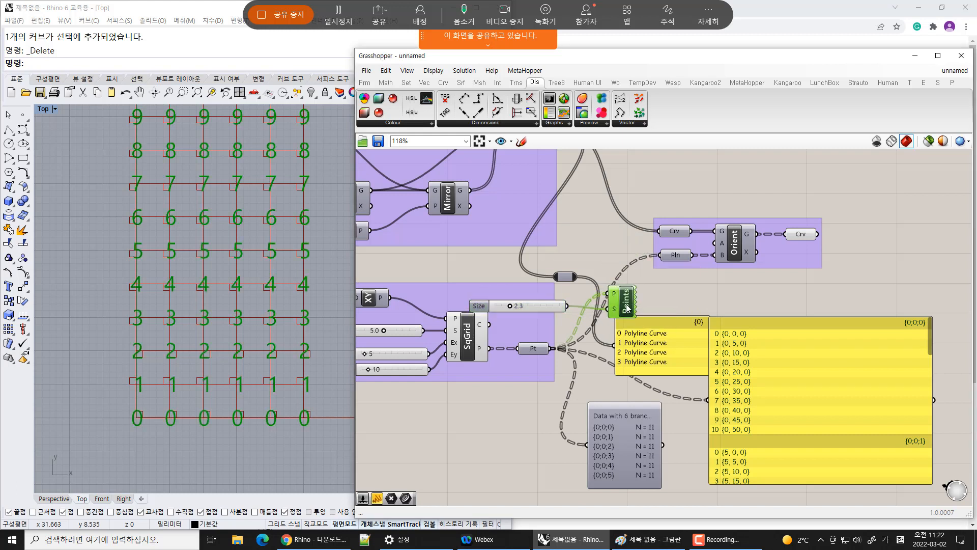
drag(510, 306, 506, 307)
click(222, 439)
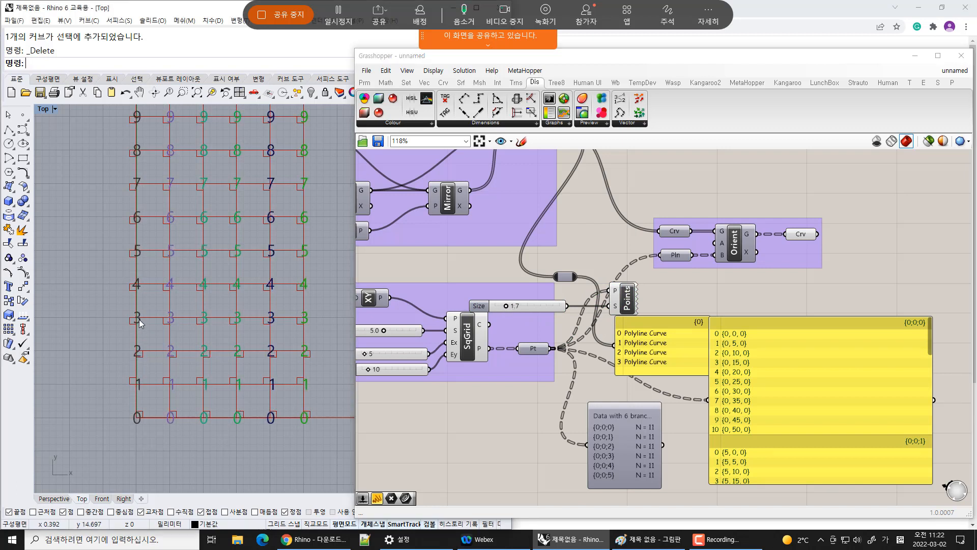
Examine the point index labels across the grid in the viewport, selecting the Rectangle component
scroll(138, 311, down, 2)
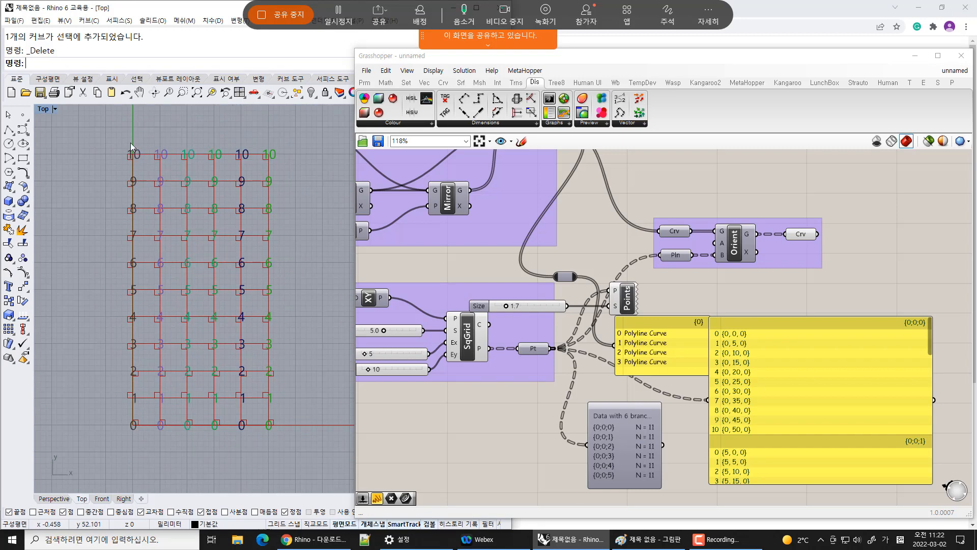
scroll(132, 417, up, 1)
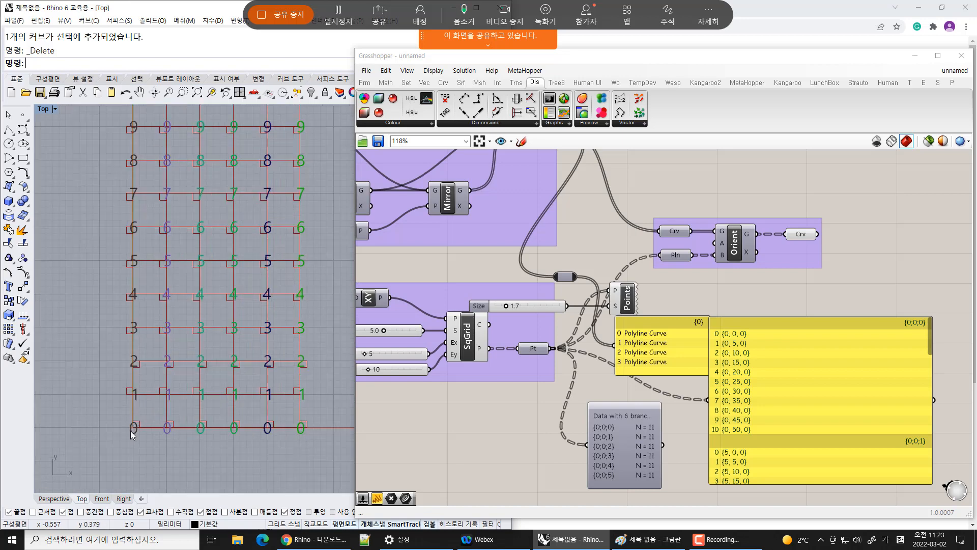
right_drag(466, 217, 625, 283)
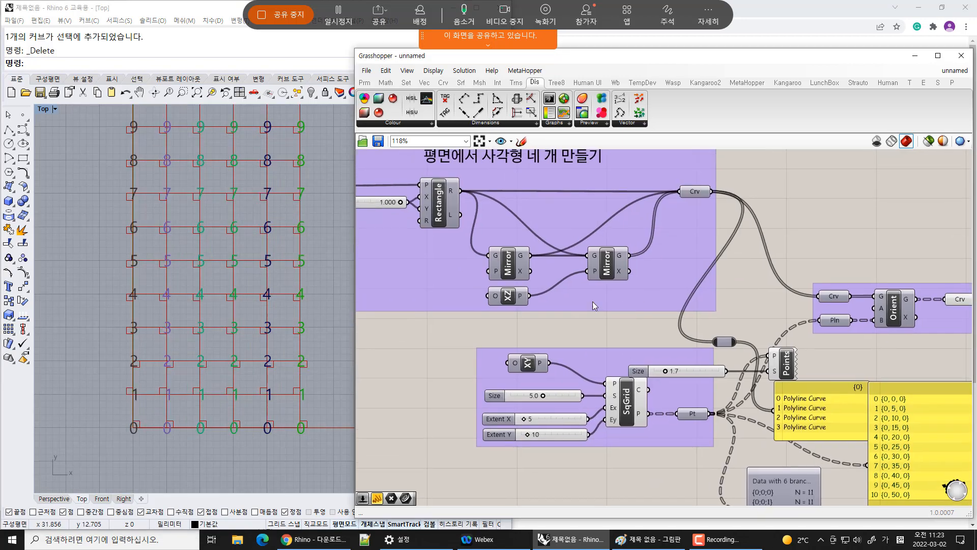
click(452, 185)
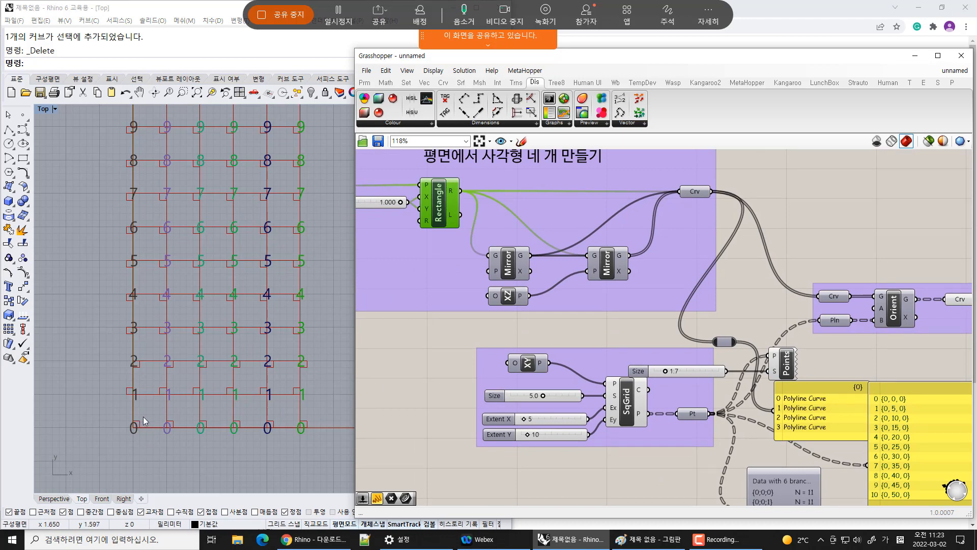
scroll(135, 433, up, 5)
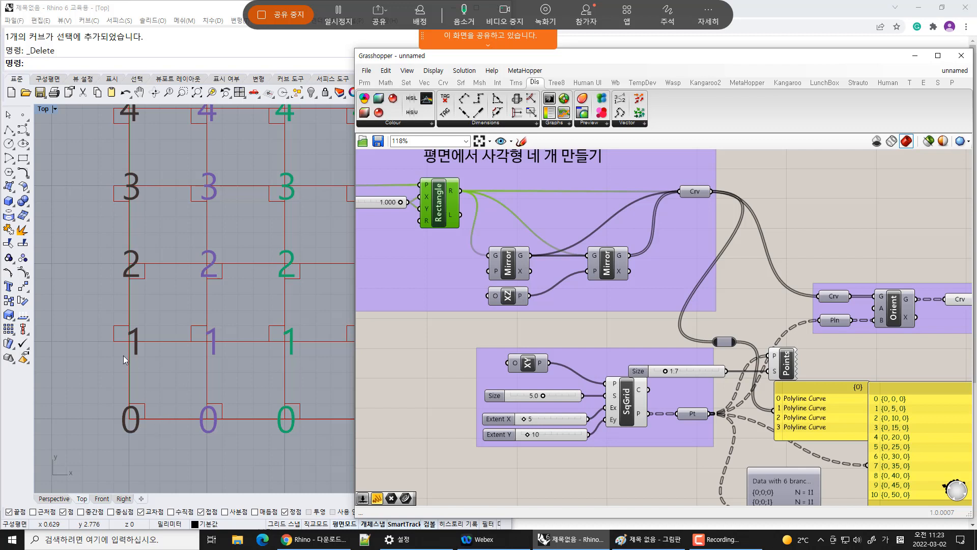
right_drag(112, 210, 159, 354)
right_drag(158, 109, 153, 193)
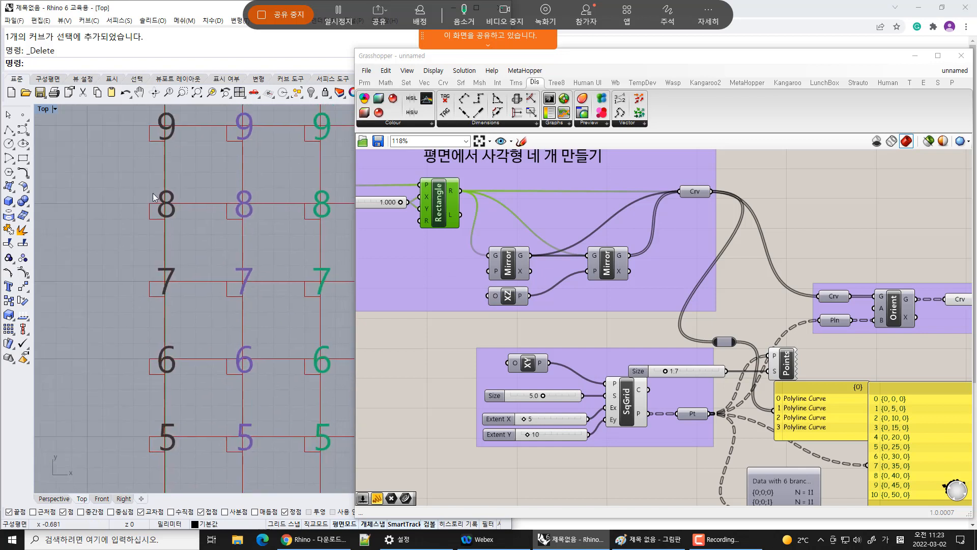
Rearrange the point panel, the curve panel and the Param Viewer on the canvas
right_drag(145, 145, 131, 316)
right_drag(143, 104, 148, 202)
scroll(133, 301, down, 8)
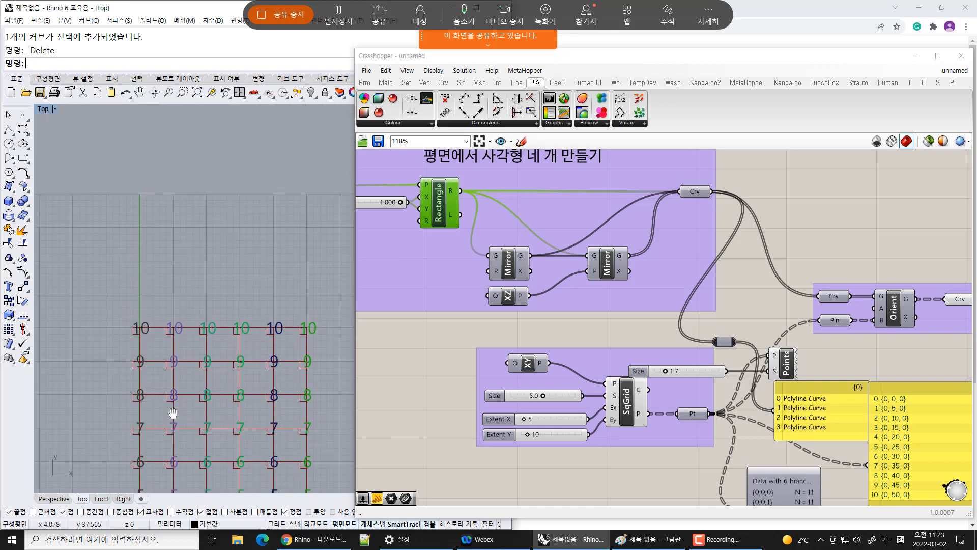
right_drag(172, 415, 162, 223)
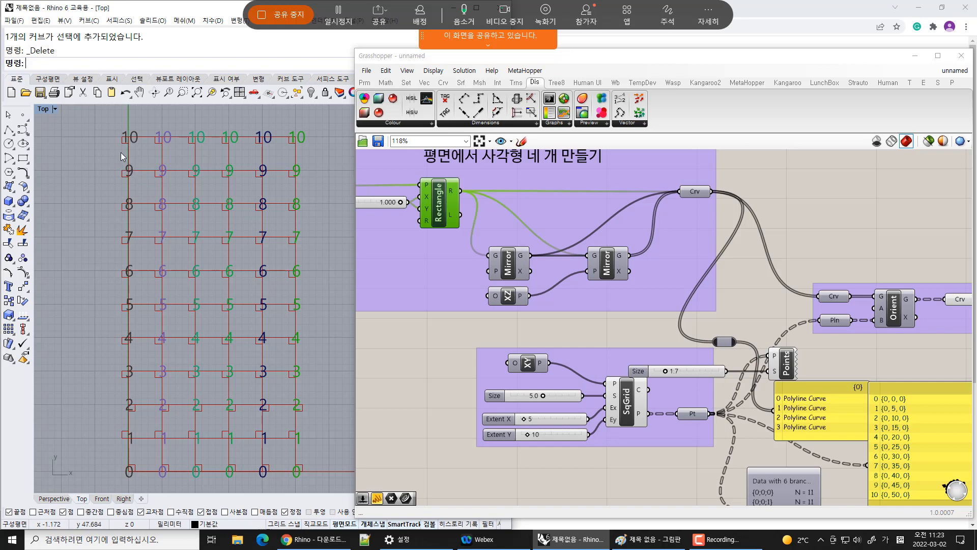
scroll(243, 324, down, 2)
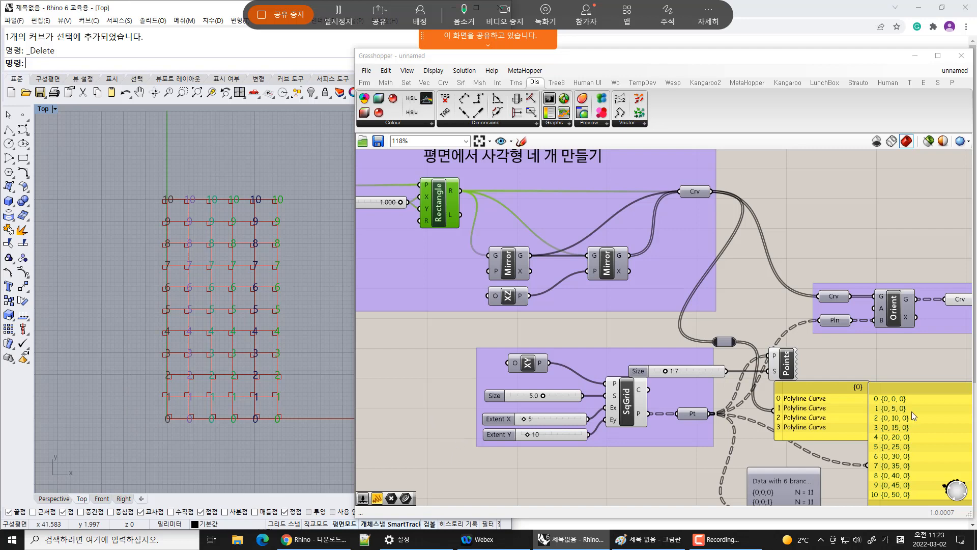
right_drag(855, 405, 621, 300)
drag(702, 348, 726, 350)
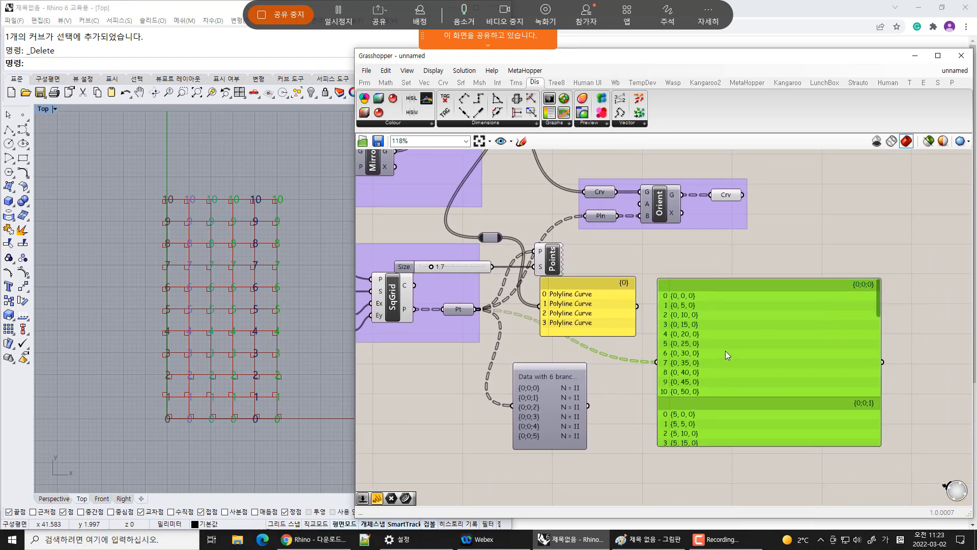
click(611, 408)
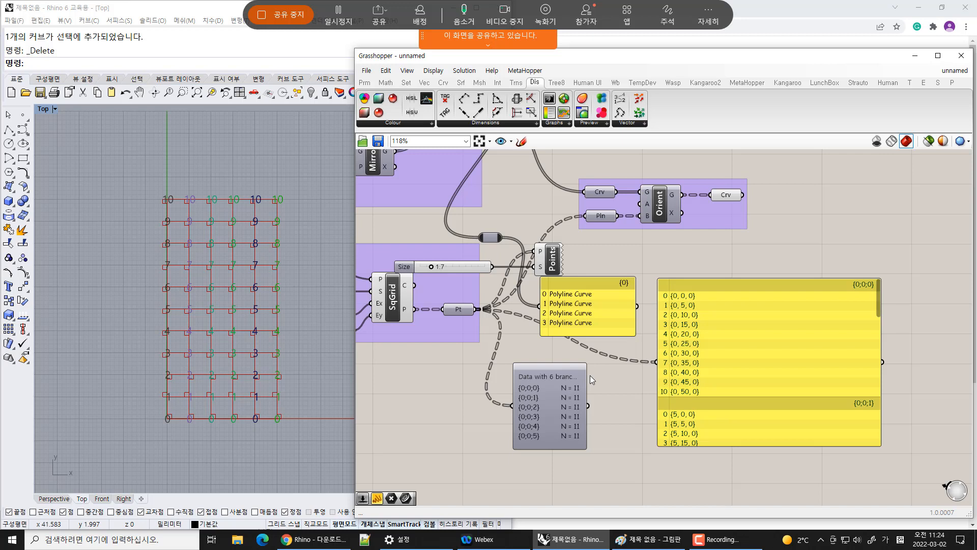
drag(588, 281, 759, 262)
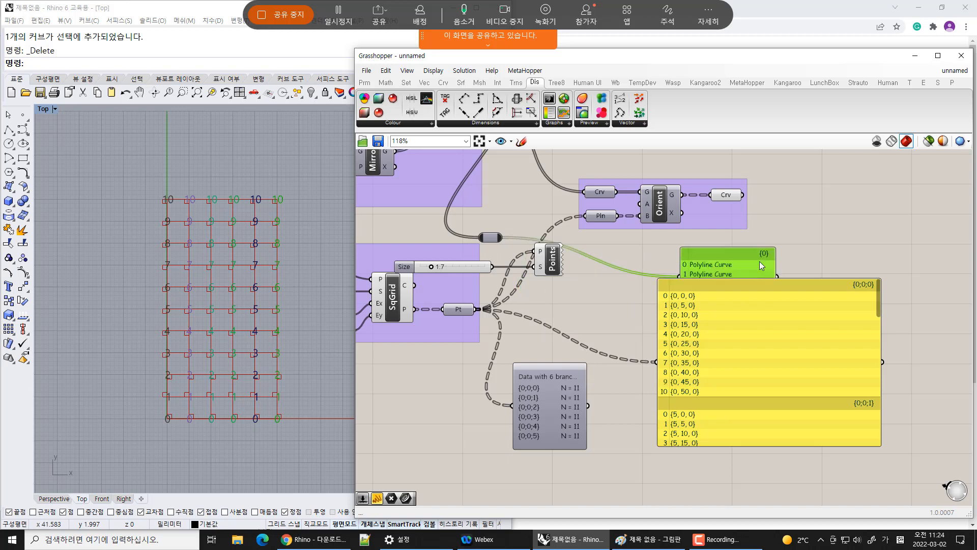
drag(568, 391, 628, 394)
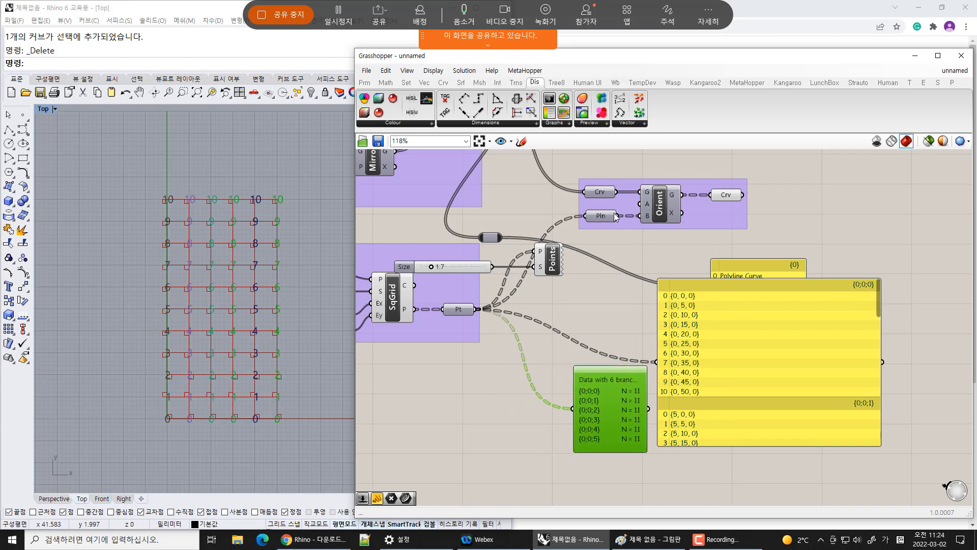
Connect the Pln parameter feeding Orient to the Param Viewer and enlarge the viewer
drag(617, 216, 571, 411)
right_drag(606, 436, 605, 431)
scroll(555, 282, up, 3)
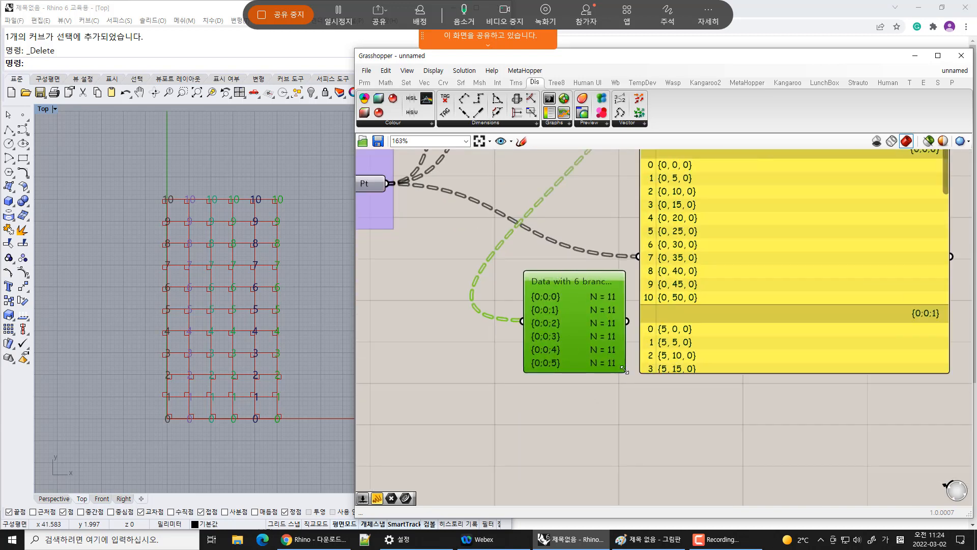
drag(625, 371, 677, 413)
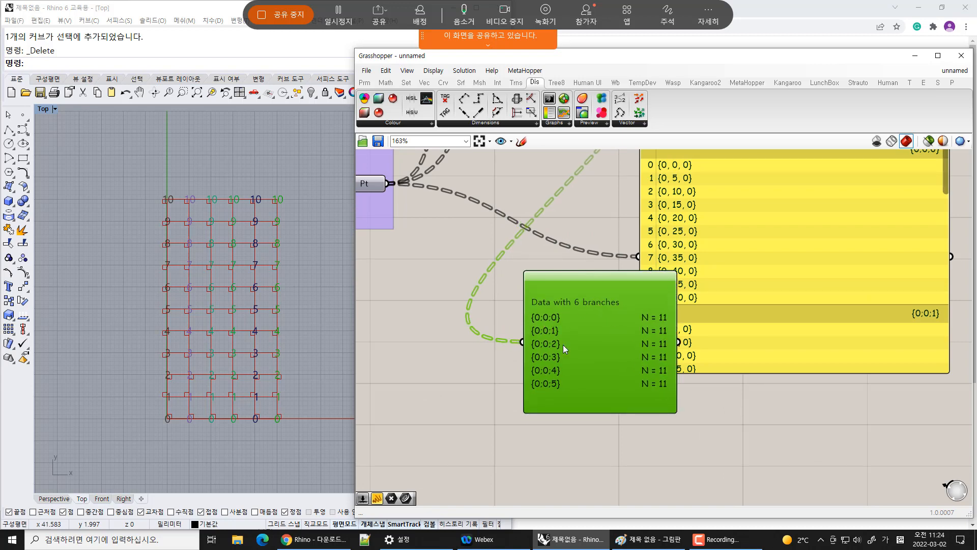
scroll(677, 399, down, 3)
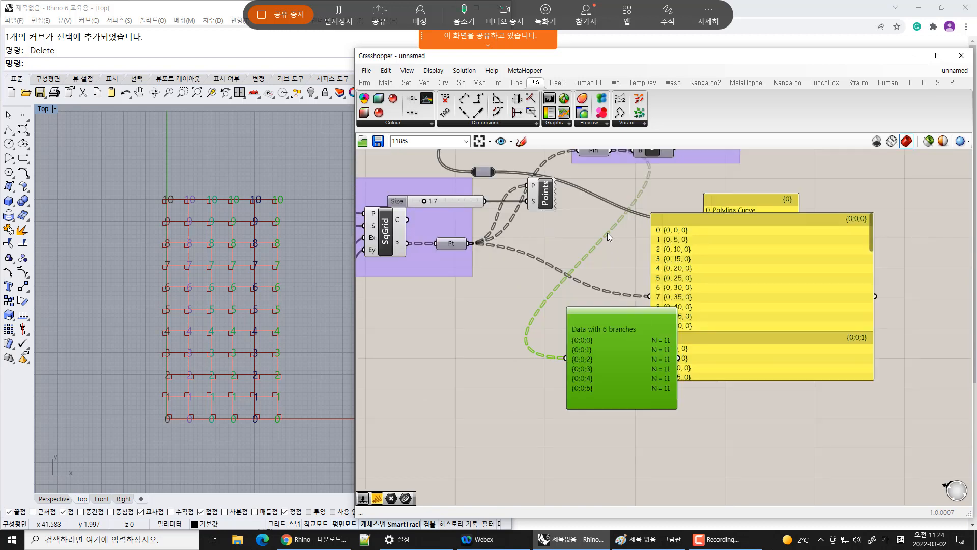
Graft the Pln parameter that feeds the Orient component
mouse_move(584, 181)
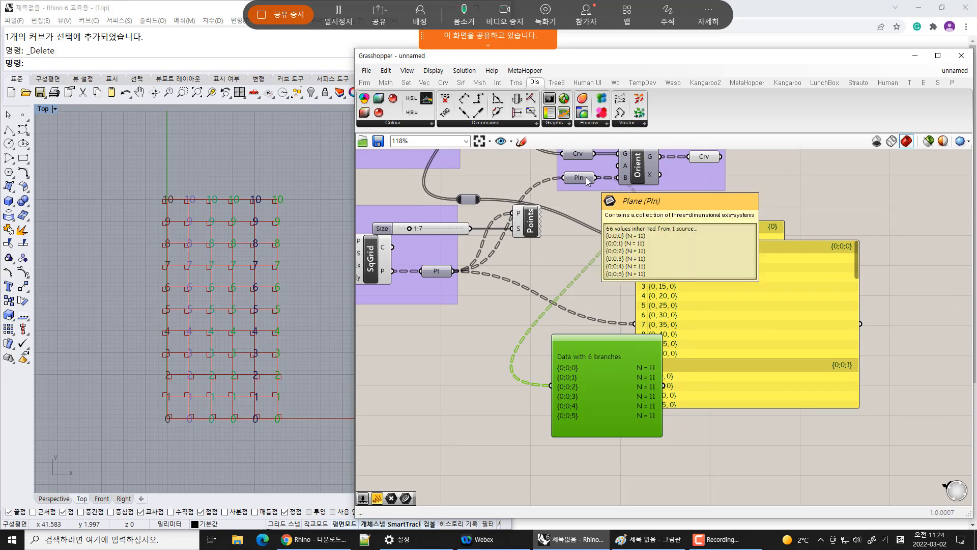
right_click(587, 179)
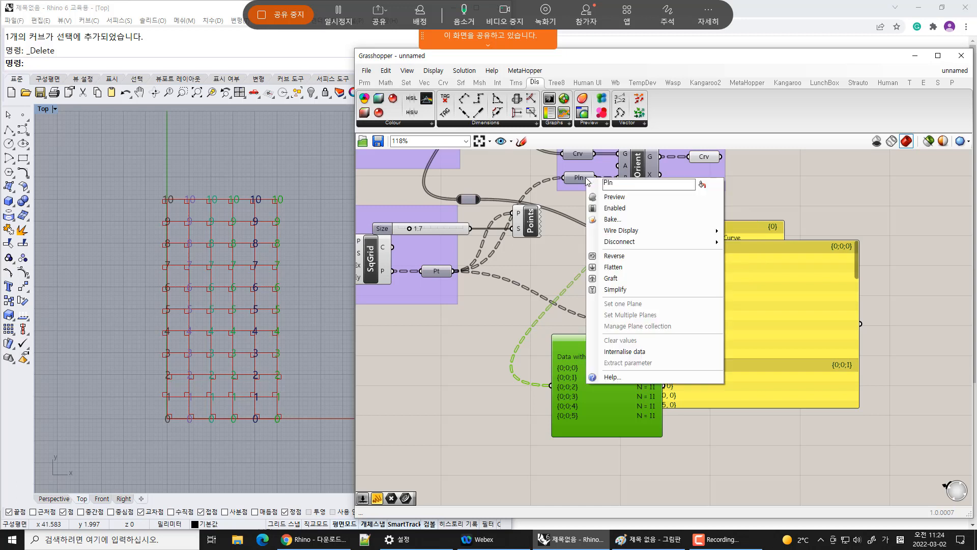
click(611, 279)
Enlarge the Param Viewer and scroll through its list of grafted plane branches
right_drag(713, 499, 668, 303)
drag(668, 299, 717, 443)
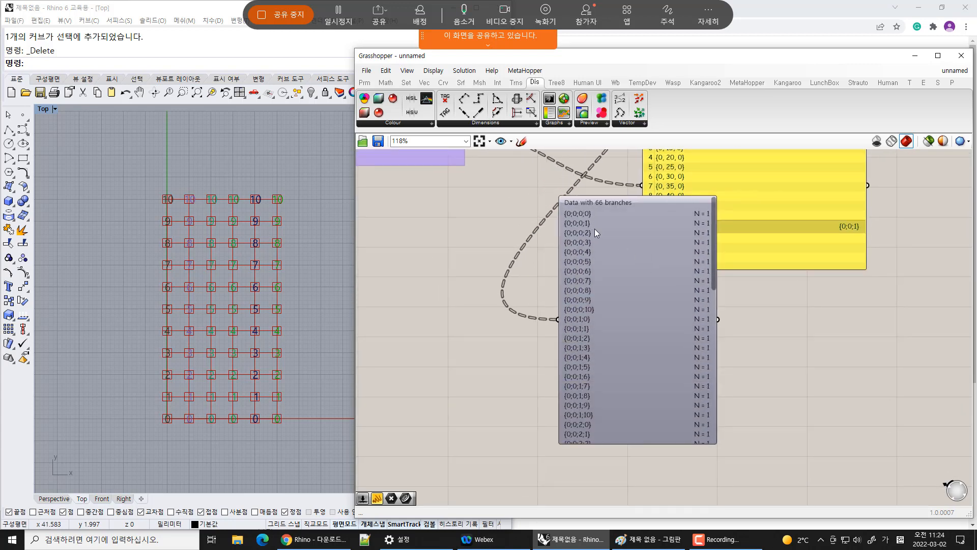
scroll(591, 311, up, 2)
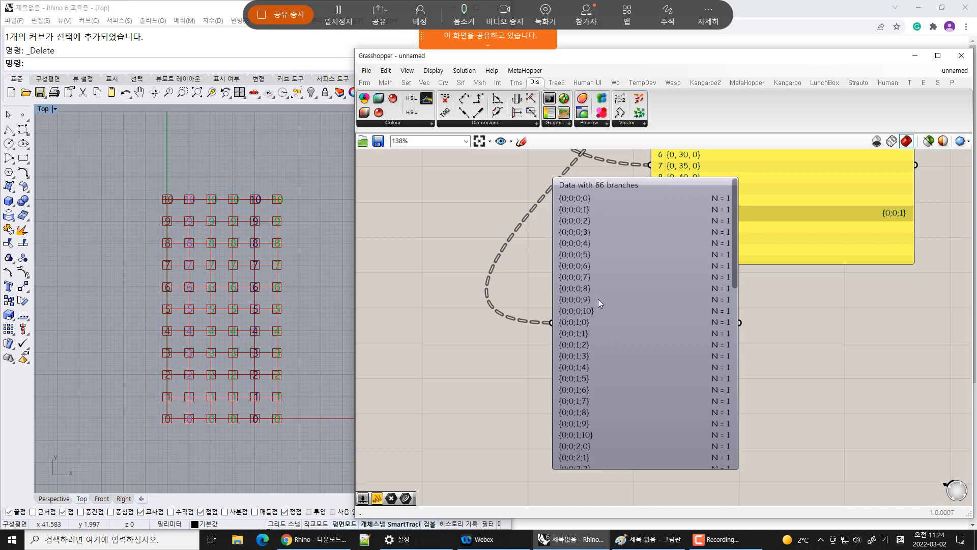
right_drag(598, 298, 598, 301)
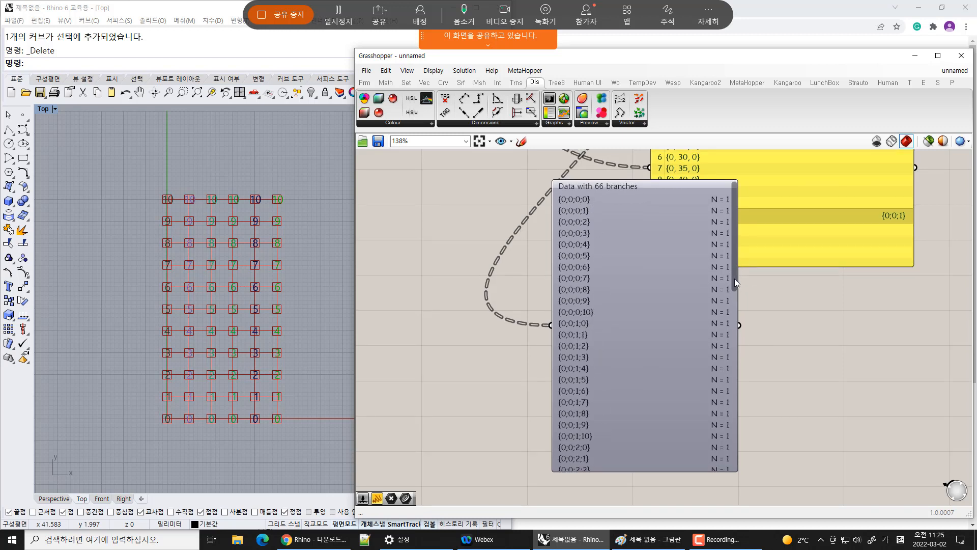
drag(735, 279, 717, 463)
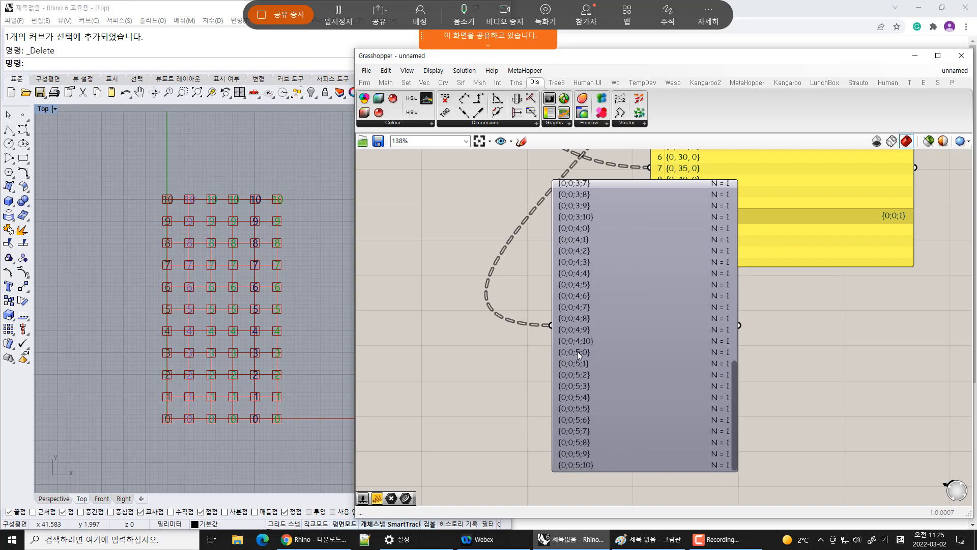
drag(586, 347, 617, 380)
click(785, 382)
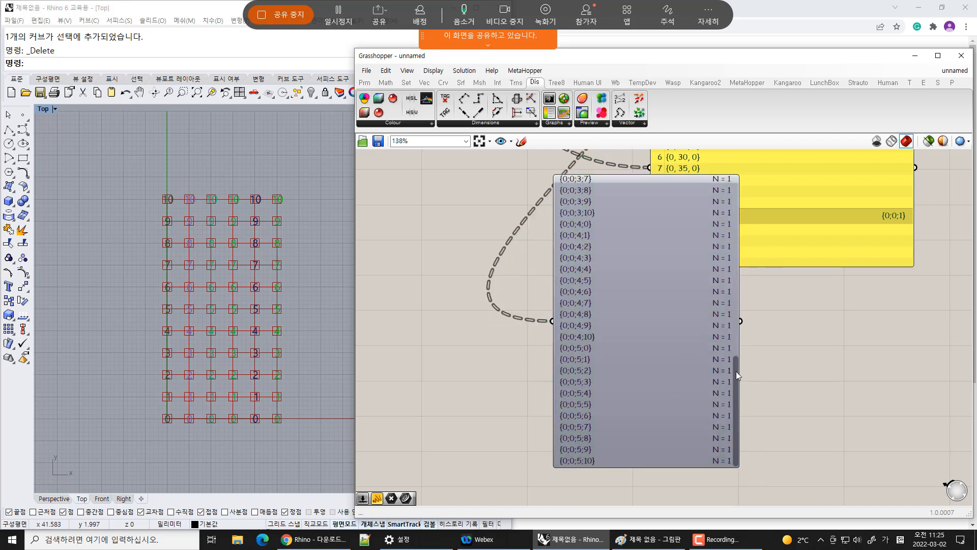
drag(739, 377, 744, 204)
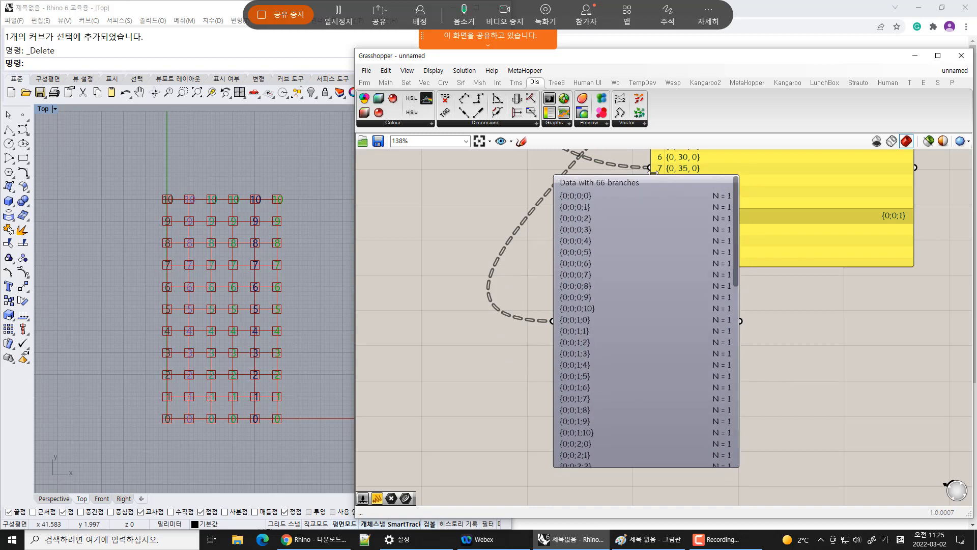
scroll(708, 256, down, 4)
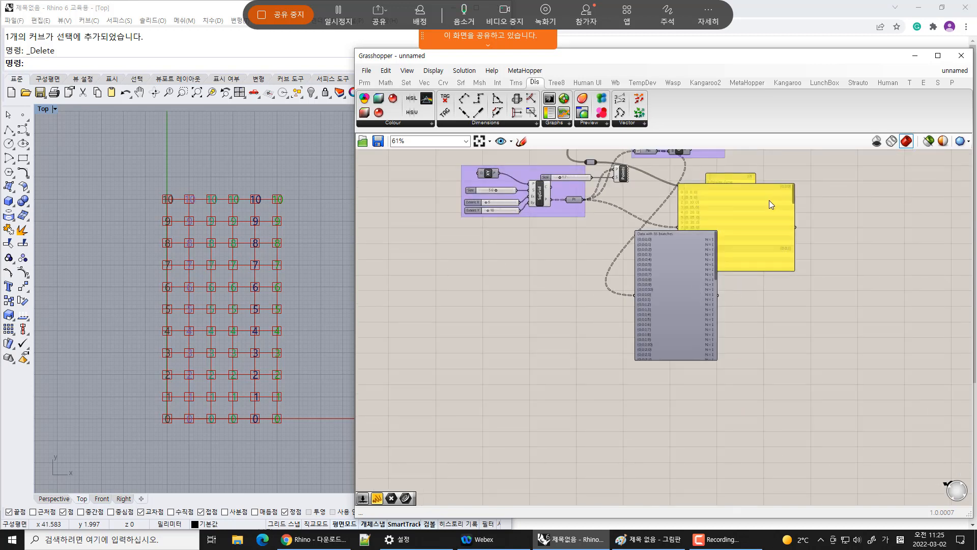
scroll(770, 204, up, 4)
Connect the Pln parameter to the point panel to list the grafted planes, and tidy the panels
click(836, 300)
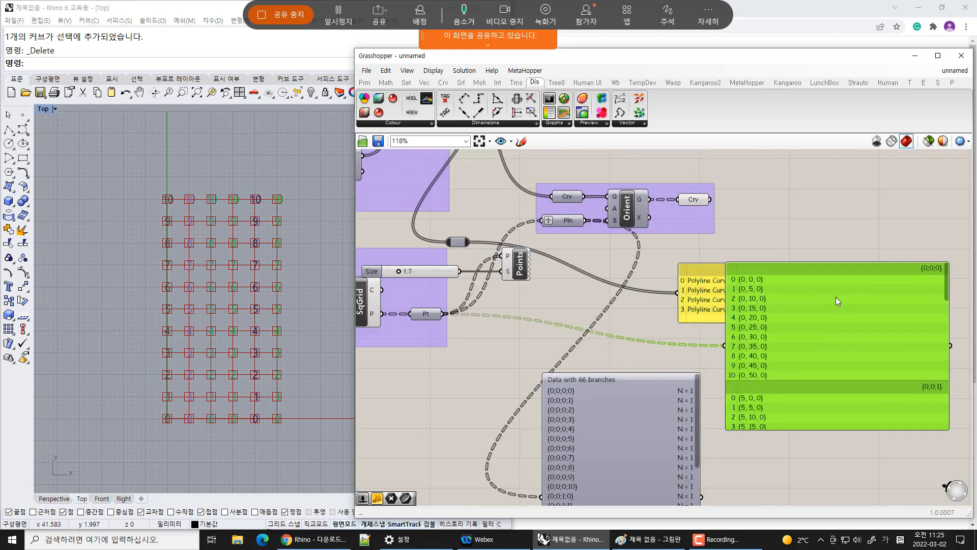
drag(836, 298, 867, 269)
drag(585, 221, 756, 317)
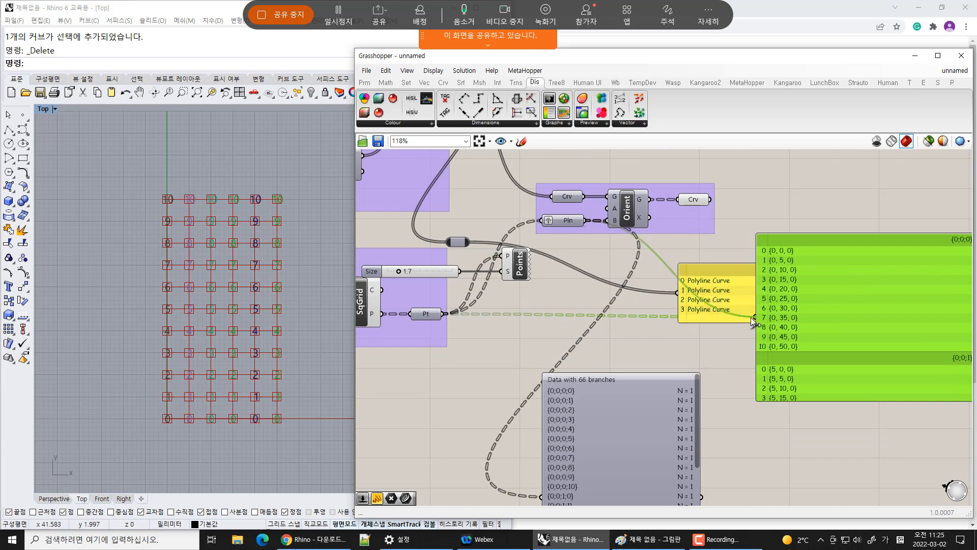
click(814, 457)
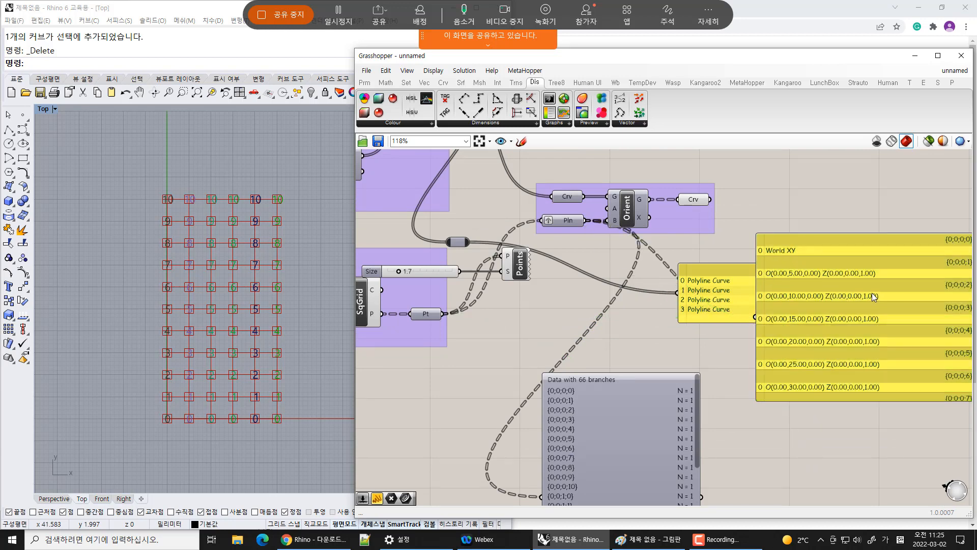
drag(716, 298, 693, 274)
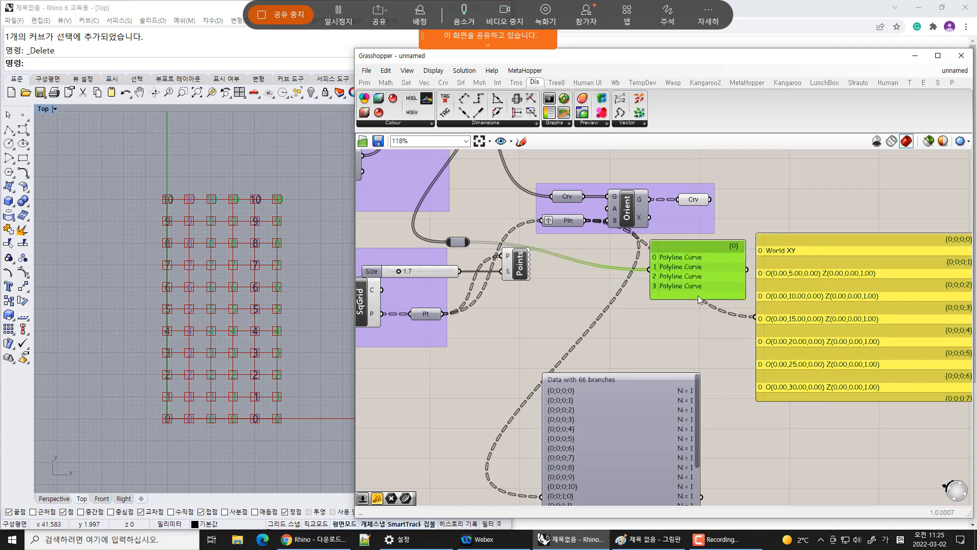
drag(723, 279, 723, 273)
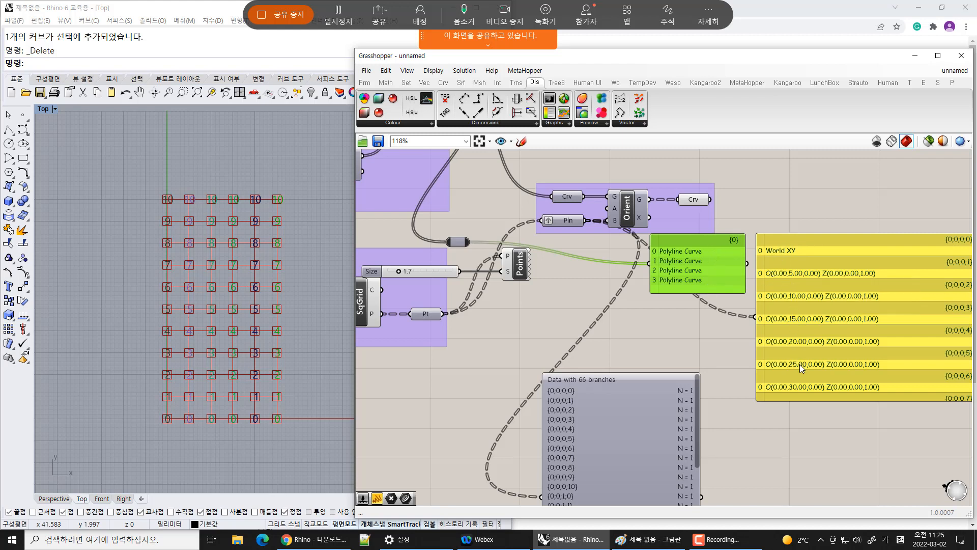
Zoom the Top viewport in on the labels at the grid's origin corner
click(825, 453)
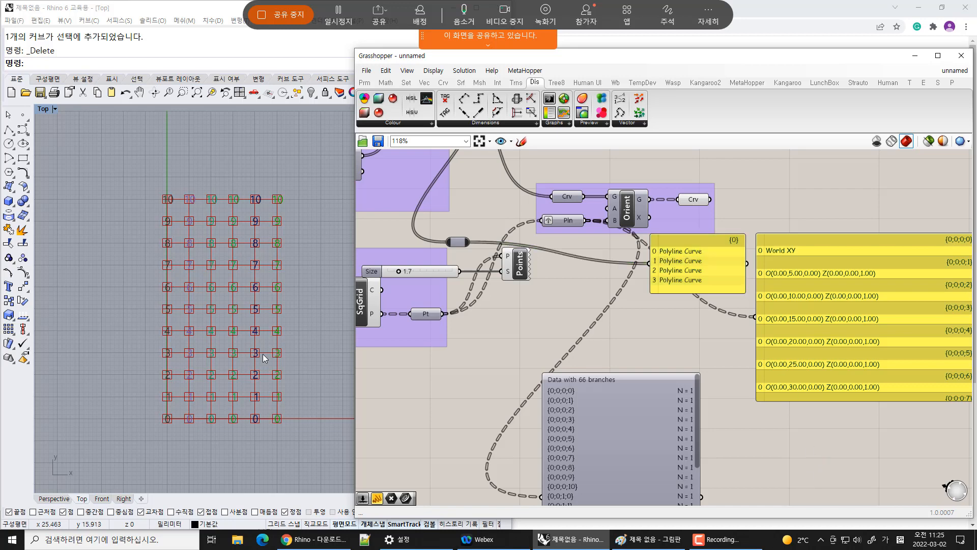
right_drag(219, 366, 251, 289)
scroll(199, 342, up, 12)
scroll(222, 337, up, 4)
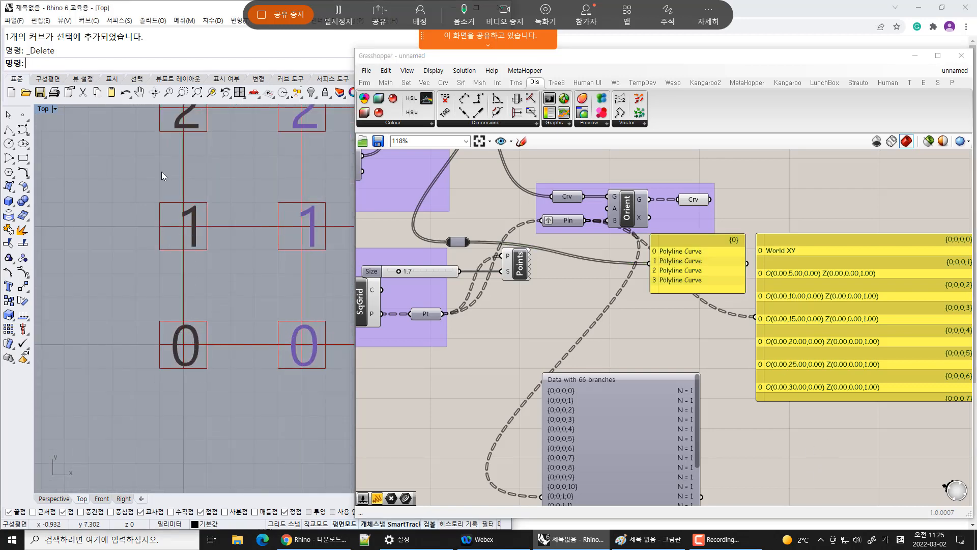
right_drag(186, 187, 181, 230)
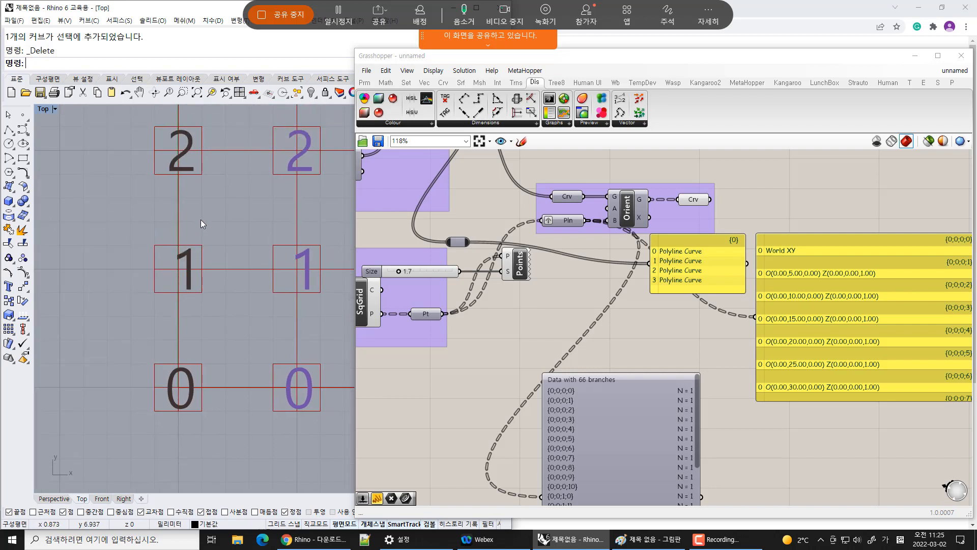
scroll(200, 219, down, 4)
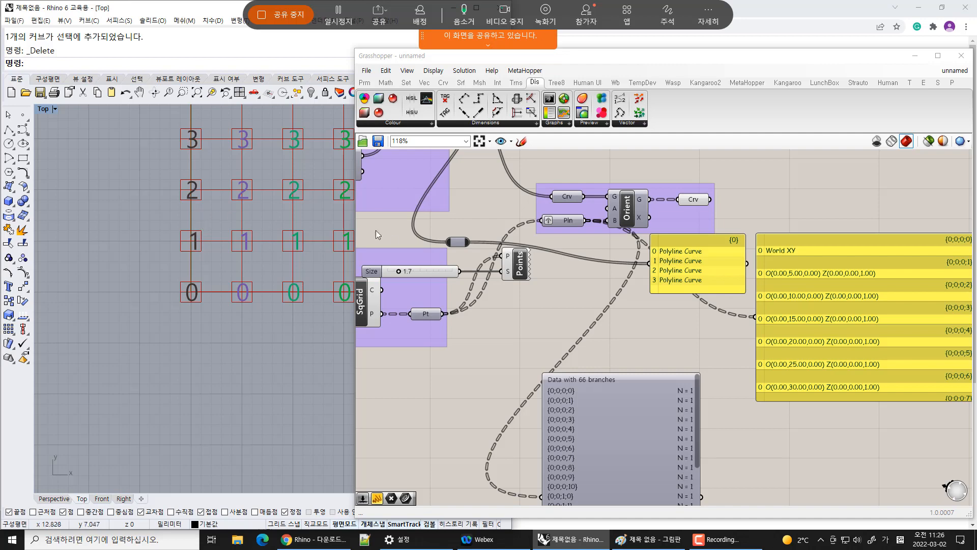
Delete the Point List component and its size slider
click(518, 263)
key(Delete)
click(439, 272)
key(Delete)
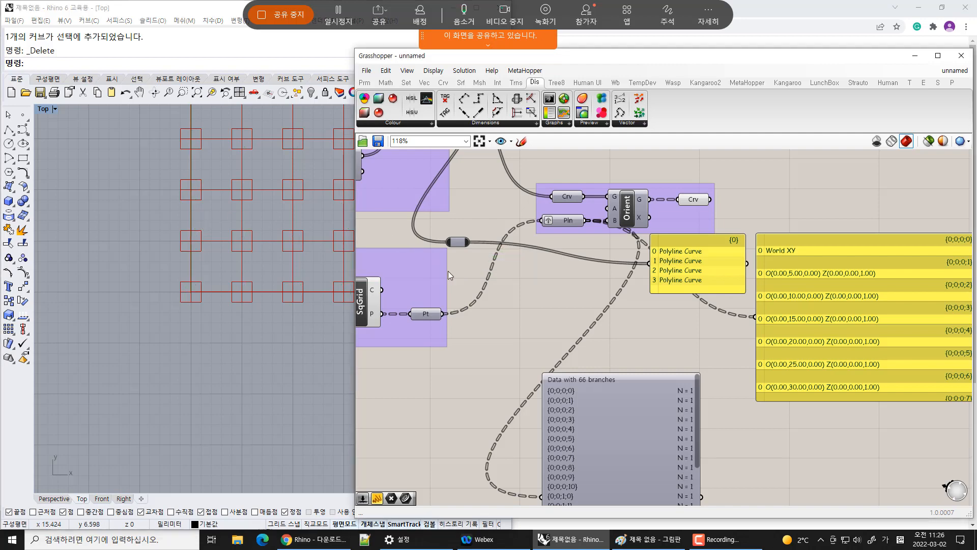
Turn off the preview of the SqGrid component
right_drag(245, 289, 200, 357)
scroll(199, 356, down, 10)
right_drag(509, 238, 651, 241)
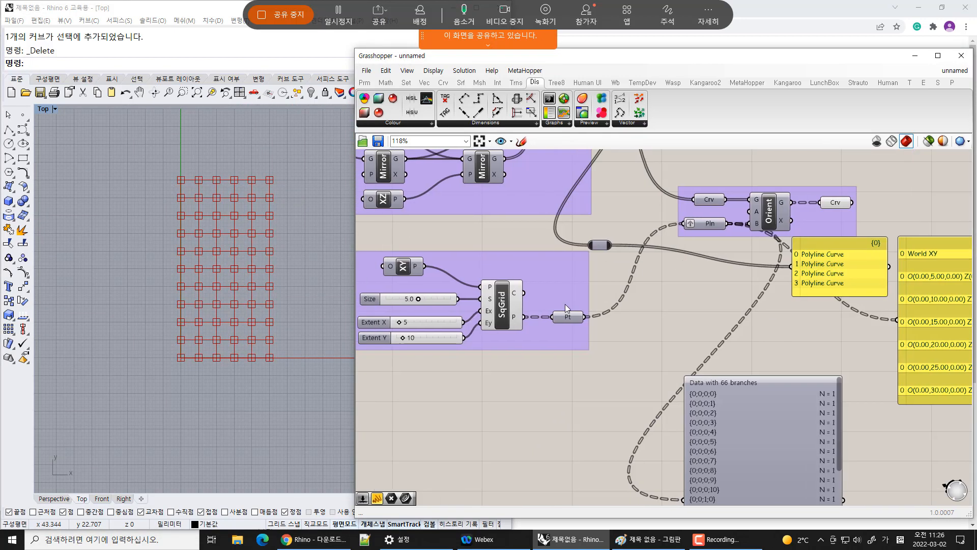
click(502, 305)
key(ctrl+q)
scroll(273, 191, up, 2)
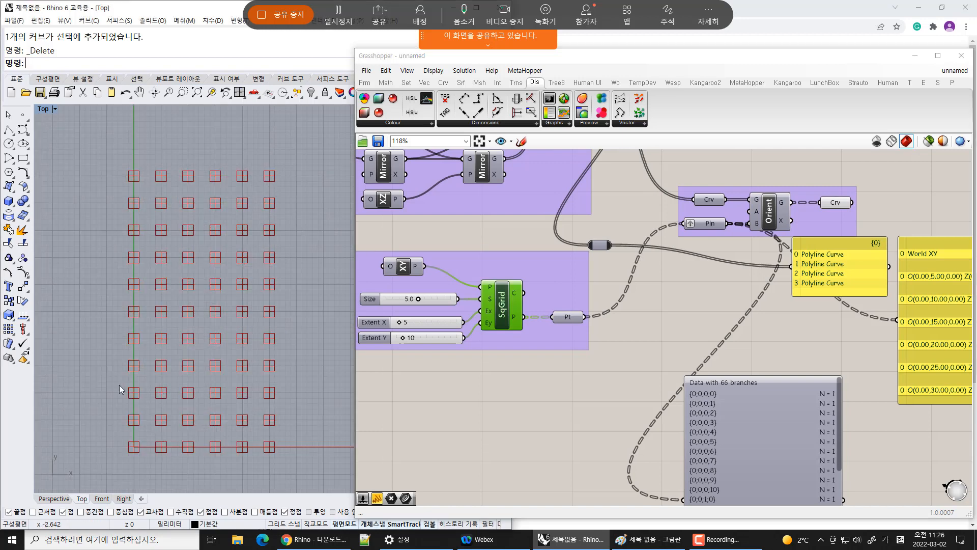
Delete the curve panel, the plane panel and the Param Viewer
right_drag(765, 260, 724, 244)
click(645, 254)
key(Delete)
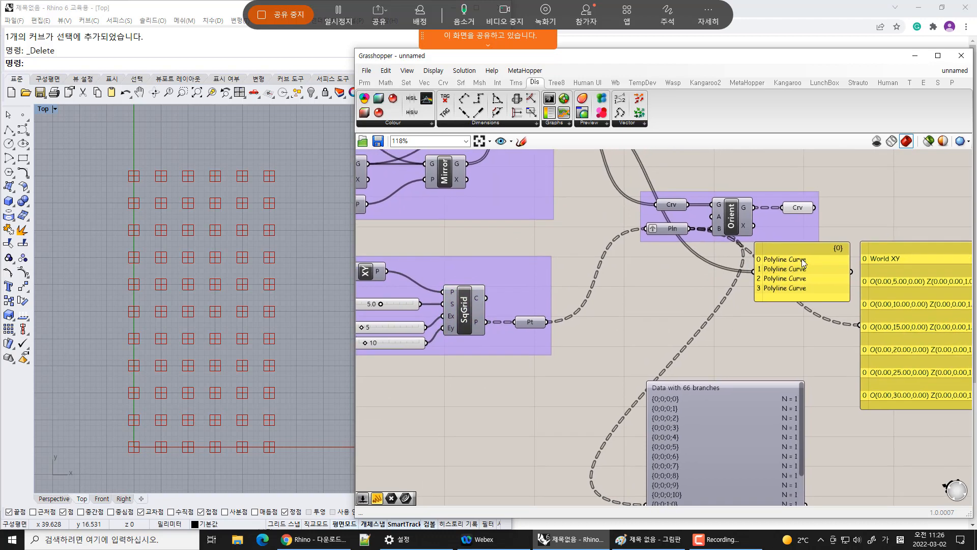
click(803, 262)
key(Delete)
click(908, 312)
key(Delete)
click(726, 426)
key(Delete)
Set the square grid's Extent X to 19 and Extent Y to 18
right_drag(587, 322, 731, 284)
drag(507, 290, 515, 306)
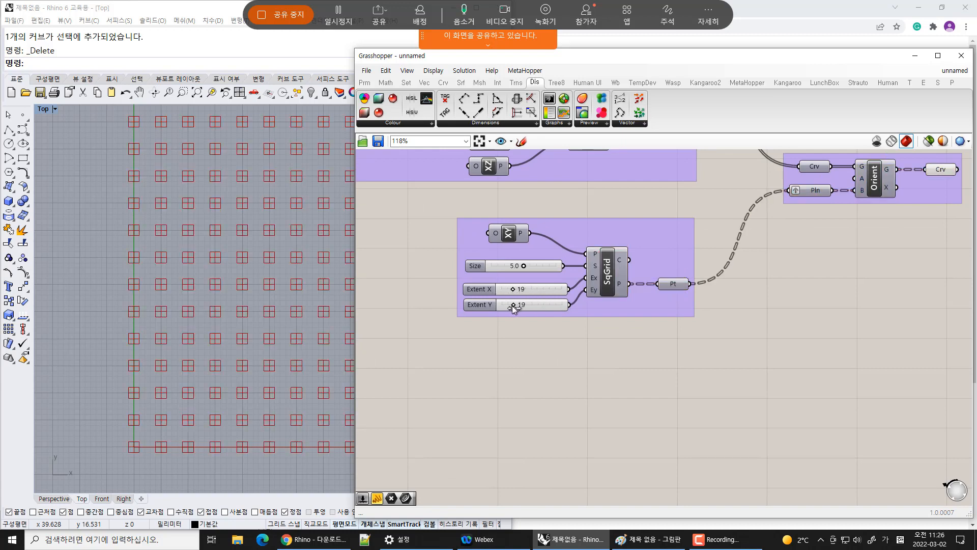
scroll(290, 306, down, 10)
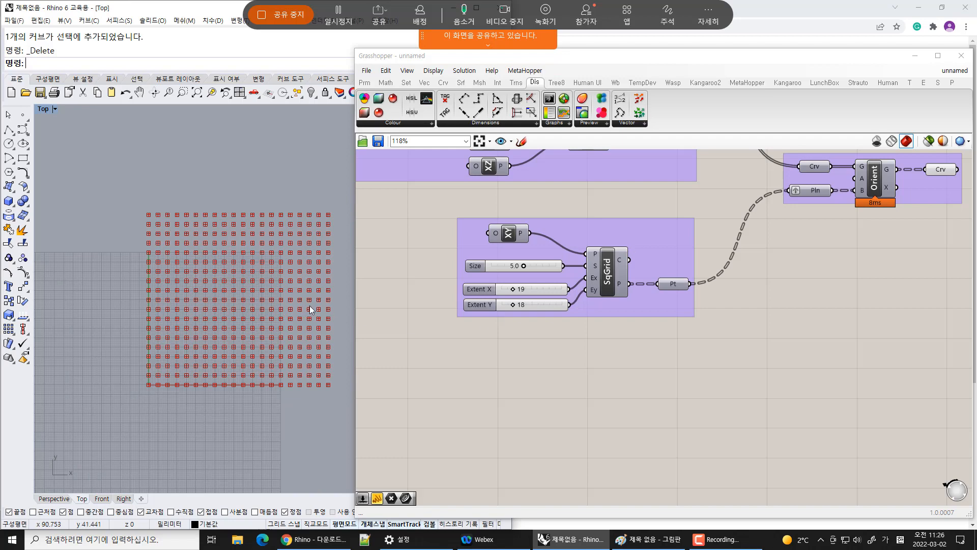
scroll(240, 276, up, 6)
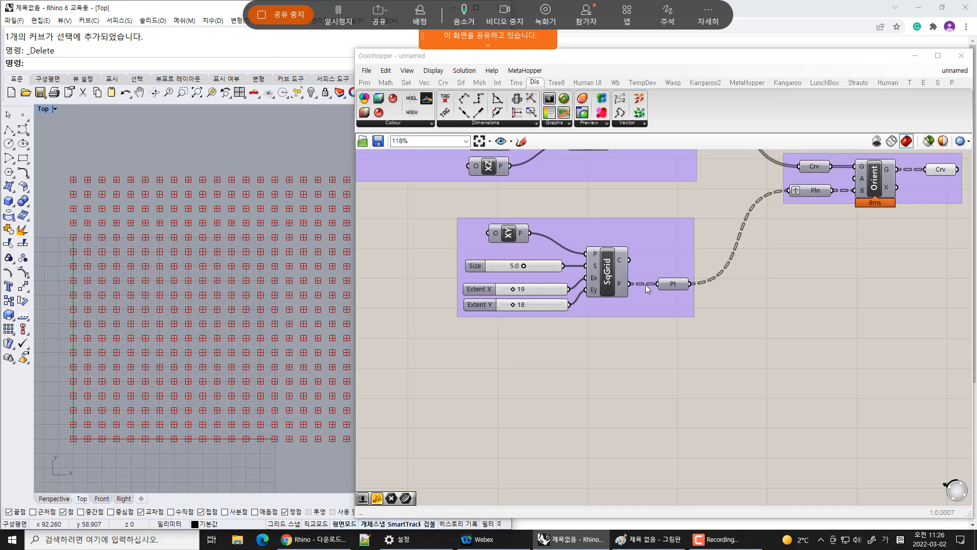
Switch to Paint and sketch a long rectangle marked x5000 plus a second rectangle under the 제어 note
right_drag(855, 244, 739, 305)
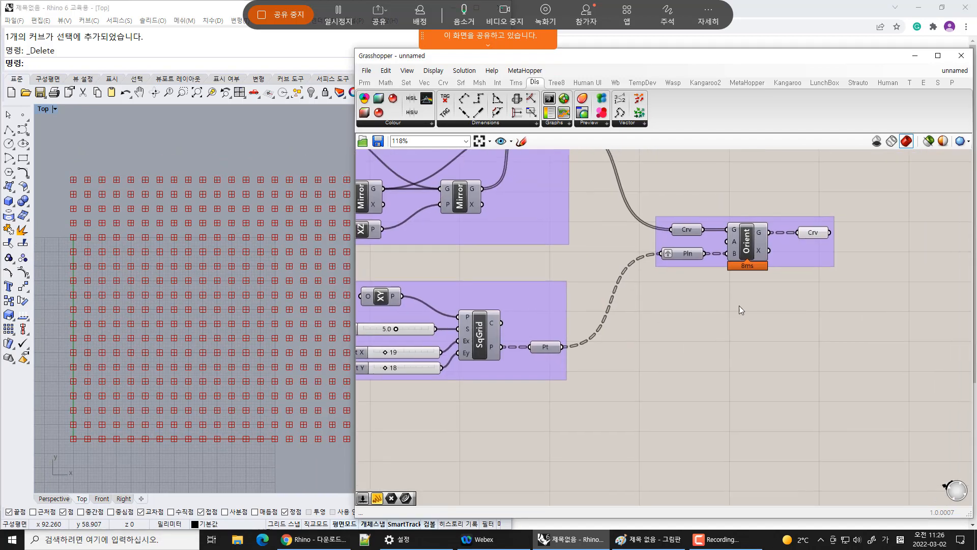
click(585, 539)
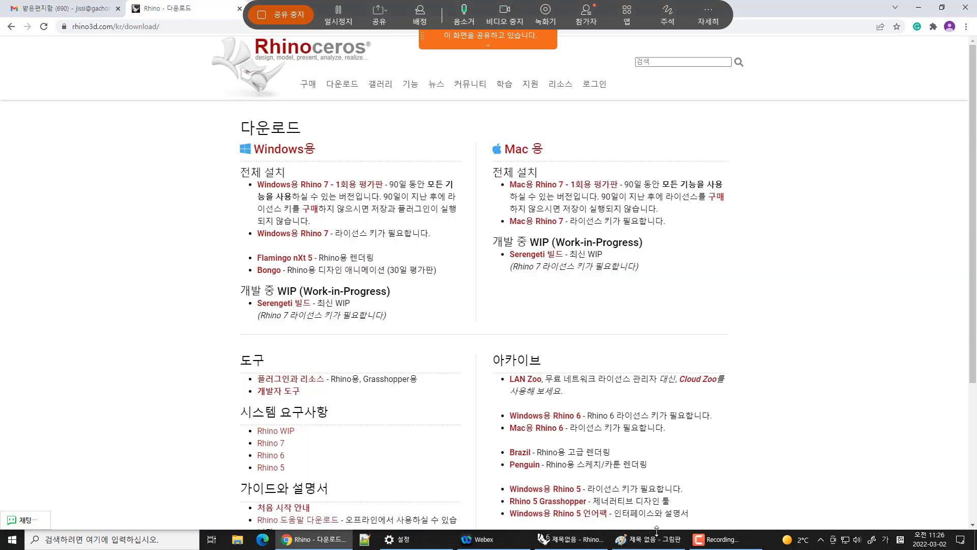
click(653, 537)
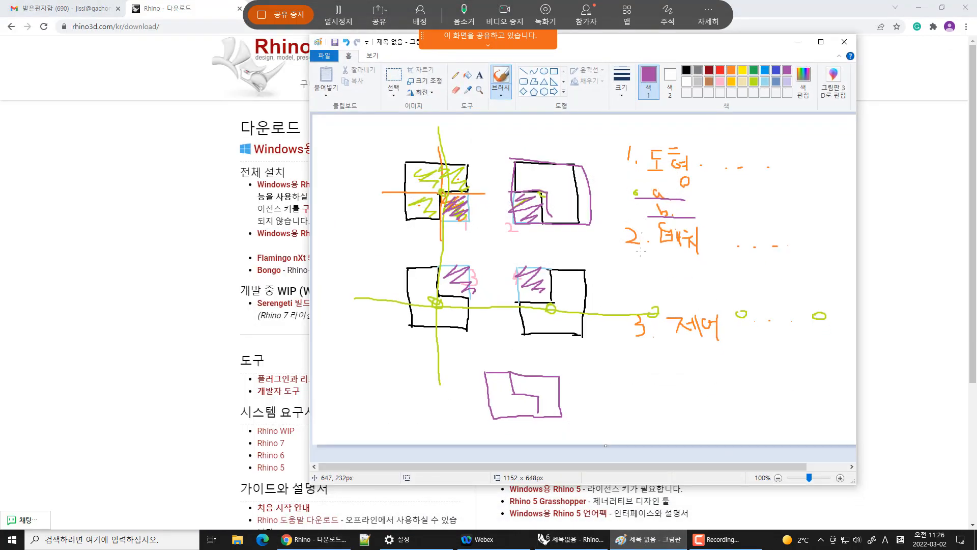
mouse_move(656, 293)
mouse_down()
mouse_move(787, 268)
mouse_move(654, 267)
mouse_move(656, 298)
mouse_up()
mouse_move(787, 272)
mouse_down()
mouse_move(796, 283)
mouse_move(786, 284)
mouse_move(814, 282)
mouse_up()
drag(812, 276, 808, 294)
drag(799, 274, 822, 277)
mouse_move(834, 276)
mouse_down()
mouse_move(834, 284)
mouse_move(842, 277)
mouse_up()
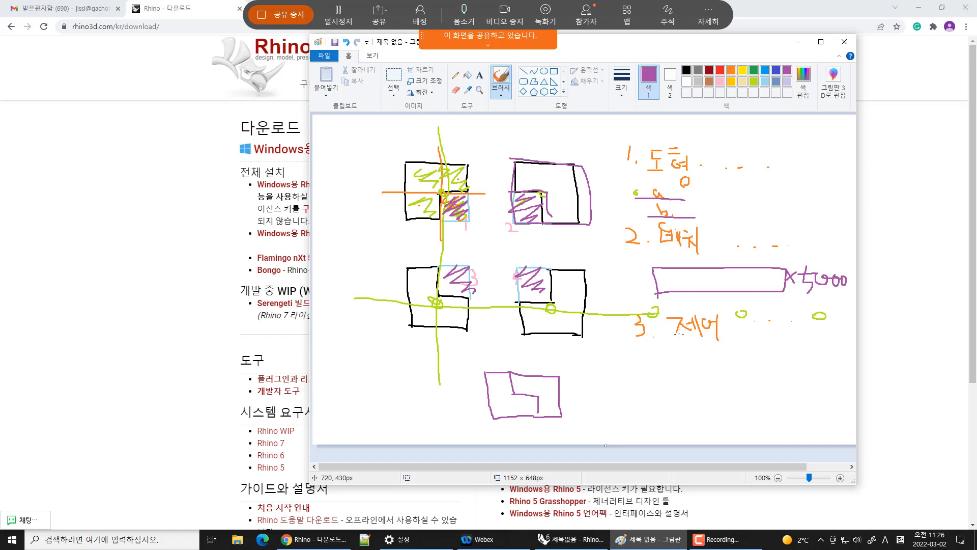
mouse_move(664, 344)
mouse_down()
mouse_move(707, 340)
mouse_move(768, 365)
mouse_move(672, 343)
mouse_up()
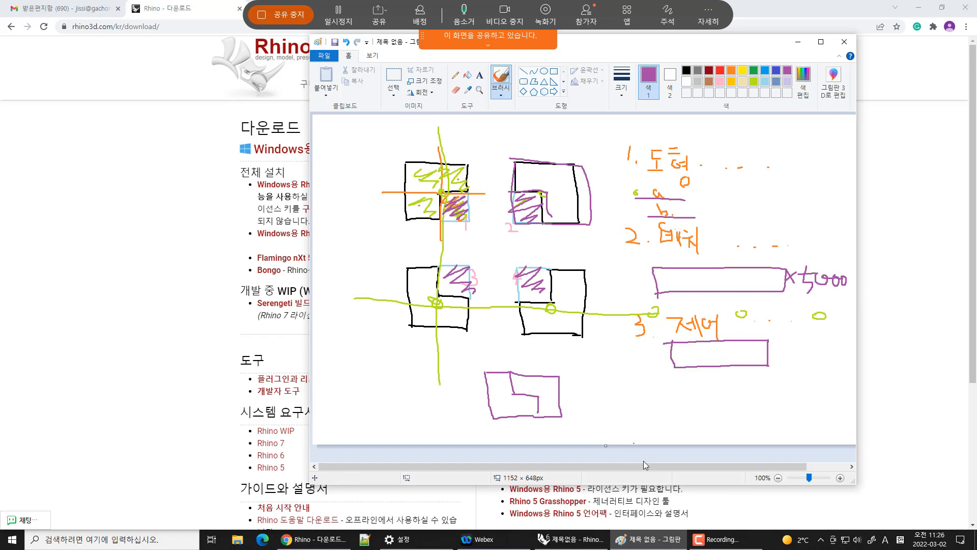
Back in Grasshopper, add a Curve parameter and connect the Orient component's geometry output to it
click(570, 539)
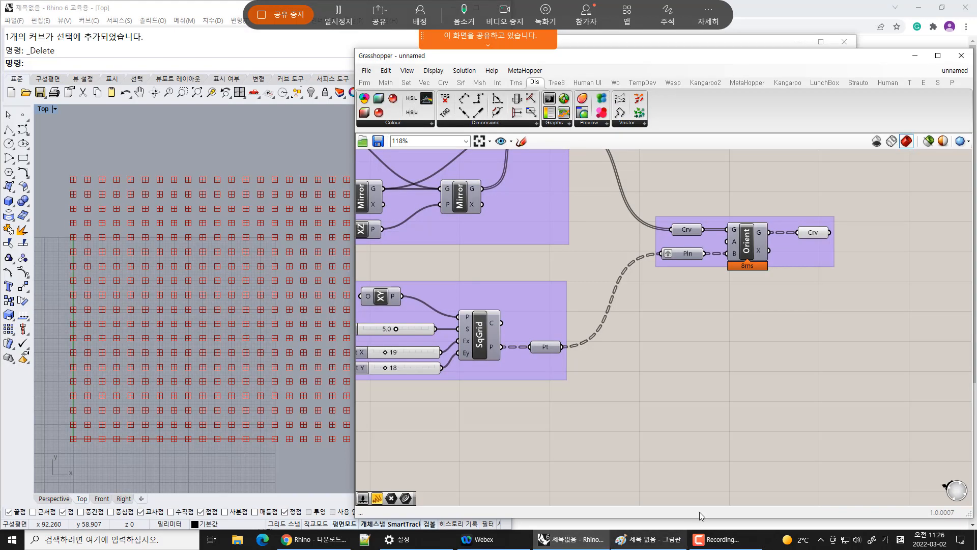
right_drag(459, 276, 444, 248)
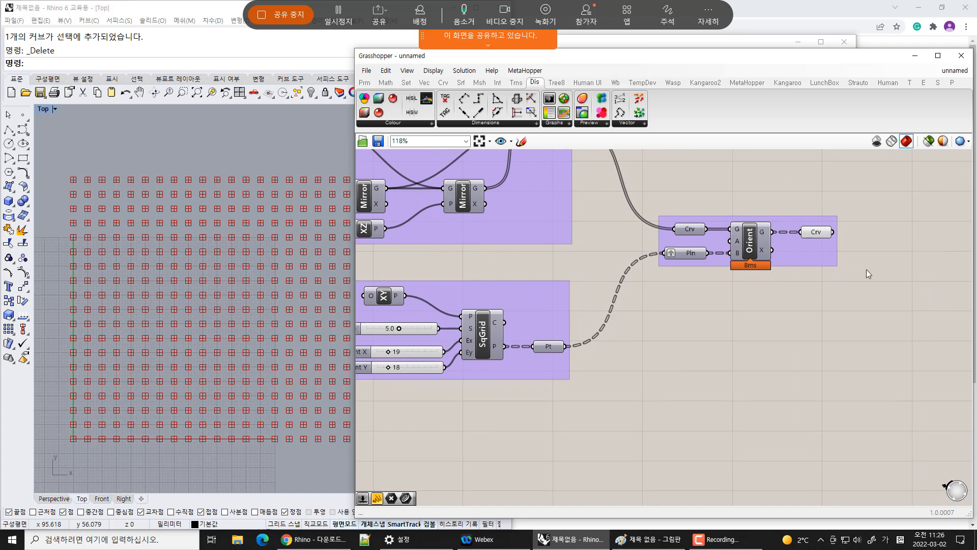
right_drag(867, 272, 806, 251)
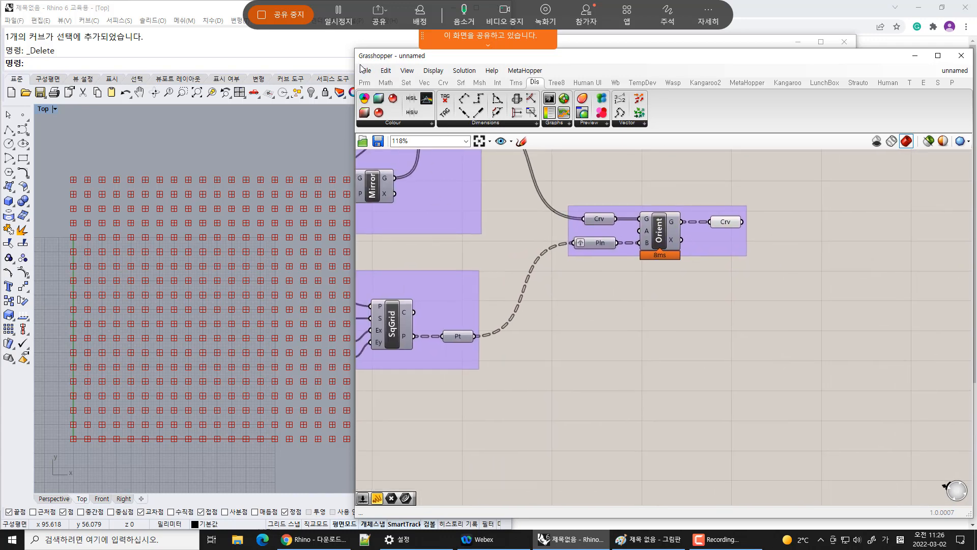
click(444, 83)
click(365, 83)
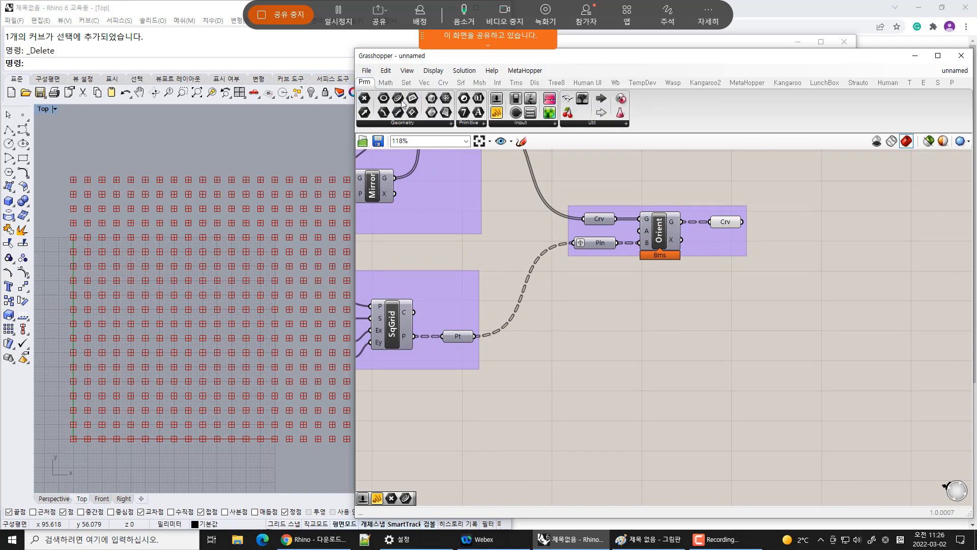
drag(398, 98, 856, 225)
drag(744, 223, 849, 220)
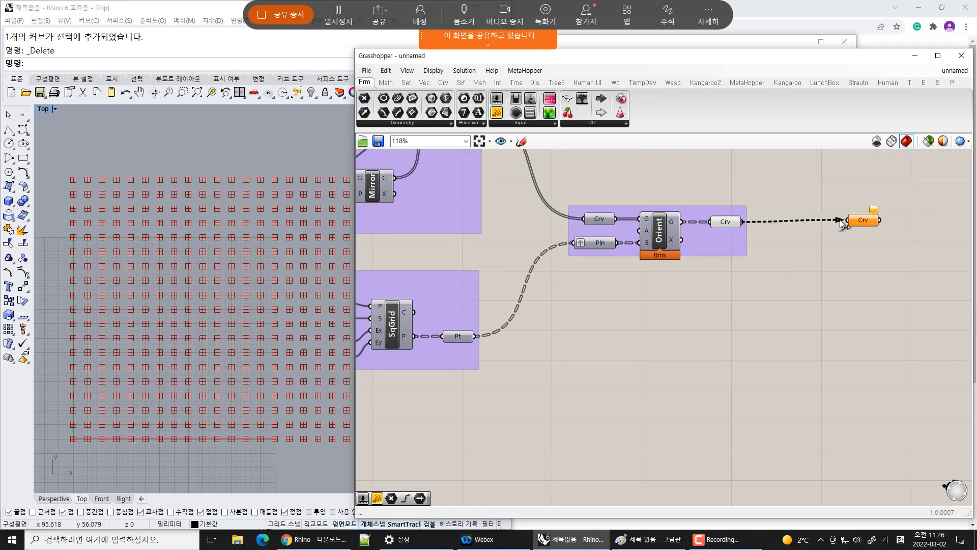
Add a panel fed by the new Curve parameter and enlarge it to list its data
right_drag(864, 252, 707, 271)
drag(582, 98, 803, 203)
drag(725, 240, 742, 203)
drag(847, 233, 842, 357)
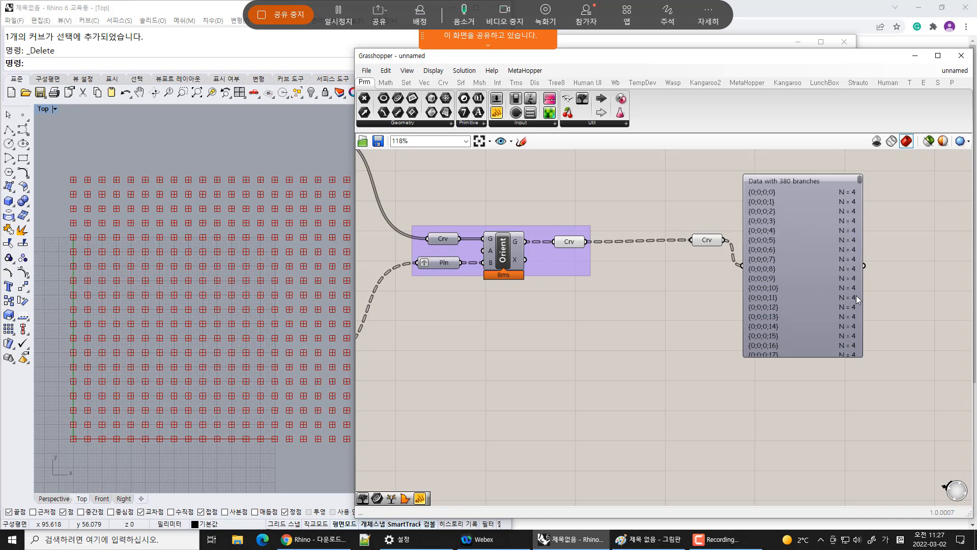
Move the data panel further to the right of the Curve parameter
mouse_move(863, 179)
mouse_down()
mouse_move(866, 385)
mouse_move(865, 165)
mouse_up()
scroll(780, 192, up, 5)
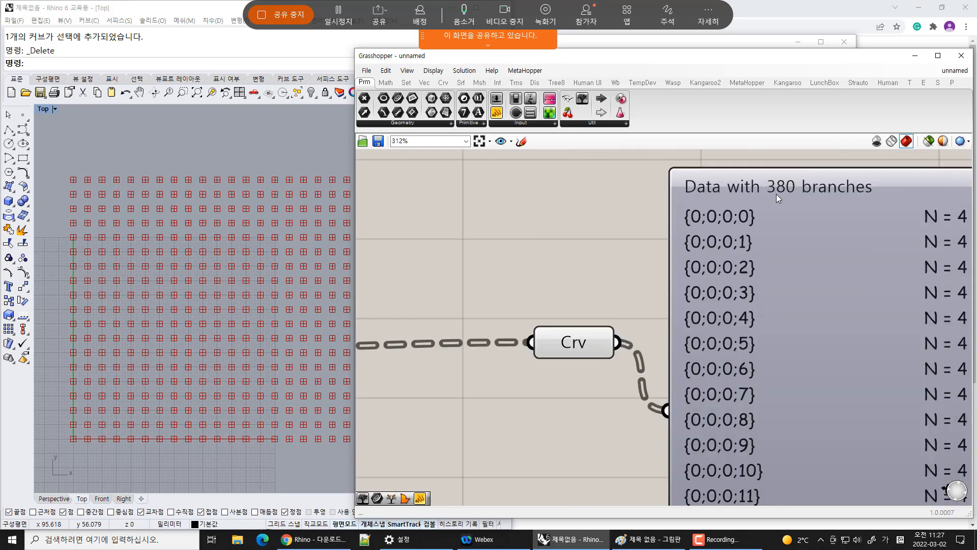
scroll(656, 295, down, 3)
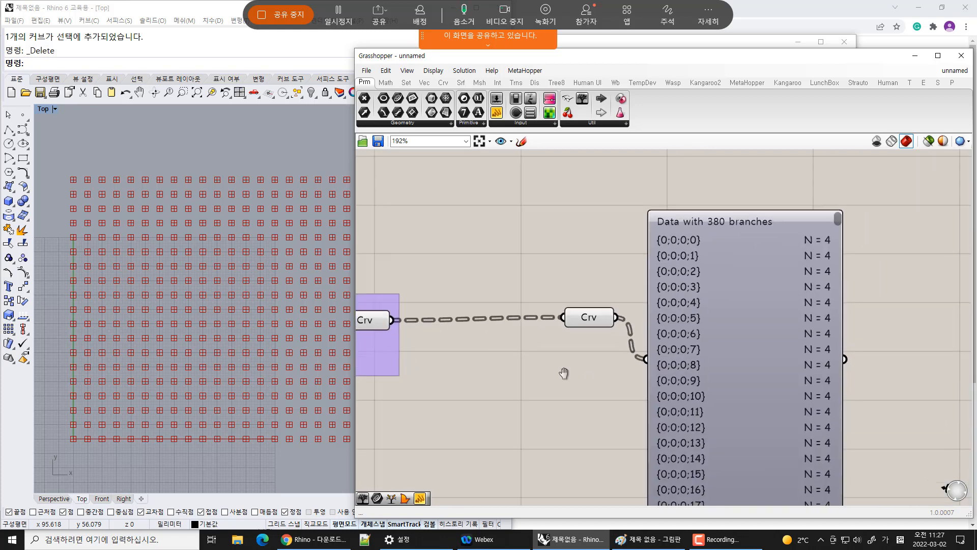
click(550, 296)
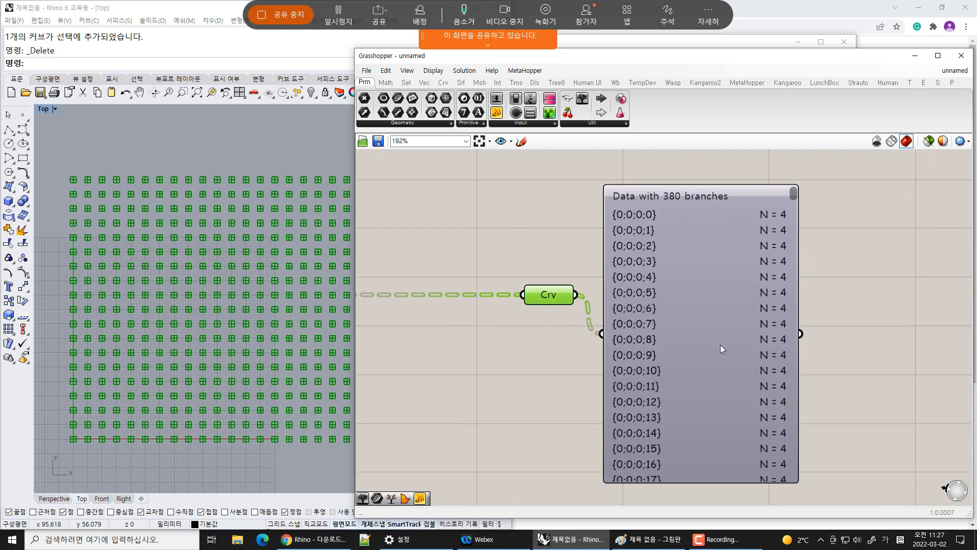
drag(719, 345, 755, 342)
click(889, 280)
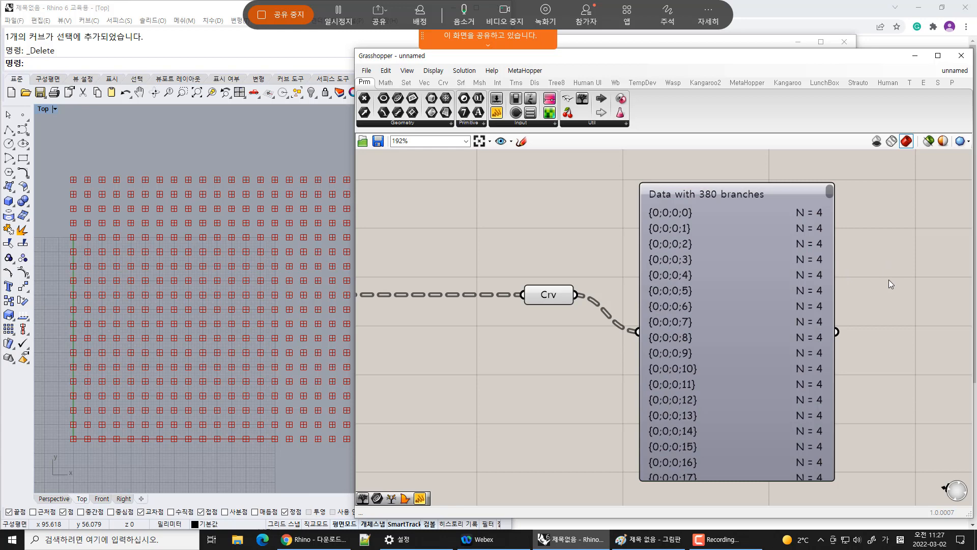
drag(760, 337, 850, 338)
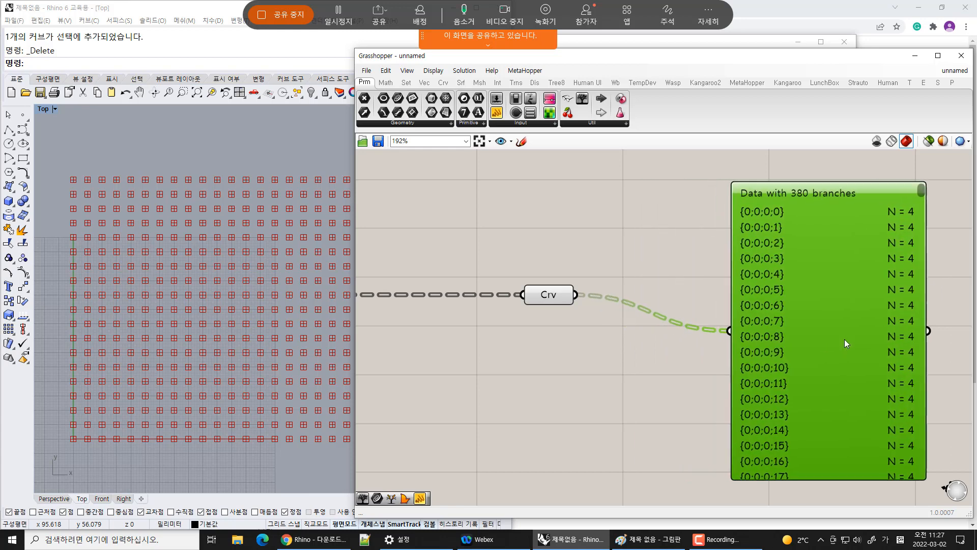
Search for random and place a Random component below the Curve parameter
double_click(606, 372)
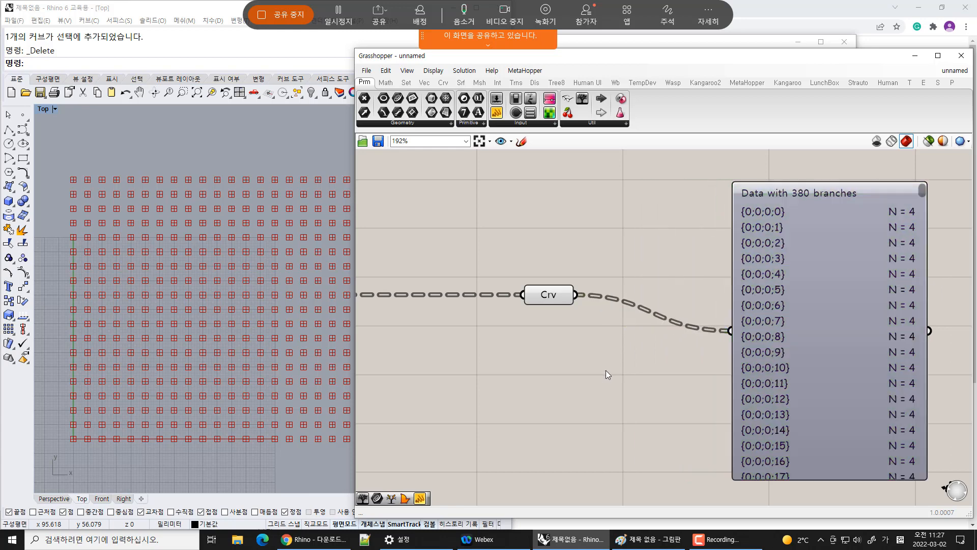
click(667, 259)
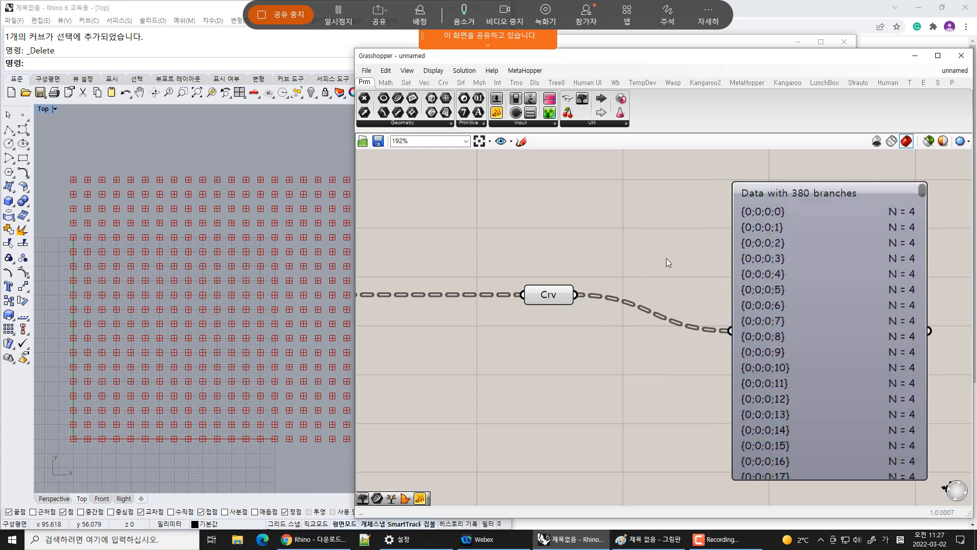
double_click(654, 345)
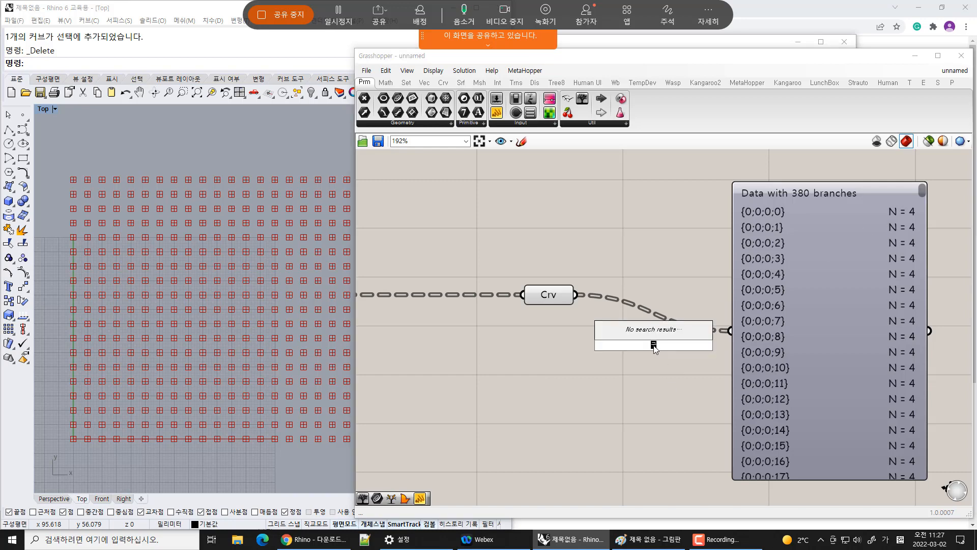
key(BackSpace)
key(Hangul)
text(random)
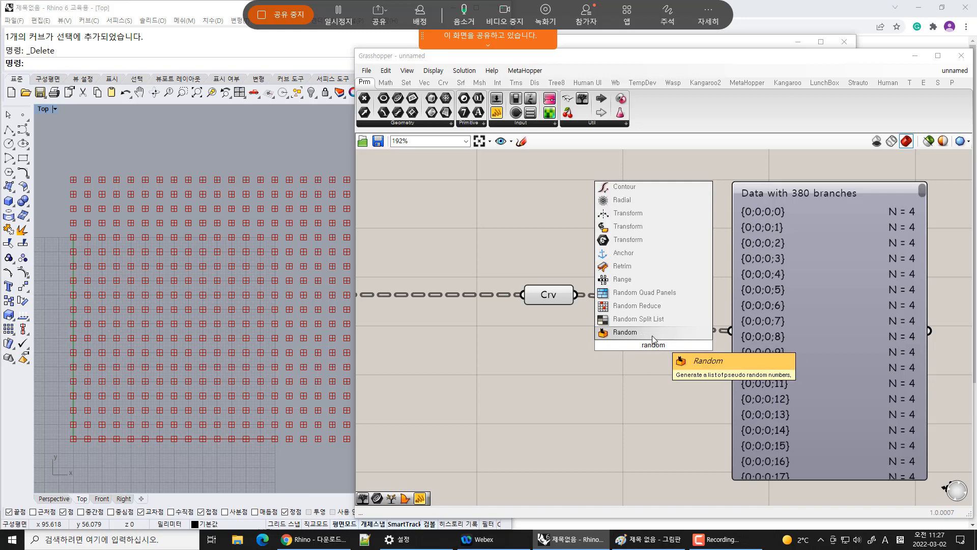
click(653, 335)
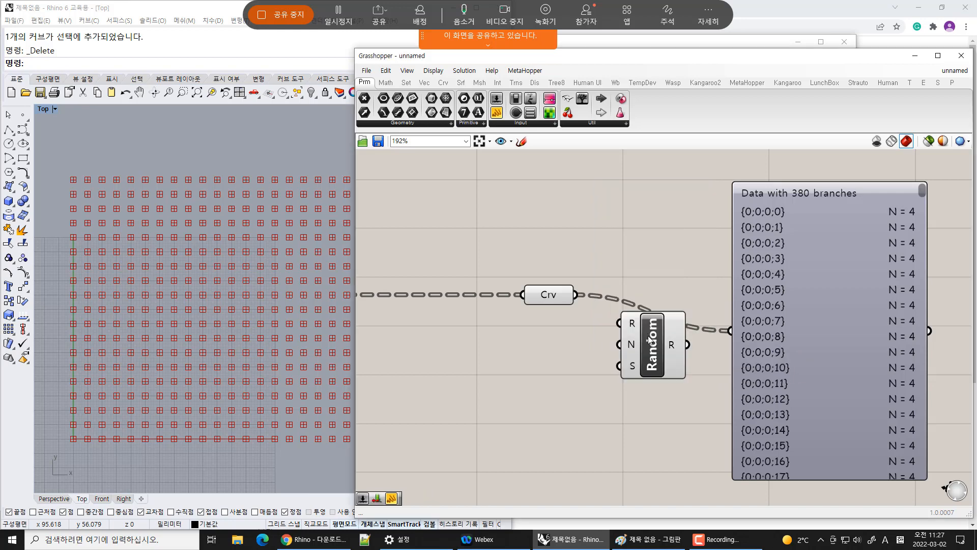
Attach a panel to the Random component's output to display its values
drag(657, 359, 677, 393)
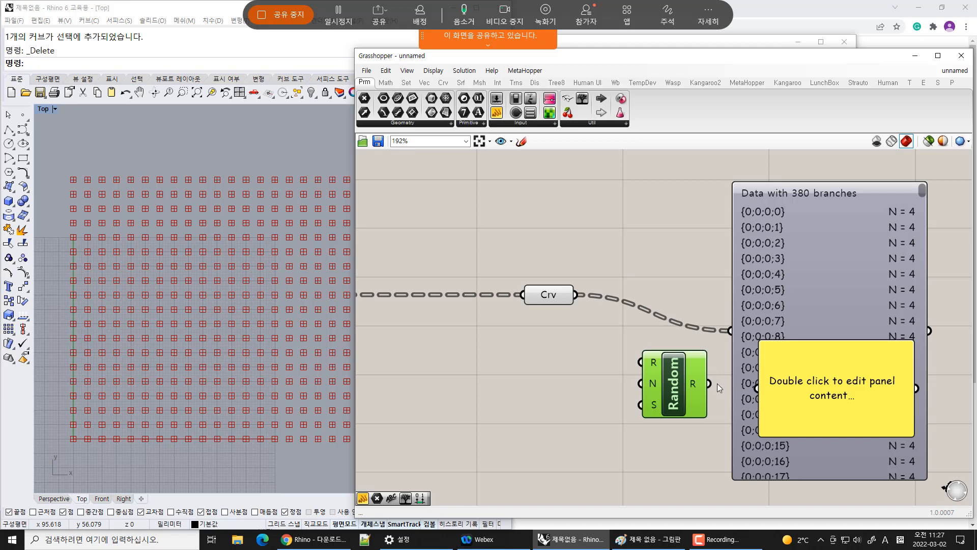
drag(709, 384, 807, 392)
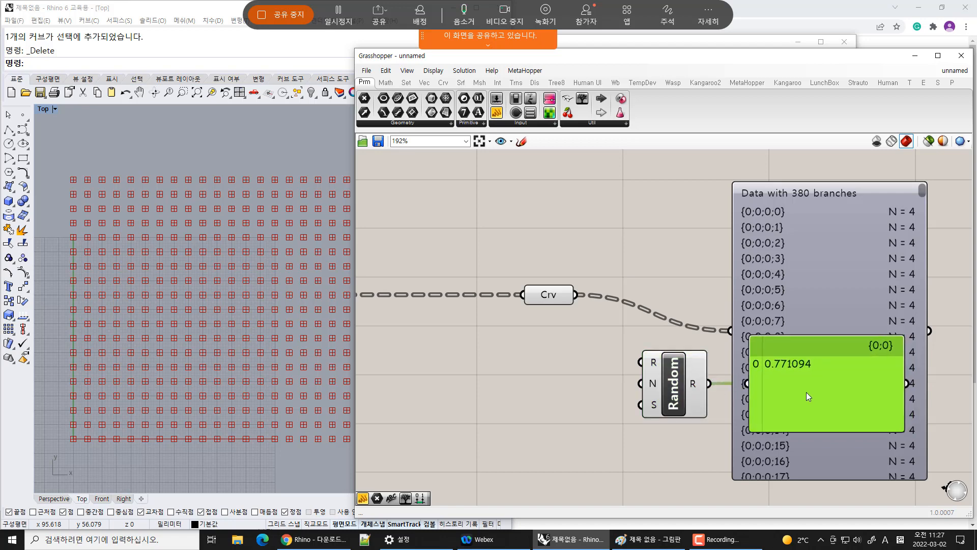
drag(843, 440, 933, 358)
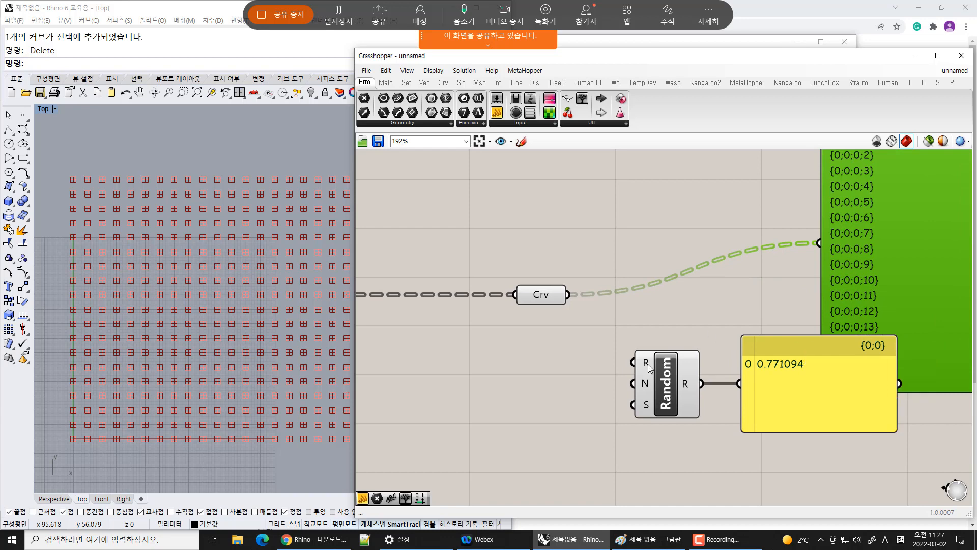
Create a number slider of 52 and connect it to the Random component's seed input
mouse_move(649, 367)
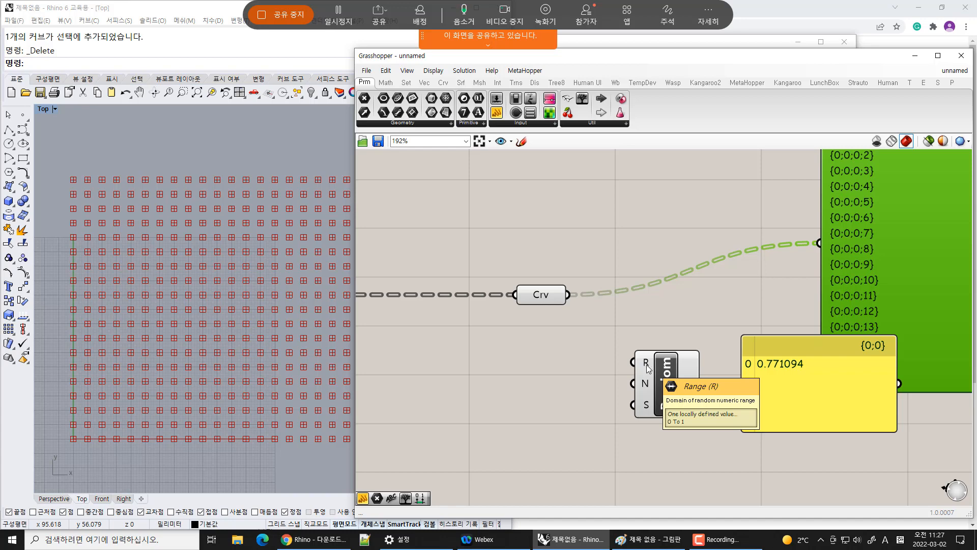
mouse_move(647, 391)
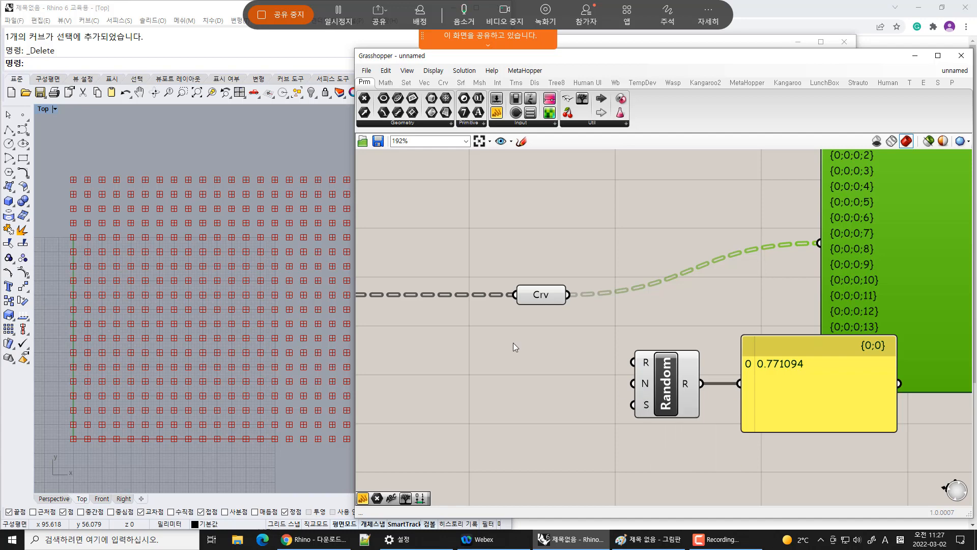
double_click(525, 386)
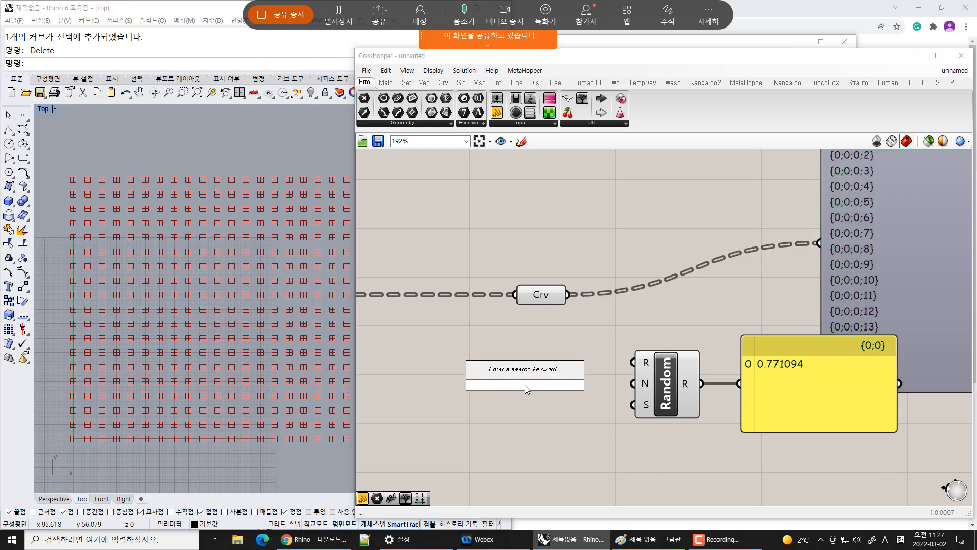
text(52)
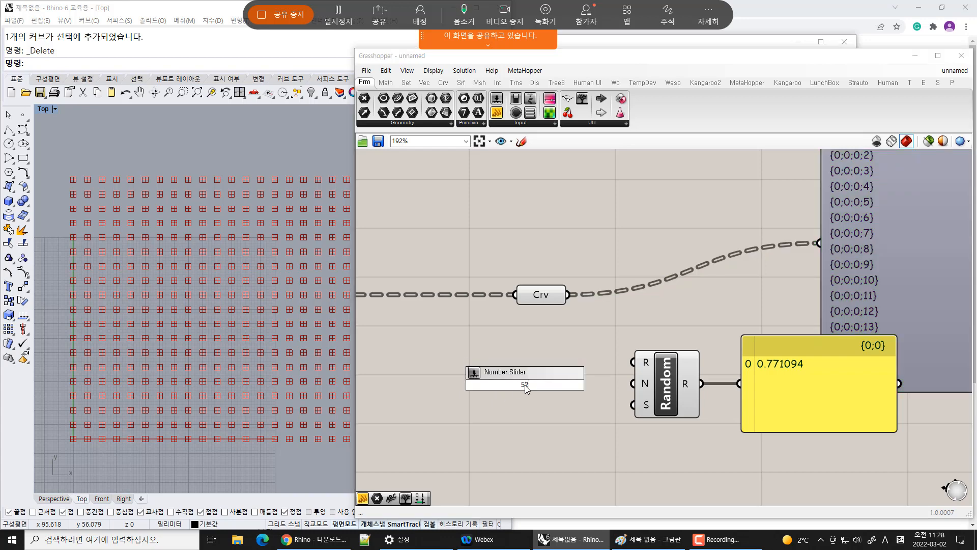
key(Return)
drag(633, 405, 593, 407)
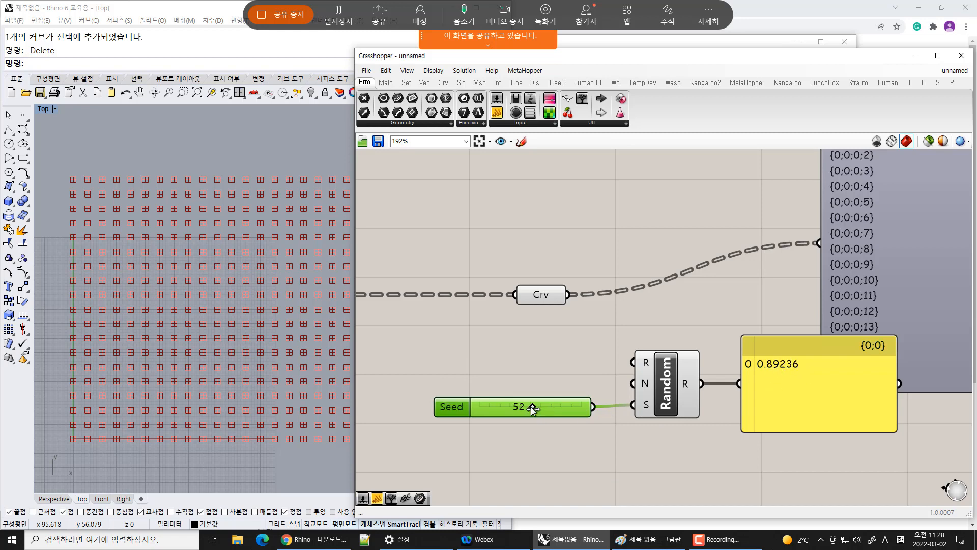
Set the seed slider to 31 and move it lower beside the Random component
drag(531, 407, 514, 405)
mouse_move(516, 410)
mouse_down()
mouse_move(487, 411)
mouse_move(588, 412)
mouse_move(516, 408)
mouse_up()
click(555, 463)
drag(548, 404, 527, 416)
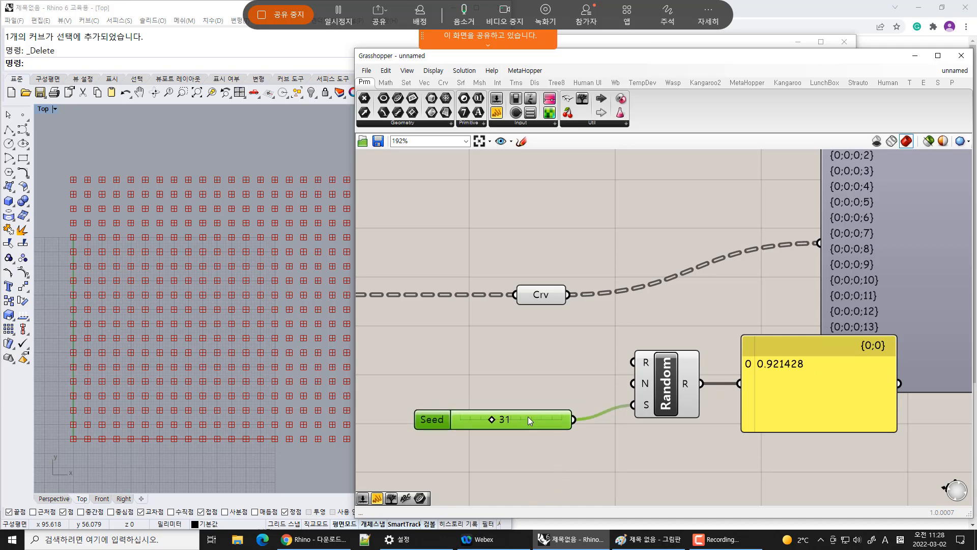
Create a number slider of 3 and connect it to the Random component's number input
click(549, 374)
double_click(519, 372)
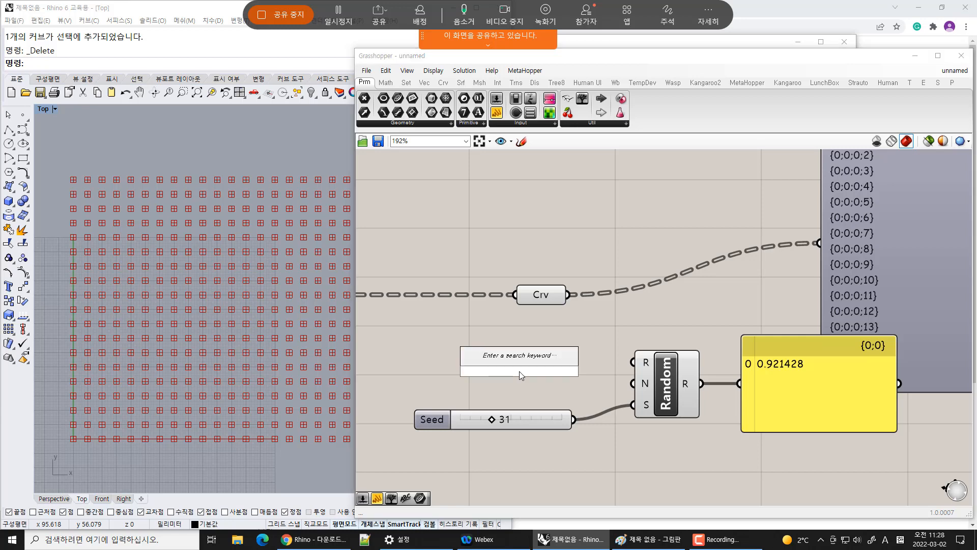
text(3)
key(Return)
drag(634, 385, 543, 380)
drag(793, 392, 794, 402)
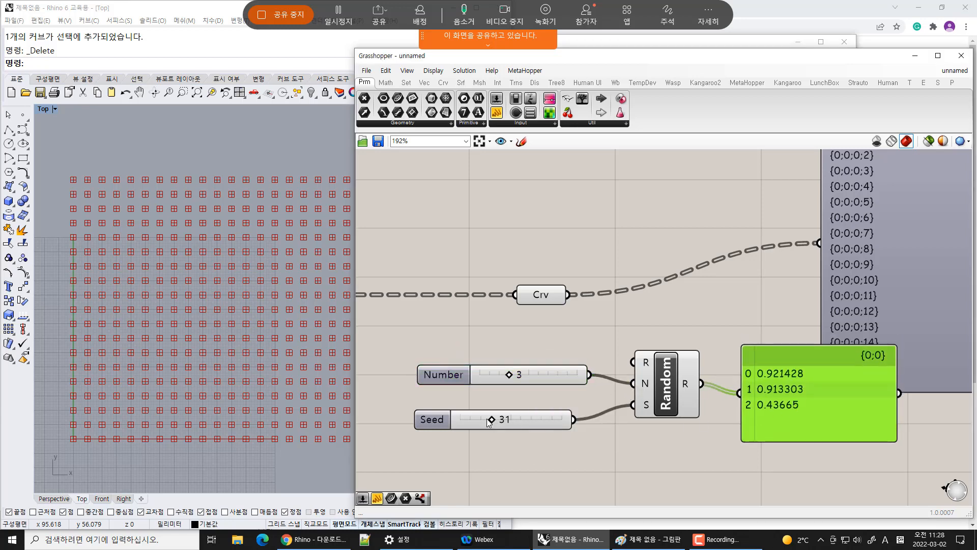
Set the seed slider to 41 and move the number slider down next to it
drag(487, 419, 516, 420)
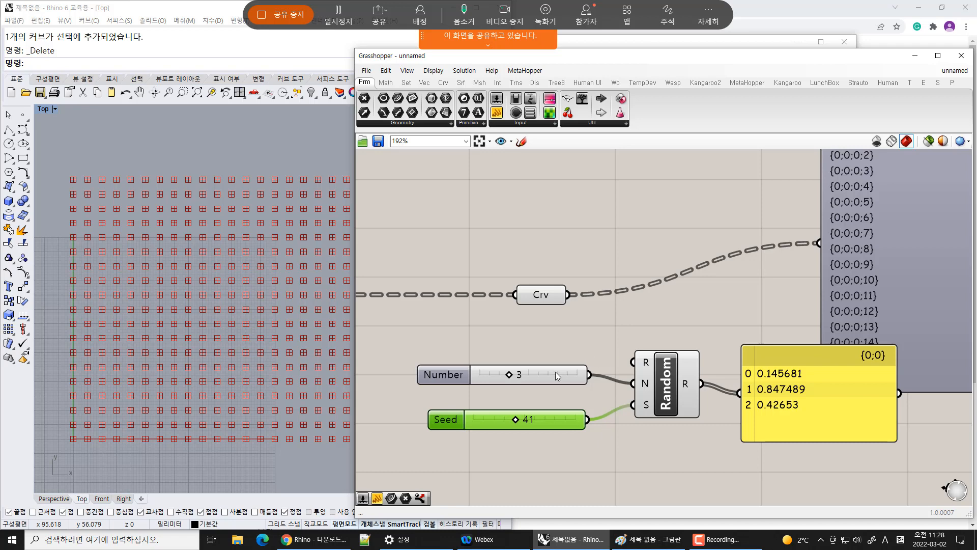
drag(556, 375, 551, 399)
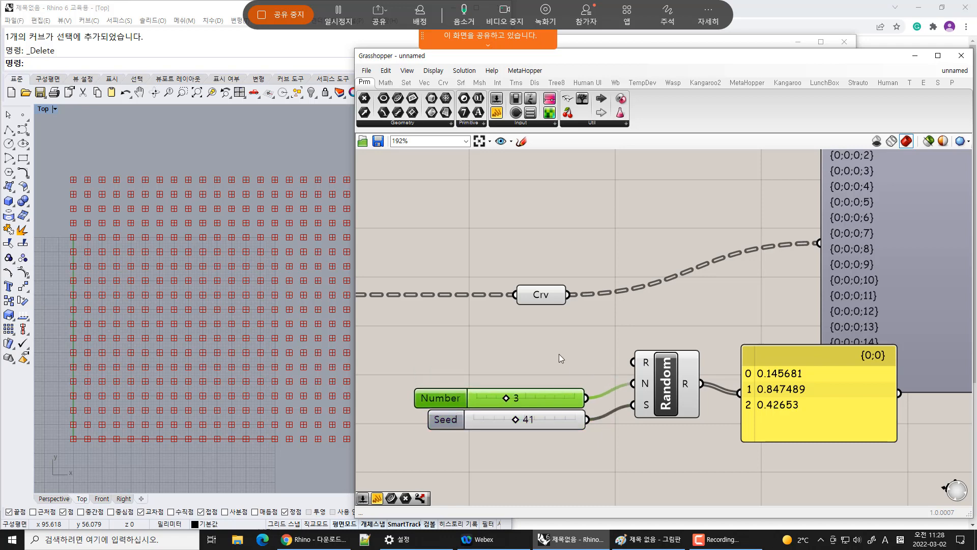
scroll(200, 299, up, 10)
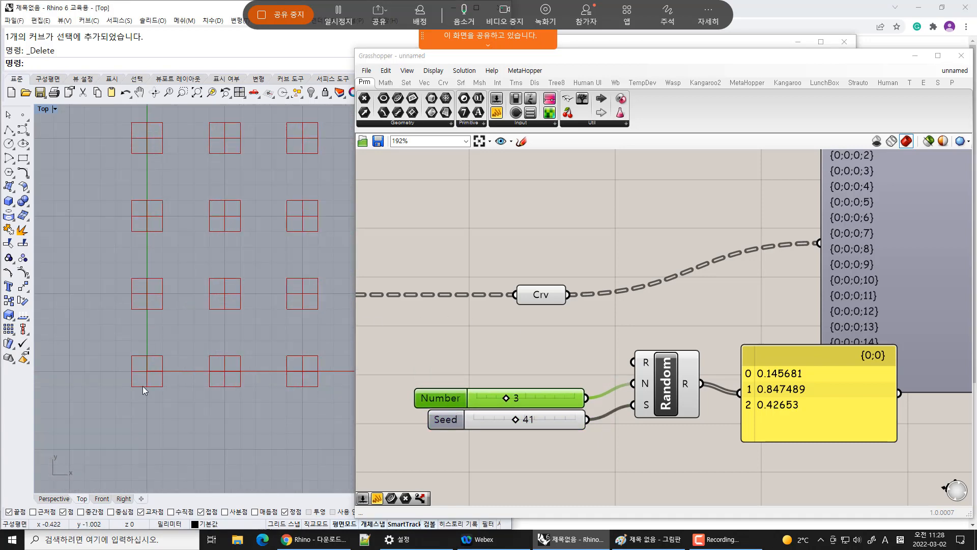
scroll(143, 386, up, 3)
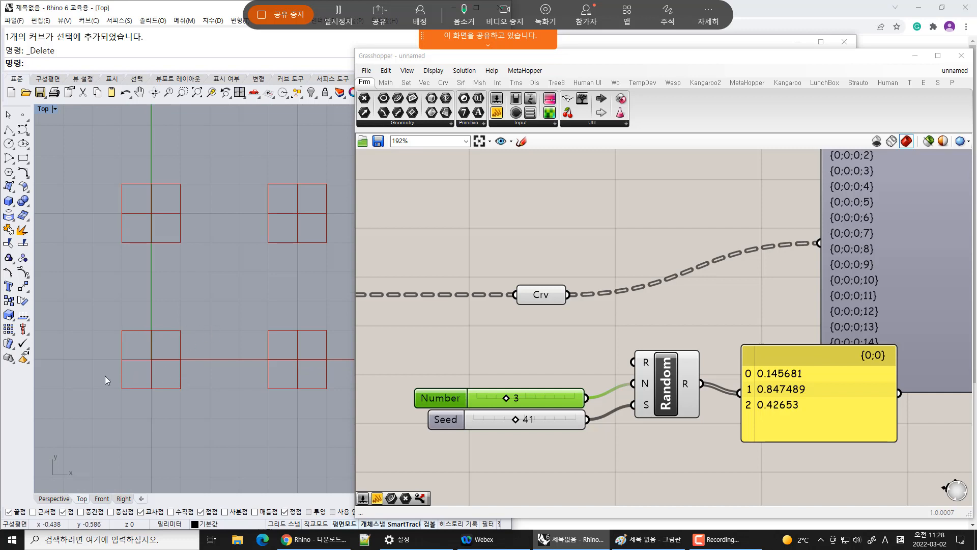
right_drag(661, 376, 638, 319)
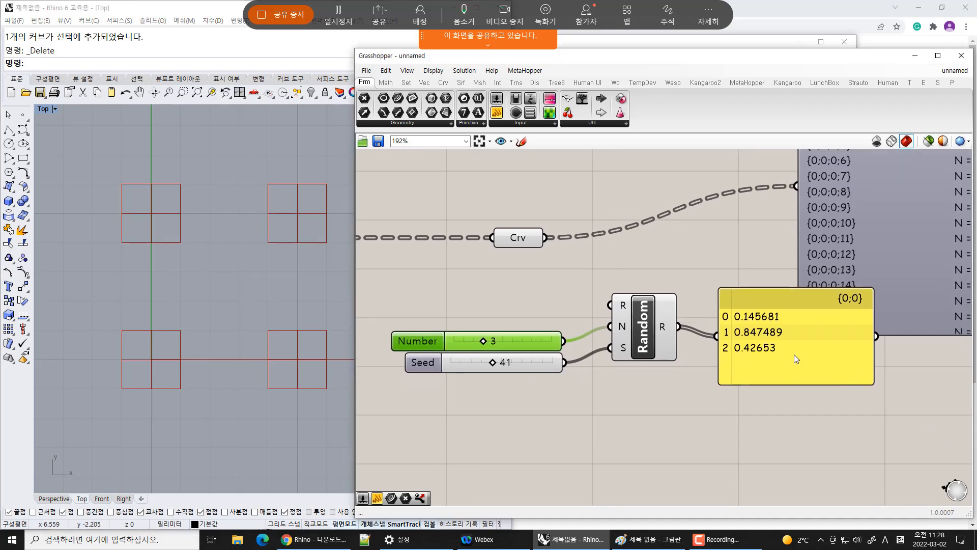
drag(796, 359, 817, 357)
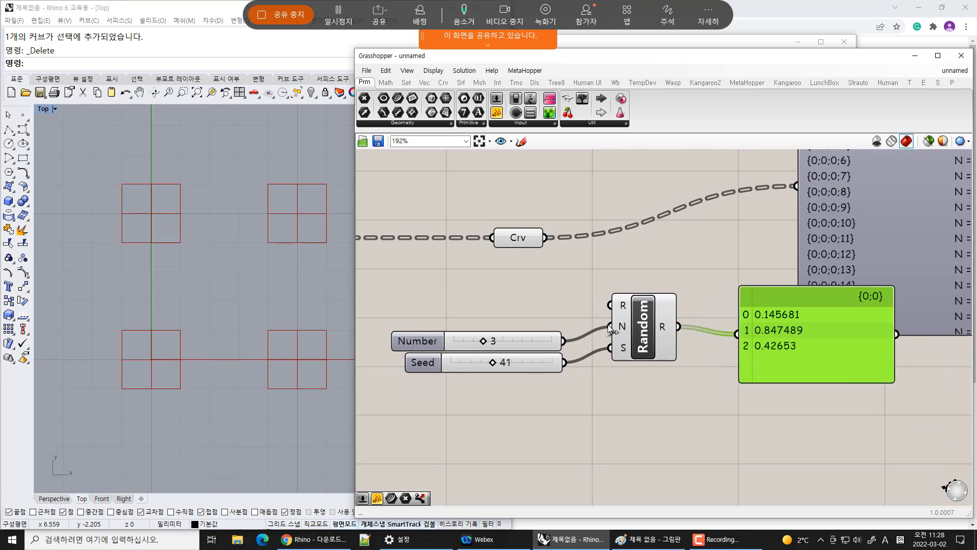
Add a Construct Domain component and connect its output to the Random component's range input
click(385, 83)
drag(364, 99, 611, 305)
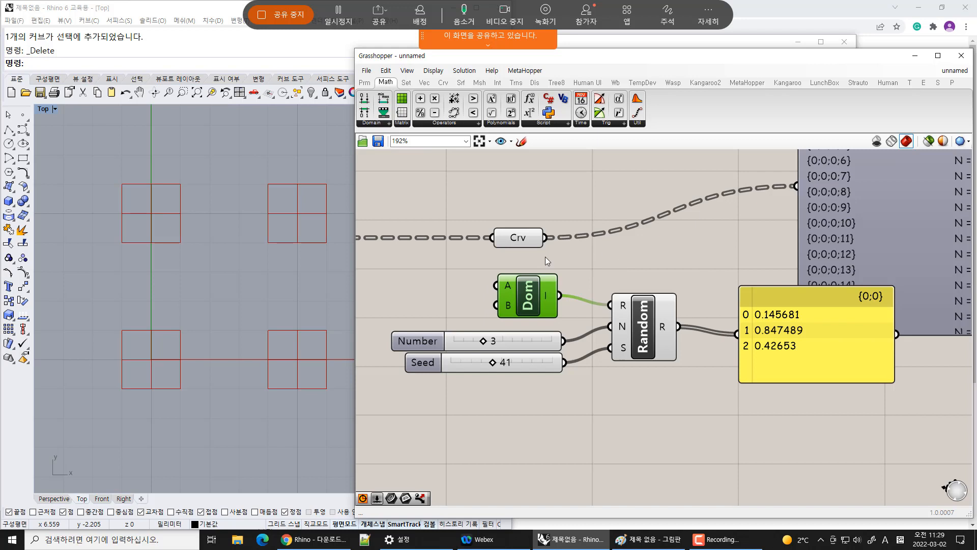
right_drag(449, 302, 503, 298)
double_click(500, 297)
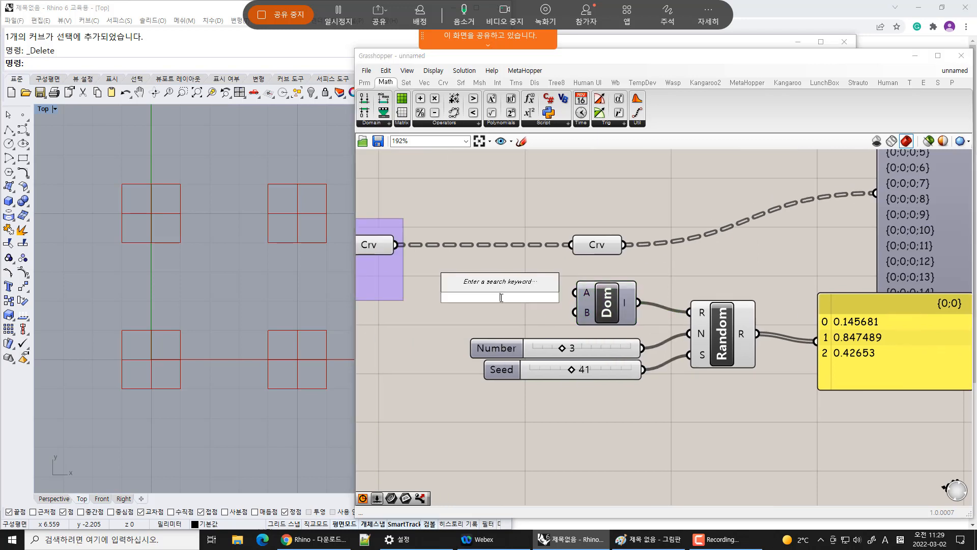
text(3)
key(Return)
drag(532, 297, 516, 311)
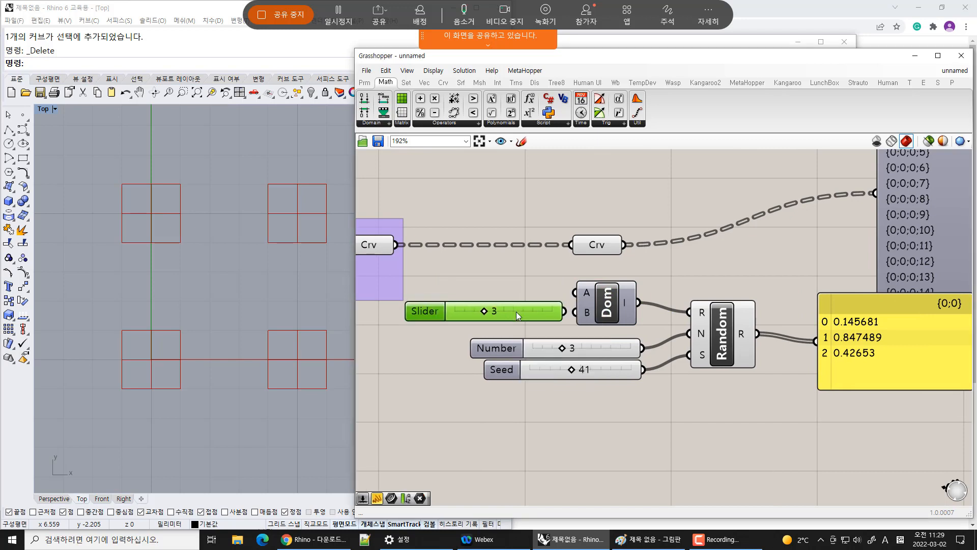
key(Delete)
Add a panel containing 3, resize it, and connect it to the domain's end input B
double_click(515, 301)
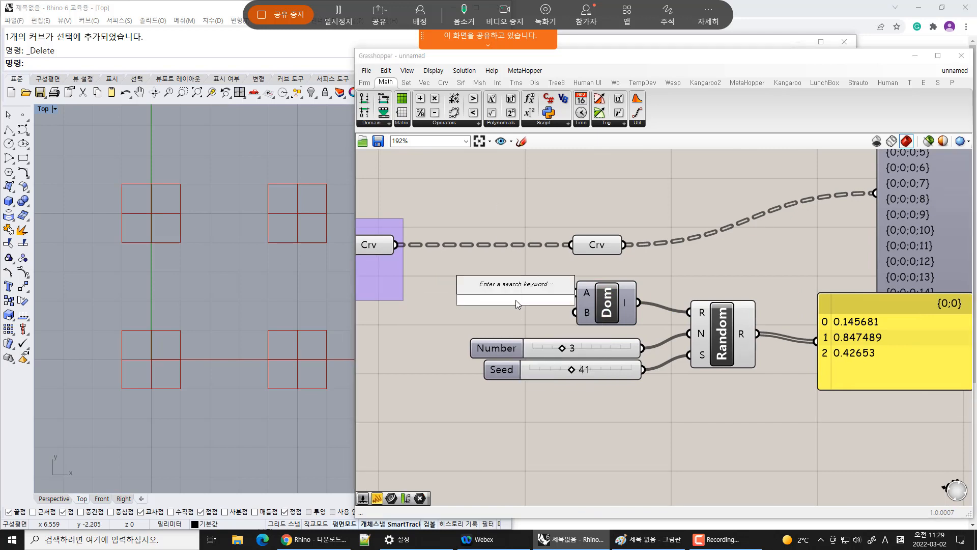
text(")
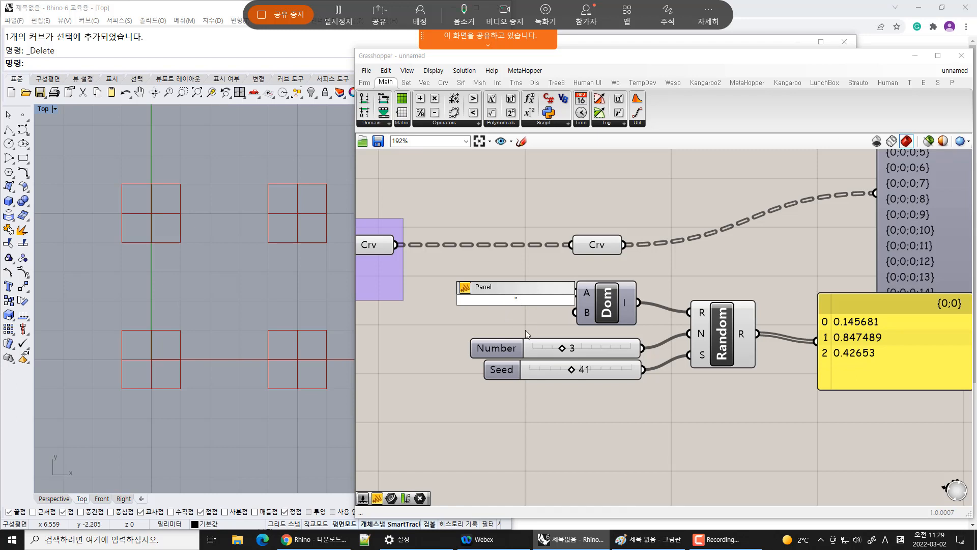
key(Return)
drag(532, 315, 490, 295)
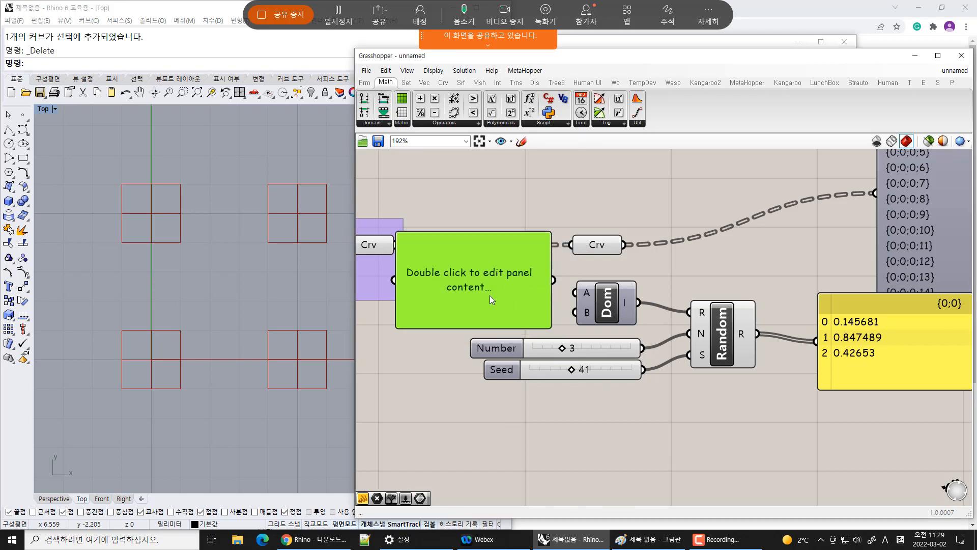
double_click(489, 295)
text(3)
key(Return)
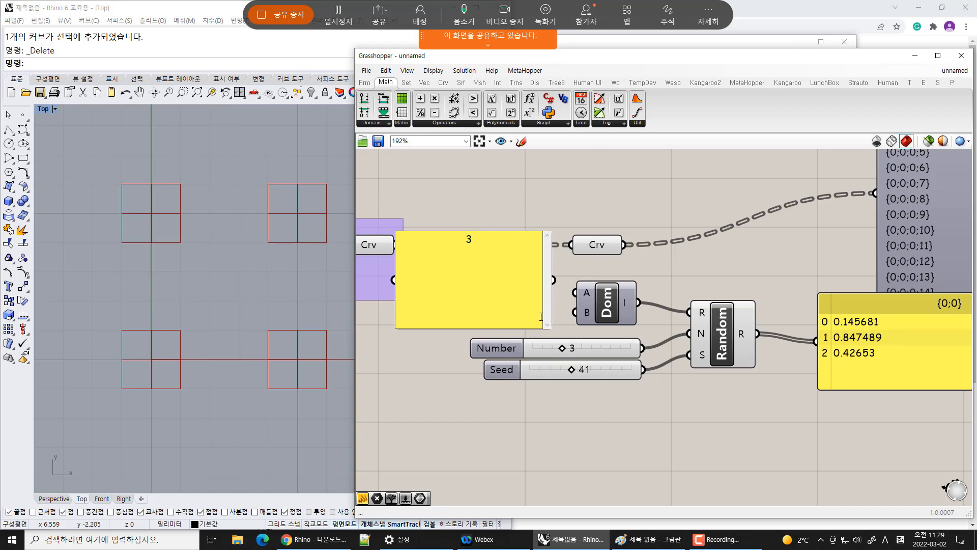
click(524, 203)
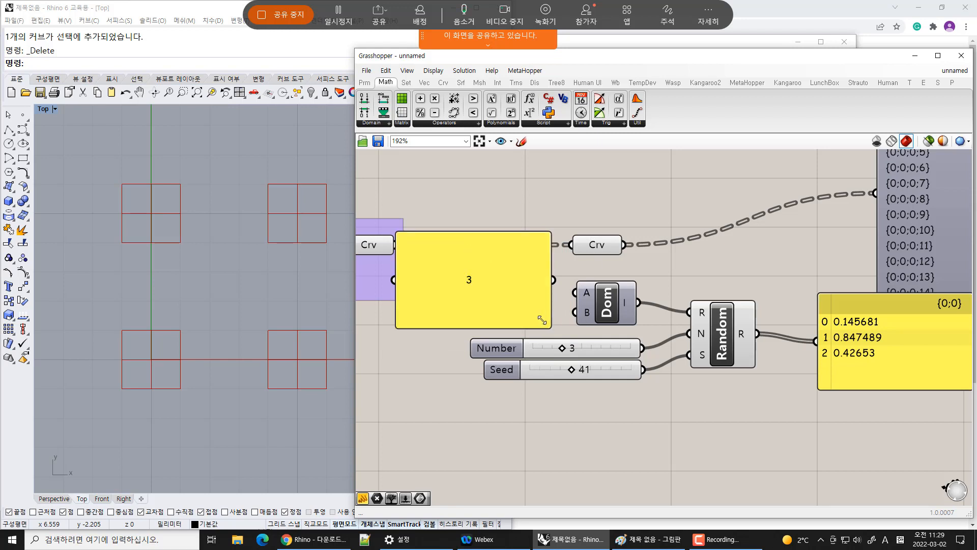
drag(546, 326, 528, 315)
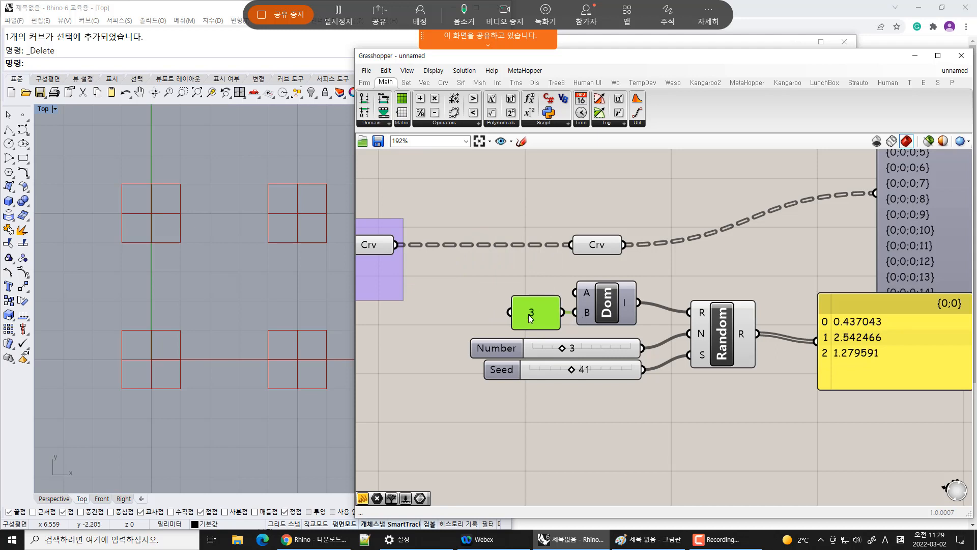
Set the seed slider to 54
mouse_move(627, 301)
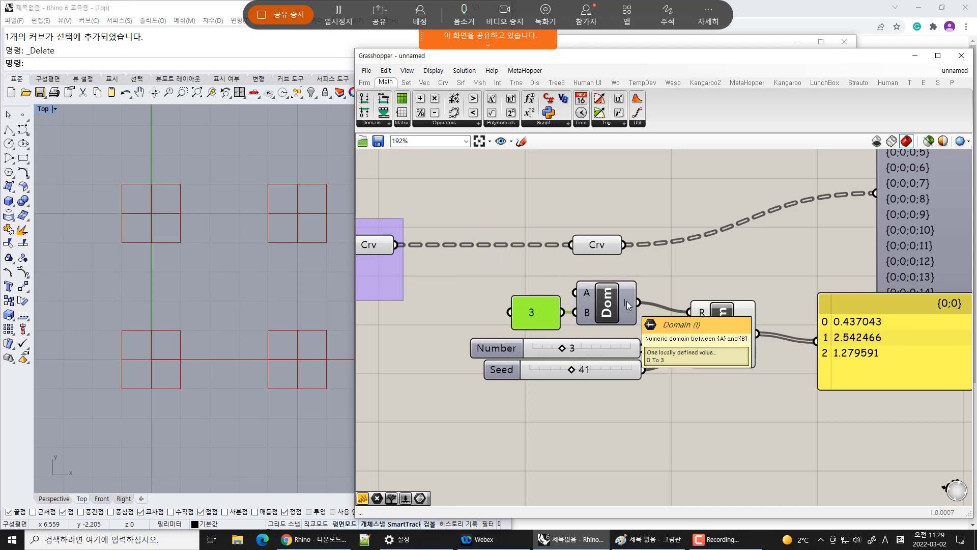
click(625, 414)
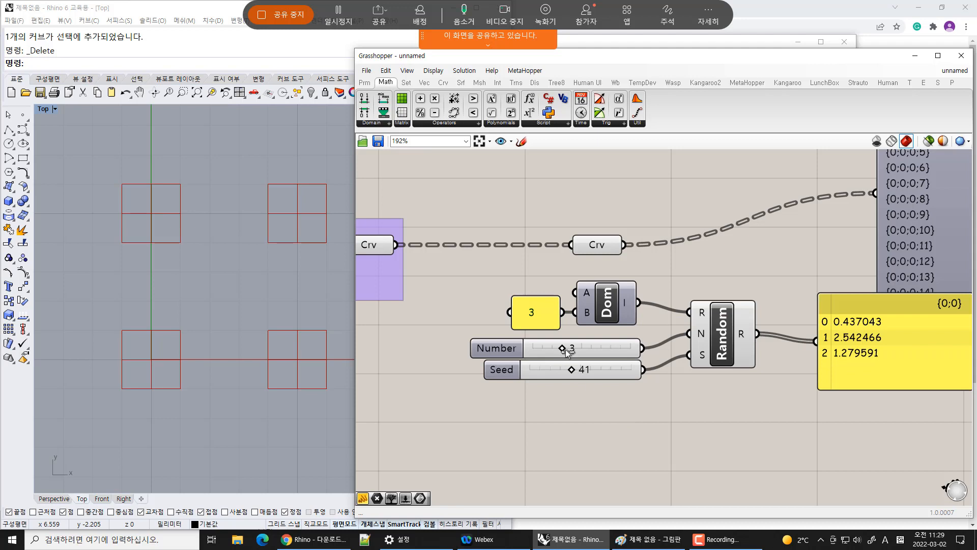
drag(561, 349, 587, 372)
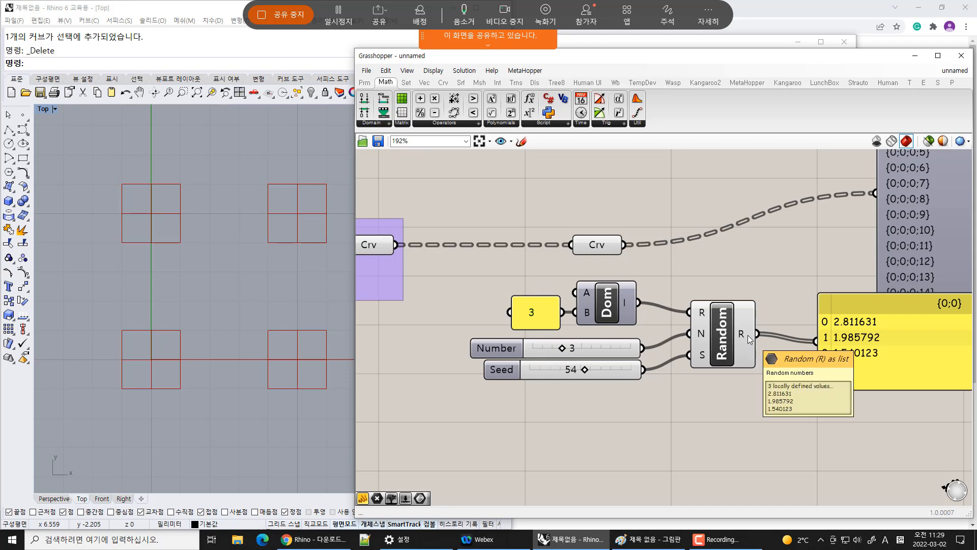
Detach the domain and its panel from Random, move them lower, and delete the Construct Domain component
ctrl+drag(630, 302, 501, 318)
drag(583, 309, 674, 441)
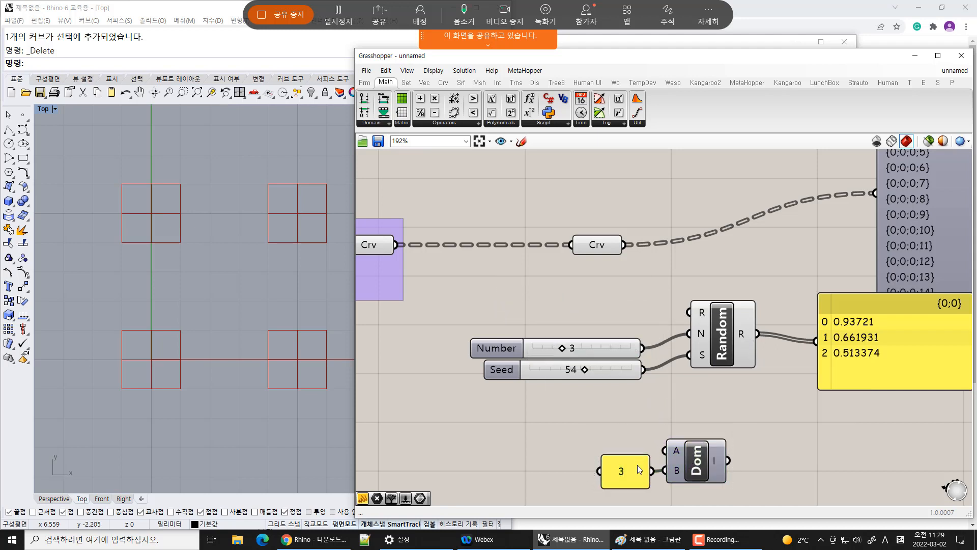
alt+drag(636, 474, 624, 427)
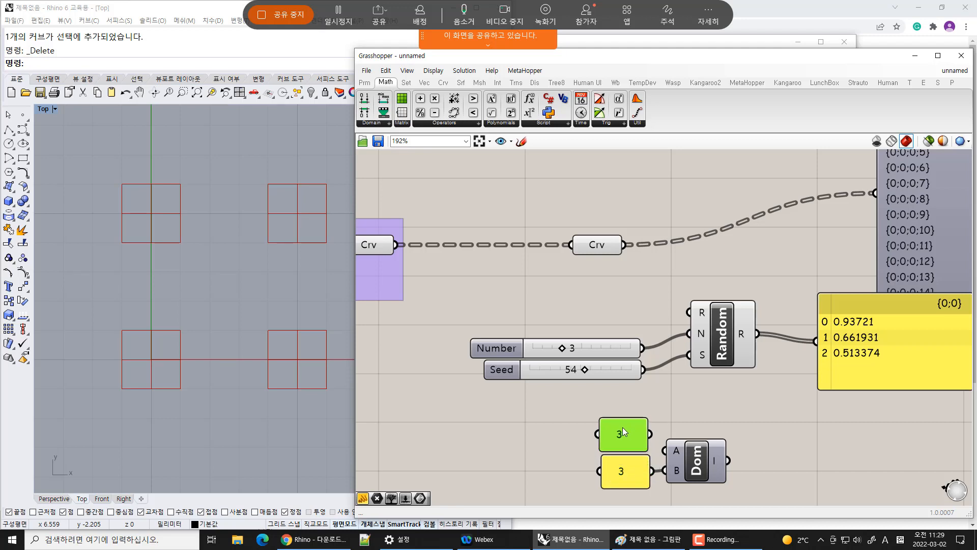
double_click(622, 427)
click(705, 500)
click(758, 422)
drag(751, 478, 622, 466)
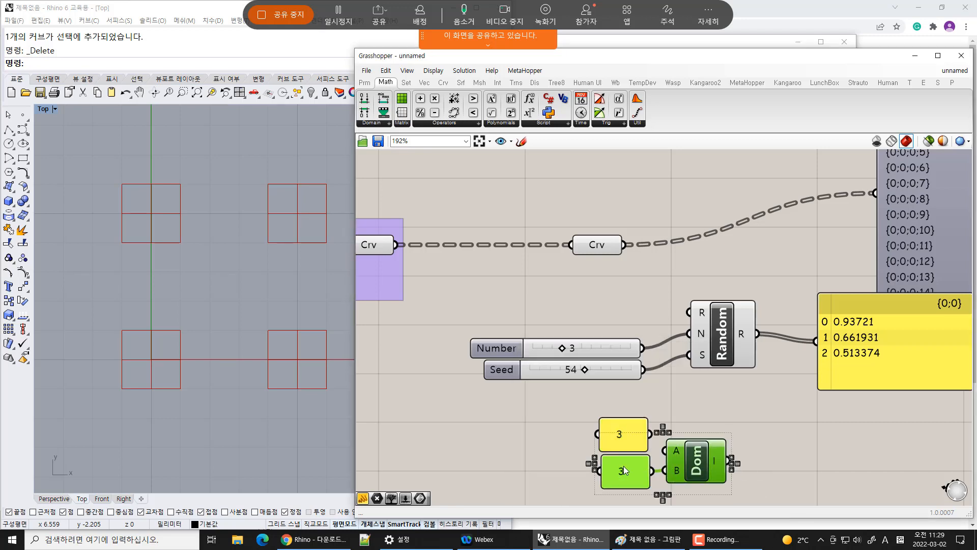
key(Delete)
Change the panel's text to 0 to 3 and move the panel to the right
double_click(630, 438)
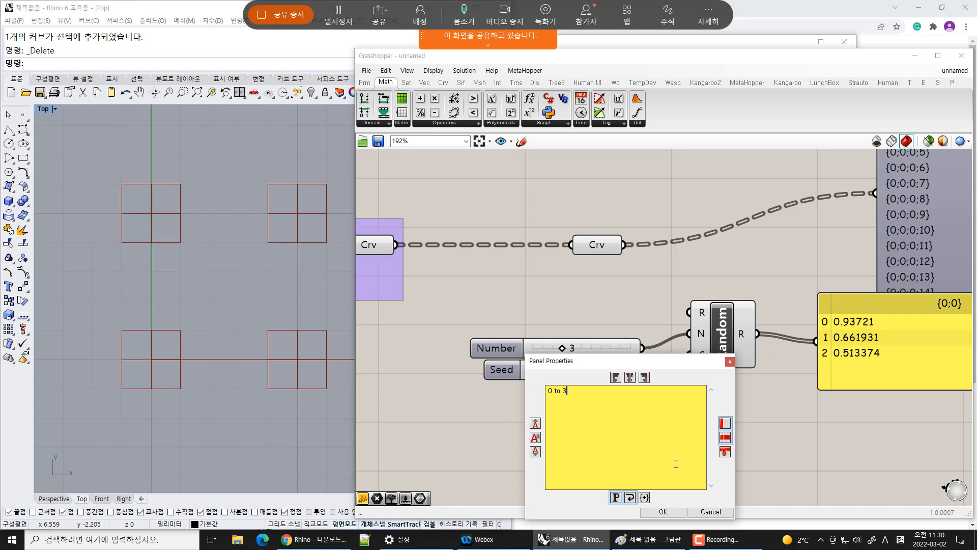
click(665, 512)
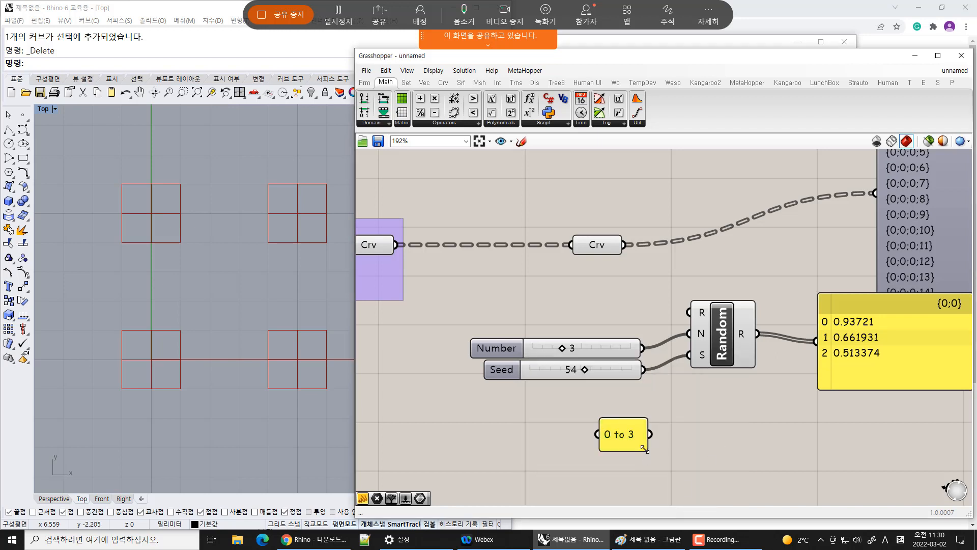
drag(645, 448, 733, 444)
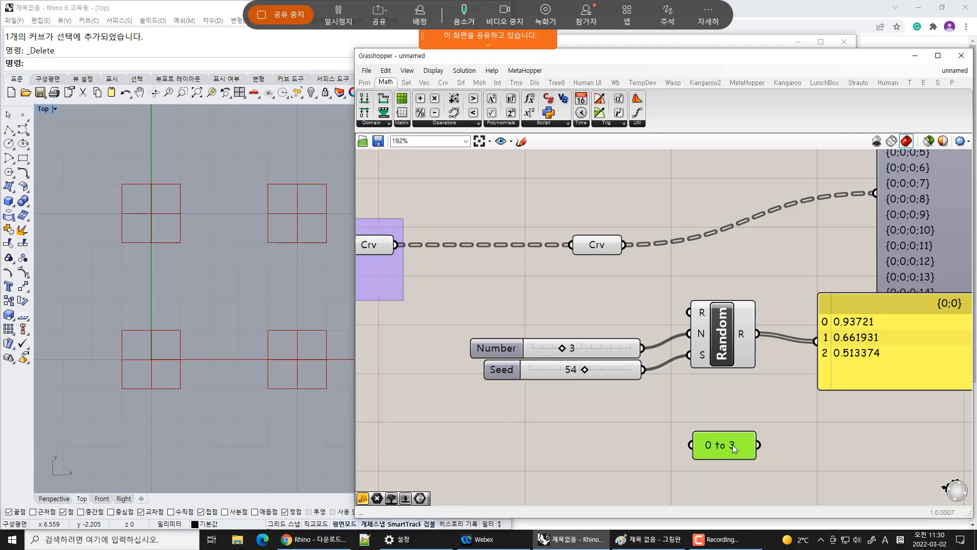
Add a Remap Numbers component, wiring Random's output to its V input and the 0 to 3 panel to T
right_drag(790, 387, 631, 331)
click(745, 281)
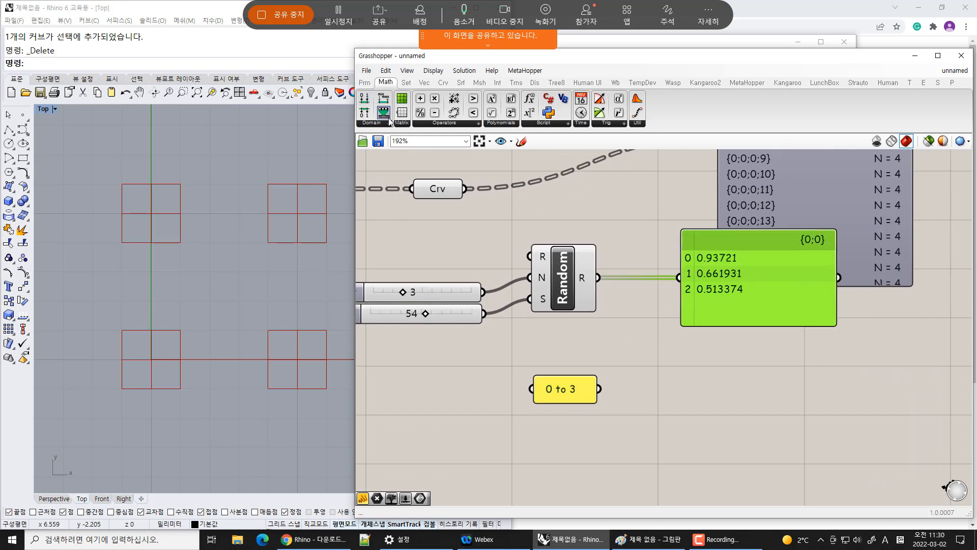
drag(387, 115, 702, 382)
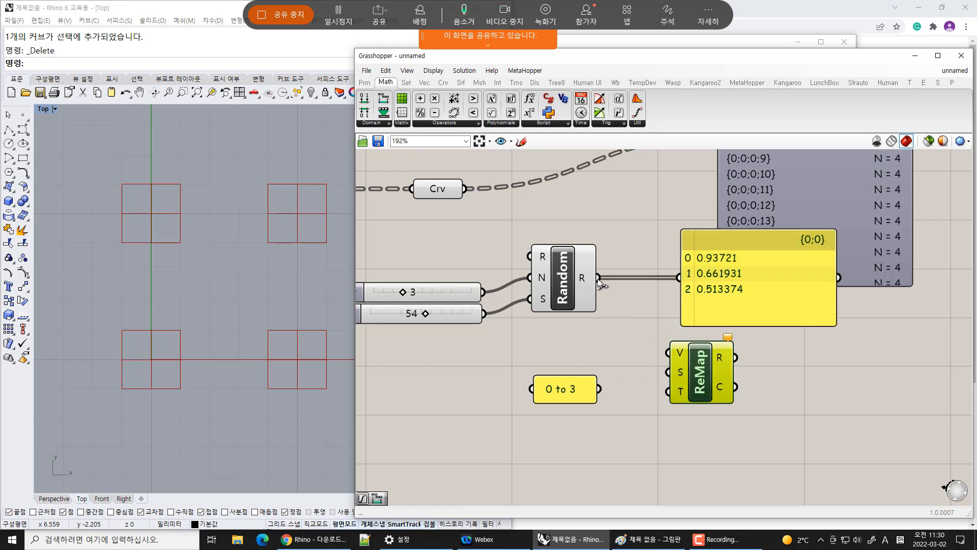
drag(599, 278, 671, 359)
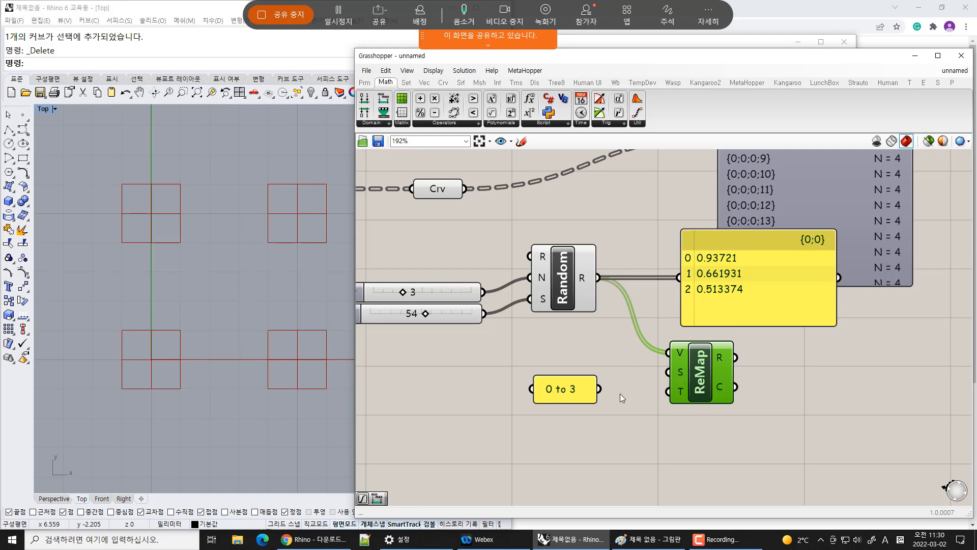
drag(599, 389, 668, 392)
drag(572, 389, 598, 392)
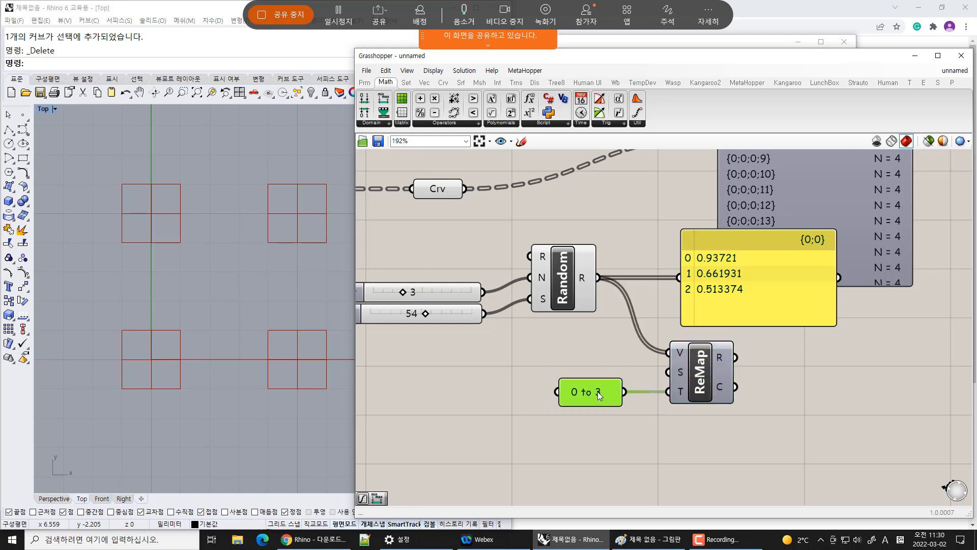
Duplicate the result panel and connect the Remap component's R output to the copy
drag(748, 309, 861, 377)
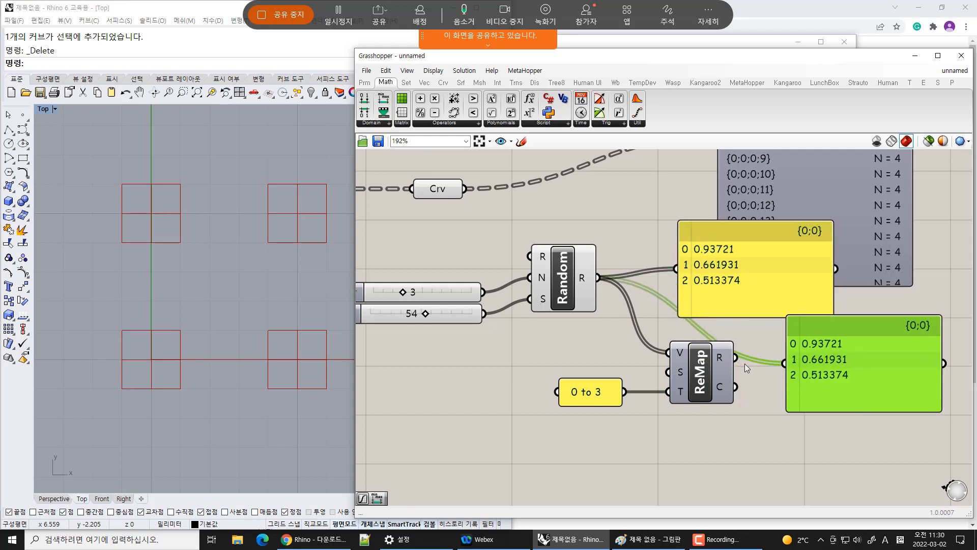
drag(736, 359, 786, 362)
drag(863, 382, 831, 374)
Set the seed slider to 52
click(743, 262)
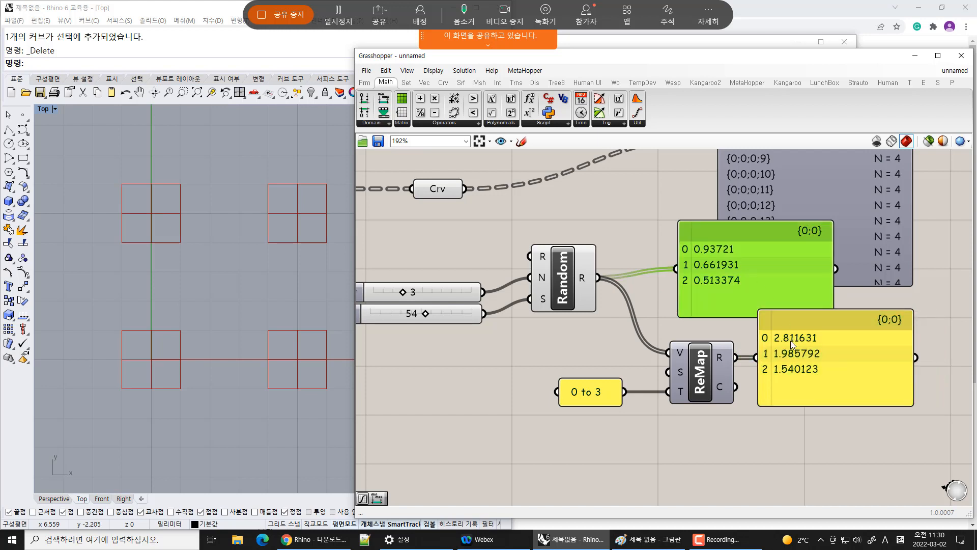
click(809, 379)
click(824, 453)
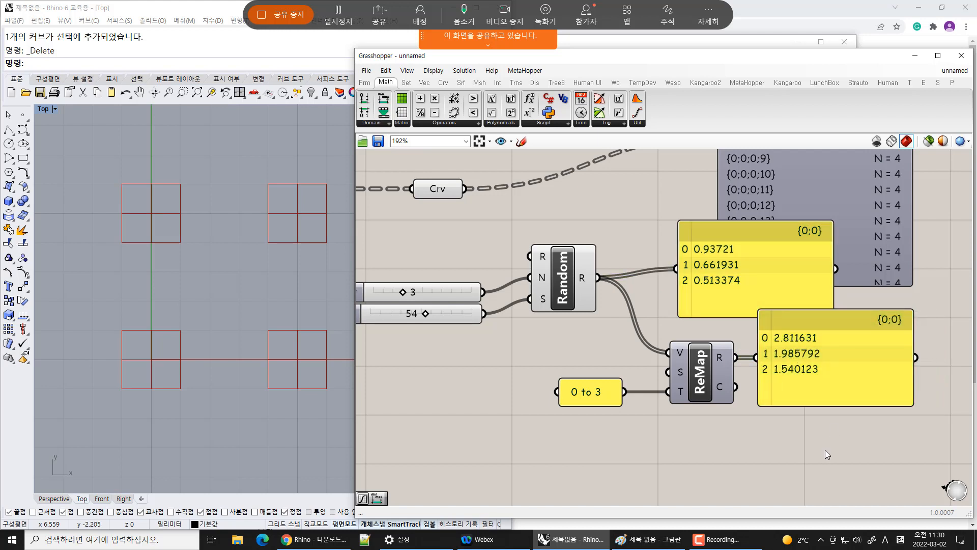
right_drag(829, 426, 902, 428)
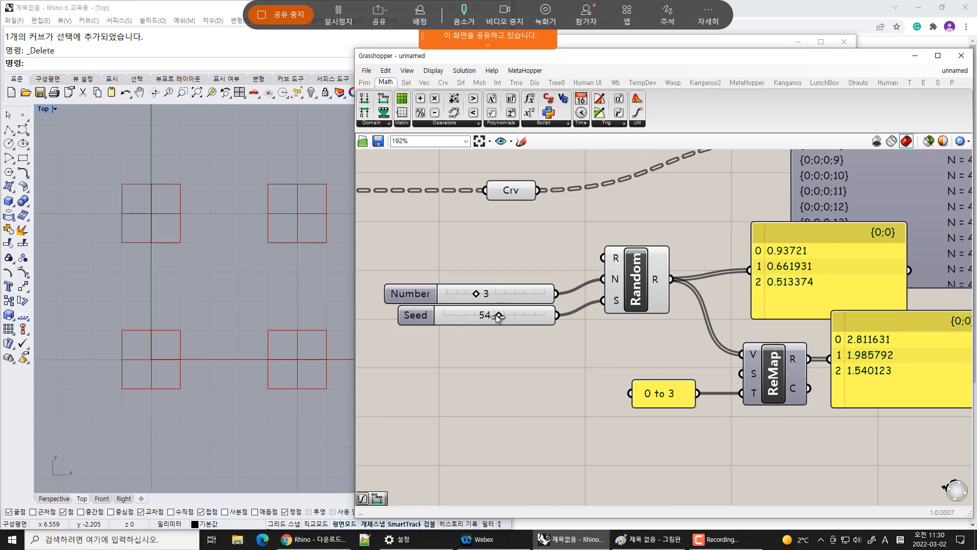
mouse_move(498, 315)
mouse_down()
mouse_move(465, 316)
mouse_move(494, 316)
mouse_up()
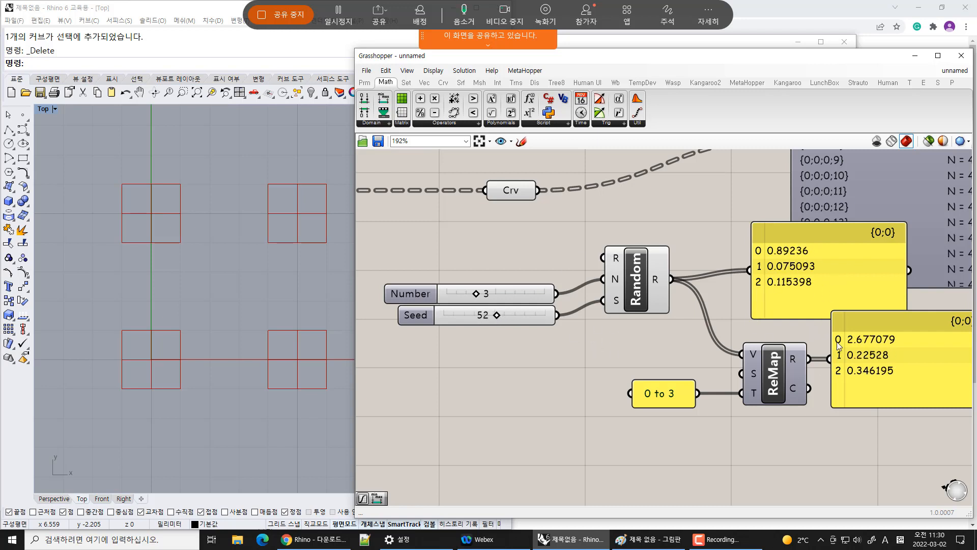
Rearrange the sliders and move the remapped values panel right of the Remap component
mouse_move(530, 292)
mouse_down()
mouse_move(527, 266)
mouse_move(533, 278)
mouse_up()
drag(536, 313, 539, 303)
click(586, 334)
right_drag(850, 355, 699, 353)
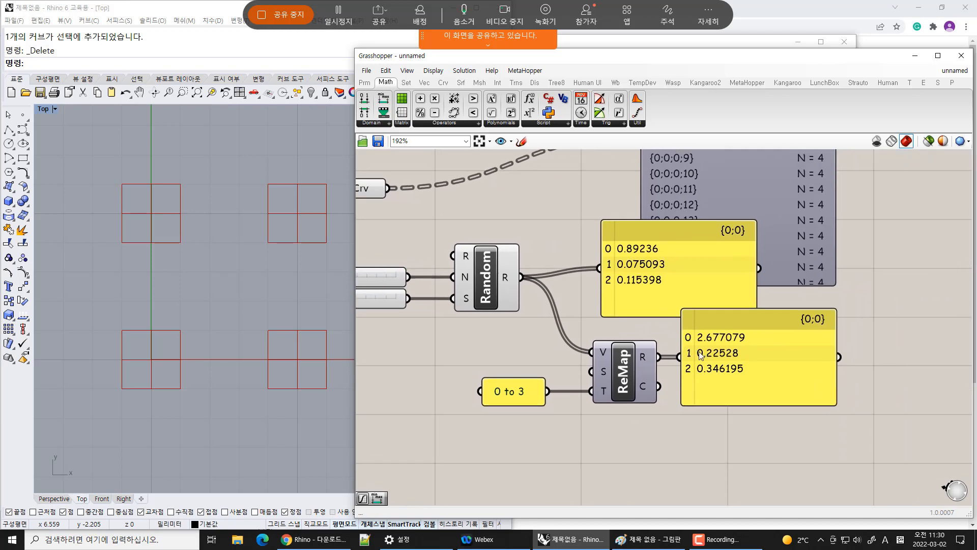
drag(710, 362, 776, 366)
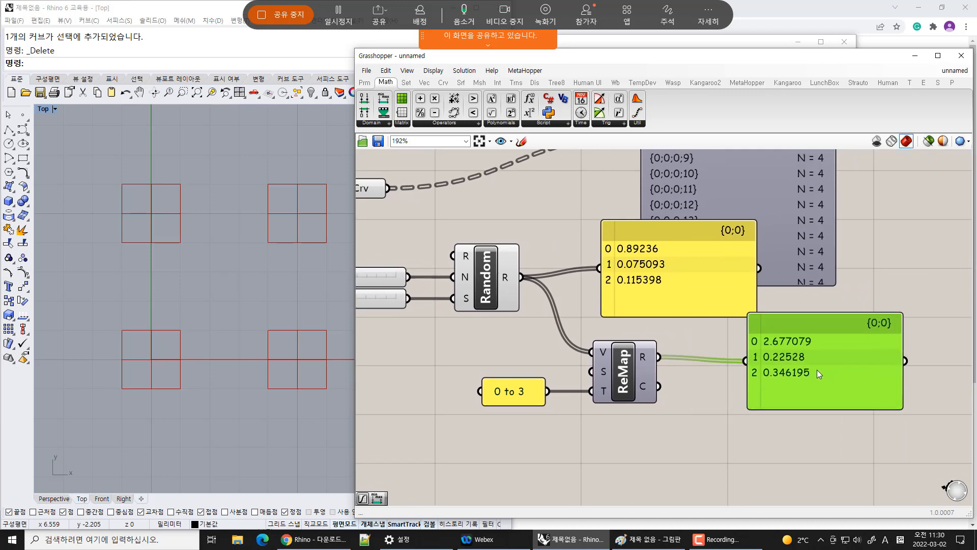
Place an Integer parameter beside the Remap component's R output
click(406, 83)
click(365, 83)
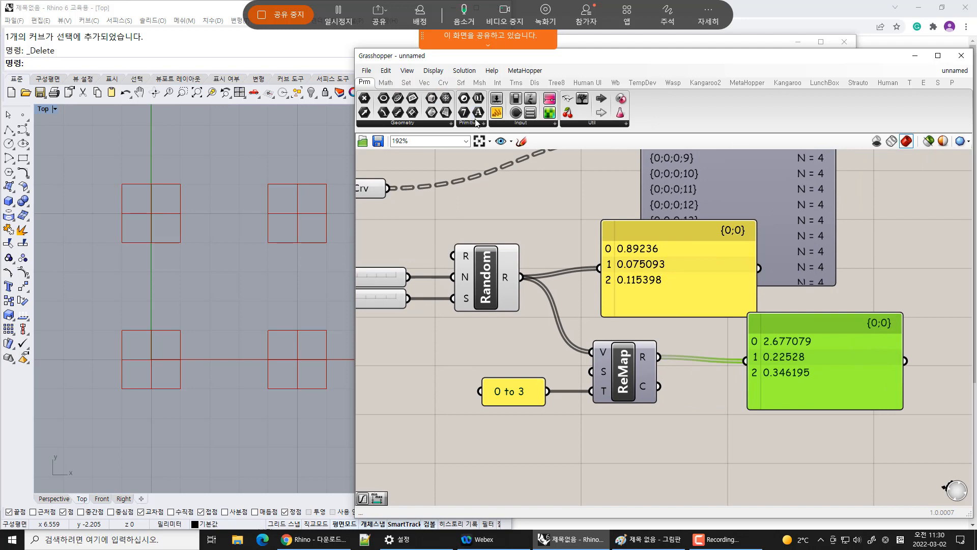
drag(463, 113, 704, 353)
Wire the Remap component's R output into the Integer parameter
right_click(628, 373)
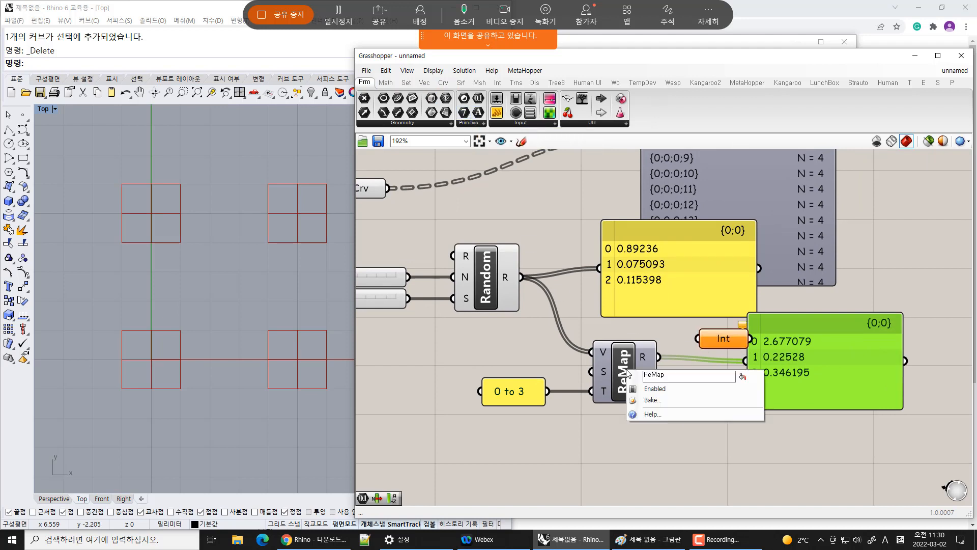
key(Escape)
scroll(617, 386, up, 2)
right_click(627, 366)
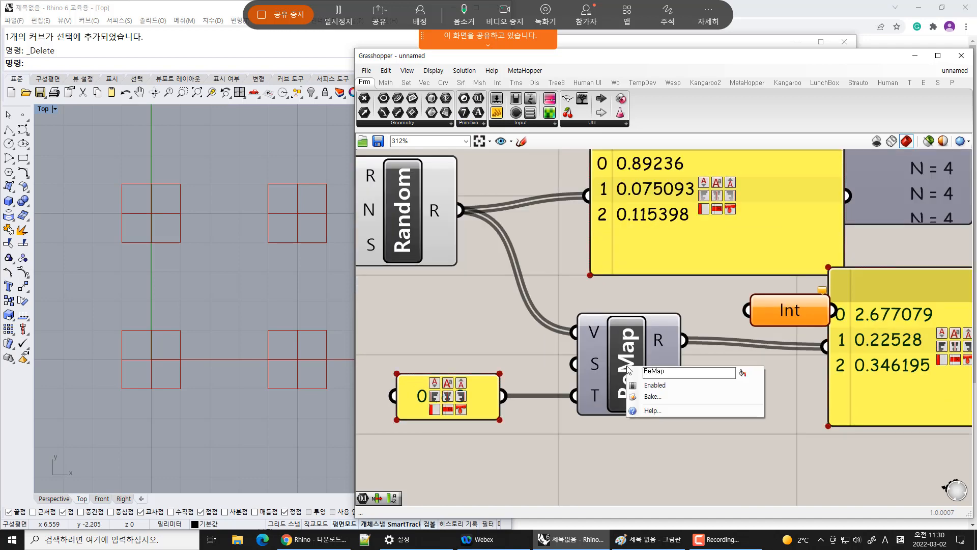
right_click(659, 338)
right_drag(701, 305, 619, 298)
drag(604, 334, 671, 307)
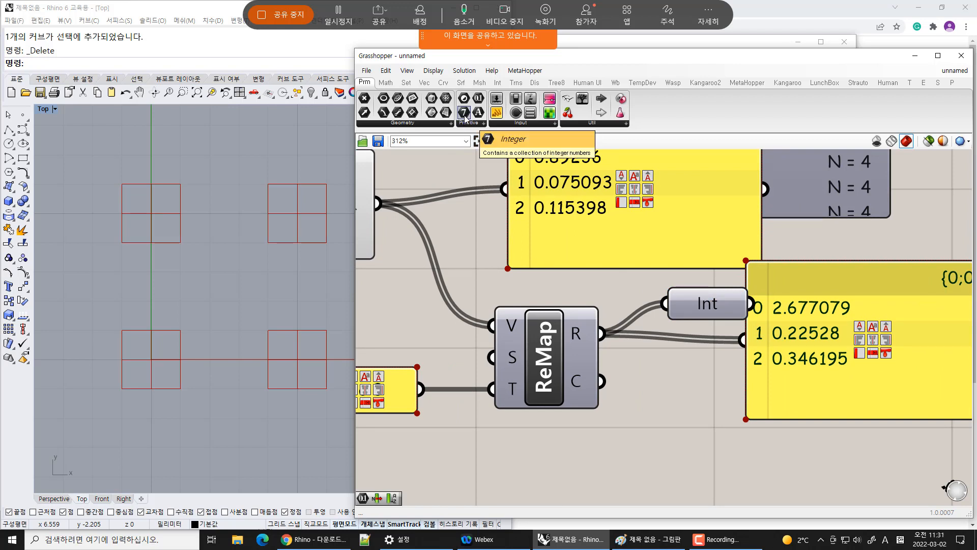
Feed the Integer parameter's output into the results panel in place of the Remap output
drag(813, 373, 865, 367)
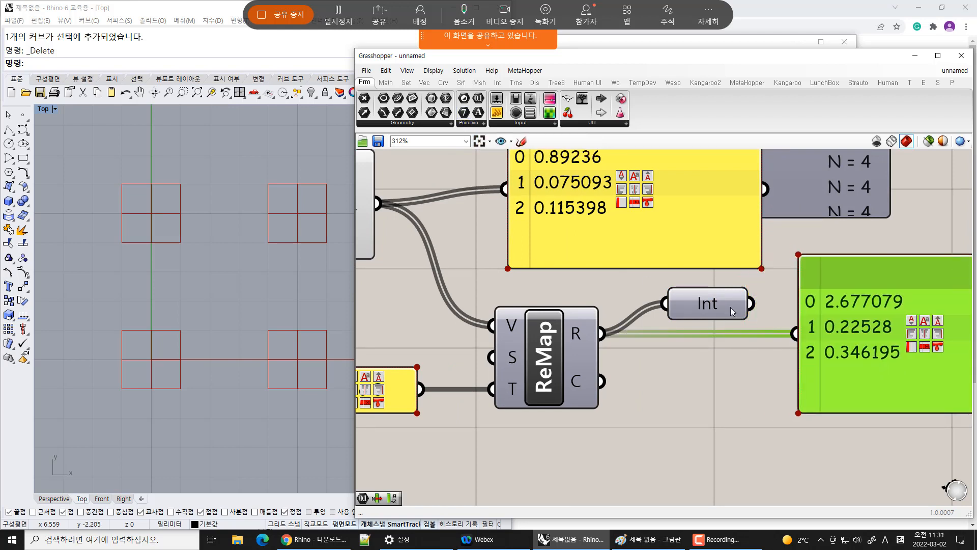
drag(713, 300, 796, 335)
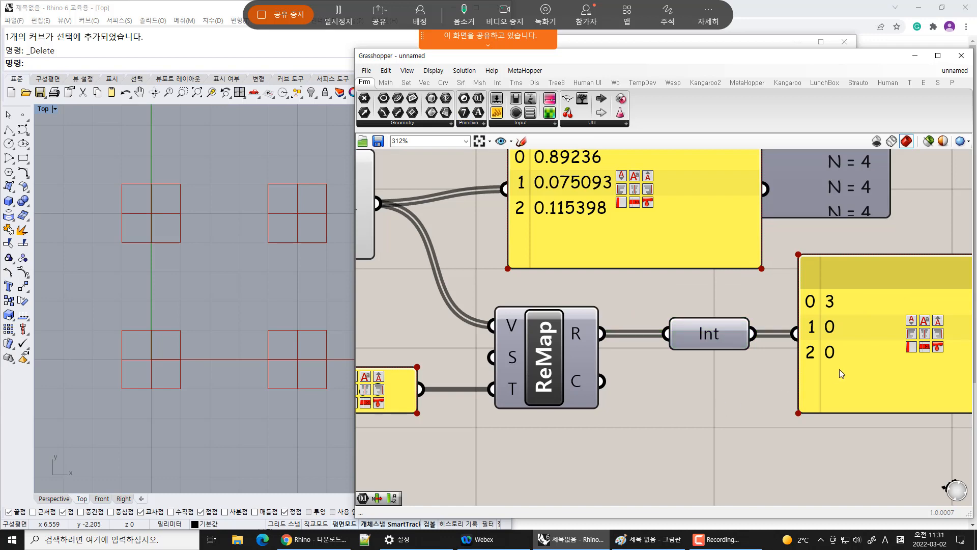
drag(839, 369, 869, 365)
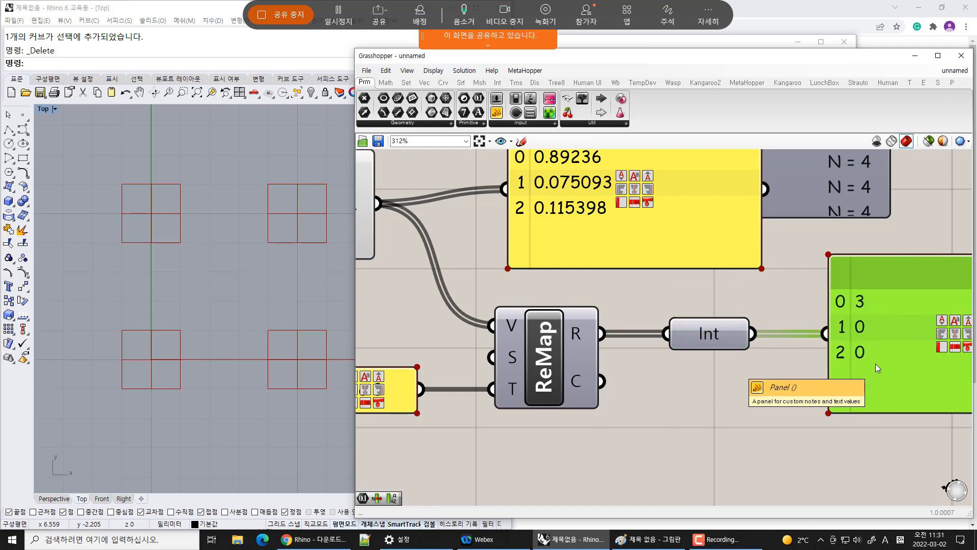
scroll(700, 382, down, 3)
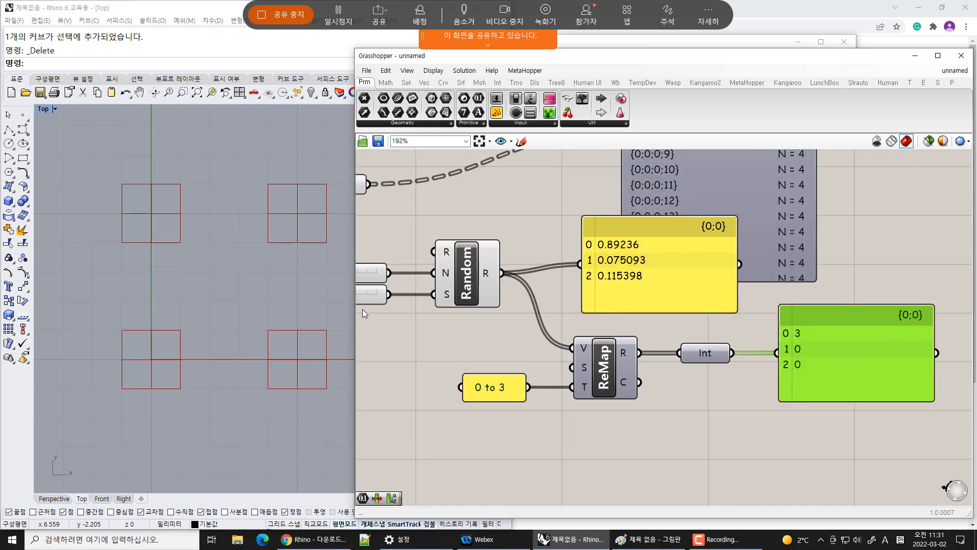
Set the seed slider to 41
right_drag(394, 315, 493, 316)
mouse_move(416, 293)
mouse_down()
mouse_move(390, 293)
mouse_move(417, 294)
mouse_move(405, 292)
mouse_up()
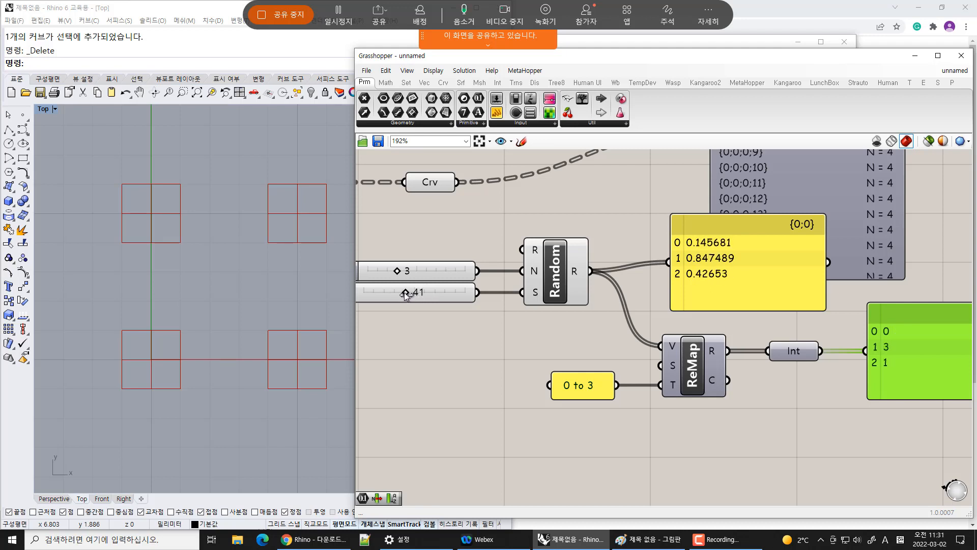
Move the integer results panel next to the Integer parameter
click(808, 424)
scroll(794, 373, down, 2)
right_drag(810, 367, 669, 379)
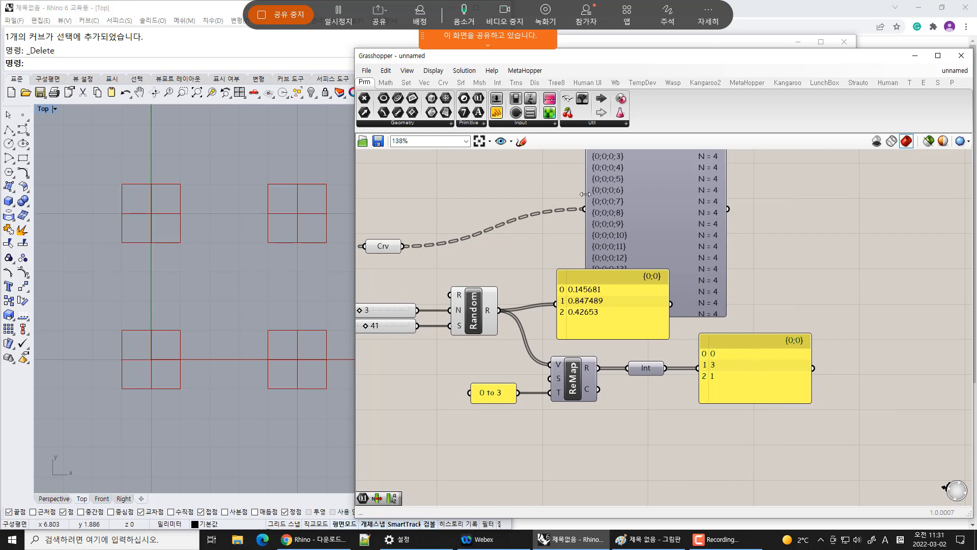
Delete the large data tree panel and the random values panel
click(695, 229)
key(Delete)
click(631, 279)
key(Delete)
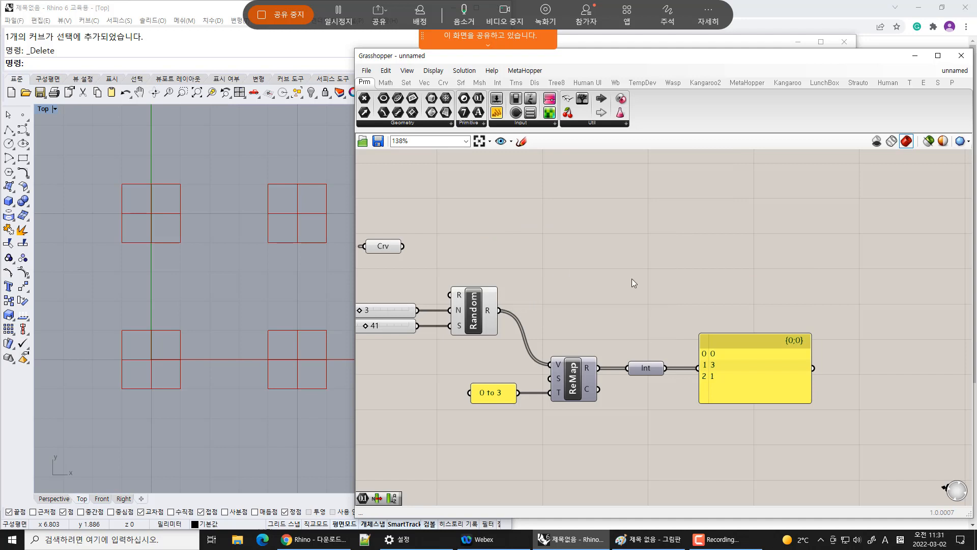
Add a Cull Index component and connect the Crv parameter's curves to its L input
double_click(540, 224)
click(444, 82)
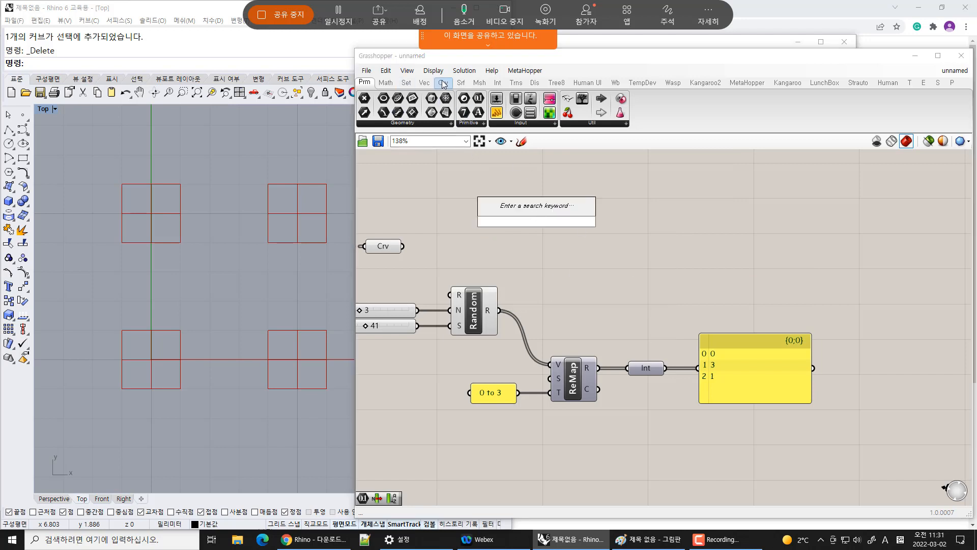
click(434, 124)
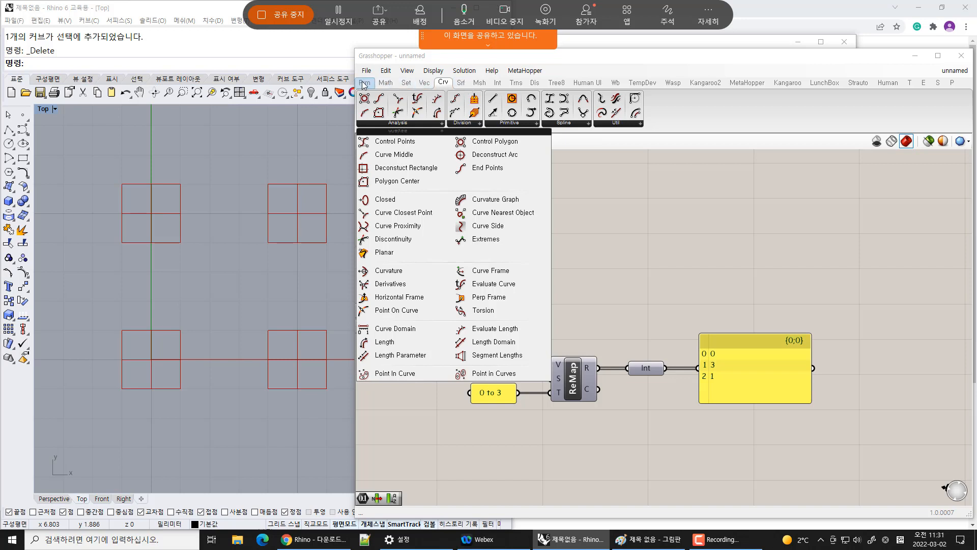
click(406, 83)
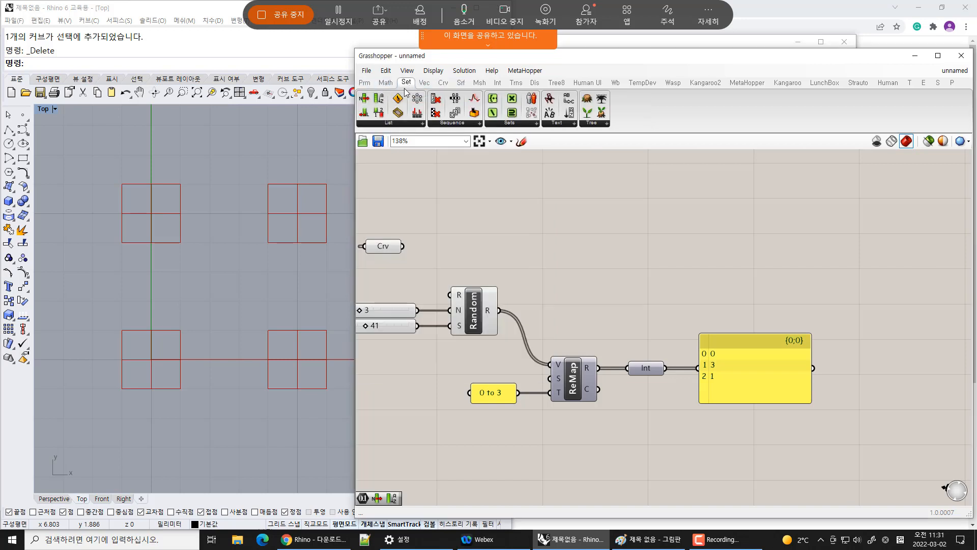
click(416, 124)
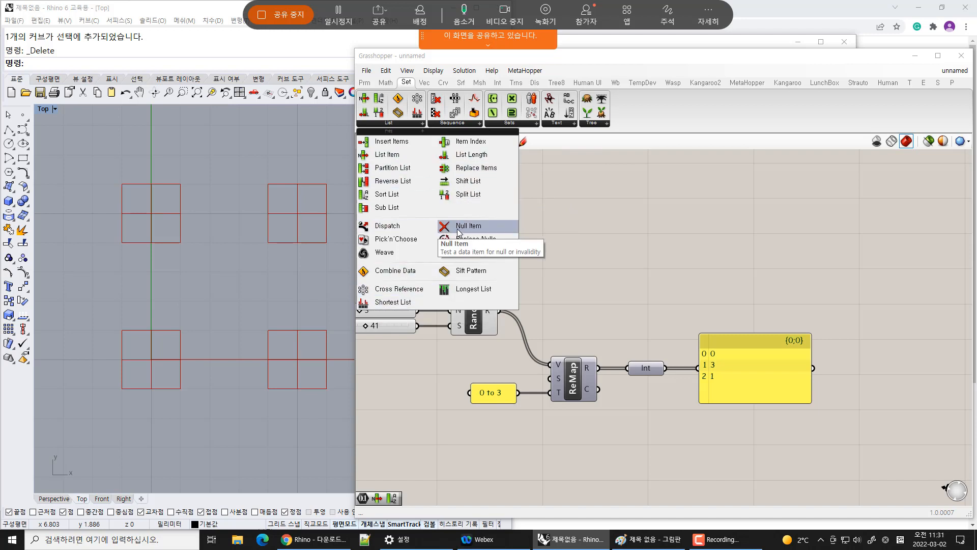
click(481, 123)
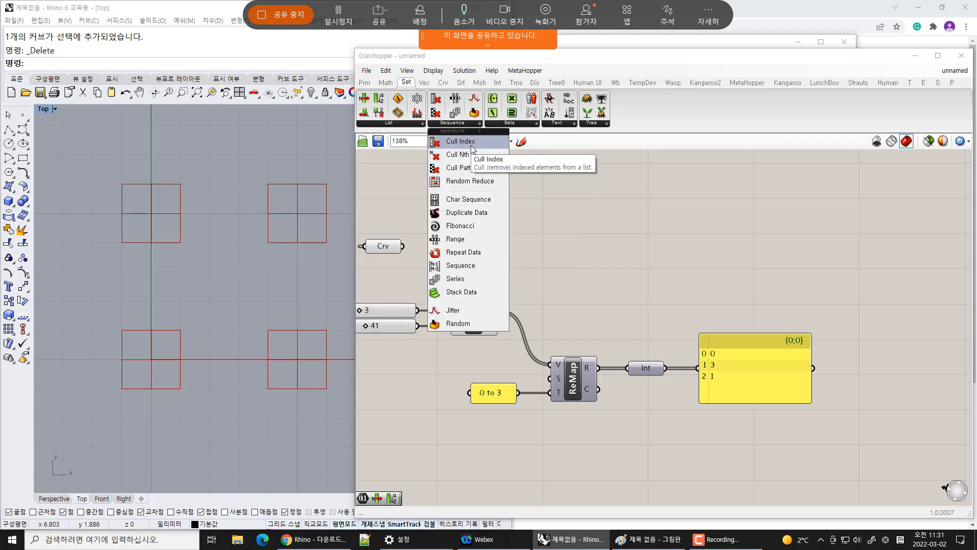
drag(472, 147, 510, 250)
drag(402, 247, 485, 235)
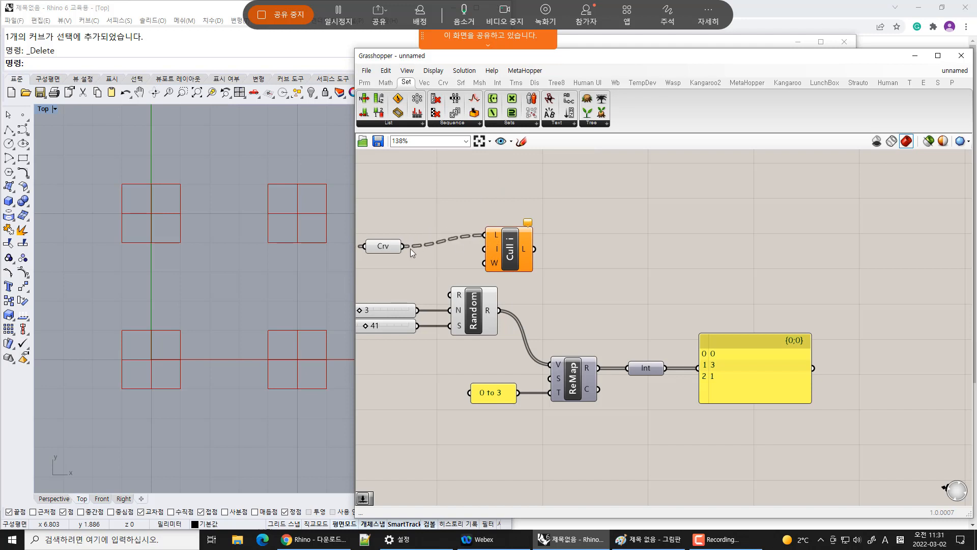
Add a panel connected to the Crv parameter to inspect its data tree branches
click(386, 82)
click(365, 82)
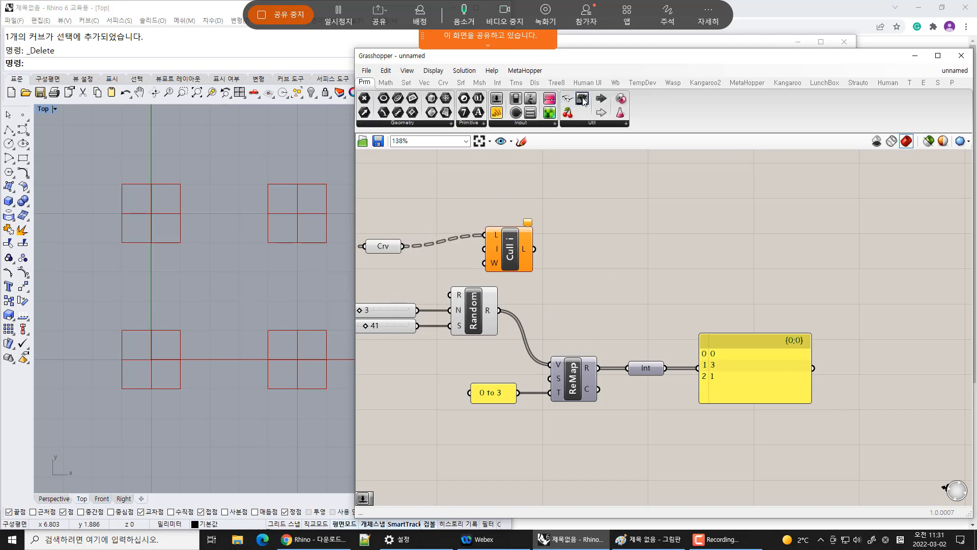
drag(583, 100, 530, 185)
drag(402, 246, 456, 184)
right_drag(575, 210, 618, 285)
drag(593, 243, 615, 207)
drag(612, 257, 613, 306)
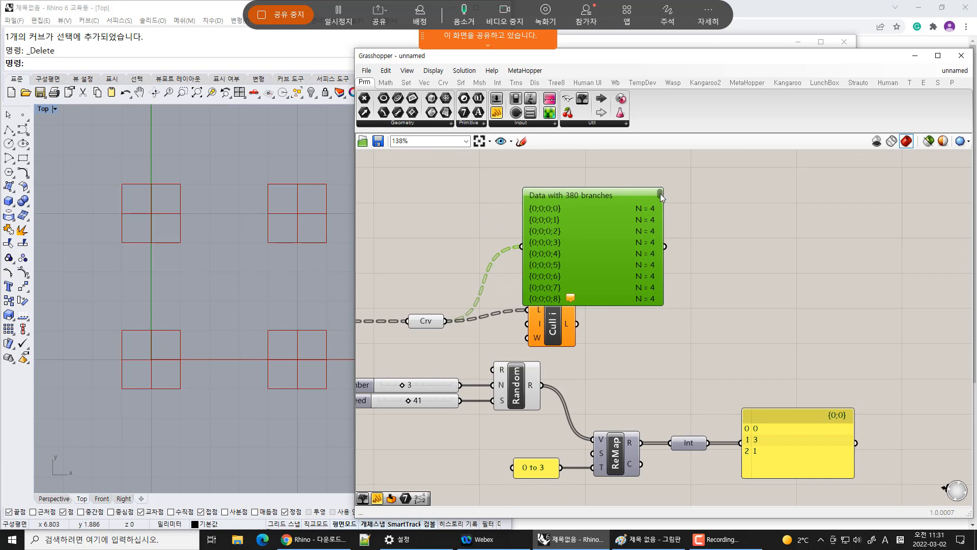
mouse_move(660, 193)
mouse_down()
mouse_move(659, 307)
mouse_move(662, 210)
mouse_up()
drag(610, 241, 624, 216)
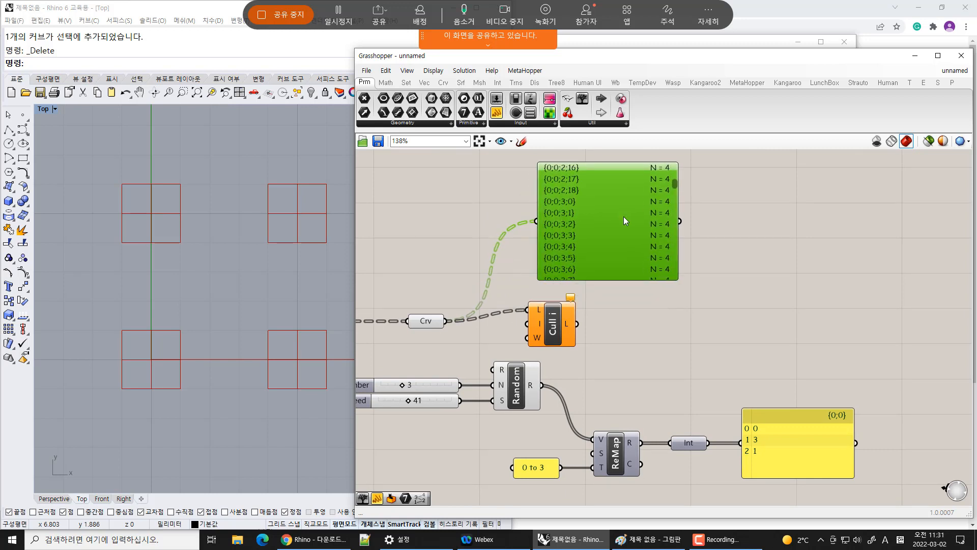
drag(565, 329, 601, 329)
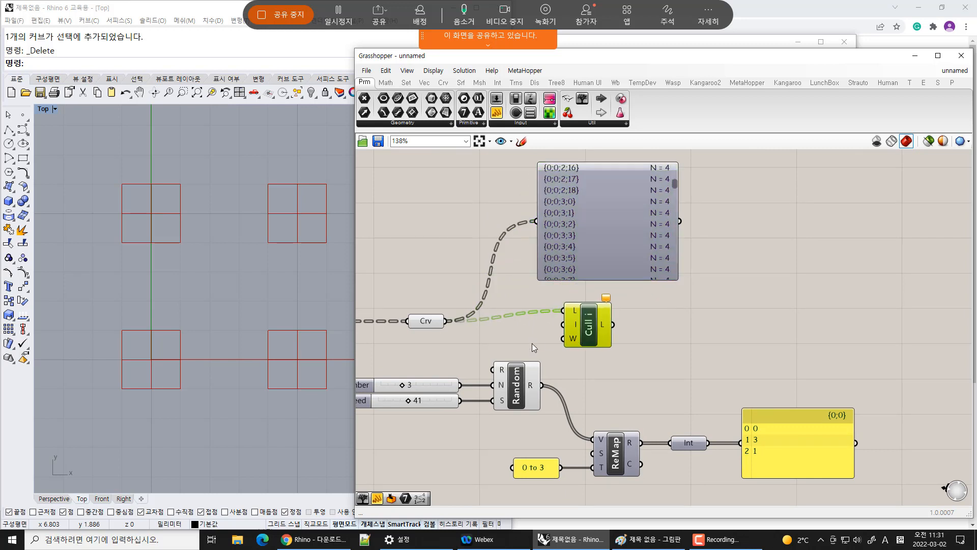
Create a number slider and connect it to the Cull Index component's I input
double_click(489, 347)
text(1)
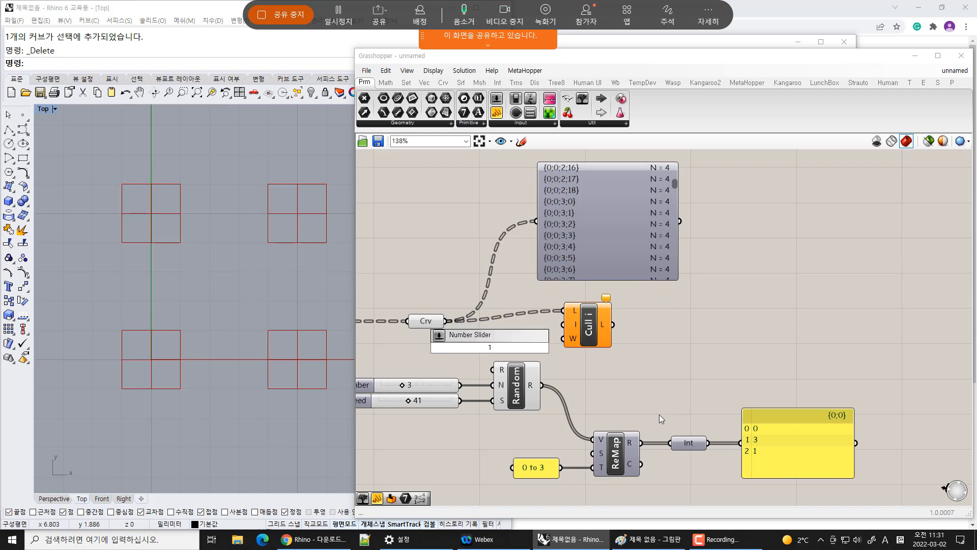
key(BackSpace)
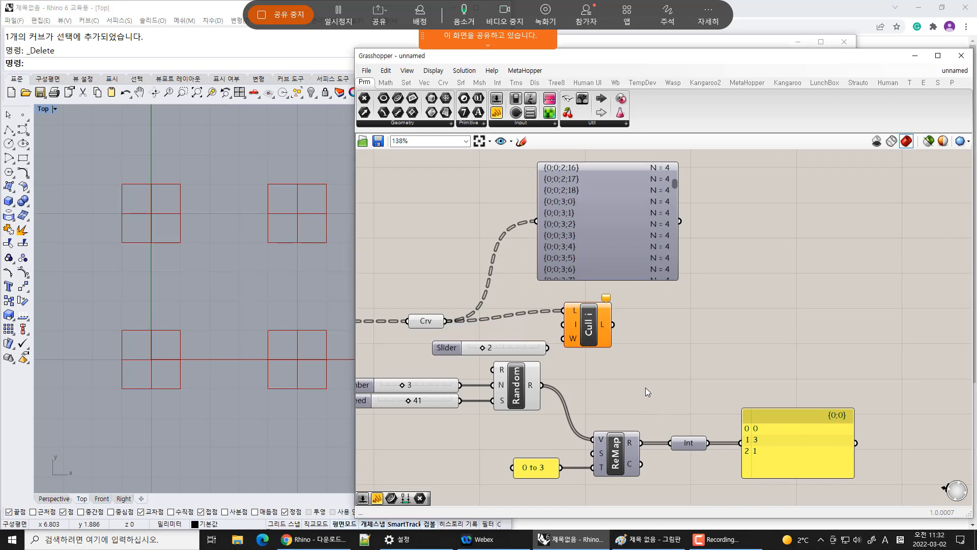
drag(548, 348, 493, 342)
drag(593, 329, 595, 335)
click(685, 358)
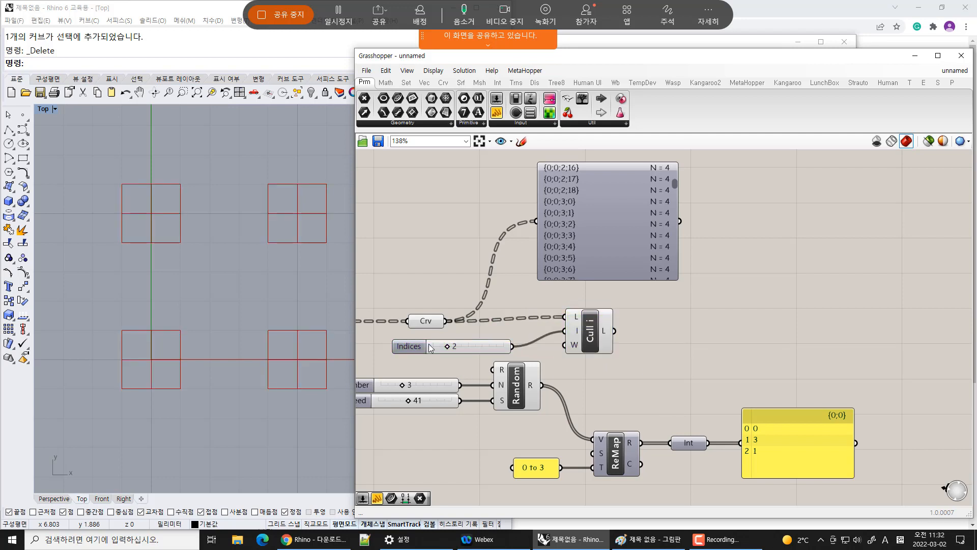
Turn off the Crv parameter's preview and select the Cull Index component to highlight its output
click(427, 320)
key(ctrl+q)
click(643, 371)
click(591, 334)
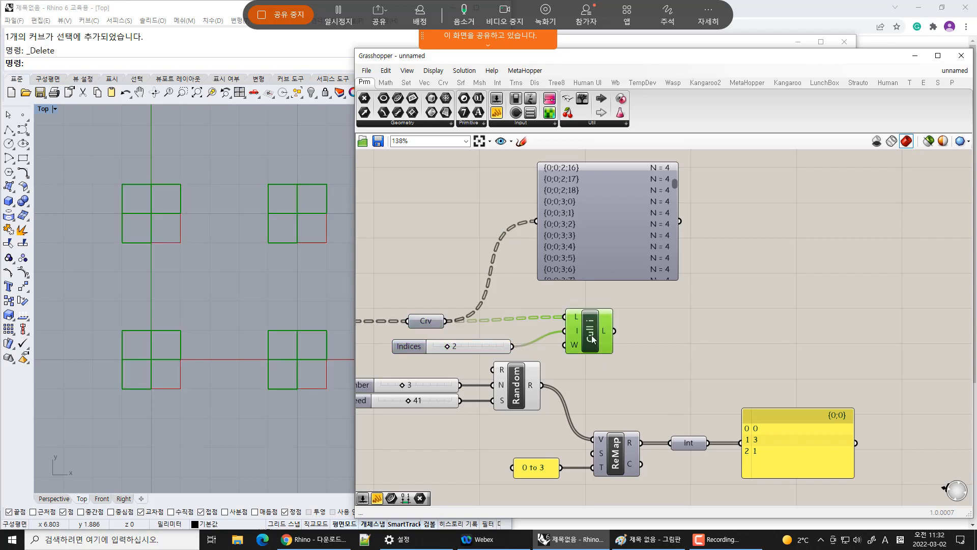
Set the Indices slider to 5
scroll(859, 329, down, 2)
click(509, 333)
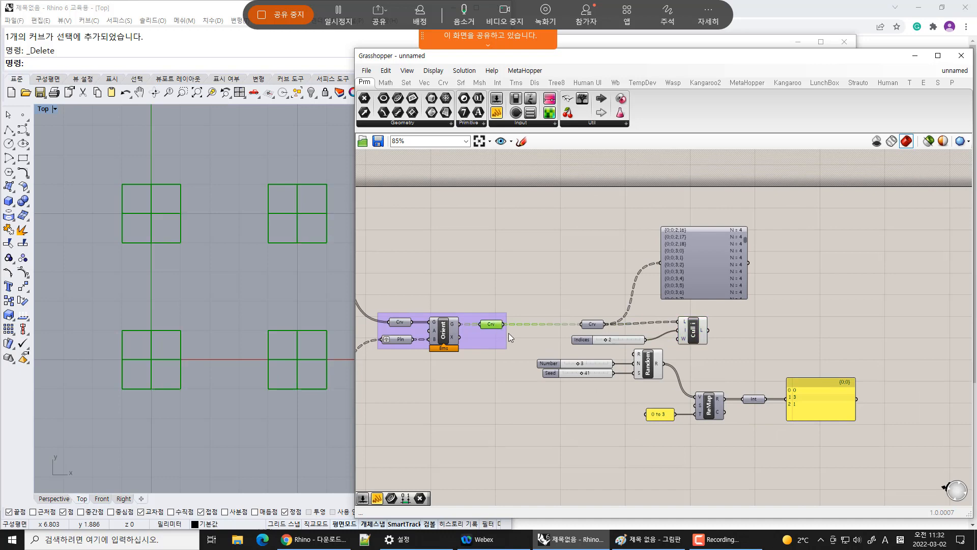
right_drag(549, 382, 514, 403)
click(657, 355)
scroll(660, 386, up, 2)
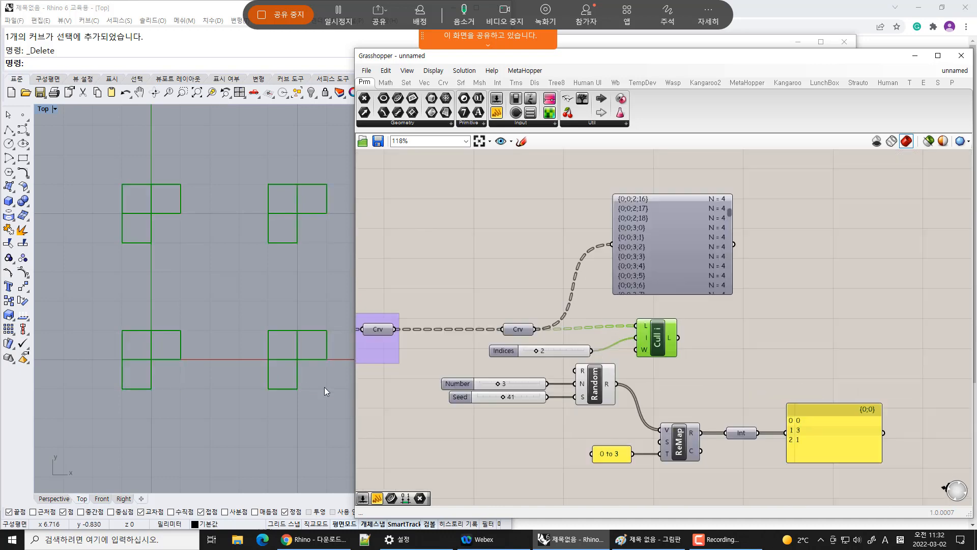
right_drag(174, 367, 183, 333)
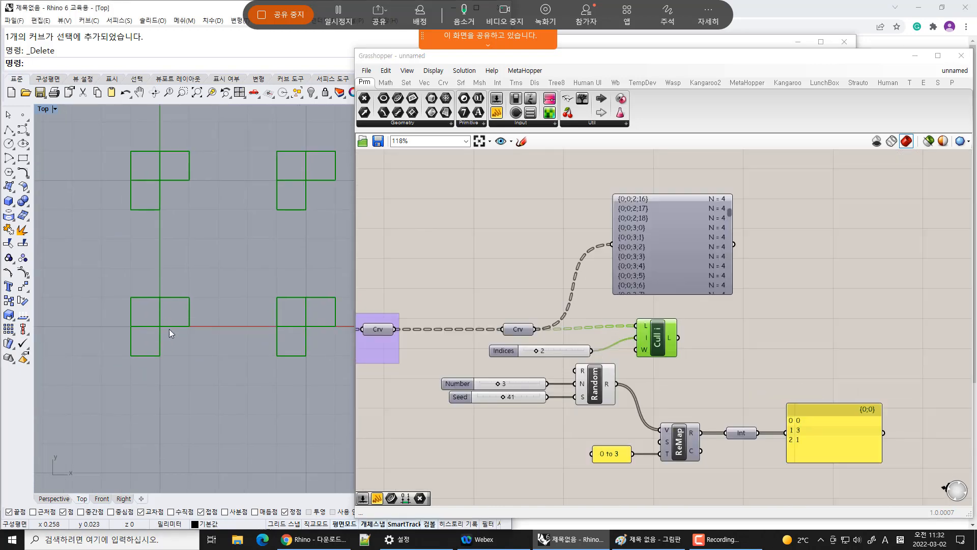
scroll(587, 425, up, 3)
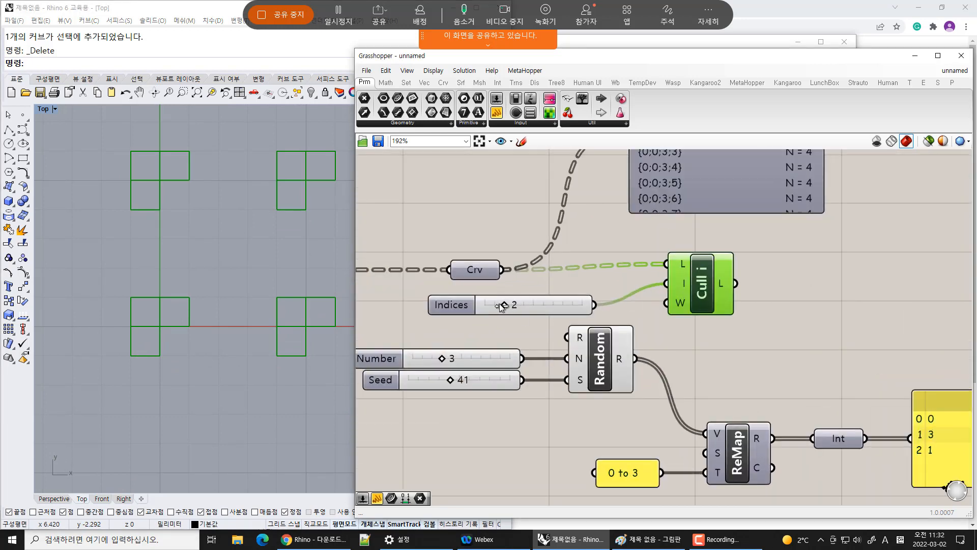
drag(505, 304, 564, 309)
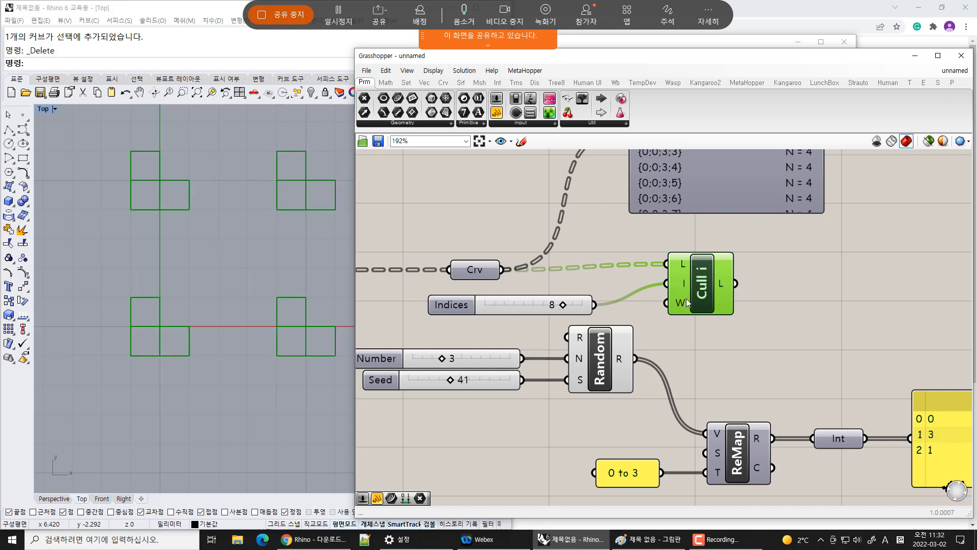
mouse_move(682, 304)
drag(563, 305, 534, 309)
Connect the Integer parameter to Cull Index's I input and delete the Indices slider
click(761, 350)
right_drag(747, 340, 688, 290)
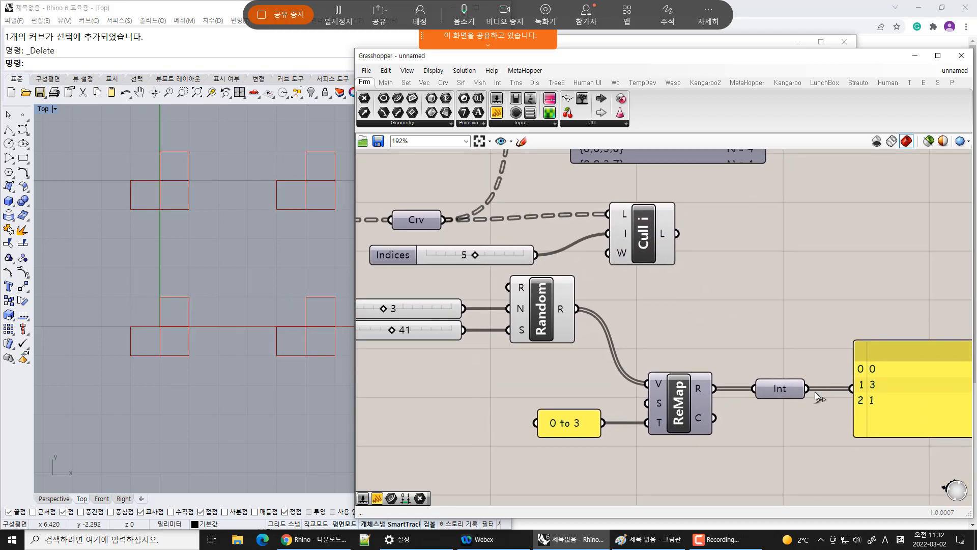
drag(809, 389, 709, 248)
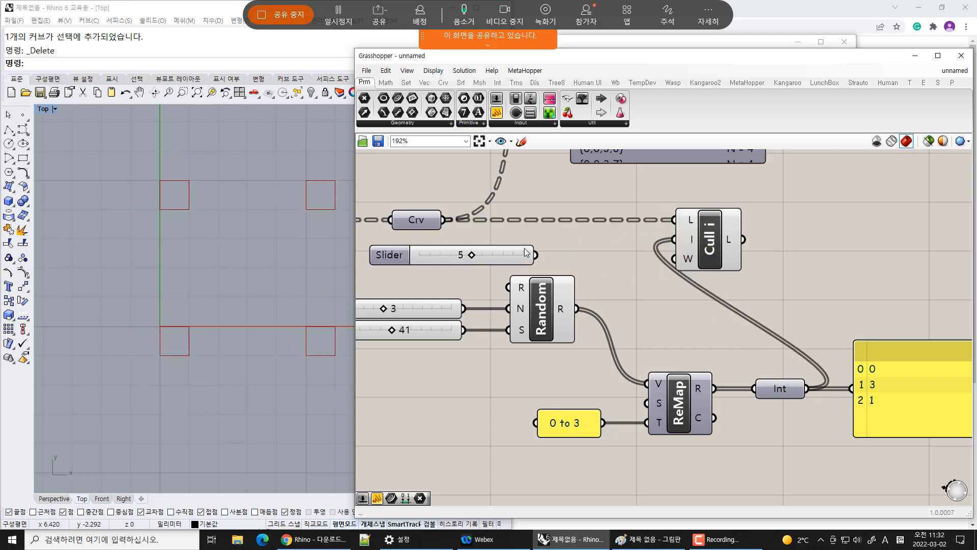
click(500, 256)
key(Delete)
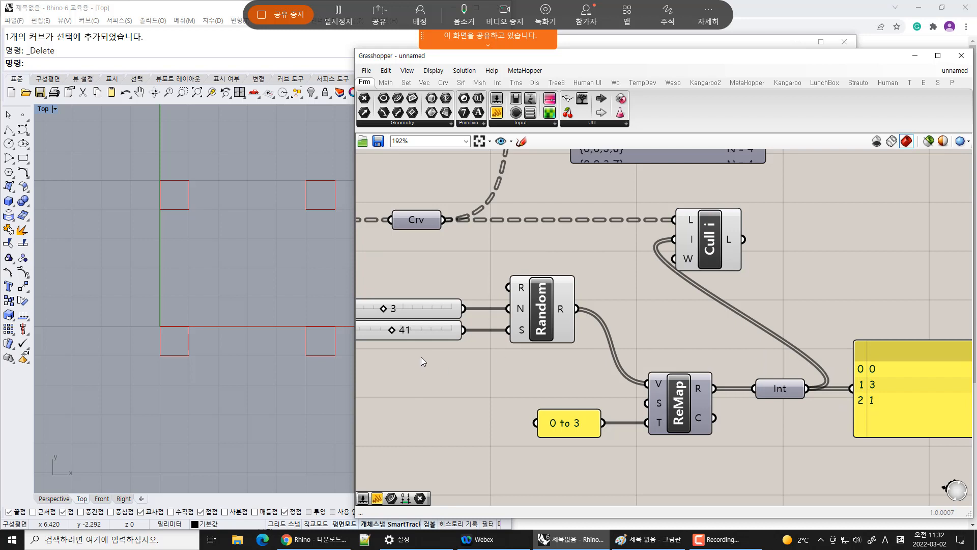
Set the Random component's Number slider to 2
right_drag(422, 358, 385, 356)
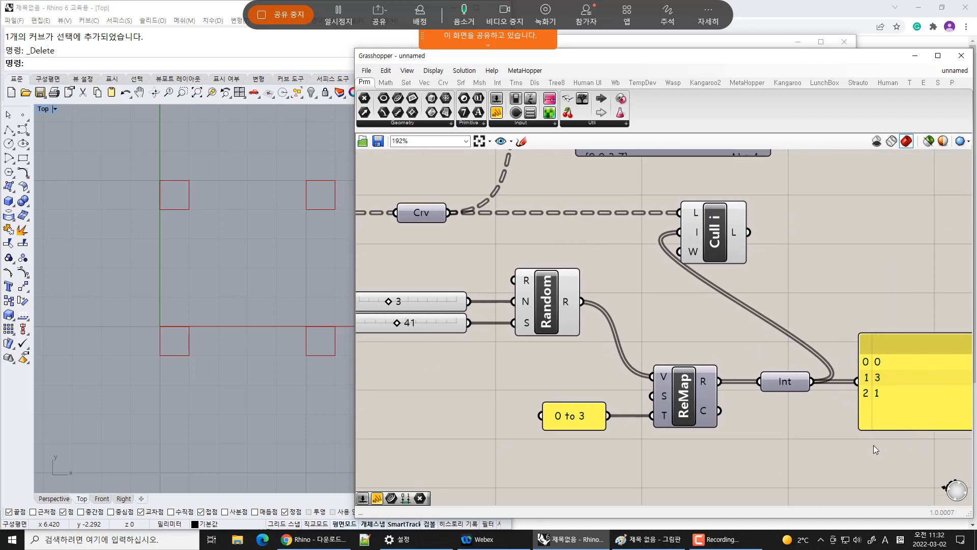
right_drag(273, 268, 264, 333)
scroll(264, 332, down, 10)
right_drag(276, 184, 209, 315)
scroll(209, 316, down, 4)
right_drag(465, 351, 523, 322)
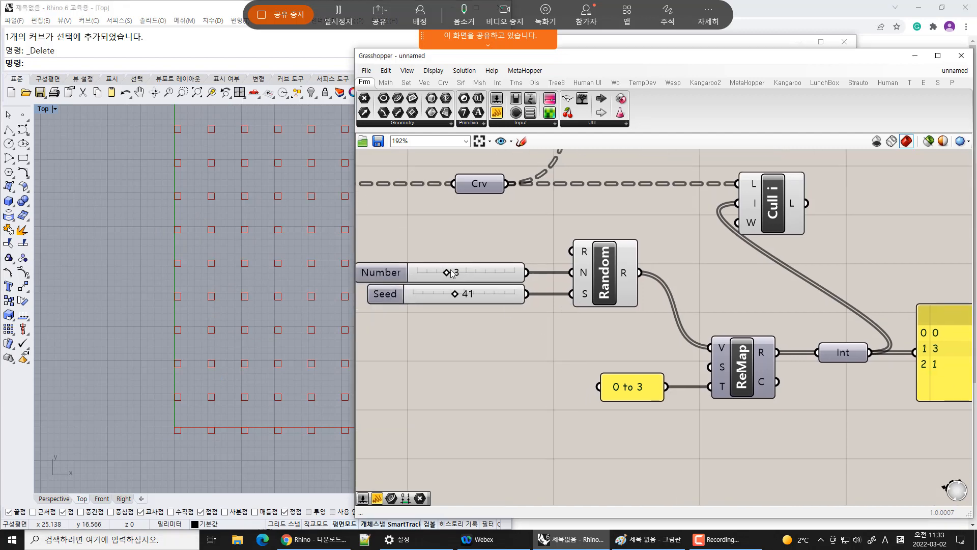
scroll(451, 273, up, 1)
drag(447, 273, 436, 274)
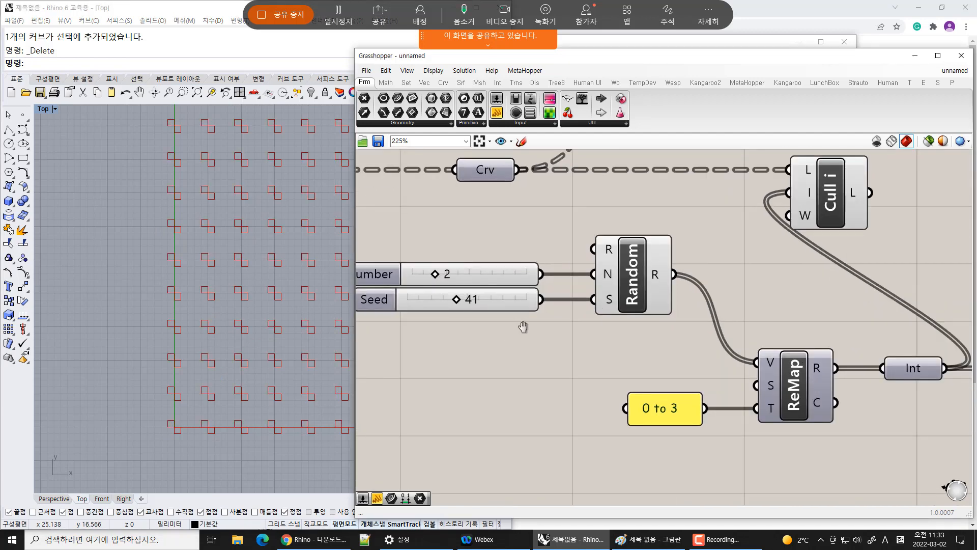
Examine the culled rectangle pattern across the grid in the Rhino Top viewport
right_drag(523, 327, 378, 270)
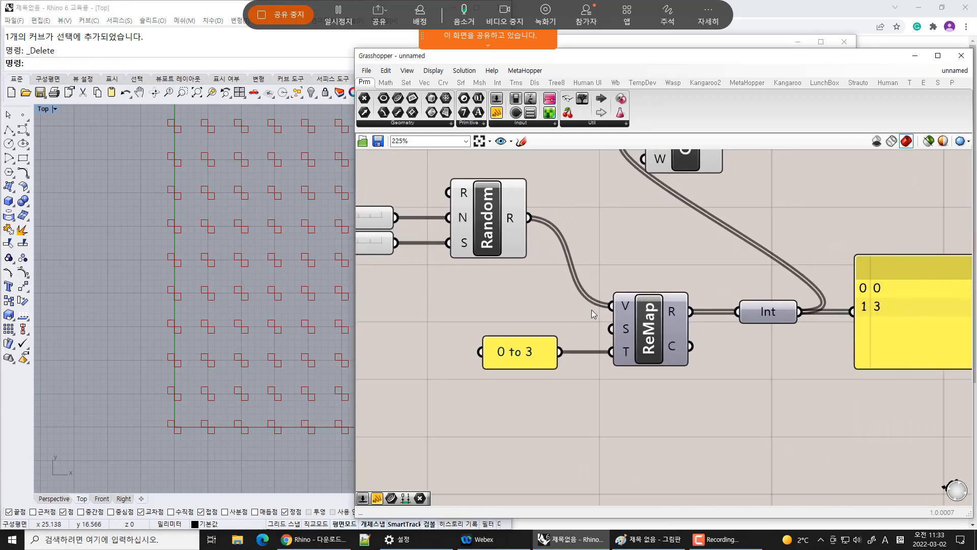
right_drag(233, 331, 170, 354)
scroll(170, 353, down, 6)
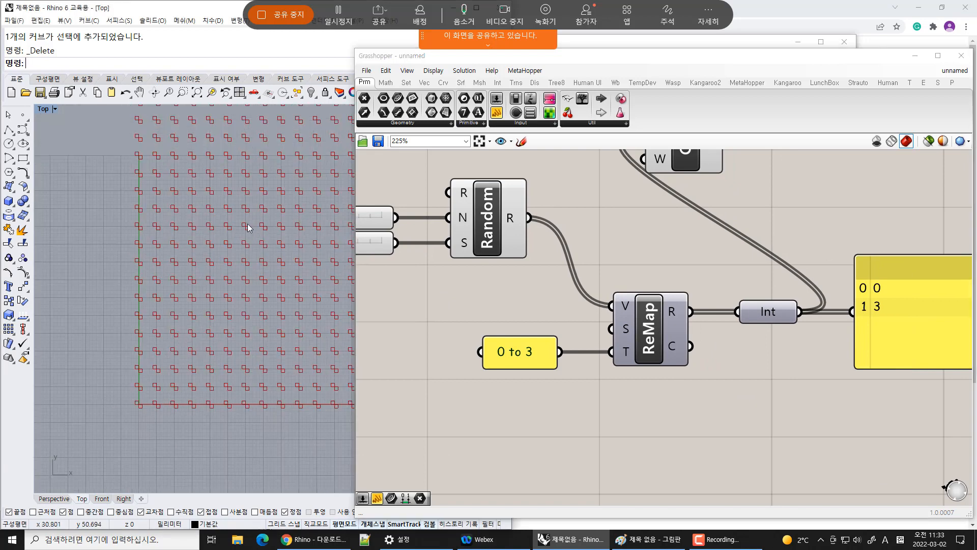
right_drag(346, 178, 255, 321)
scroll(205, 308, down, 4)
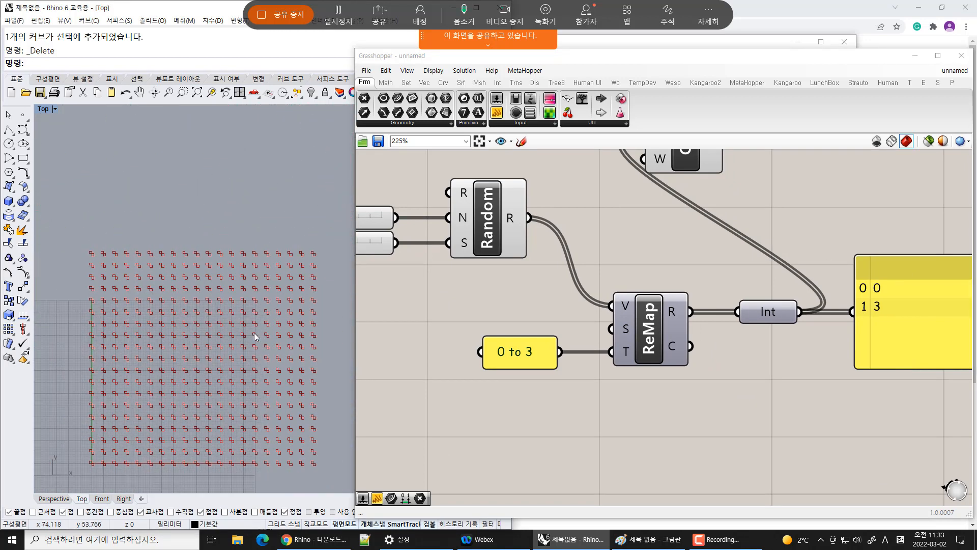
right_drag(207, 381, 222, 334)
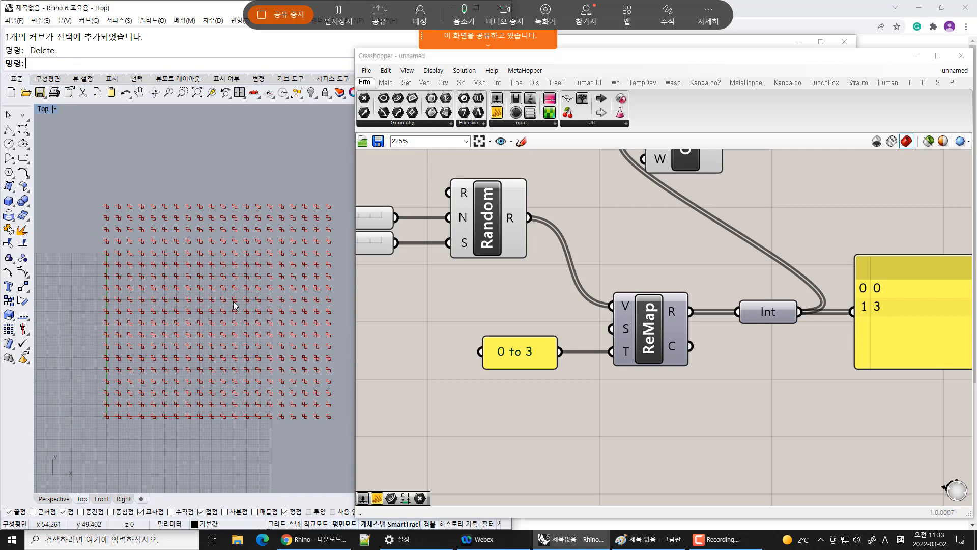
Inspect the branch structure of the curve data in the panel connected to the Crv parameter
right_drag(417, 153, 599, 252)
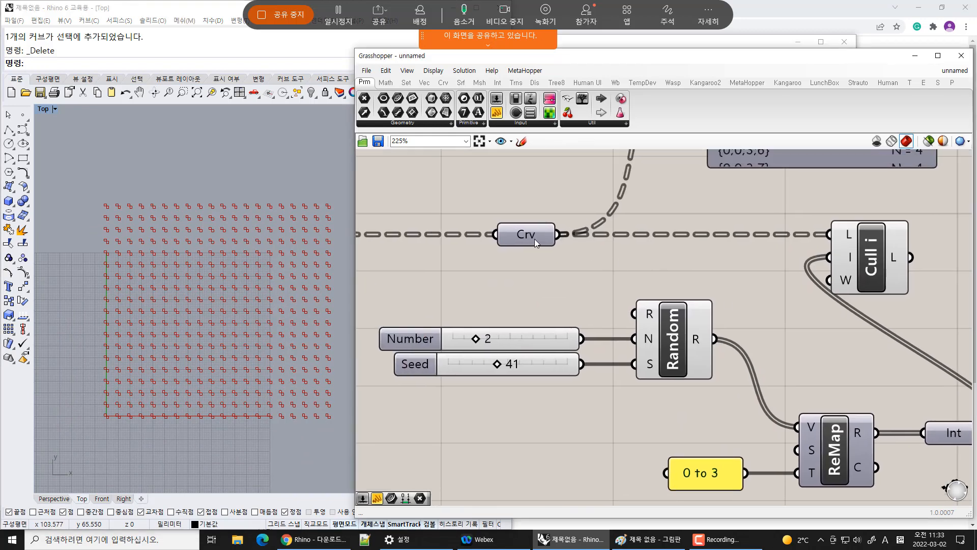
right_drag(534, 239, 867, 302)
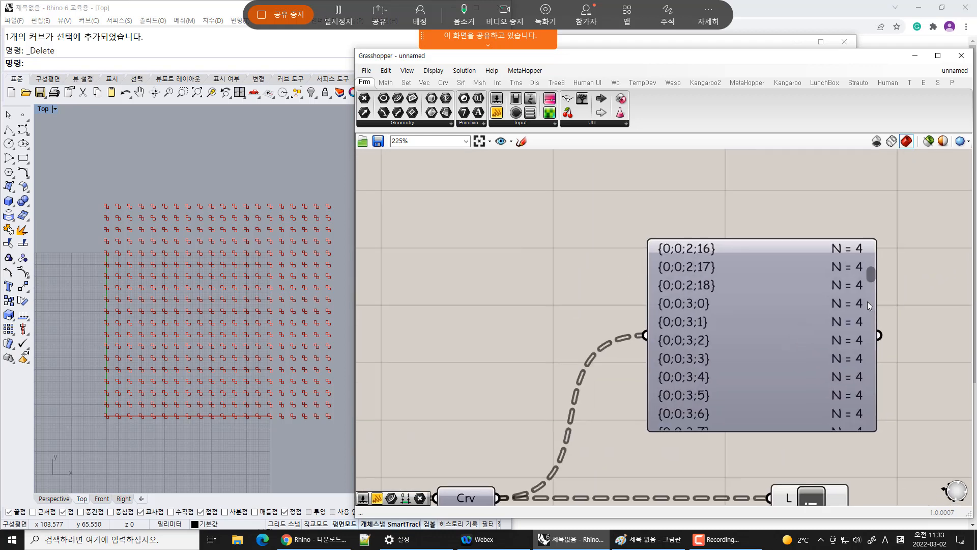
drag(873, 276, 873, 237)
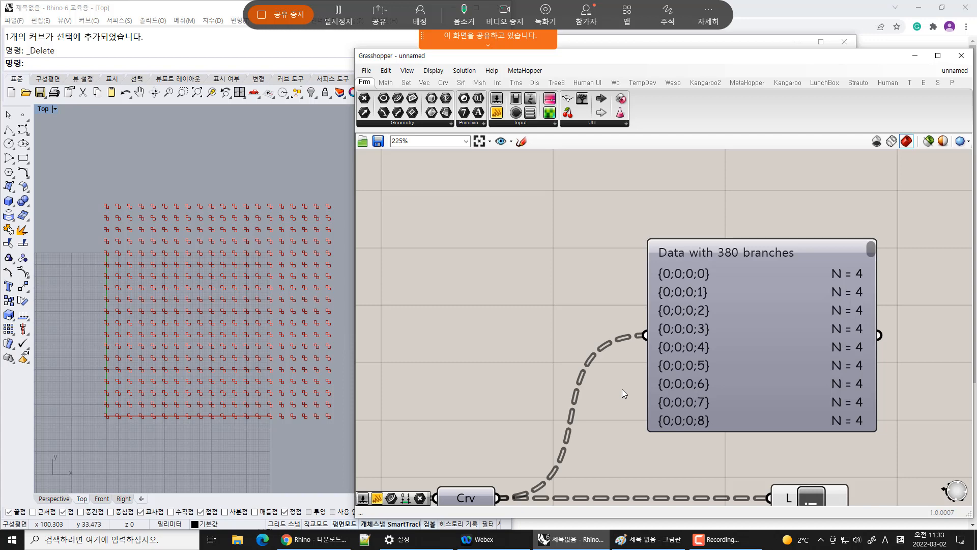
right_drag(682, 417, 696, 251)
right_drag(725, 427, 691, 270)
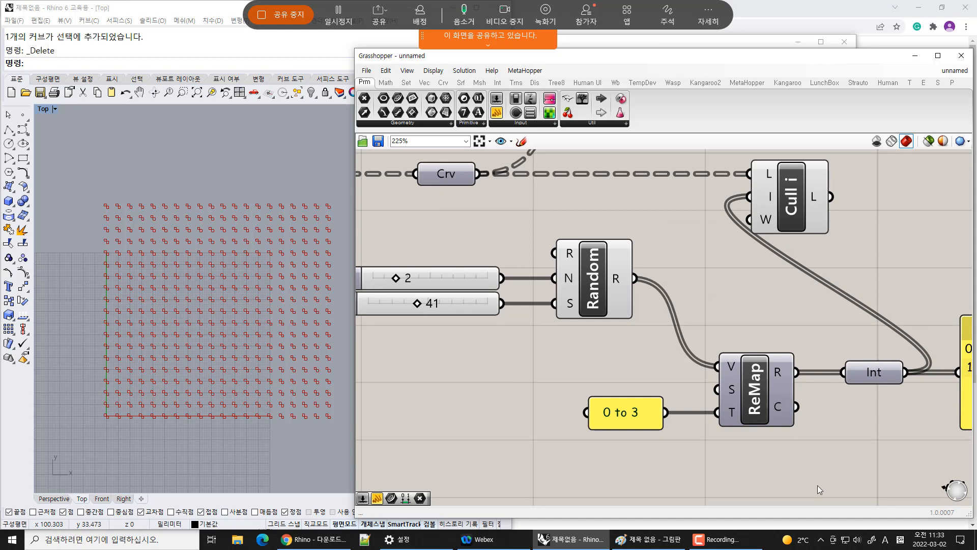
drag(818, 487, 525, 359)
Tidy the definition by moving the ReMap, Cull Index and Int components closer together
drag(760, 389, 727, 326)
click(770, 419)
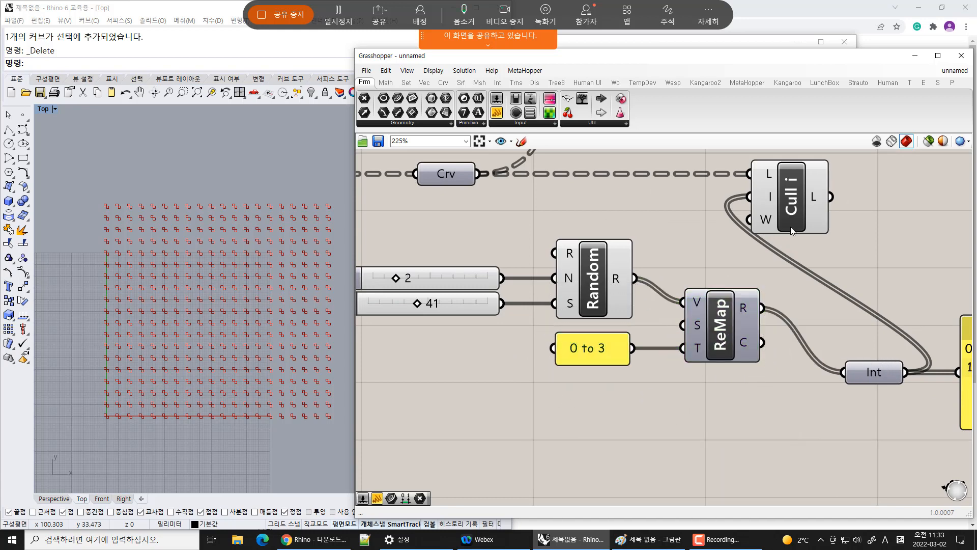
drag(790, 227, 897, 211)
drag(876, 365, 841, 317)
click(924, 375)
right_drag(858, 395, 848, 394)
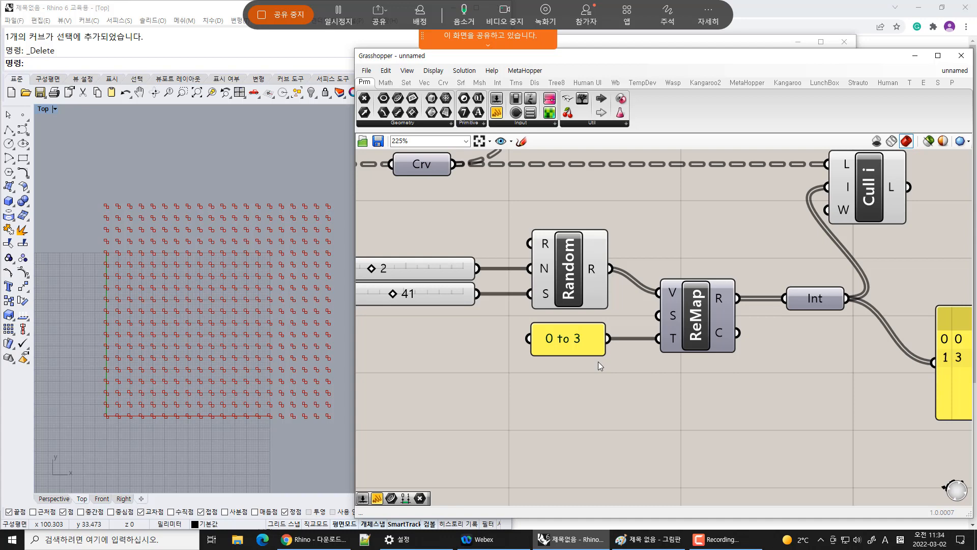
Add a Tree Statistics component to the canvas next to the Crv parameter
right_drag(638, 209, 659, 359)
scroll(552, 326, down, 2)
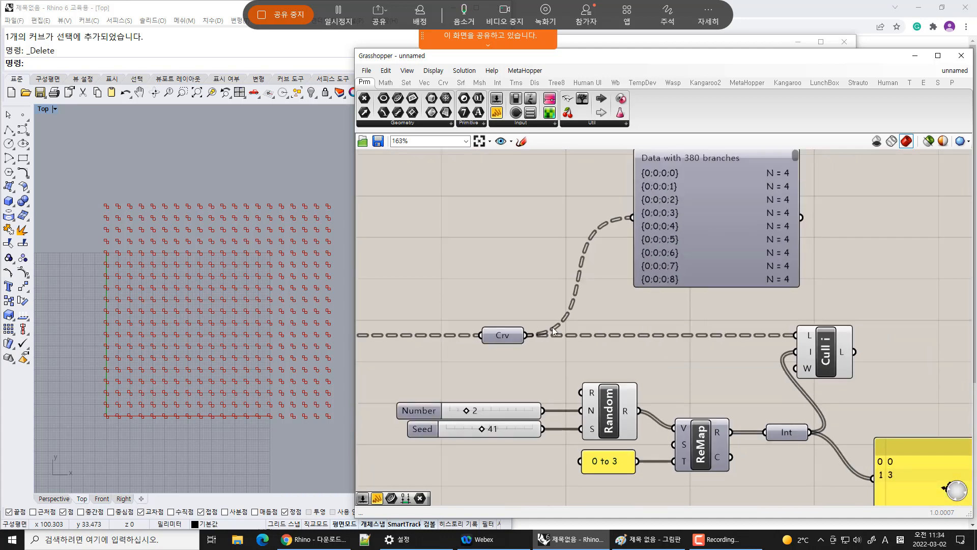
mouse_move(510, 340)
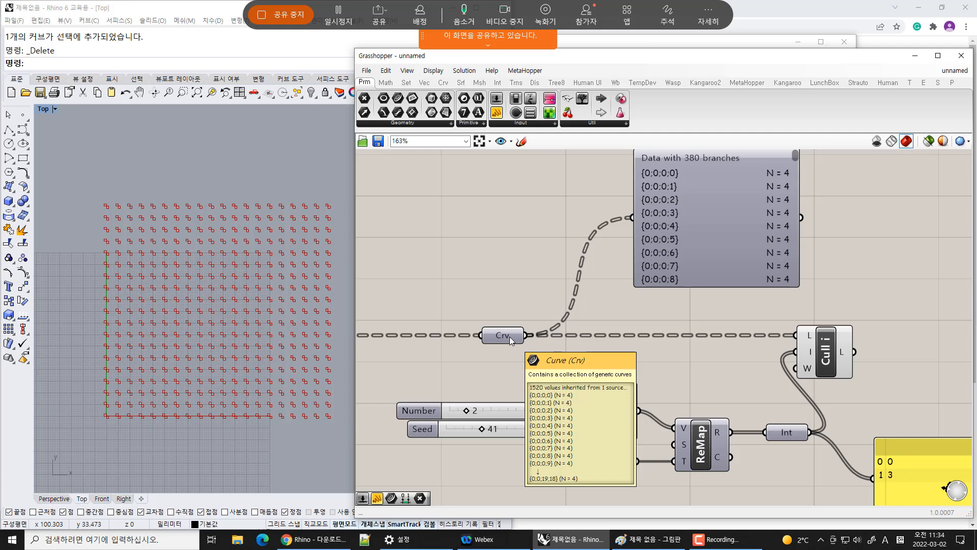
click(406, 84)
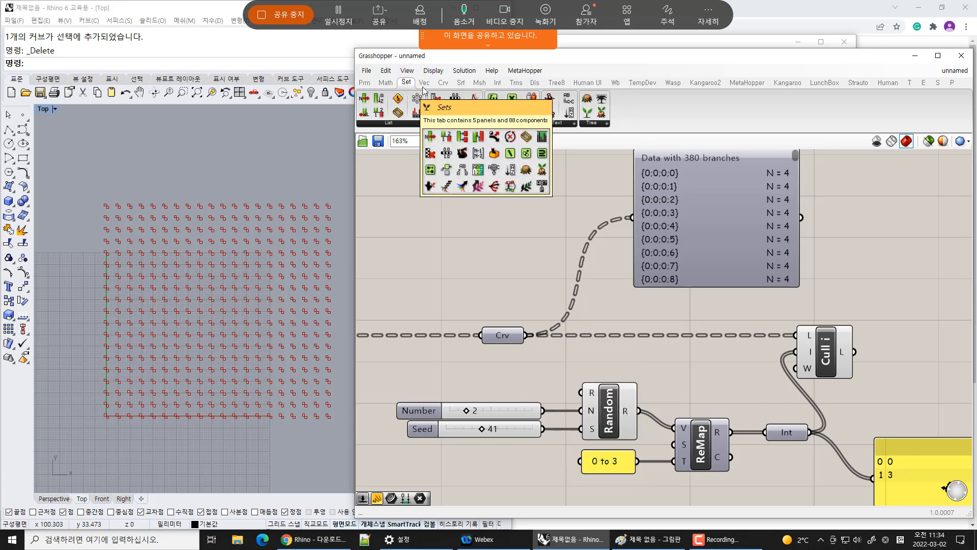
click(593, 127)
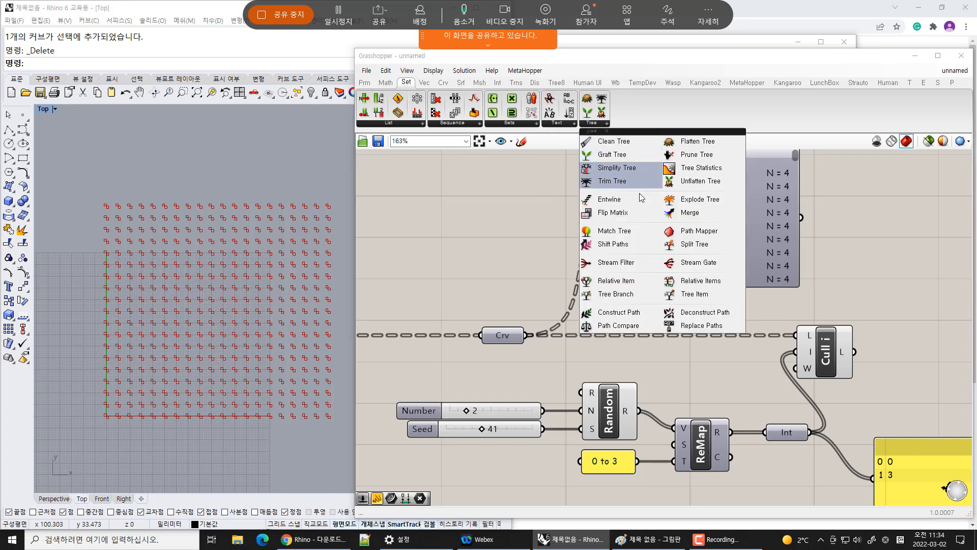
click(715, 167)
click(603, 323)
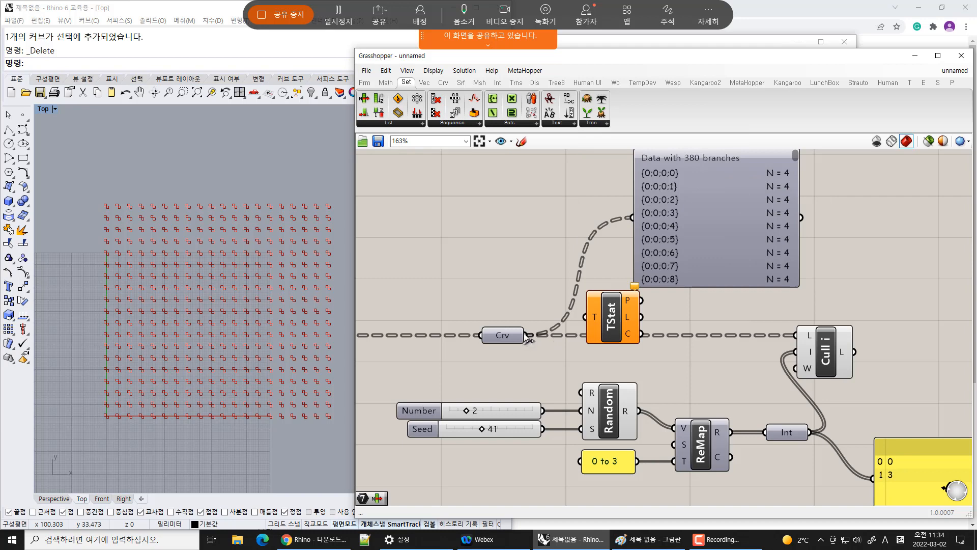
Wire the Crv parameter into the Tree Statistics T input and move Crv closer
drag(526, 336, 584, 317)
drag(504, 335, 499, 316)
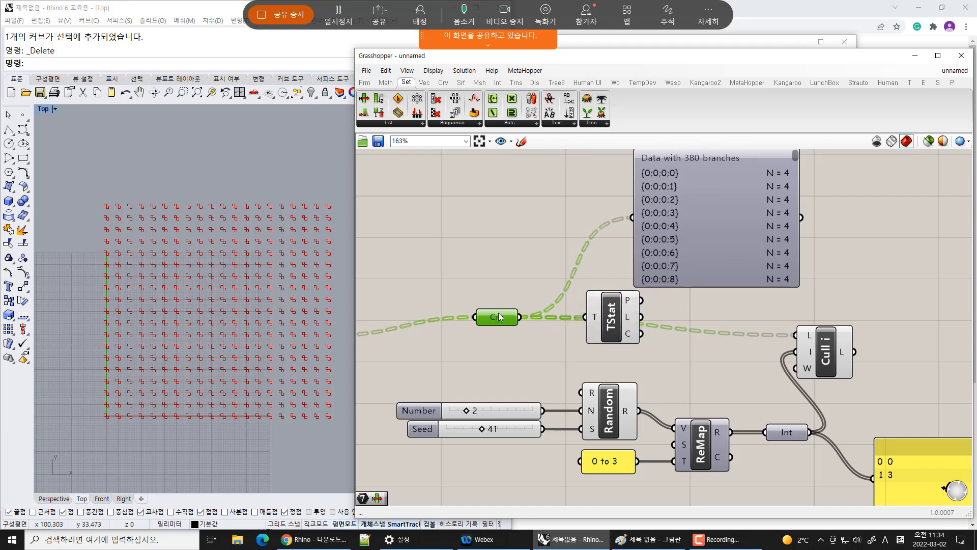
Connect the branch-structure panel to the Tree Statistics P output and reposition both
drag(612, 323, 632, 219)
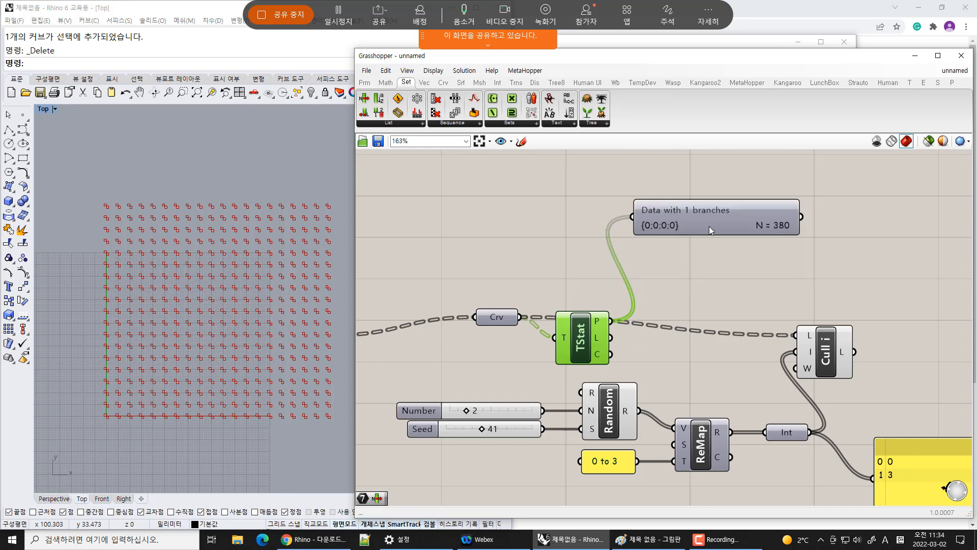
drag(584, 330, 590, 252)
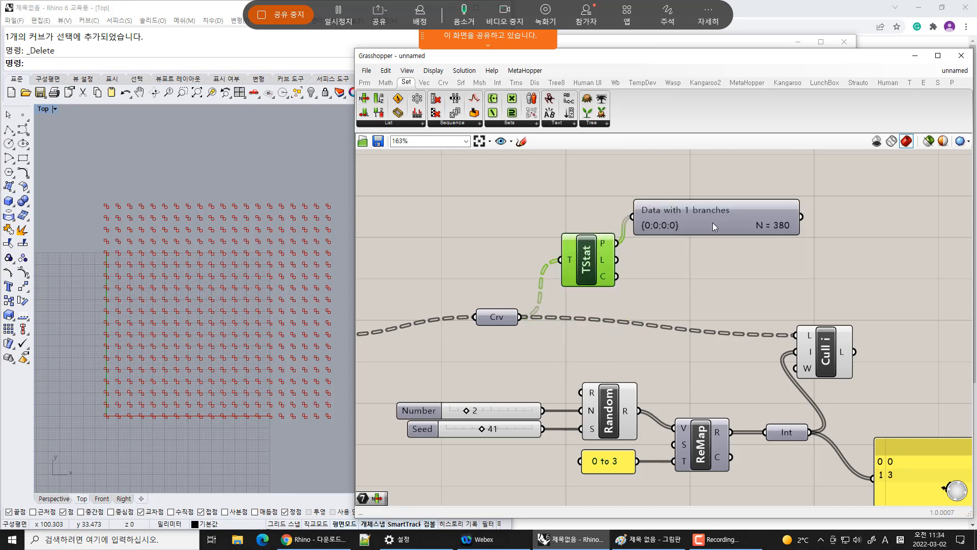
drag(713, 222, 736, 249)
mouse_move(603, 248)
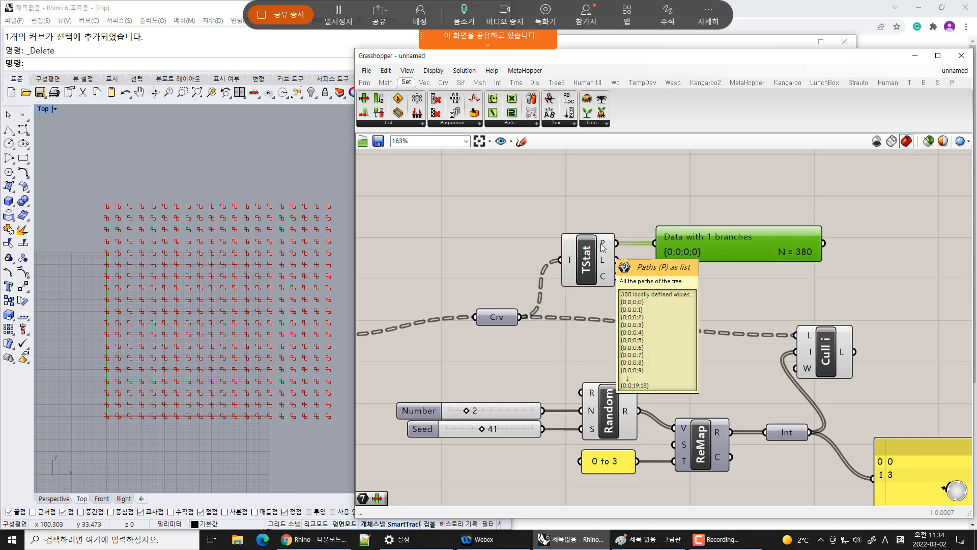
drag(699, 249, 737, 232)
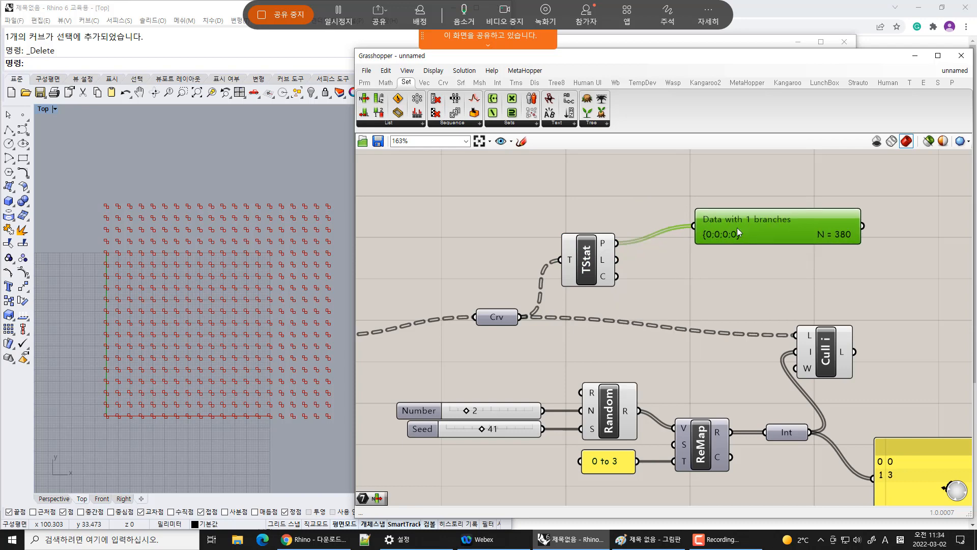
Delete that panel and move the yellow Int output panel up above the Cull Index component
key(Delete)
drag(917, 448, 767, 185)
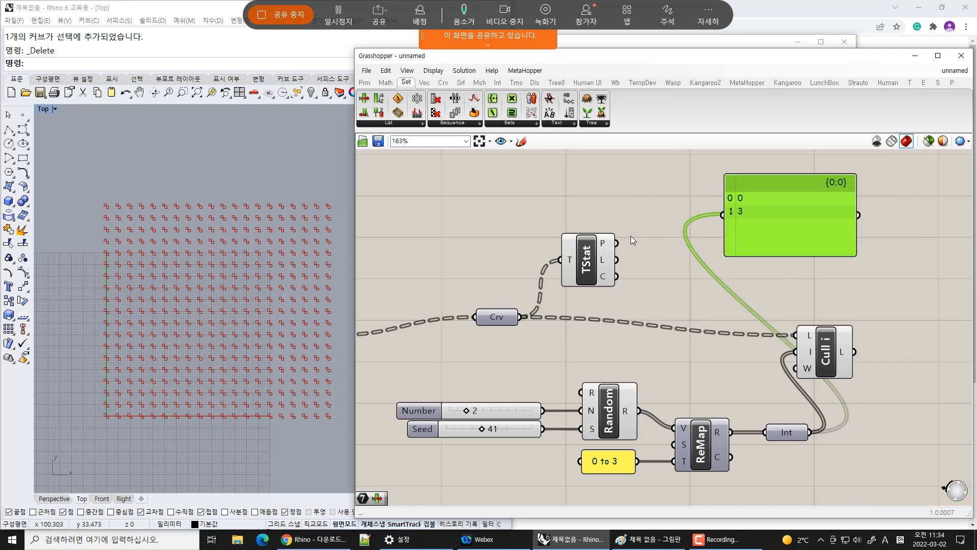
Add a new panel fed by the Crv parameter and arrange it above the Tree Statistics component
click(365, 82)
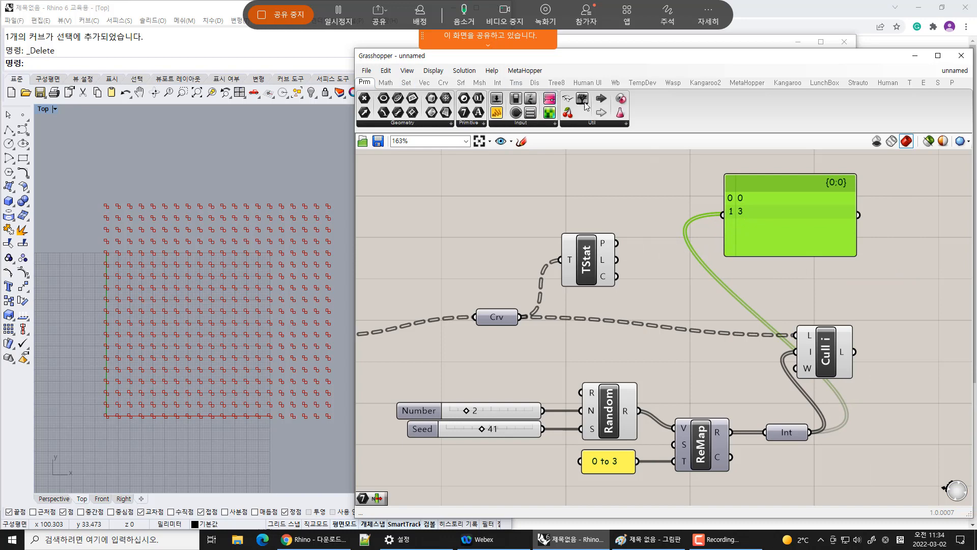
drag(586, 107, 667, 173)
drag(522, 317, 582, 170)
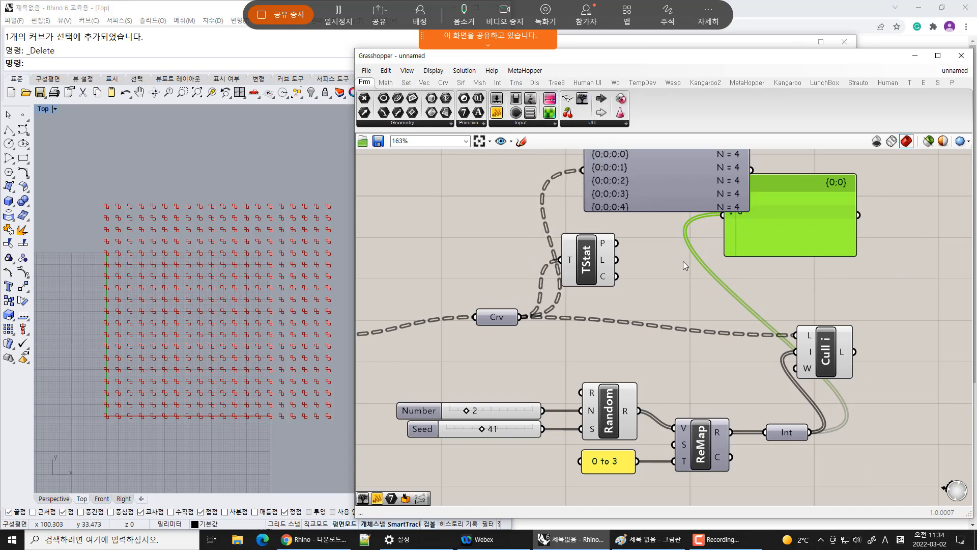
right_drag(689, 158, 689, 264)
drag(674, 318, 636, 233)
drag(588, 377, 581, 390)
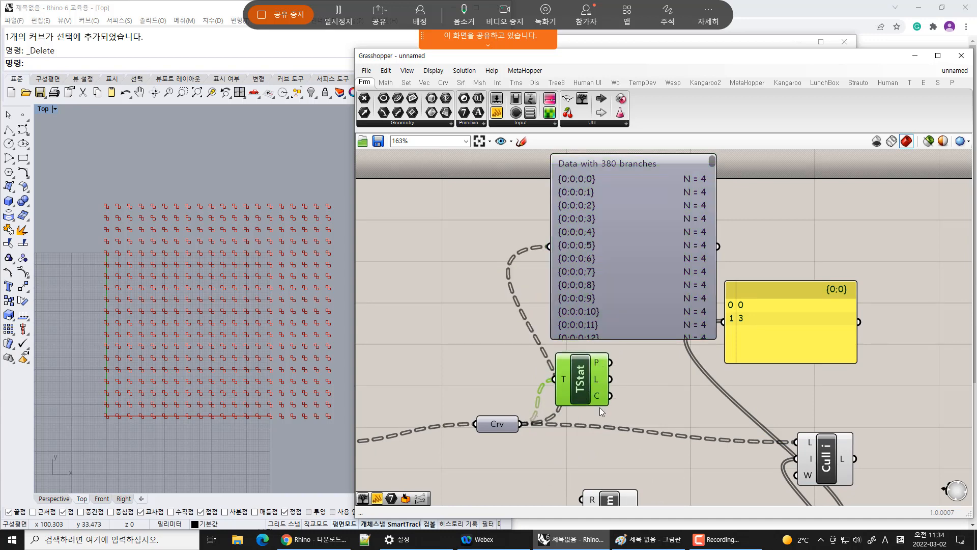
Wire the Tree Statistics P output into the yellow panel and move the panel beside the Crv panel
click(664, 259)
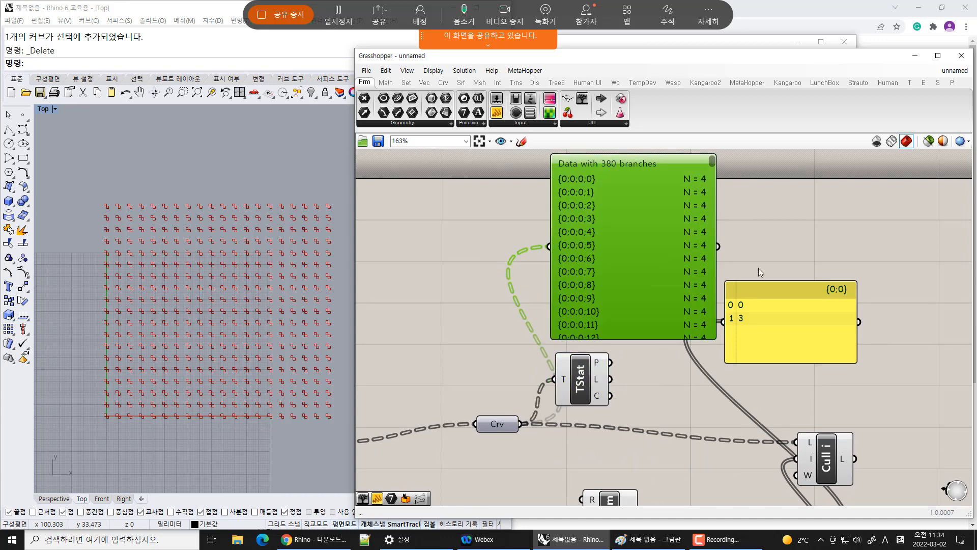
click(745, 402)
drag(782, 336, 743, 396)
drag(611, 362, 683, 382)
click(710, 442)
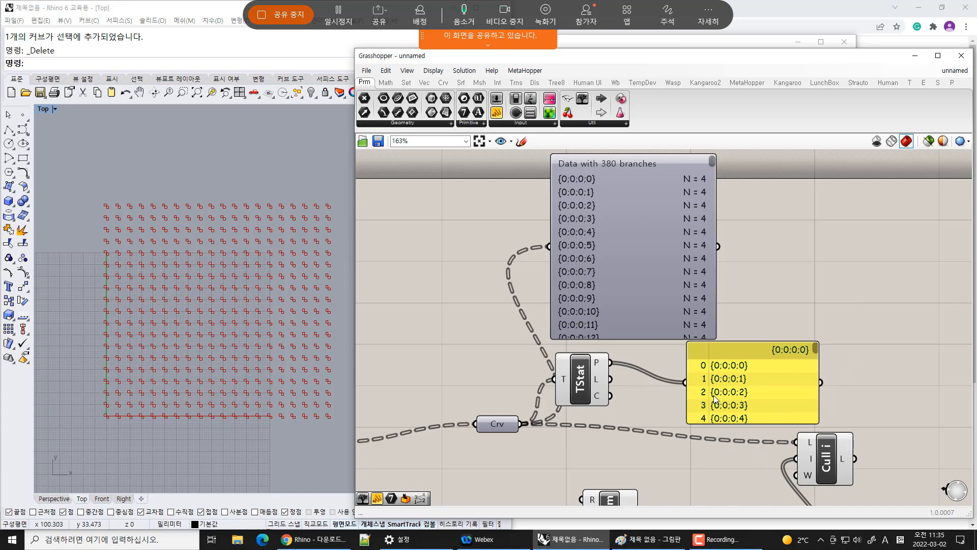
drag(739, 381, 789, 223)
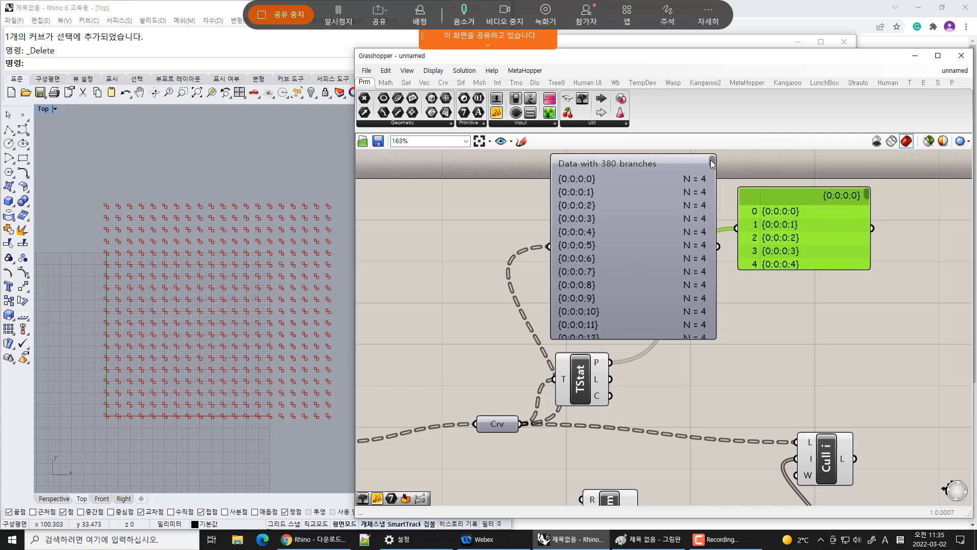
Scroll to the end of the path list in the yellow panel
drag(713, 162, 726, 142)
drag(866, 192, 828, 295)
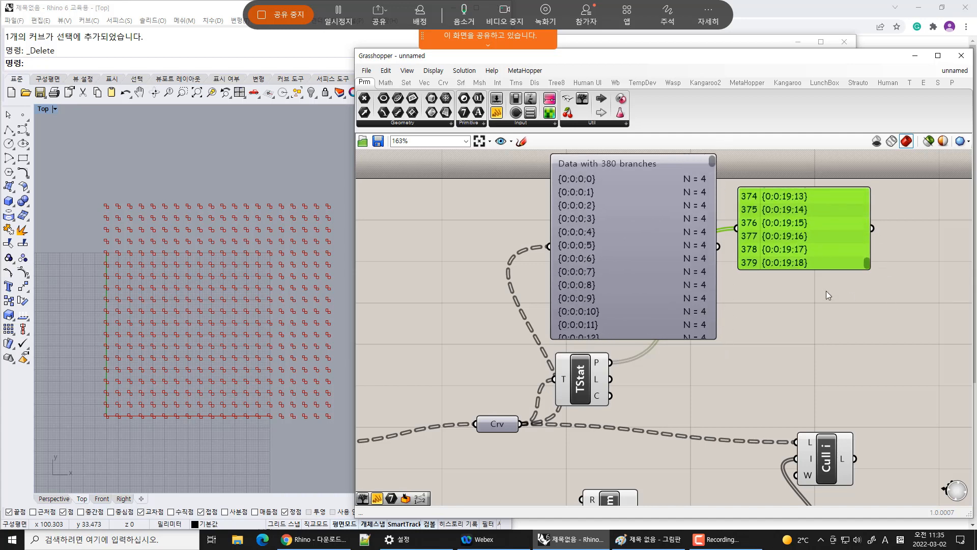
click(825, 322)
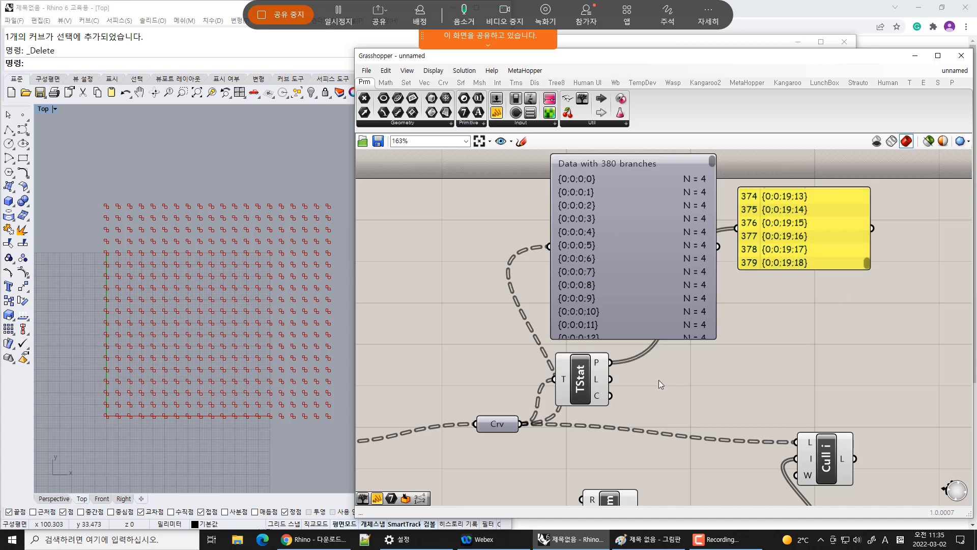
Connect the Tree Statistics L output to the yellow panel and enlarge the panel
mouse_move(599, 367)
drag(610, 379, 739, 237)
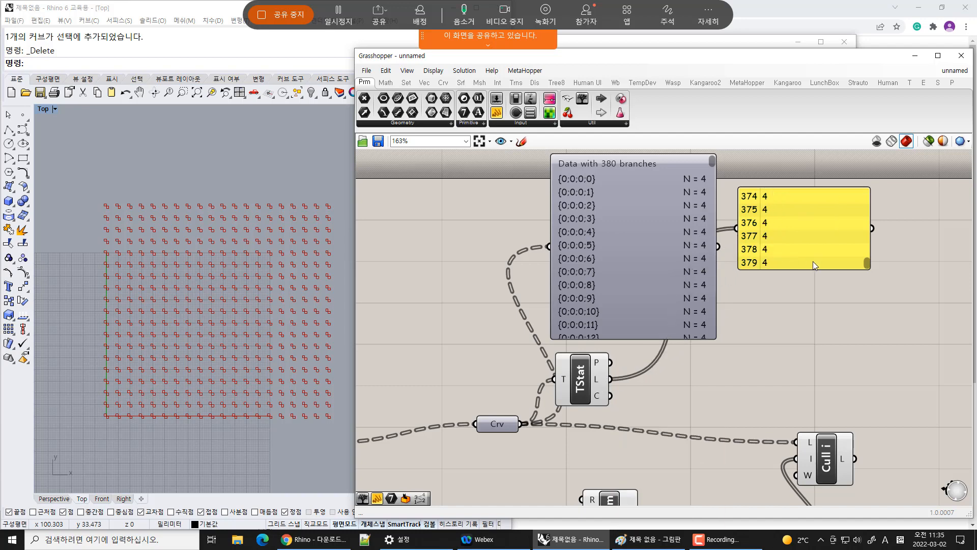
drag(804, 268, 810, 393)
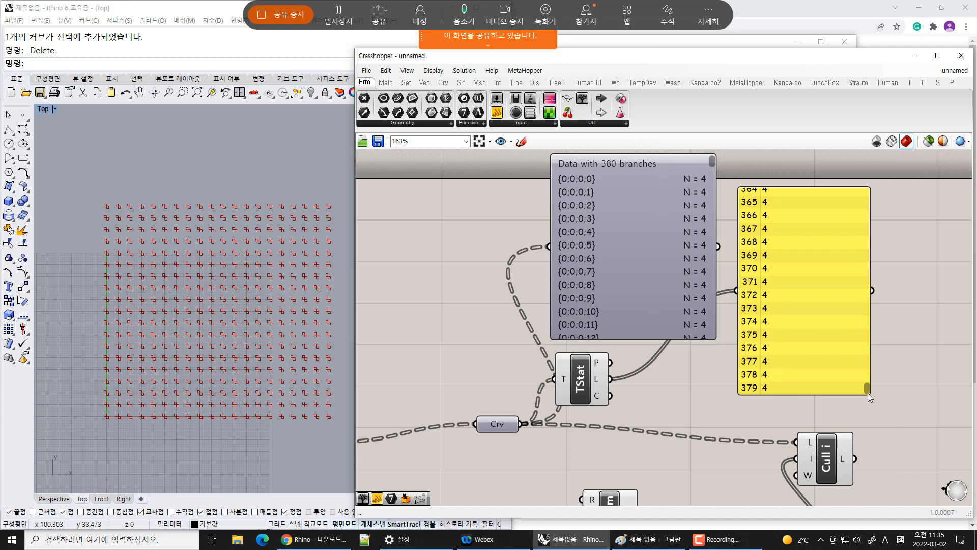
drag(868, 393, 860, 421)
Connect the Tree Statistics C output to the yellow panel instead
mouse_move(599, 395)
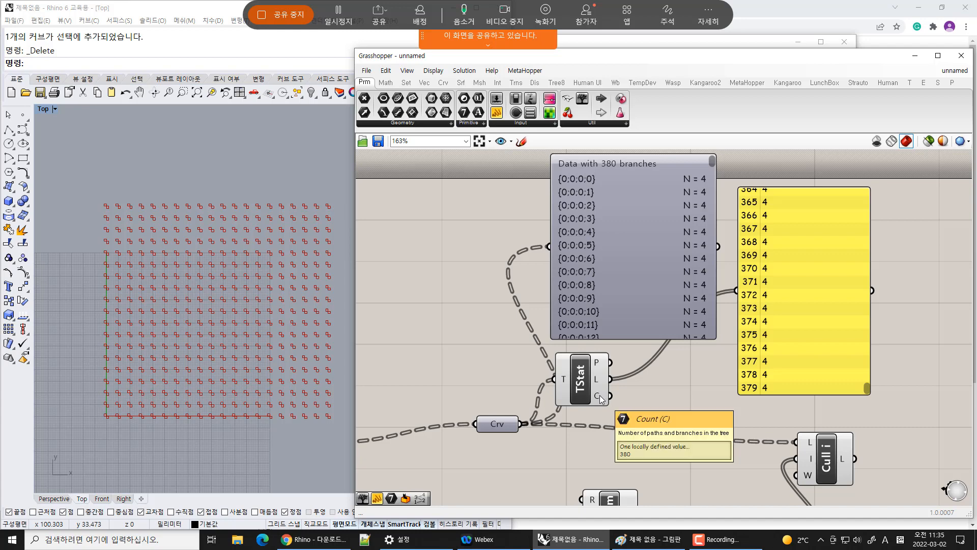
drag(599, 395, 830, 307)
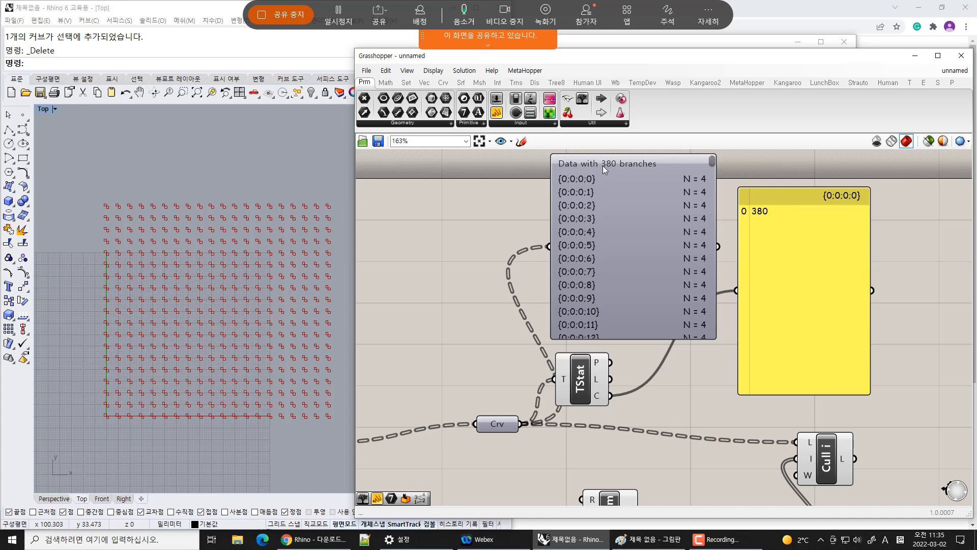
click(629, 160)
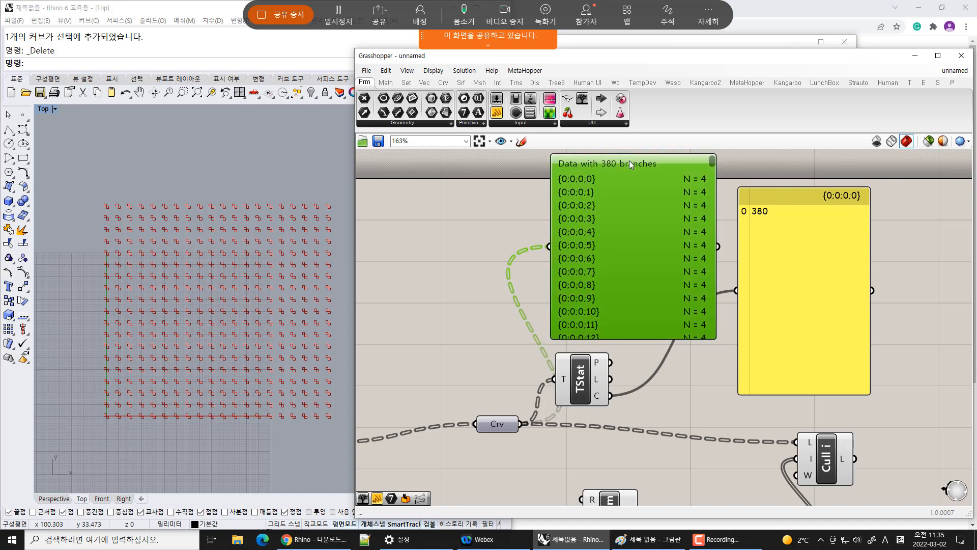
click(741, 179)
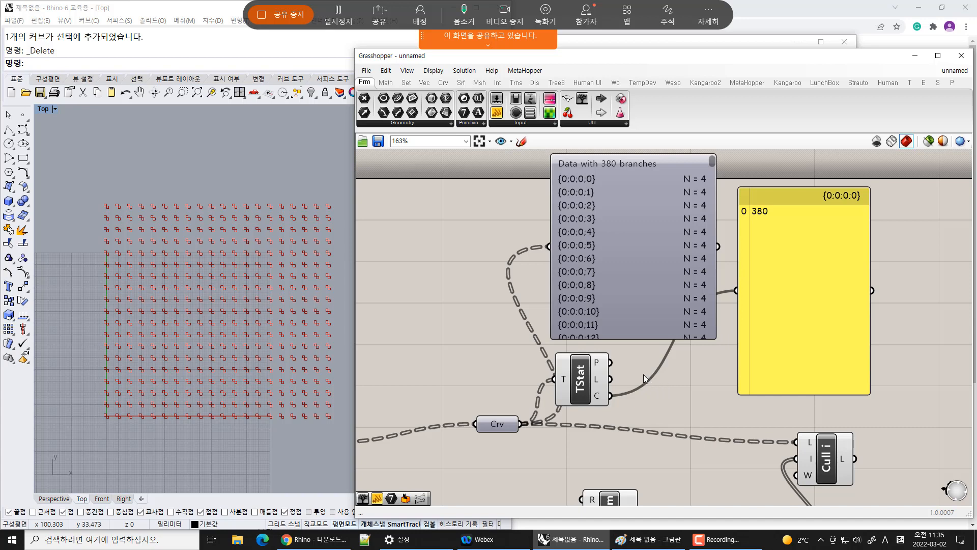
Move the Tree Statistics component down beside the Crv parameter
mouse_move(599, 365)
drag(596, 386, 616, 457)
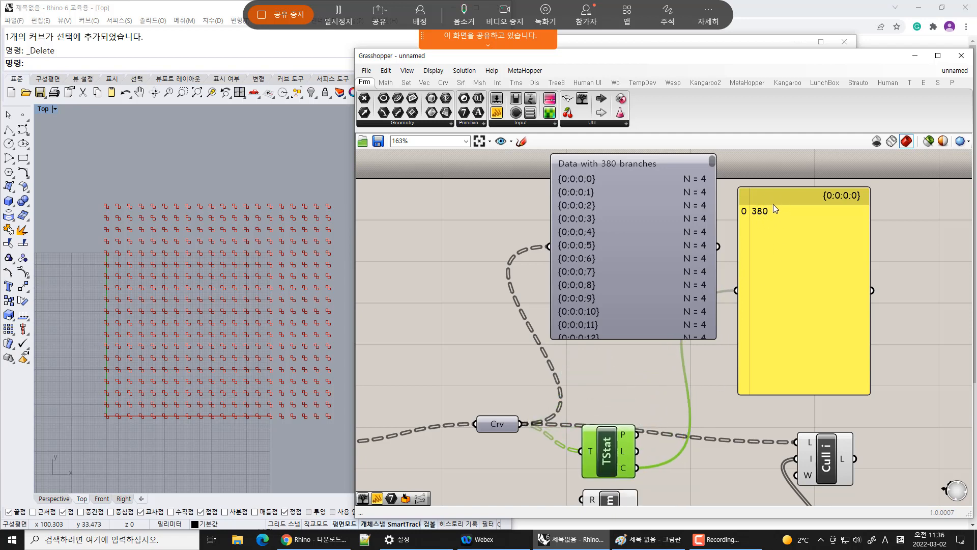
right_drag(754, 444, 750, 296)
drag(819, 310, 884, 291)
Turn off the Cull Index component's preview
click(898, 357)
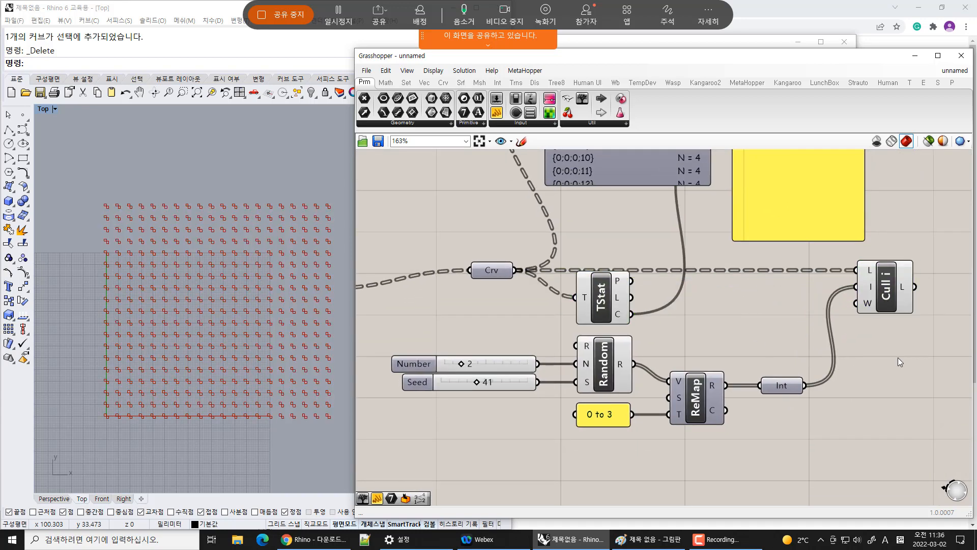
click(893, 284)
key(ctrl+q)
click(915, 396)
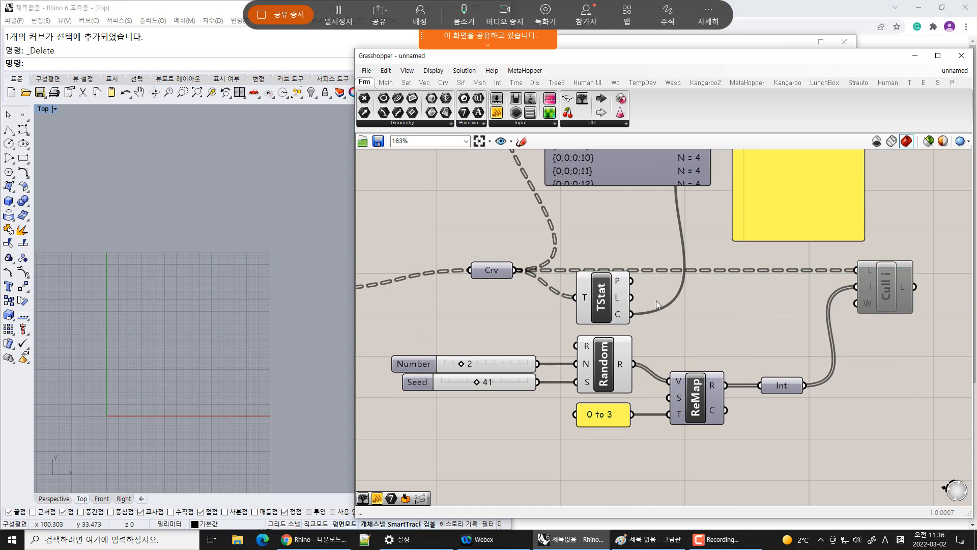
right_drag(705, 330, 661, 320)
click(842, 295)
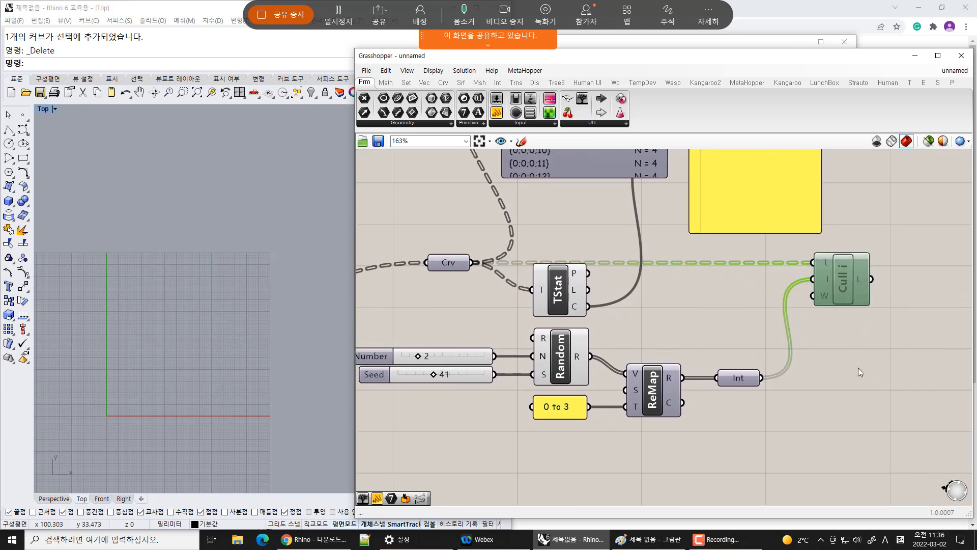
right_click(860, 331)
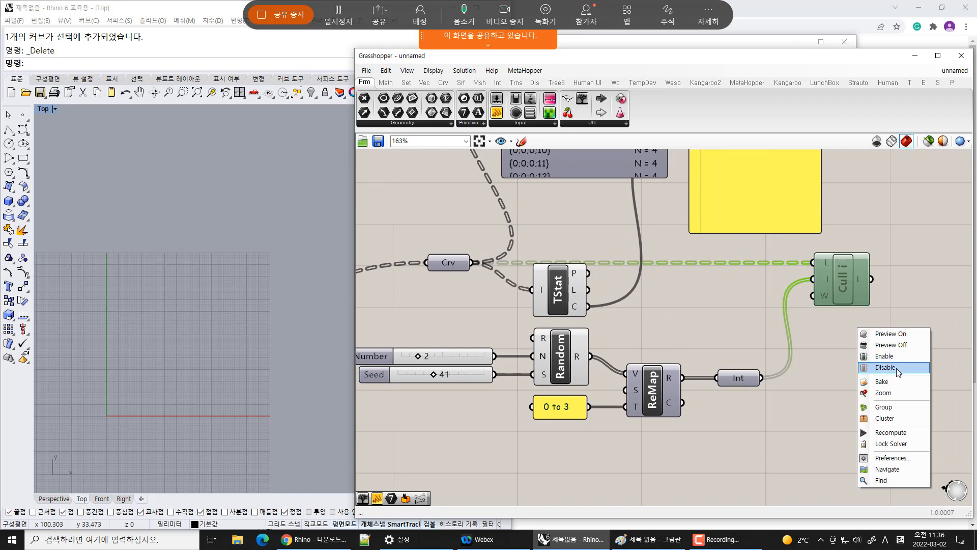
click(945, 251)
Select the Random, sliders, ReMap and Int components and move them to the right
right_drag(683, 301, 758, 285)
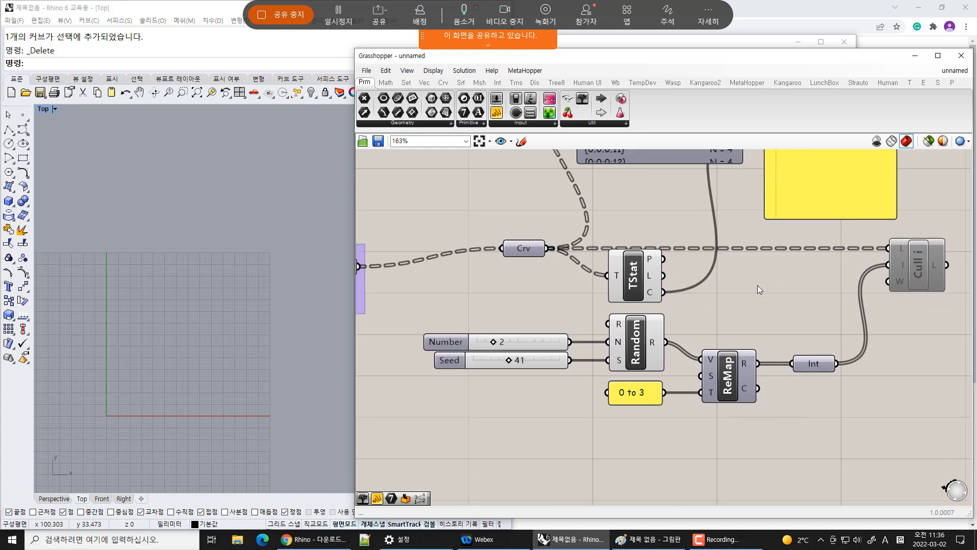
drag(884, 469, 424, 264)
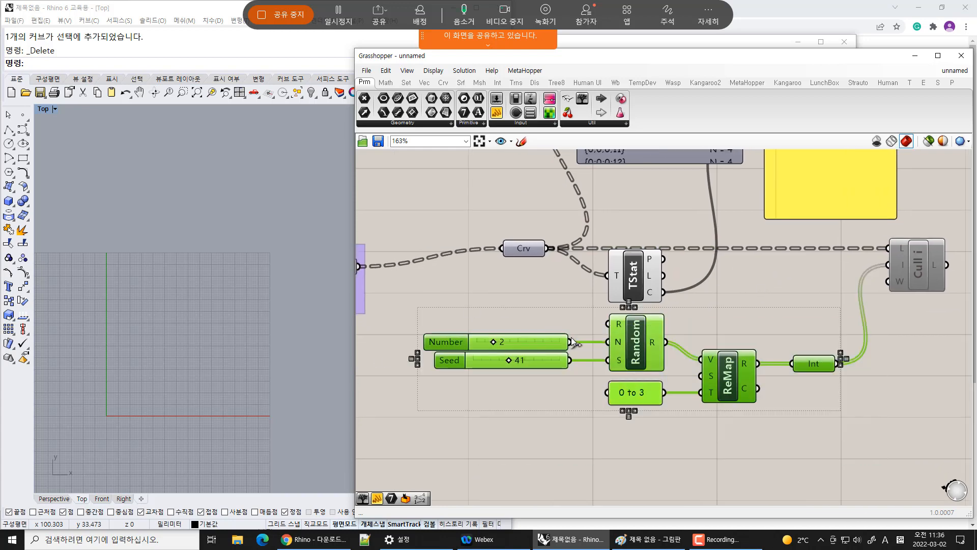
drag(674, 347, 707, 351)
Delete the Number slider feeding the Random component
click(611, 337)
click(611, 348)
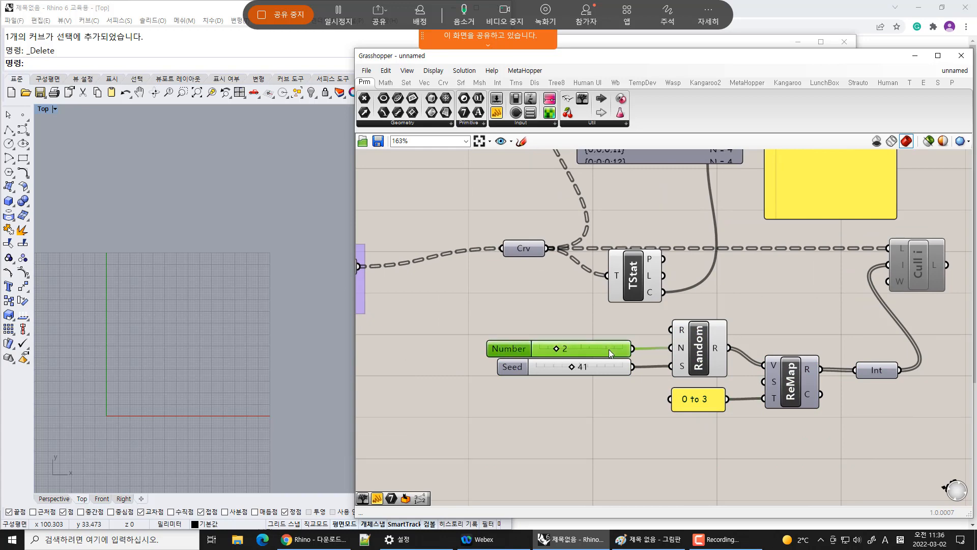
key(Delete)
Connect the Tree Statistics C output to the Random component's N input
drag(634, 278, 610, 307)
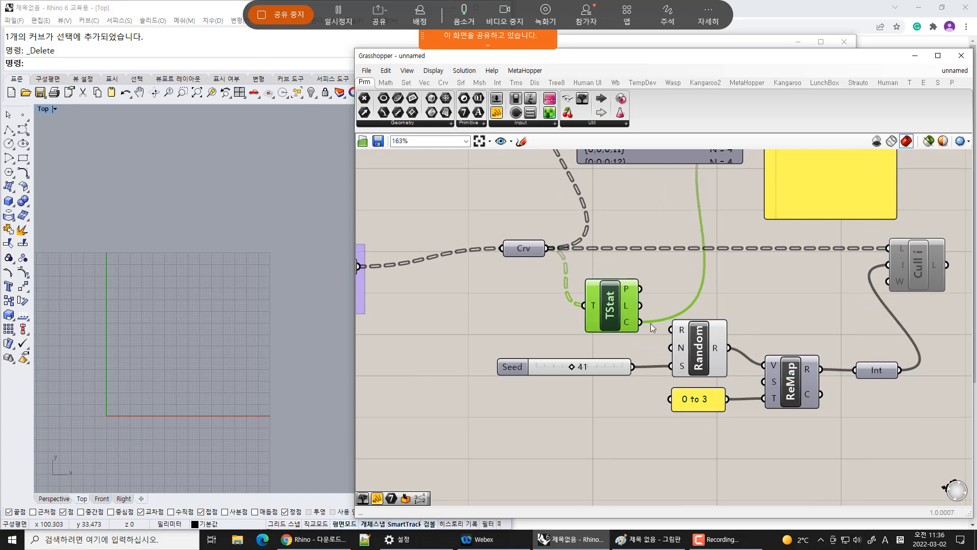
drag(657, 344, 671, 348)
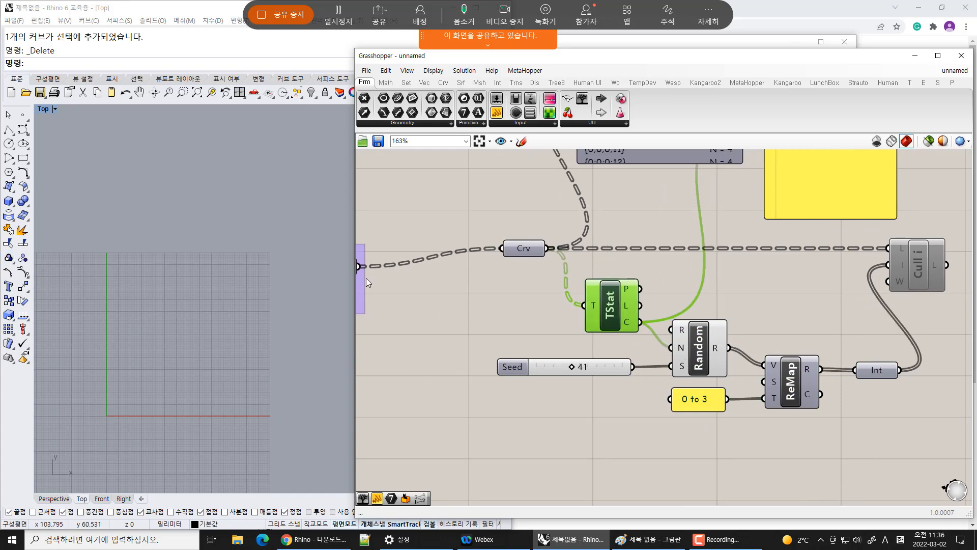
click(842, 292)
mouse_move(718, 348)
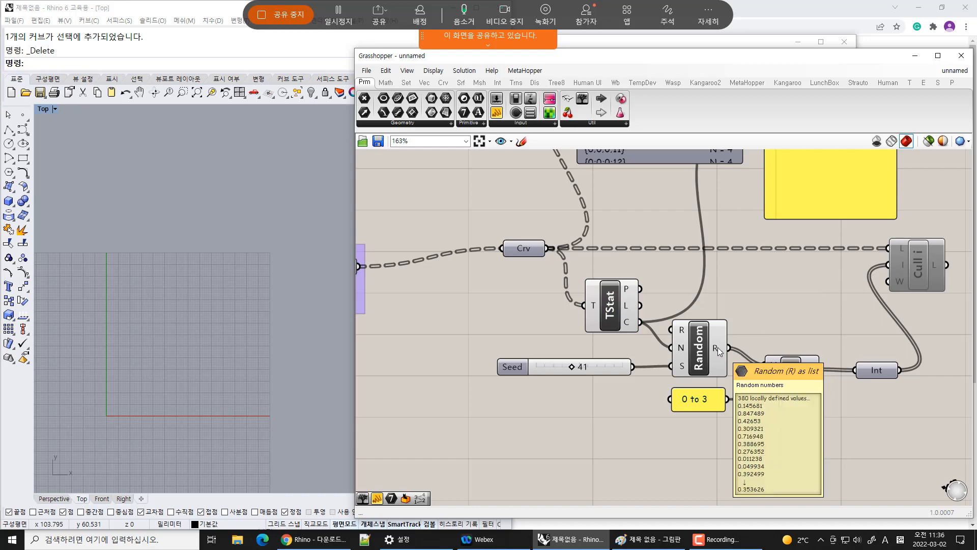
Delete the data tree panel and the yellow number panel above the components
right_drag(769, 311, 601, 389)
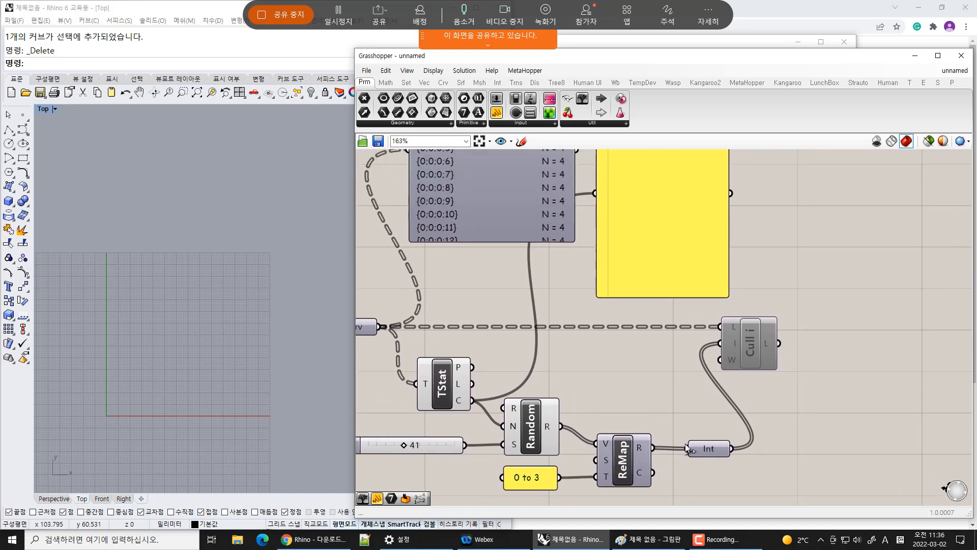
drag(733, 449, 603, 185)
scroll(625, 249, down, 2)
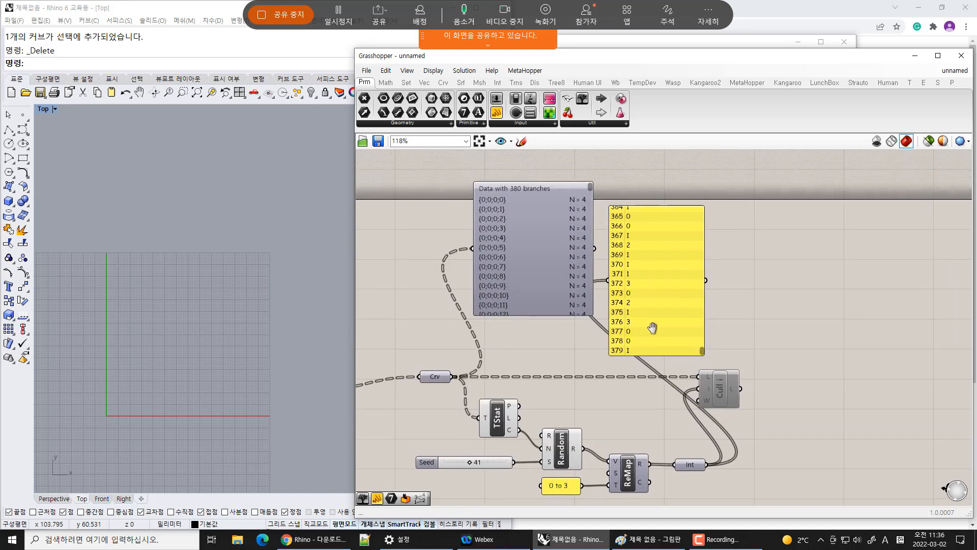
mouse_move(706, 361)
mouse_down()
mouse_move(721, 209)
mouse_move(711, 364)
mouse_move(717, 357)
mouse_up()
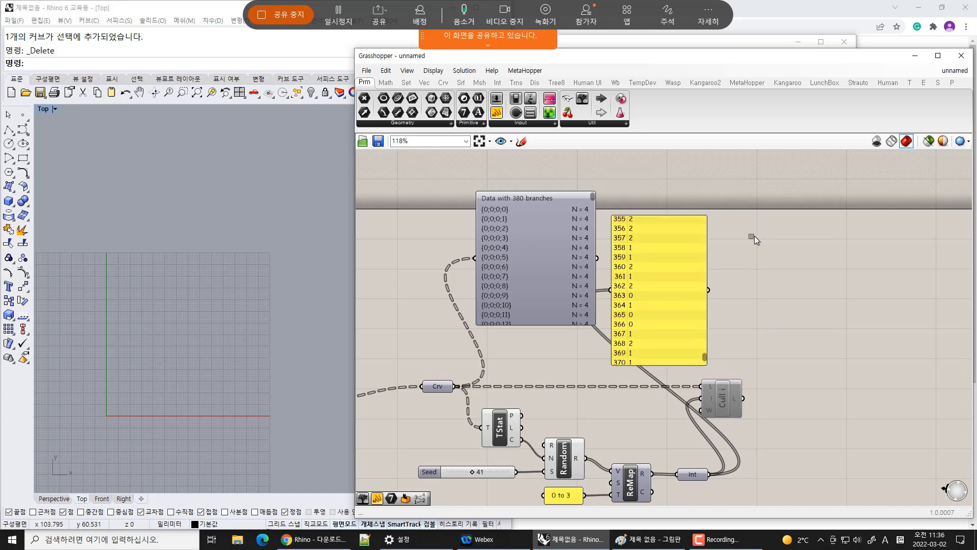
drag(754, 236, 522, 297)
key(Delete)
Add a Curve parameter and connect the Cull Index component's L output to it
right_drag(644, 374, 672, 304)
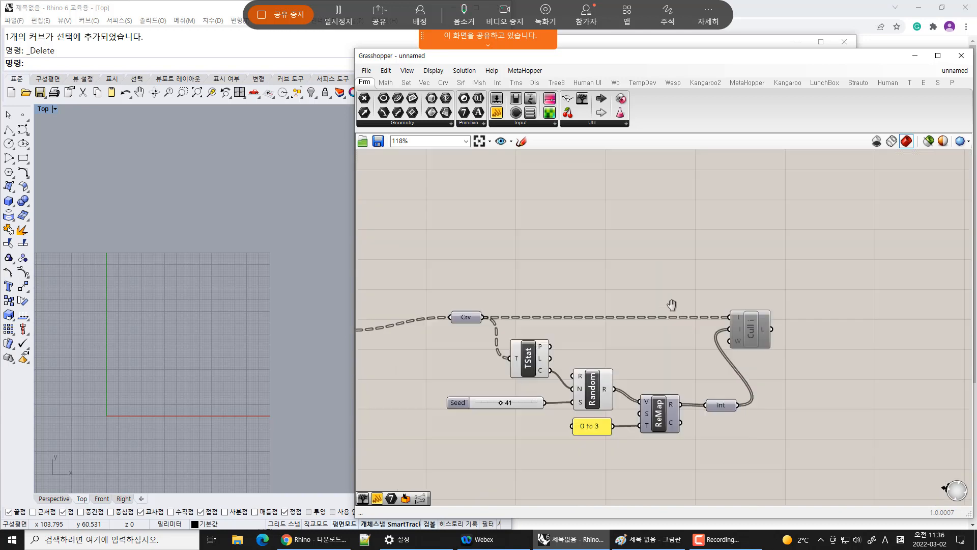
scroll(781, 230, up, 3)
click(822, 258)
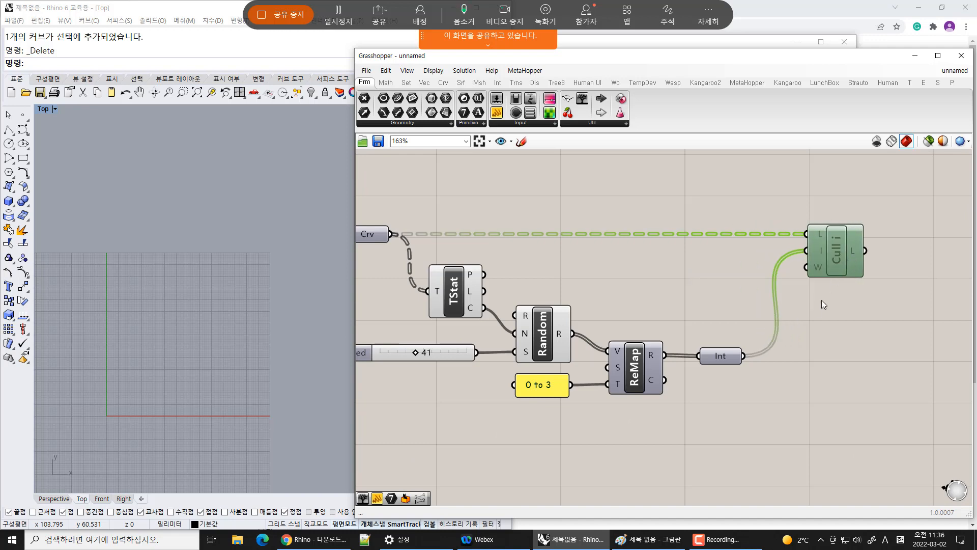
scroll(822, 300, down, 2)
drag(398, 98, 907, 260)
click(882, 310)
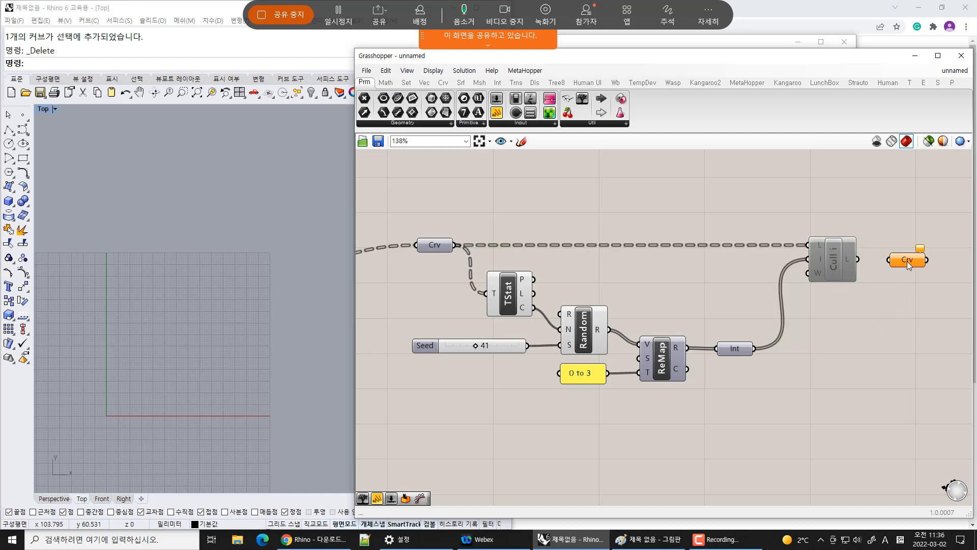
drag(859, 260, 907, 265)
click(891, 330)
Graft the Int parameter's data
mouse_move(823, 252)
click(741, 350)
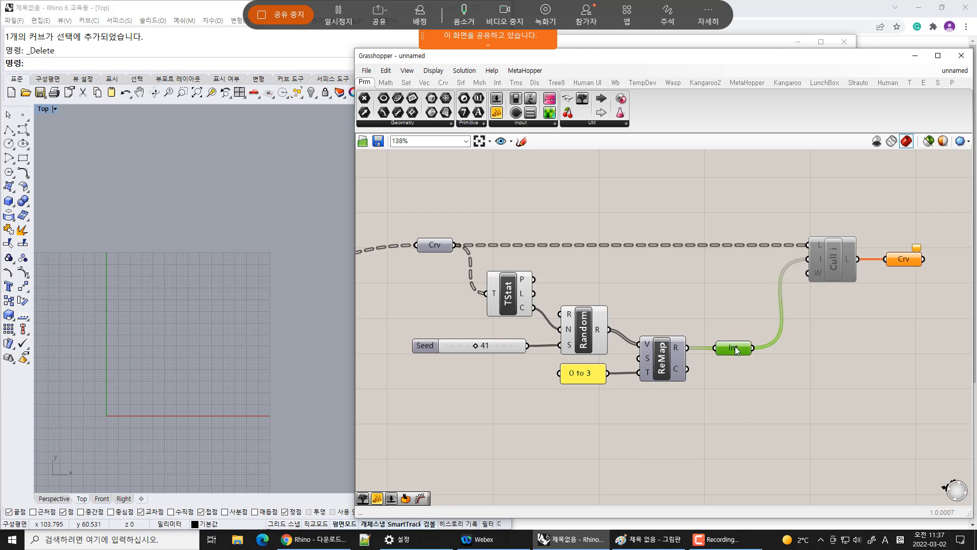
right_click(738, 352)
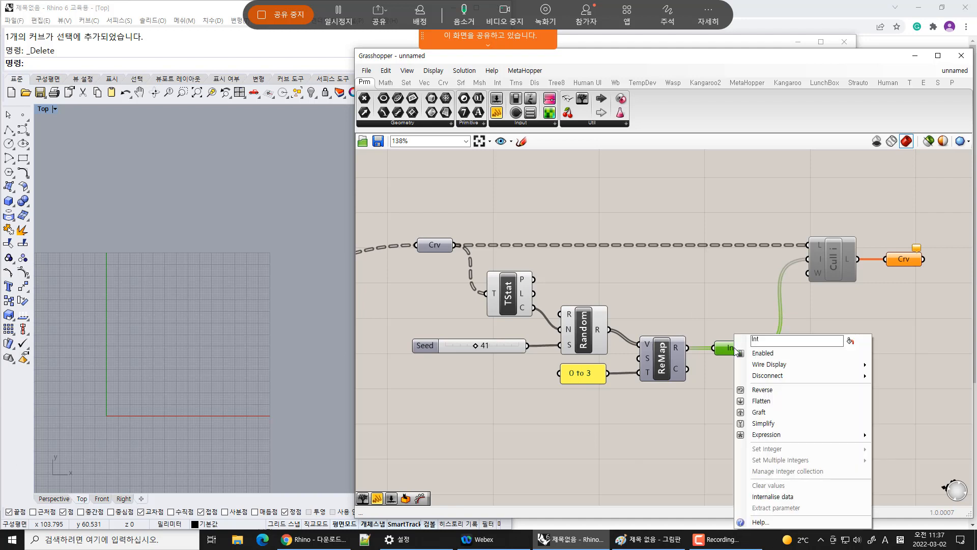
click(768, 412)
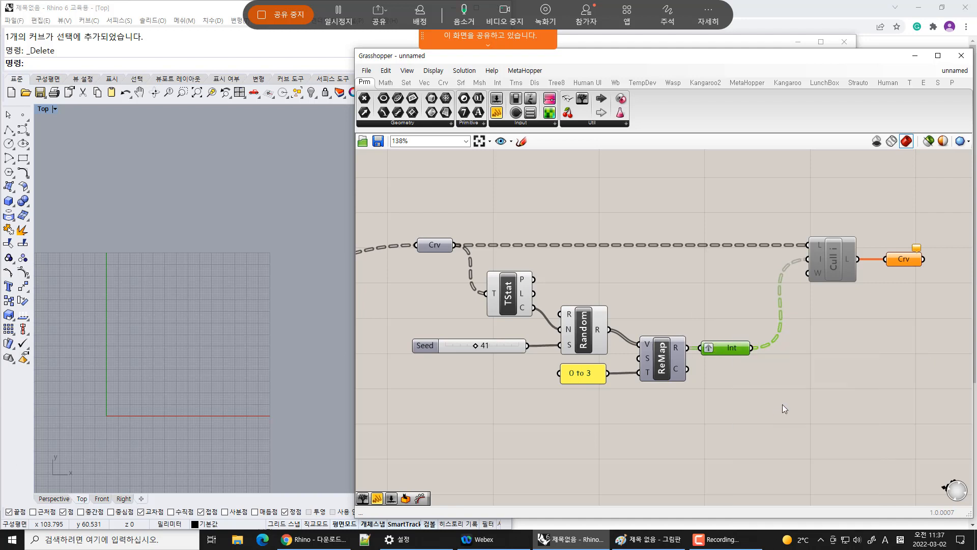
drag(735, 355, 748, 355)
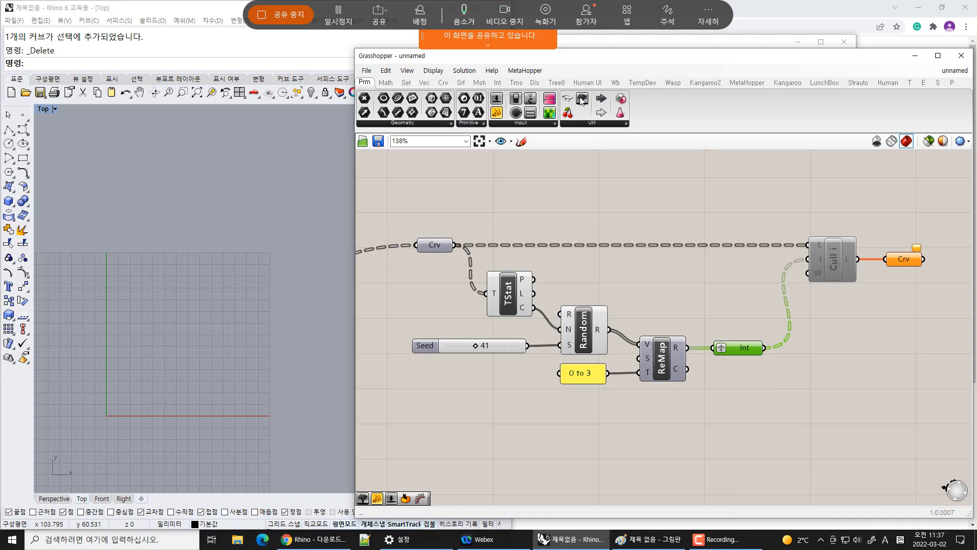
Attach panels to the Crv parameter and the Int parameter to inspect their data trees
click(750, 194)
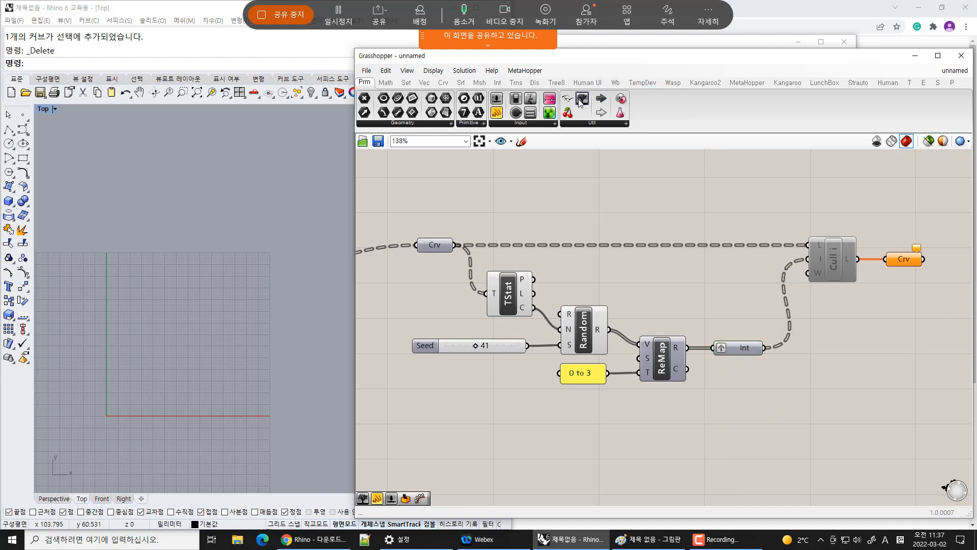
drag(582, 99, 749, 173)
drag(475, 220, 681, 172)
right_drag(712, 264, 670, 329)
drag(709, 255, 849, 406)
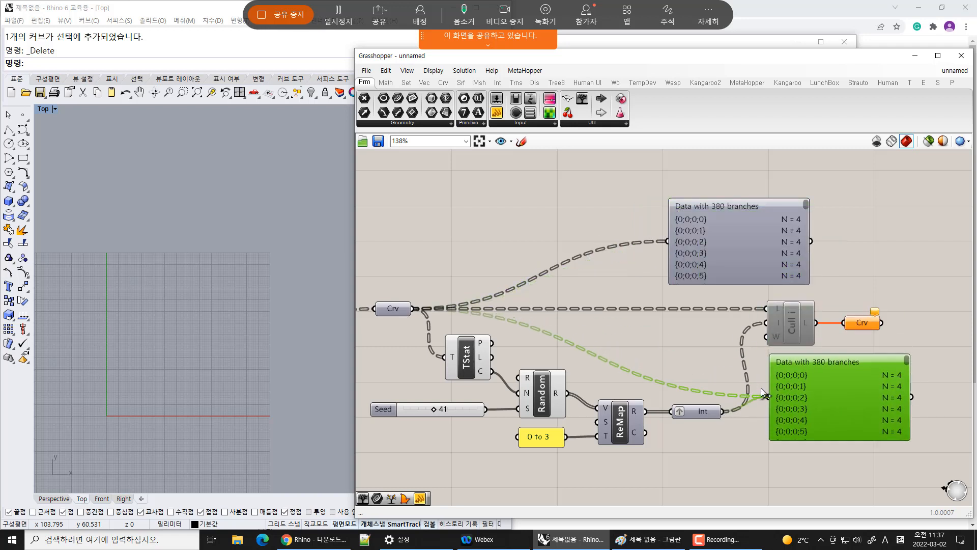
drag(761, 389, 762, 388)
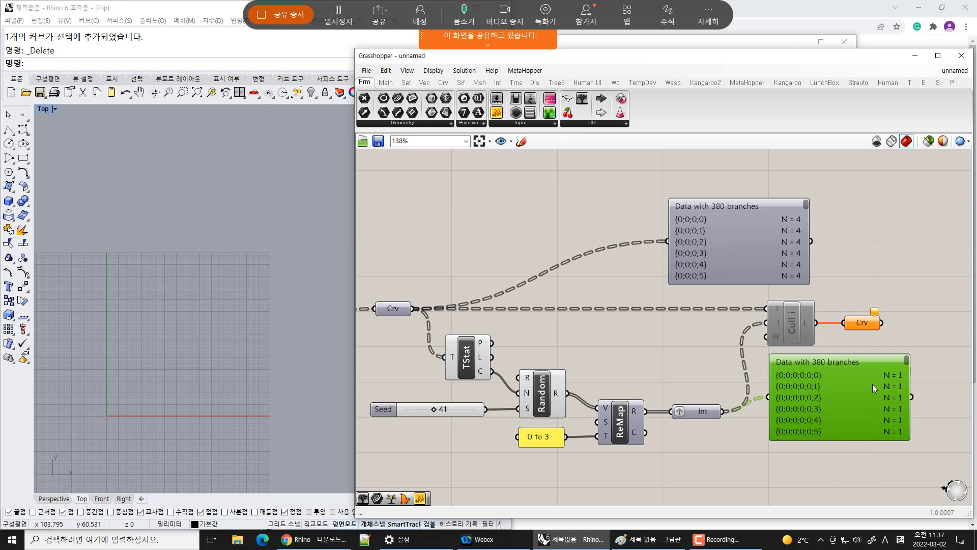
Simplify the data paths of the Int parameter and the input Crv parameter
right_click(691, 411)
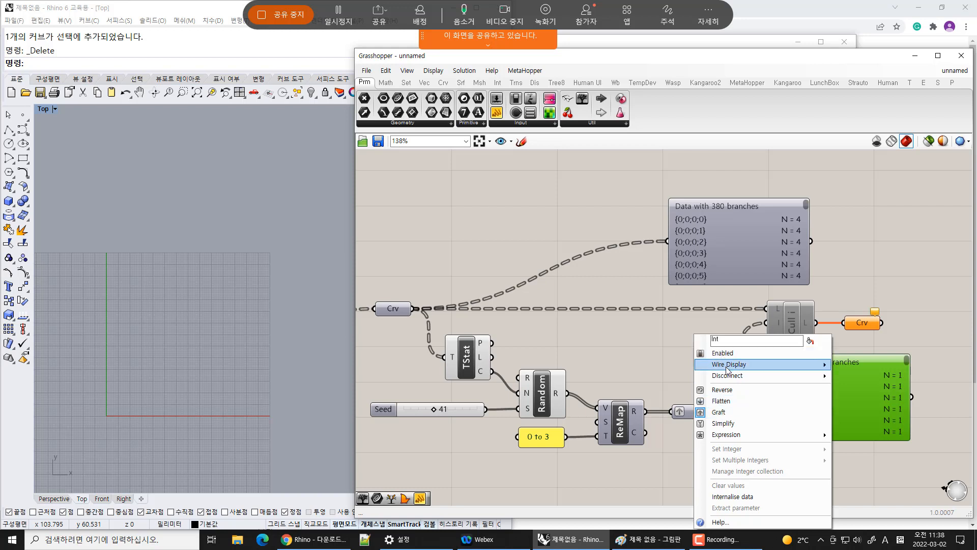
click(717, 424)
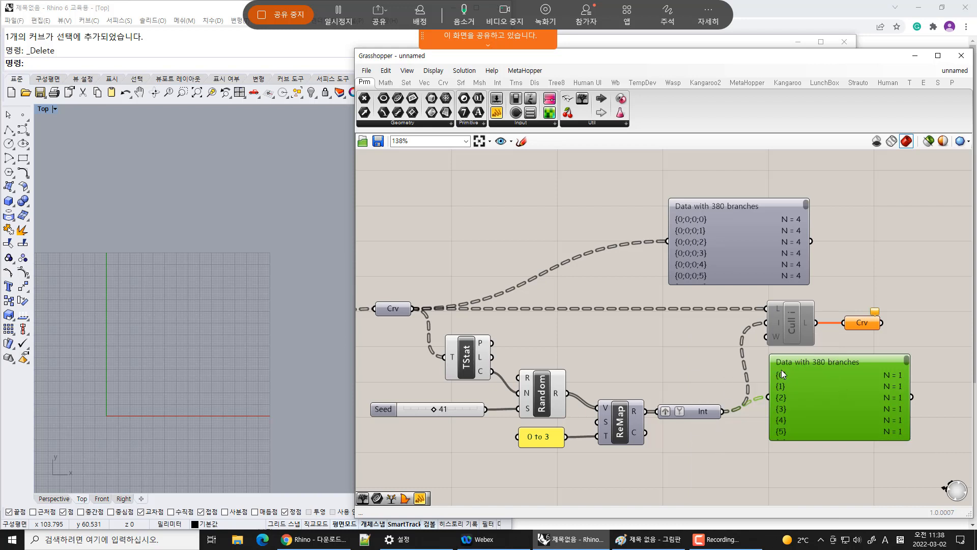
right_click(393, 307)
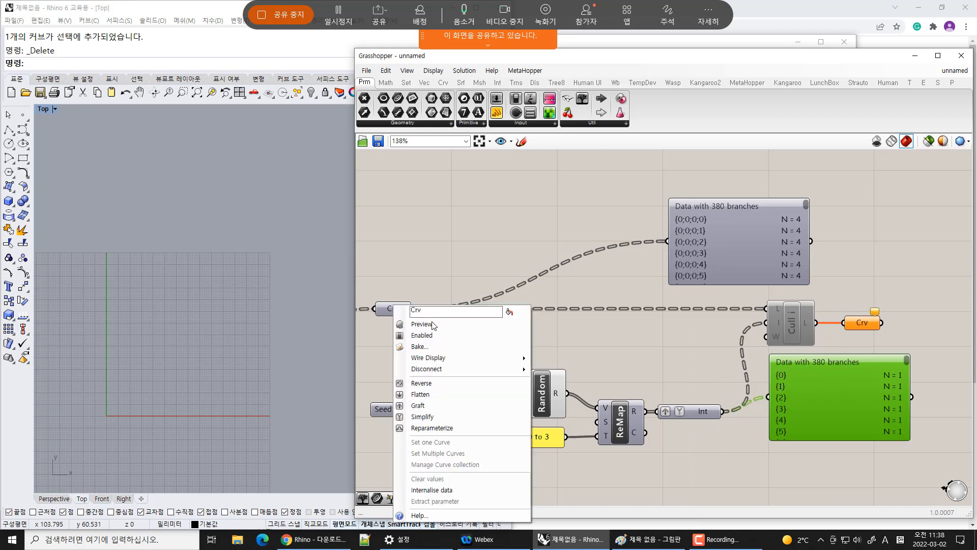
click(423, 417)
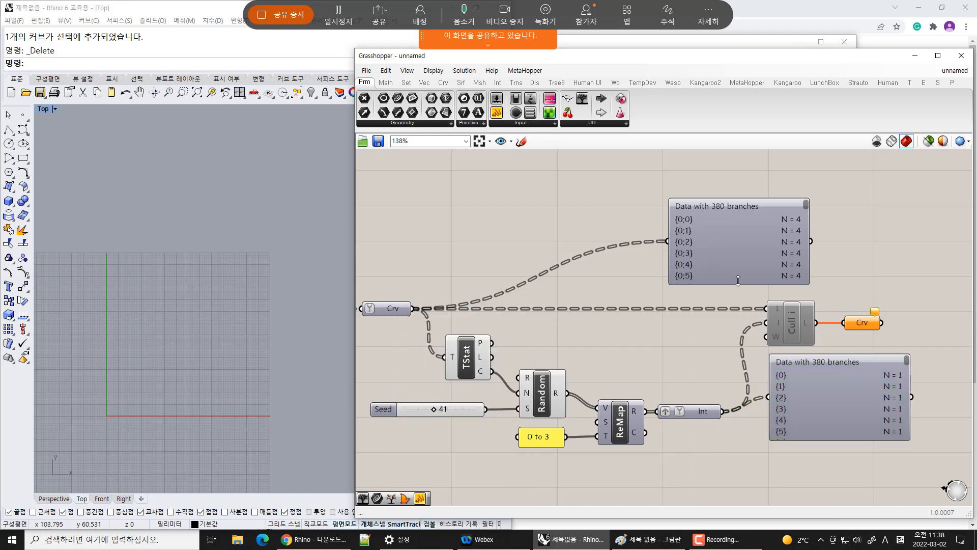
drag(738, 281, 737, 229)
click(864, 226)
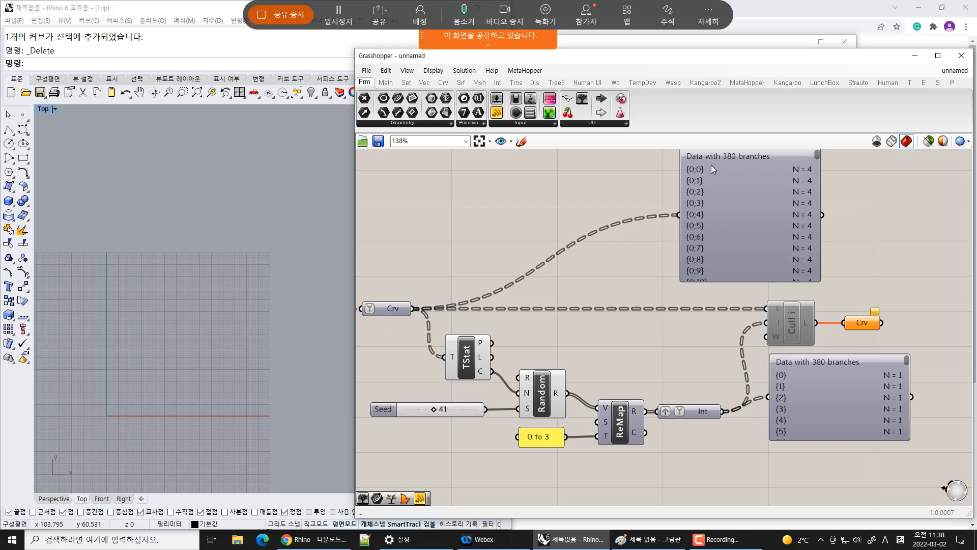
Delete both inspection panels
click(803, 232)
key(Delete)
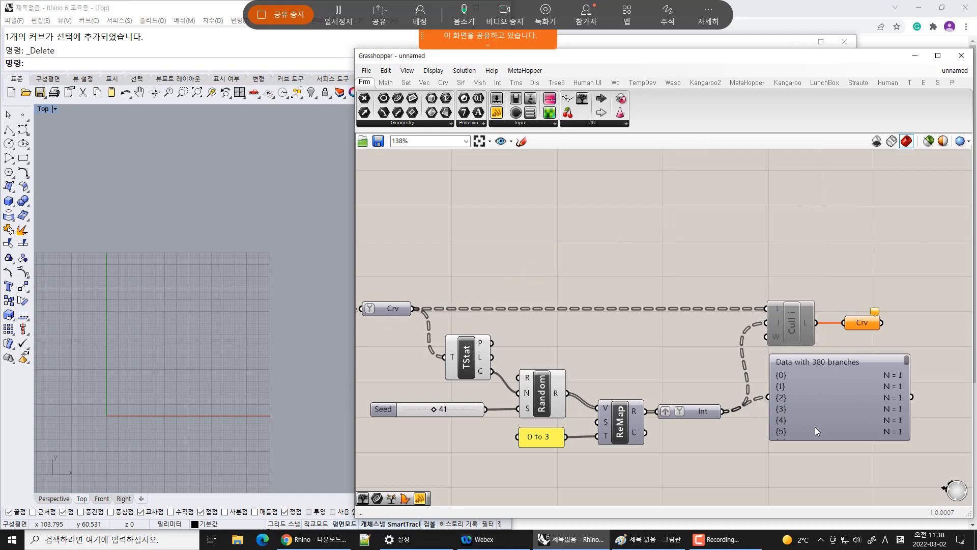
click(833, 407)
key(Delete)
Enable the Cull Index component
drag(695, 411, 704, 411)
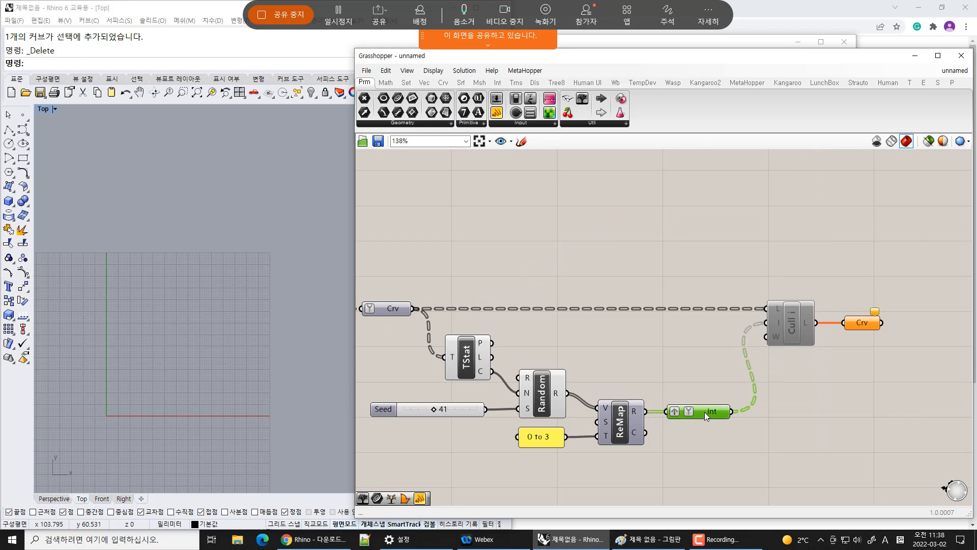
click(792, 325)
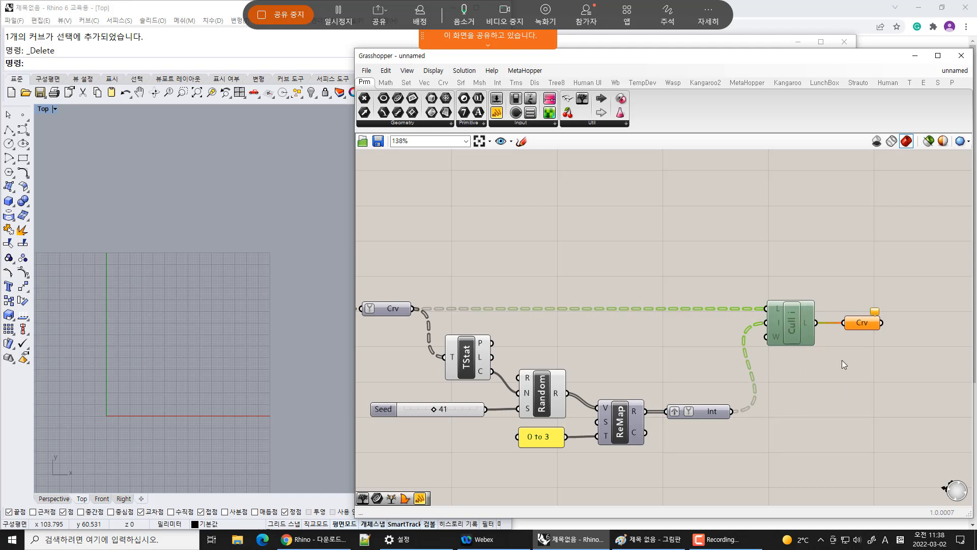
key(ctrl+e)
click(856, 398)
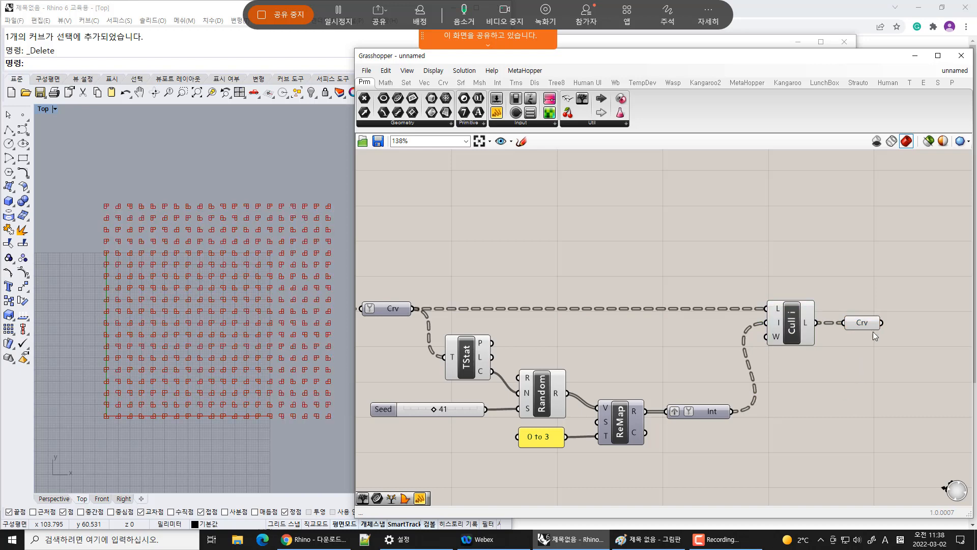
drag(865, 322, 867, 321)
click(789, 325)
click(866, 373)
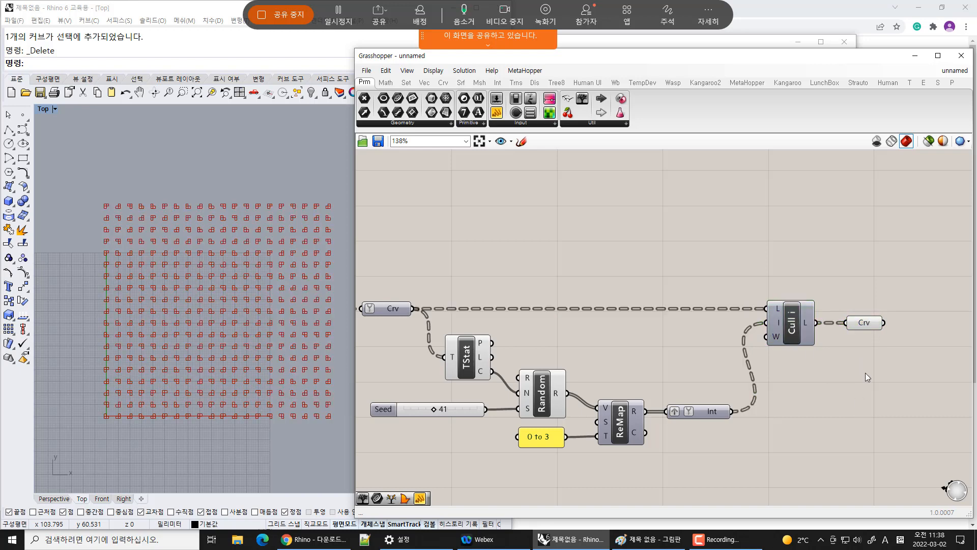
Examine the culled rectangle pattern in the Top viewport
scroll(168, 343, up, 4)
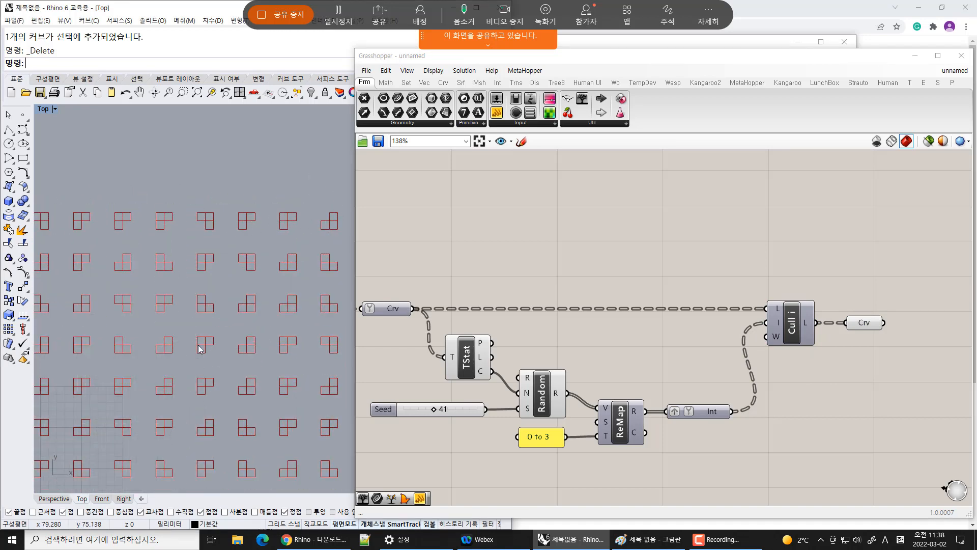
right_drag(200, 349, 248, 257)
scroll(213, 362, down, 3)
scroll(196, 354, down, 3)
right_drag(196, 354, 228, 324)
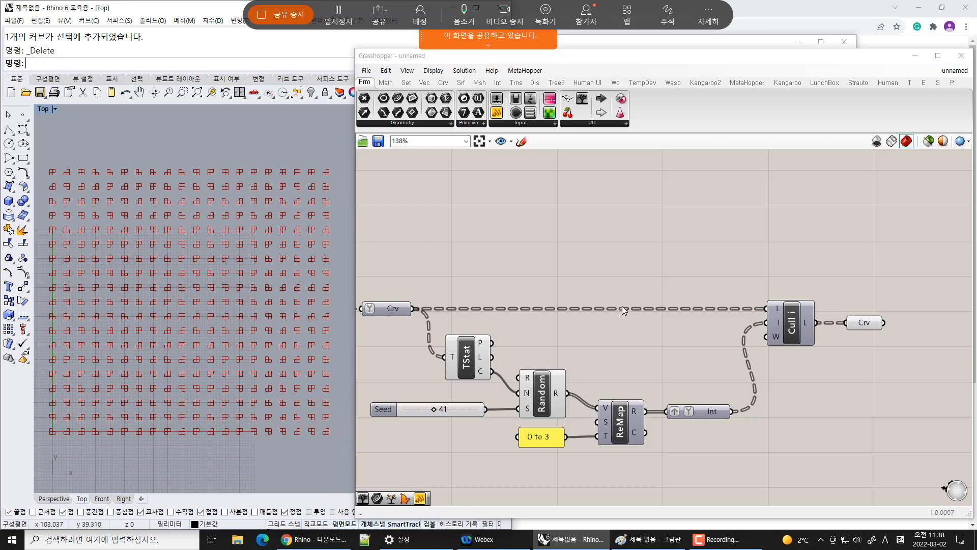
Group all the random culling components together
right_drag(621, 329, 685, 286)
drag(385, 221, 972, 458)
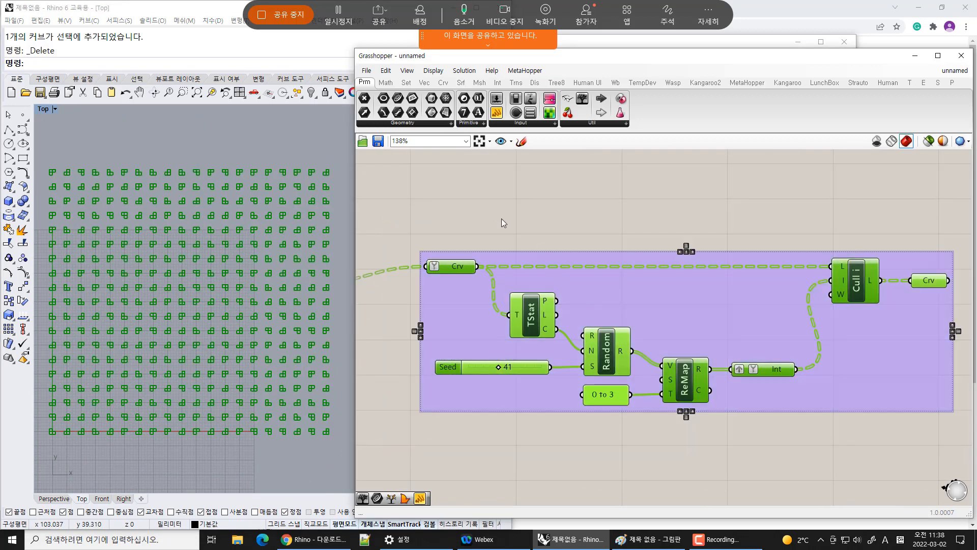
drag(502, 218, 641, 423)
click(745, 442)
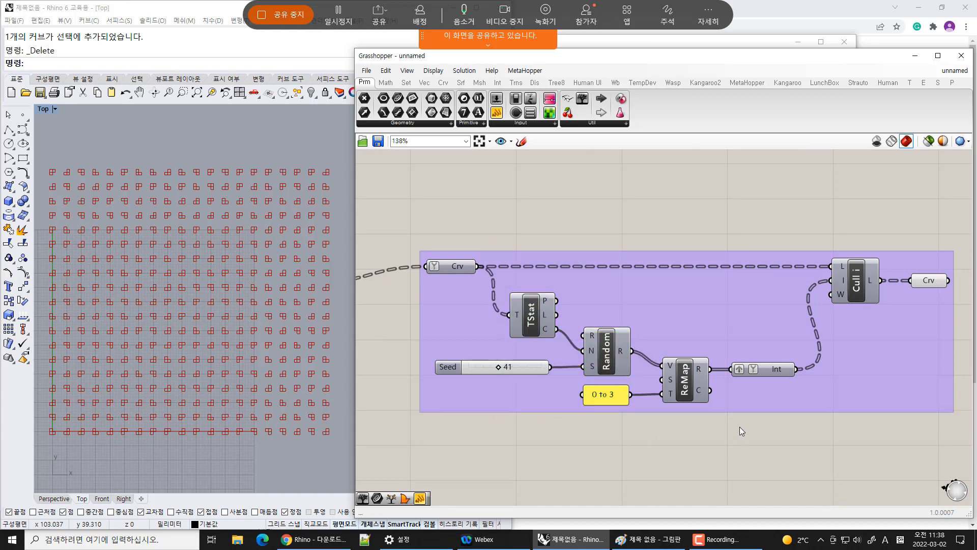
scroll(735, 416, down, 2)
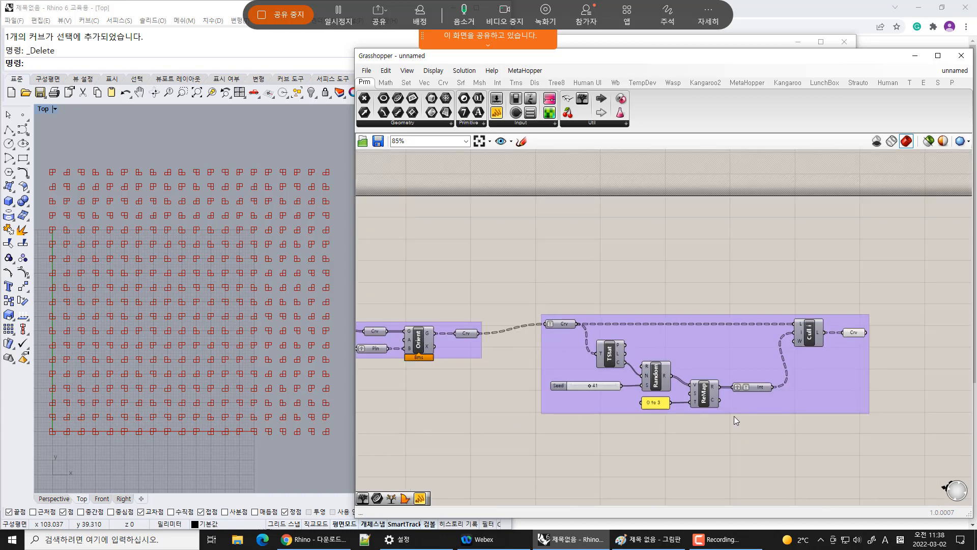
scroll(747, 349, up, 2)
drag(442, 314, 441, 318)
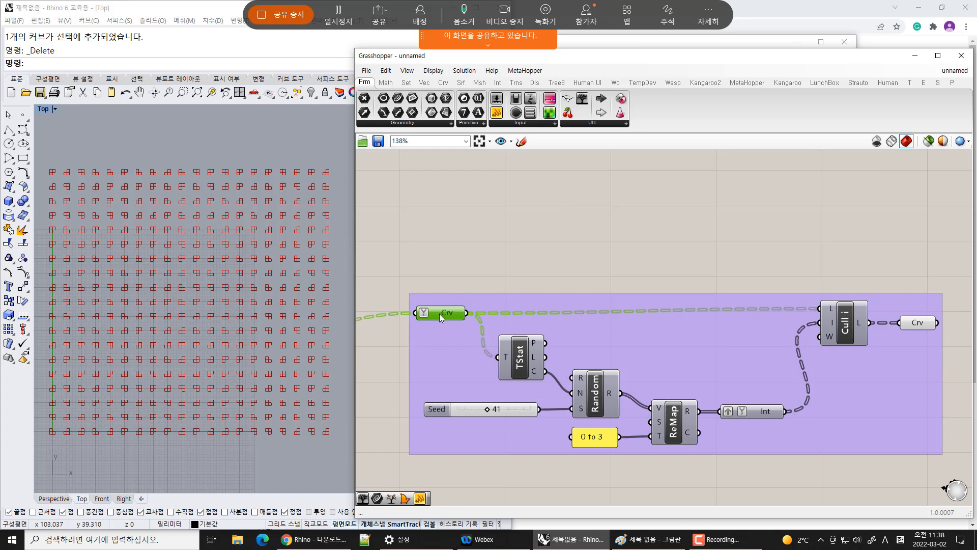
click(911, 326)
drag(851, 328, 851, 335)
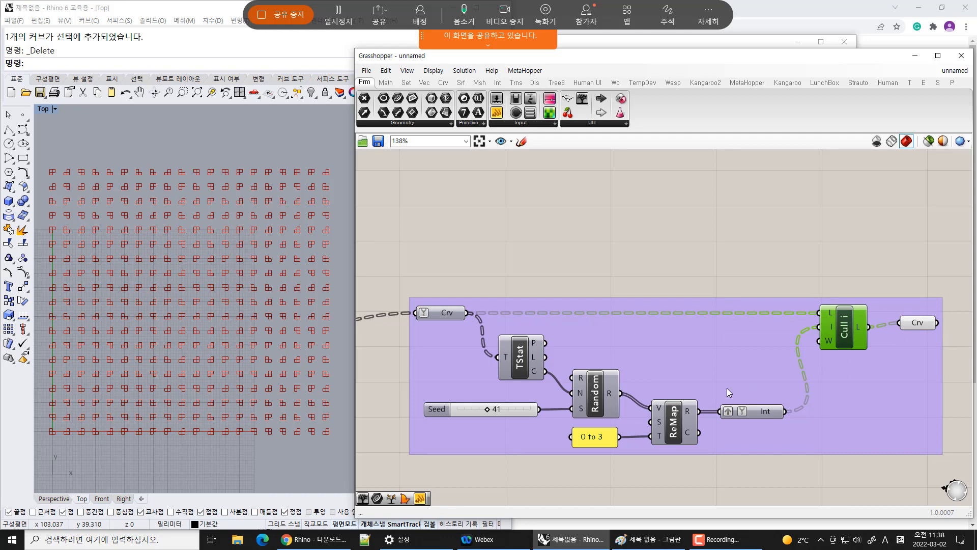
scroll(607, 399, down, 5)
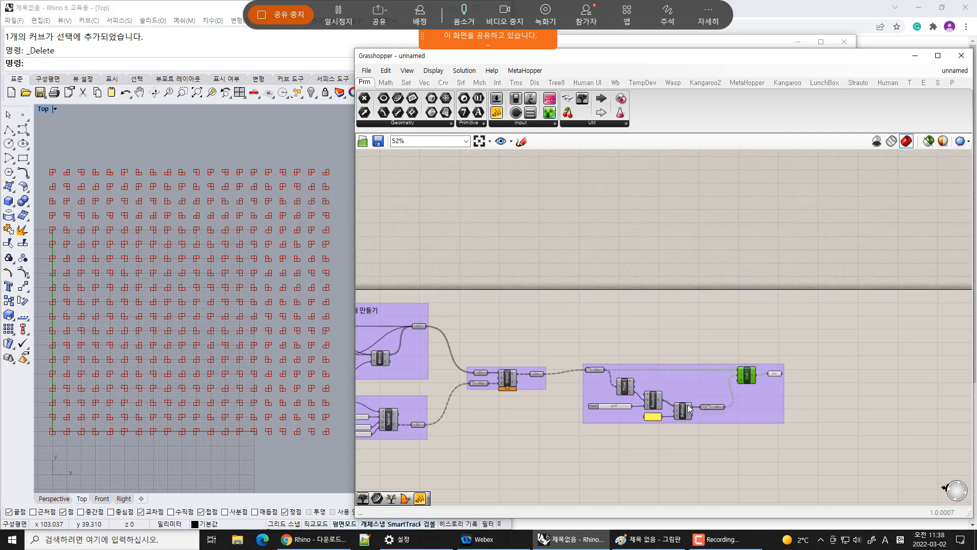
click(757, 411)
drag(747, 412, 745, 410)
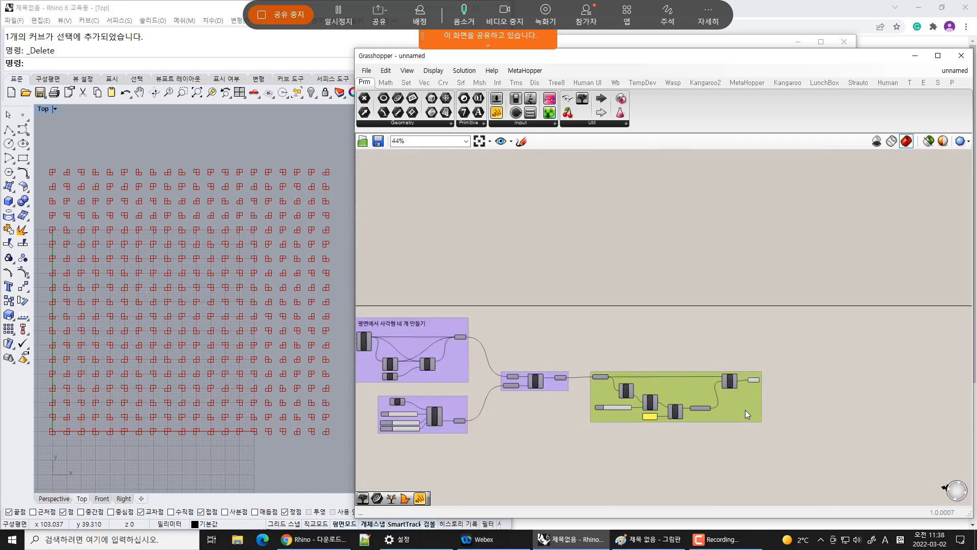
Select the XY Plane component in the rectangle-making group and preview only selected objects
click(504, 391)
right_drag(419, 378, 622, 283)
scroll(494, 225, up, 3)
scroll(604, 282, up, 2)
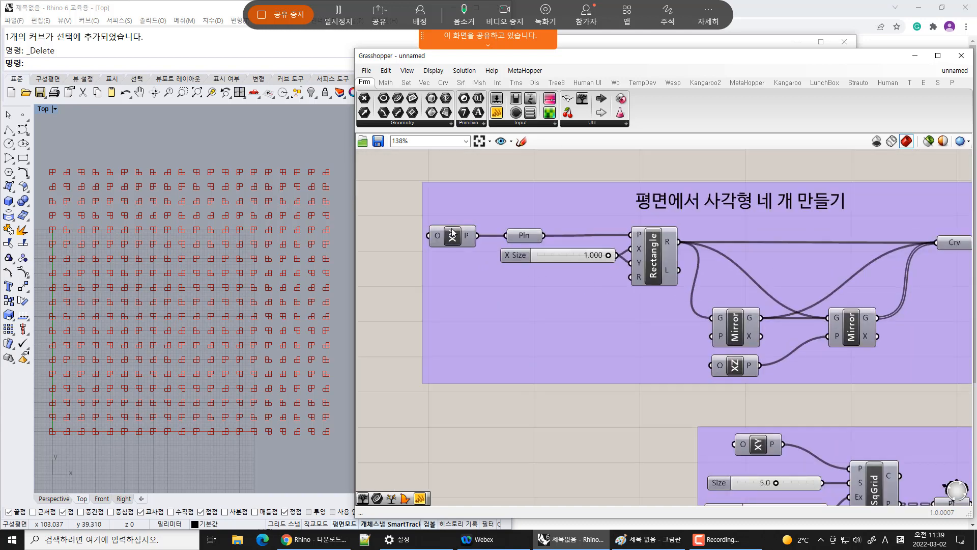
click(450, 239)
right_drag(788, 282, 704, 276)
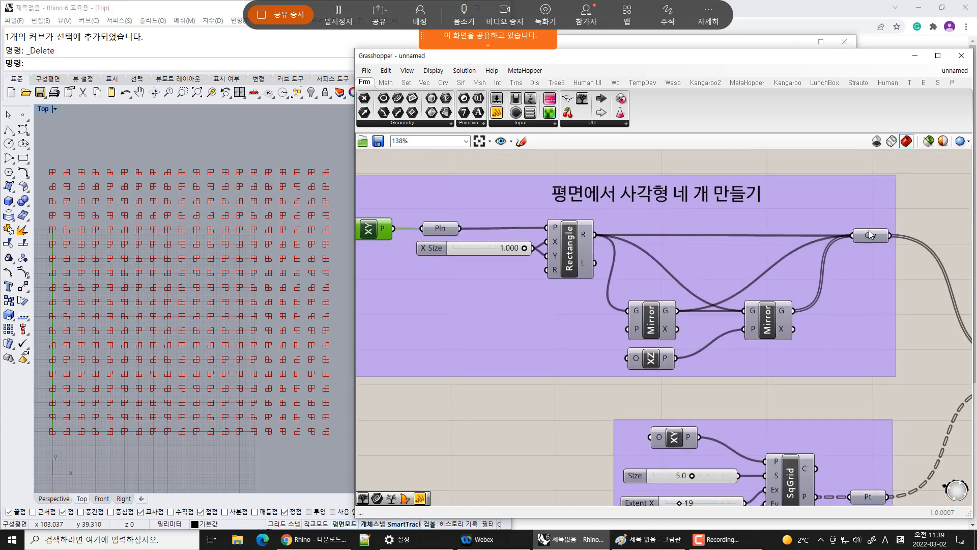
click(929, 141)
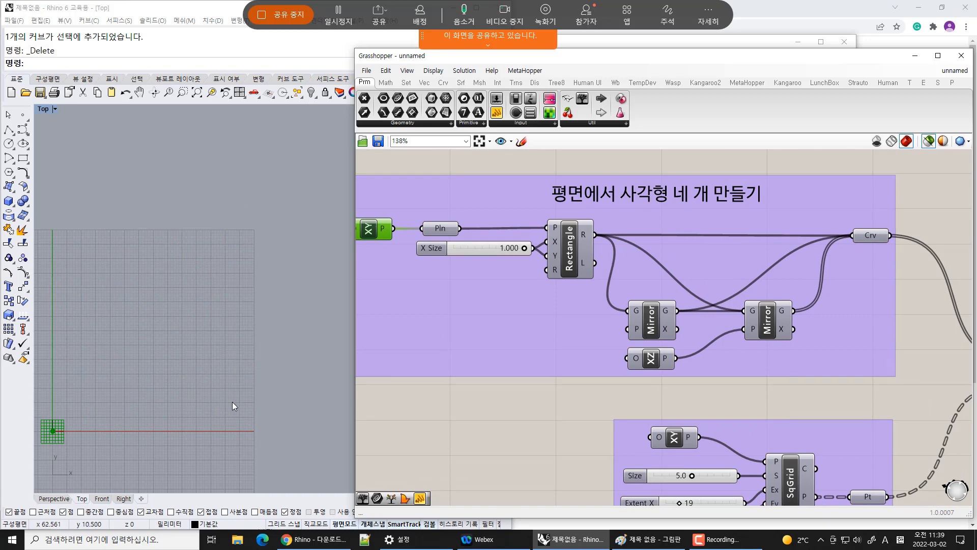
Preview the XY Plane, rectangle curves and grid plane components one at a time by selecting each
right_drag(232, 402, 279, 344)
scroll(99, 369, up, 4)
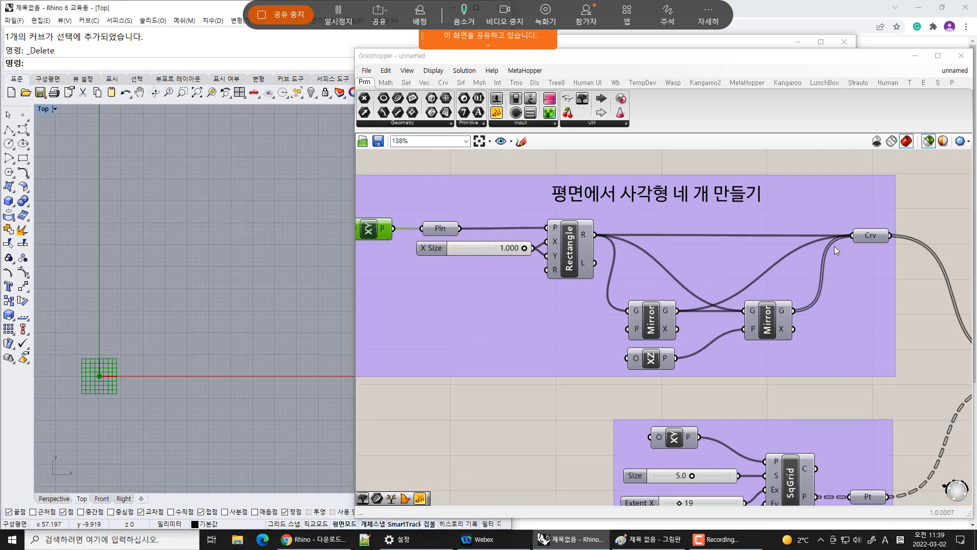
right_drag(174, 364, 165, 413)
click(370, 228)
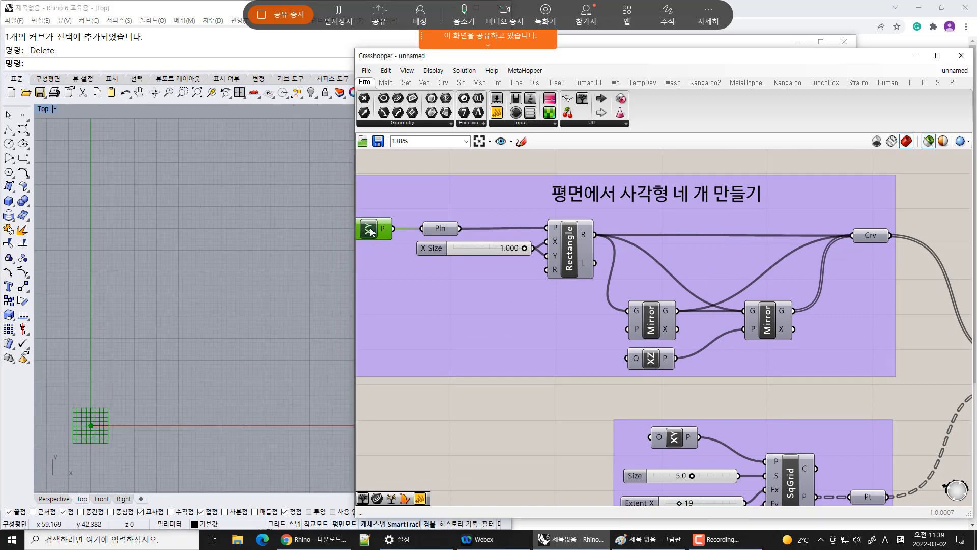
click(874, 239)
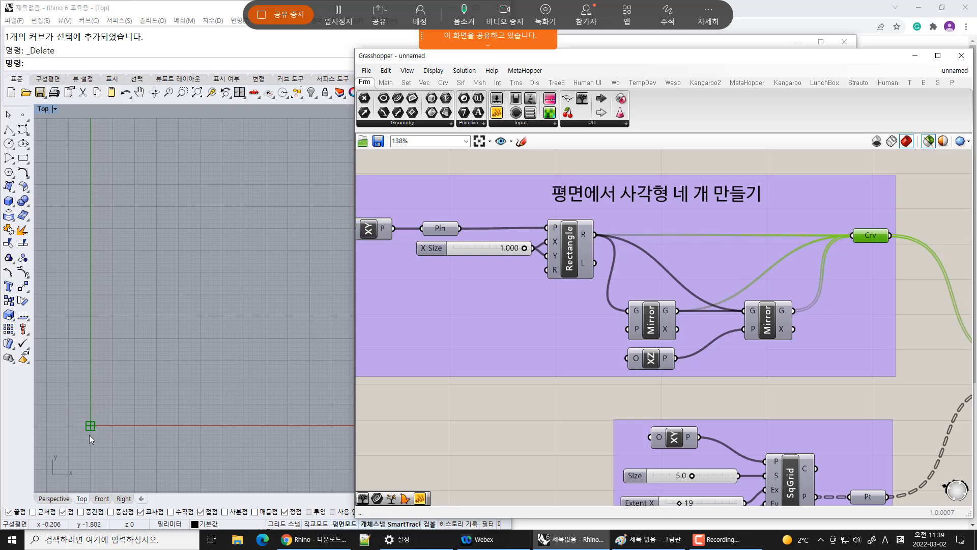
scroll(87, 438, up, 4)
scroll(108, 405, down, 5)
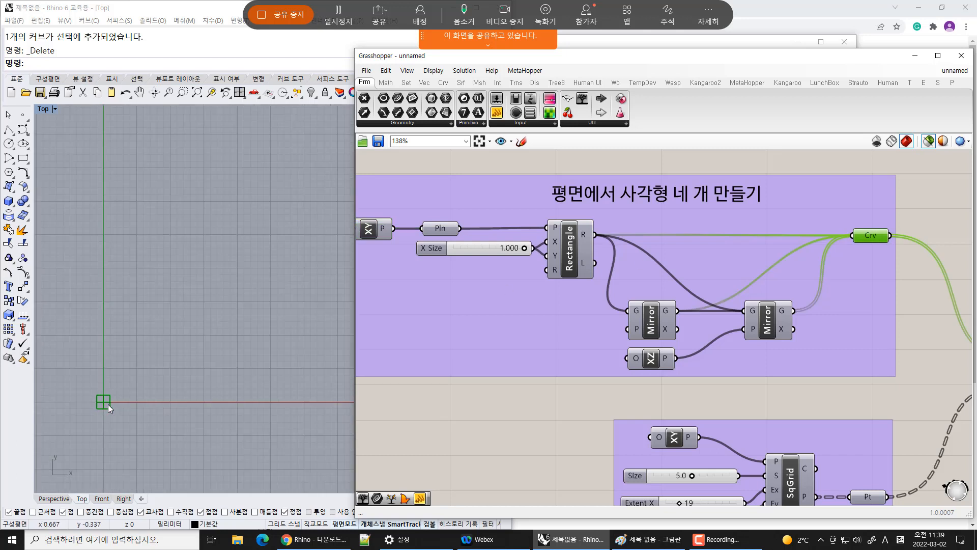
click(678, 436)
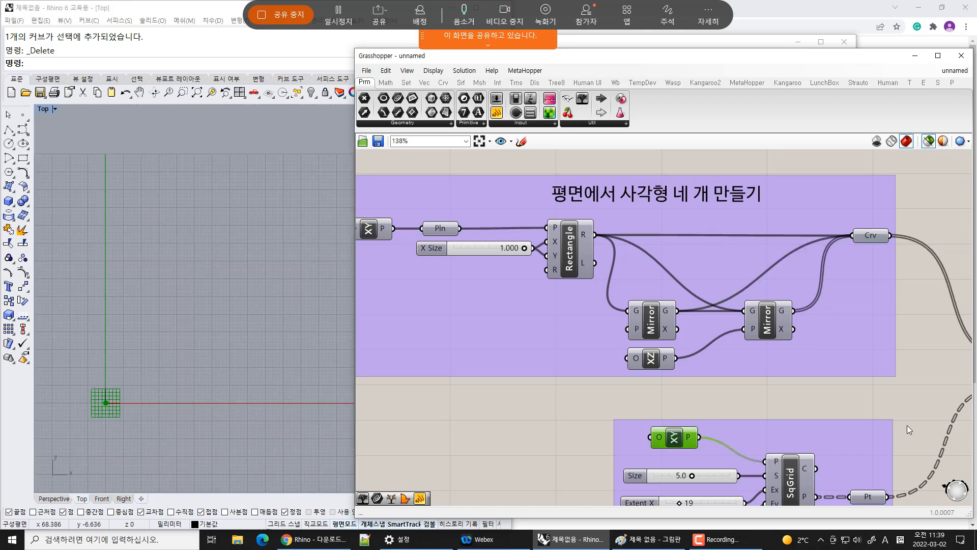
right_drag(915, 468, 842, 396)
click(796, 427)
scroll(237, 355, down, 4)
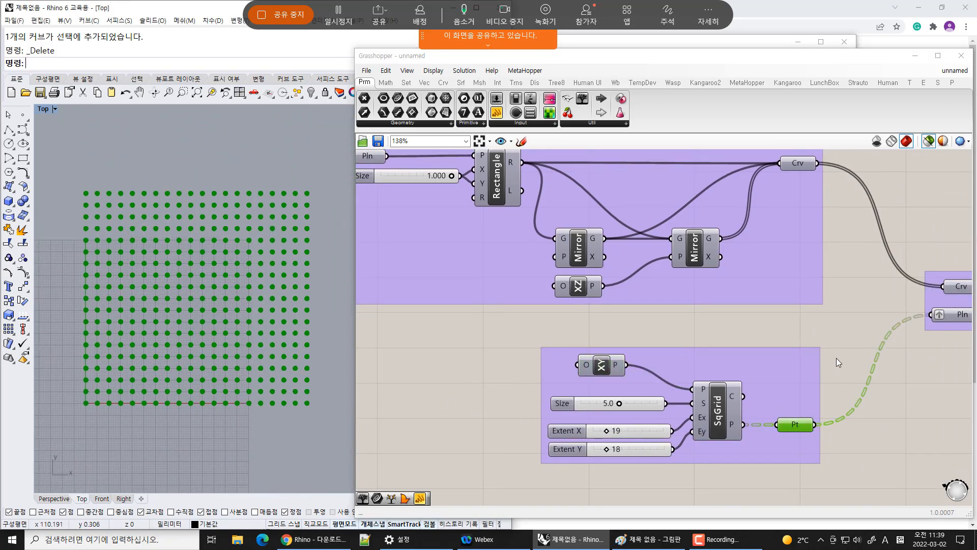
Step through the oriented curves and culled curves components to preview each stage, restoring preview of all objects
right_drag(838, 363, 514, 304)
click(525, 293)
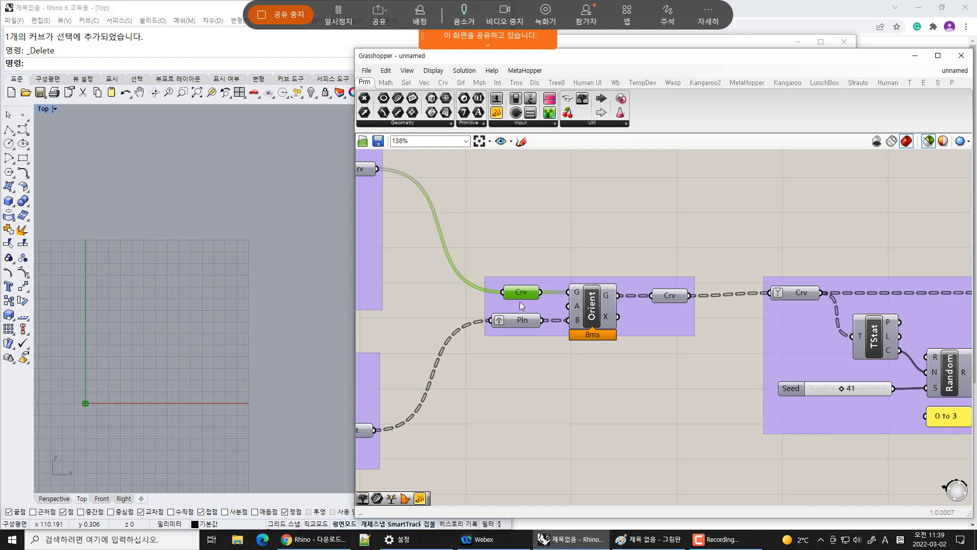
click(525, 320)
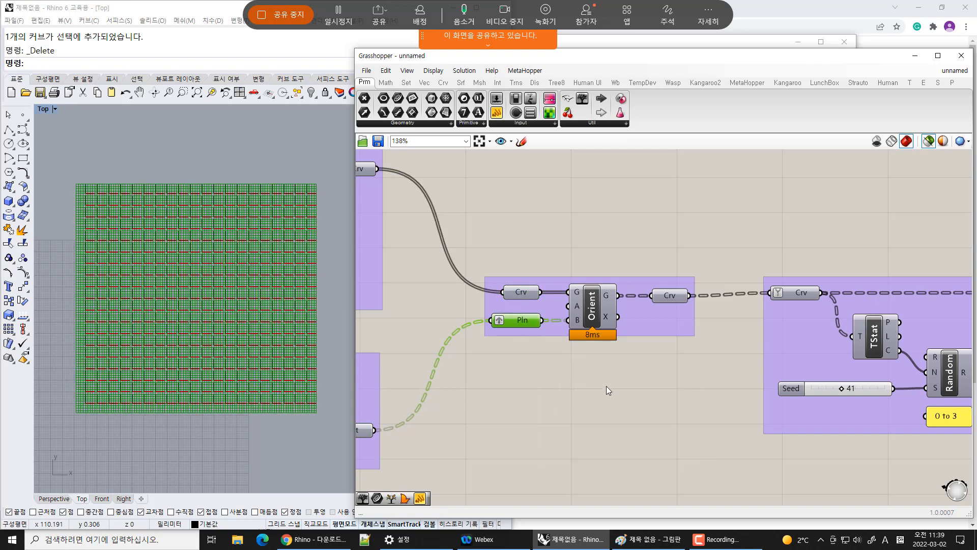
click(607, 386)
click(677, 296)
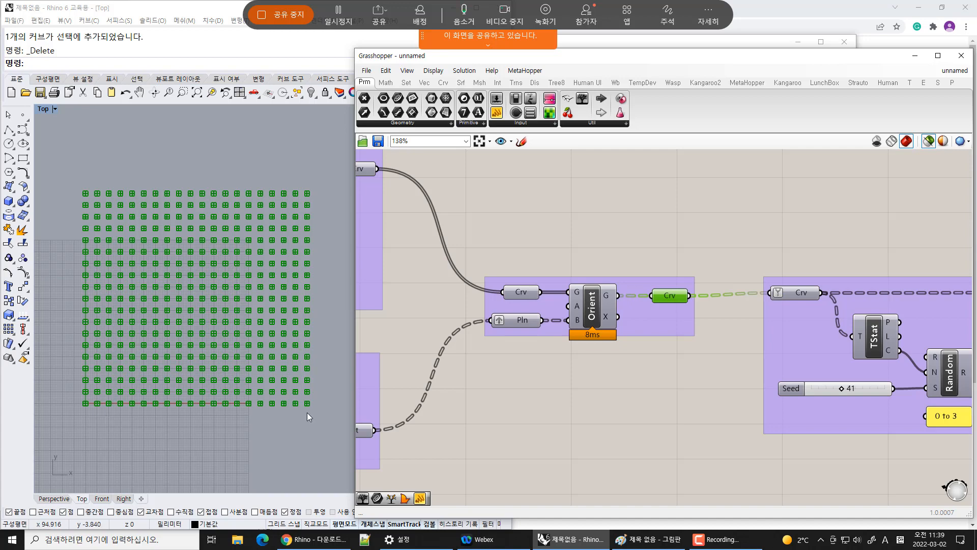
right_drag(749, 333, 528, 320)
click(580, 282)
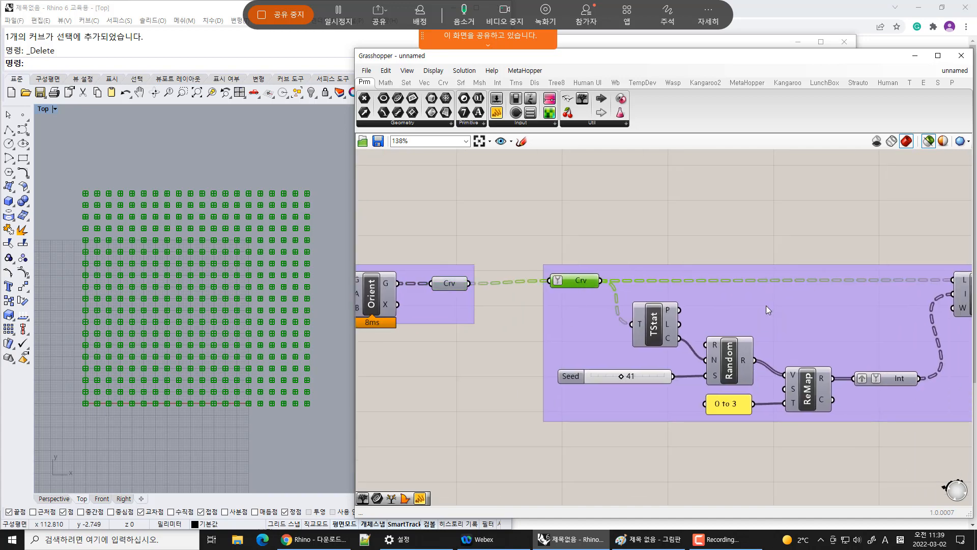
right_drag(768, 310, 589, 313)
click(869, 295)
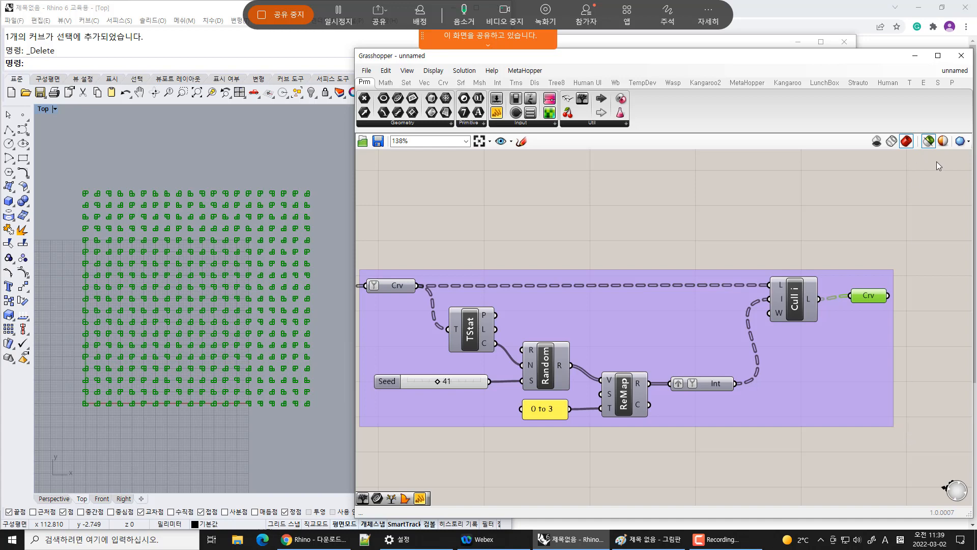
click(926, 204)
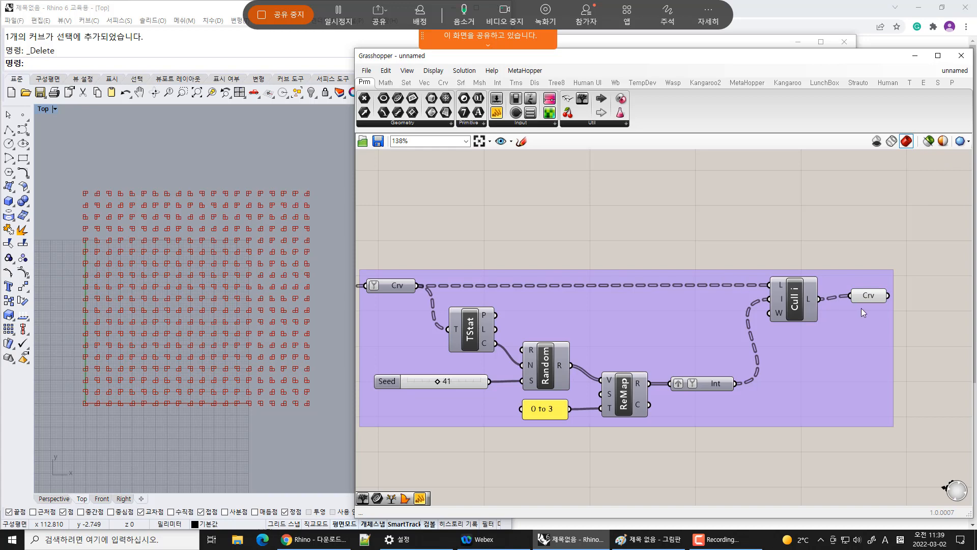
click(876, 298)
scroll(875, 313, down, 5)
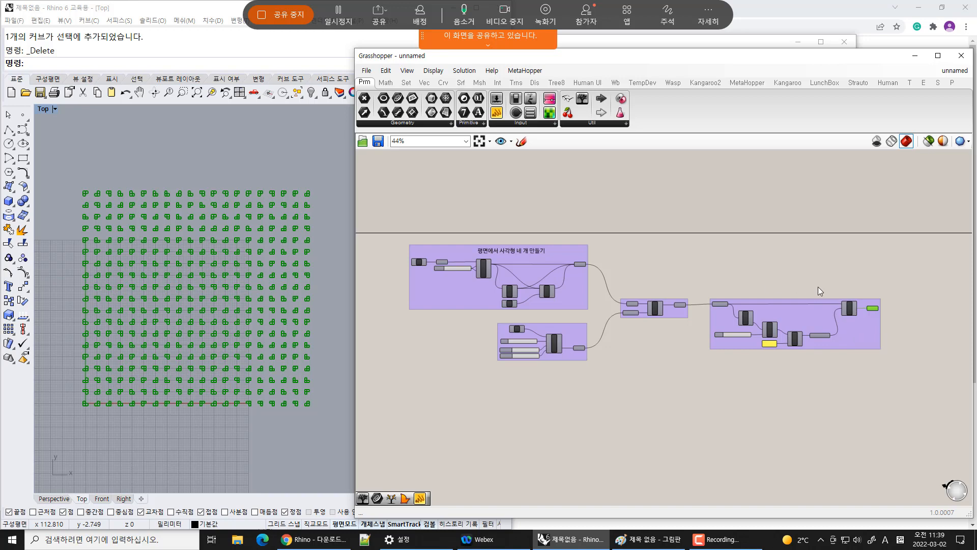
scroll(837, 280, up, 7)
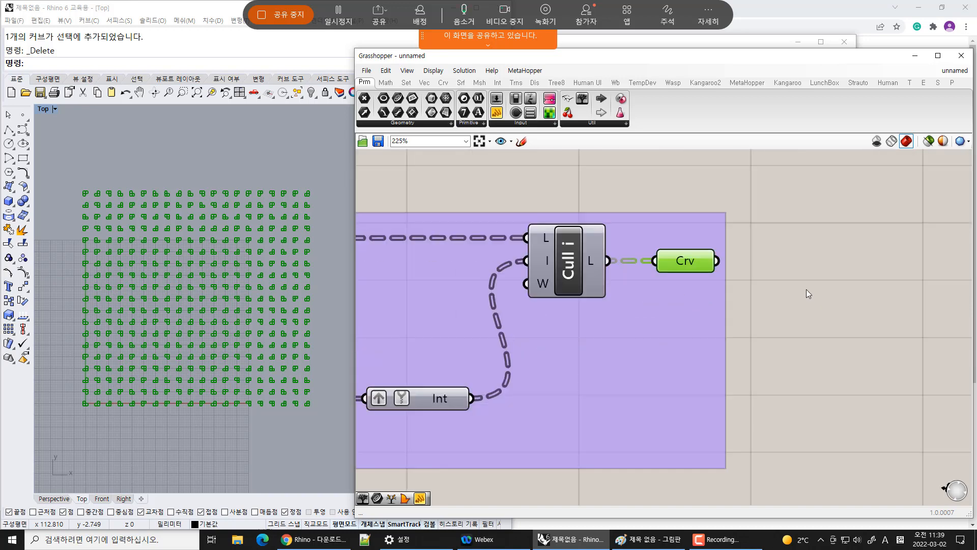
click(807, 289)
In the save dialog, create a new folder named 디지털디자인 inside the desktop's 2022-01-강의 folder
key(ctrl+s)
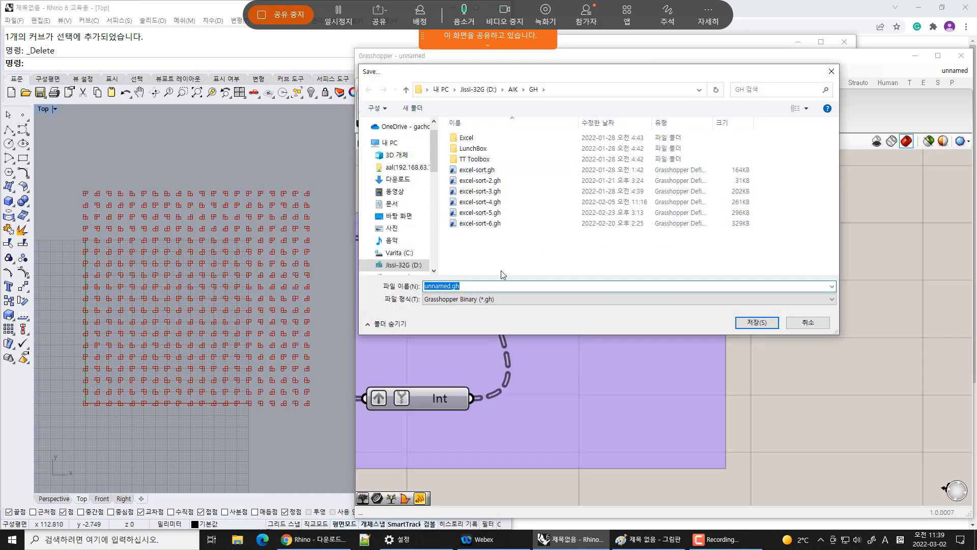
click(478, 89)
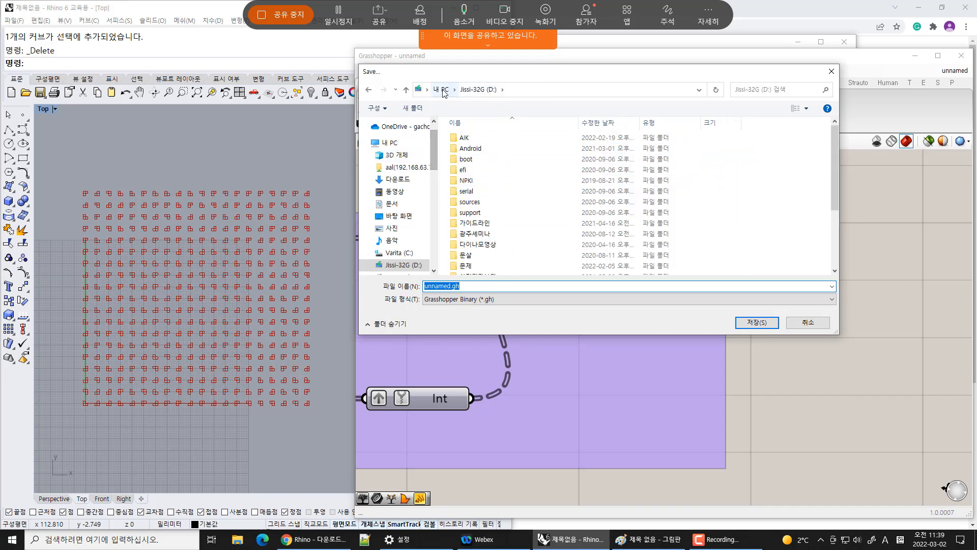
click(441, 89)
double_click(536, 202)
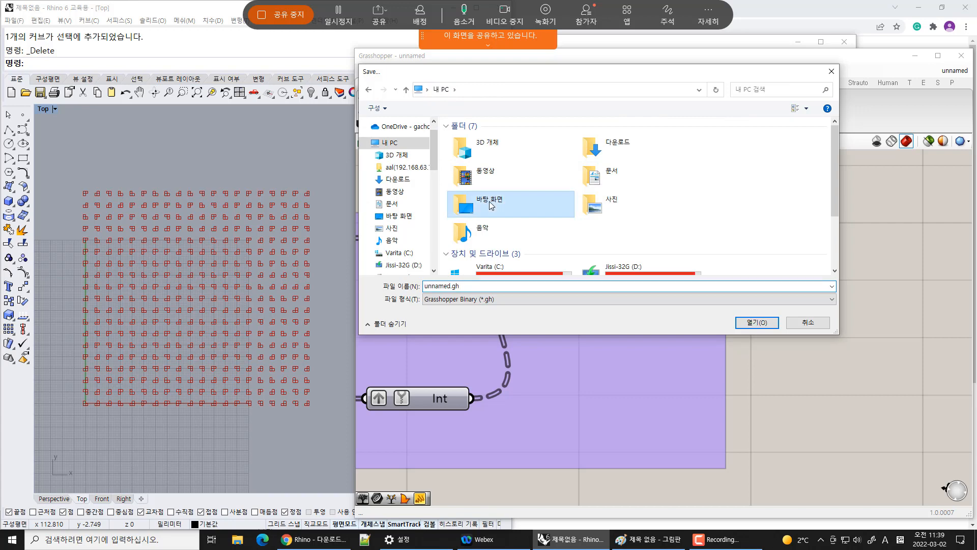
double_click(478, 137)
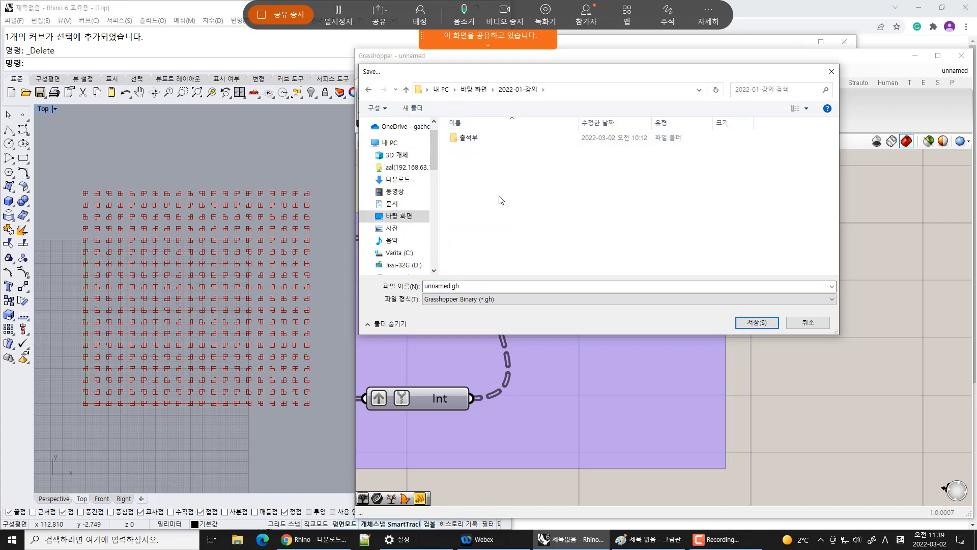
right_click(499, 197)
click(455, 204)
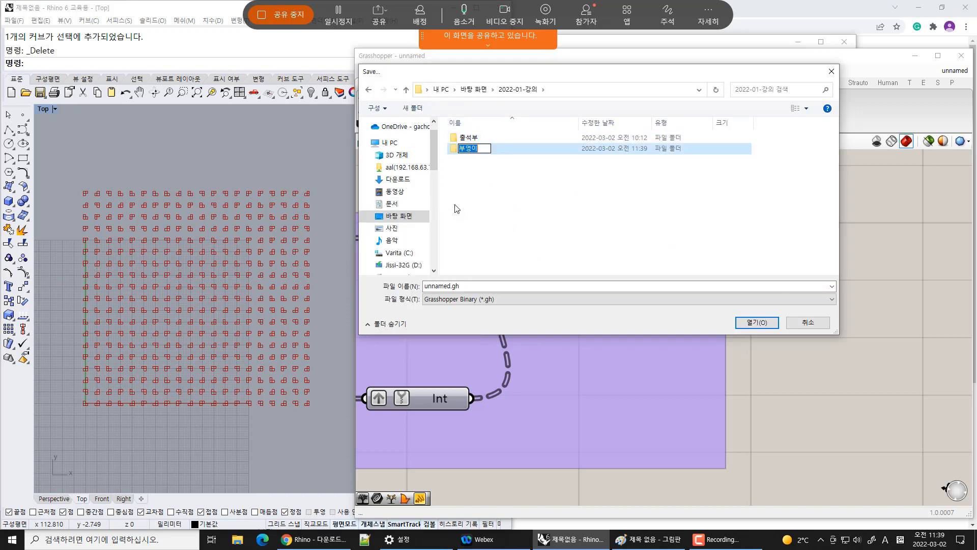
text(디지털ㅁ)
text(자인)
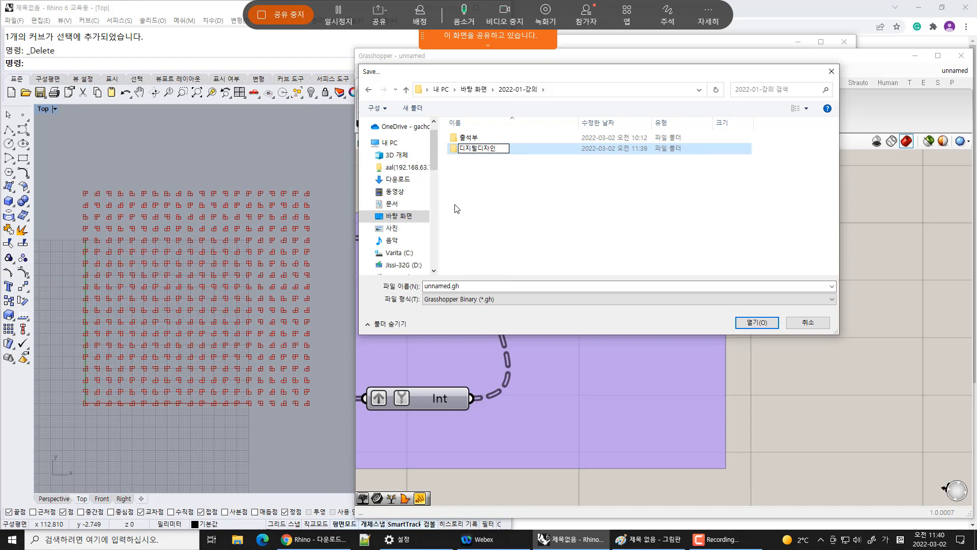
Save the Grasshopper definition as Culling
click(477, 287)
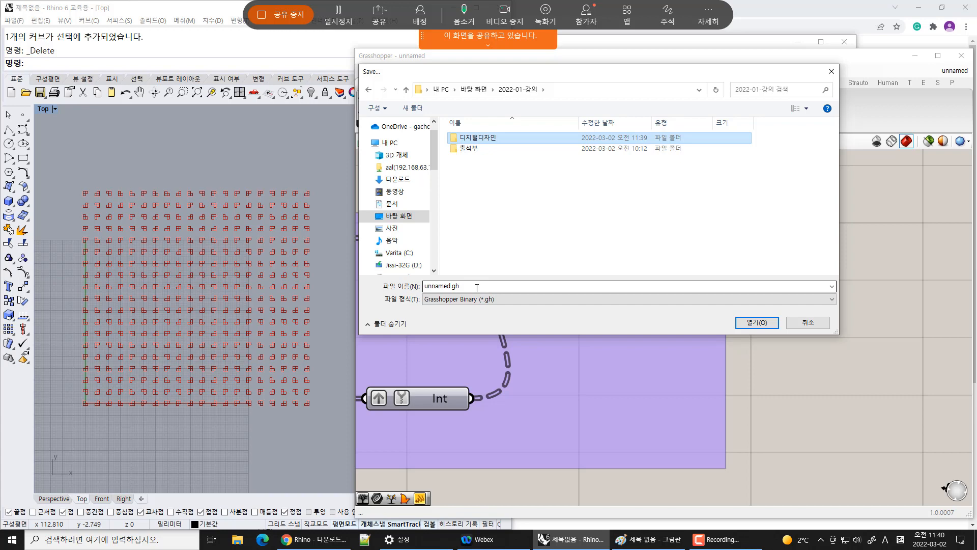
click(477, 286)
text(Culling)
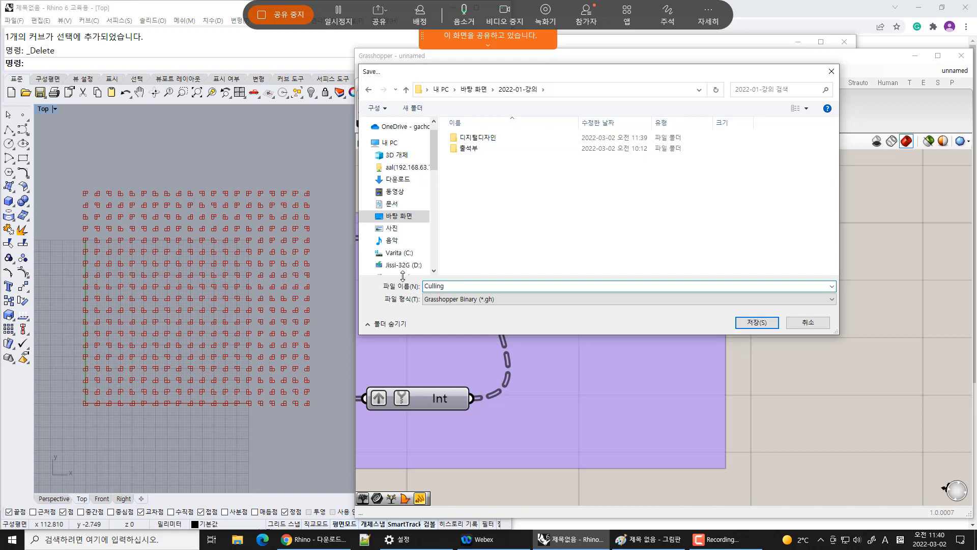
click(757, 324)
Vary the Random component's Seed slider to compare cull patterns, ending at 40
click(693, 262)
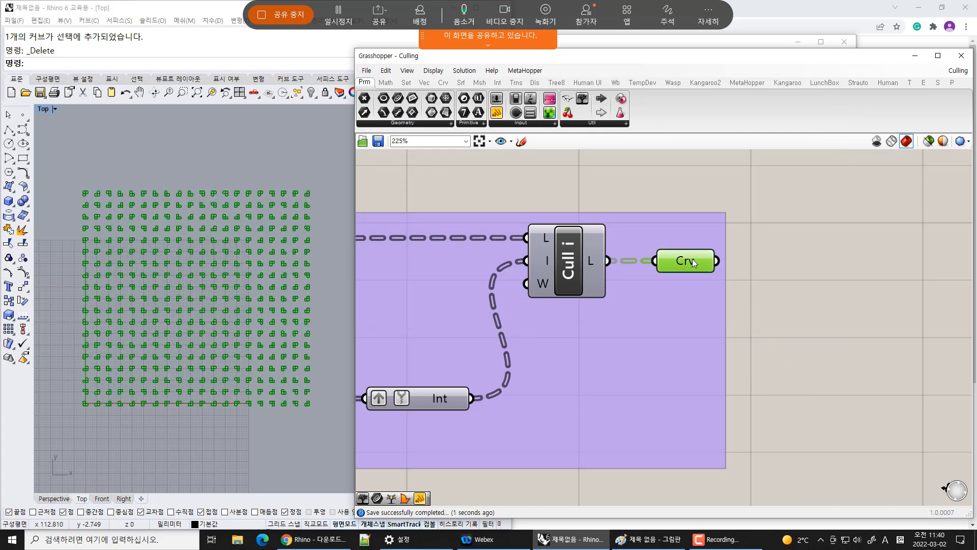
click(830, 304)
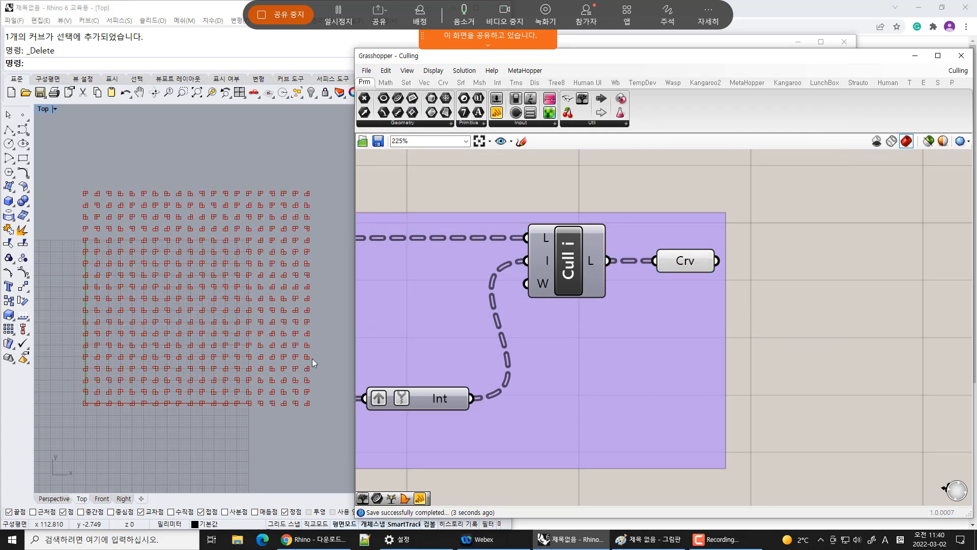
right_drag(203, 375, 207, 399)
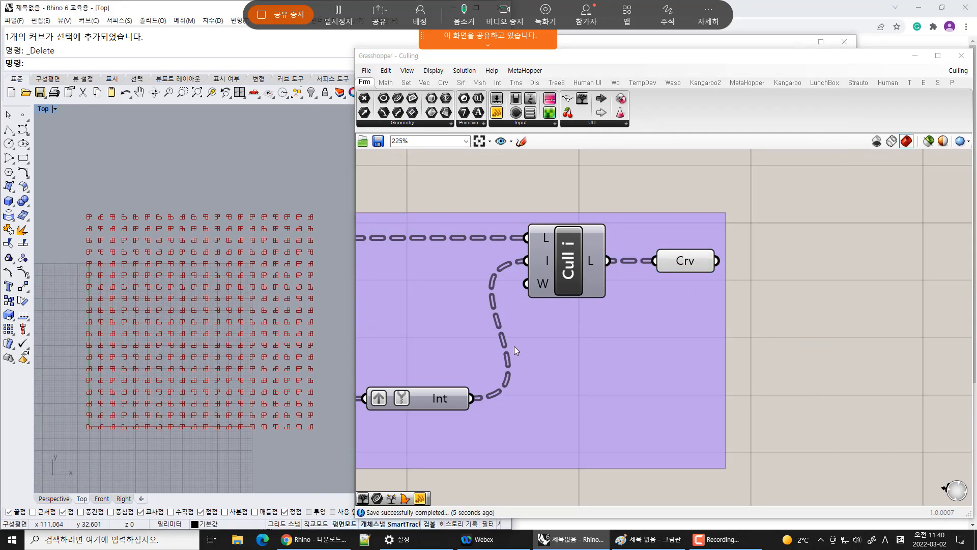
right_drag(514, 351, 769, 349)
scroll(769, 349, down, 3)
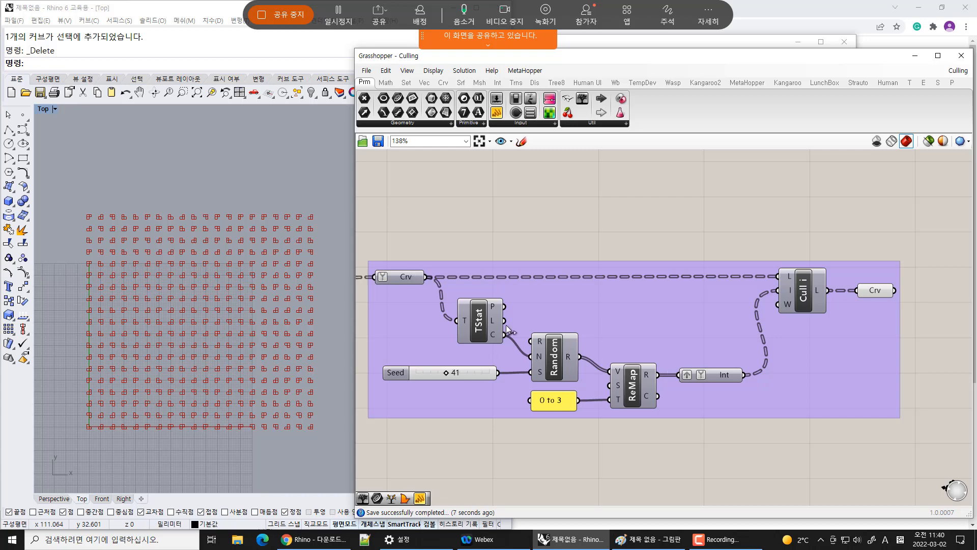
mouse_move(496, 332)
scroll(569, 359, up, 3)
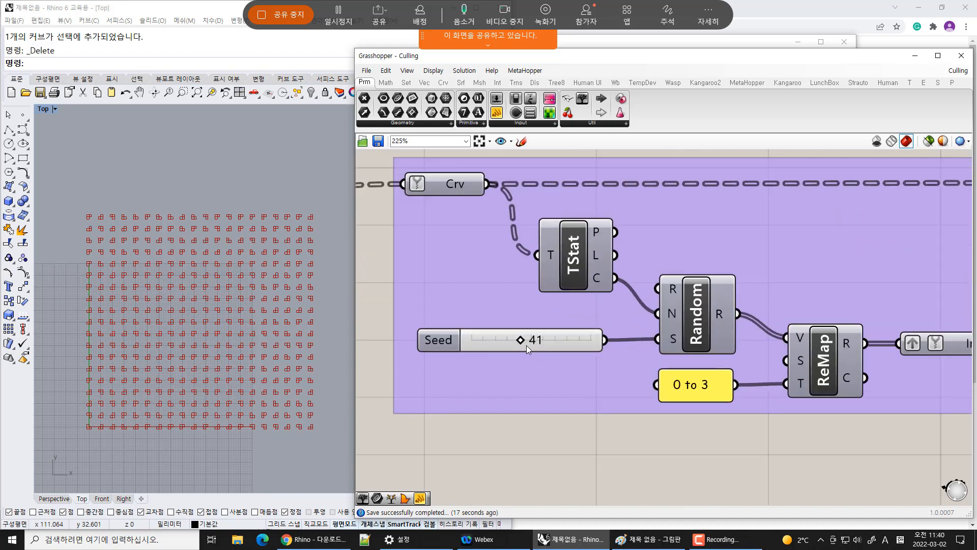
drag(522, 341, 596, 349)
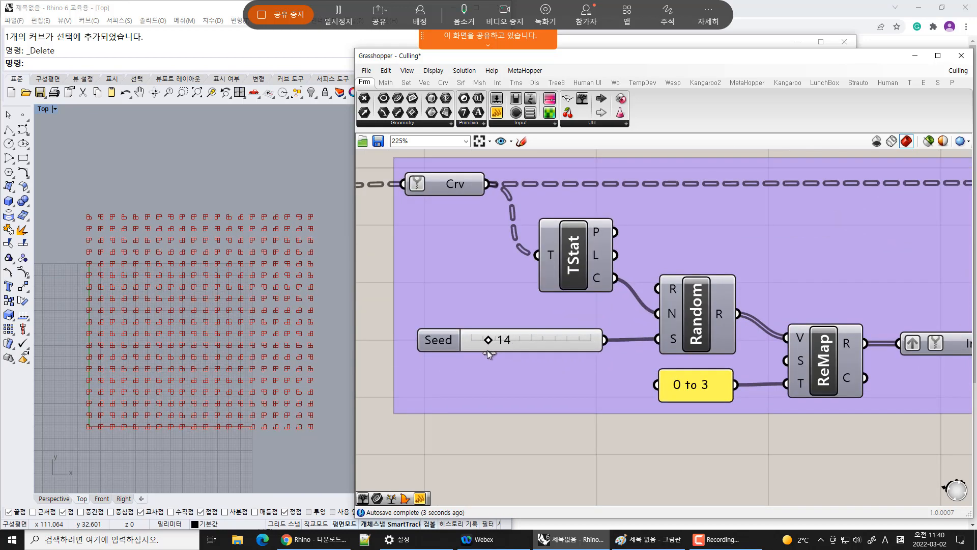
drag(487, 350, 538, 344)
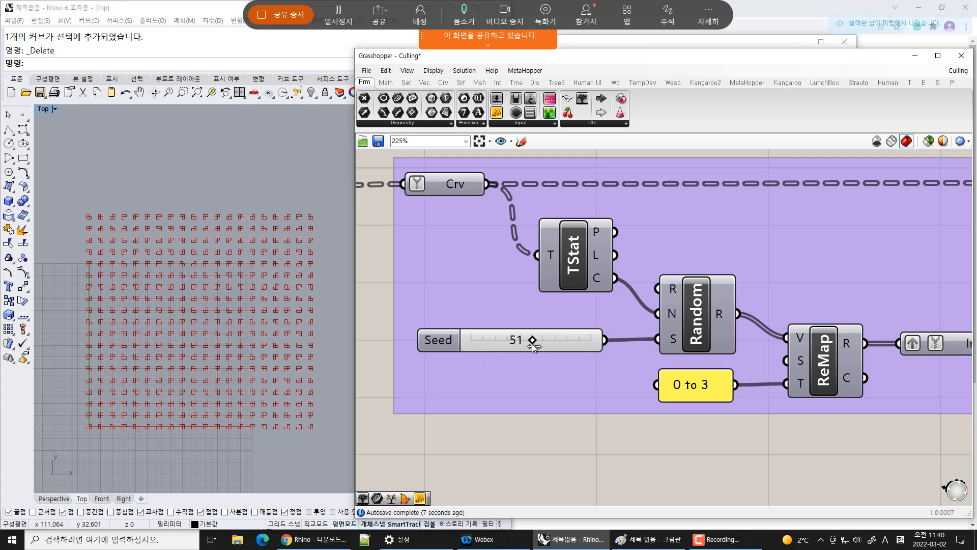
scroll(503, 381, down, 1)
scroll(533, 353, up, 2)
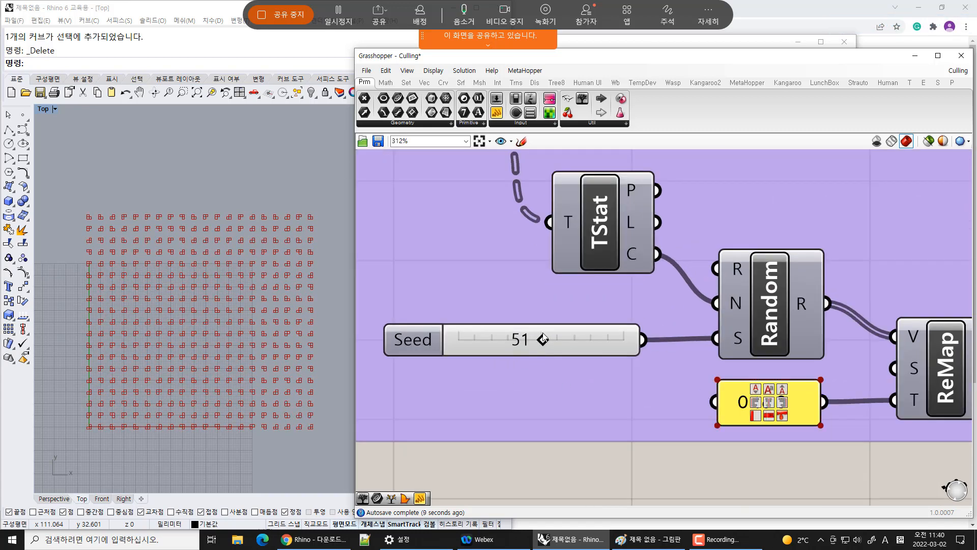
drag(544, 341, 577, 340)
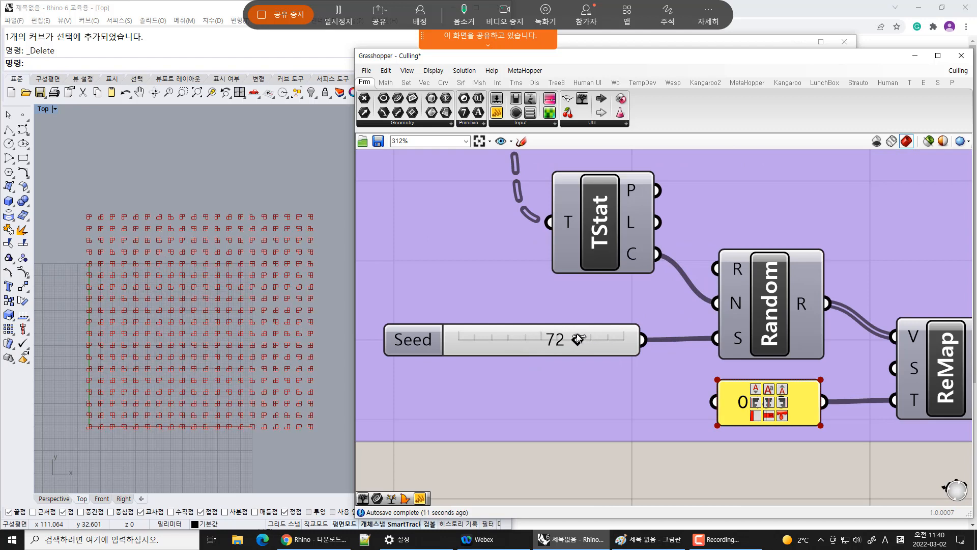
scroll(237, 340, up, 6)
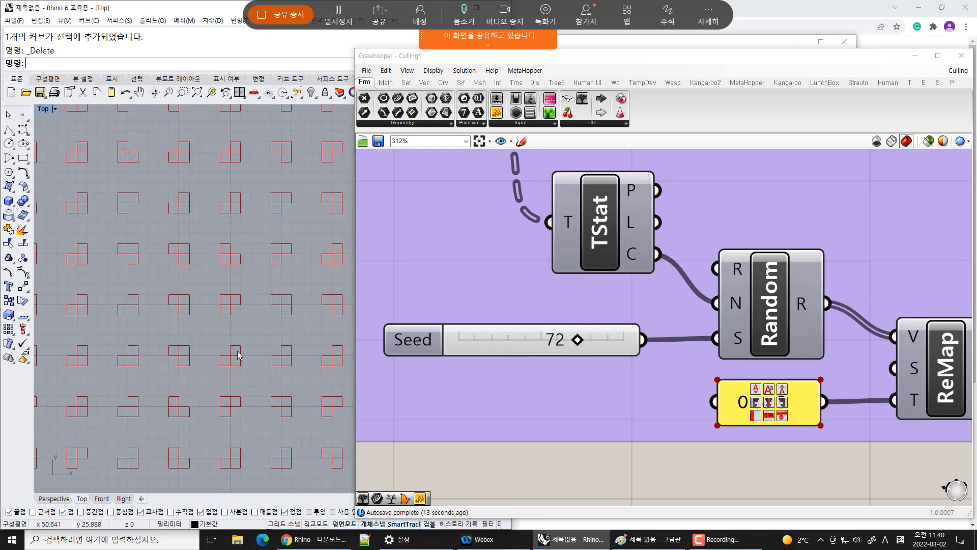
drag(579, 341, 527, 341)
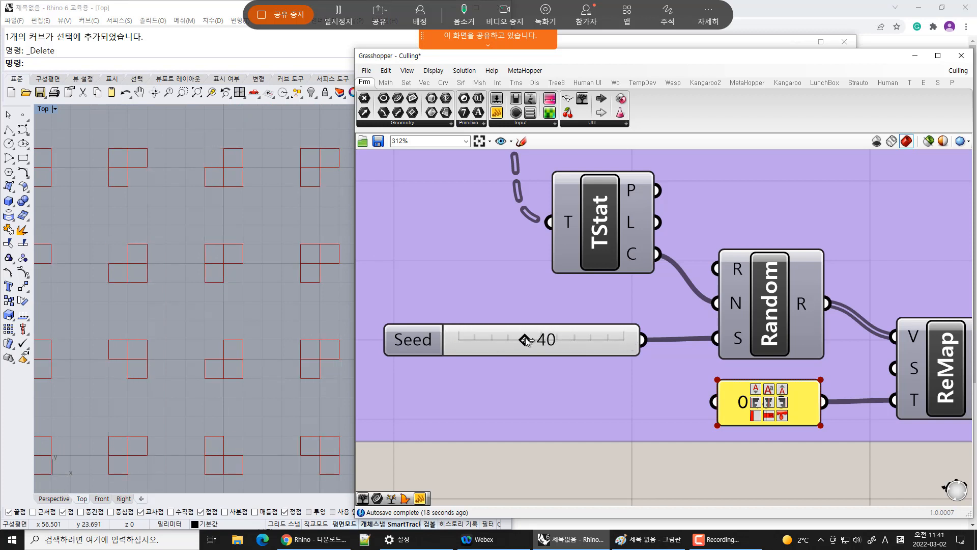
Open the Seed slider's settings and set its maximum to 2000
right_click(407, 343)
click(447, 392)
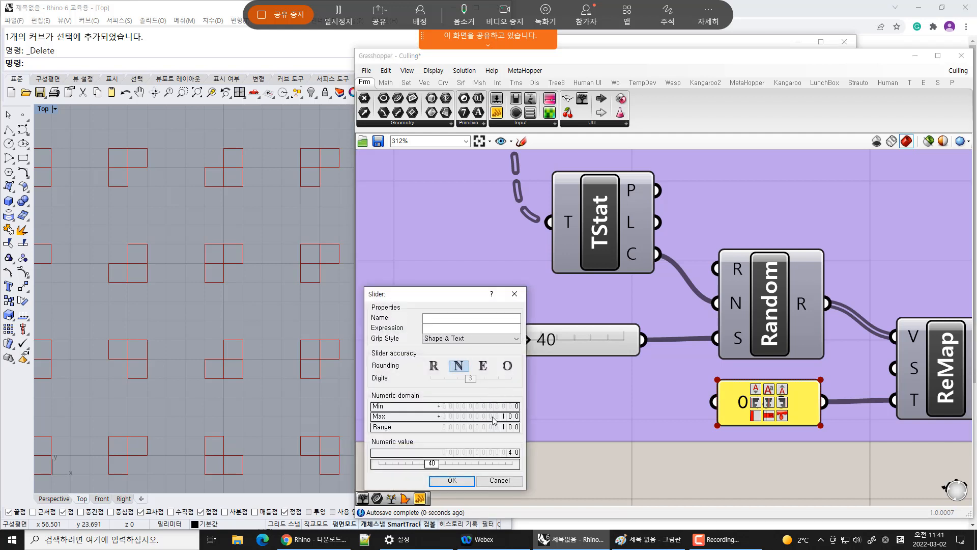
click(492, 417)
double_click(492, 417)
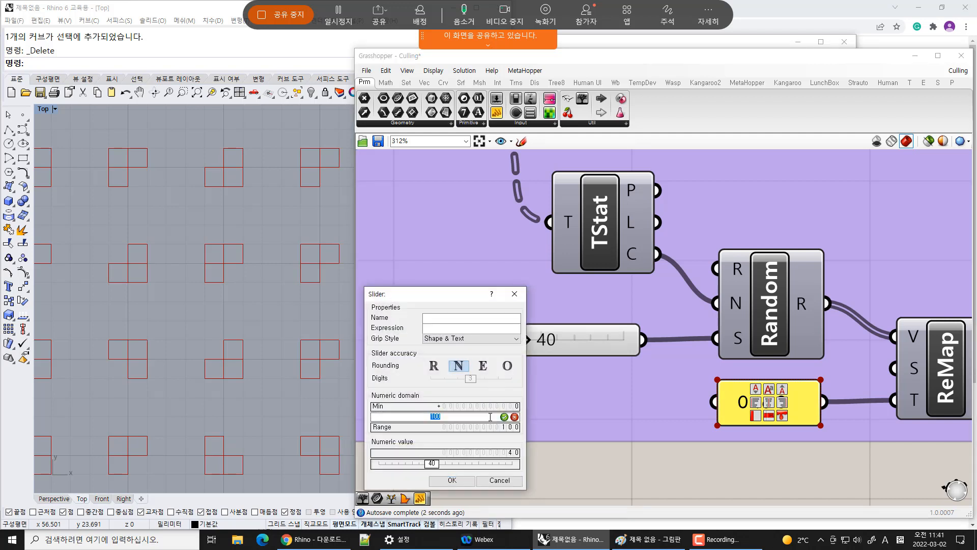
text(2000)
click(505, 417)
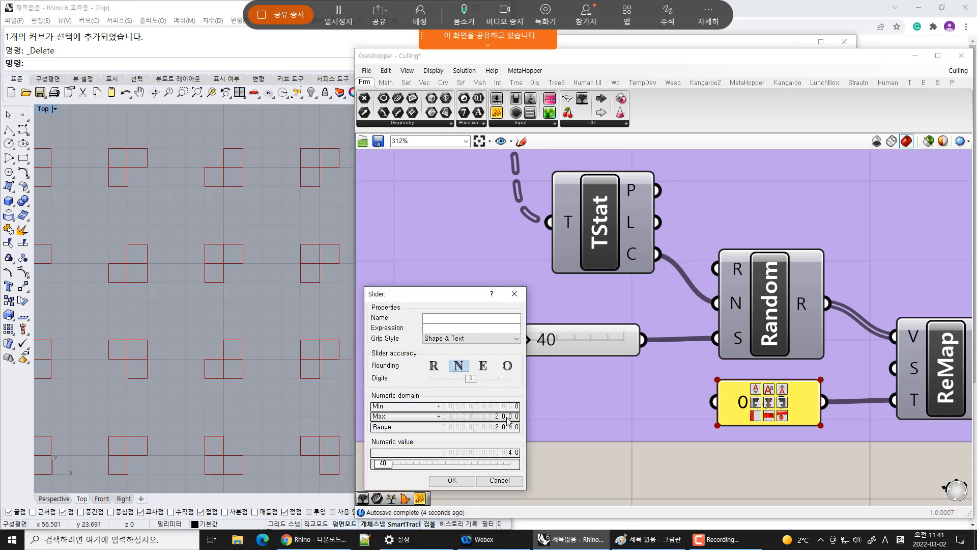
click(471, 480)
Drag the Seed slider across its new range, ending at 1180
drag(462, 343, 557, 342)
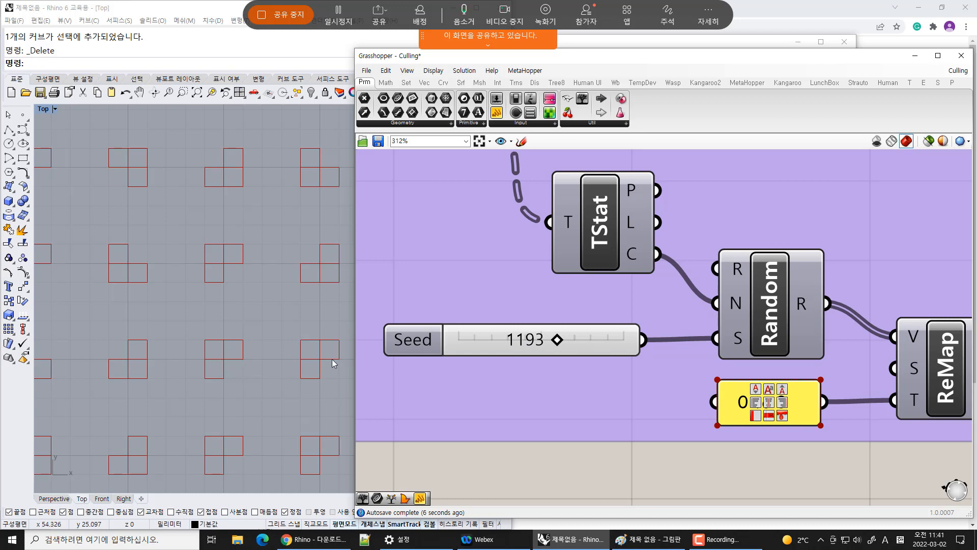
drag(557, 340, 639, 343)
scroll(222, 408, down, 5)
right_drag(274, 363, 225, 374)
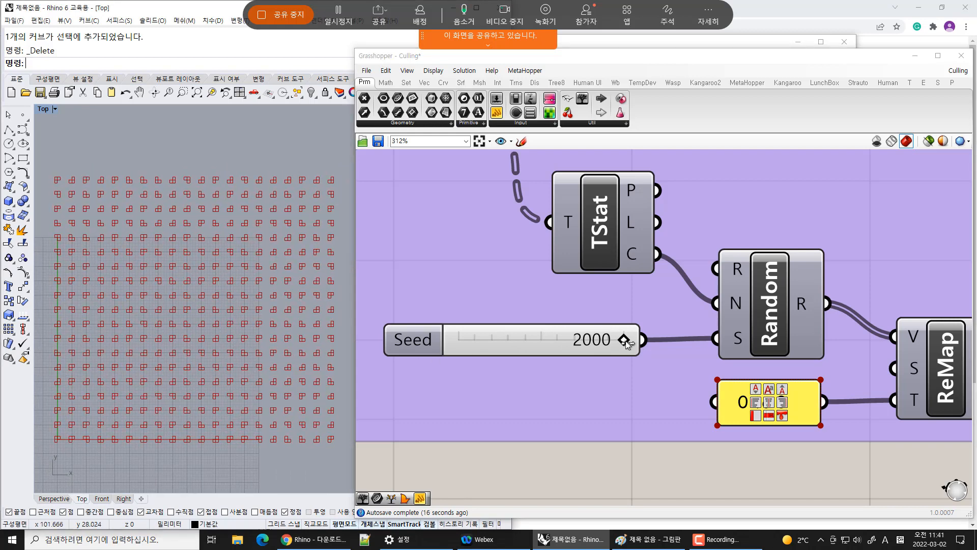
drag(627, 344, 557, 341)
scroll(553, 352, down, 4)
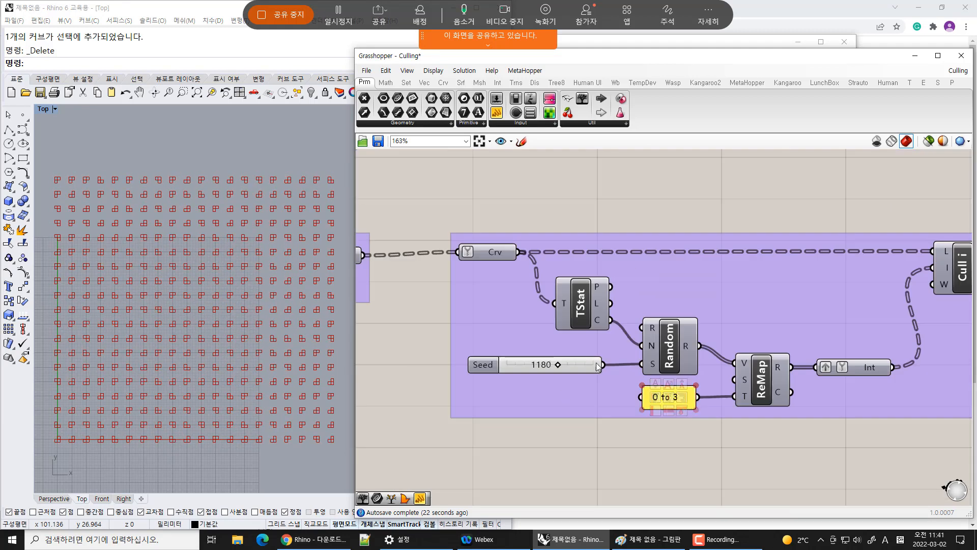
Drag the square grid's Extent Y slider up to 100
scroll(621, 369, down, 3)
right_drag(586, 330, 795, 314)
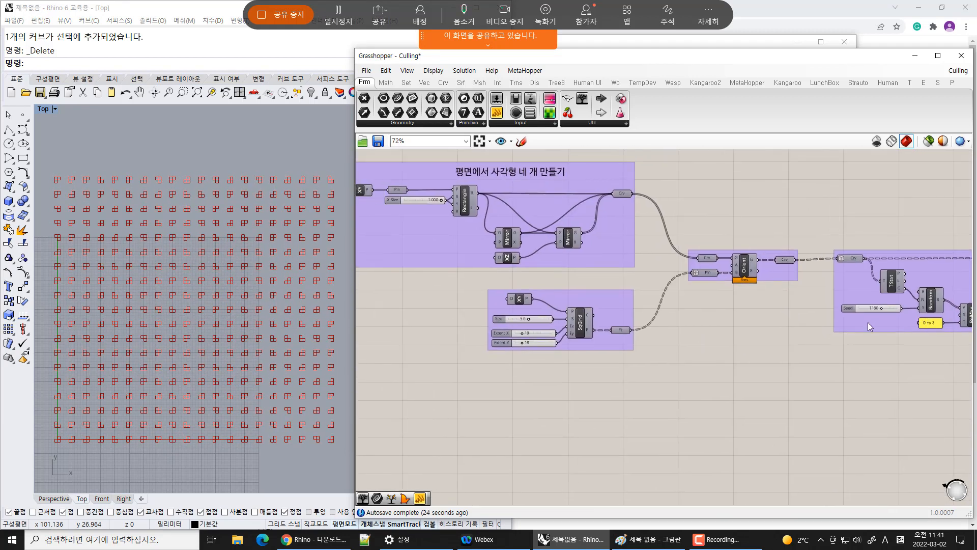
scroll(505, 323, up, 5)
drag(539, 338, 639, 368)
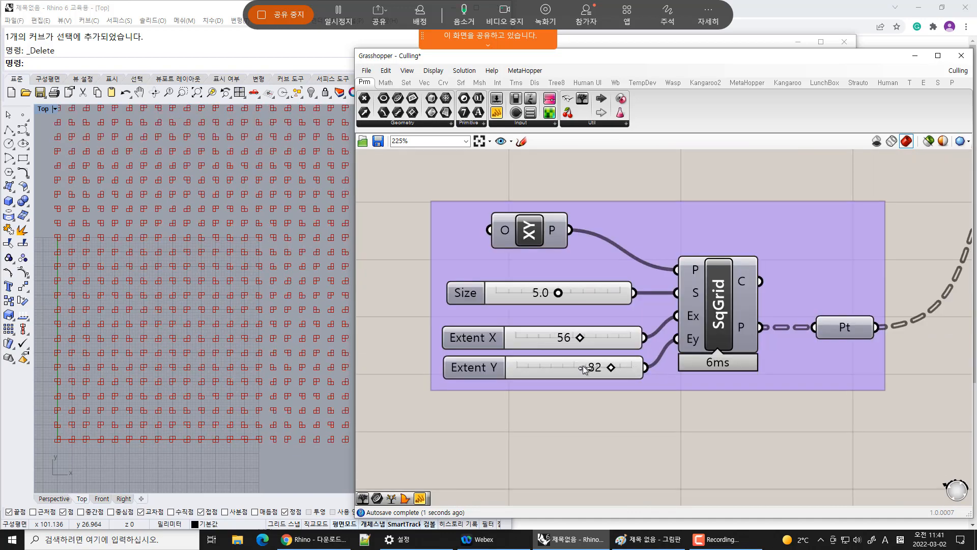
right_drag(267, 344, 229, 403)
scroll(227, 384, down, 14)
right_drag(258, 356, 169, 413)
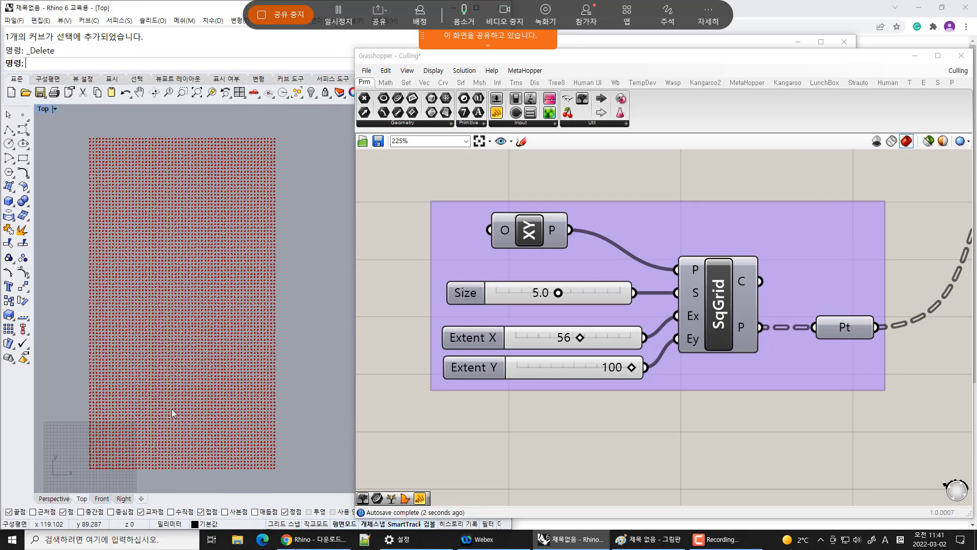
right_drag(151, 335, 203, 336)
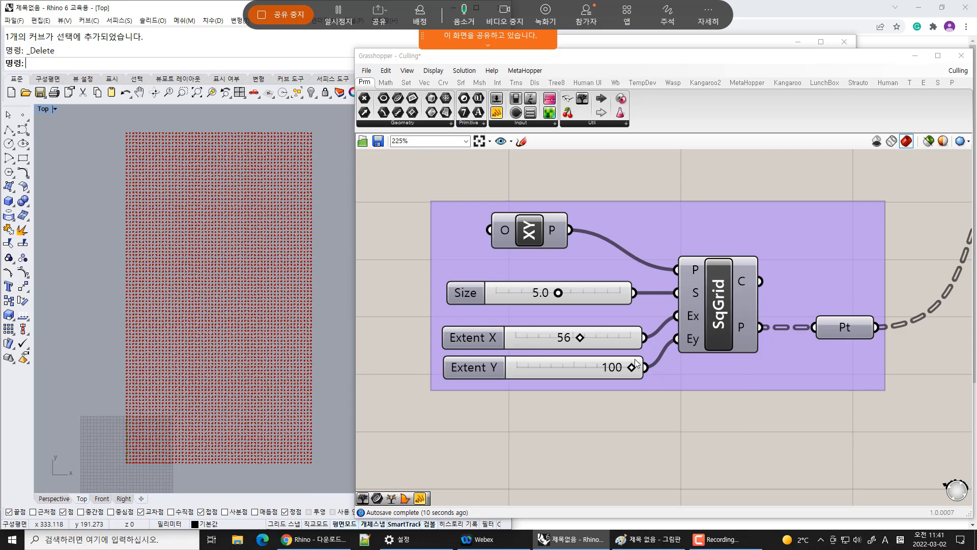
right_drag(252, 289, 255, 309)
Set the square grid's Extent X to 49 and Extent Y to 99
click(614, 340)
double_click(615, 341)
text(49)
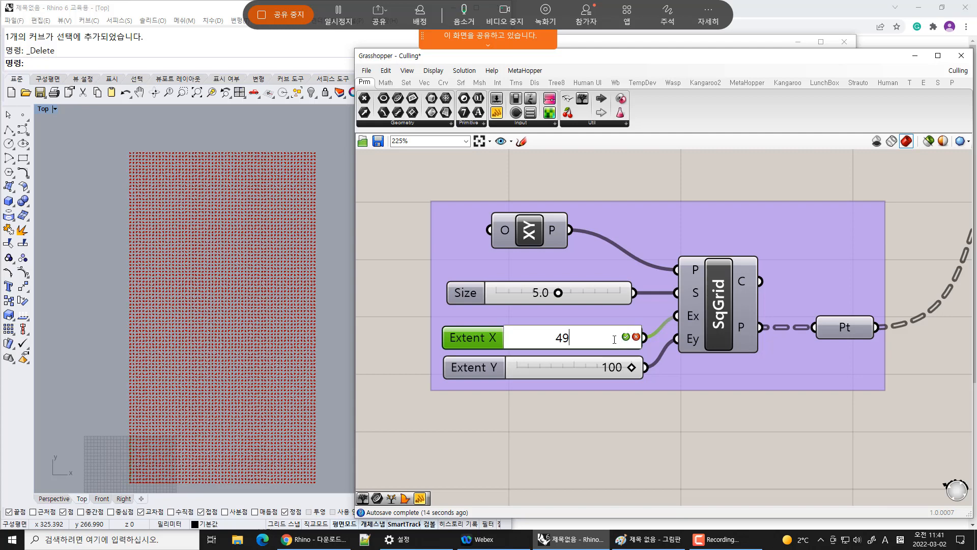
key(Return)
double_click(591, 366)
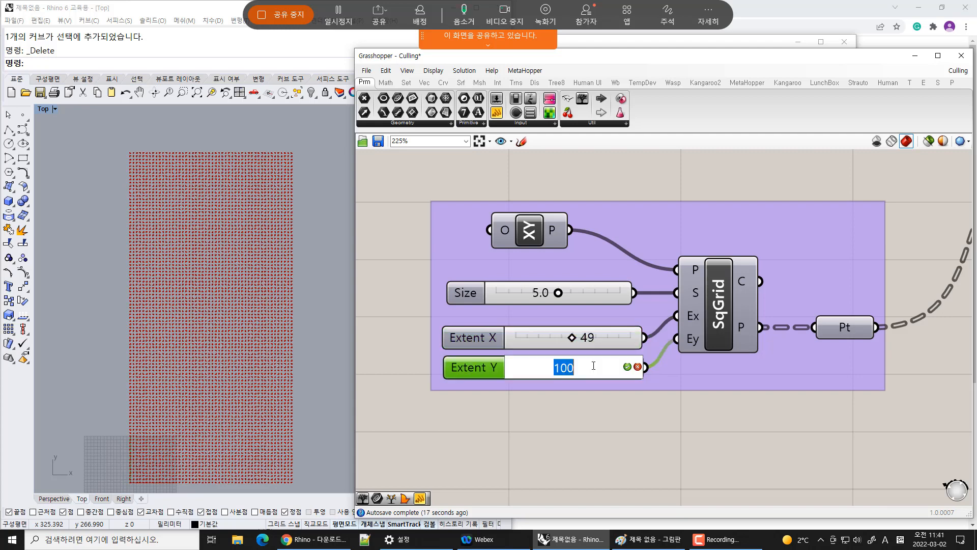
text(99)
key(Return)
Inspect the data tree of the final culled curves parameter
right_drag(855, 391, 679, 384)
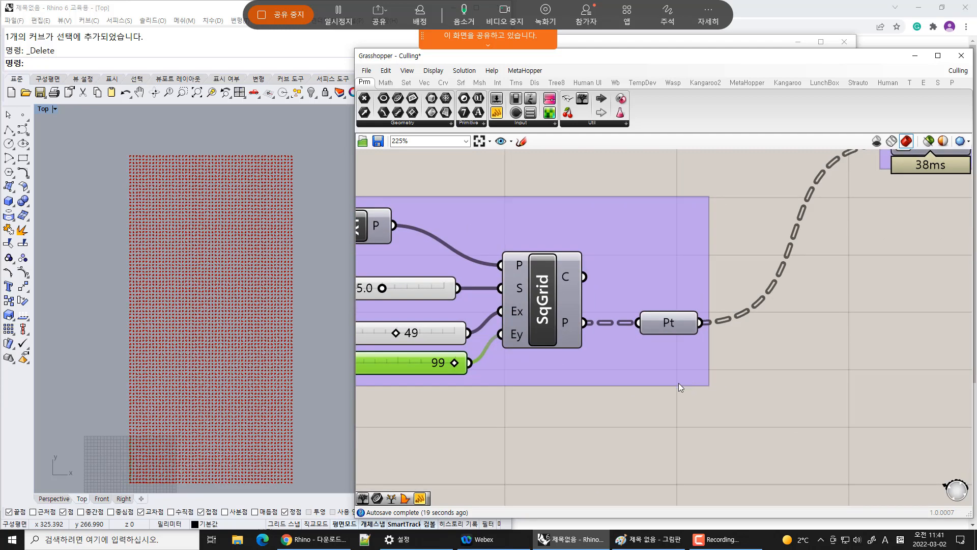
scroll(680, 383, down, 4)
right_drag(725, 329, 458, 324)
right_drag(802, 282, 570, 268)
right_drag(852, 270, 683, 292)
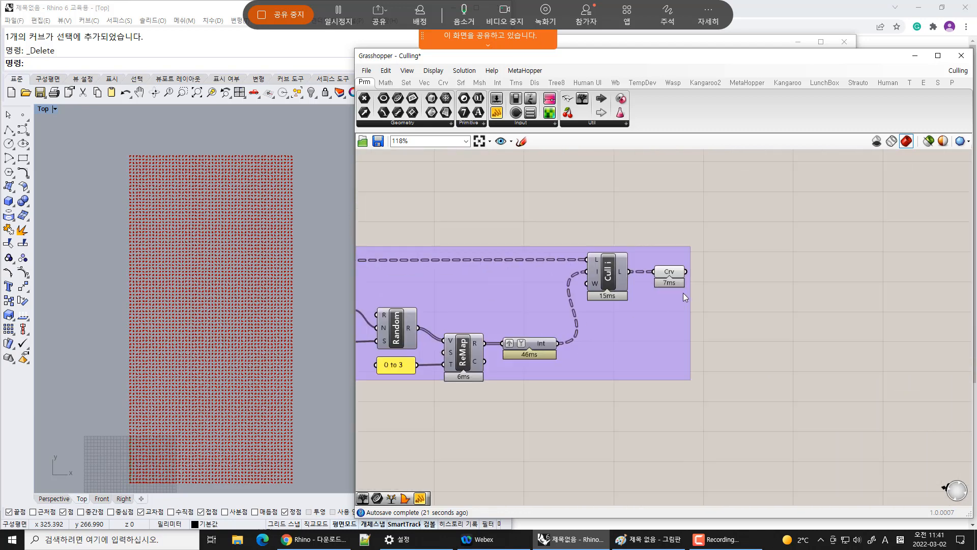
mouse_move(668, 273)
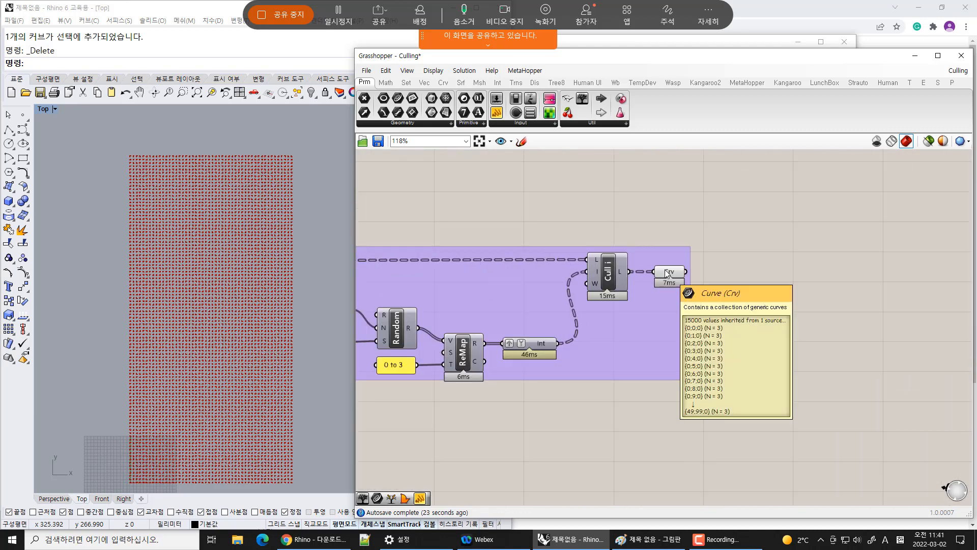
scroll(286, 330, up, 10)
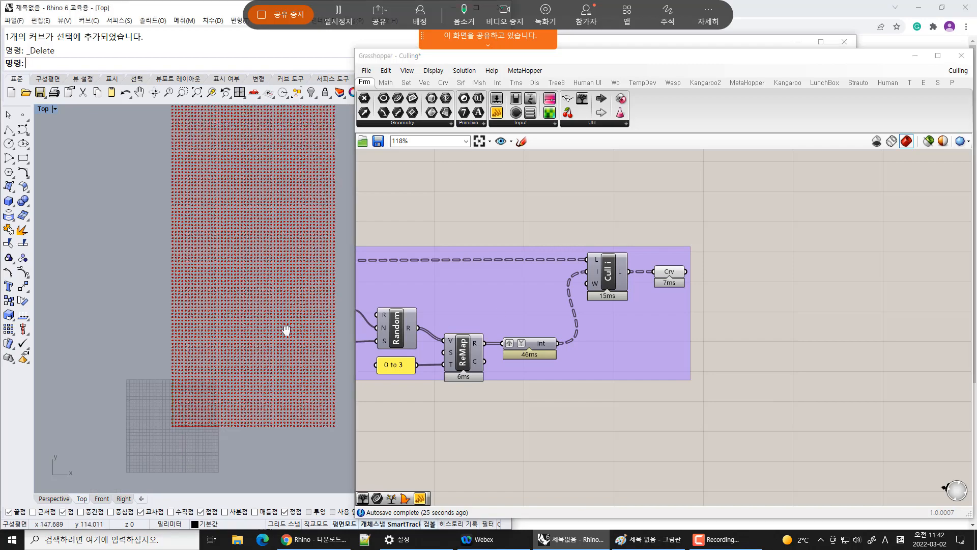
Set the Seed slider to 687
right_drag(497, 332, 893, 306)
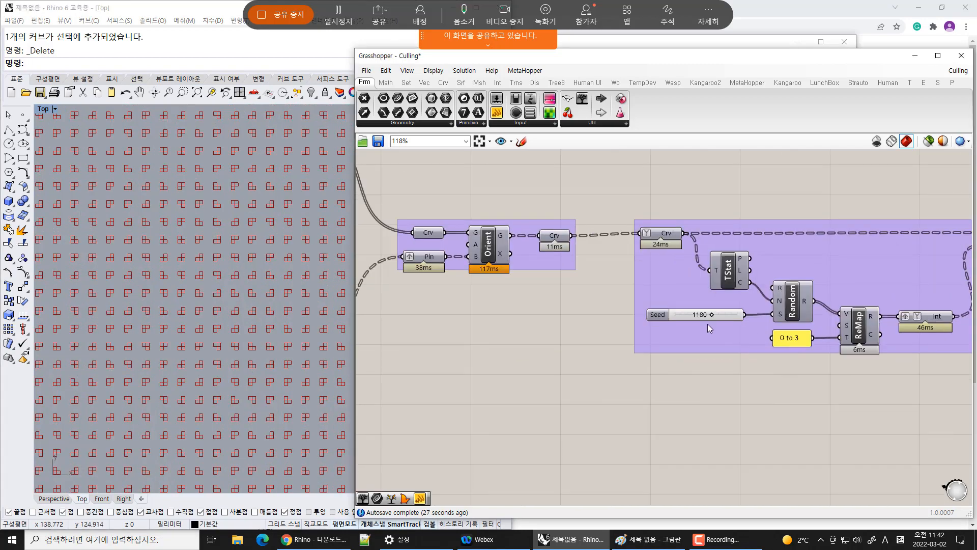
scroll(711, 319, up, 5)
drag(715, 311, 666, 307)
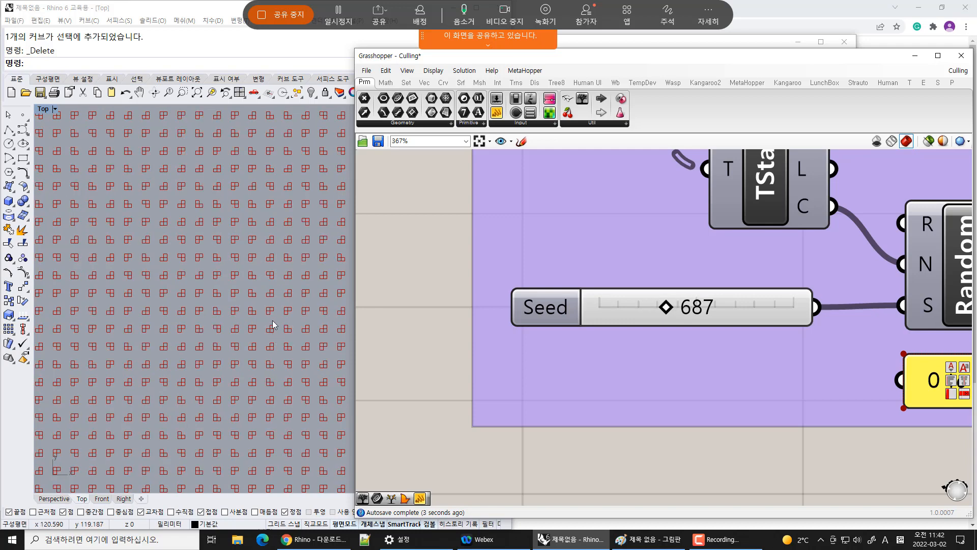
right_drag(272, 306, 261, 315)
right_drag(776, 322, 634, 319)
scroll(637, 327, down, 6)
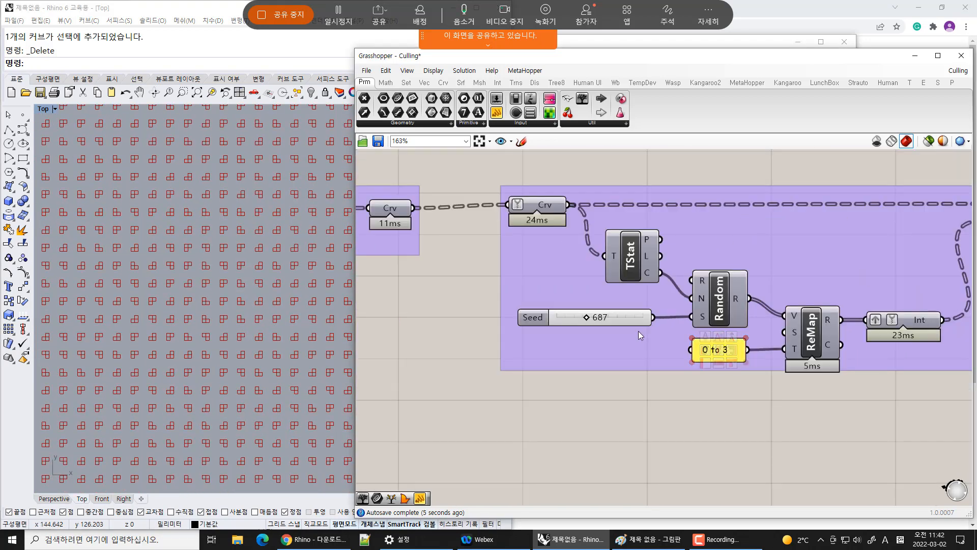
right_drag(805, 326, 656, 285)
scroll(651, 274, up, 3)
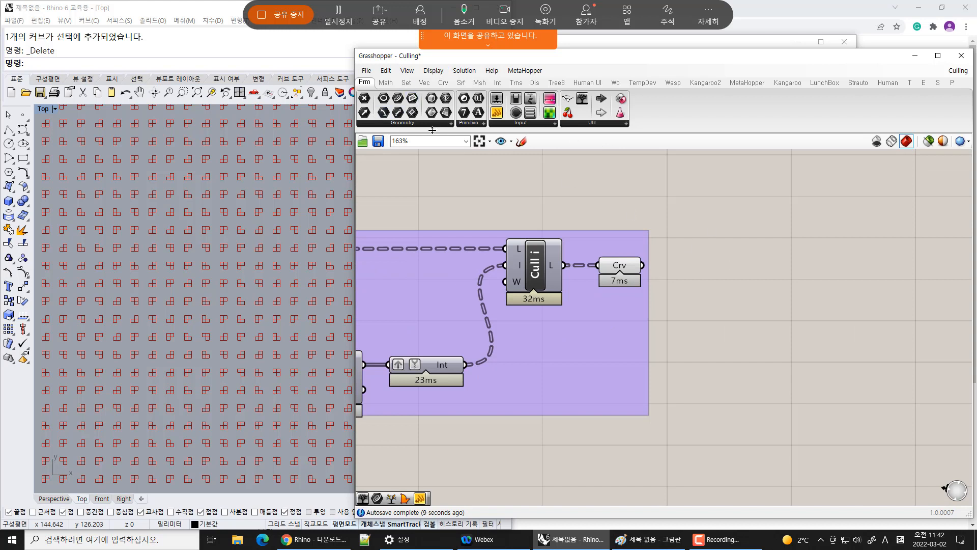
Add a Curve parameter fed by the culled curves output
drag(434, 132, 434, 130)
click(448, 123)
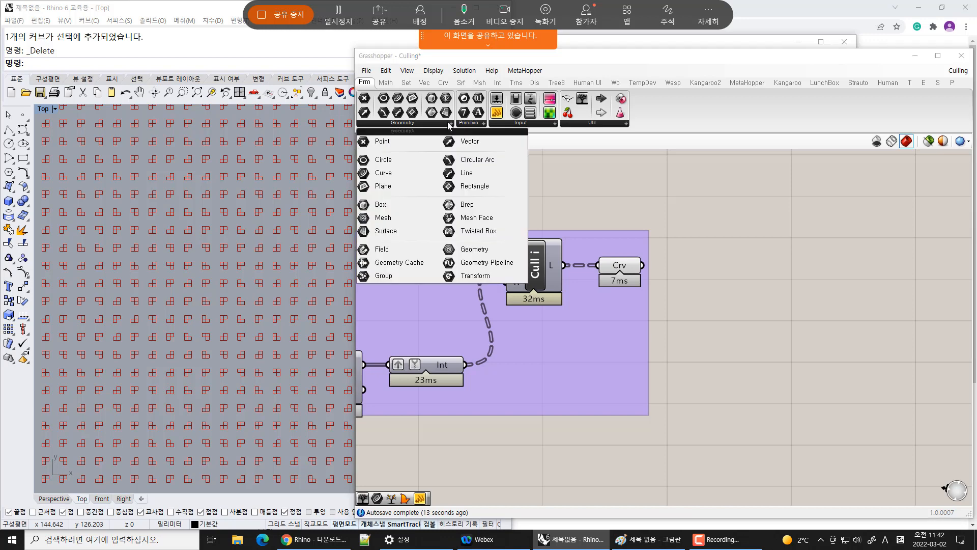
drag(384, 174, 739, 271)
drag(643, 265, 739, 271)
drag(739, 271, 762, 264)
click(722, 292)
right_drag(771, 294, 550, 301)
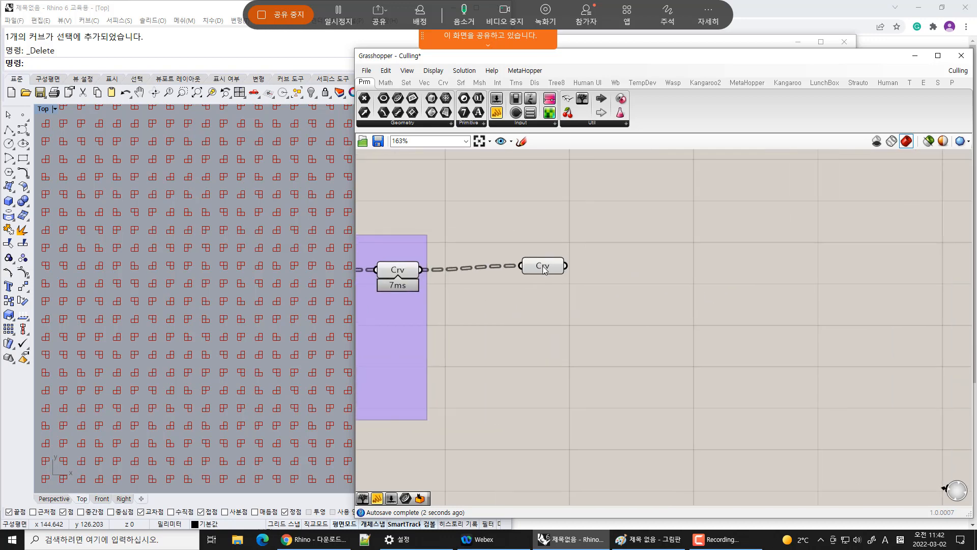
Attach a panel to the new Curve parameter to display its data tree
click(542, 267)
drag(582, 99, 636, 155)
drag(567, 270, 581, 184)
right_drag(671, 263, 654, 294)
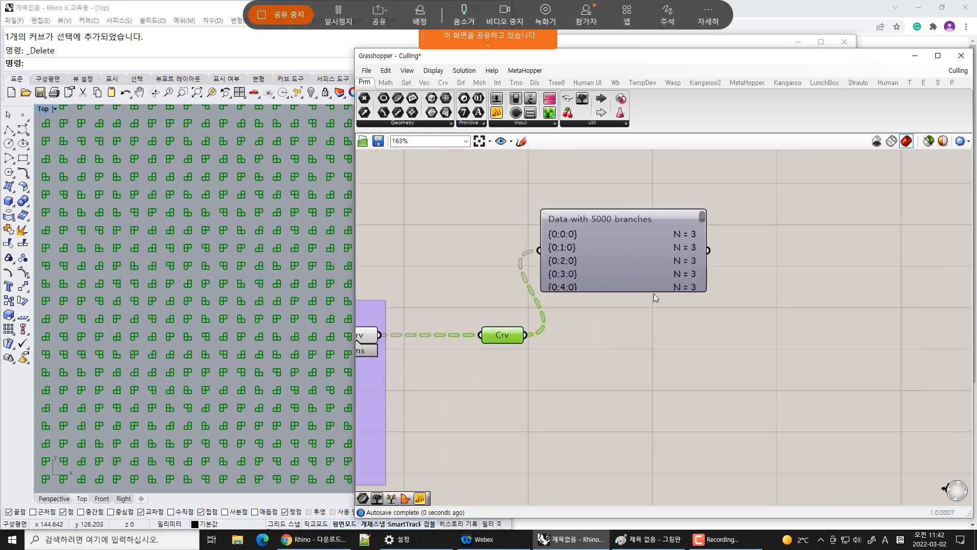
drag(638, 298, 638, 415)
drag(640, 332, 785, 273)
click(620, 265)
right_drag(535, 229, 502, 185)
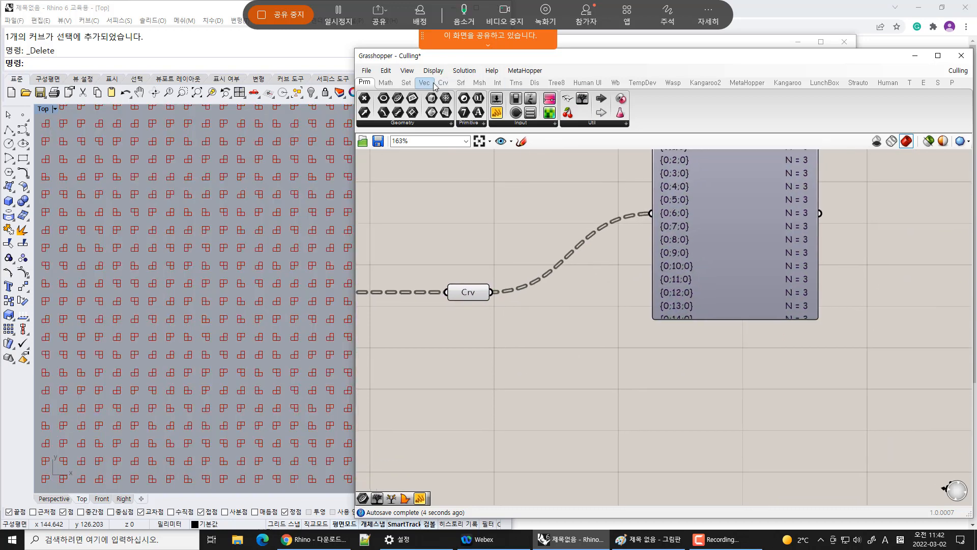
click(448, 84)
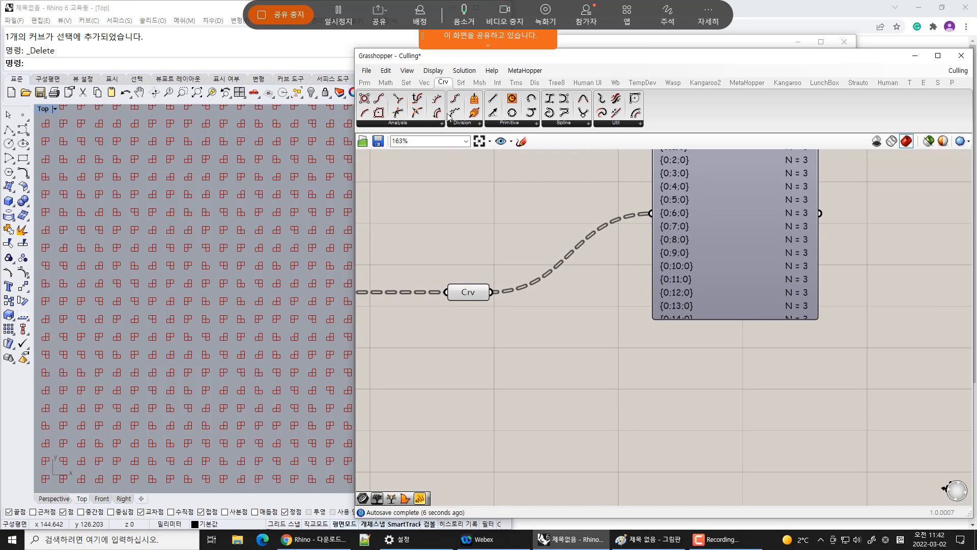
click(585, 124)
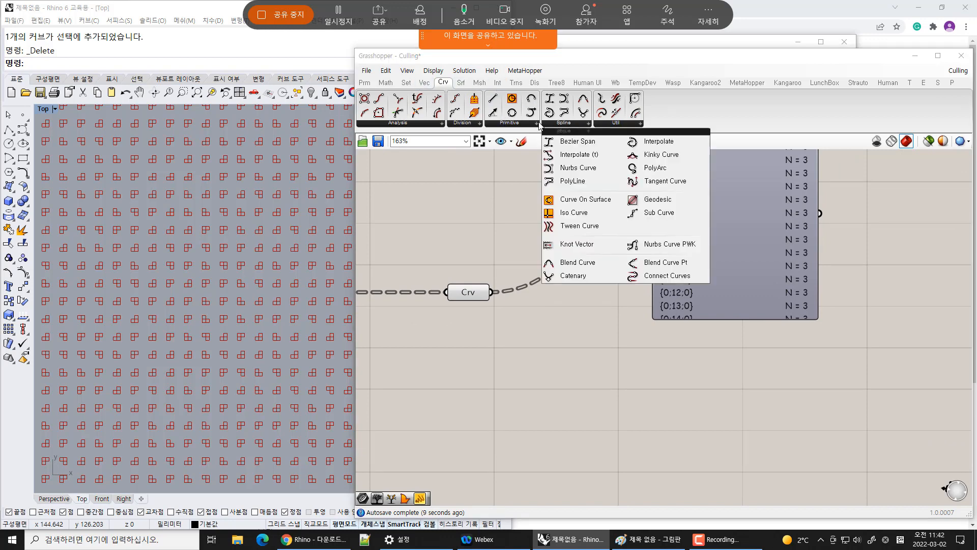
click(512, 123)
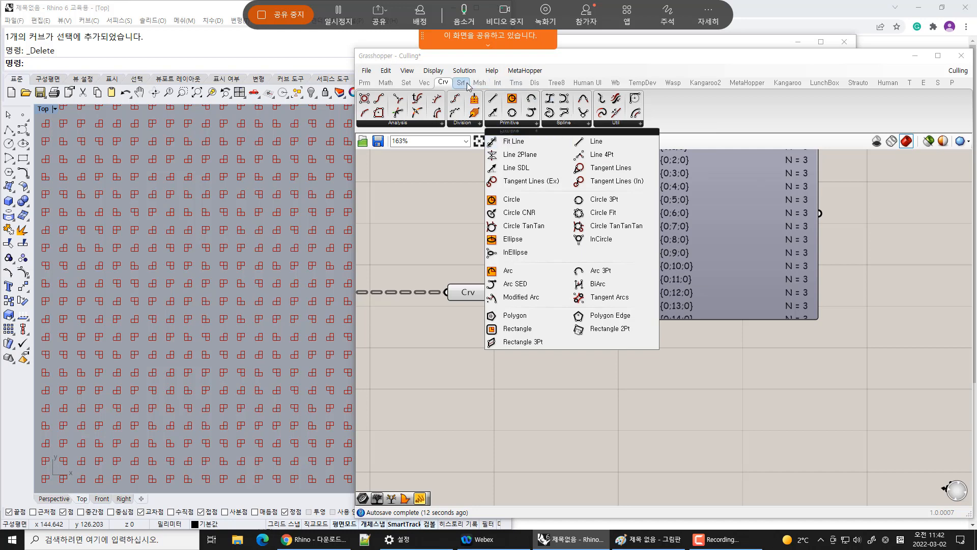
click(498, 83)
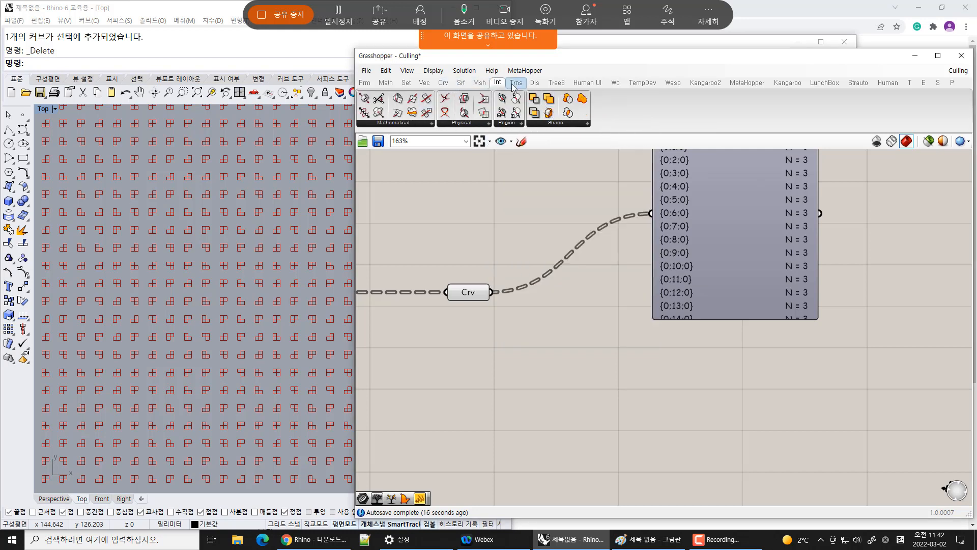
click(442, 83)
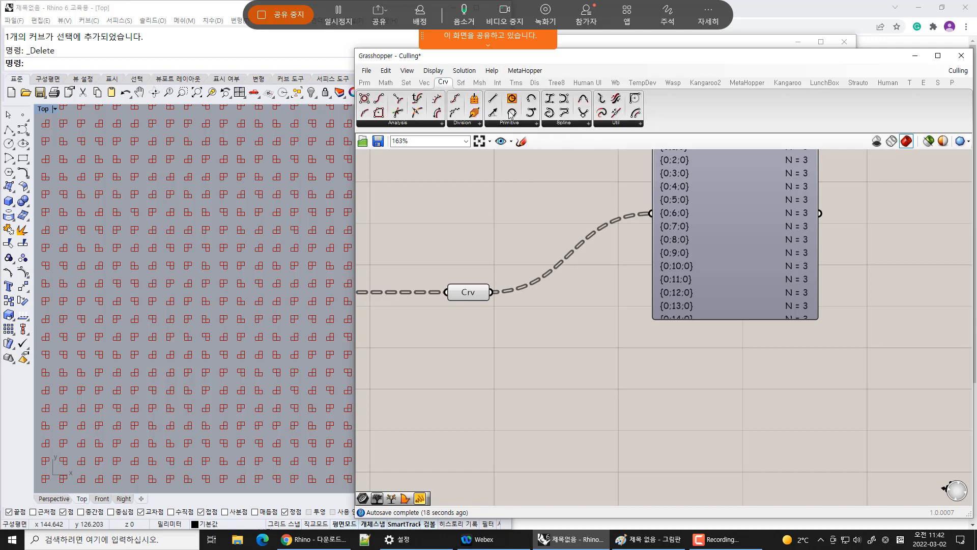
click(615, 123)
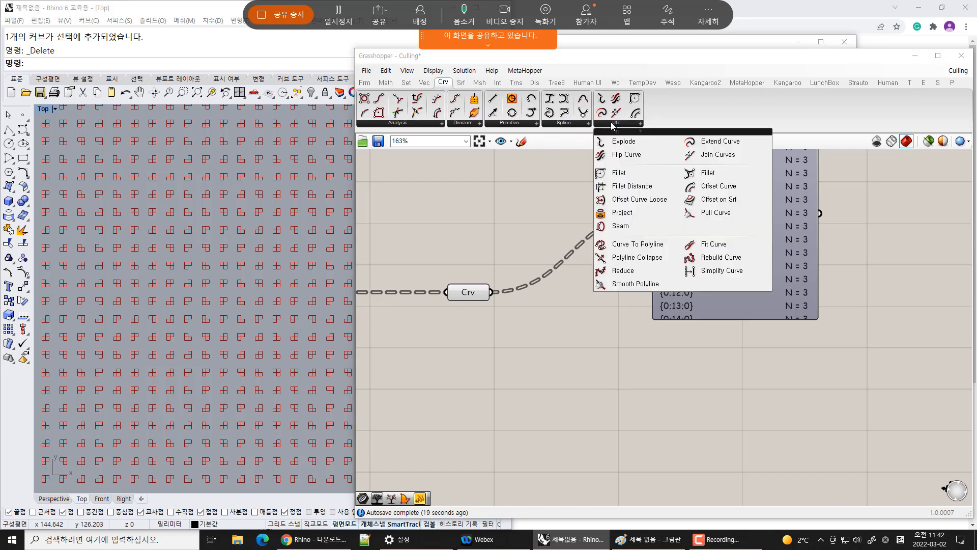
click(563, 124)
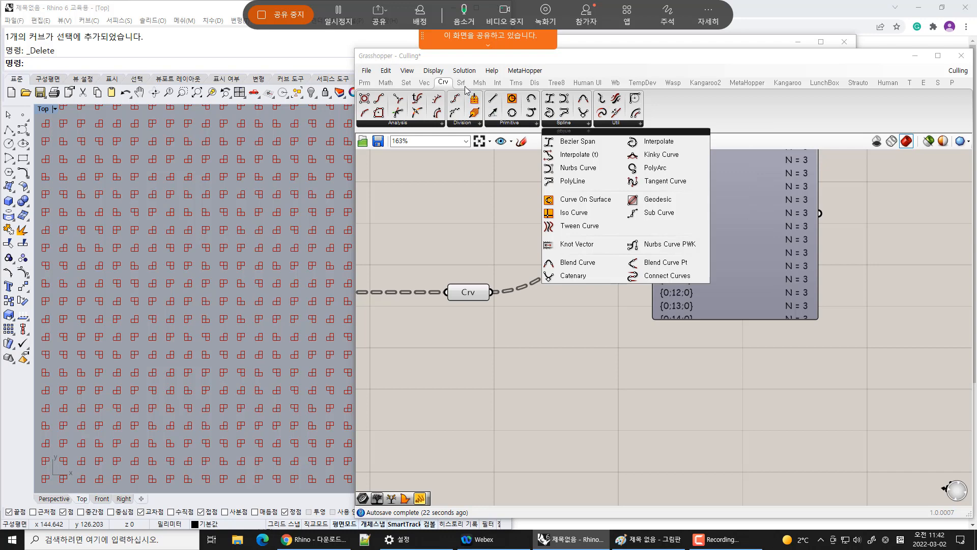
click(465, 89)
Add a Boundary Surfaces component and feed the new Curve parameter into its edges input
click(461, 84)
click(572, 124)
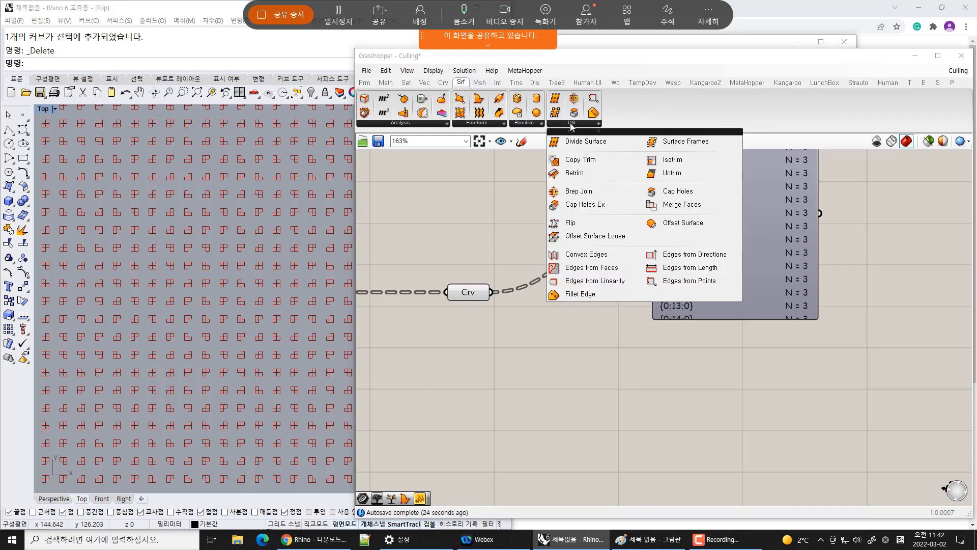
click(493, 124)
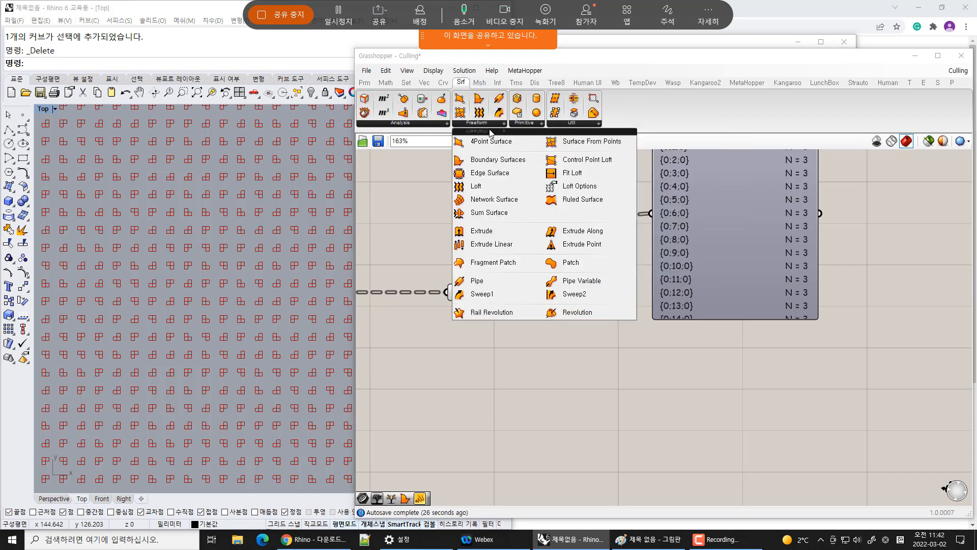
click(510, 167)
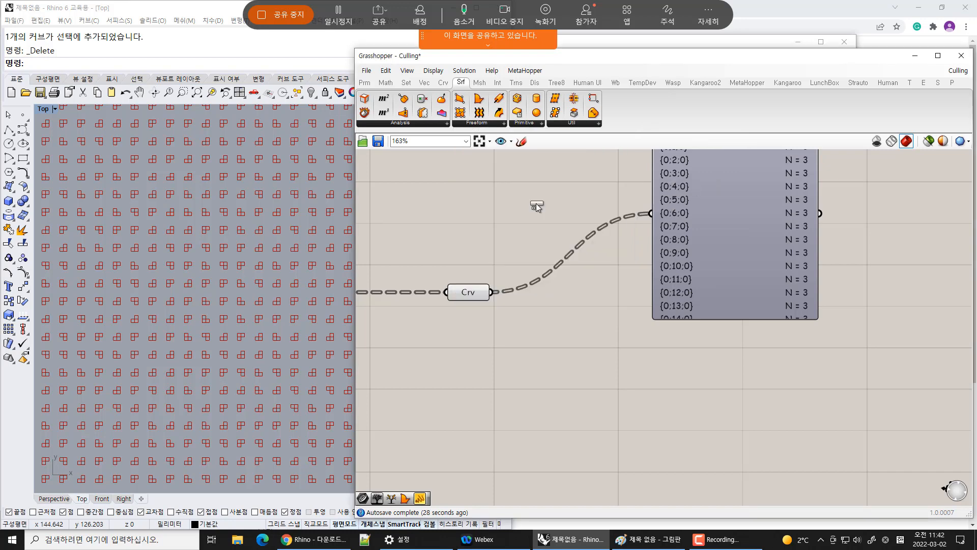
click(570, 298)
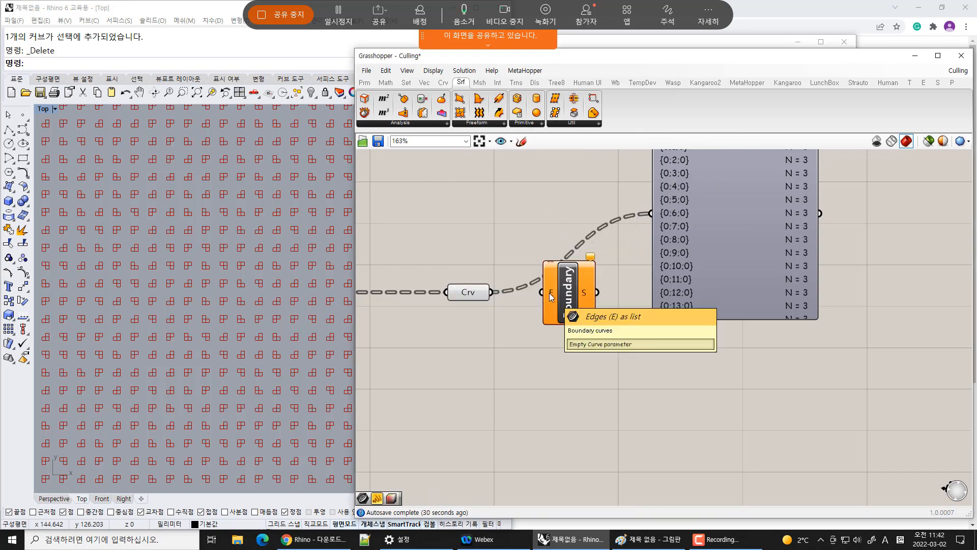
drag(493, 293, 540, 291)
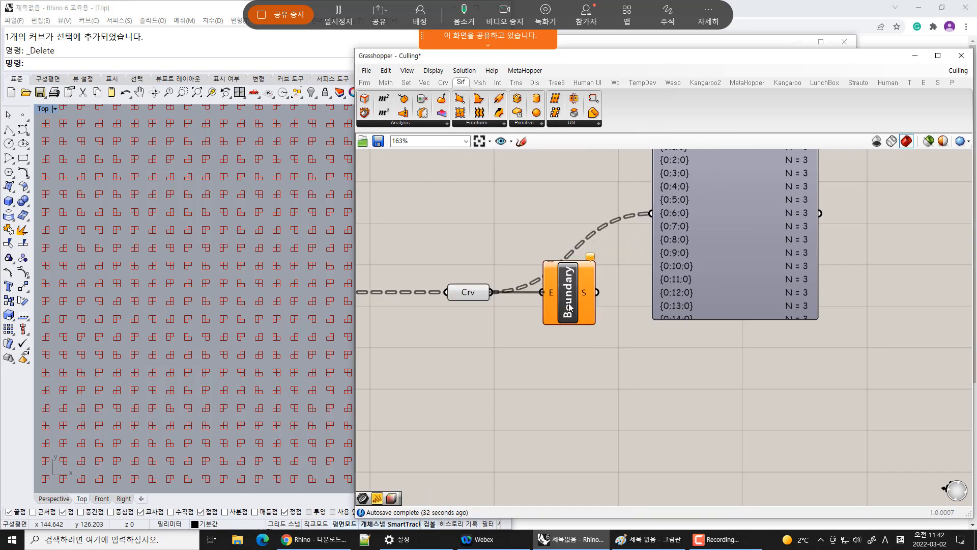
drag(590, 309, 606, 364)
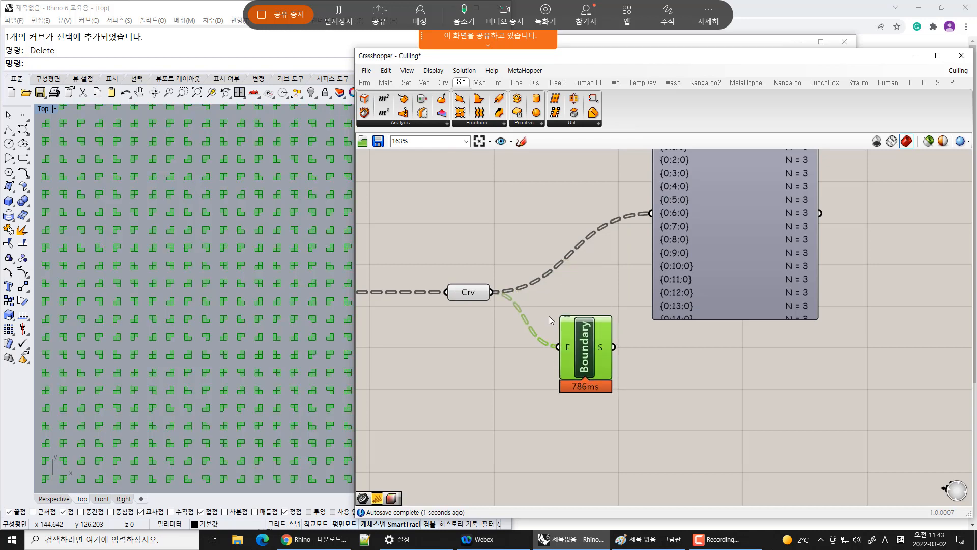
Disconnect the Boundary Surfaces component from the Curve parameter and delete it
click(549, 316)
click(473, 297)
key(ctrl+q)
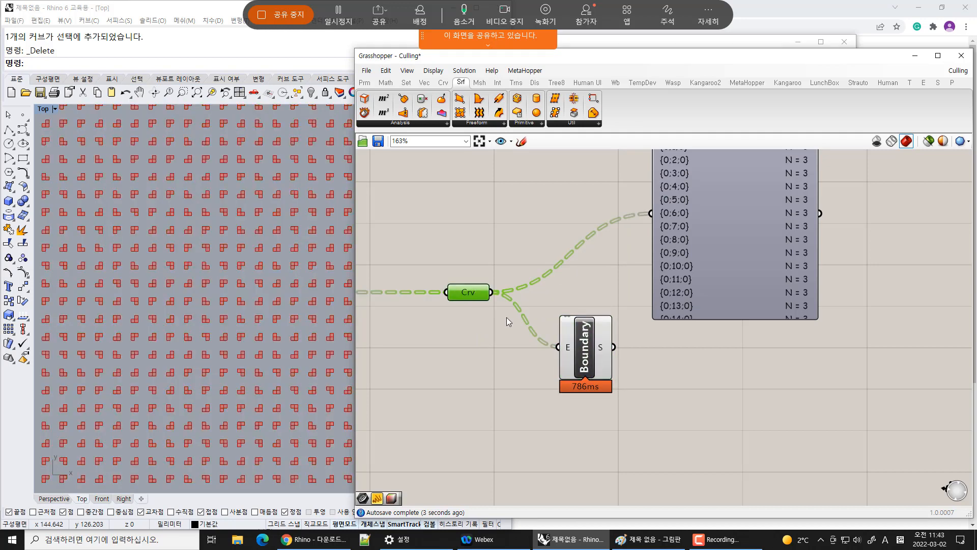
click(511, 379)
click(604, 353)
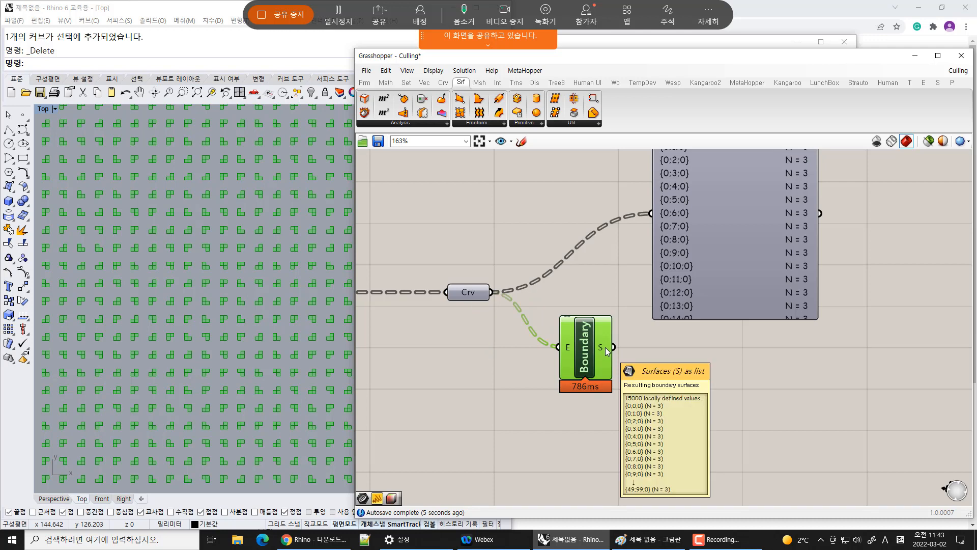
drag(493, 292, 559, 347)
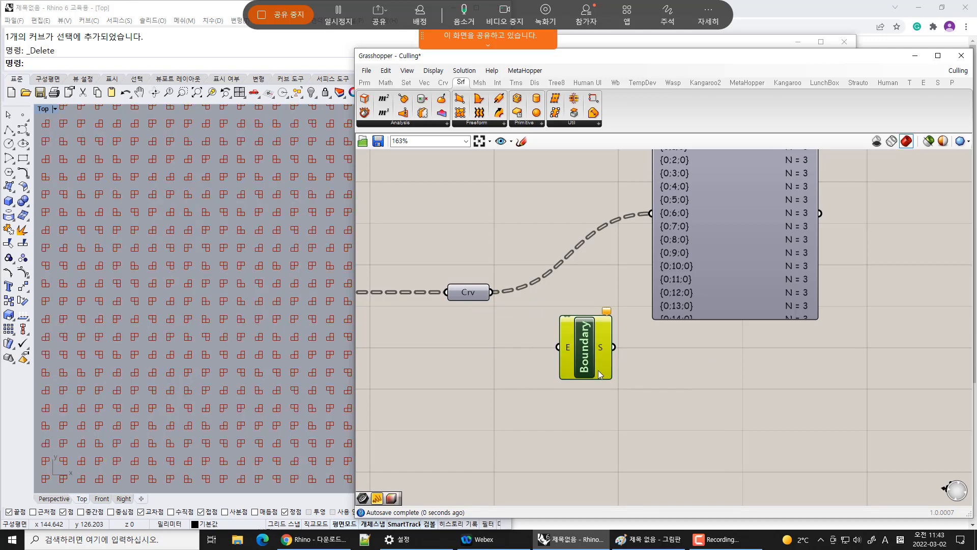
key(Delete)
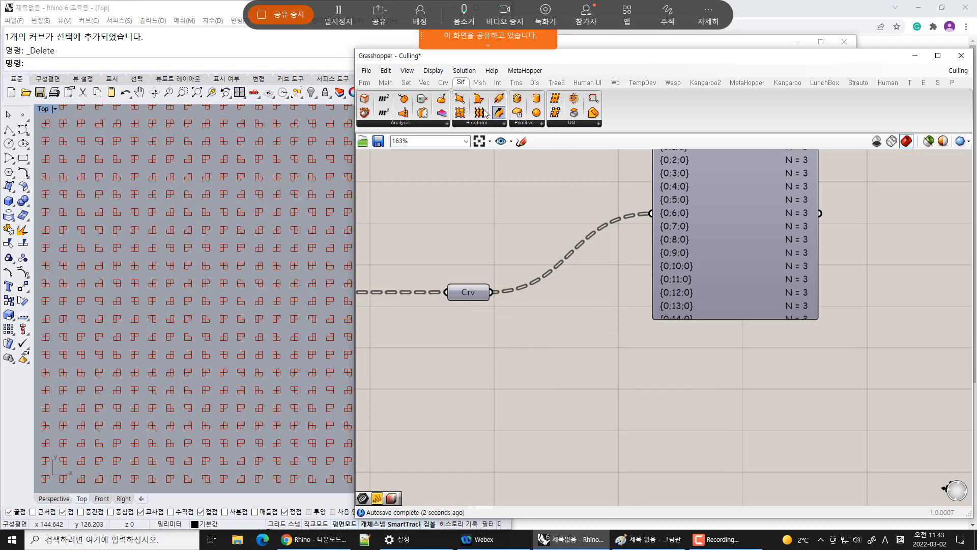
Add a Region Union component and connect the Curve parameter to its curves input
click(498, 82)
click(554, 125)
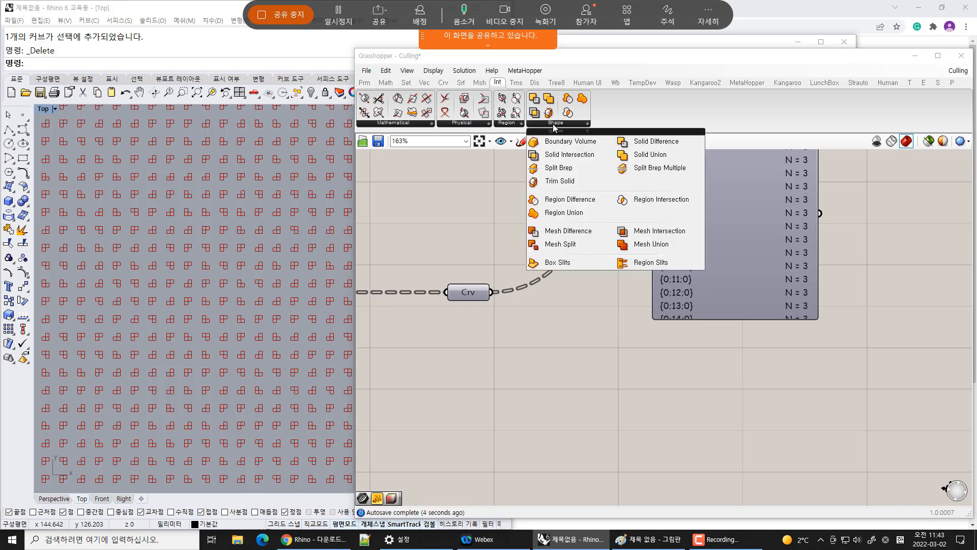
click(580, 215)
click(586, 290)
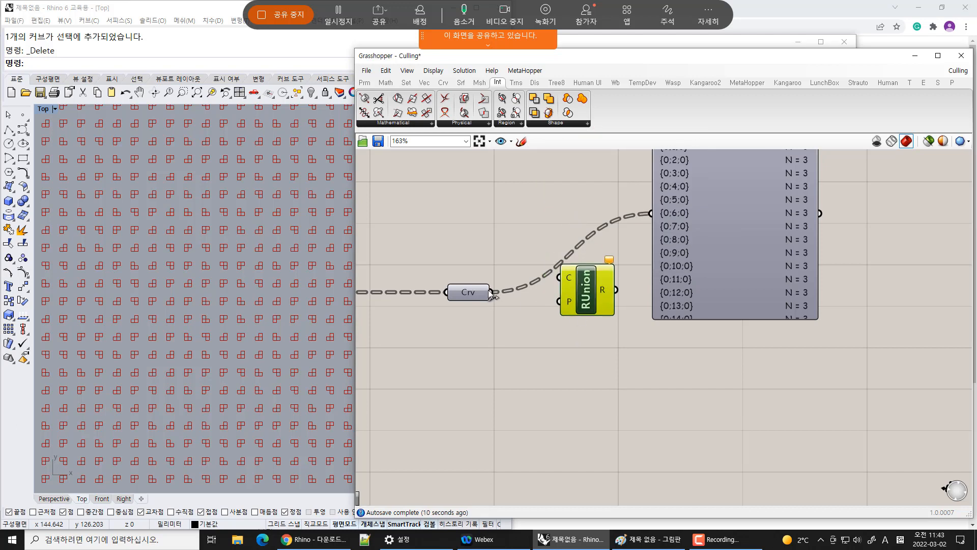
drag(491, 292, 565, 276)
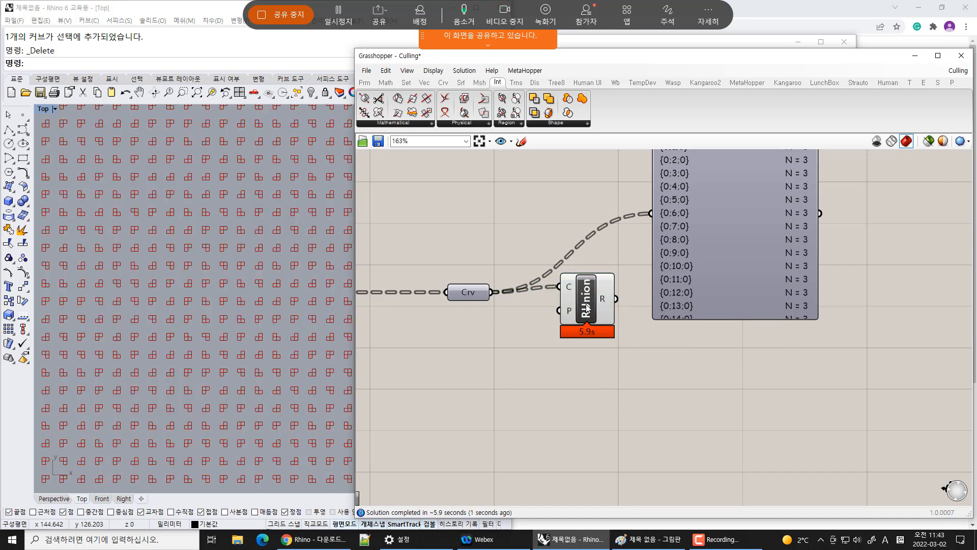
Feed the Region Union result output into the panel in place of the culled curves
drag(586, 307, 577, 321)
click(469, 291)
key(ctrl+q)
click(511, 352)
click(465, 296)
scroll(526, 301, down, 3)
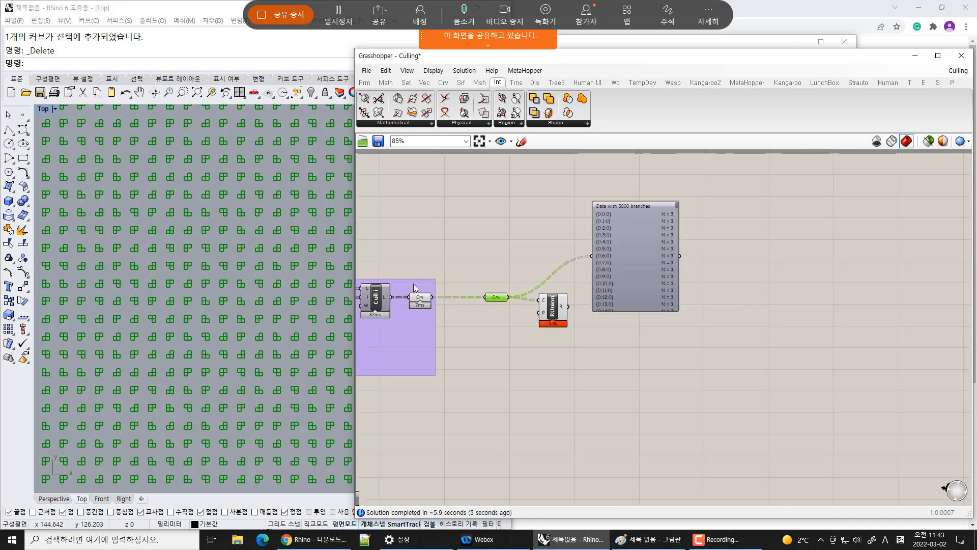
drag(401, 263, 512, 329)
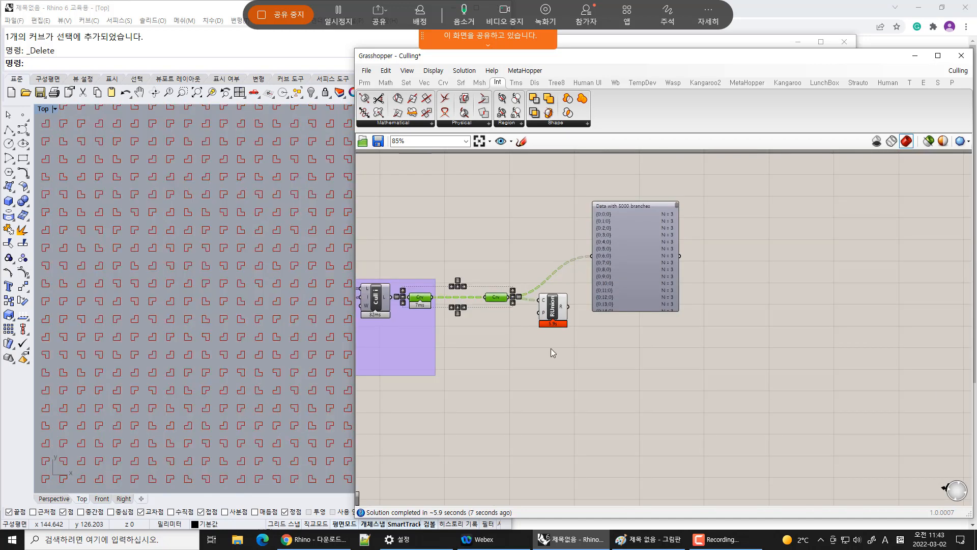
click(554, 311)
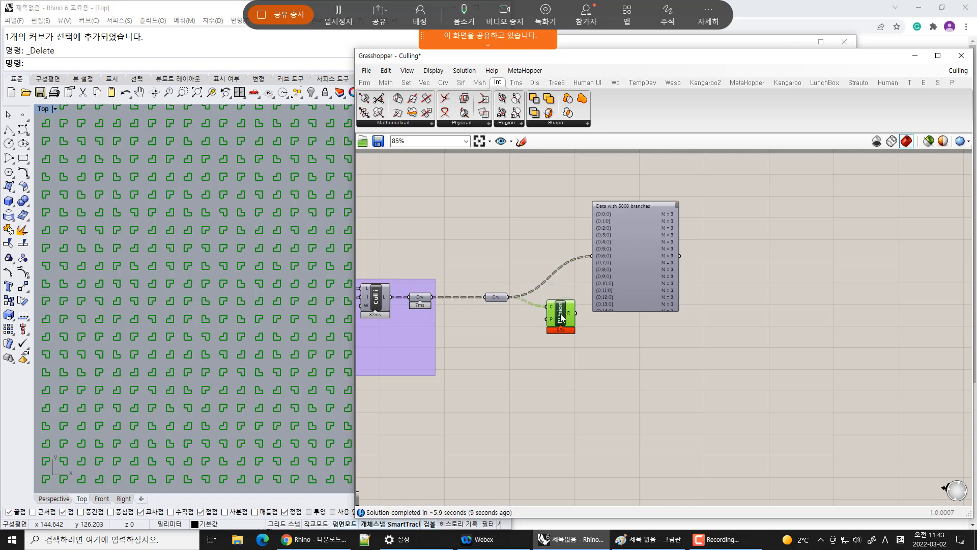
scroll(586, 303, up, 2)
drag(576, 314, 602, 222)
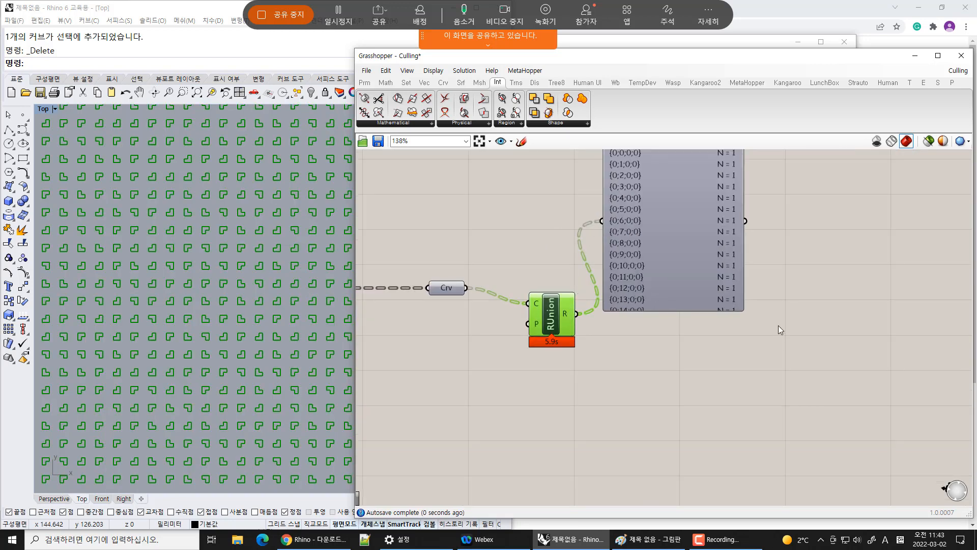
Rearrange the panel and the Region Union component on the canvas
right_drag(778, 325, 757, 414)
mouse_move(720, 227)
mouse_down()
mouse_move(733, 424)
mouse_move(722, 215)
mouse_up()
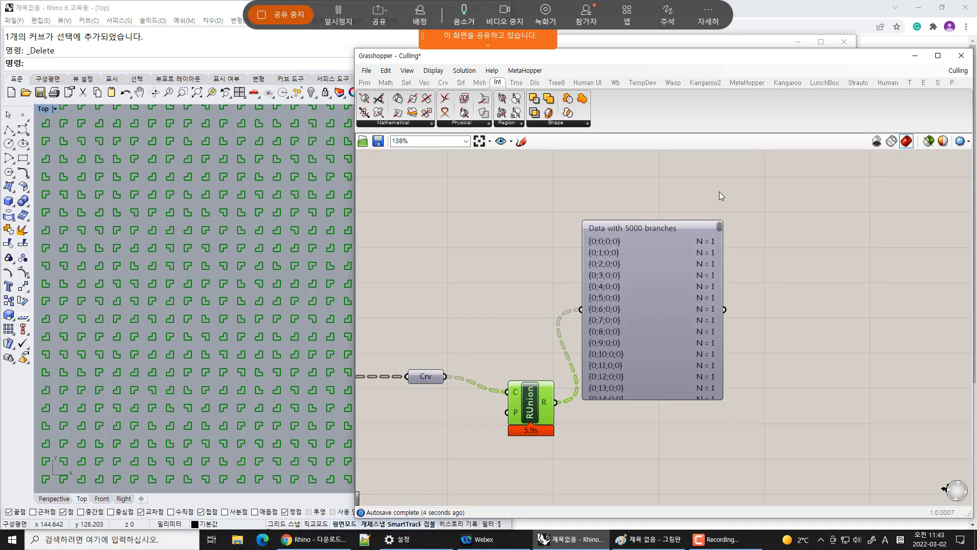
drag(536, 383, 510, 367)
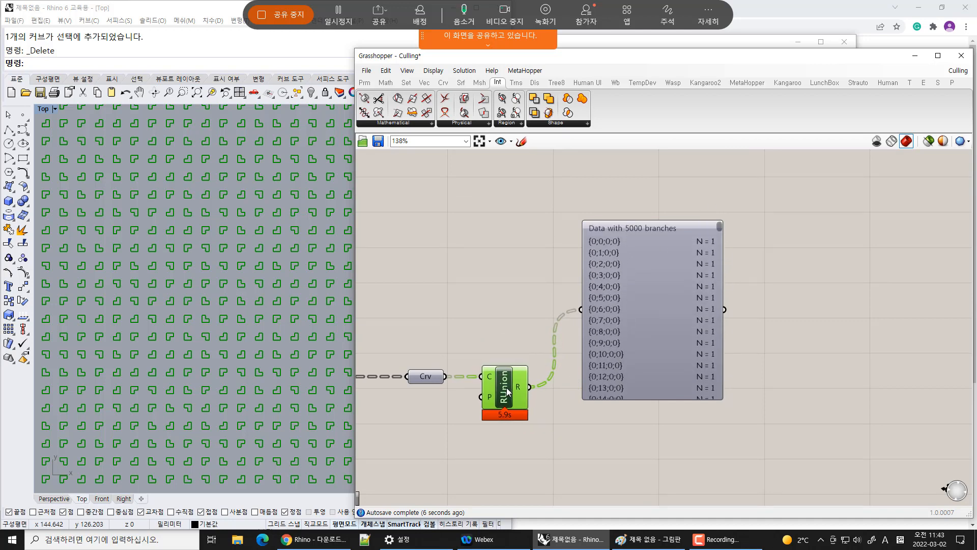
click(628, 442)
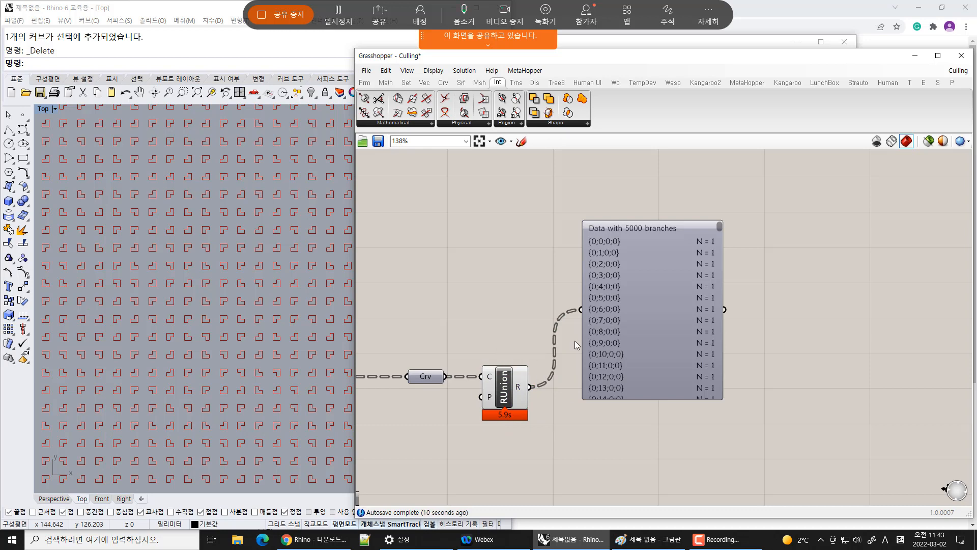
scroll(198, 293, down, 5)
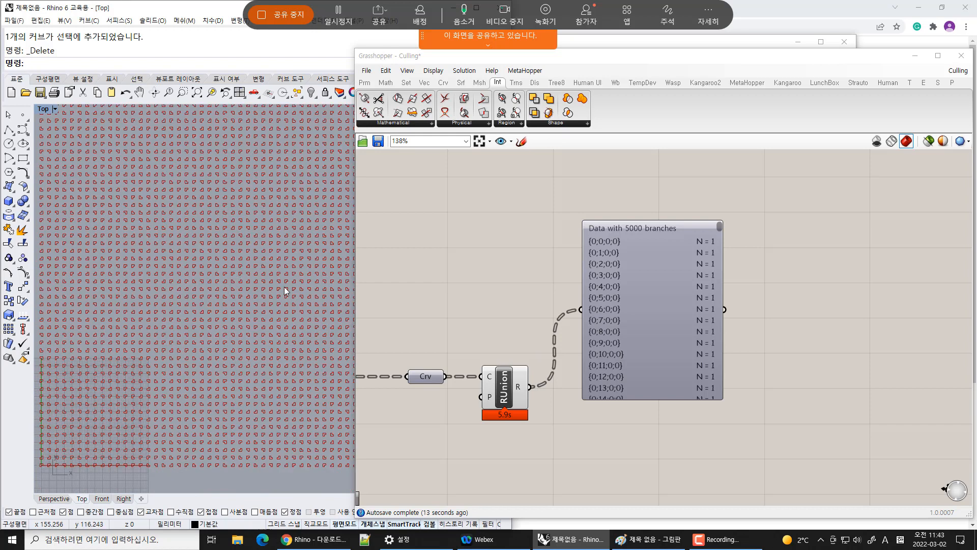
Add a Curve parameter fed by the Region Union result and delete the panel
right_drag(490, 327, 630, 224)
drag(517, 224, 602, 185)
click(365, 82)
drag(397, 98, 715, 284)
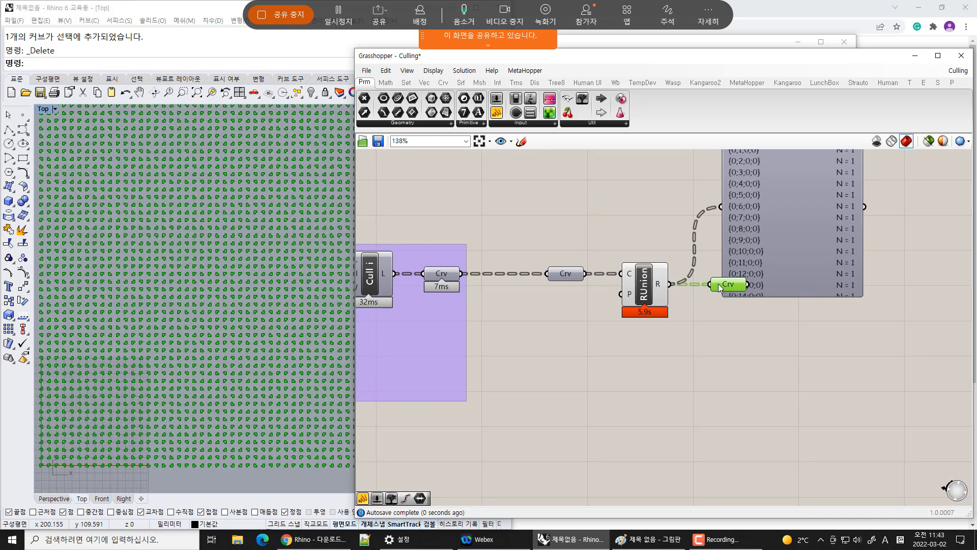
click(808, 257)
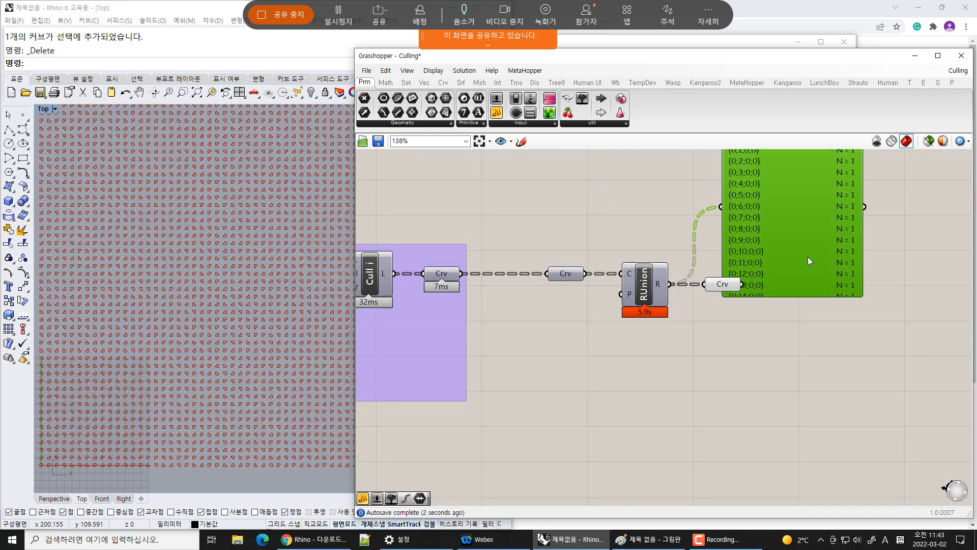
key(Delete)
Group the input Curve parameter, Region Union component and output Curve parameter together
drag(510, 217, 766, 362)
key(ctrl+g)
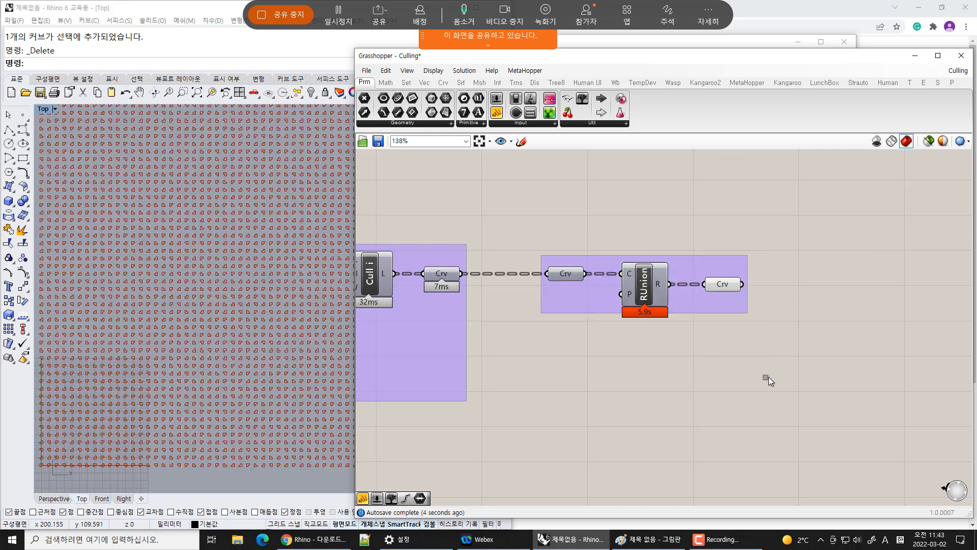
scroll(658, 301, up, 4)
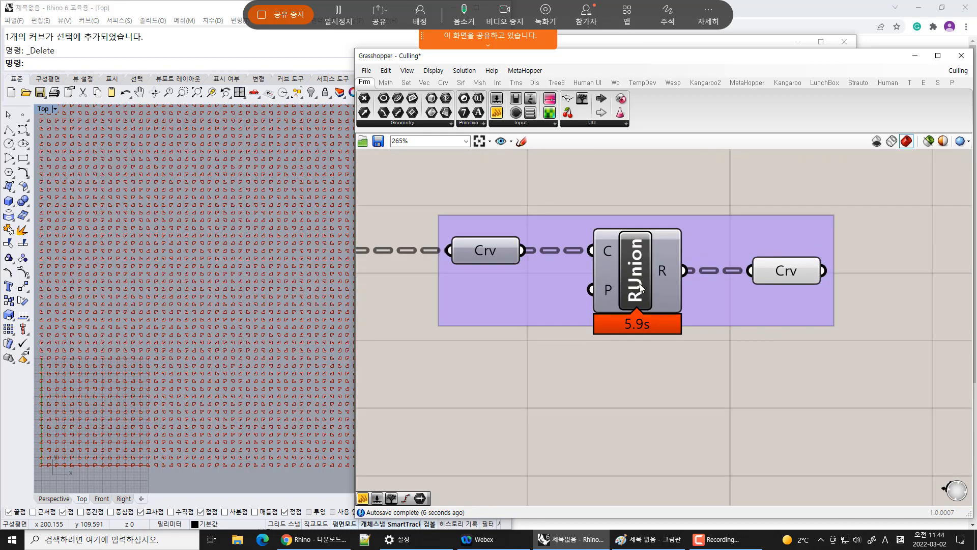
click(663, 314)
click(757, 387)
click(792, 274)
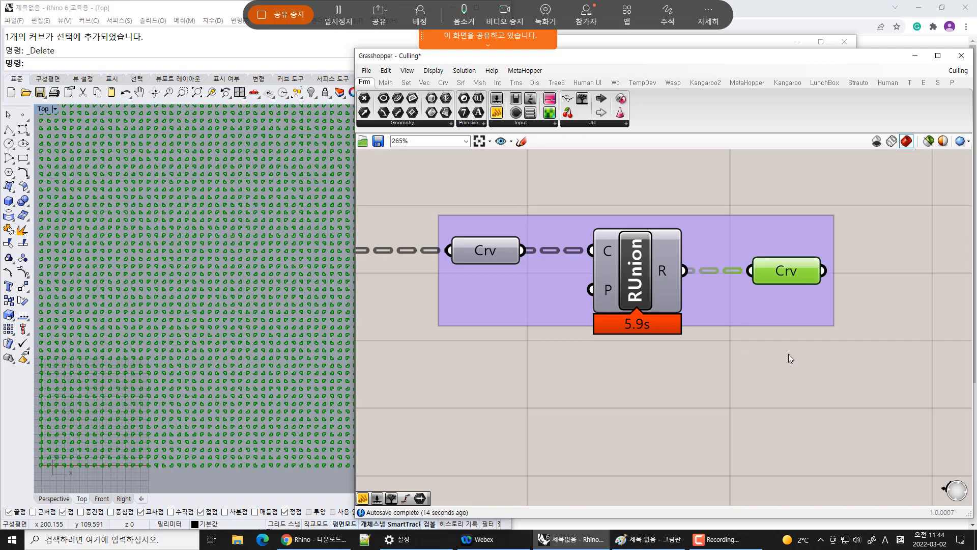
click(789, 353)
Examine the unioned region outlines across the grid in the Rhino Top viewport
drag(354, 386, 456, 386)
right_drag(325, 270, 295, 375)
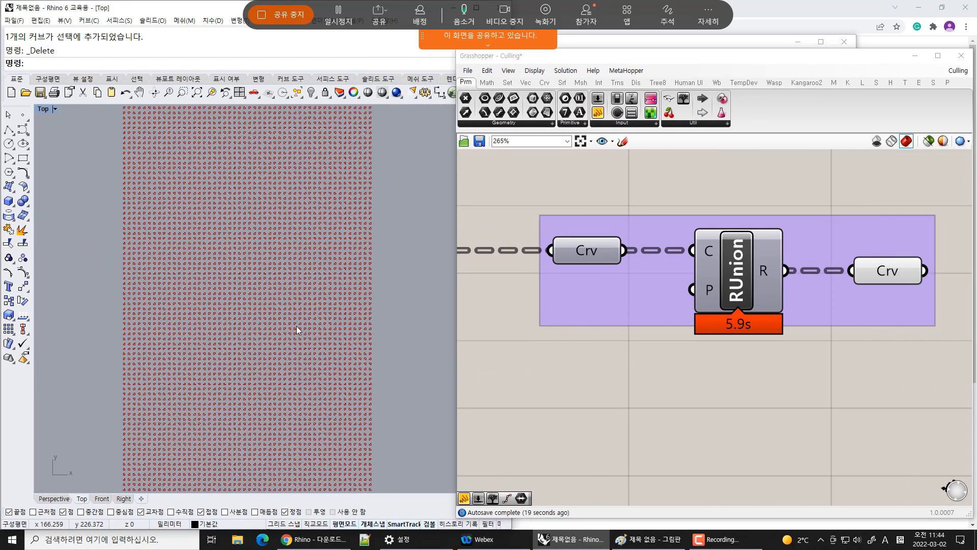
right_drag(318, 204, 344, 371)
scroll(272, 252, up, 8)
scroll(294, 274, up, 4)
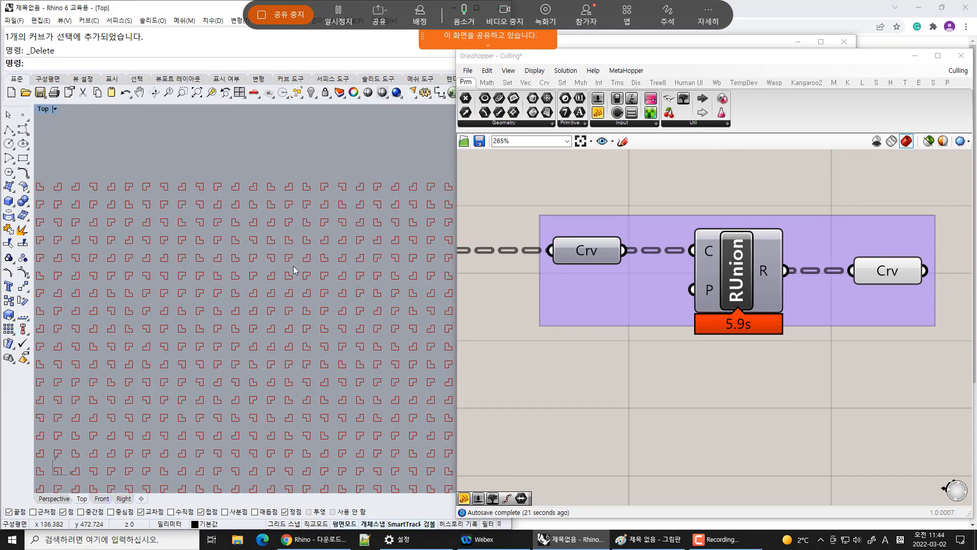
scroll(294, 270, down, 4)
scroll(292, 311, down, 3)
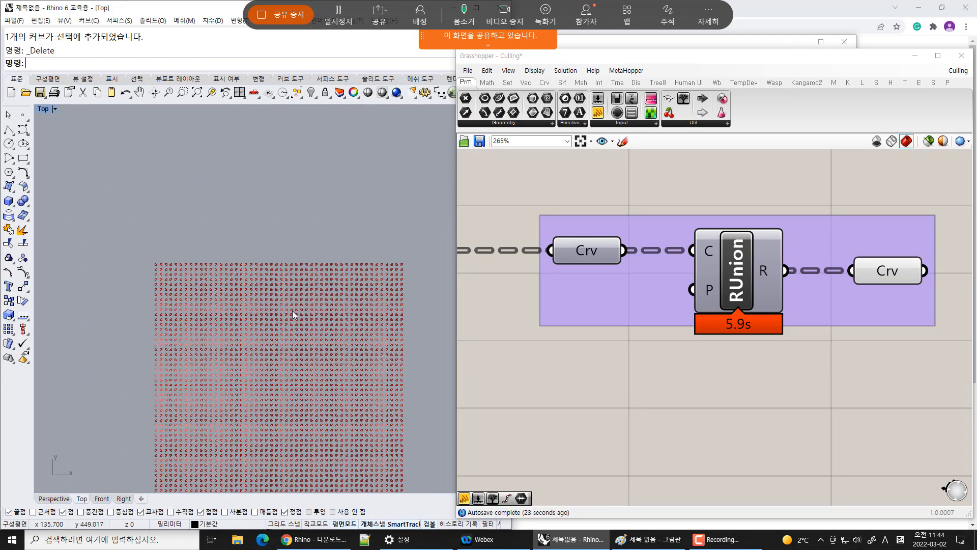
scroll(292, 310, down, 4)
right_drag(321, 366, 306, 213)
Add a Boundary Surfaces component fed by the output Curve parameter
right_drag(876, 321, 631, 322)
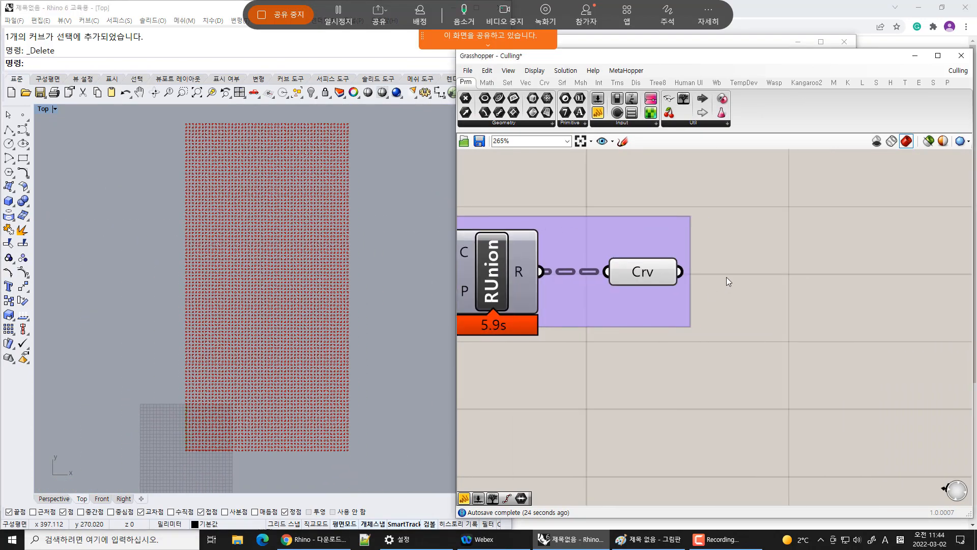
scroll(727, 280, up, 2)
click(562, 83)
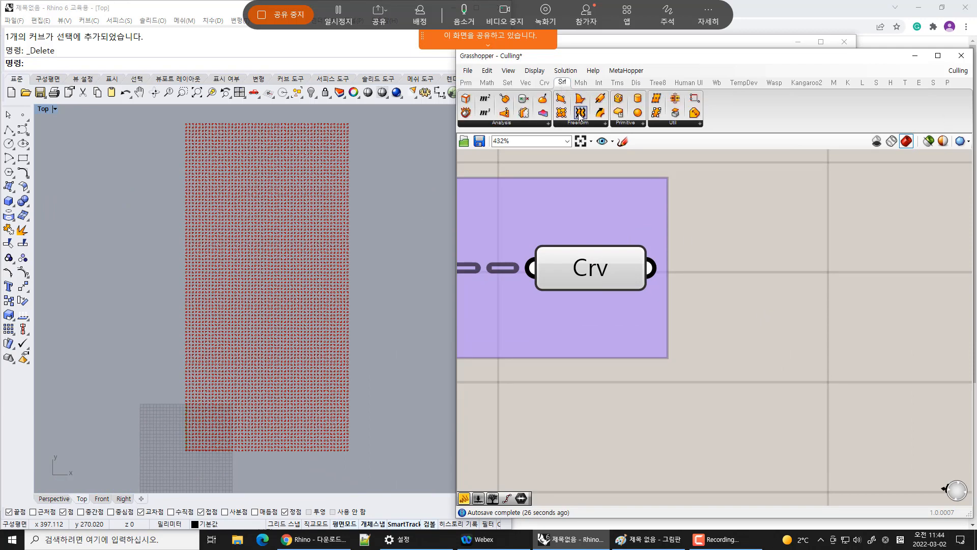
drag(580, 99, 694, 312)
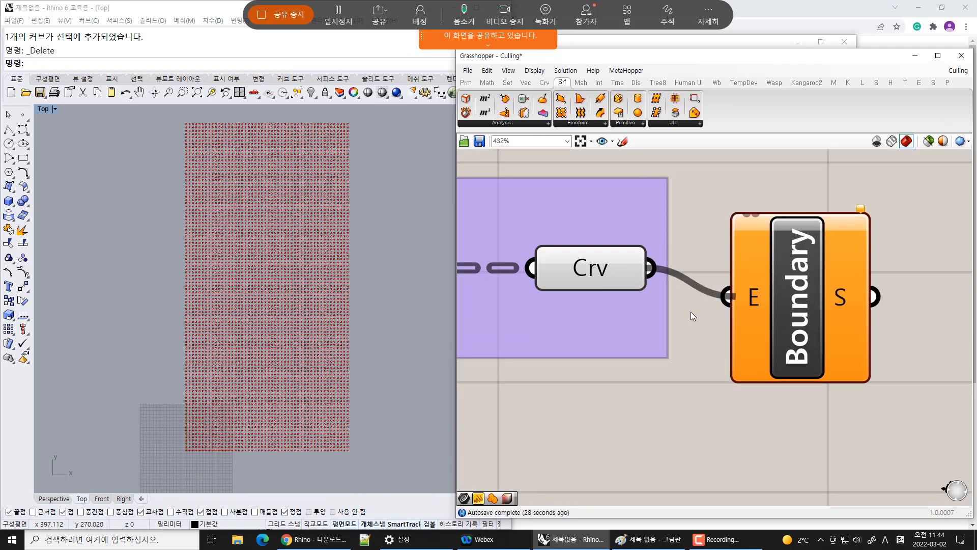
click(600, 268)
click(643, 410)
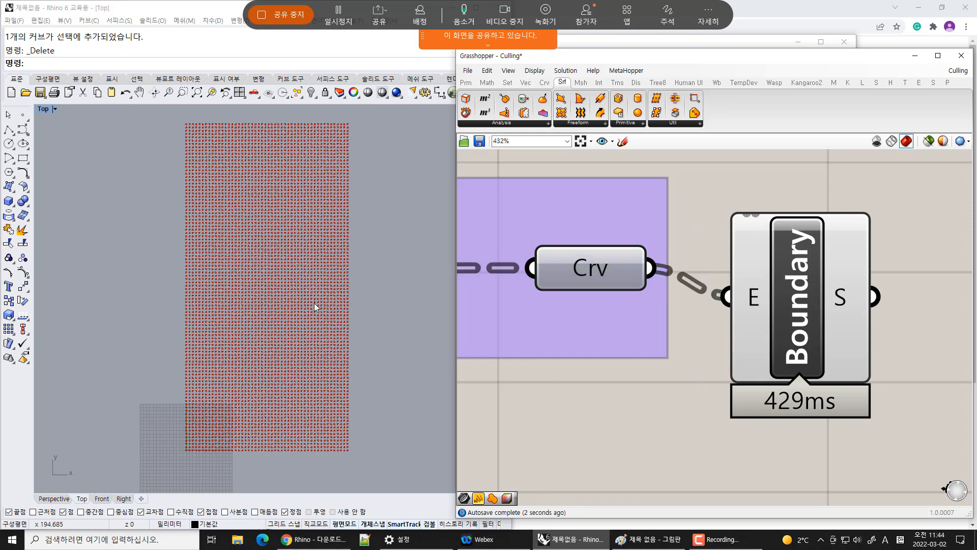
Bake the Boundary Surfaces output into Rhino with the default attributes
scroll(316, 235, up, 8)
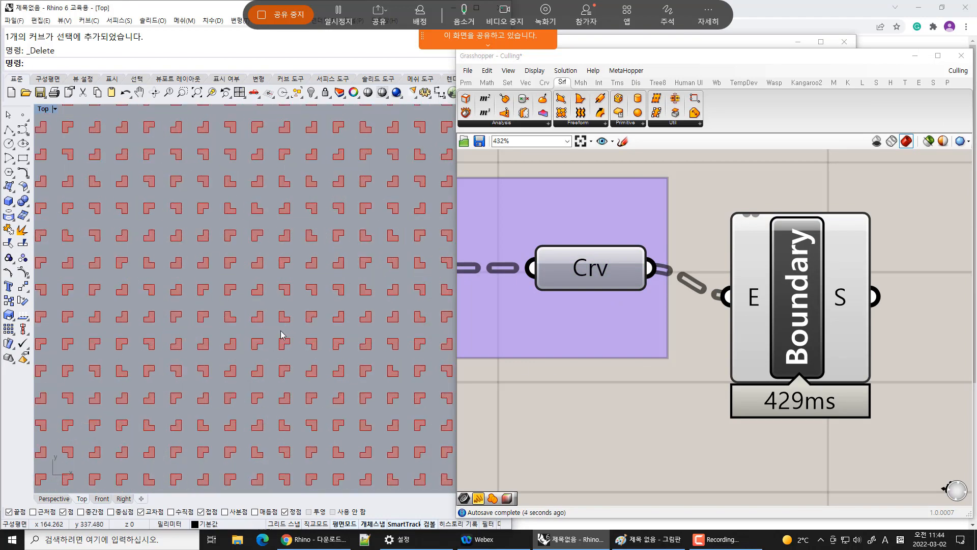
right_drag(366, 312, 373, 304)
scroll(373, 304, down, 3)
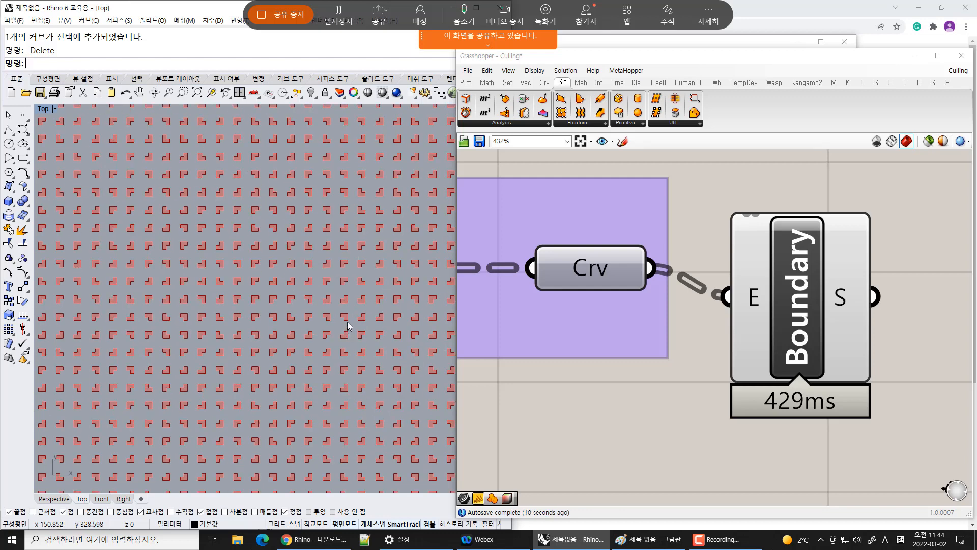
right_drag(825, 340, 720, 359)
drag(667, 350, 704, 322)
right_click(772, 290)
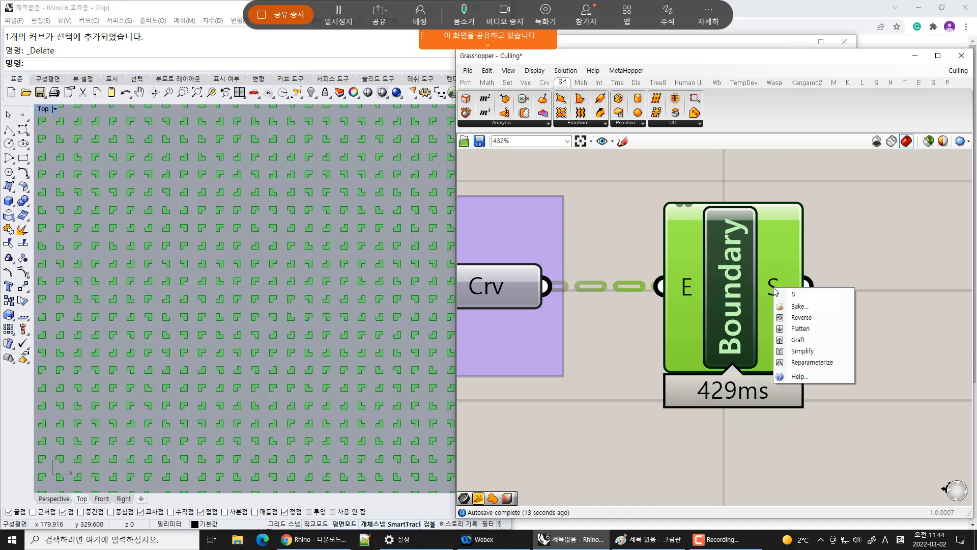
click(811, 305)
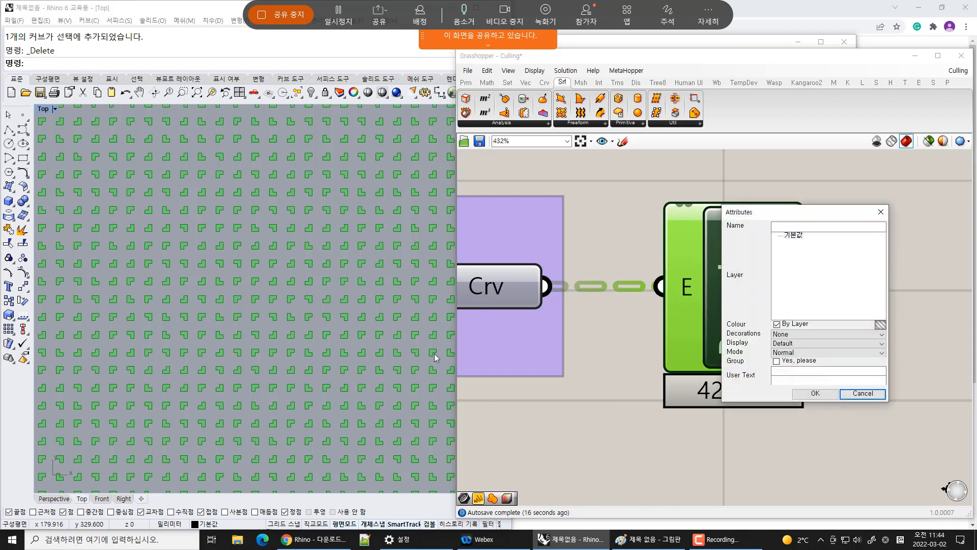
click(816, 394)
click(868, 386)
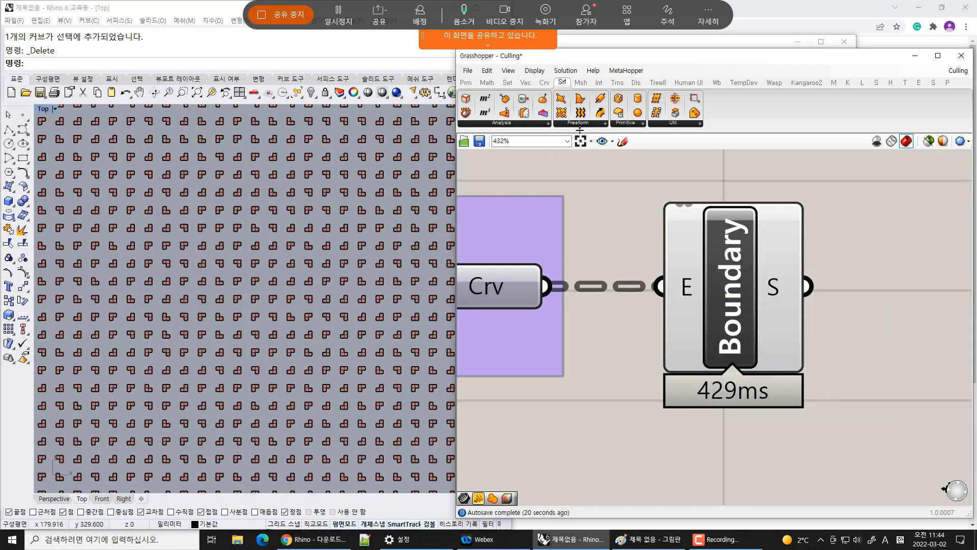
Minimize Grasshopper and maximize the Rhino window to view the baked surfaces
click(915, 56)
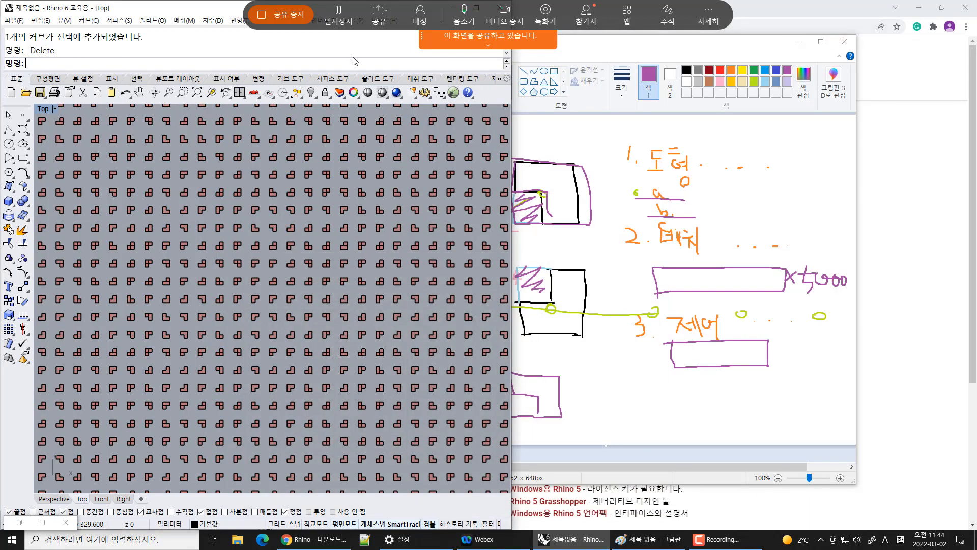
drag(352, 45, 351, 31)
drag(191, 7, 249, 124)
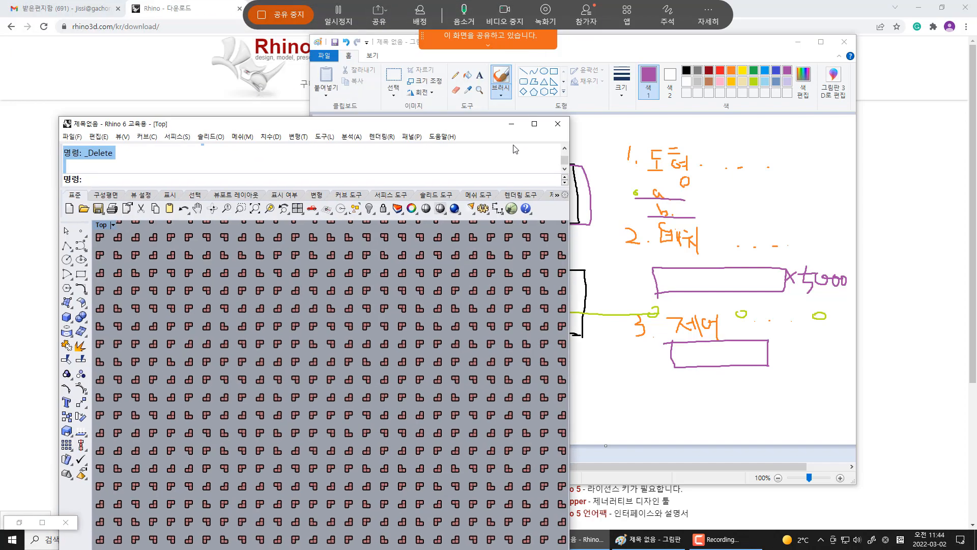
click(535, 124)
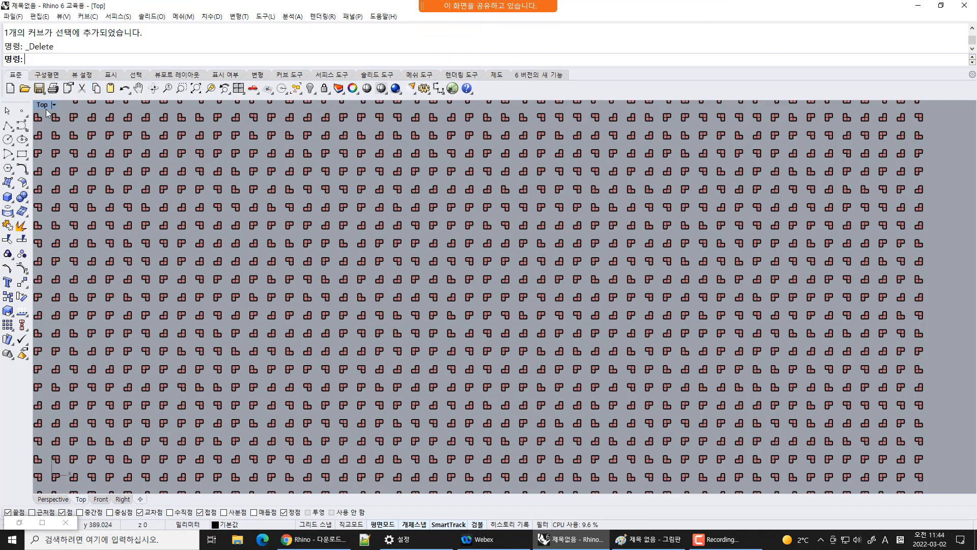
Restore Grasshopper, turn off the definition's preview, and minimize it again
click(19, 523)
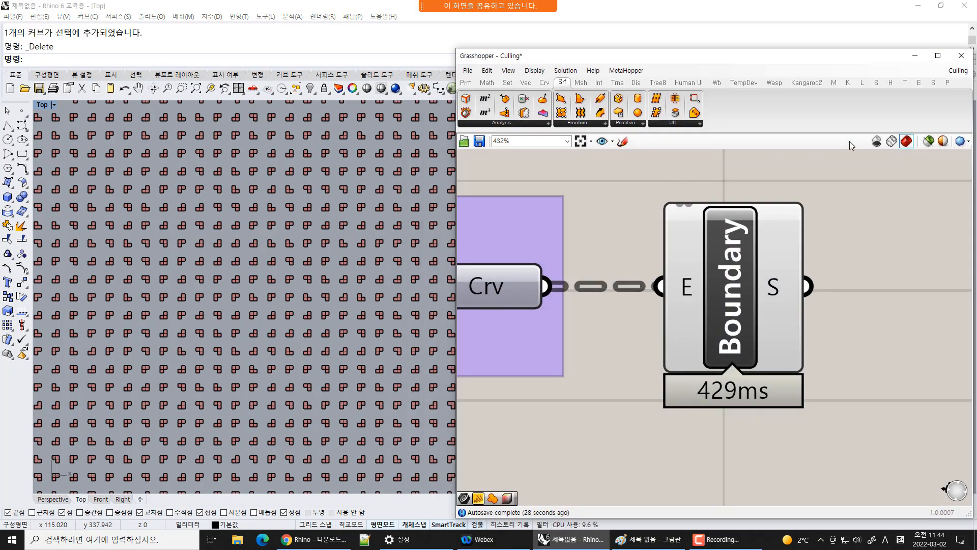
click(877, 141)
click(917, 57)
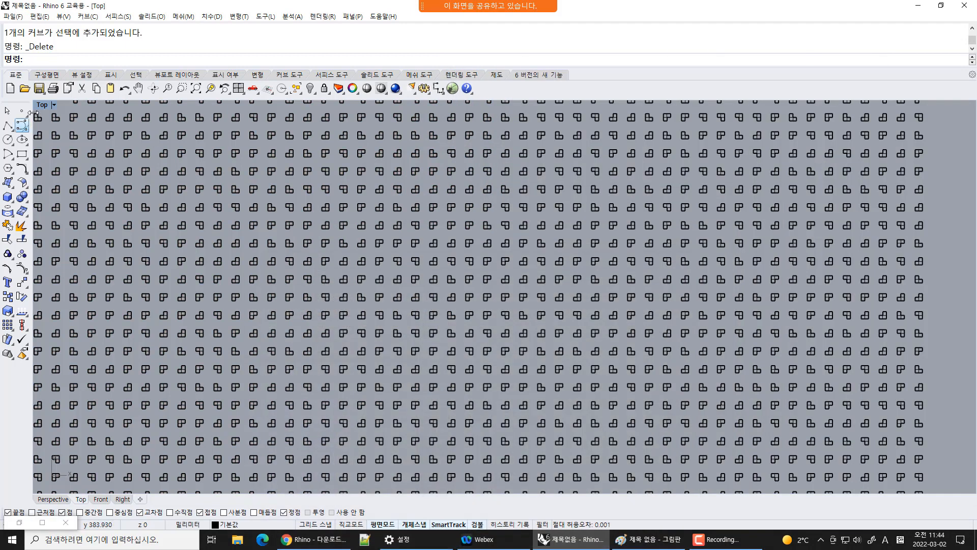
Switch the Top viewport to Rendered display mode and return to the four-viewport layout
click(55, 105)
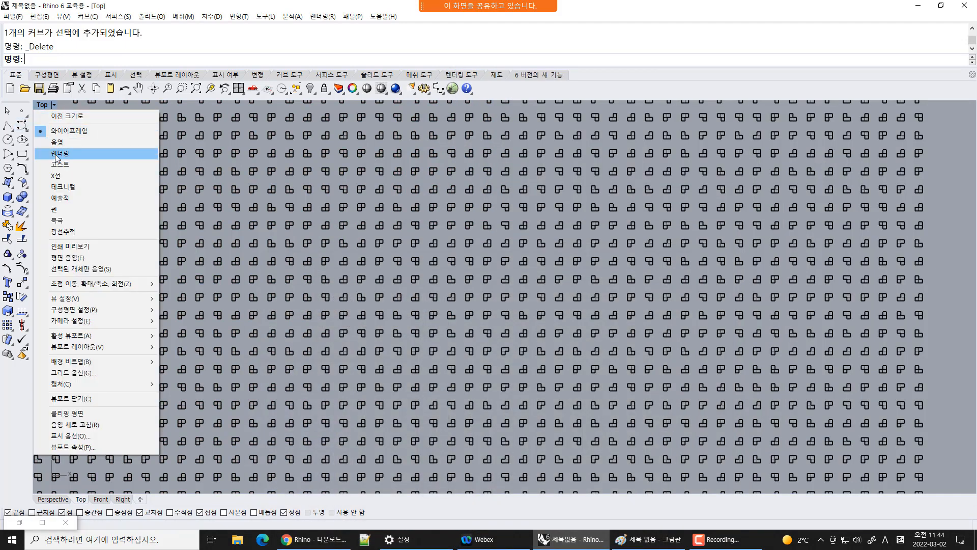
click(58, 153)
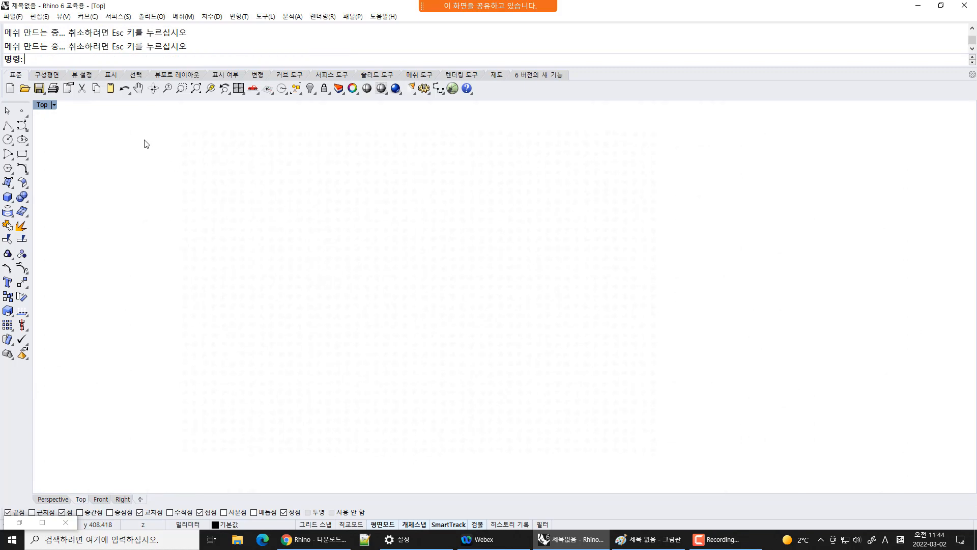
double_click(49, 106)
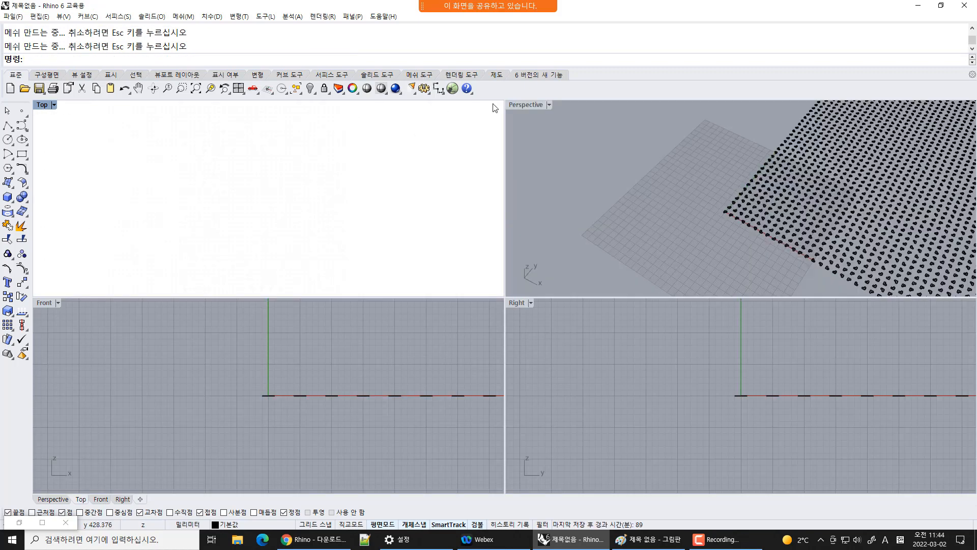
Maximize the Perspective viewport and set it to Rendered display mode
double_click(520, 104)
click(77, 105)
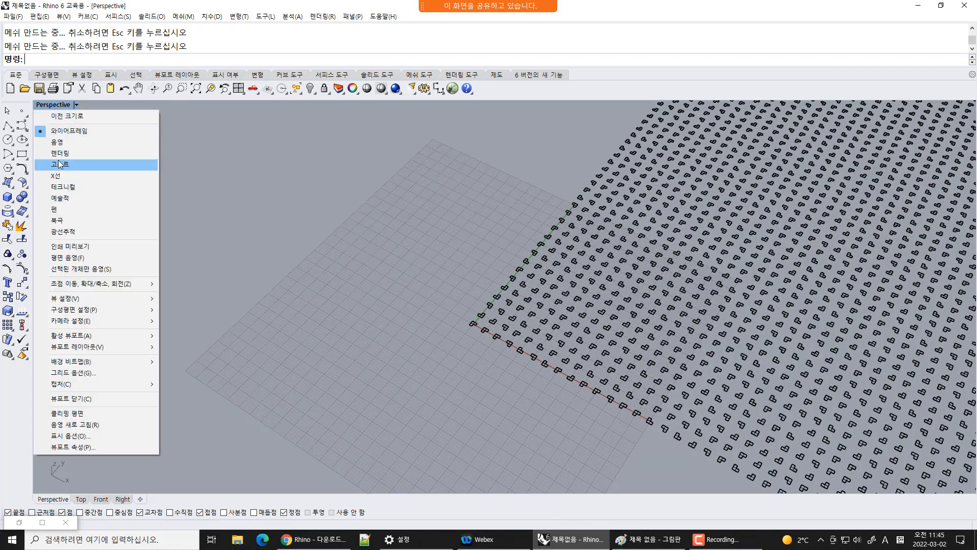
click(61, 153)
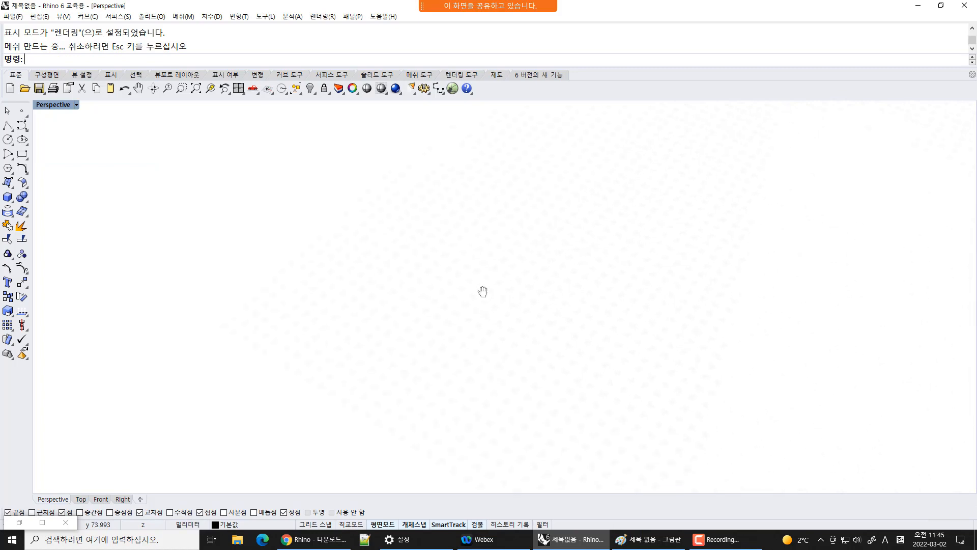
Switch the Perspective viewport to Artistic display mode
click(76, 105)
click(71, 196)
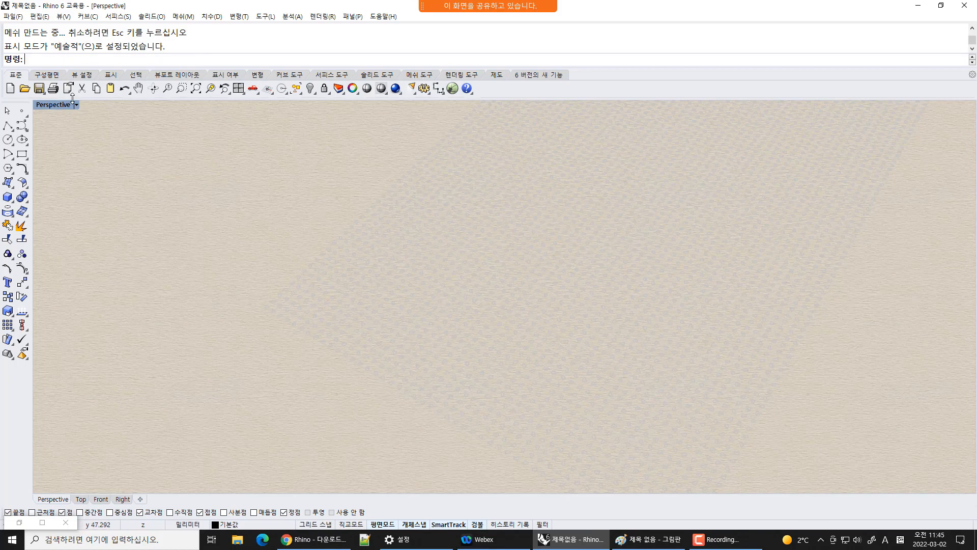
Switch the Perspective viewport to Pen display mode
click(75, 104)
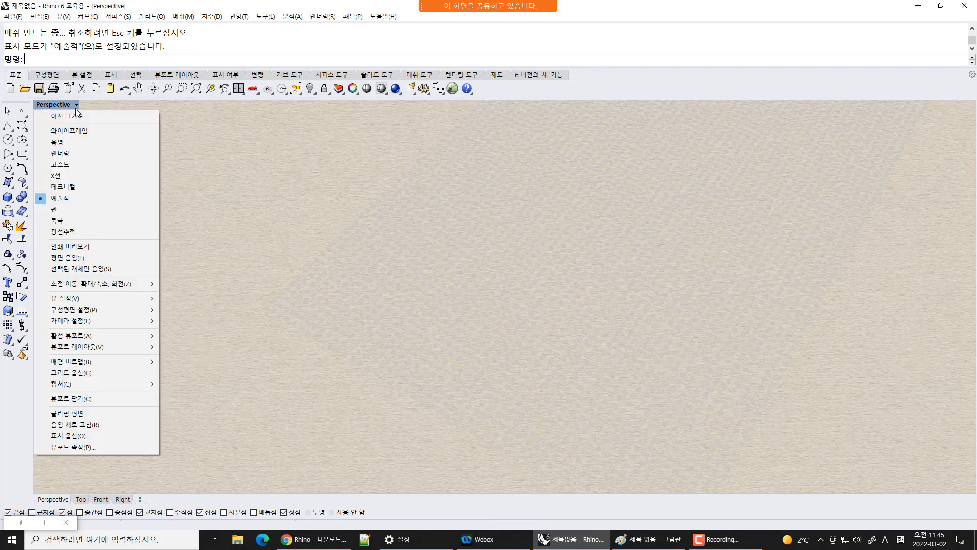
click(57, 210)
Examine the baked surfaces up close in the Perspective viewport
right_drag(396, 306, 540, 372)
scroll(530, 416, up, 3)
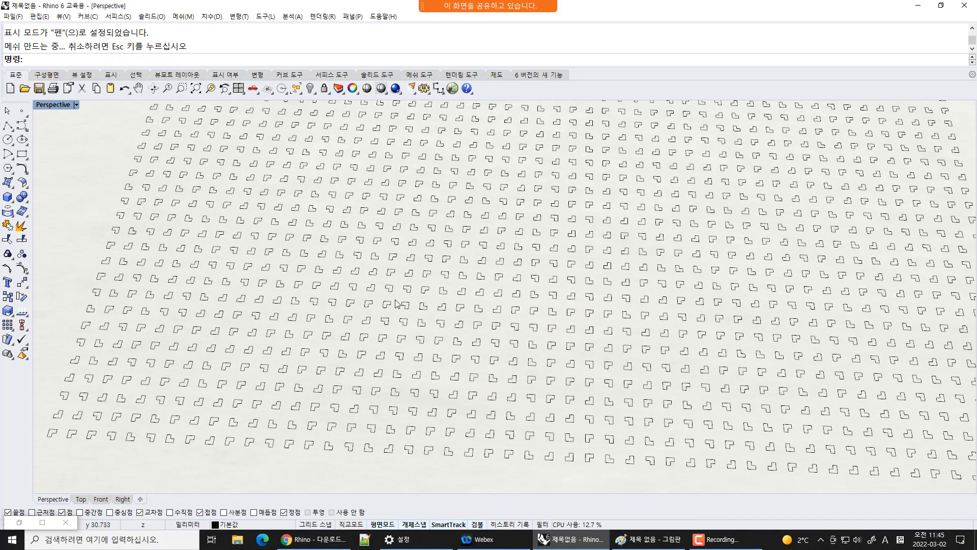
key(ctrl+w)
drag(323, 180, 623, 364)
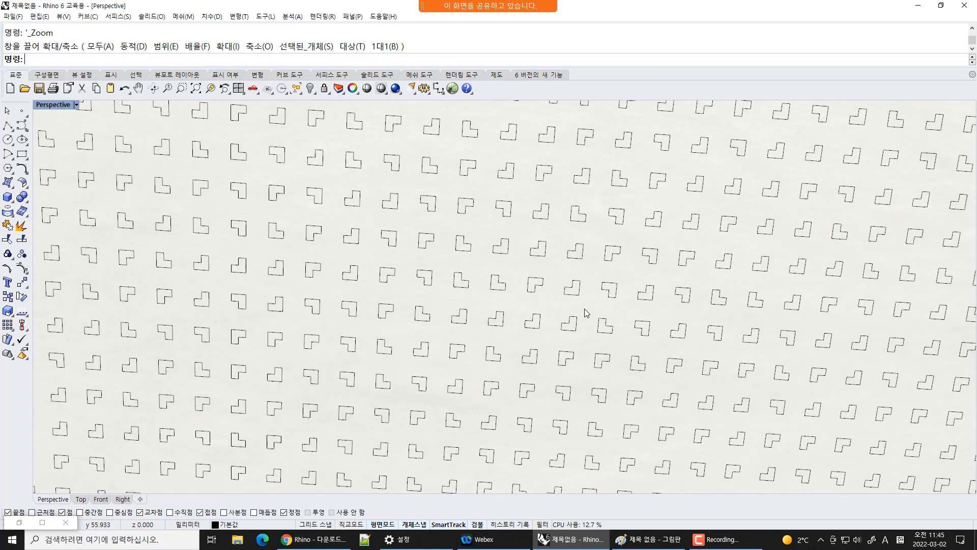
scroll(584, 308, down, 5)
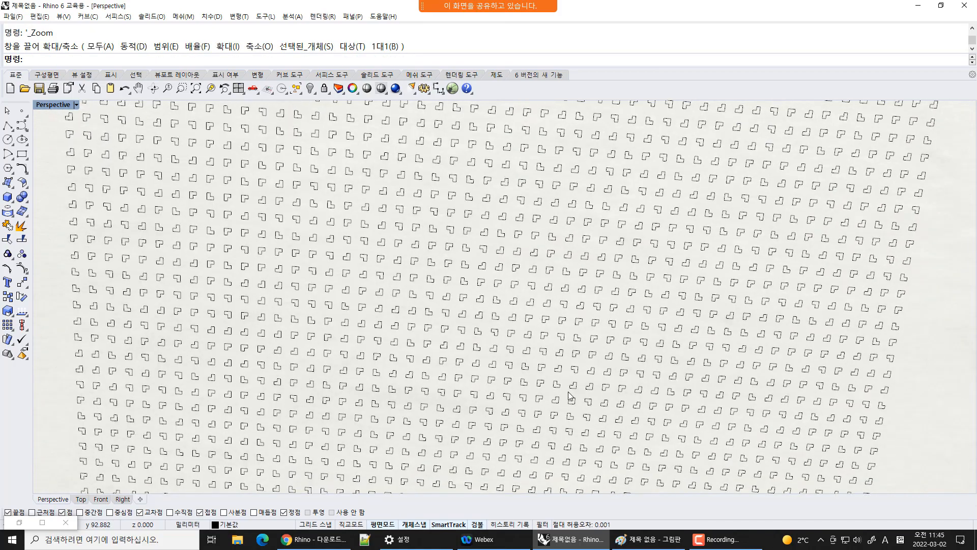
right_drag(569, 392, 582, 359)
right_drag(451, 374, 491, 341)
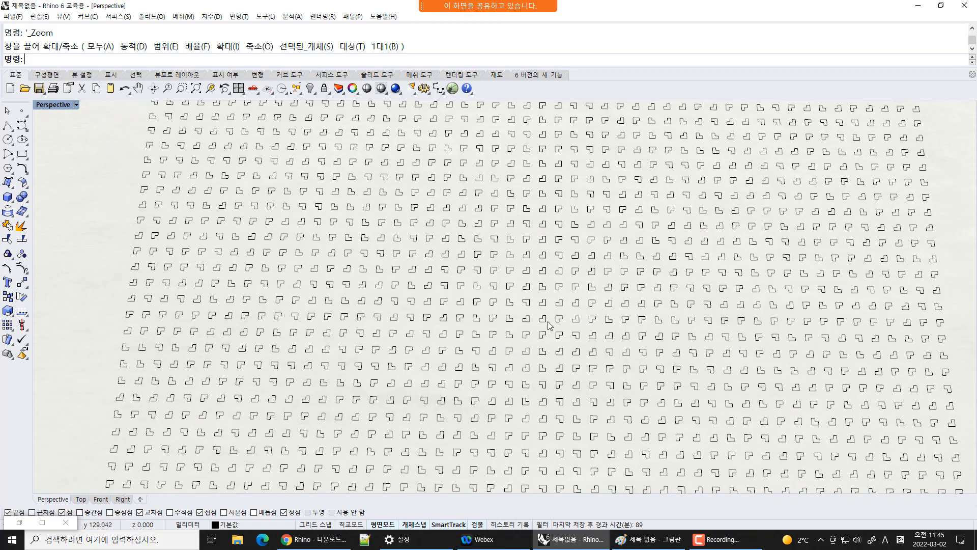
Restore Grasshopper and turn the shaded preview back on
double_click(20, 523)
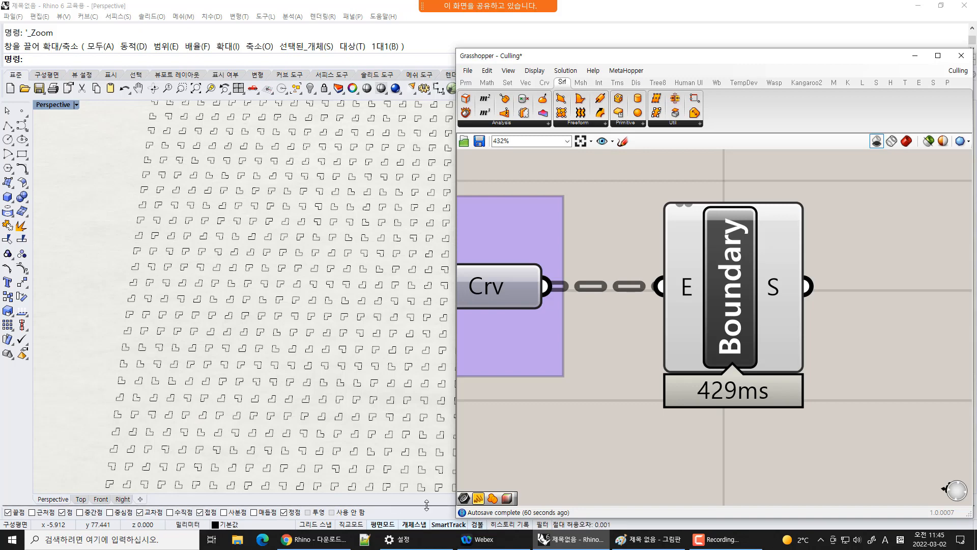
click(905, 141)
Examine the whole Grasshopper definition alongside the previewed surfaces in Rhino
scroll(810, 304, down, 7)
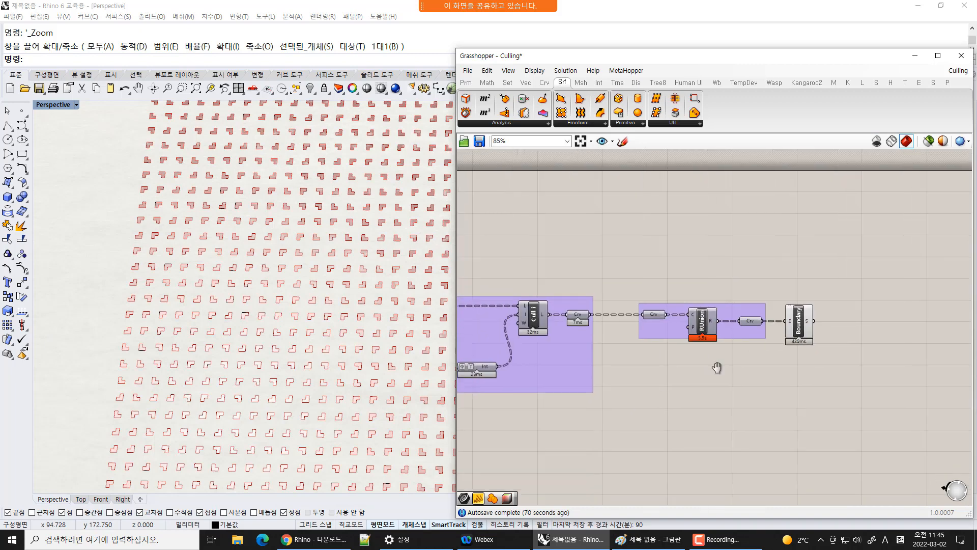
right_drag(717, 368, 935, 282)
right_drag(320, 390, 306, 372)
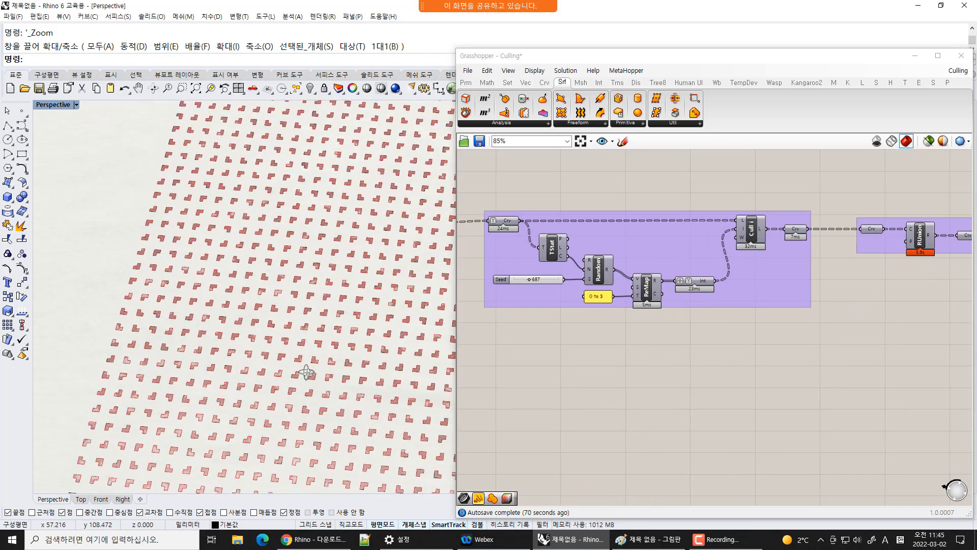
shift+right_drag(351, 349, 298, 341)
right_drag(922, 293, 856, 318)
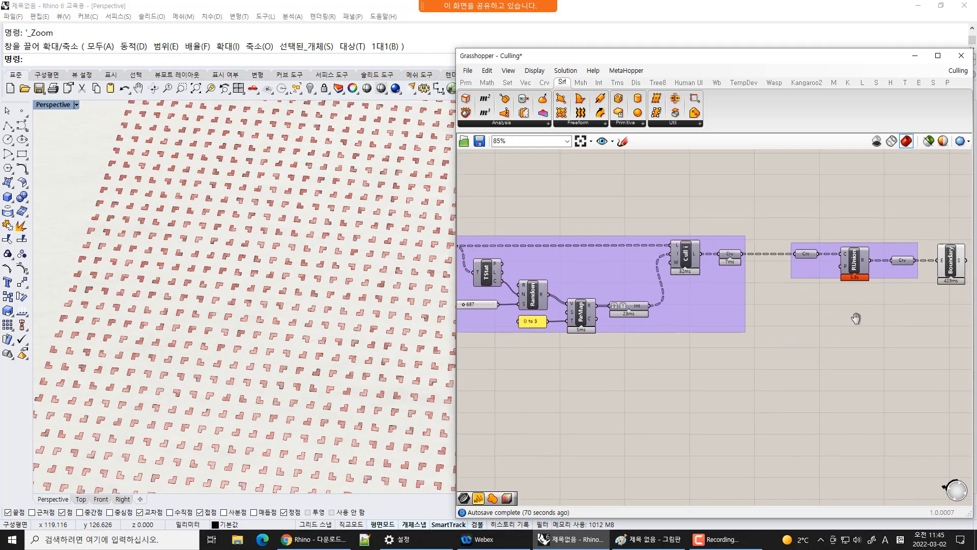
right_drag(662, 341, 834, 334)
scroll(591, 281, up, 2)
right_drag(677, 306, 766, 328)
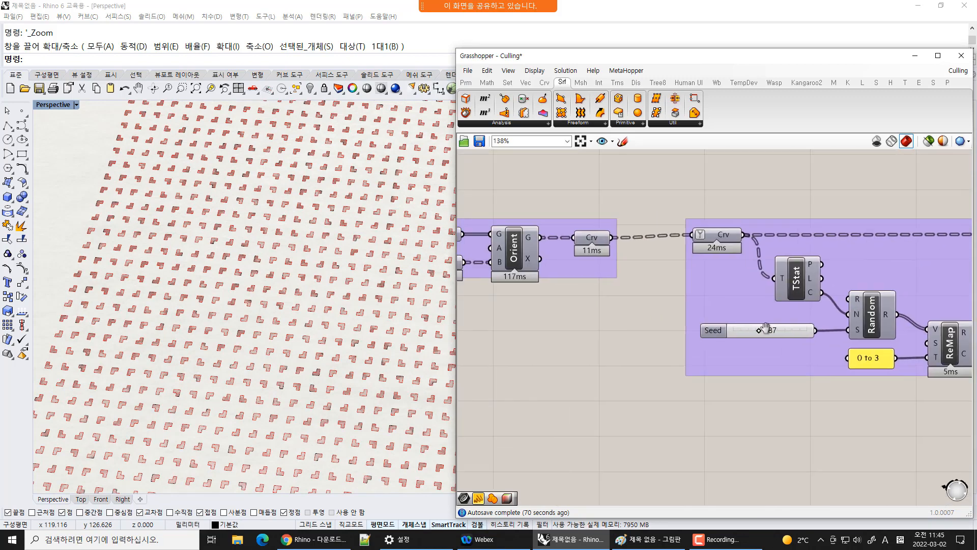
scroll(743, 351, down, 5)
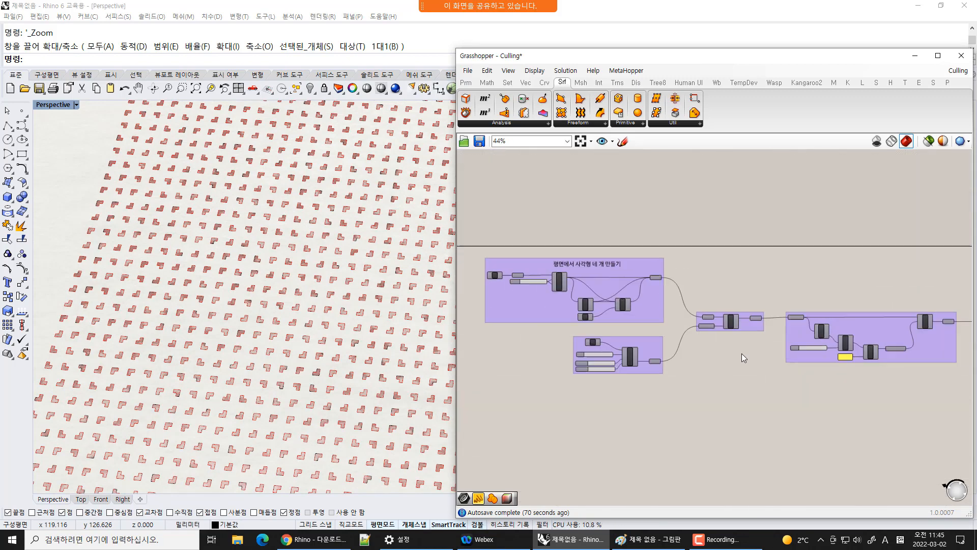
scroll(742, 354, down, 1)
drag(457, 392, 311, 387)
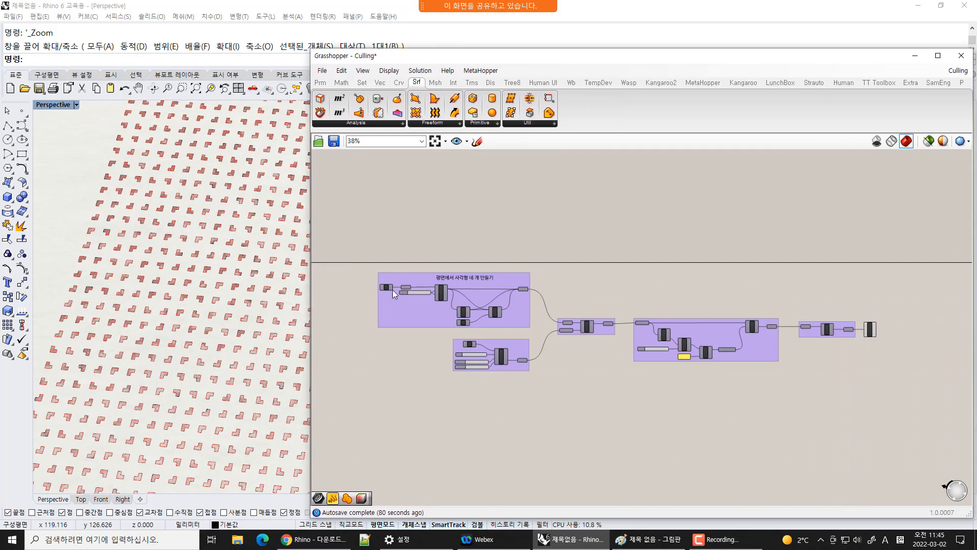
Examine each component group of the definition, highlighting the culling group and the Boundary Surfaces component
scroll(457, 363, up, 4)
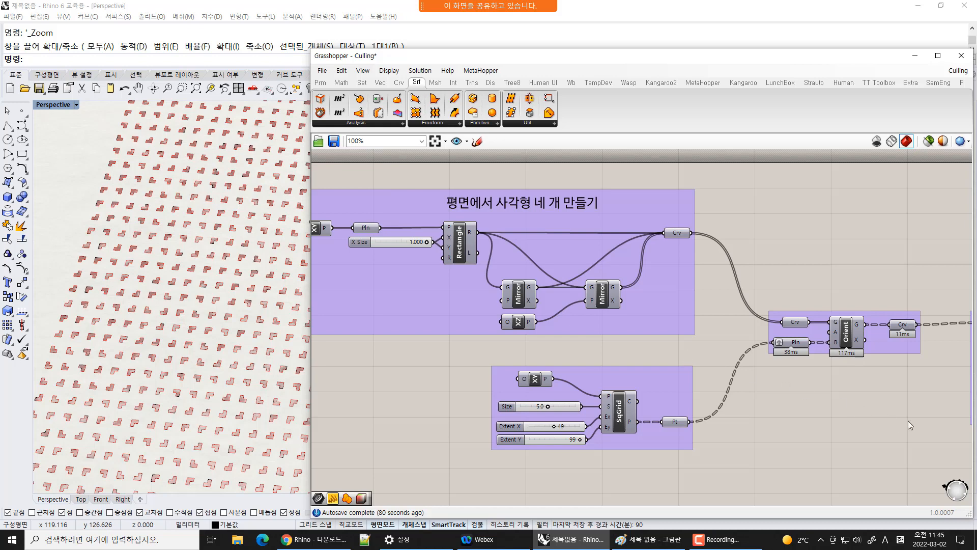
right_drag(908, 420, 547, 331)
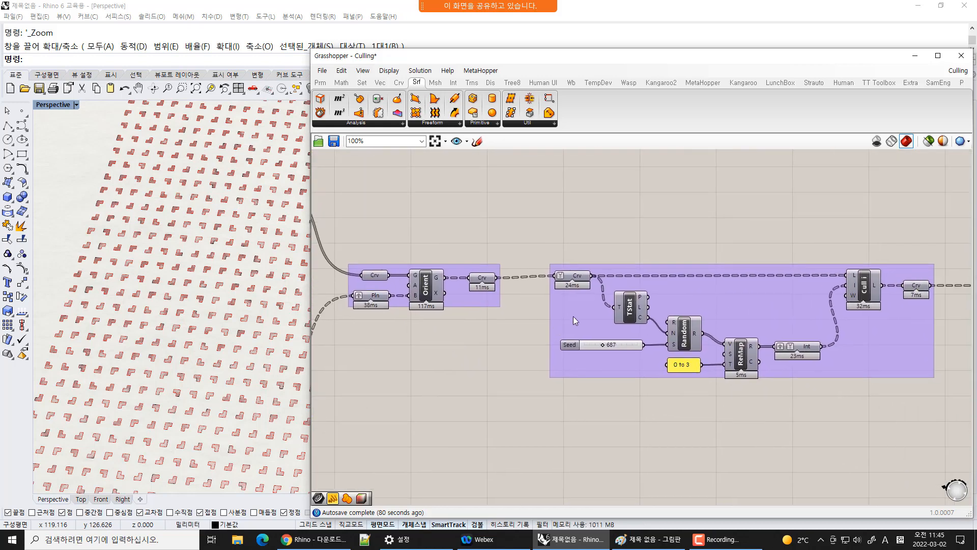
drag(573, 316, 571, 315)
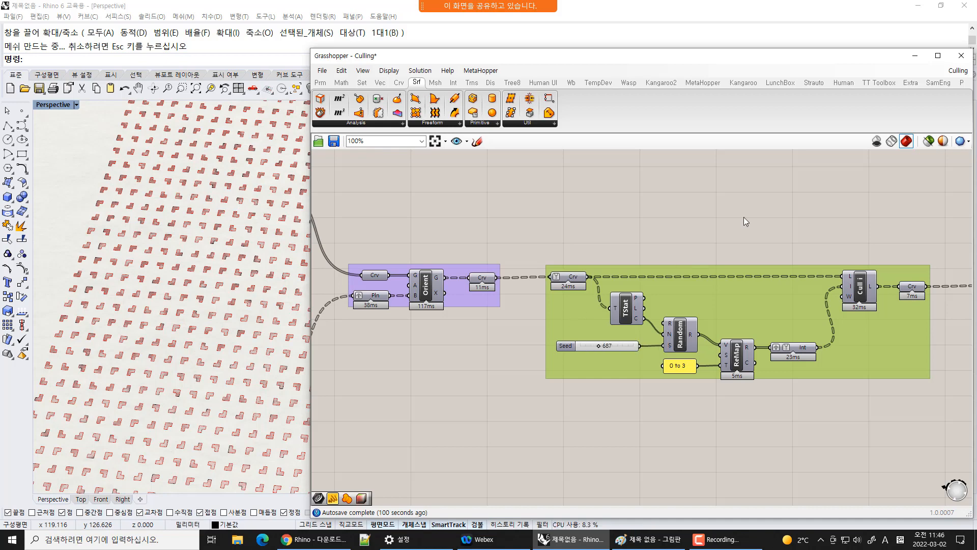
click(789, 215)
right_drag(751, 239, 502, 261)
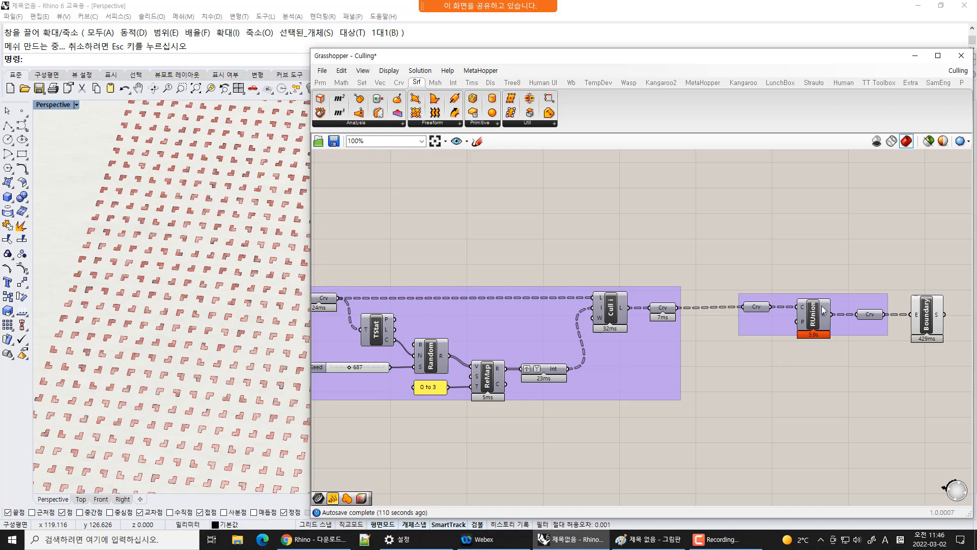
mouse_move(929, 319)
mouse_down()
mouse_move(938, 319)
mouse_move(928, 316)
mouse_up()
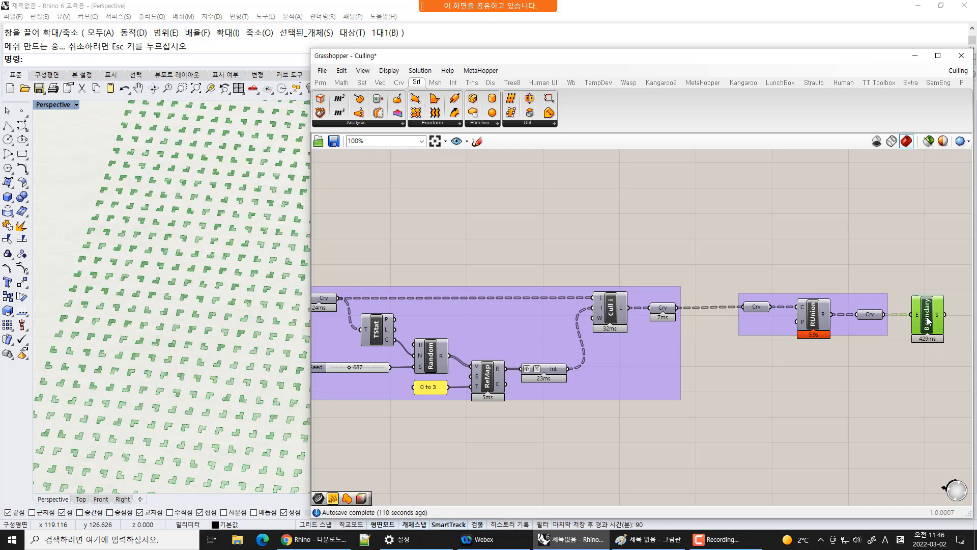
drag(753, 322, 750, 322)
click(775, 376)
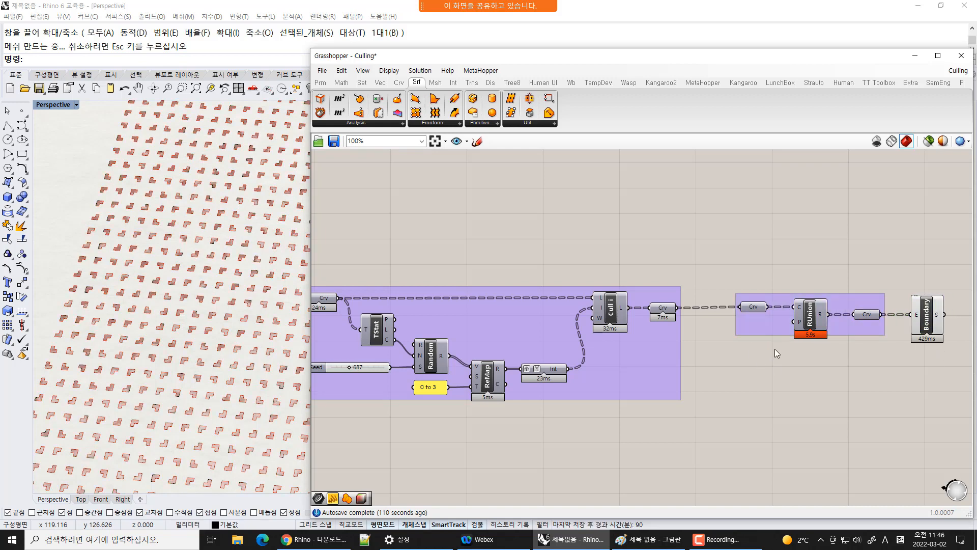
scroll(726, 361, down, 3)
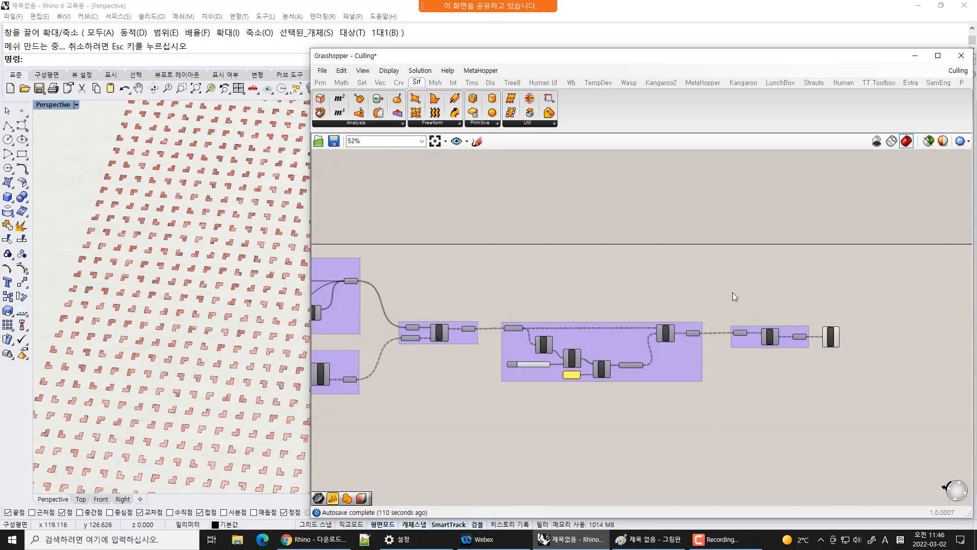
right_drag(426, 413, 511, 358)
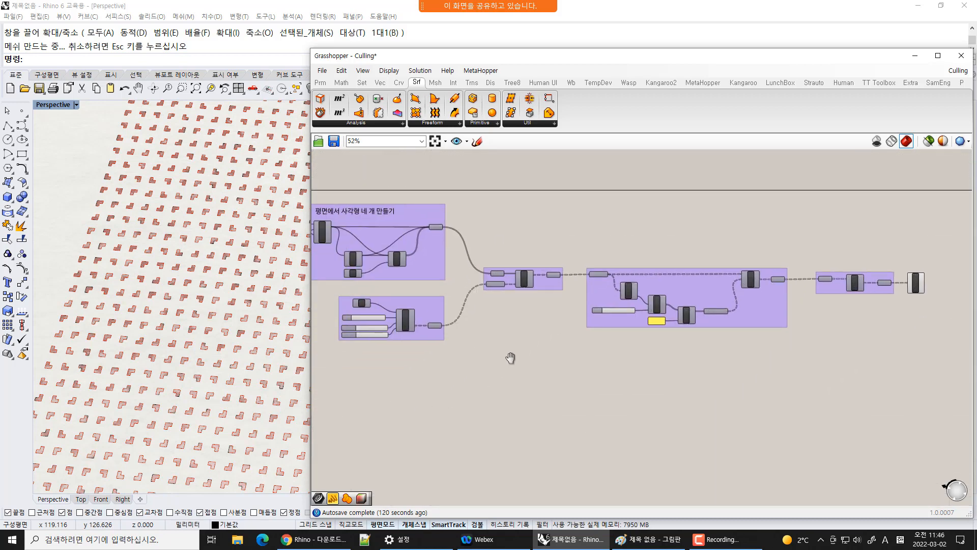
scroll(797, 277, up, 3)
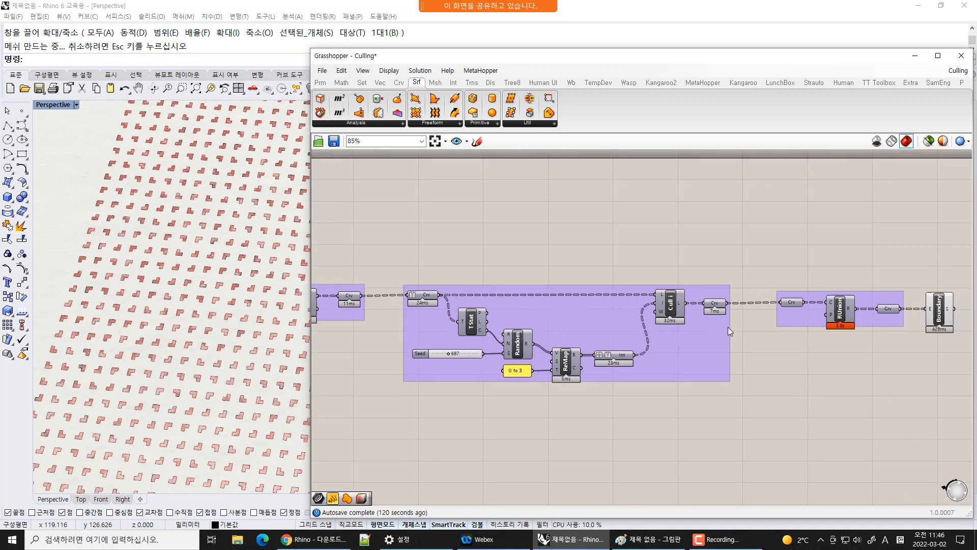
Switch to Paint and circle the three numbered headings on the explanatory sketch
click(652, 545)
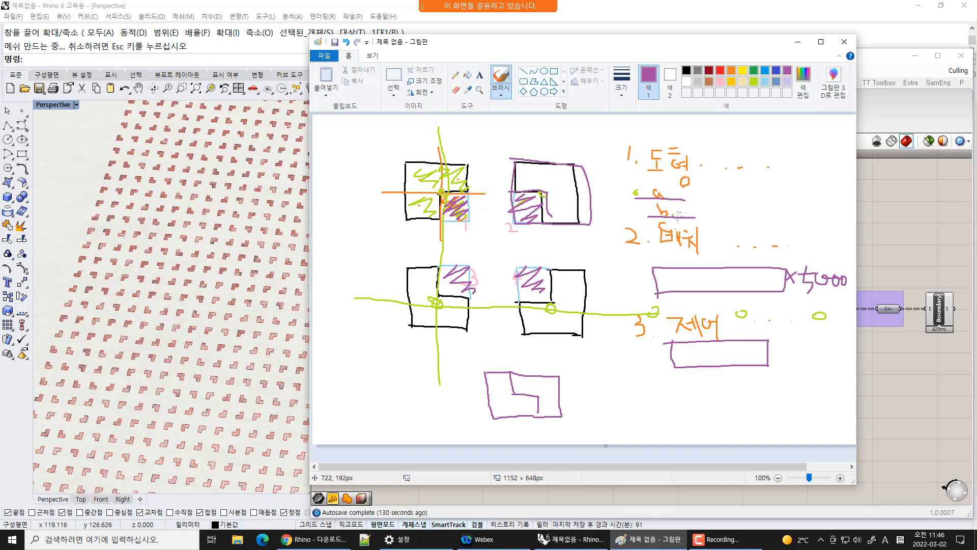
mouse_move(636, 177)
mouse_down()
mouse_move(711, 153)
mouse_move(633, 164)
mouse_up()
mouse_move(652, 283)
mouse_down()
mouse_move(715, 242)
mouse_move(662, 272)
mouse_up()
mouse_move(656, 360)
mouse_down()
mouse_move(626, 317)
mouse_move(679, 351)
mouse_up()
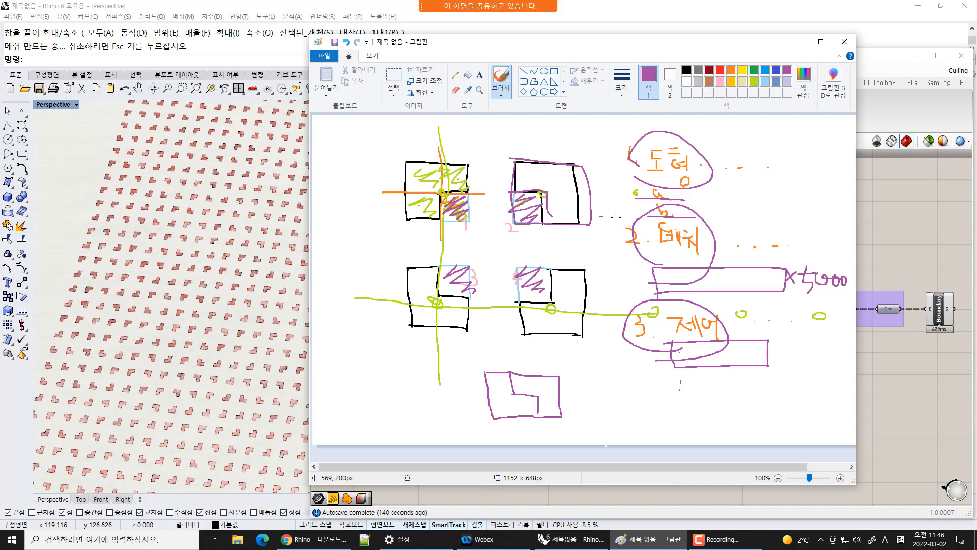
Draw a large outline around the first heading and add a question mark beside it
mouse_move(602, 216)
mouse_down()
mouse_move(784, 176)
mouse_move(614, 143)
mouse_move(610, 212)
mouse_up()
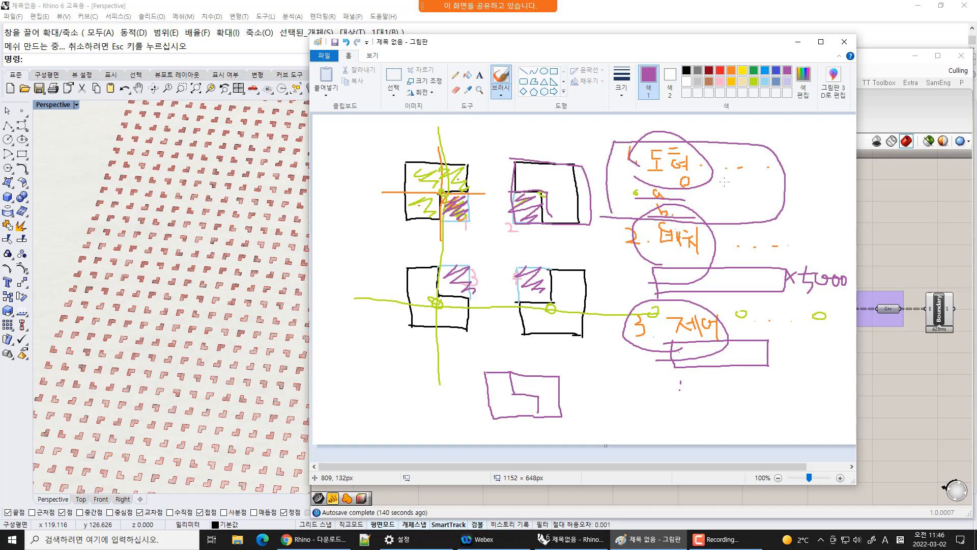
drag(724, 182, 752, 186)
mouse_move(733, 190)
mouse_down()
mouse_move(760, 198)
mouse_move(752, 211)
mouse_up()
click(752, 216)
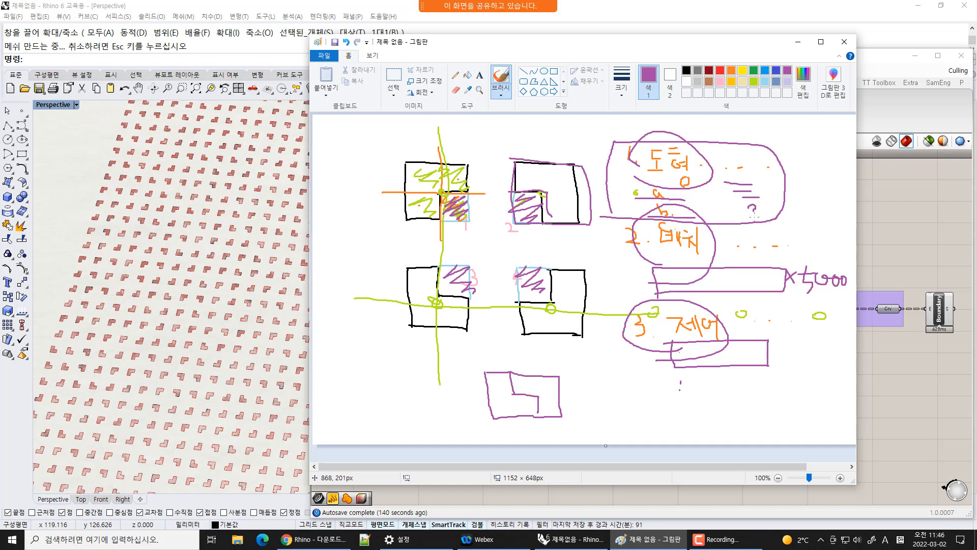
click(755, 217)
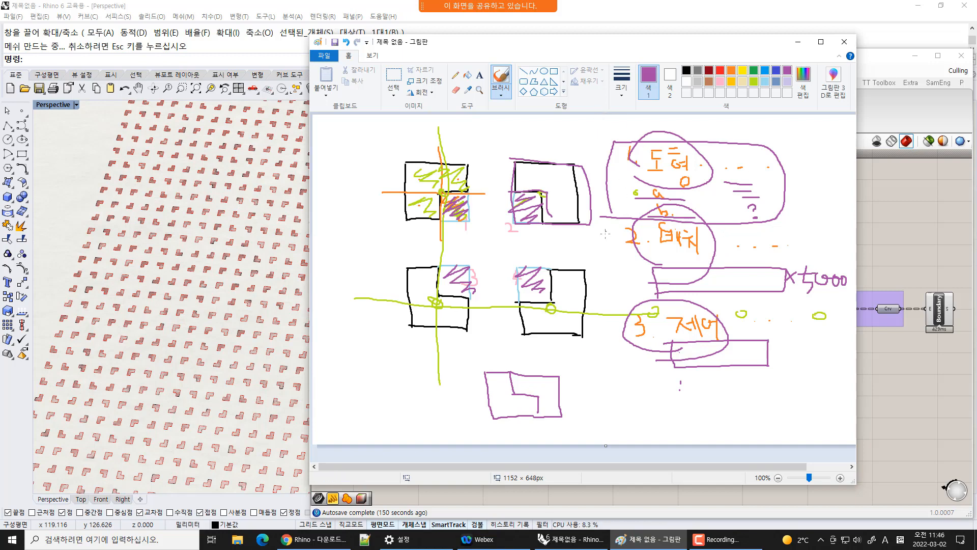
Outline the second heading's area on the sketch and minimize Paint
mouse_move(610, 221)
mouse_down()
mouse_move(623, 296)
mouse_move(798, 302)
mouse_move(773, 227)
mouse_move(615, 230)
mouse_up()
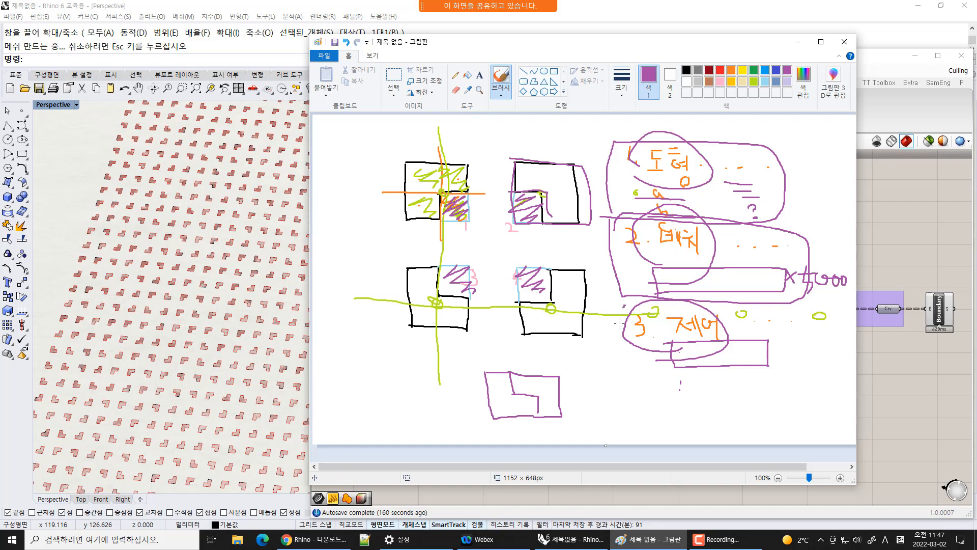
mouse_move(622, 308)
mouse_down()
mouse_move(685, 397)
mouse_move(787, 321)
mouse_move(624, 306)
mouse_up()
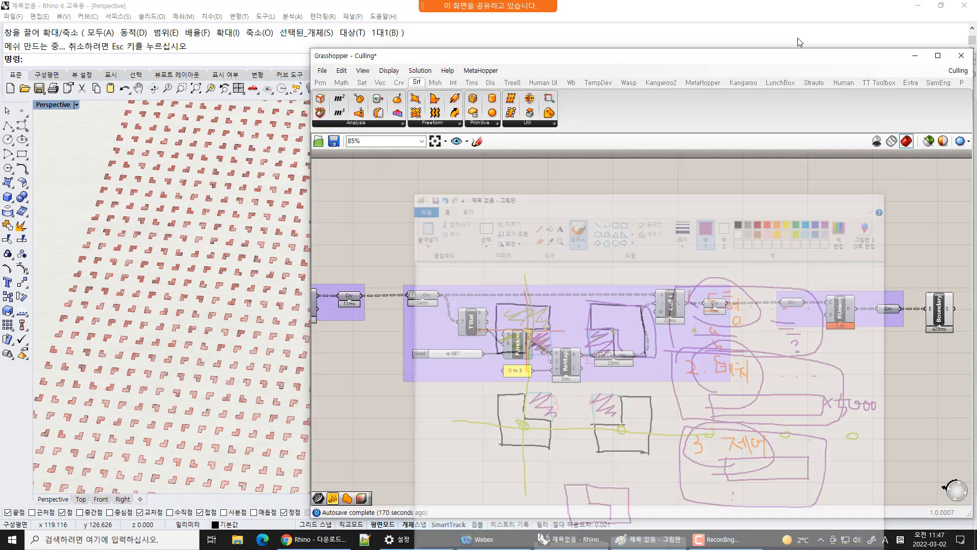
click(798, 41)
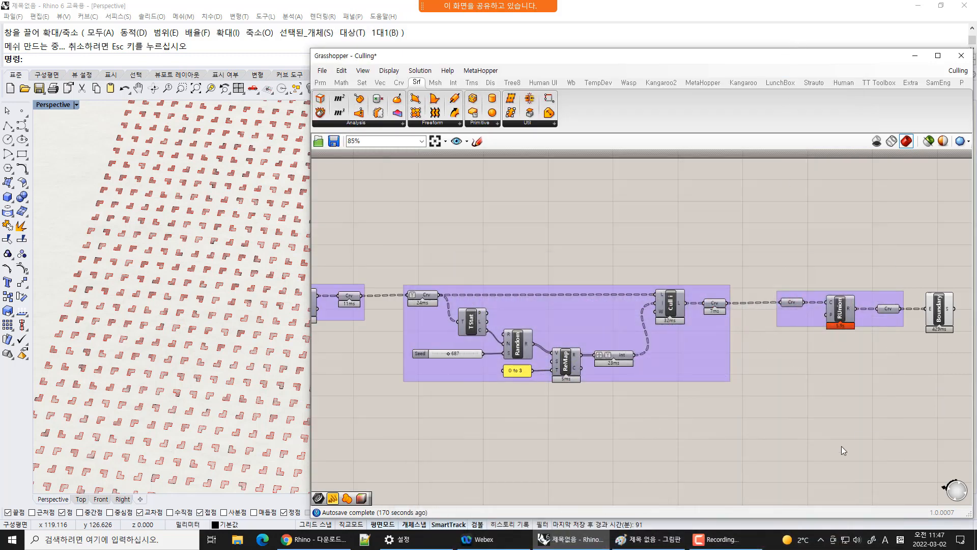